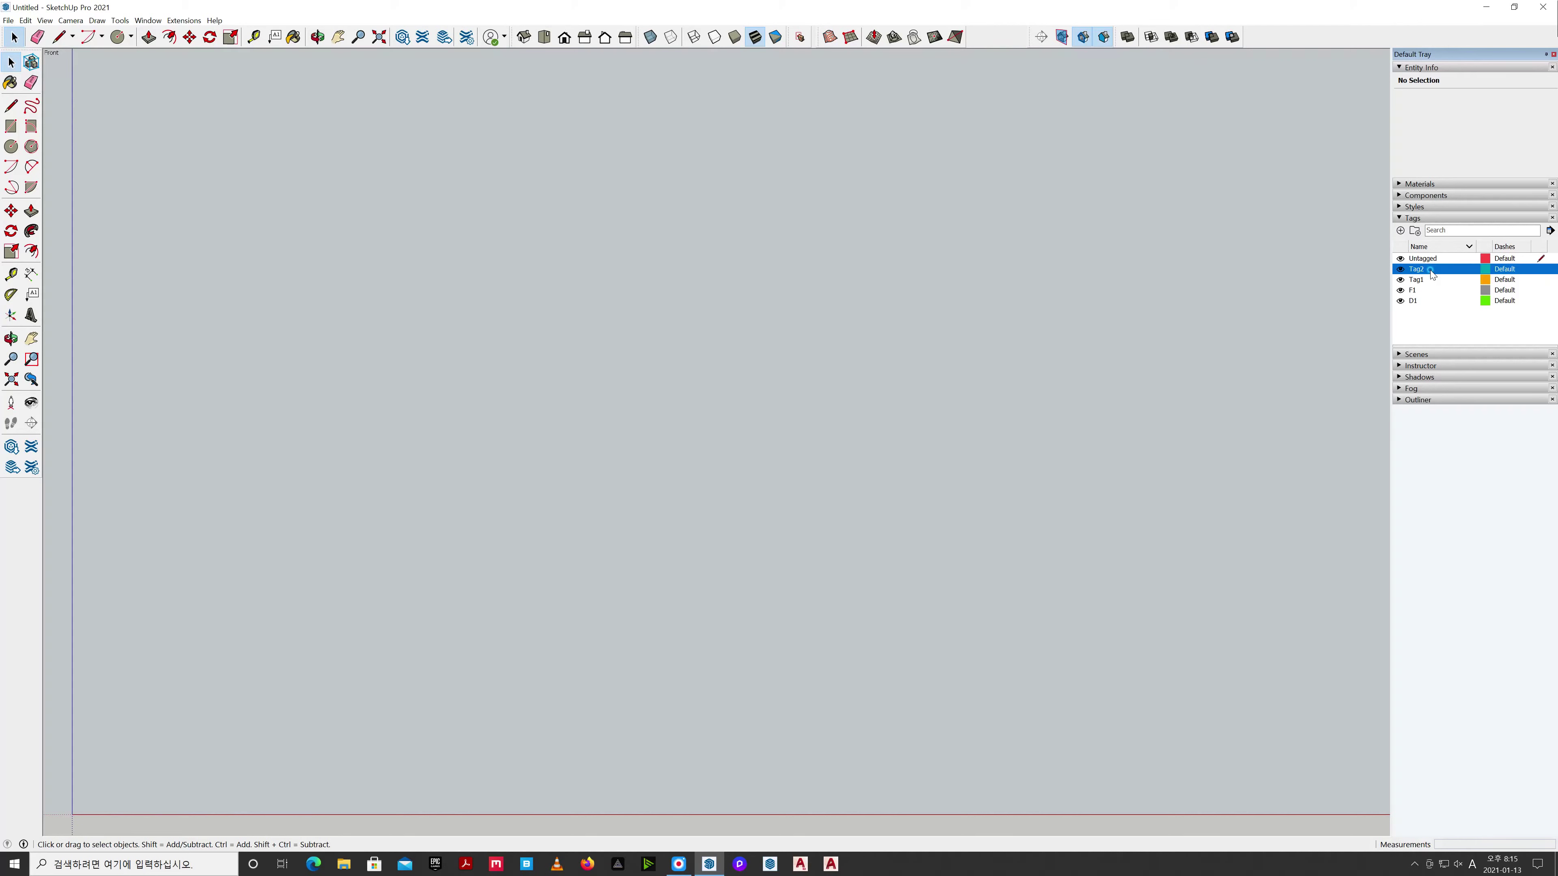
Rename tag Tag2 as P1 and tag Tag1 as H1.
text(P1)
click(1445, 280)
double_click(1448, 272)
text(H)
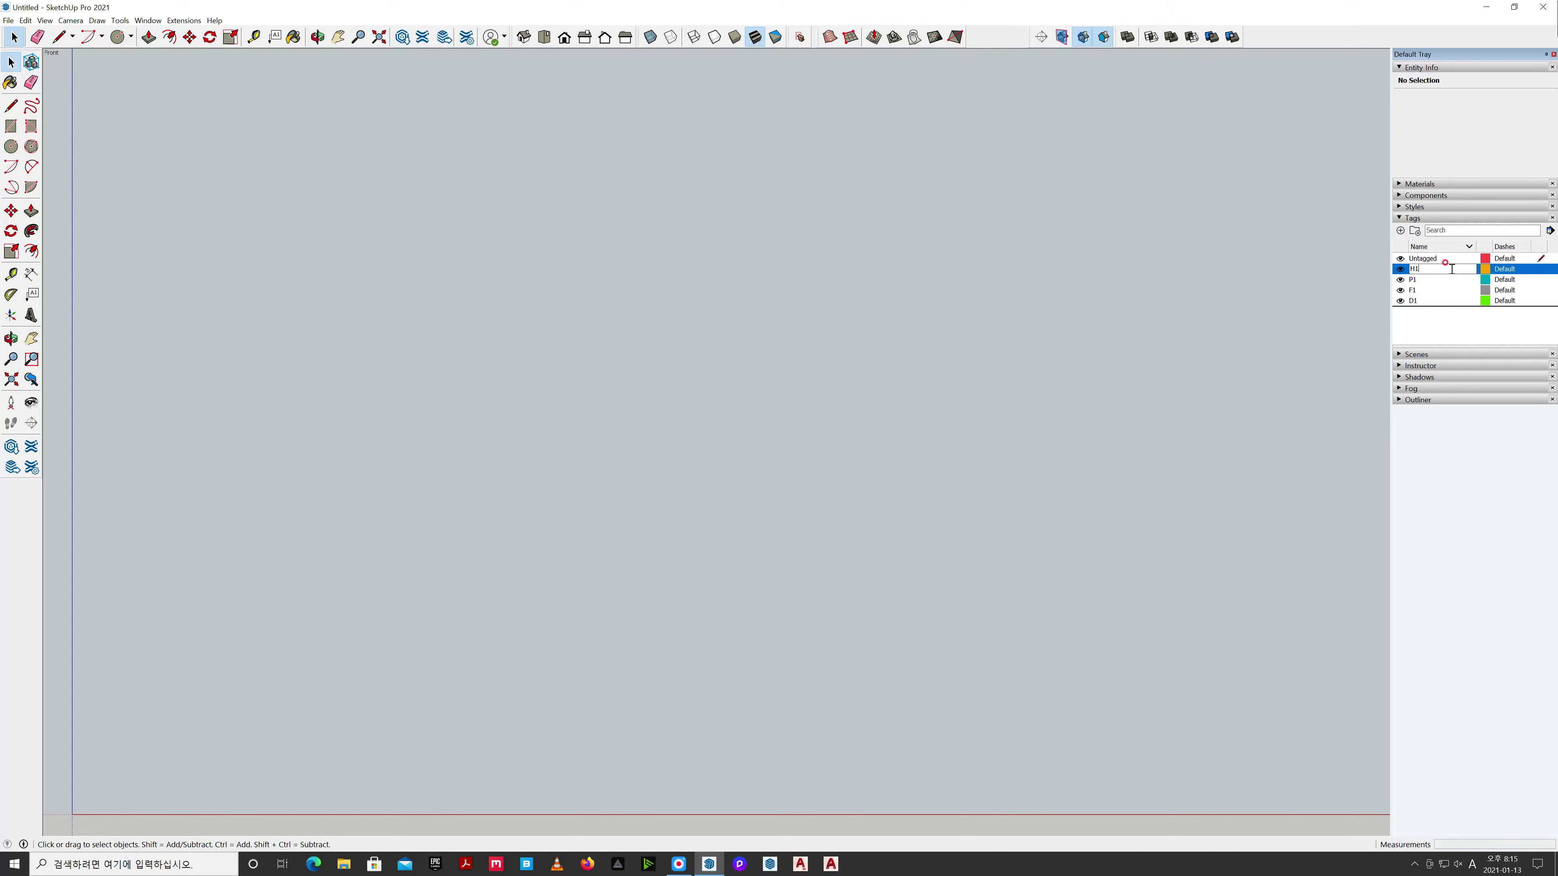
text(1)
click(1306, 277)
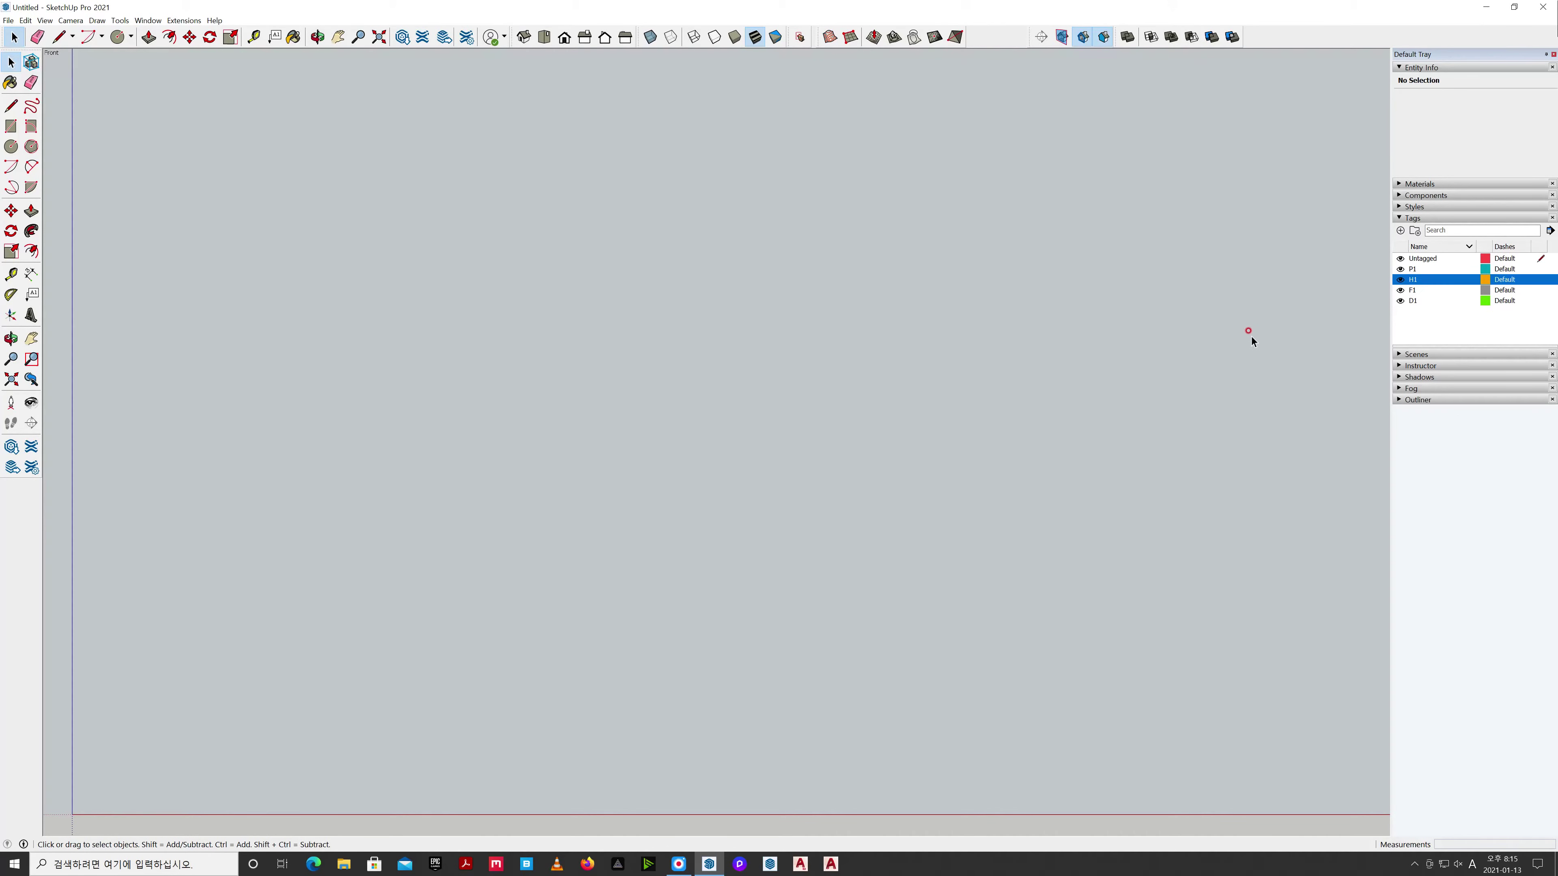
Make F1 the active tag and draw a 900 × 2100 mm rectangle in the front view.
click(1541, 289)
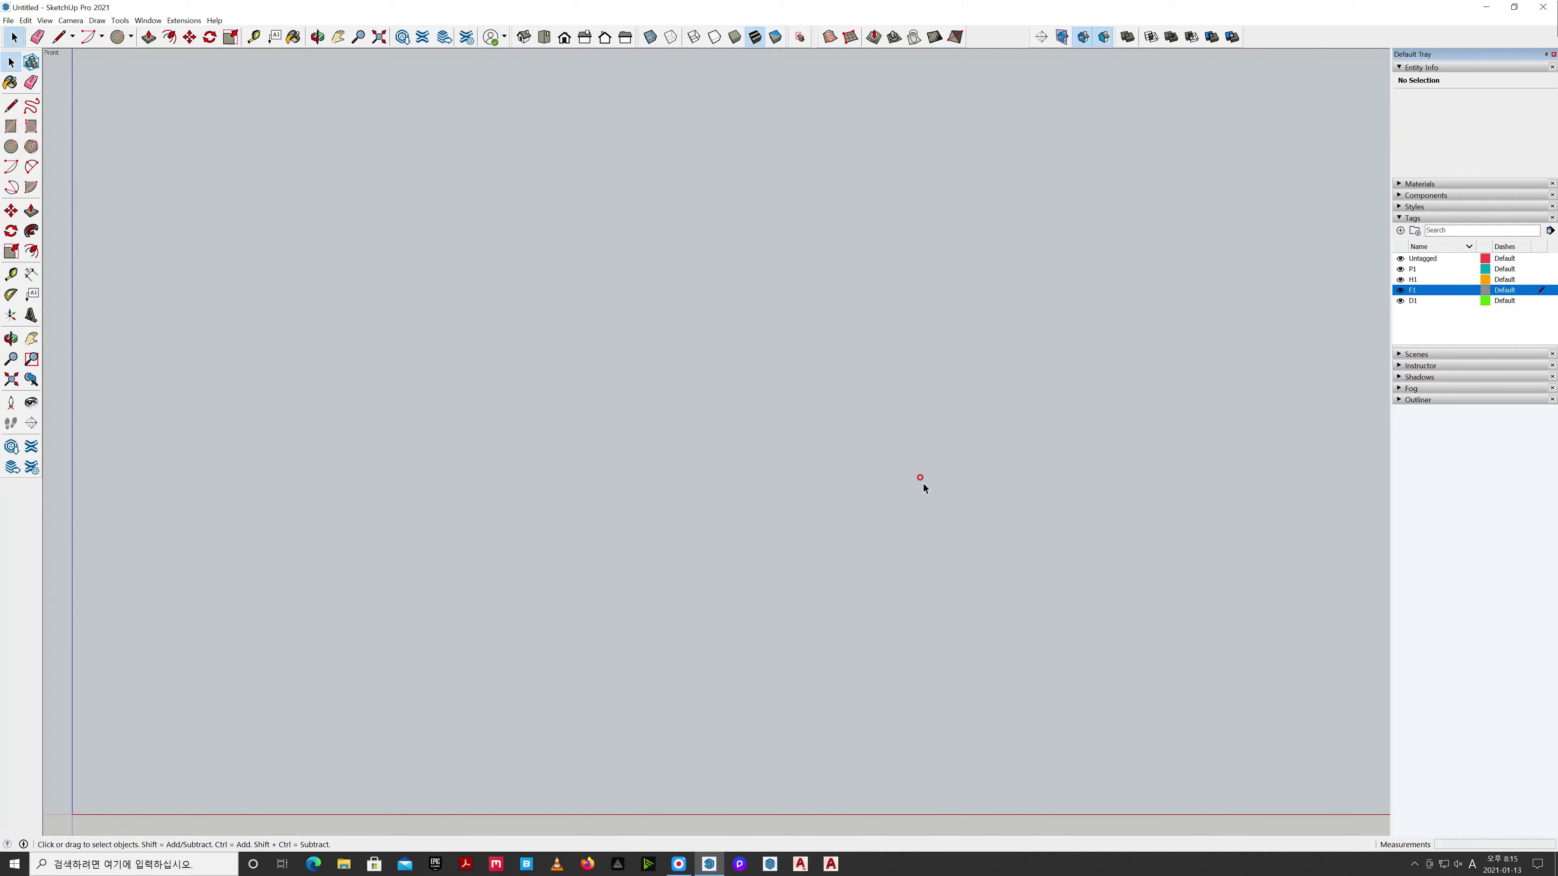
key(r)
click(614, 721)
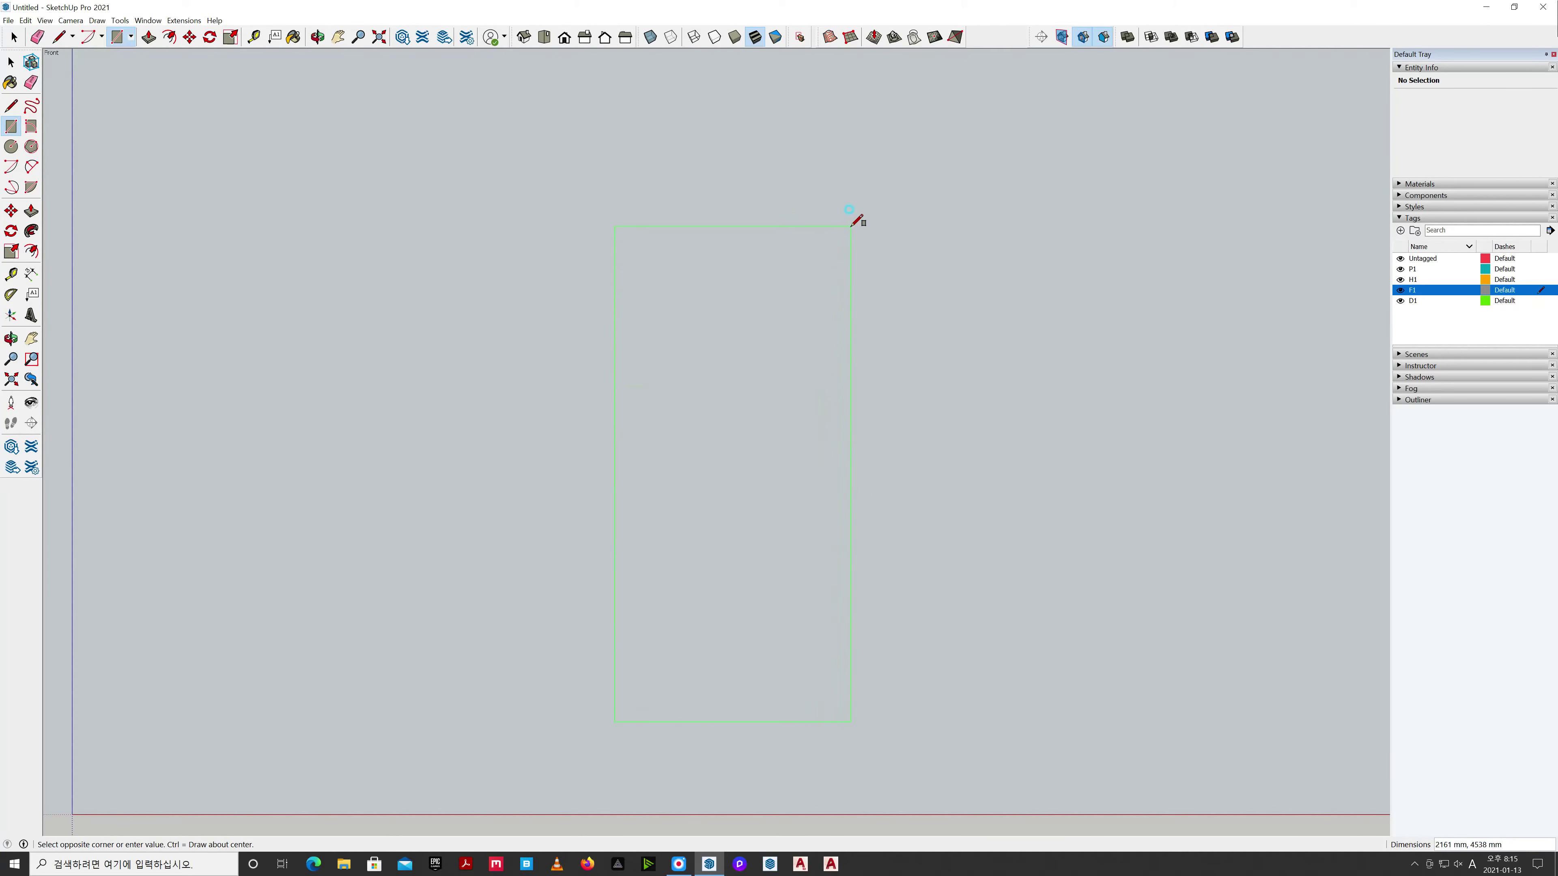
click(851, 227)
text(900)
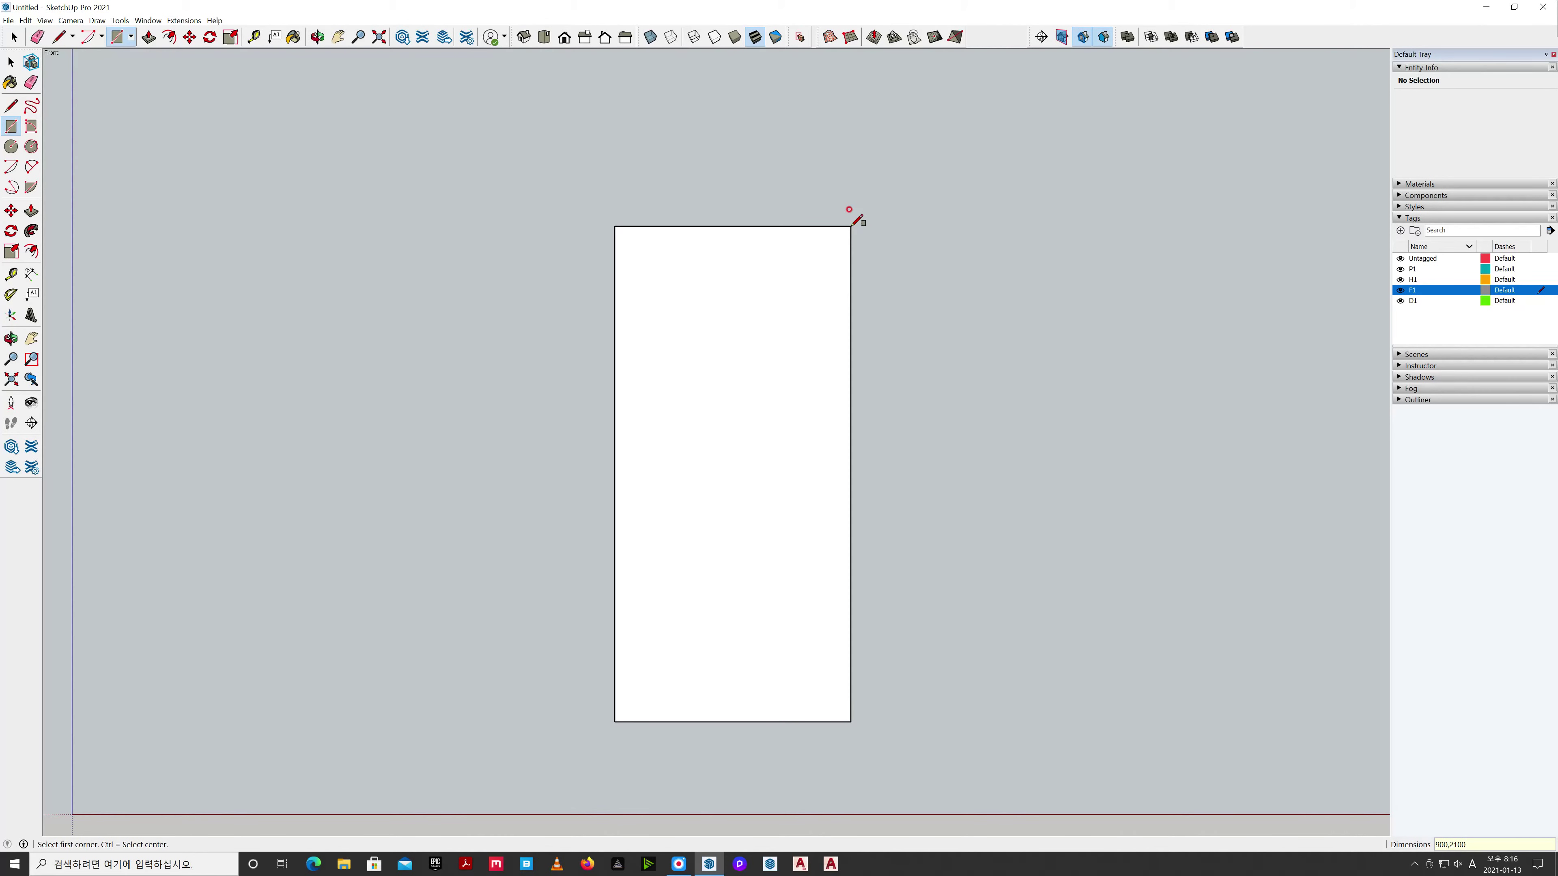
text(,2100)
key(Return)
key(space)
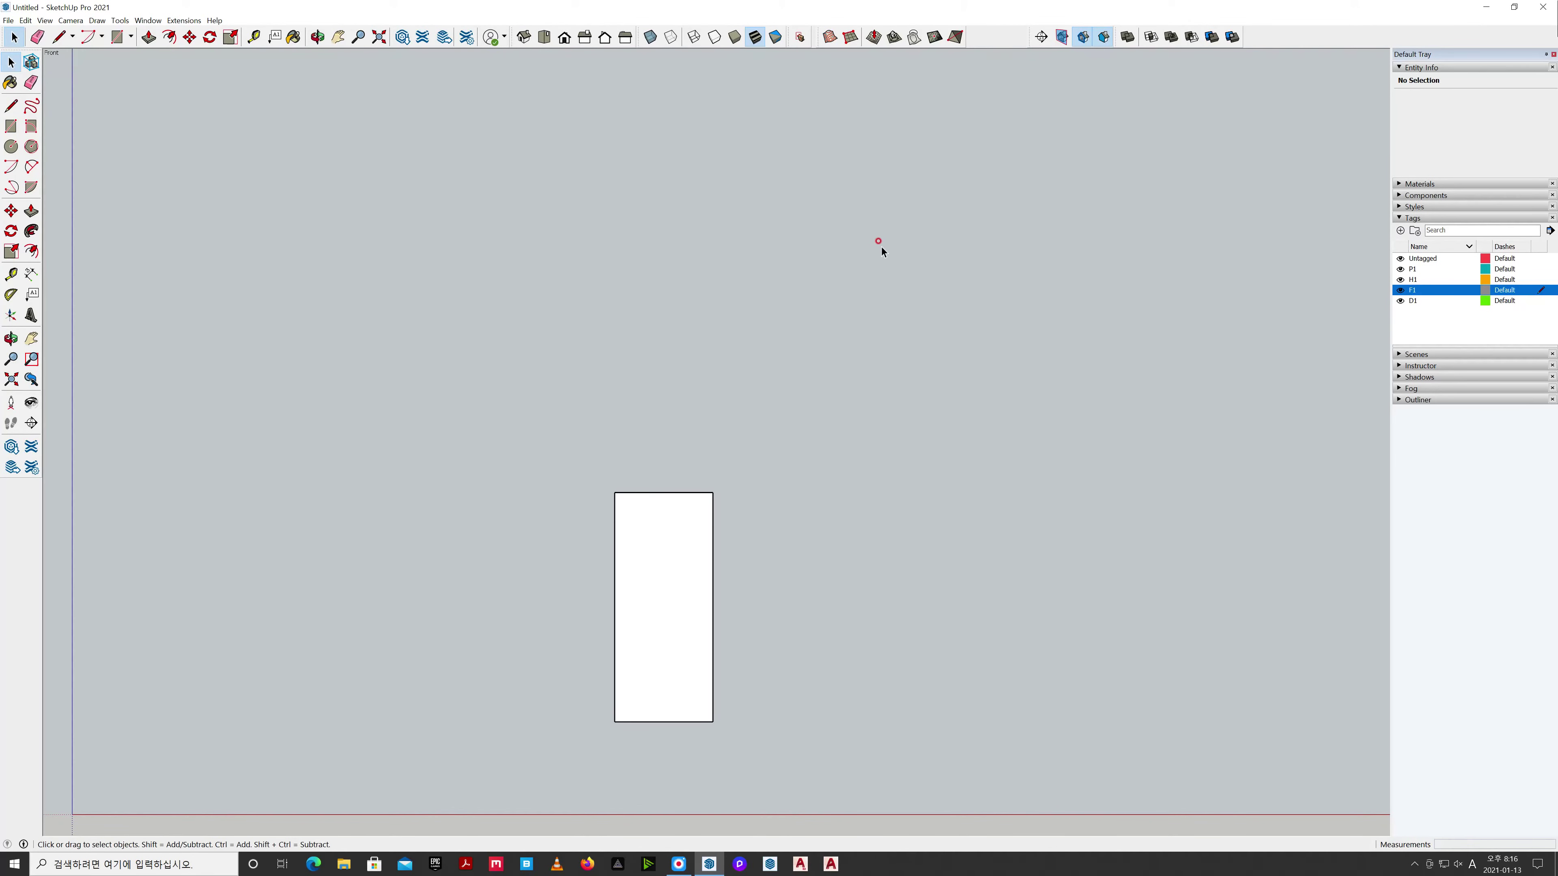
Offset the rectangle's outline 40 mm inward to form the door frame border.
click(379, 37)
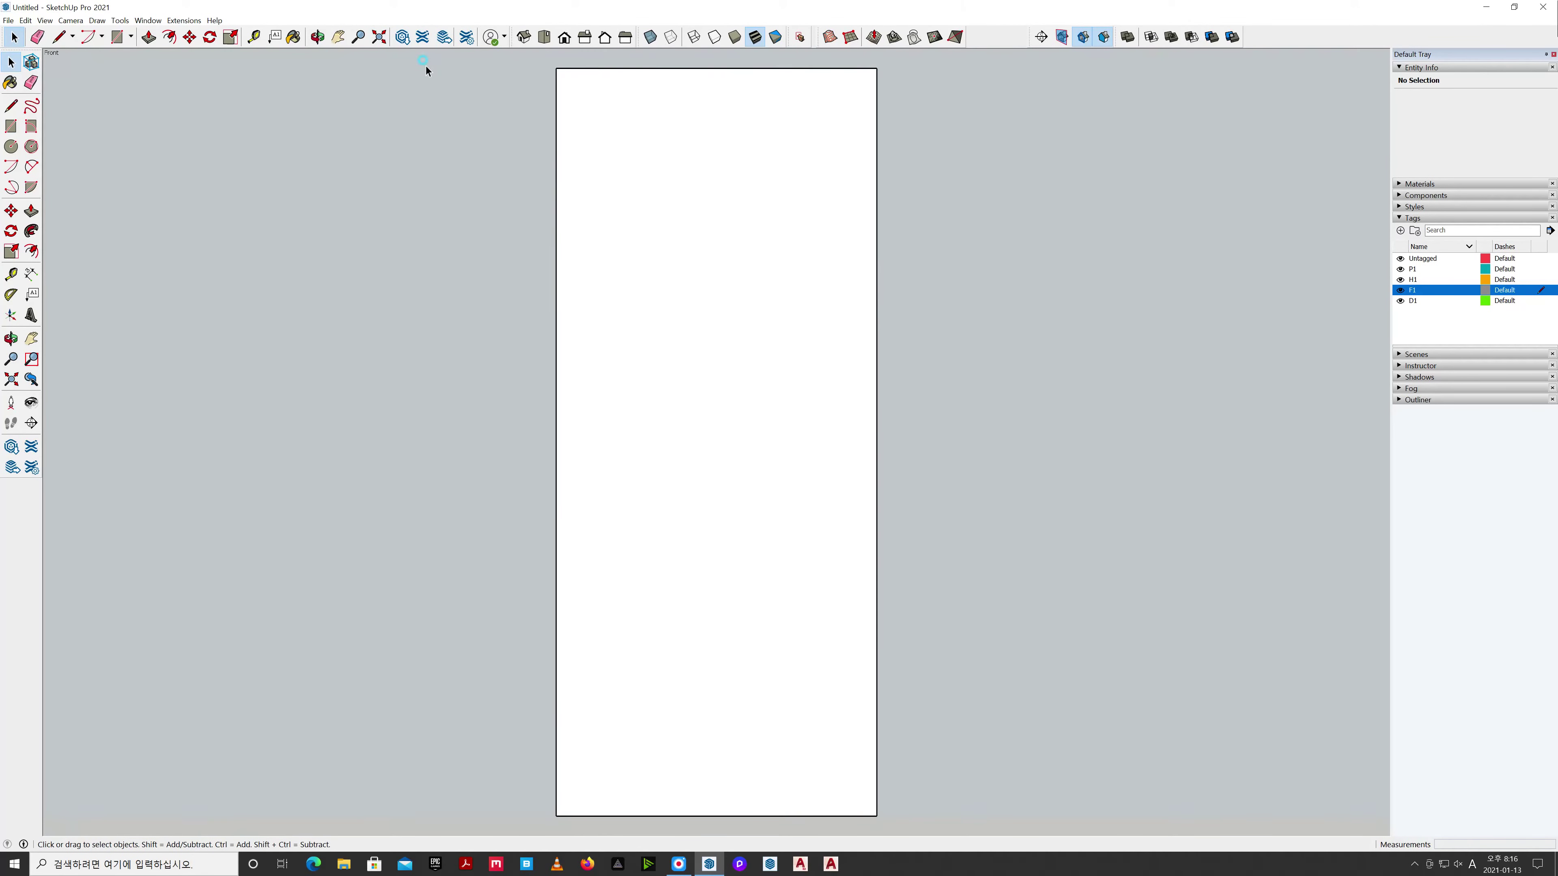
key(f)
click(592, 252)
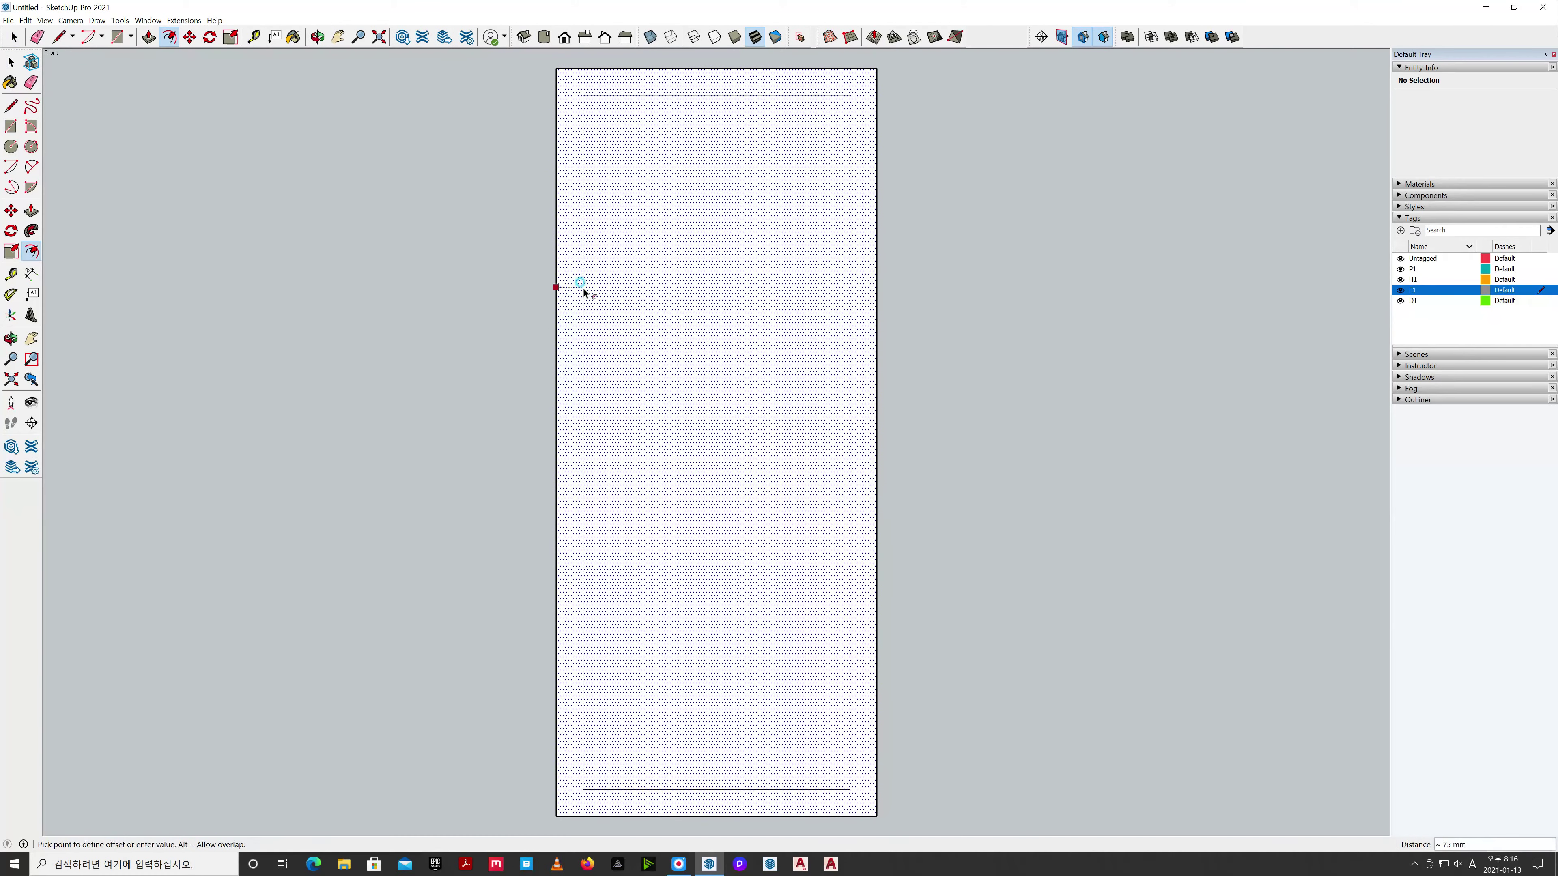
text(40)
key(Return)
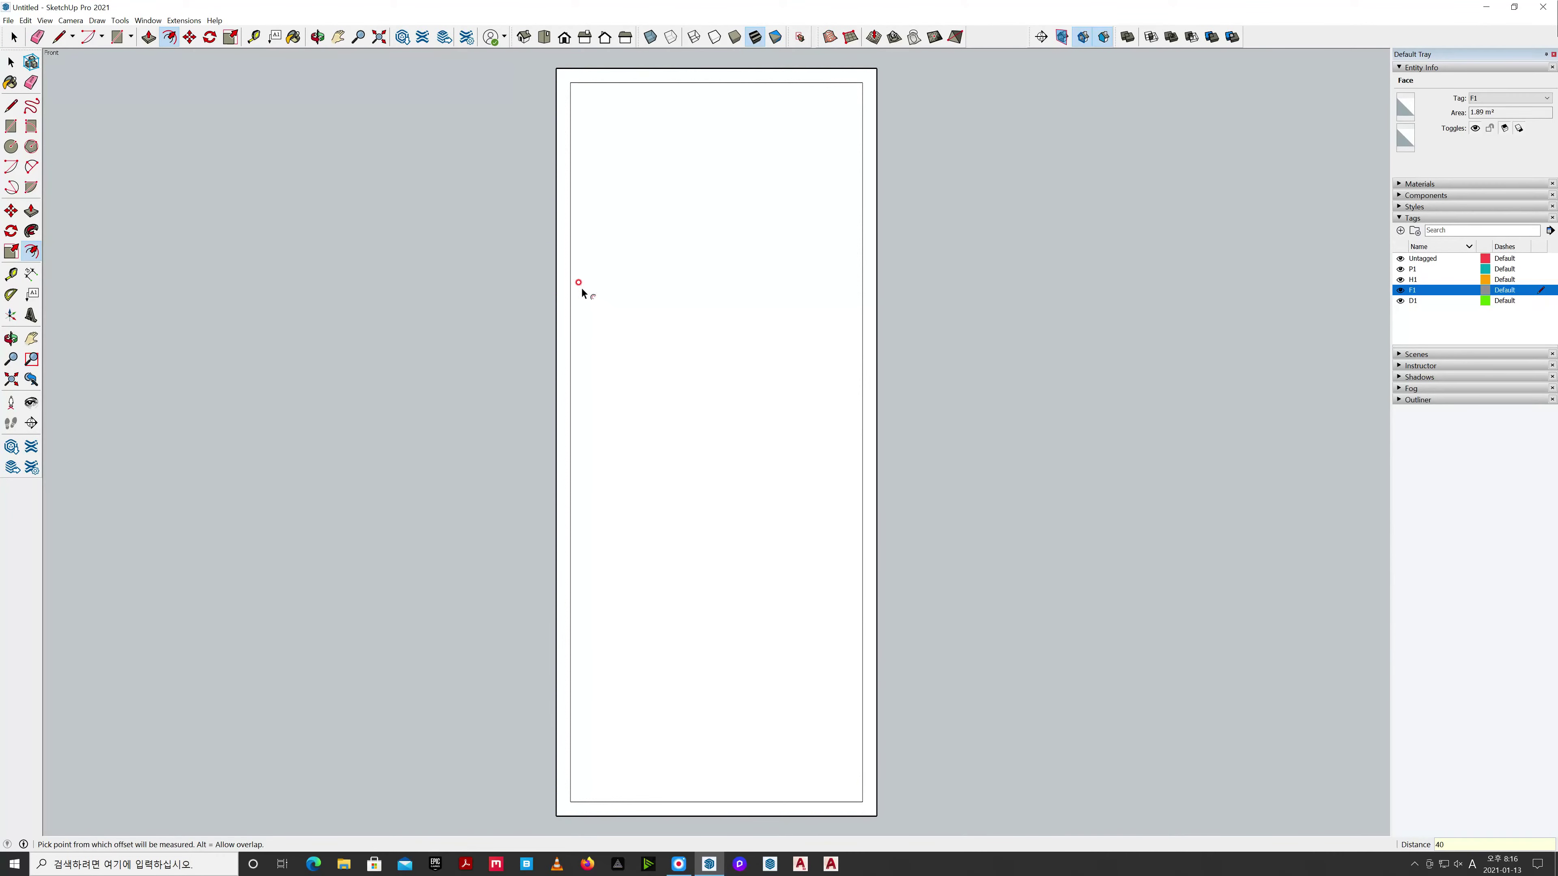
key(space)
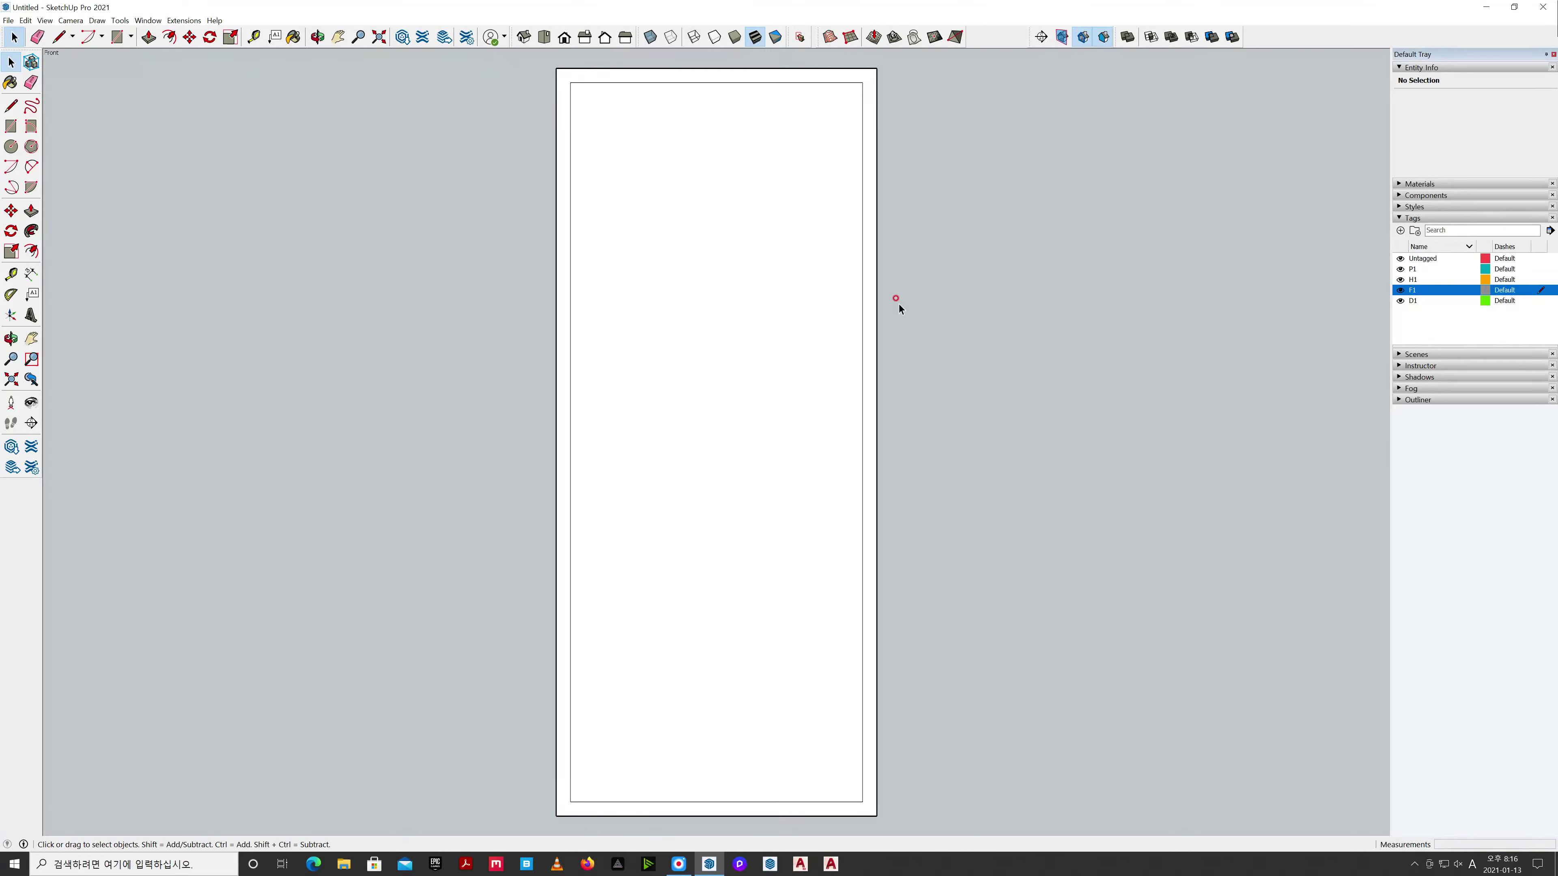
Group the outer frame face together with its bounding edges.
double_click(869, 298)
right_click(869, 298)
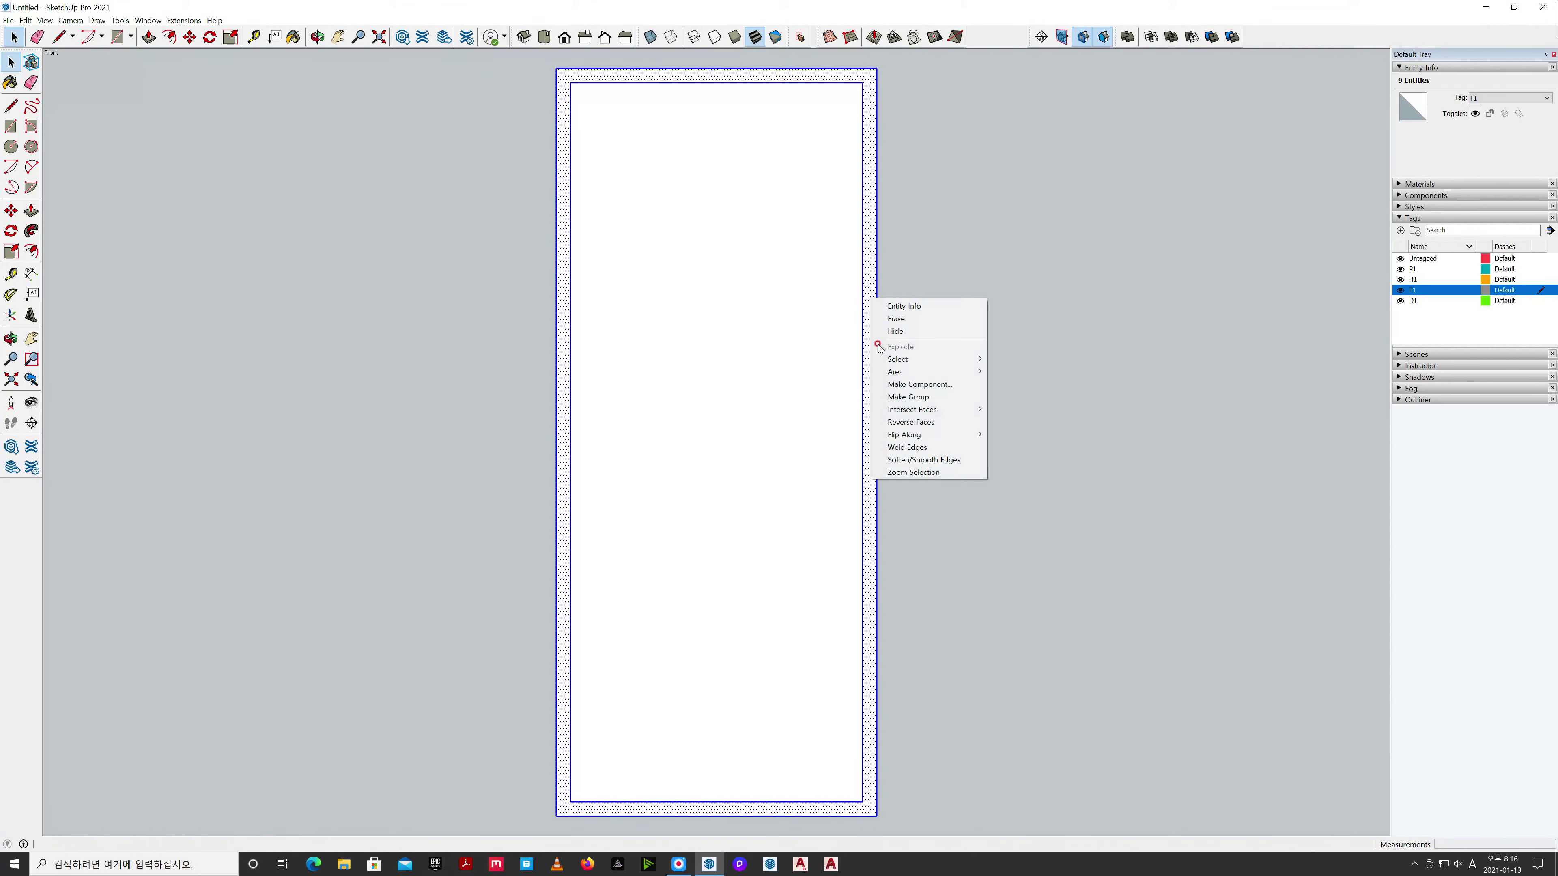
click(883, 396)
click(853, 382)
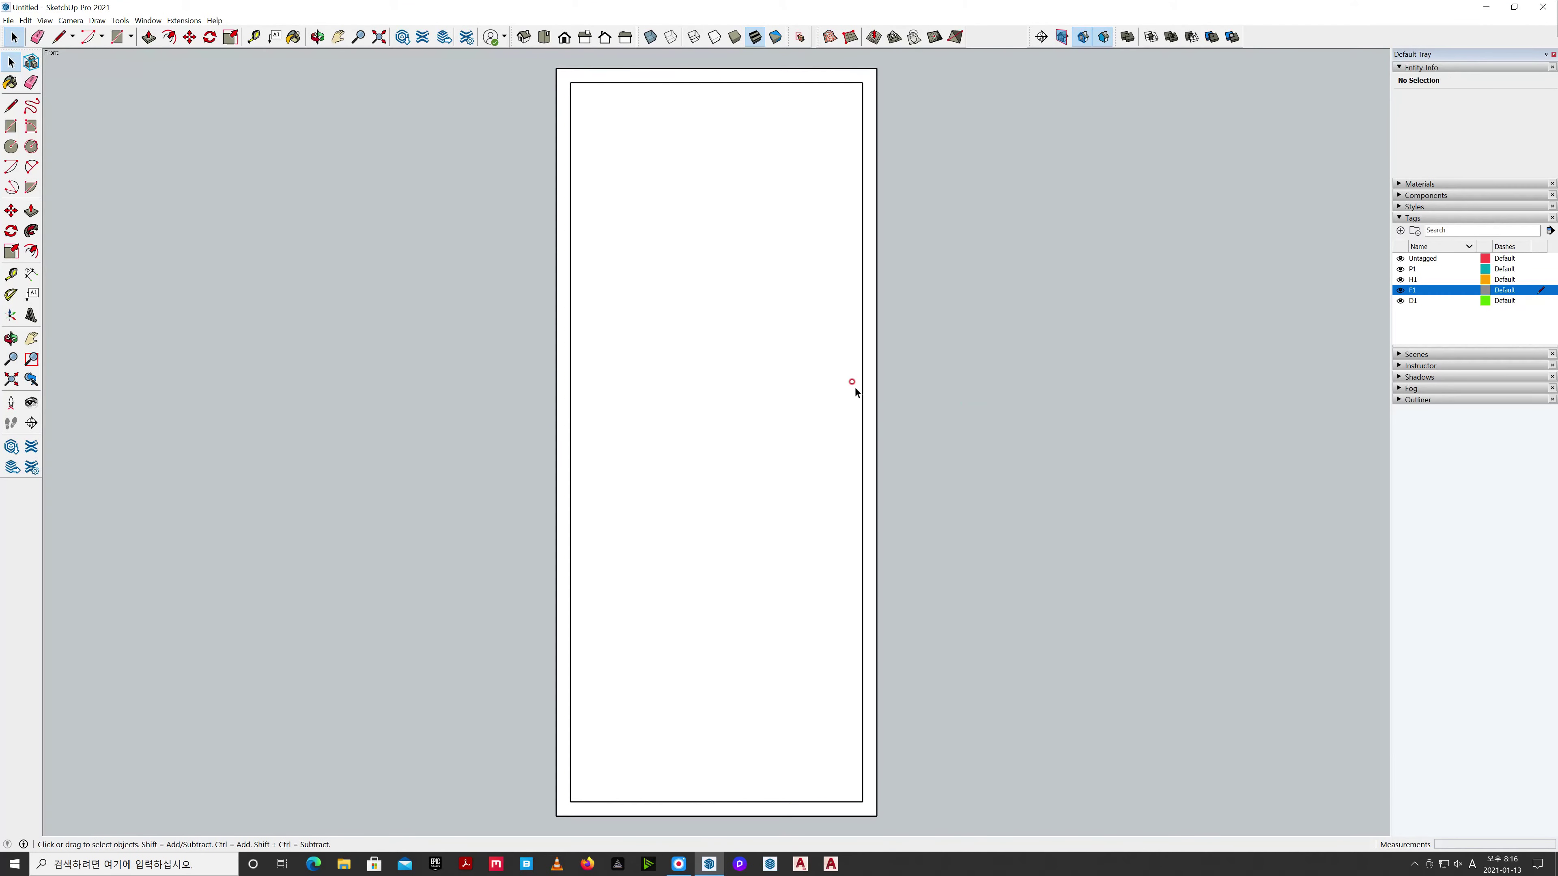
click(781, 374)
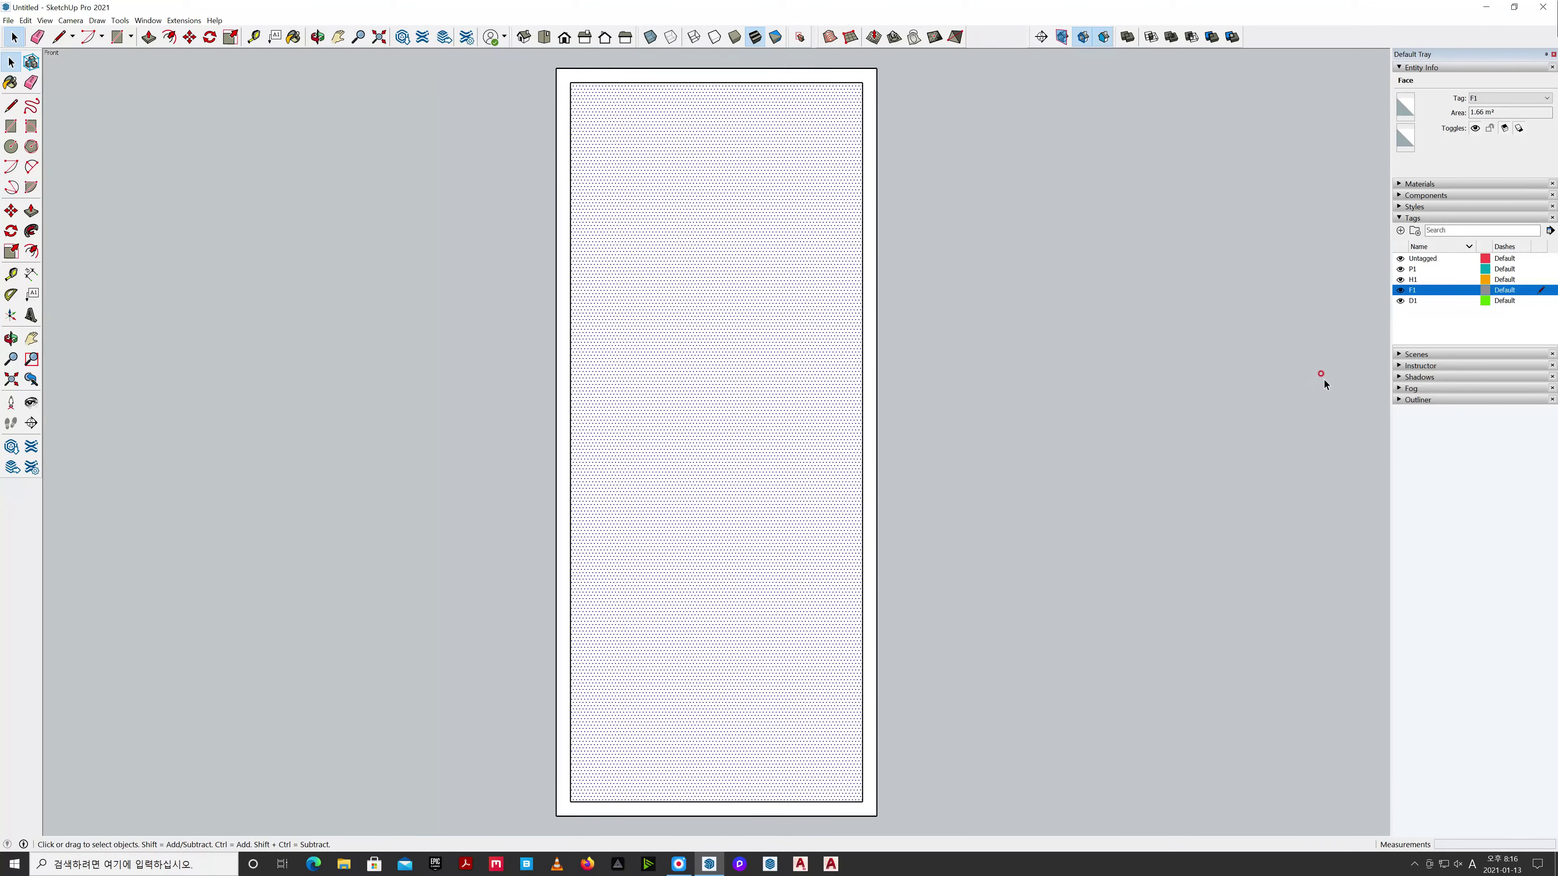
click(1540, 300)
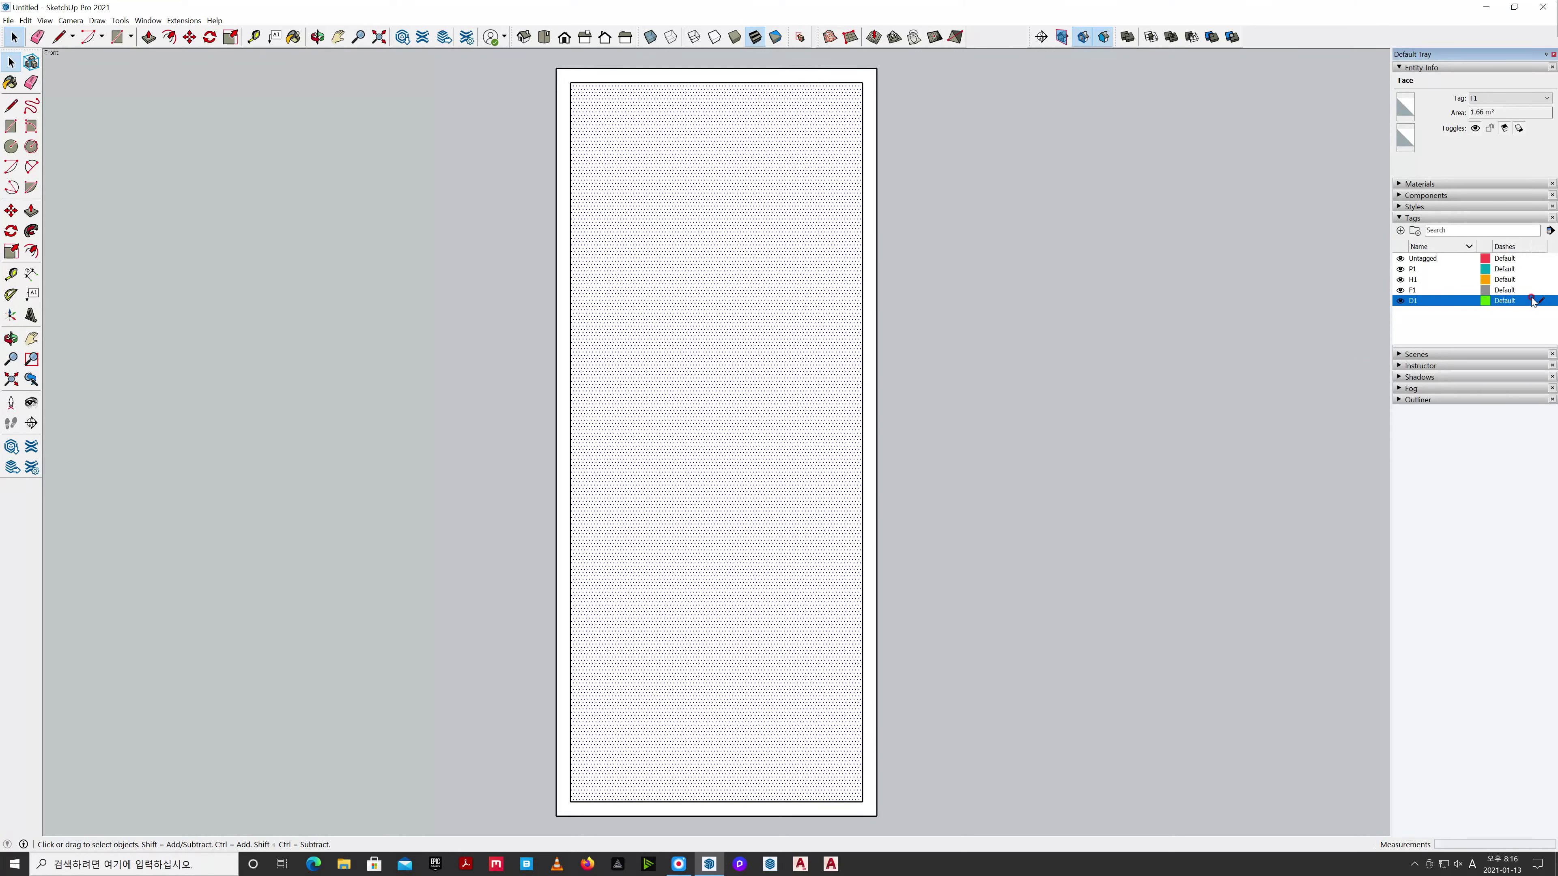
click(1540, 290)
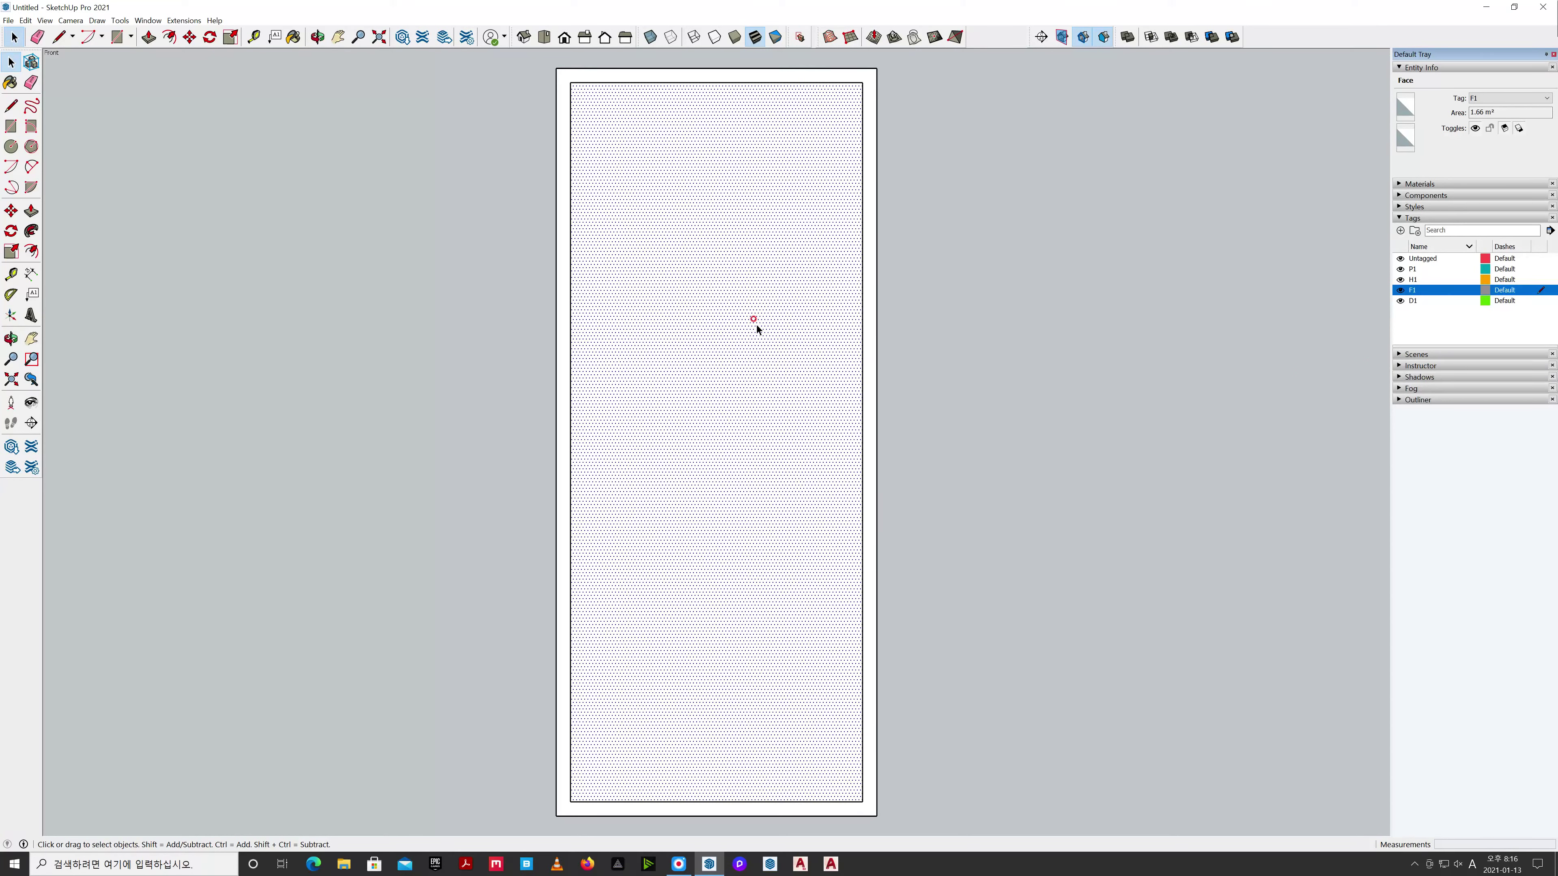
click(950, 350)
click(812, 333)
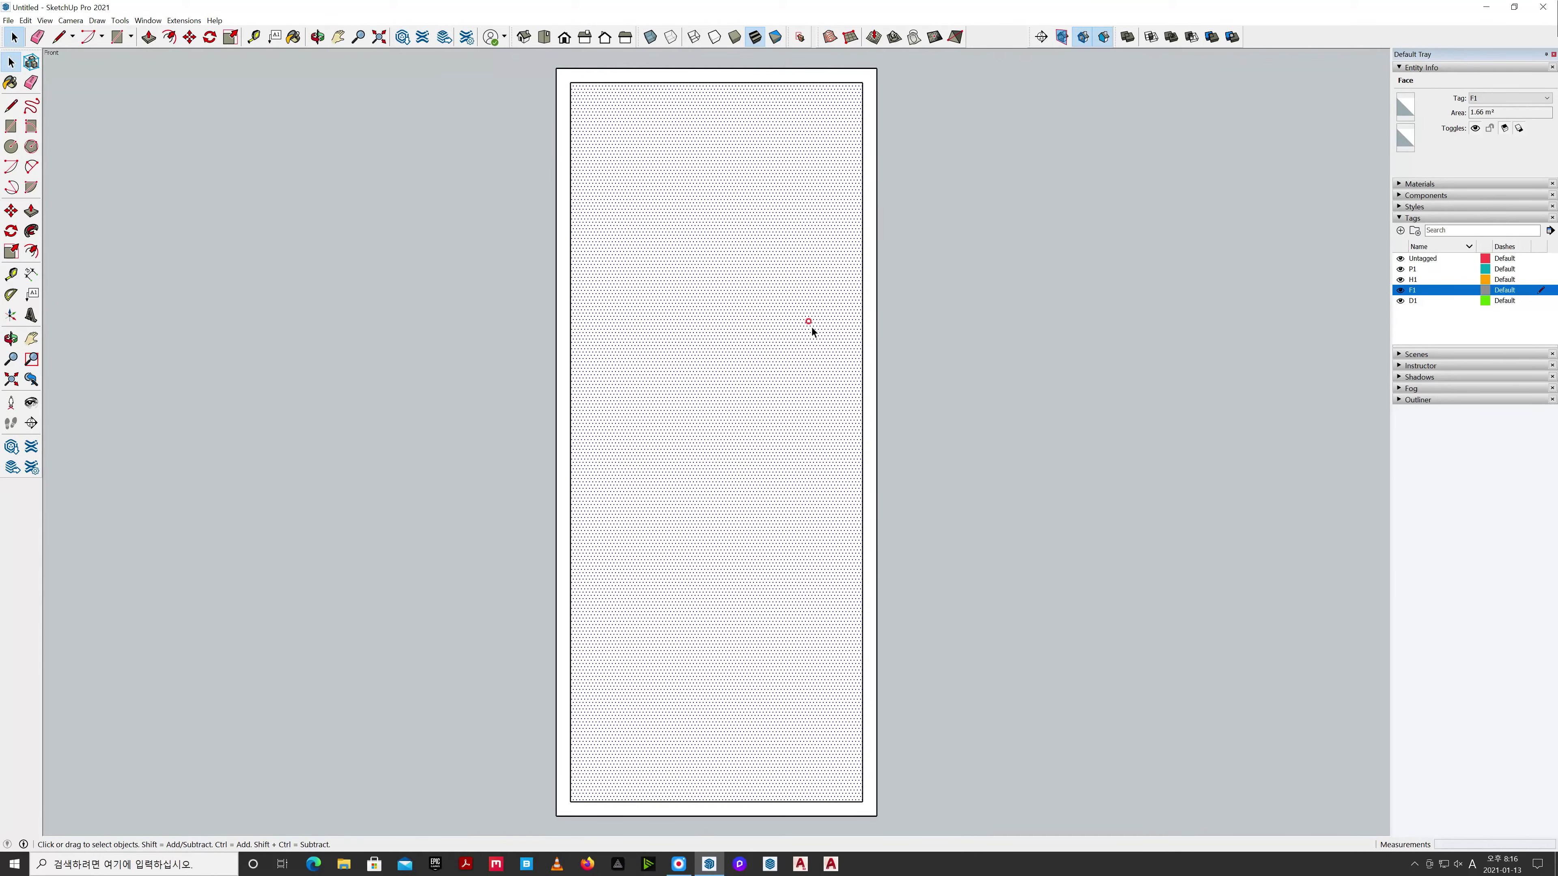
click(880, 330)
Assign the inner door face and its four edges to tag D1.
double_click(803, 320)
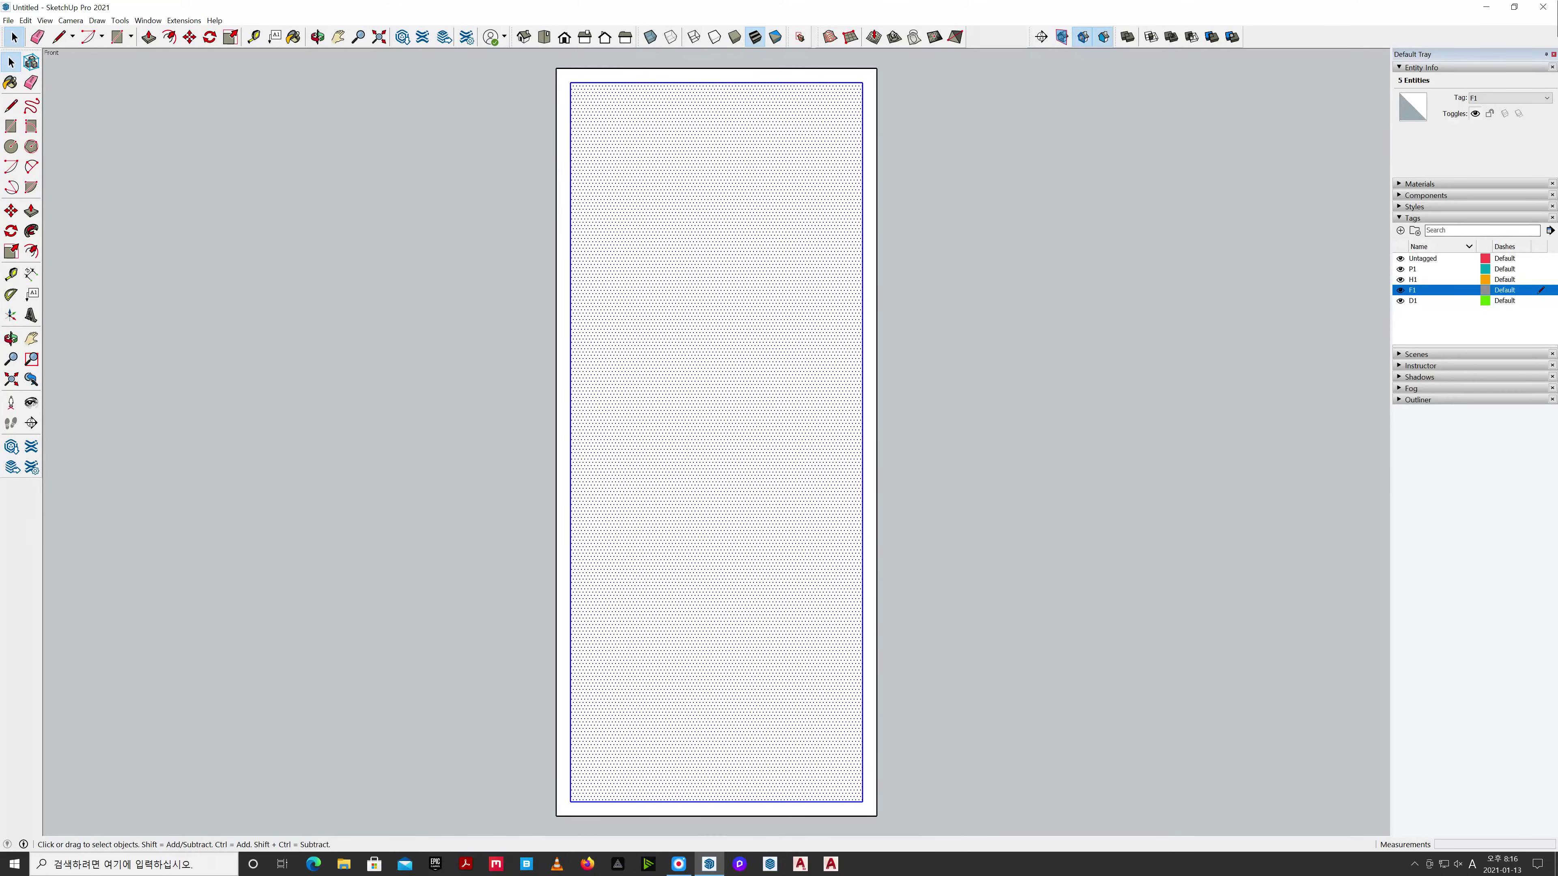
click(1527, 99)
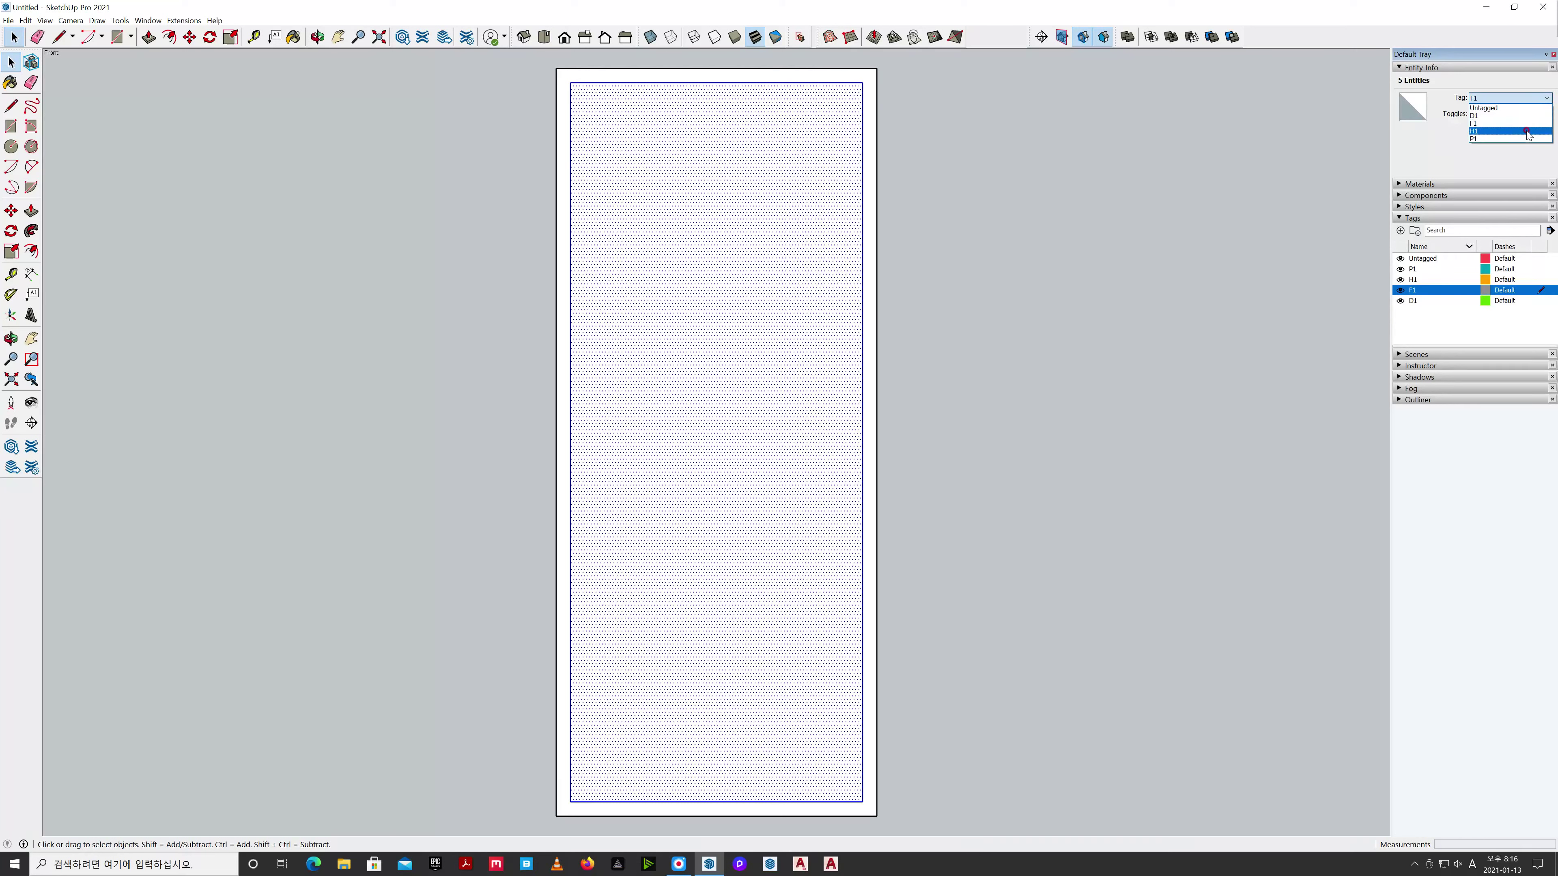
click(1521, 116)
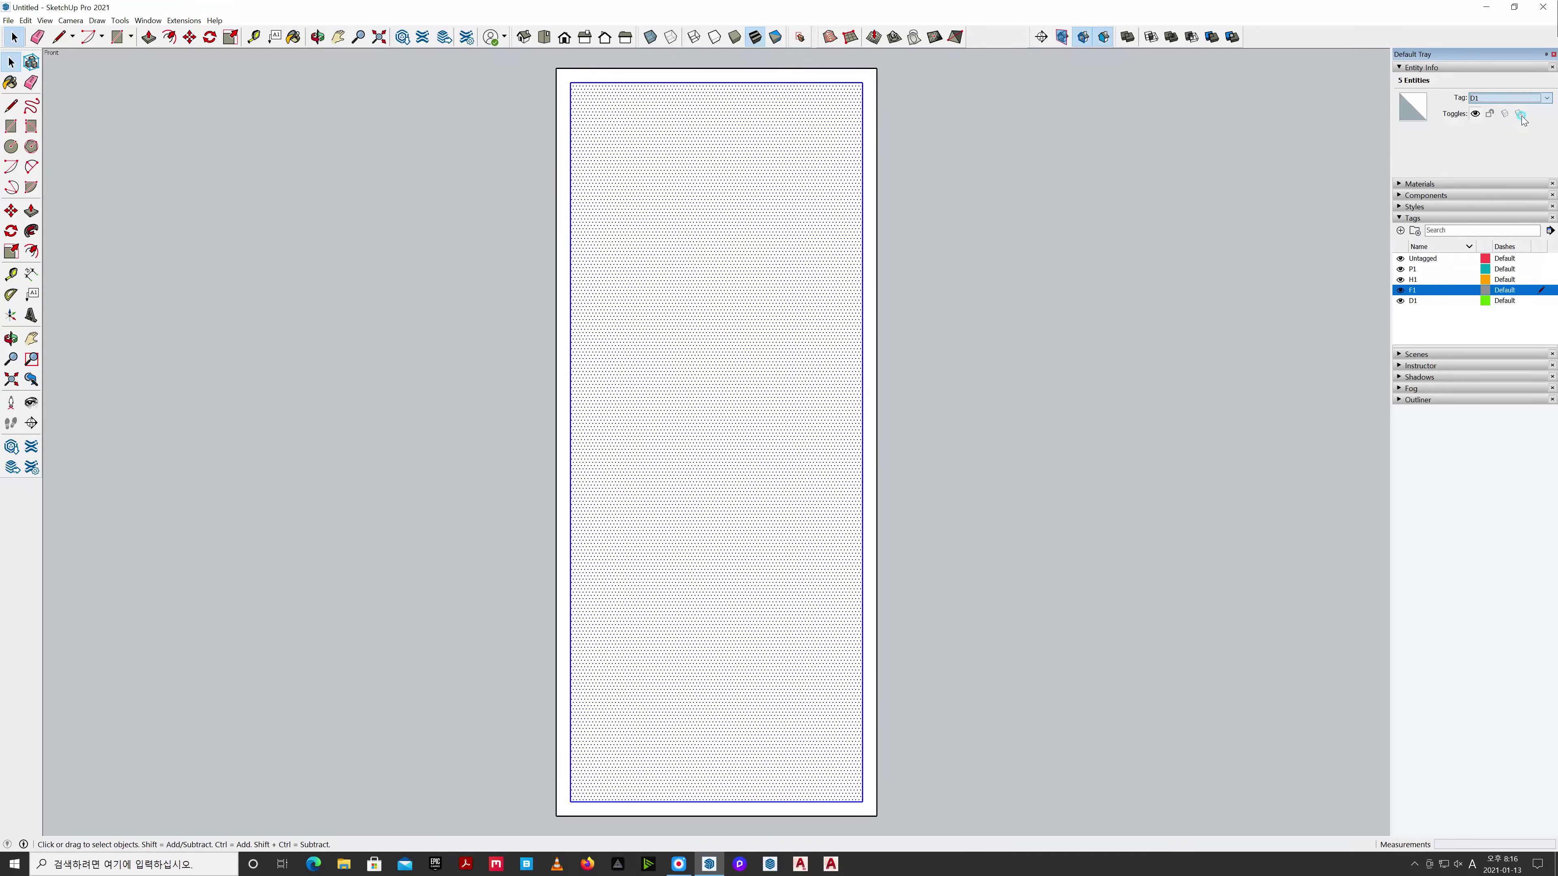
click(1233, 135)
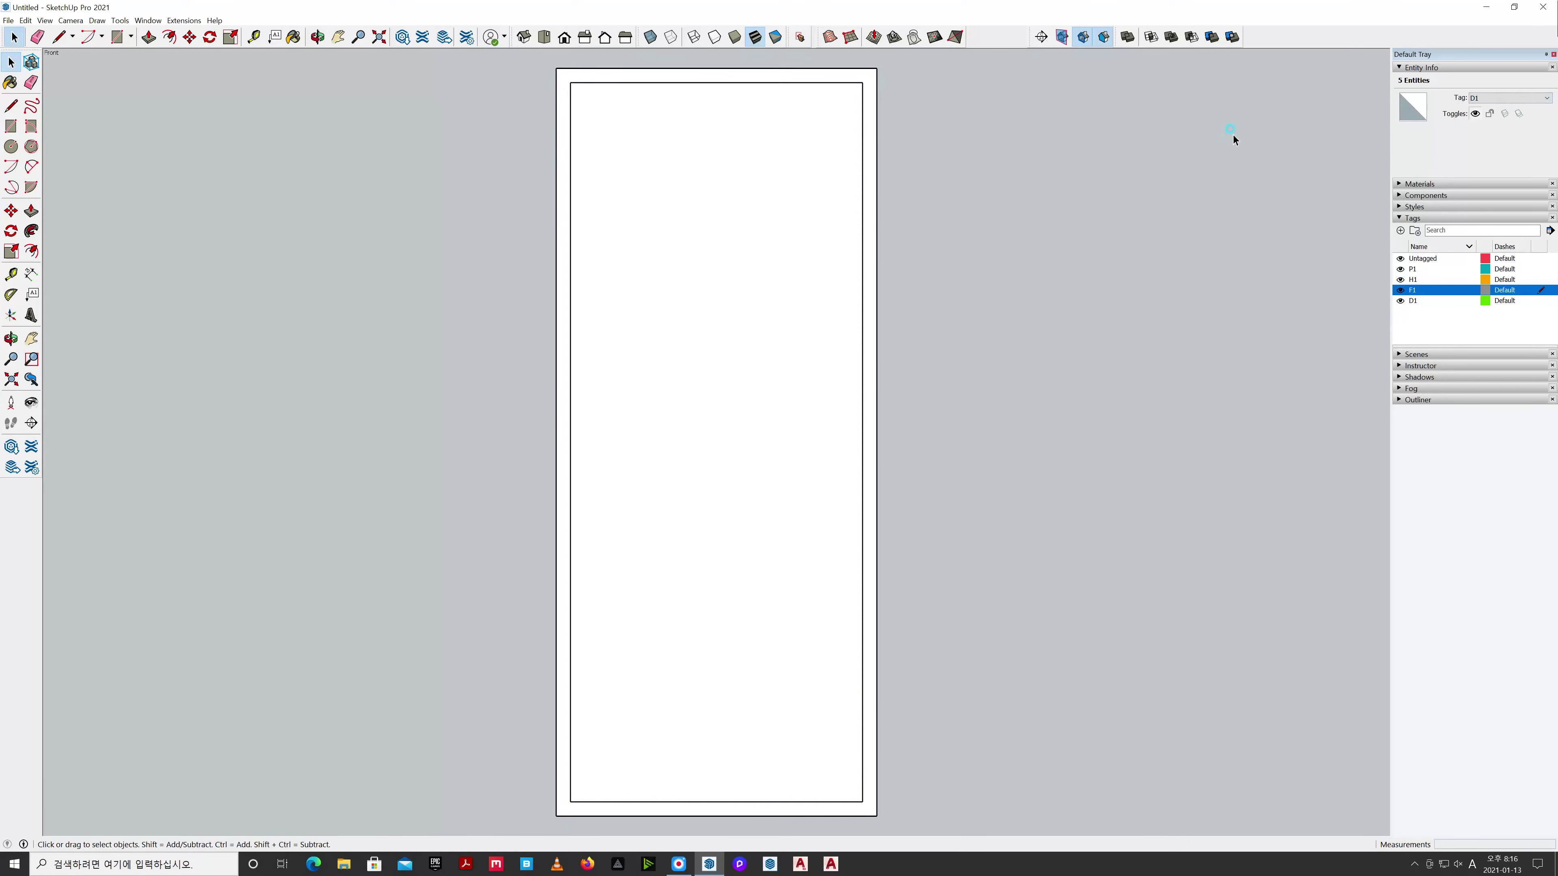
Make D1 the active tag and hide tag F1.
click(1540, 301)
click(1400, 290)
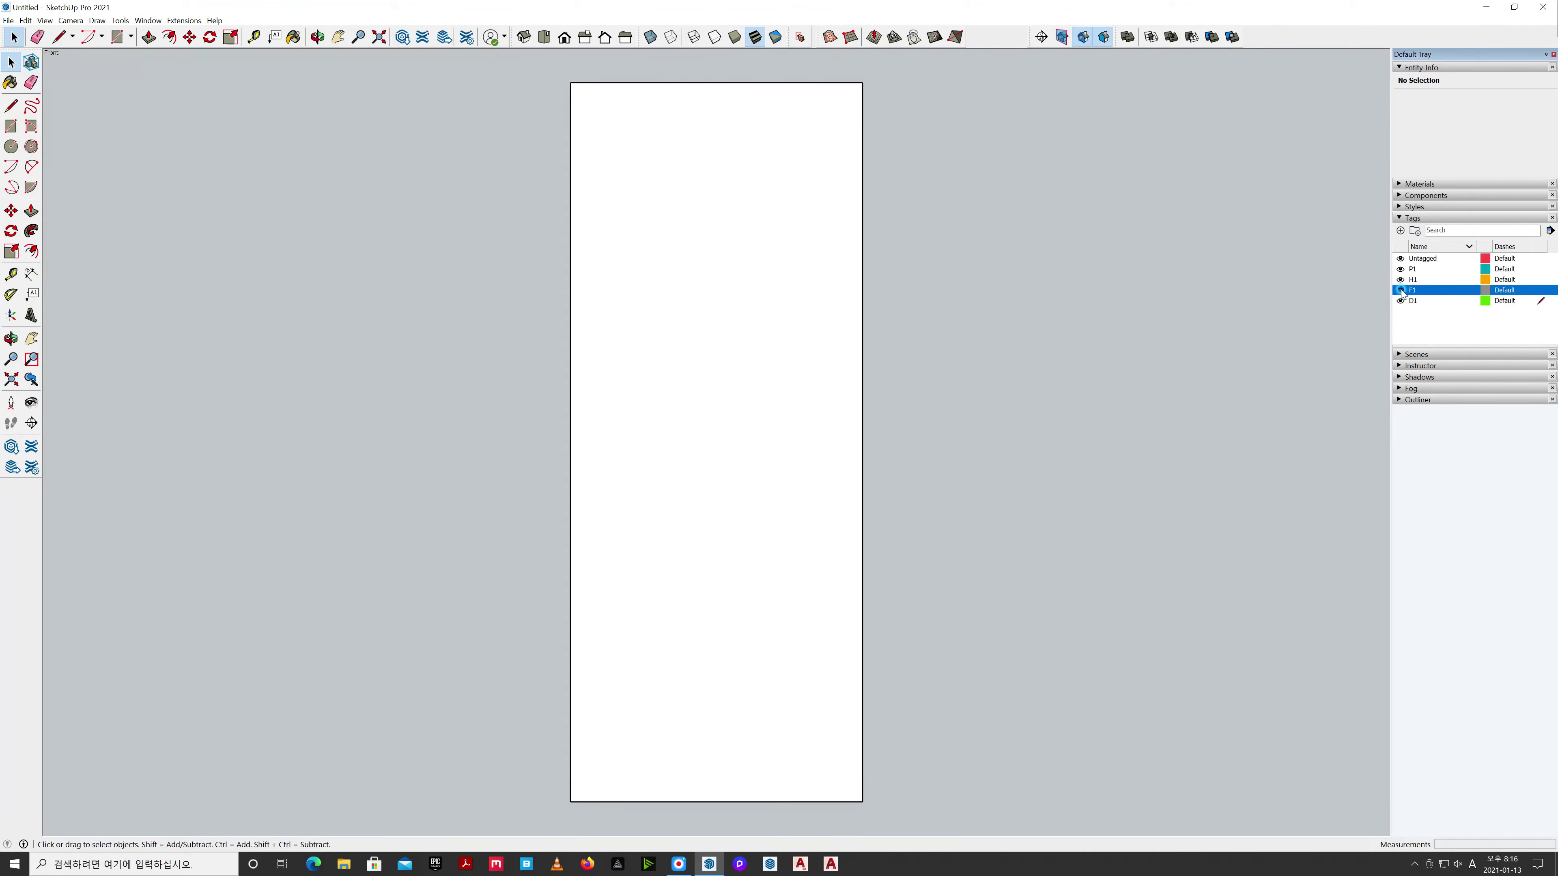
click(1400, 291)
click(1400, 290)
click(1196, 335)
Group the inner door face together with its bounding edges.
double_click(765, 252)
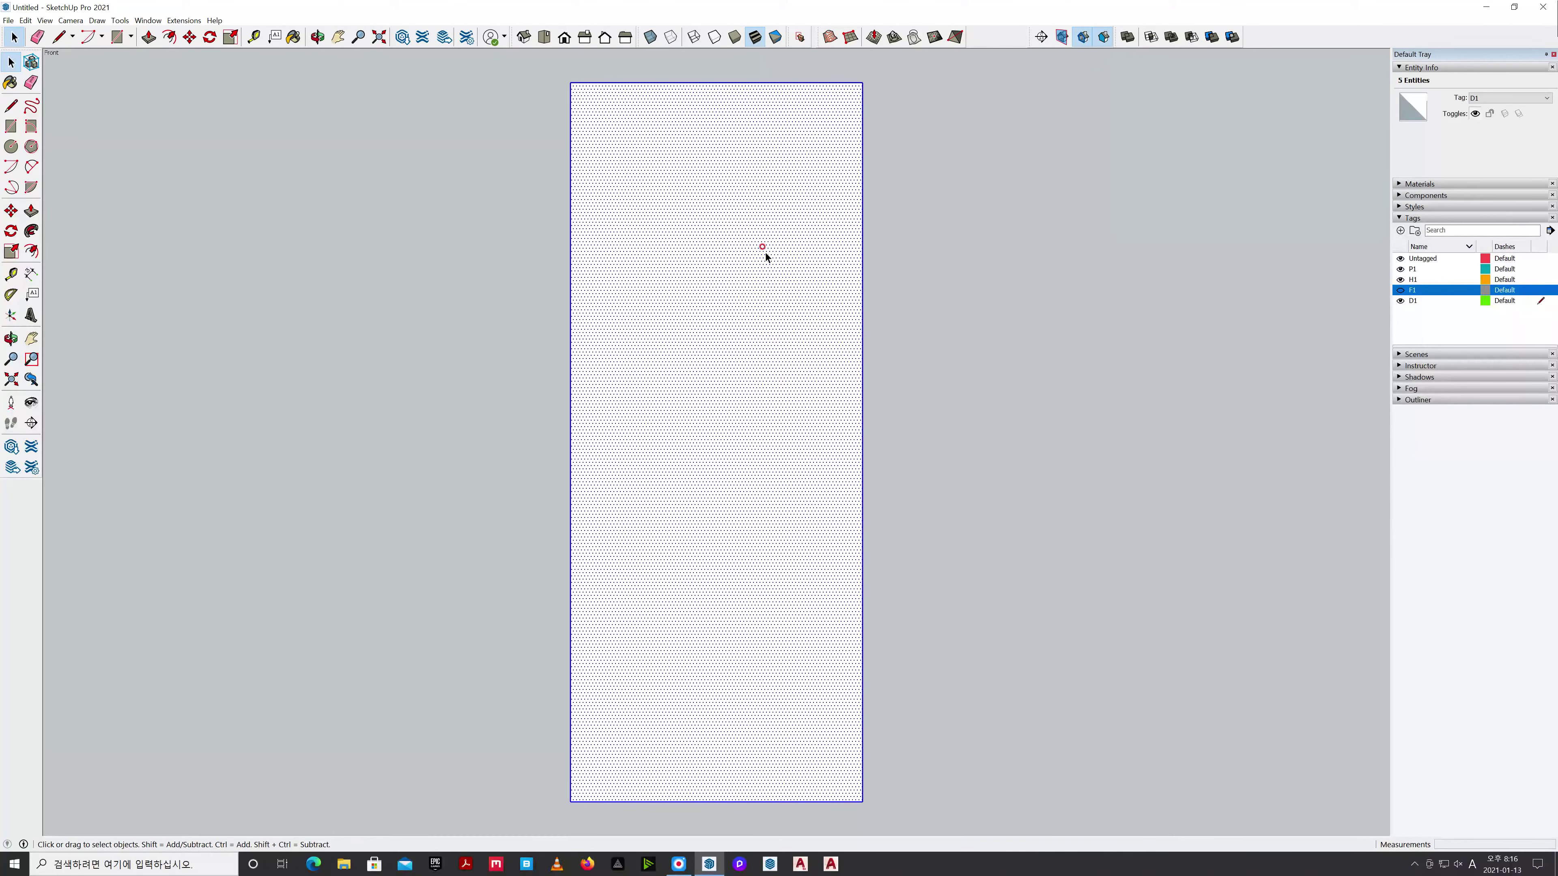
right_click(765, 252)
click(797, 351)
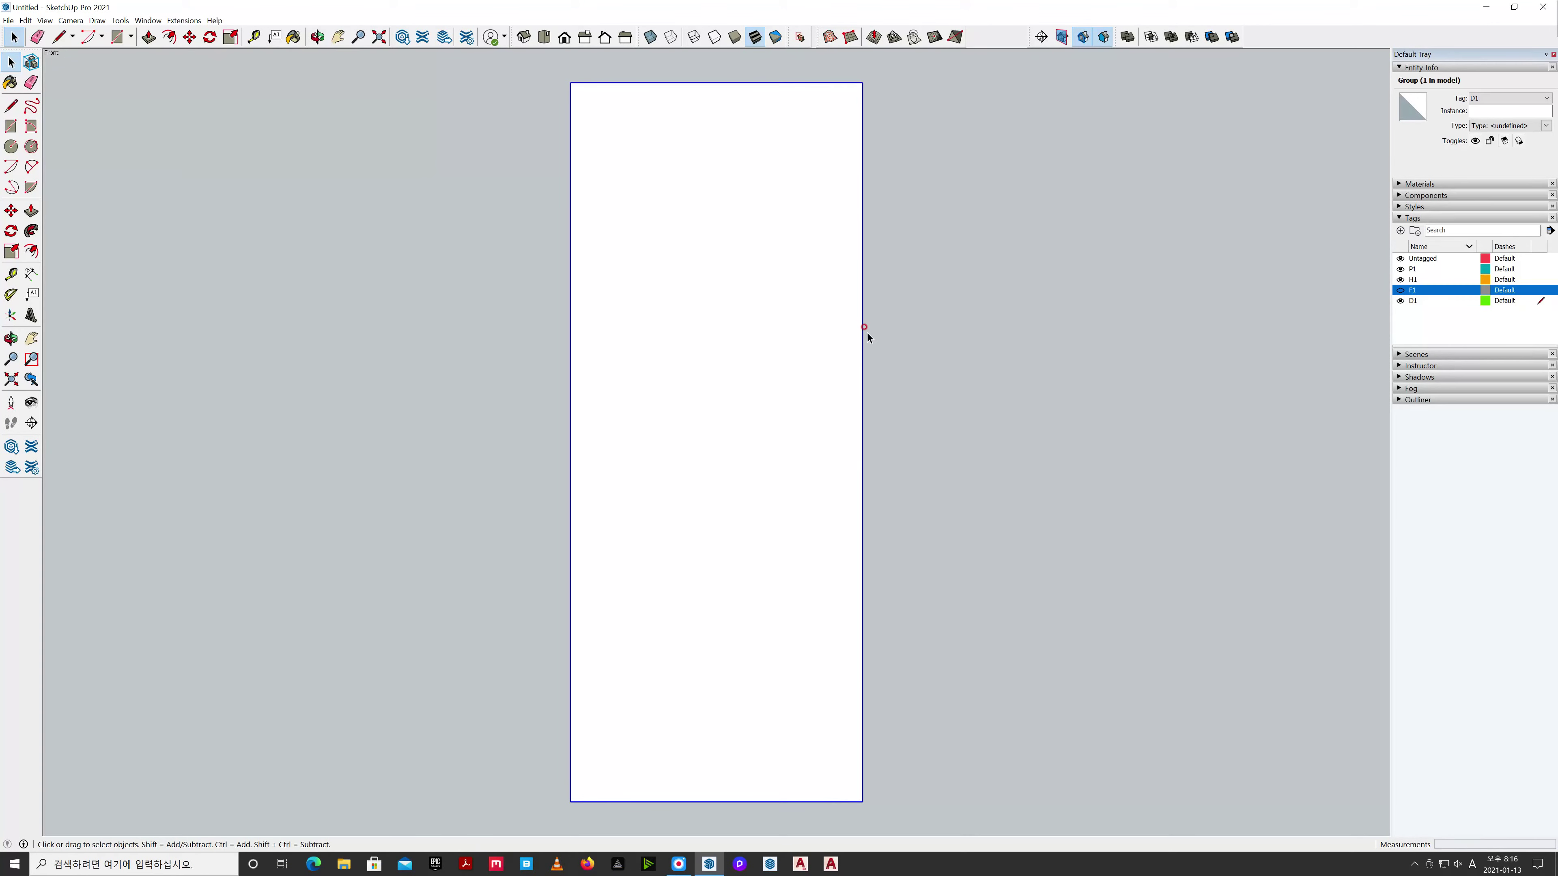
Copy the door panel group and paste the duplicate in place.
click(25, 20)
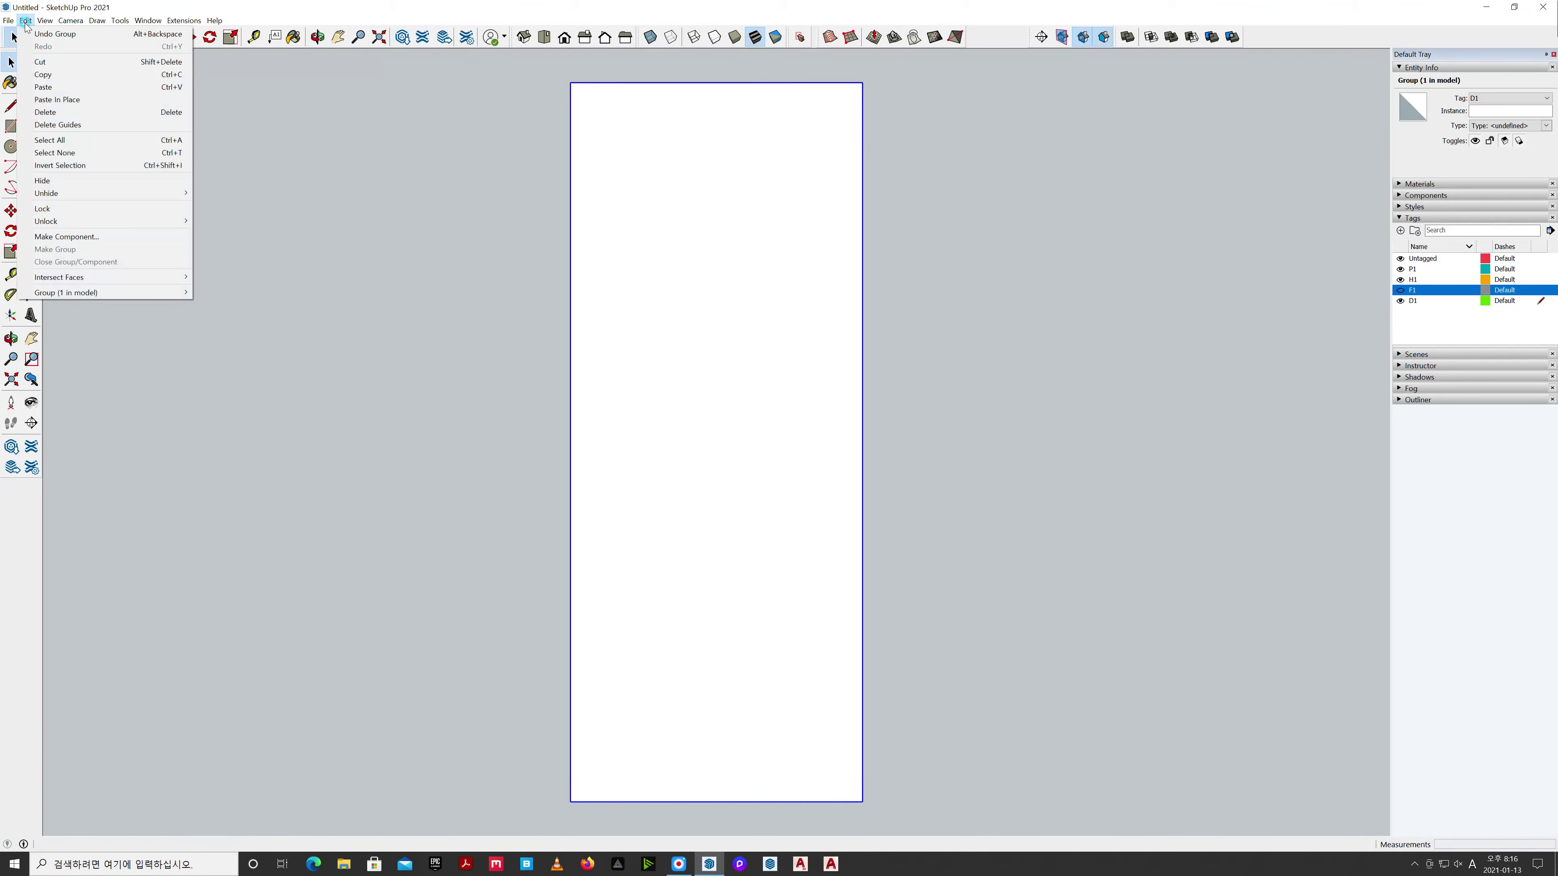
click(48, 85)
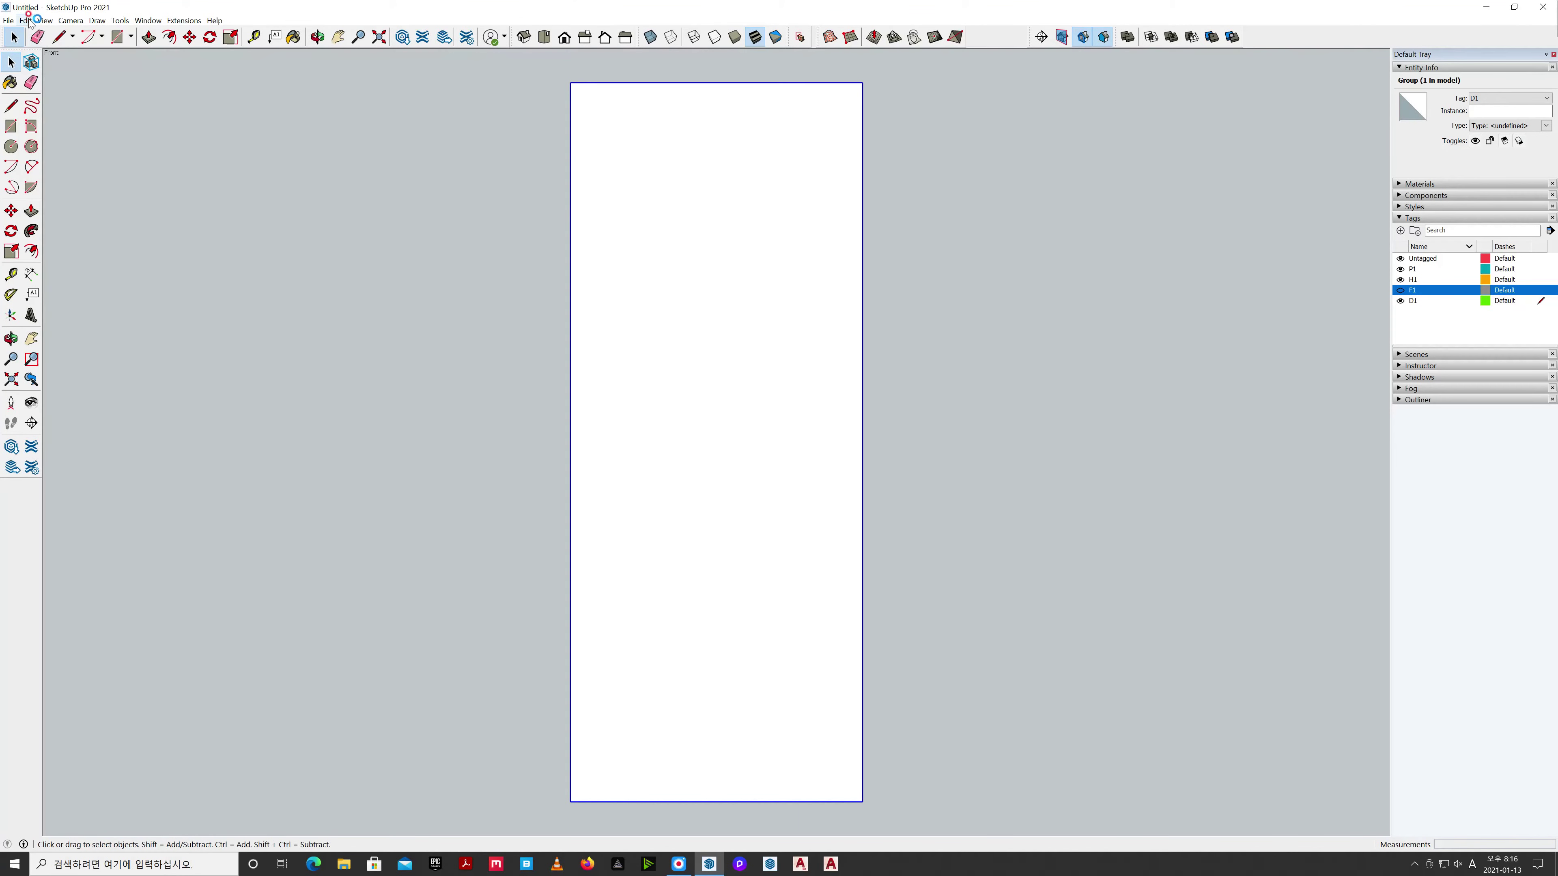
click(29, 20)
click(83, 100)
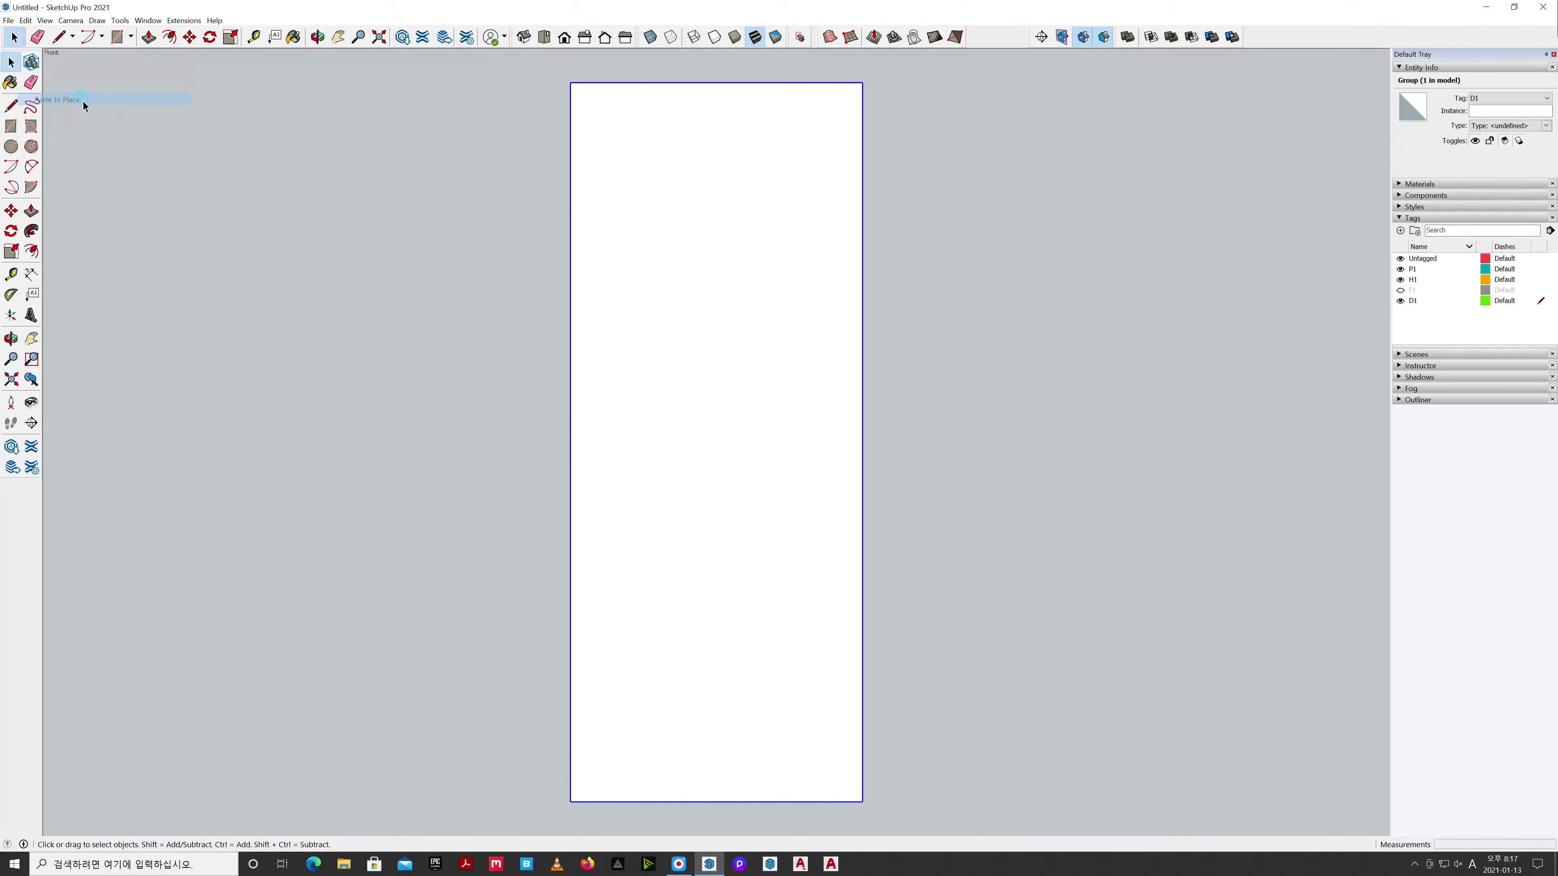
click(930, 362)
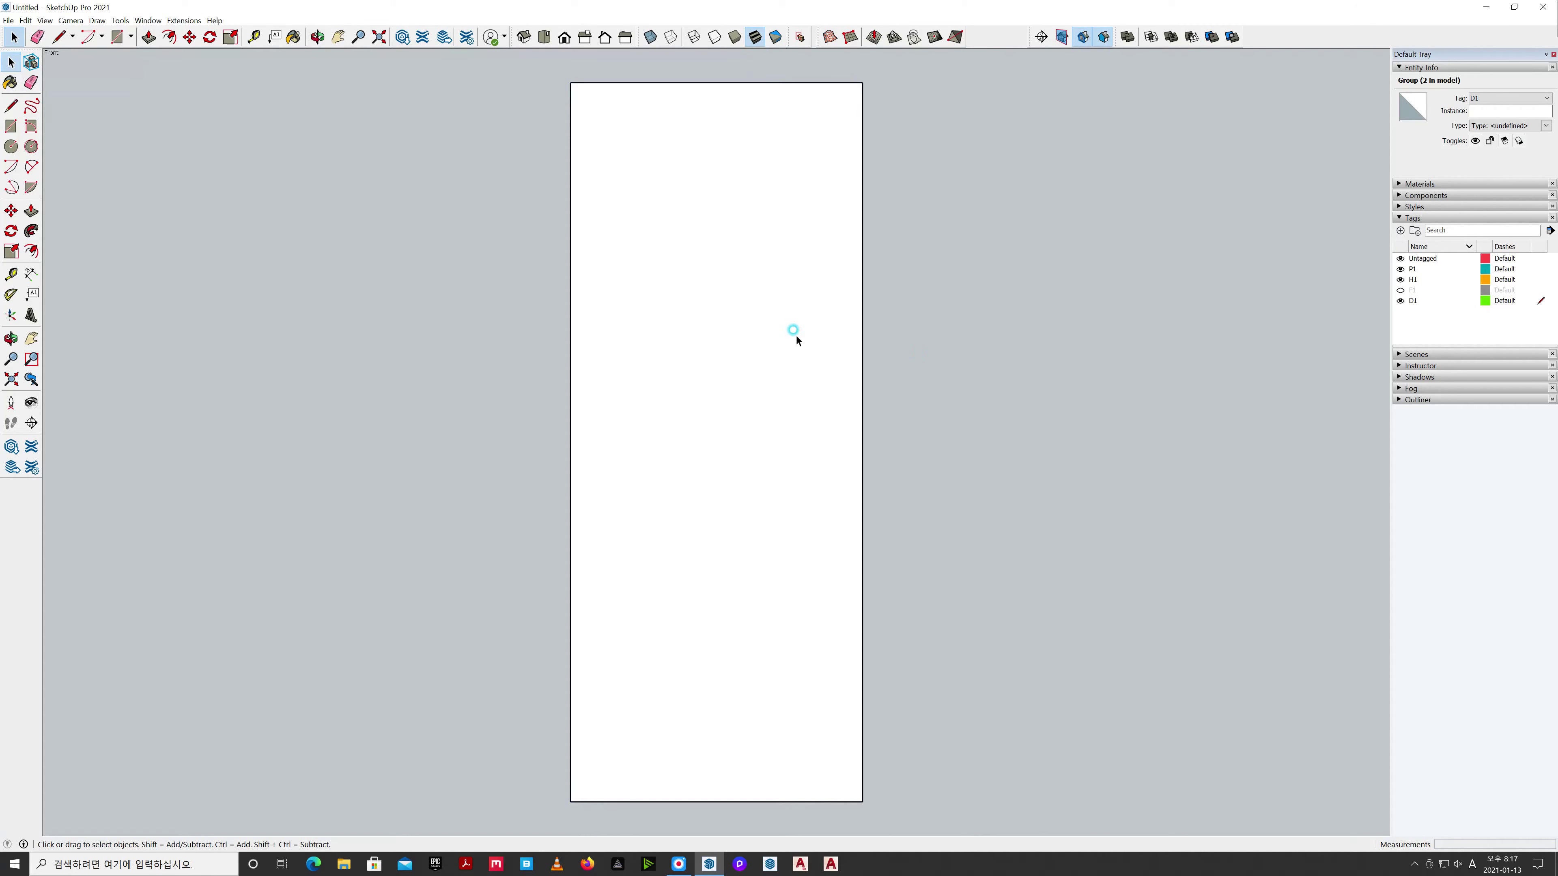
Hide one of the two overlapping door panel groups and explode the other one.
right_click(771, 332)
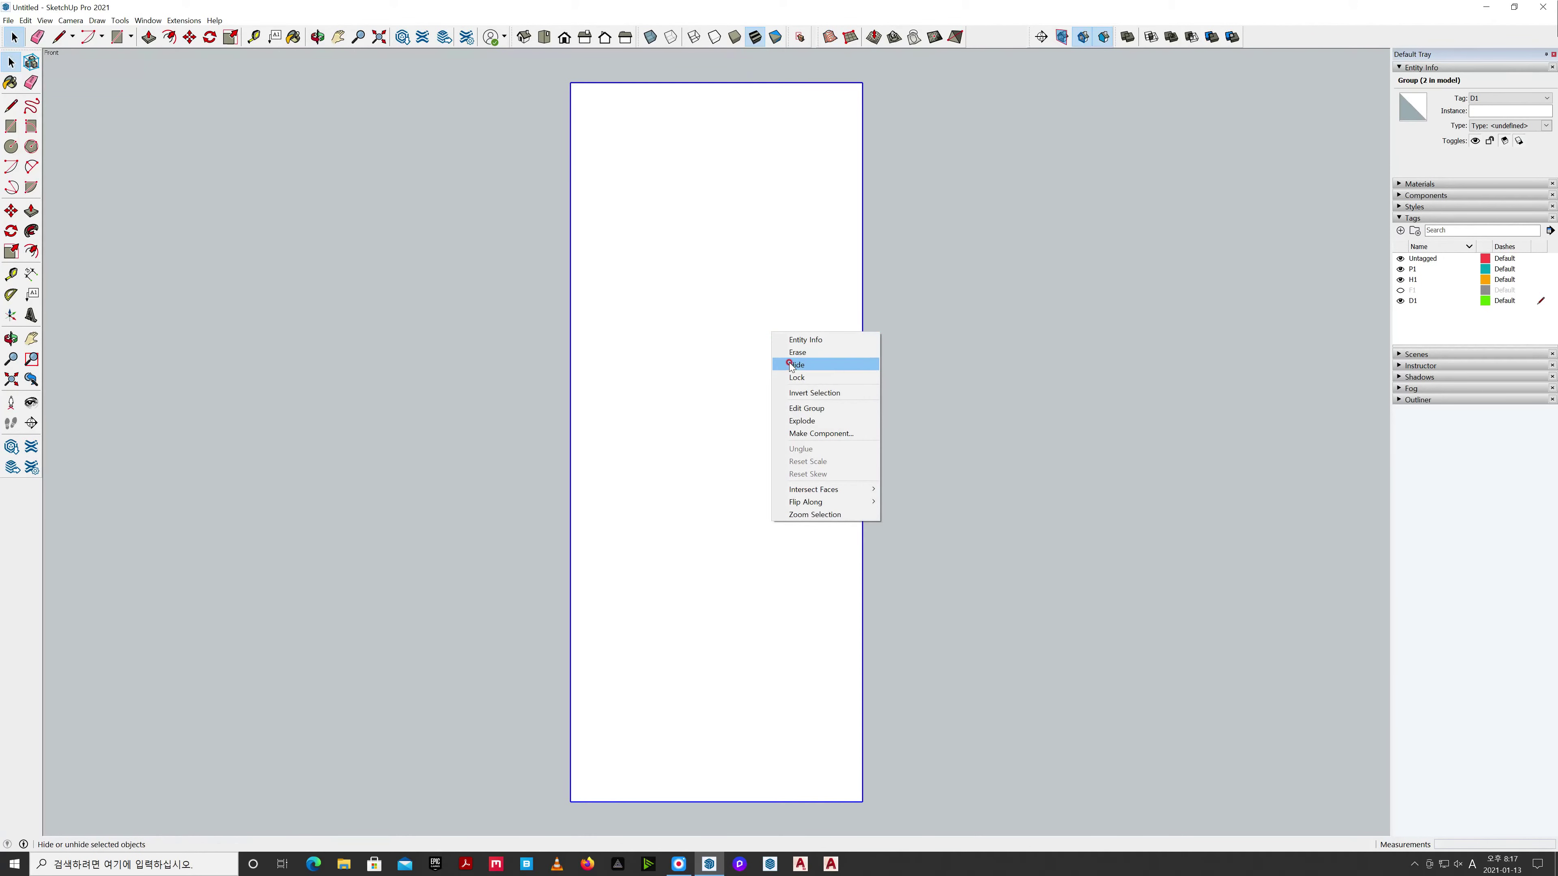
click(824, 365)
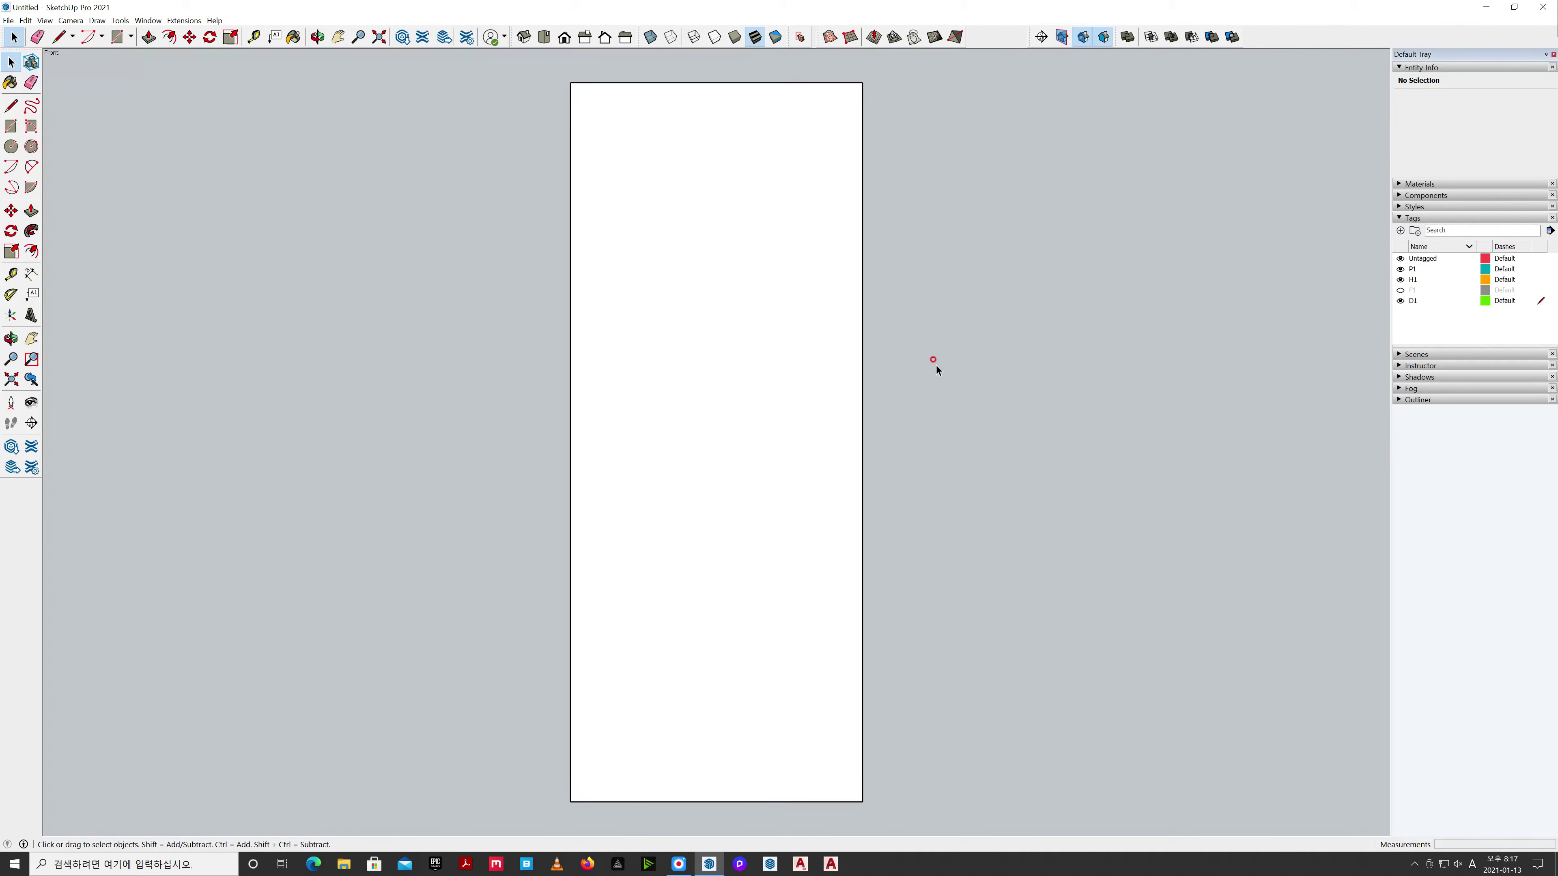
right_click(818, 318)
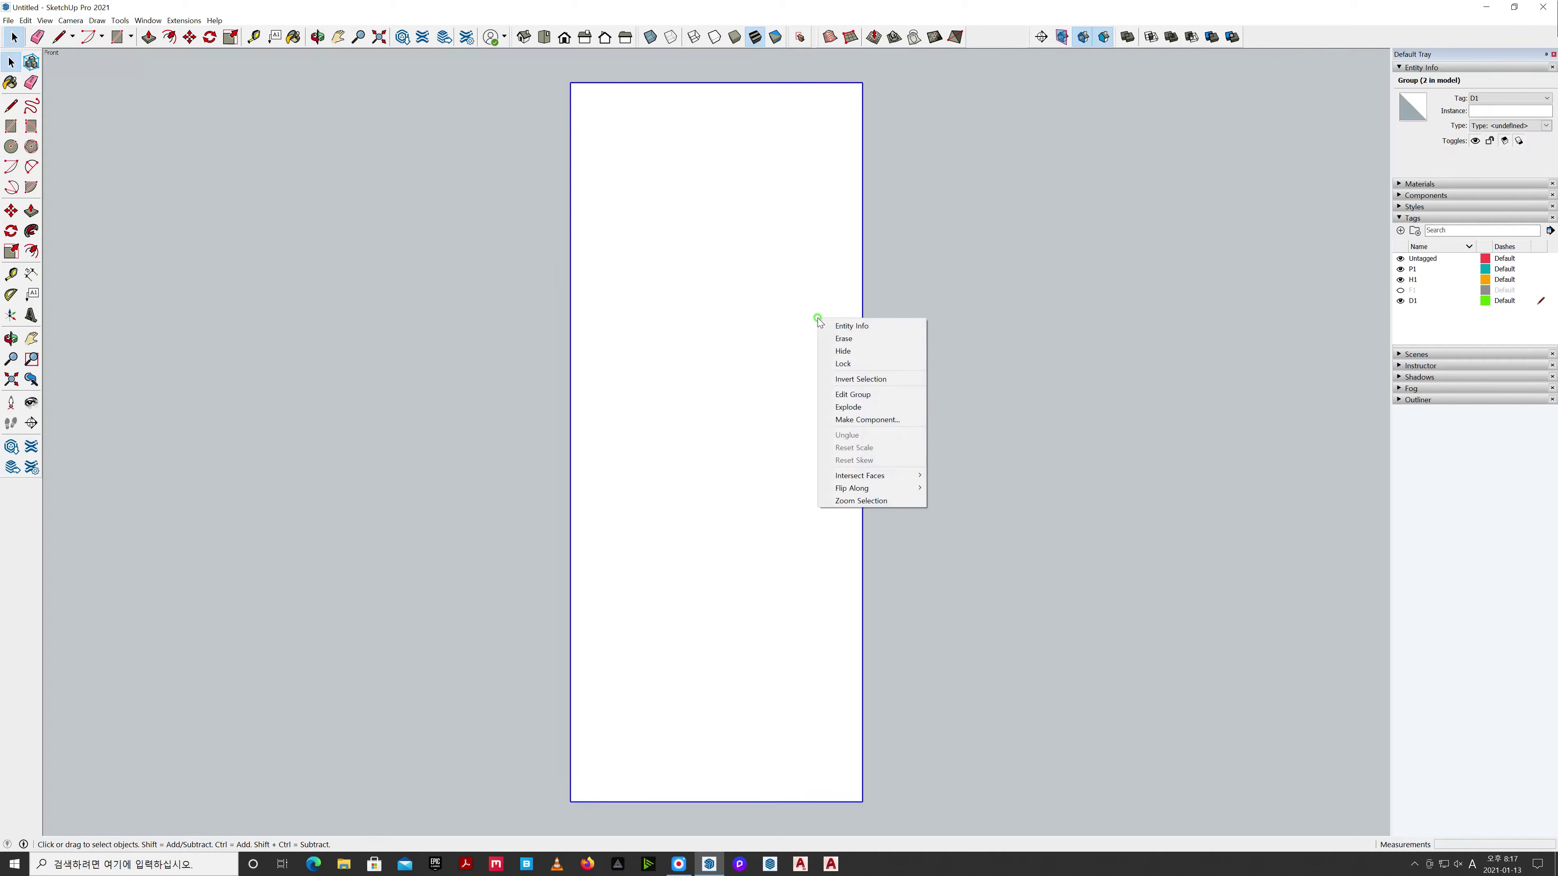
click(861, 407)
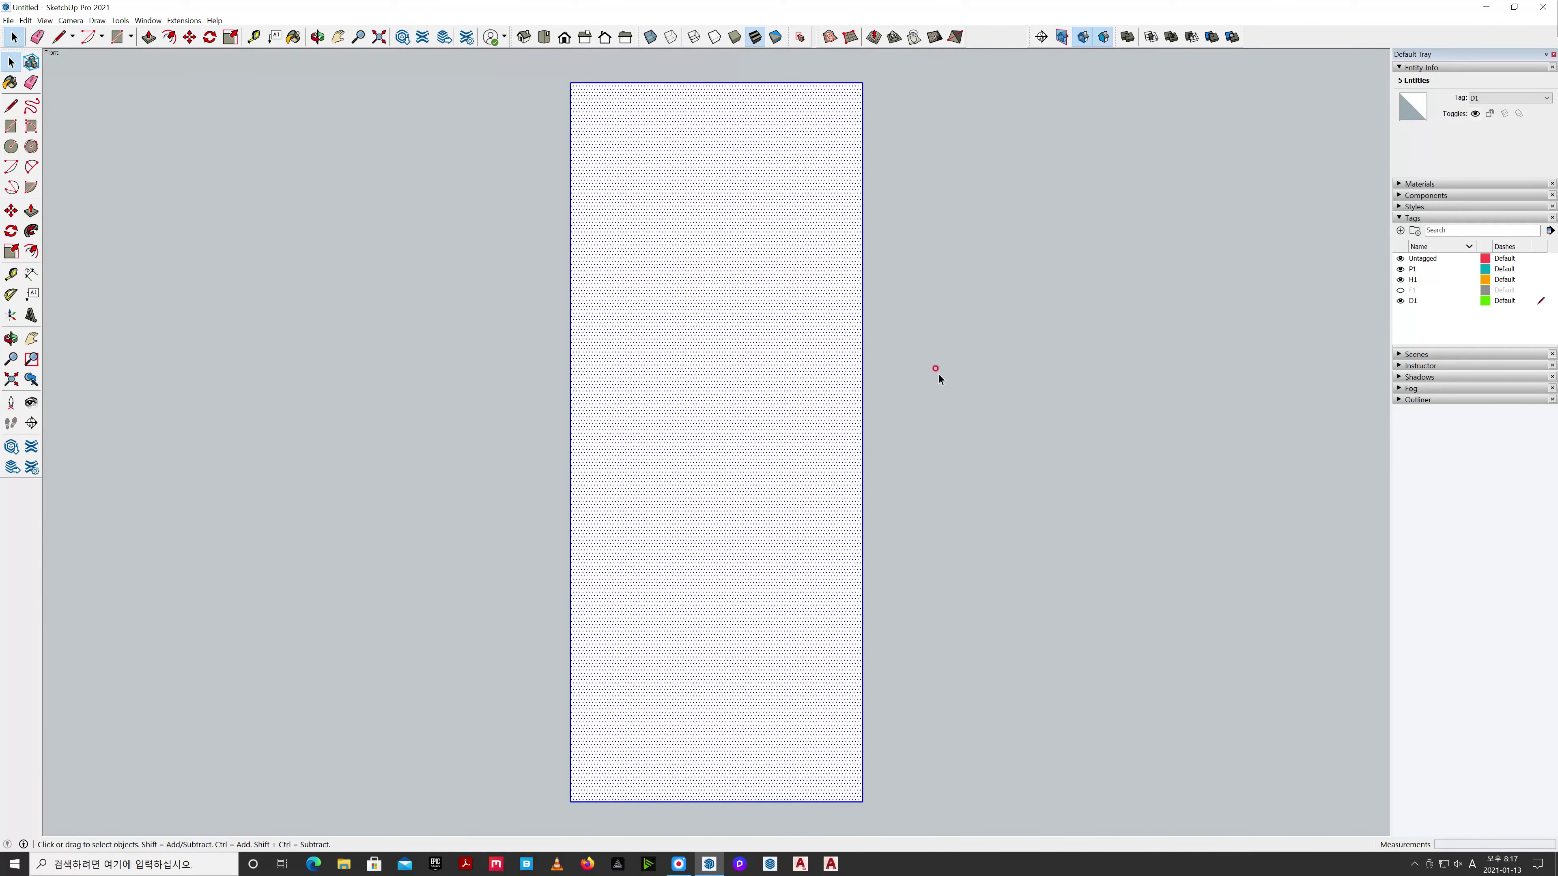
Assign the exploded door face and its edges to tag P1.
click(1546, 100)
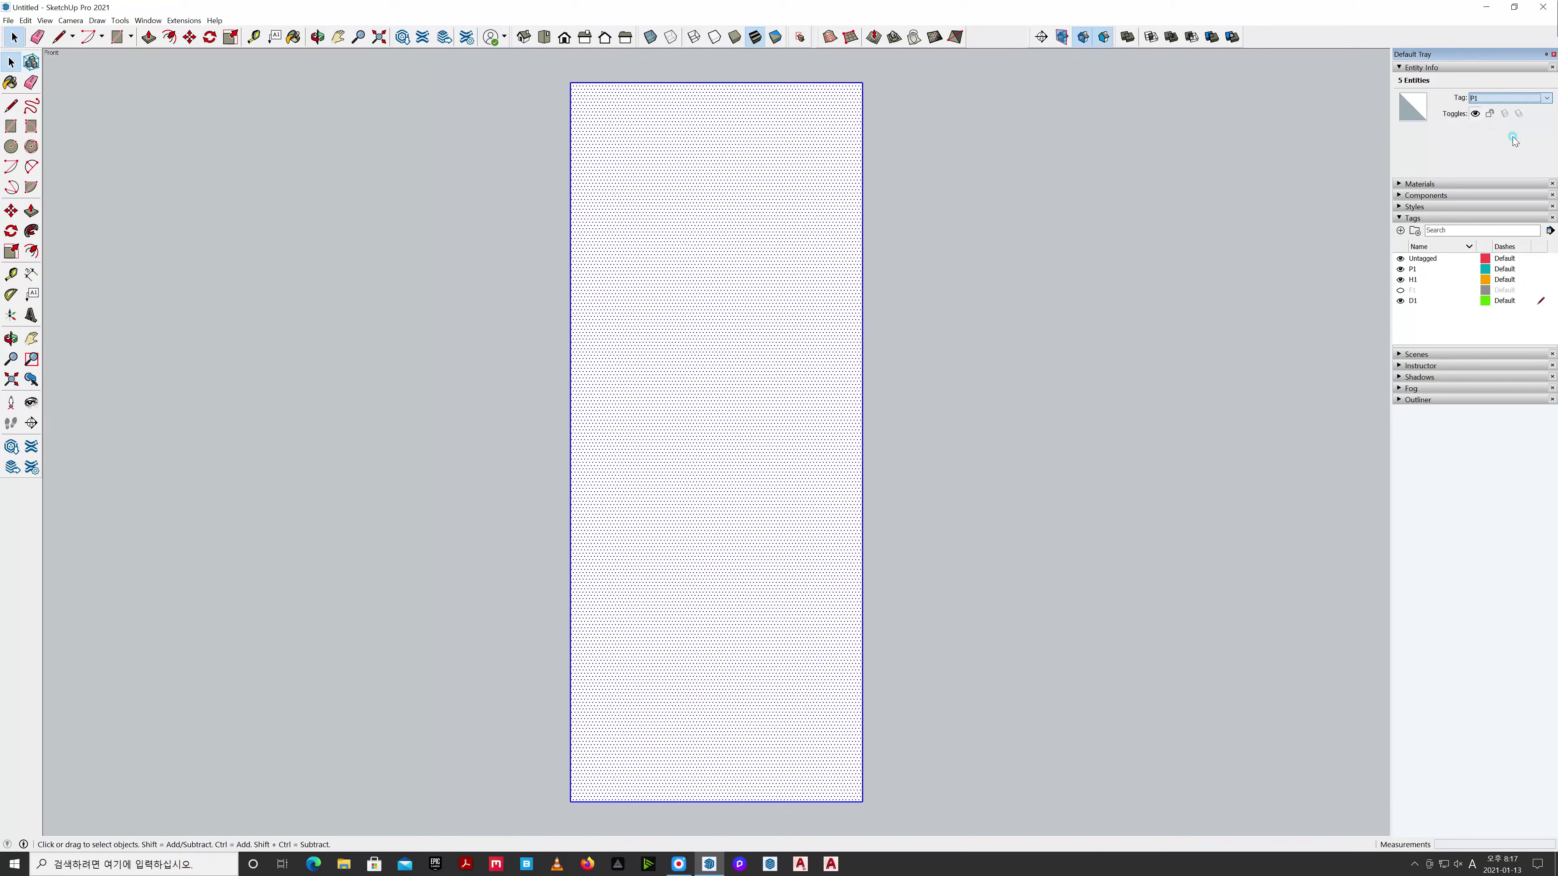
click(1316, 139)
click(1246, 306)
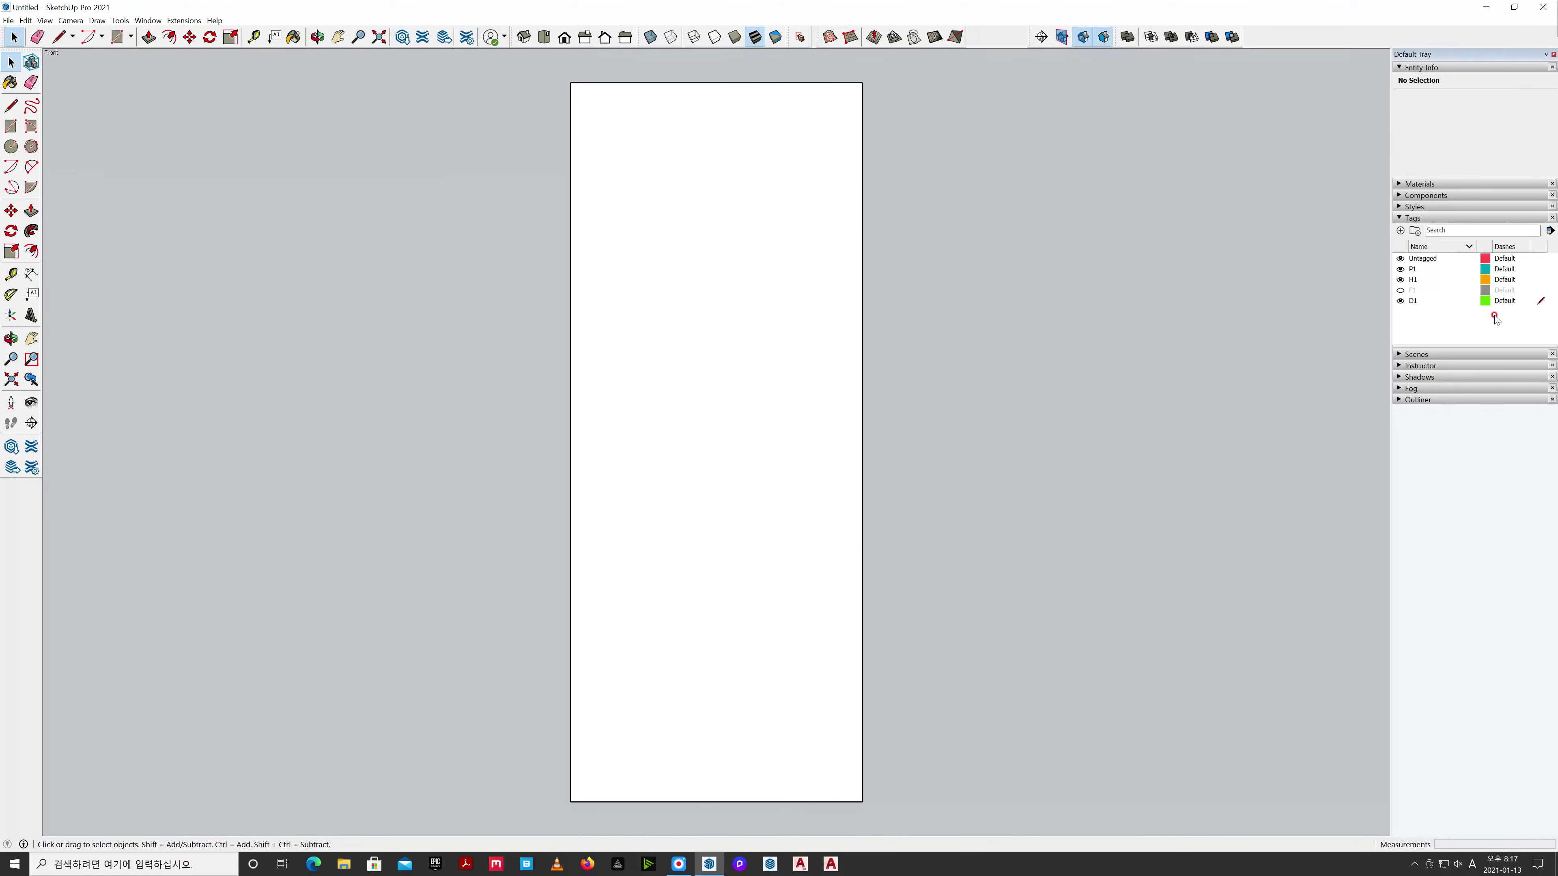
Make P1 the active tag and offset the door face's outline 100 mm inward.
click(1540, 269)
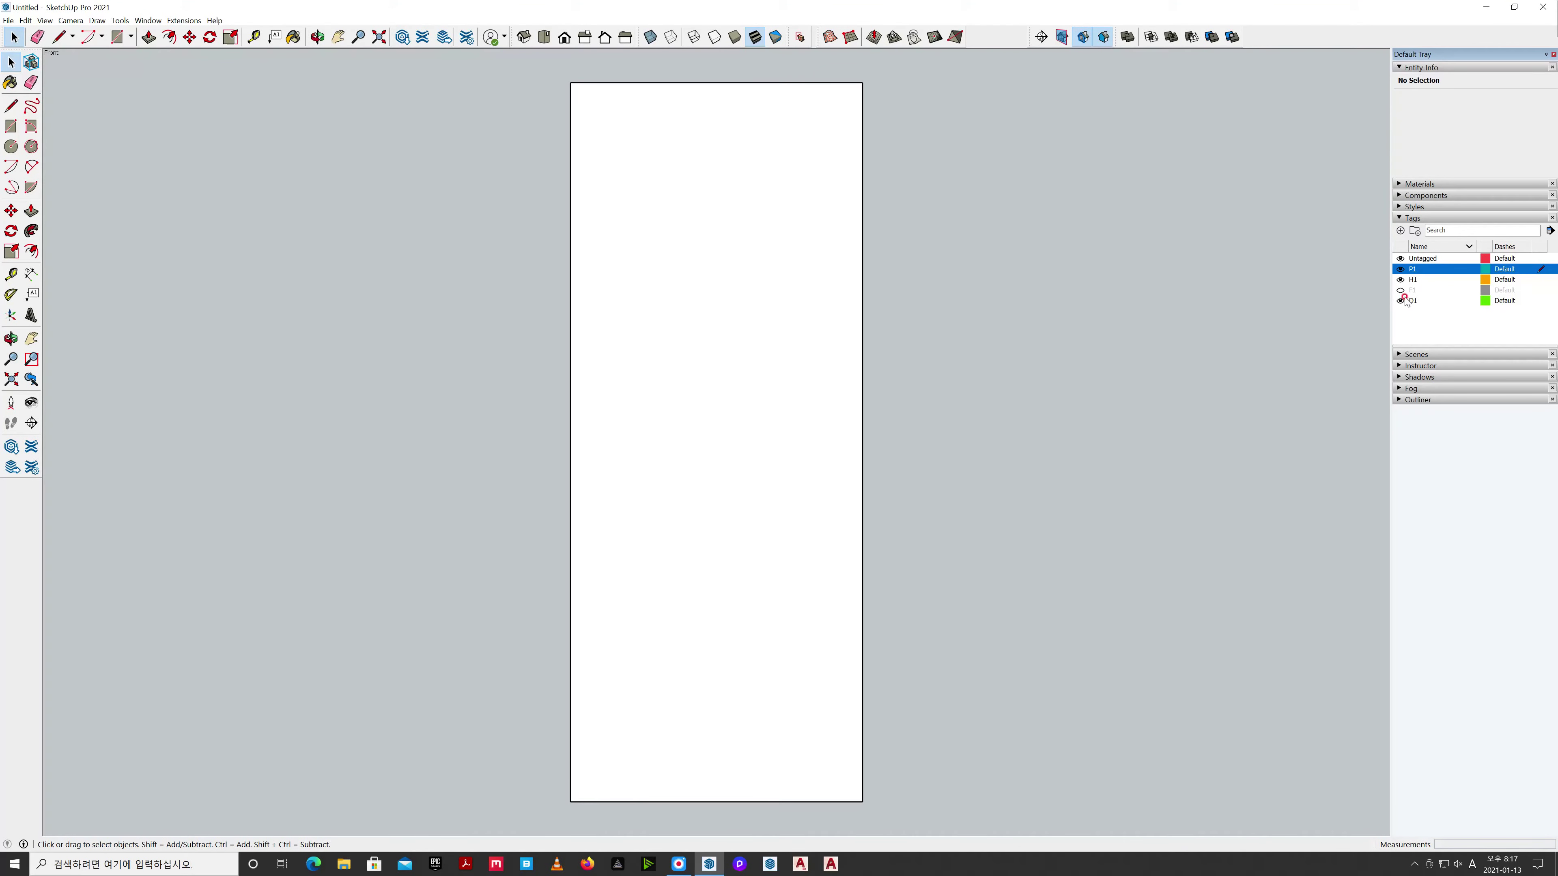
click(1190, 332)
key(f)
click(605, 332)
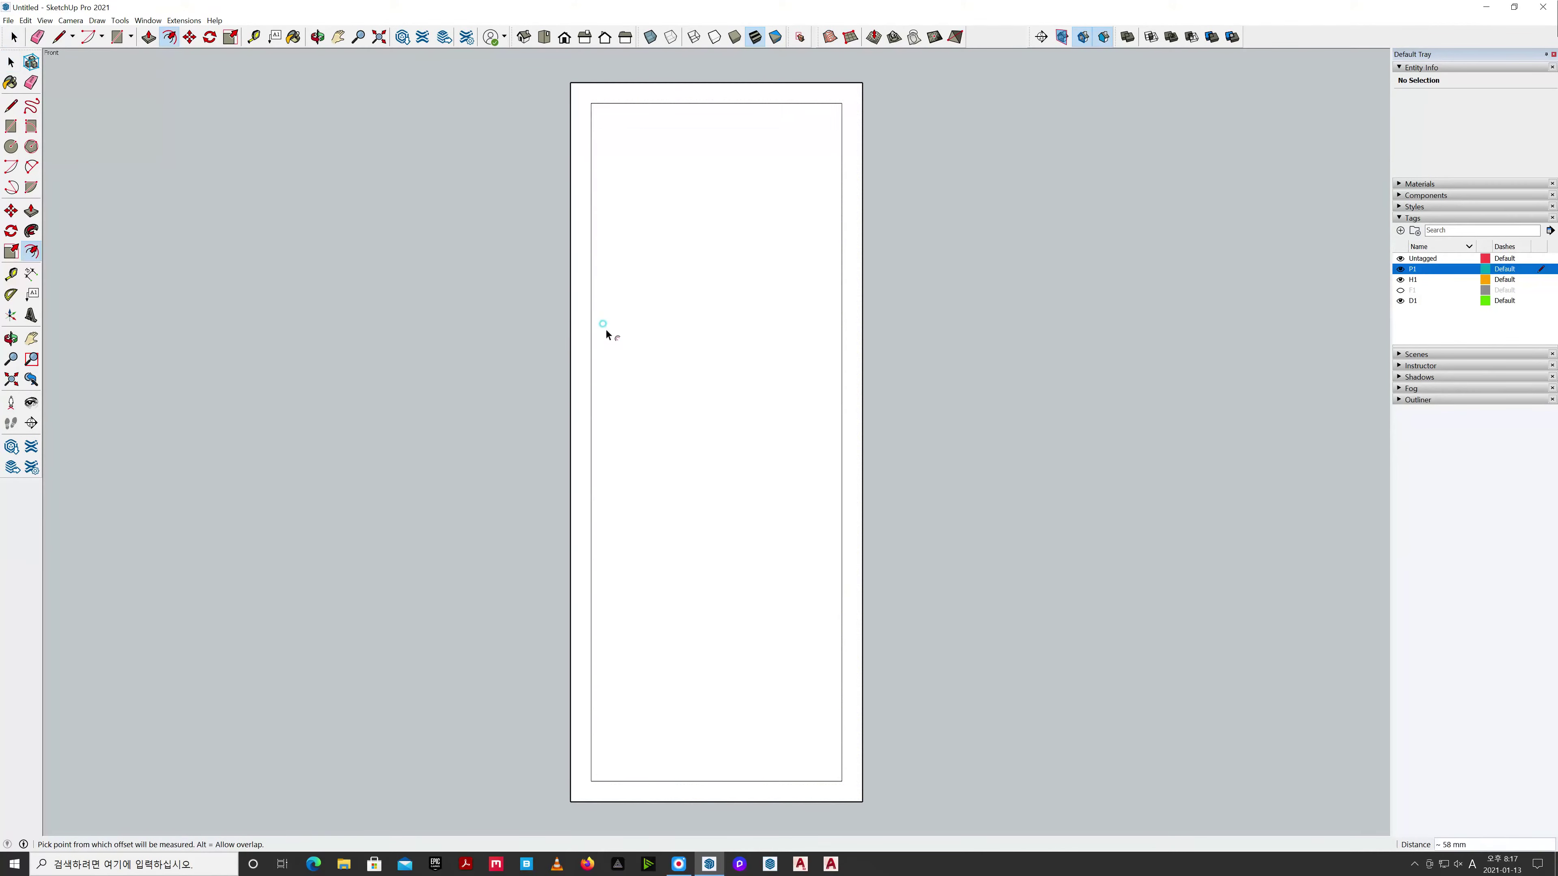
click(610, 331)
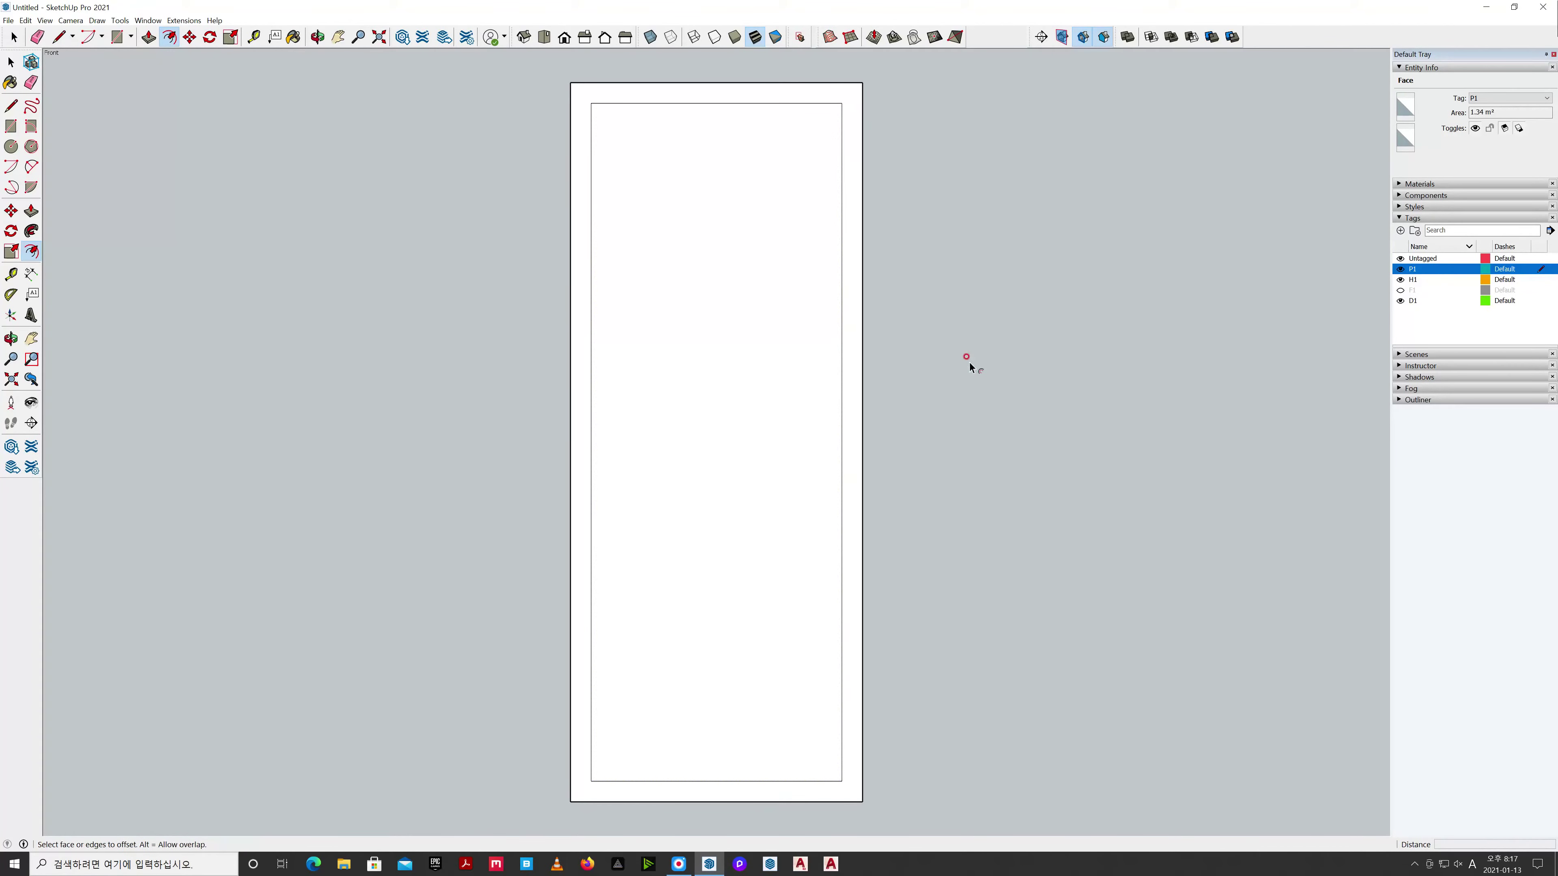
click(619, 324)
click(645, 339)
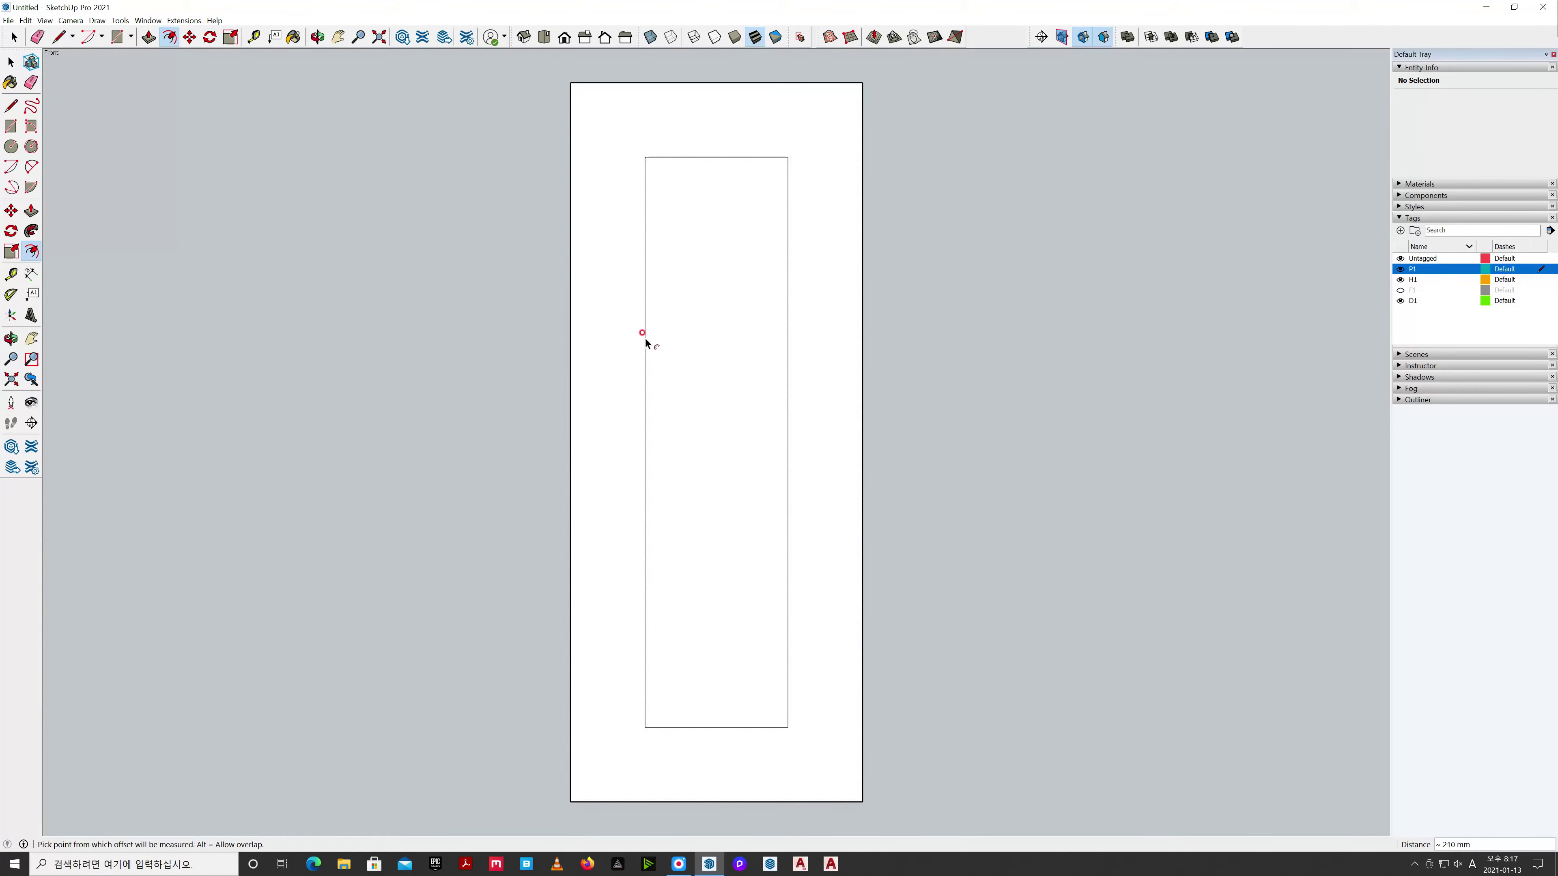
text(100)
key(Return)
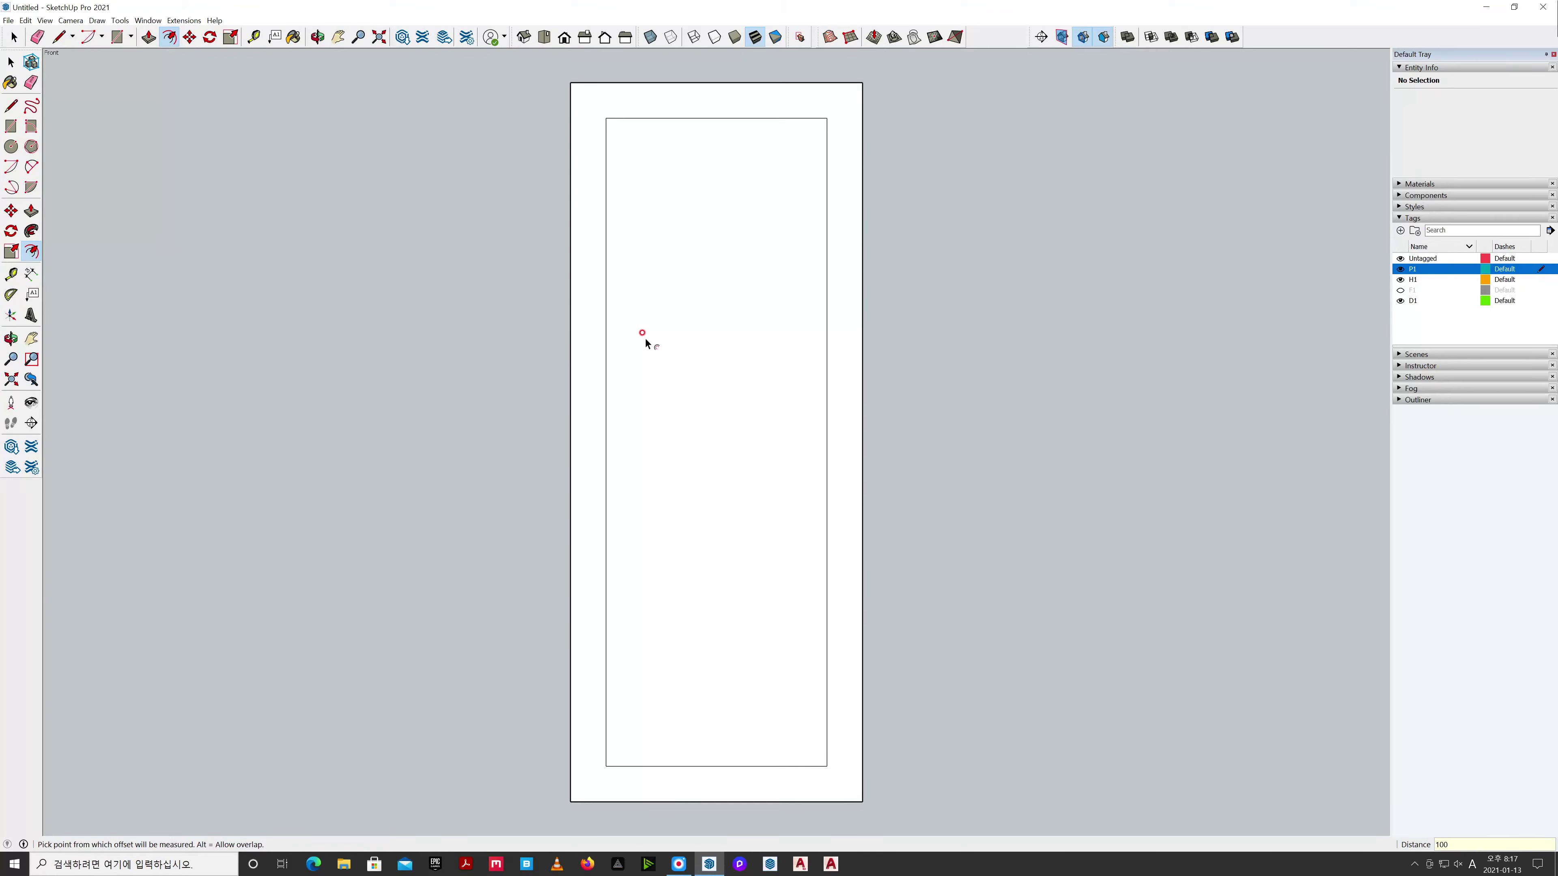
key(space)
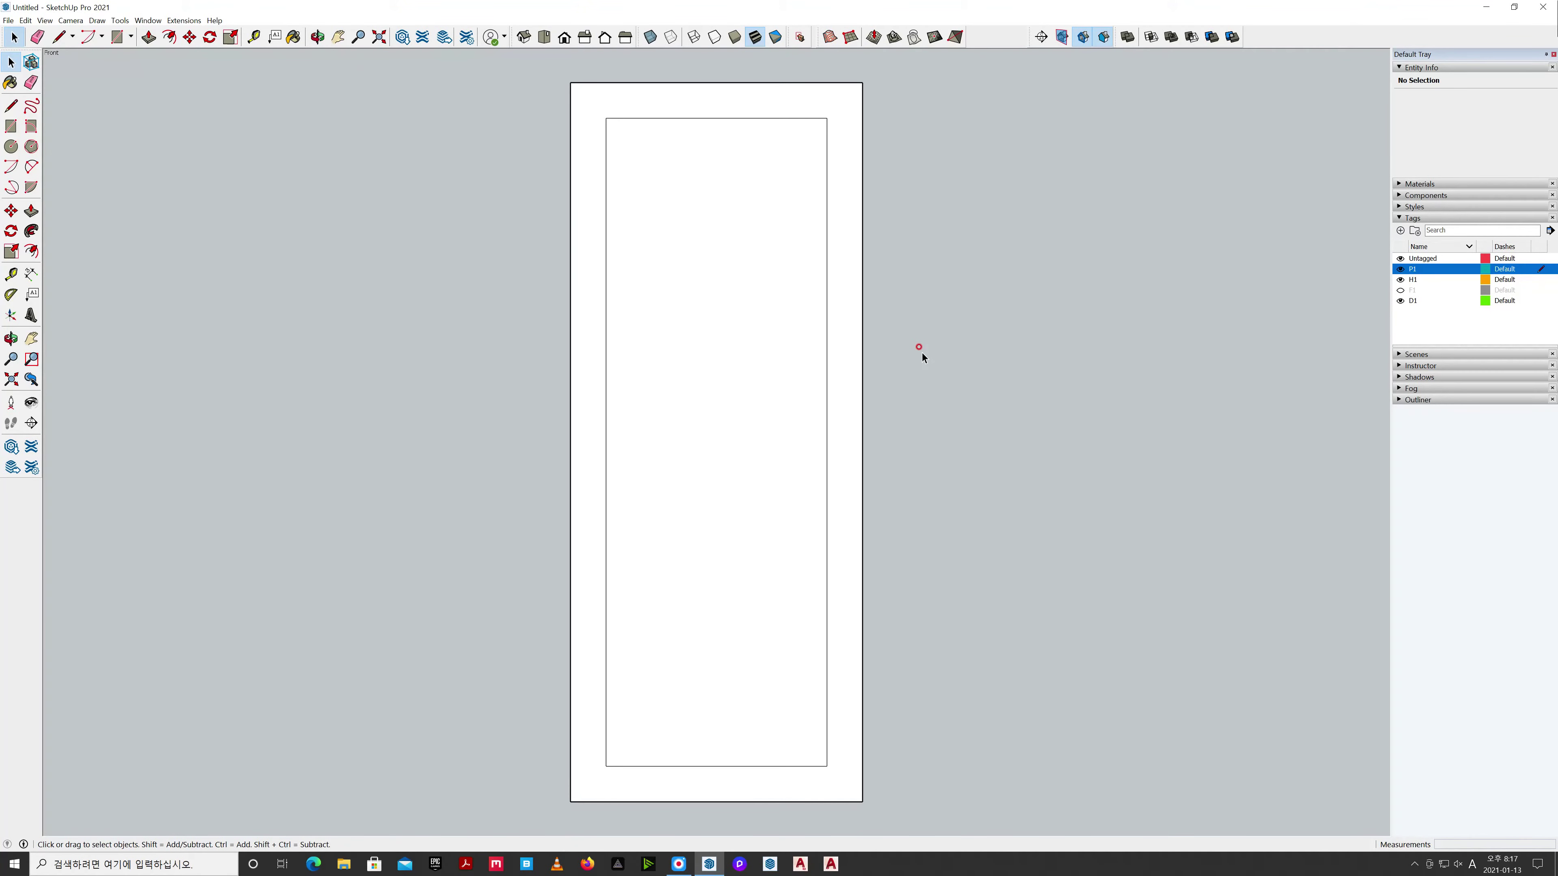
Copy the inner rectangle's top edge 970 mm straight down.
click(752, 118)
key(m)
click(991, 144)
key(ctrl)
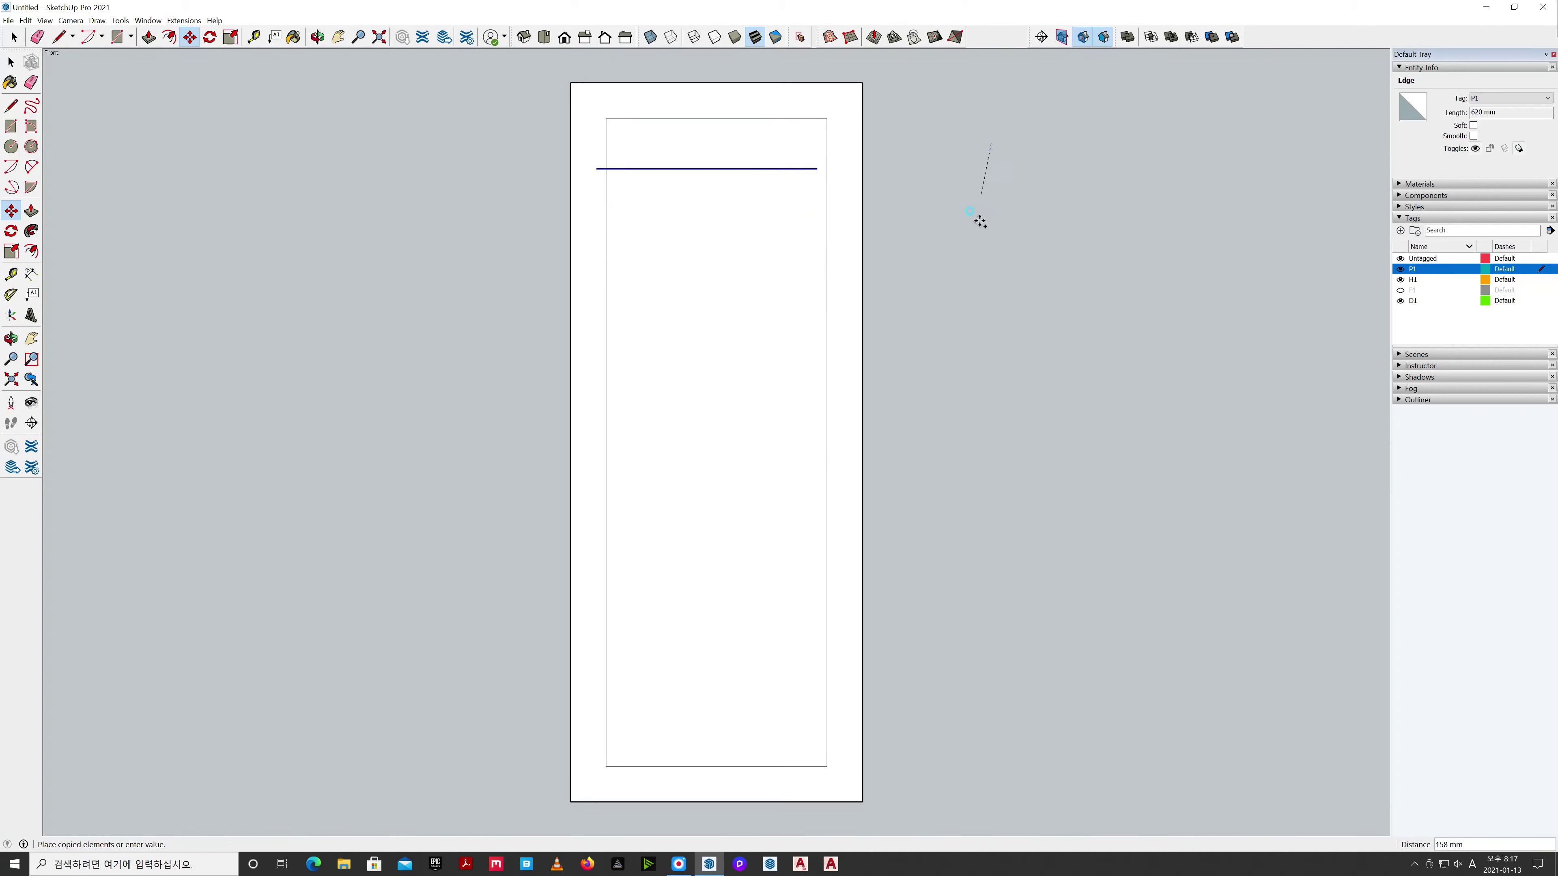
text(970)
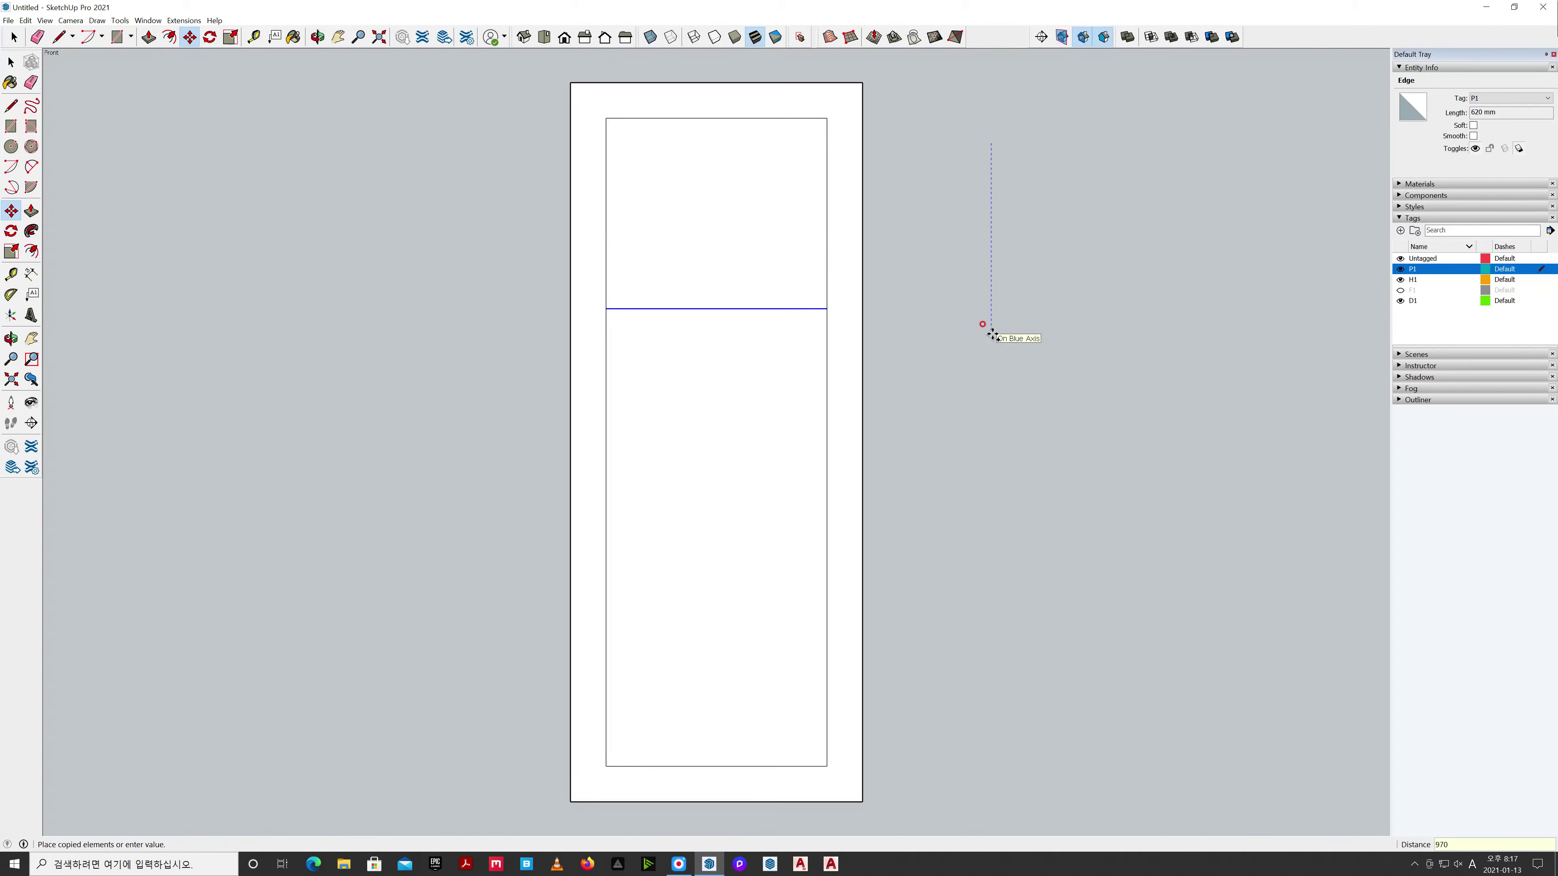
key(Return)
Copy the new horizontal edge another 100 mm down to form the middle rail.
click(991, 333)
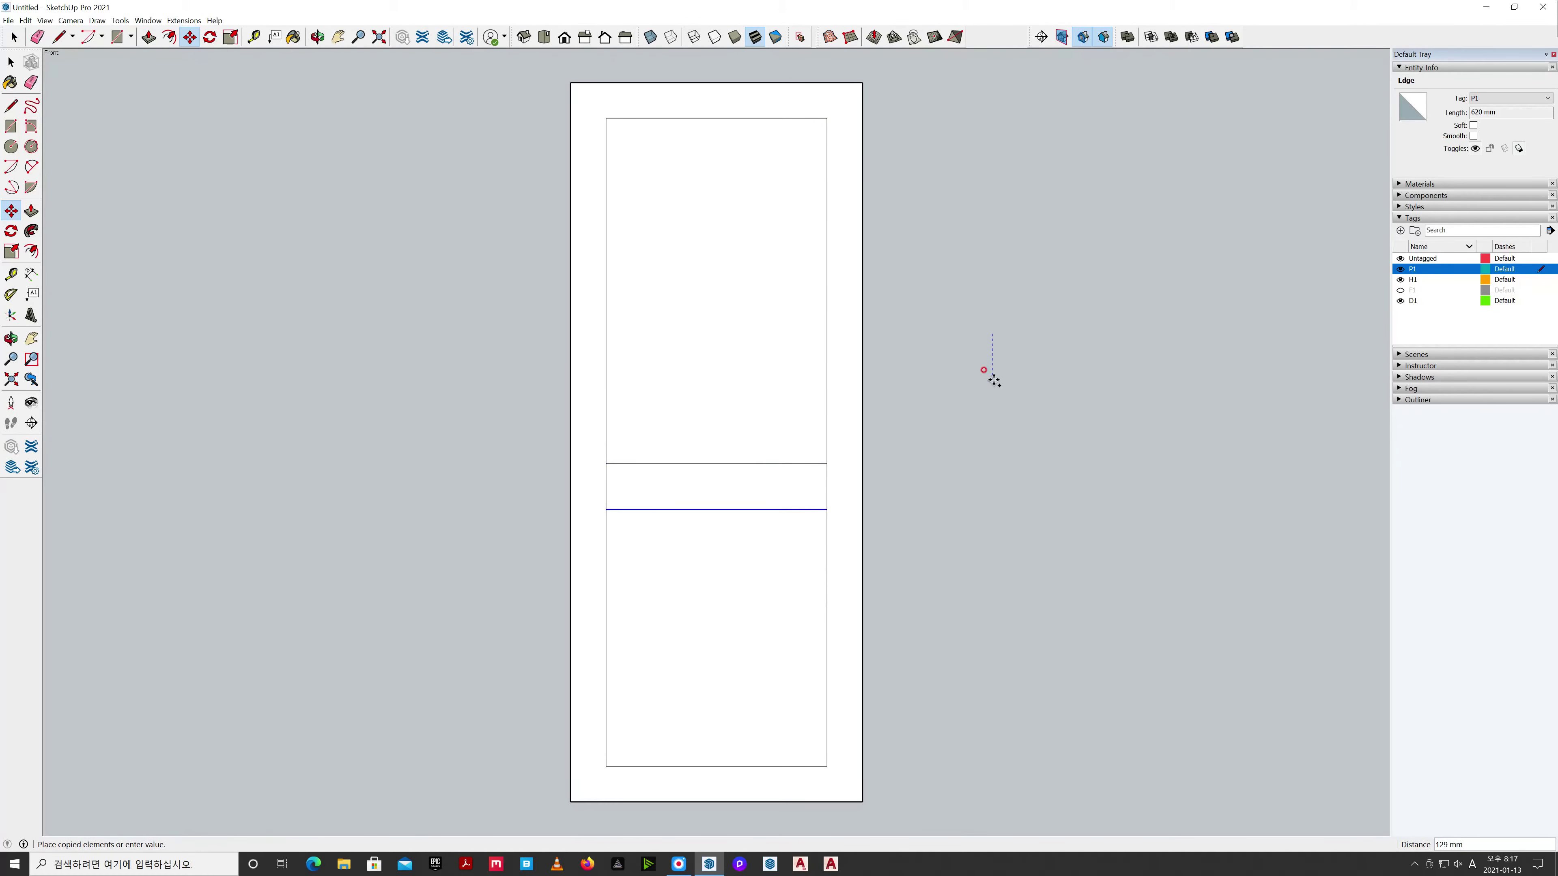
text(100)
key(Return)
key(space)
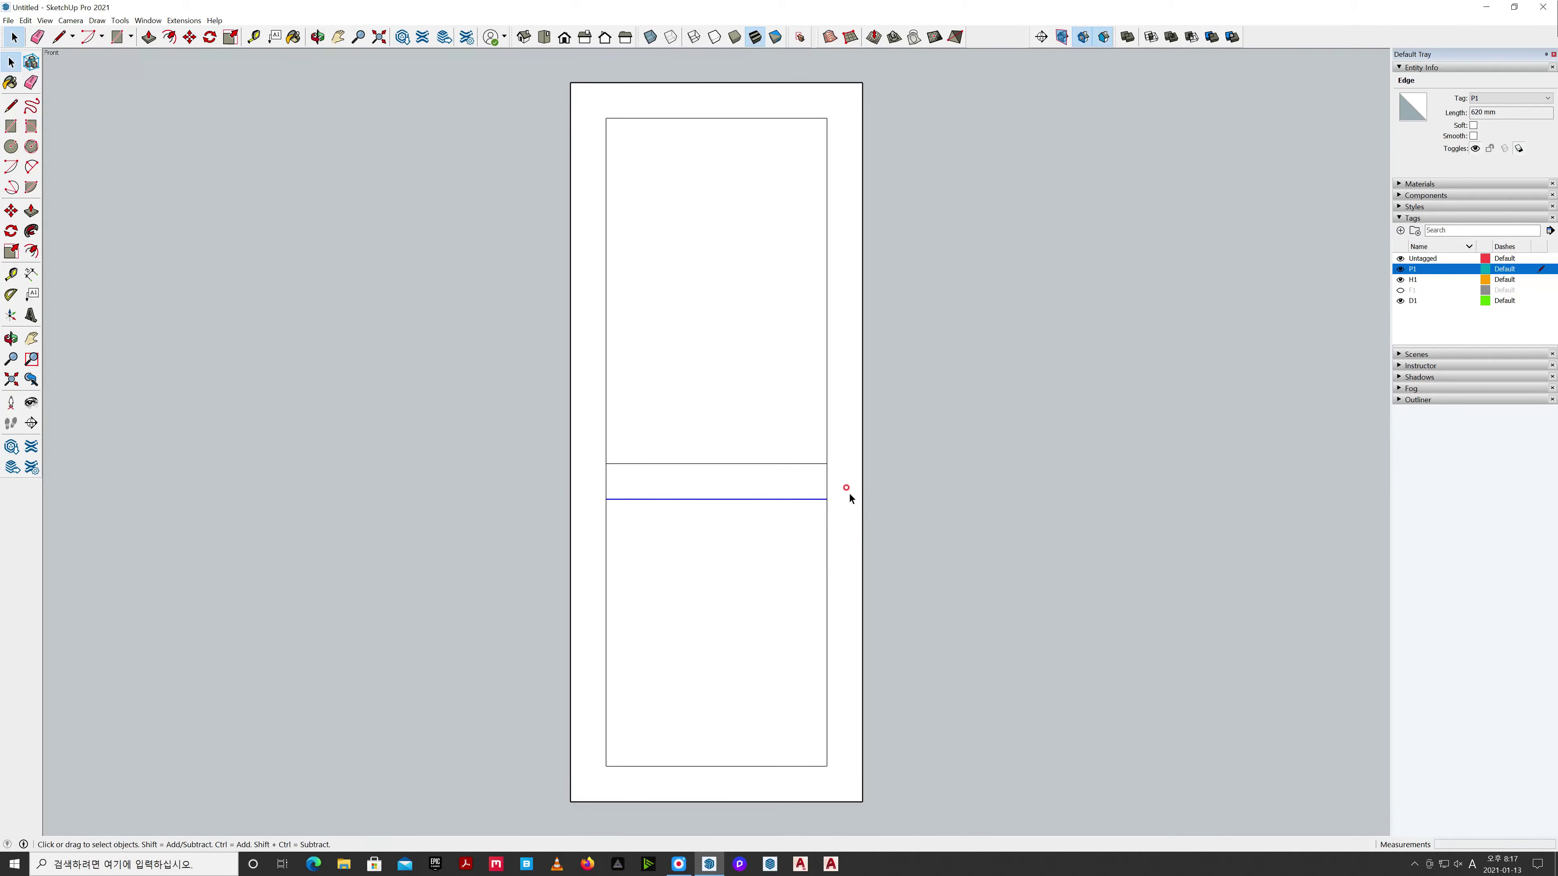
Erase the two short vertical edges between the middle rail lines, leaving two separate panel rectangles.
key(e)
click(827, 481)
click(606, 482)
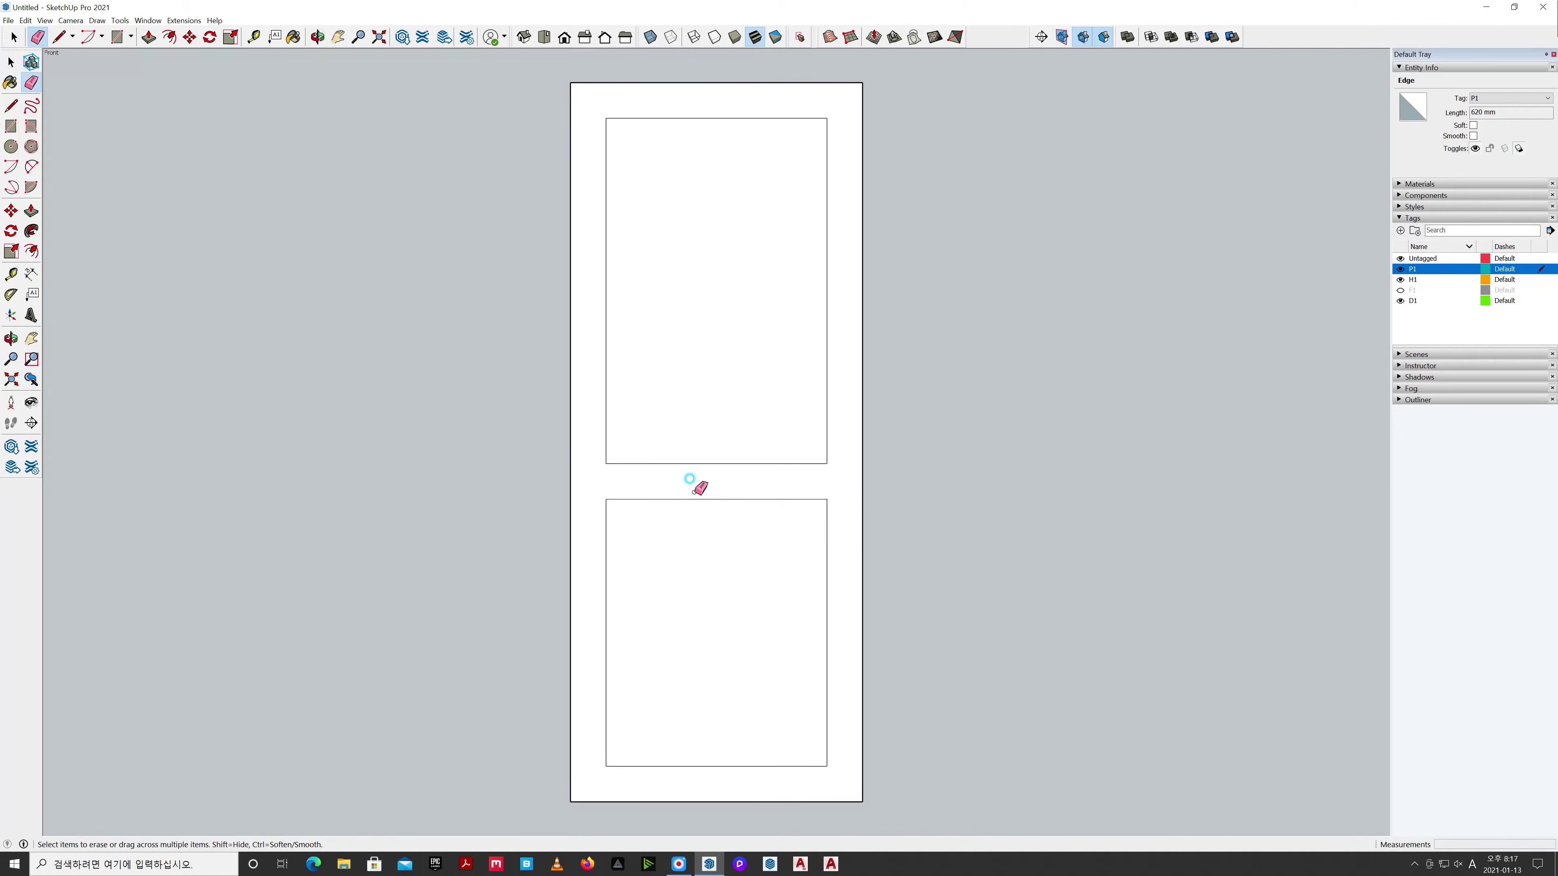
key(space)
Delete the face surrounding the two panel rectangles and erase the outer outline of the door.
click(846, 481)
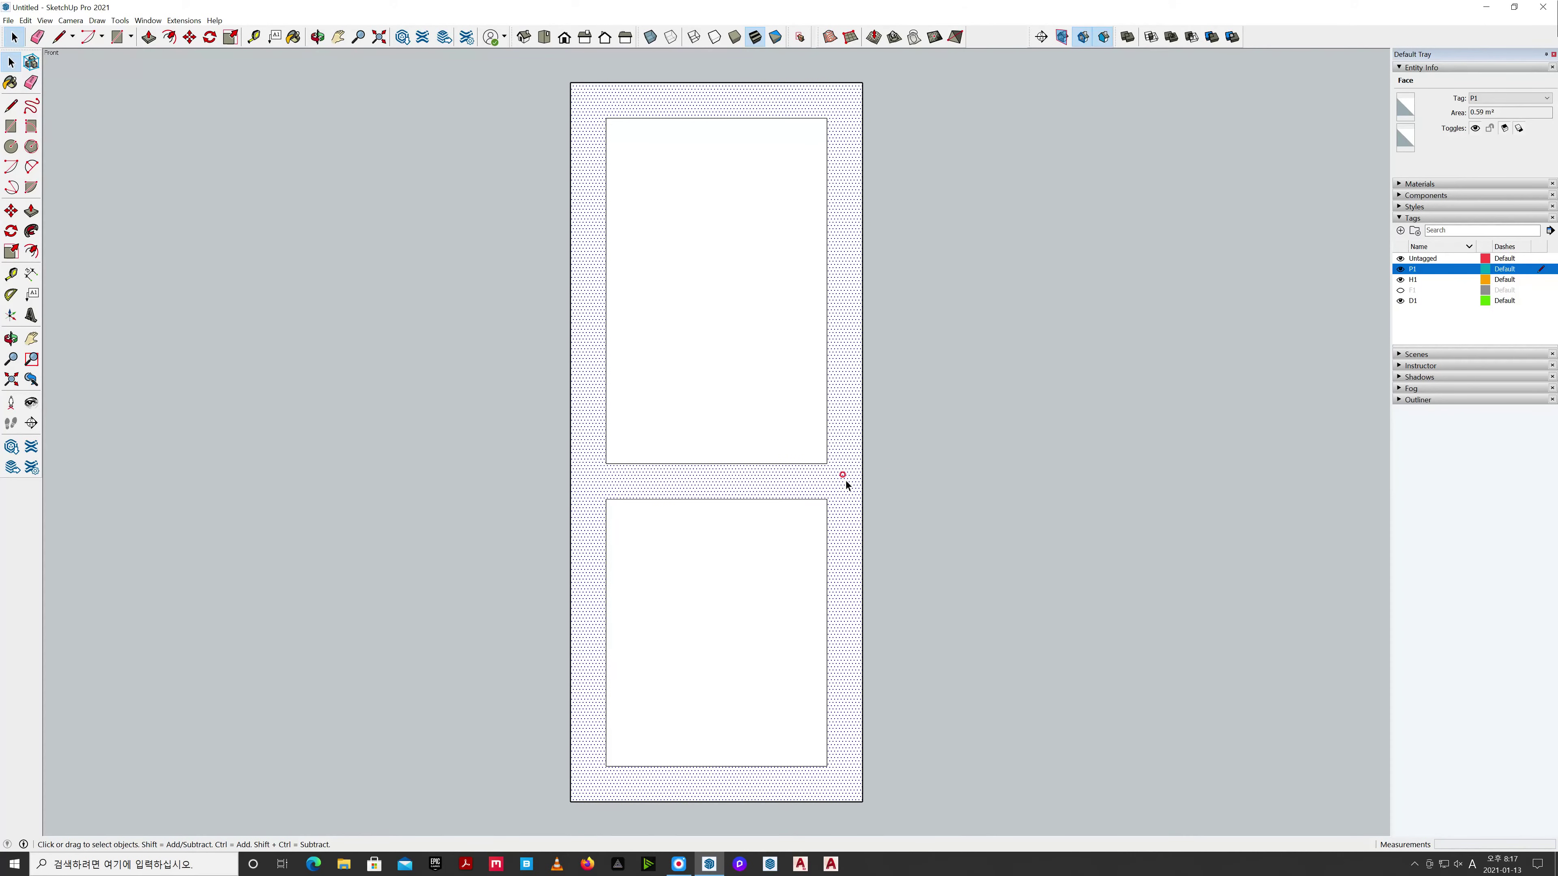
key(Delete)
key(e)
drag(883, 104, 816, 268)
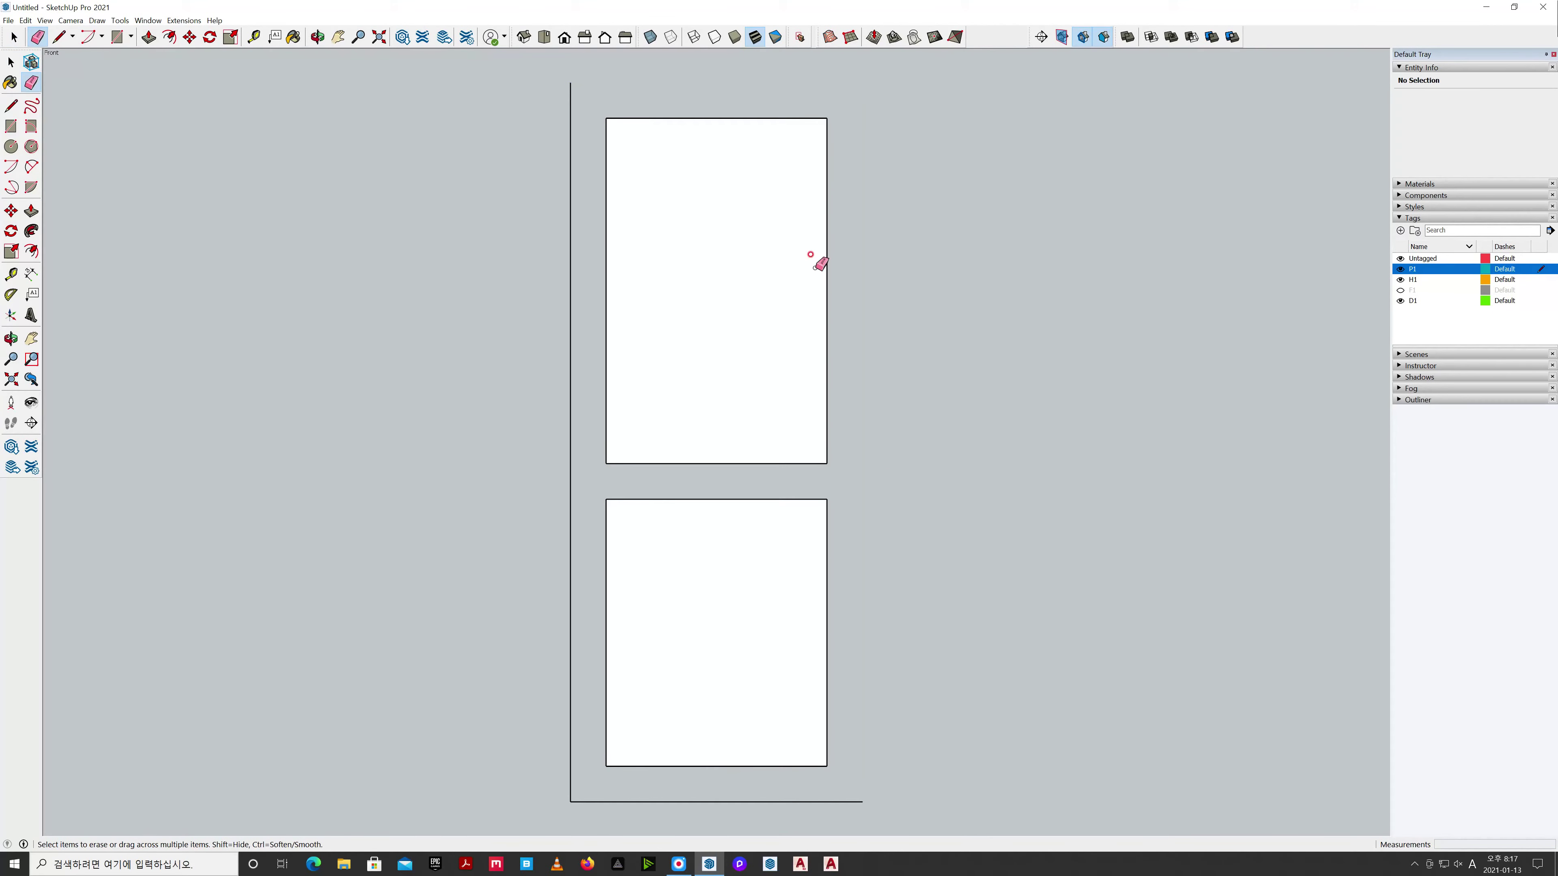
drag(556, 791, 615, 795)
key(space)
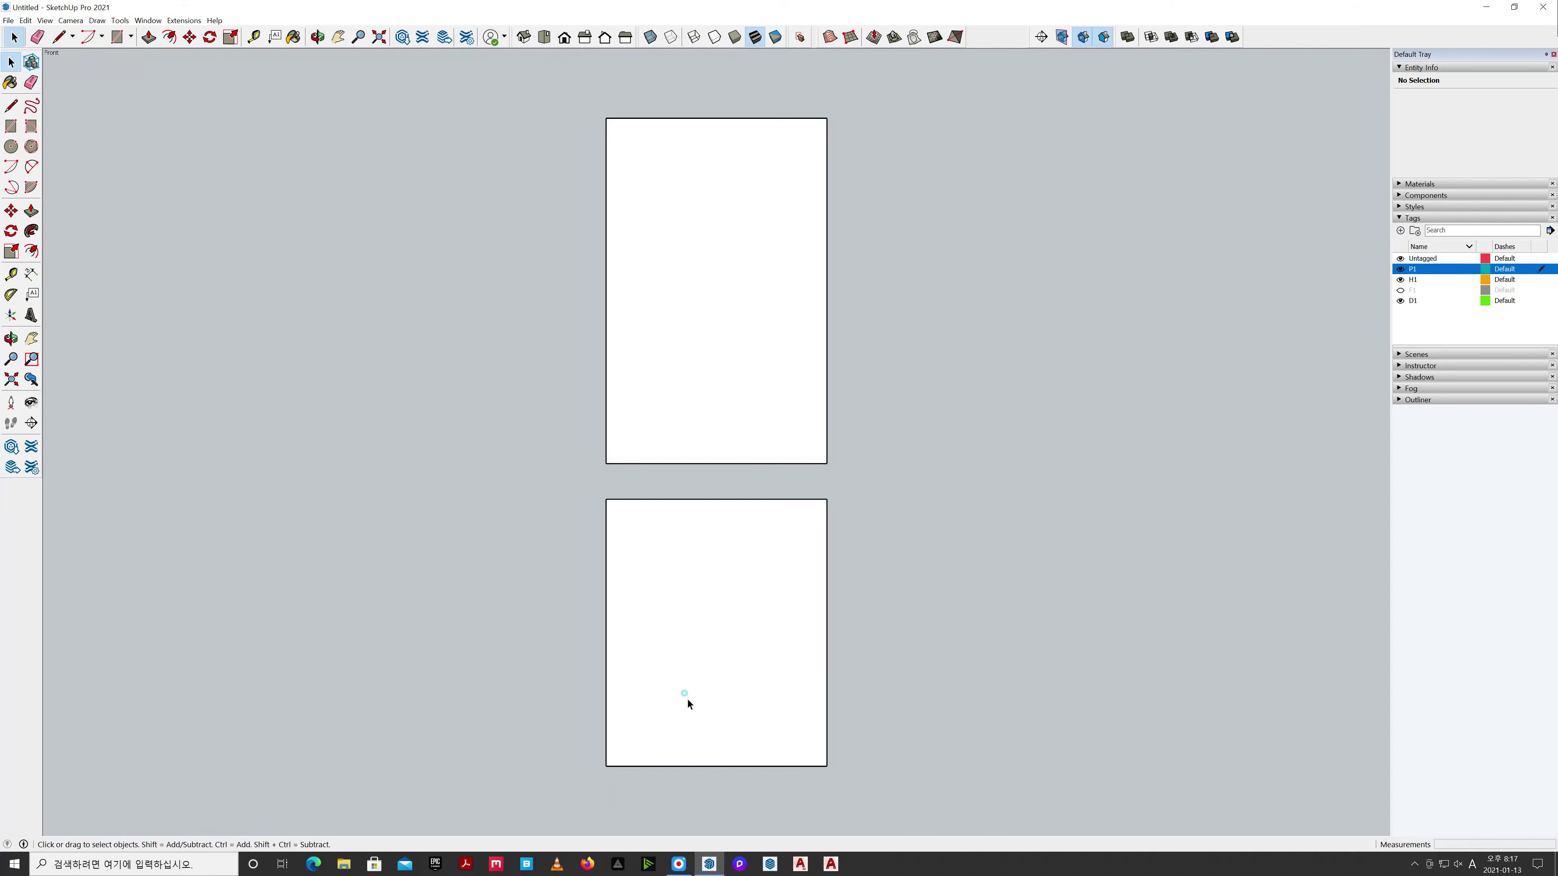
Delete the faces inside the upper and lower panel rectangles, keeping only their edges.
click(688, 704)
key(Delete)
click(724, 441)
key(Delete)
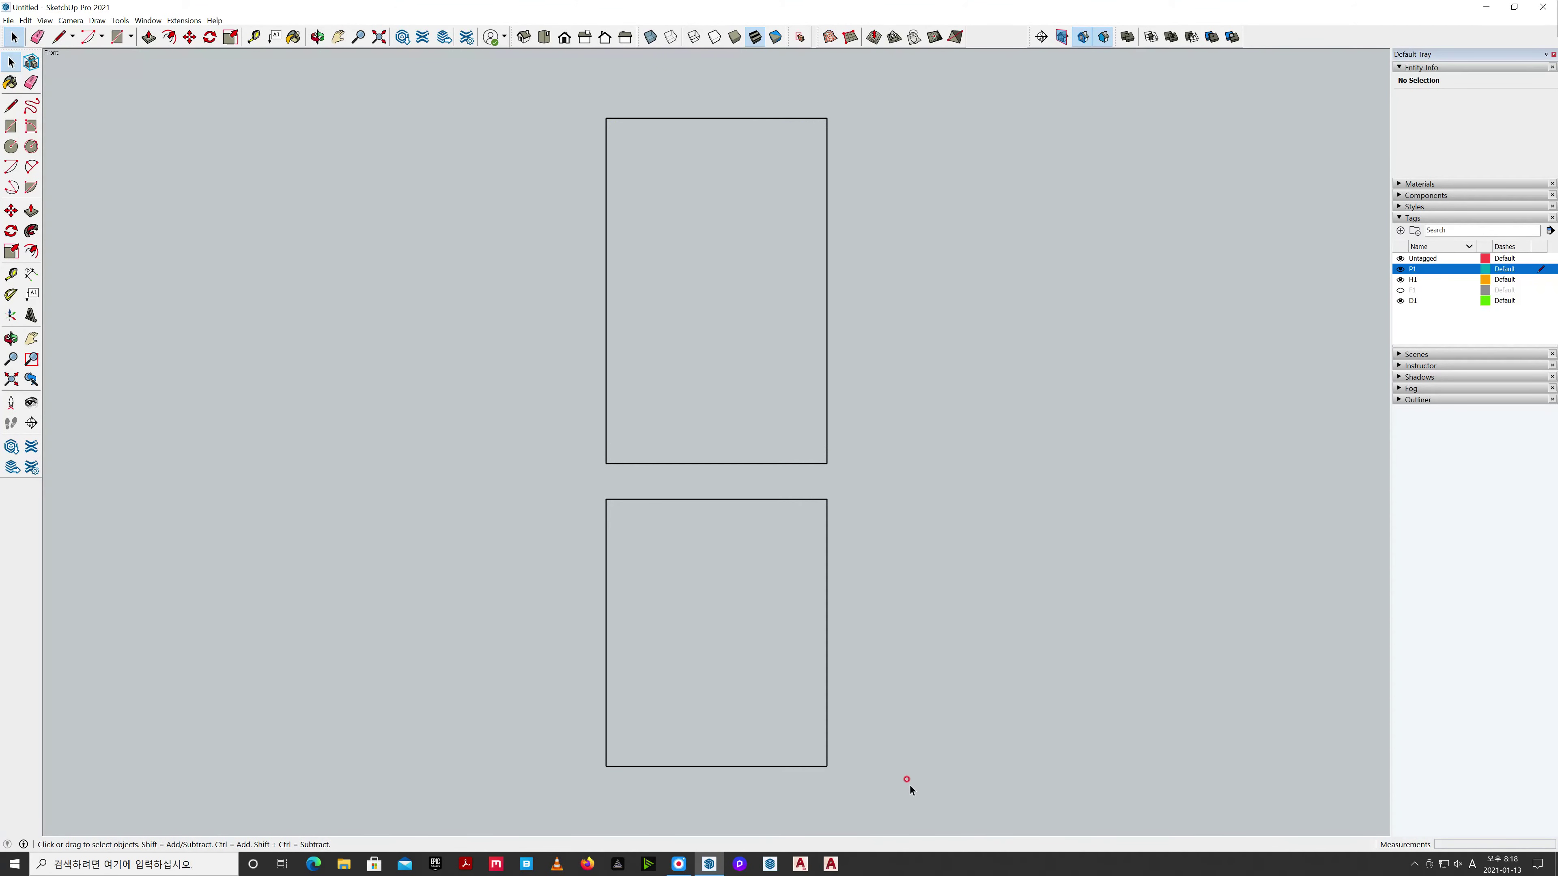
Group all the edges of the two panel rectangles together.
drag(556, 103, 556, 93)
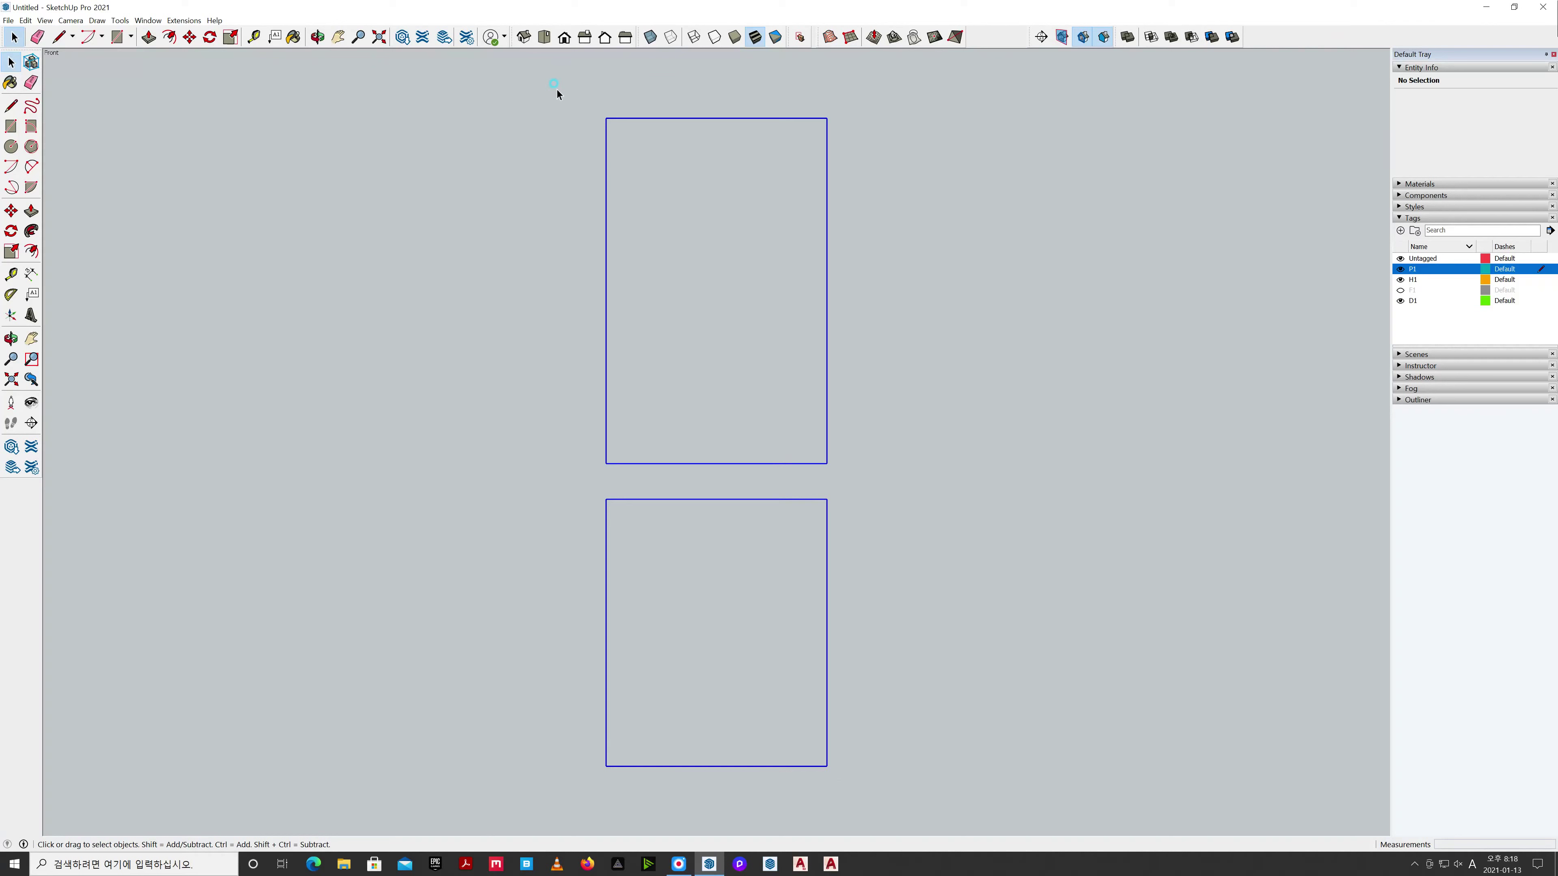
right_click(633, 117)
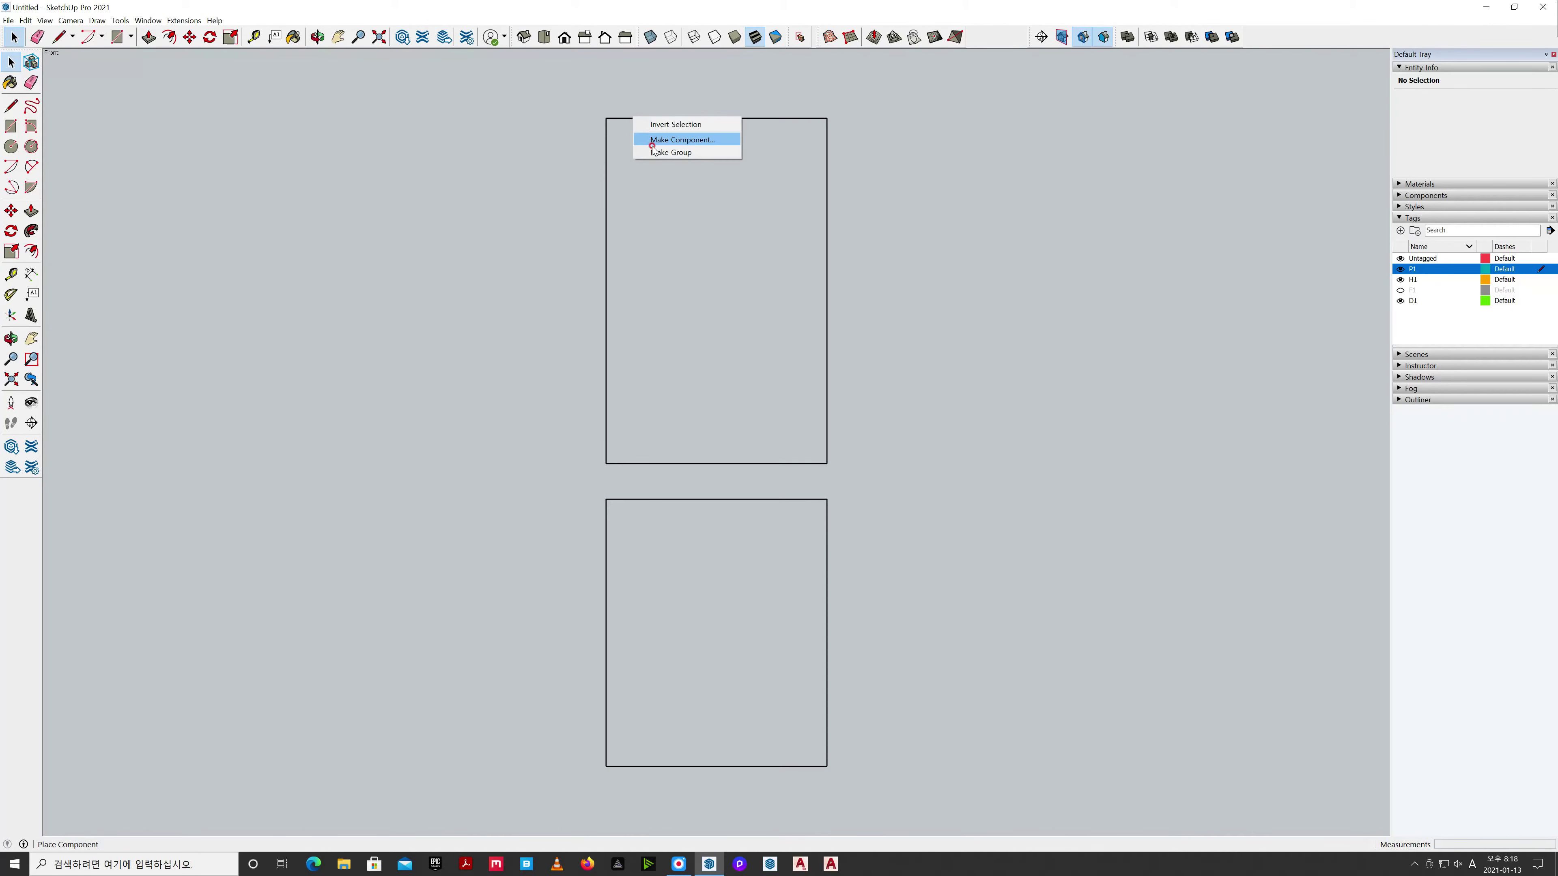
click(945, 701)
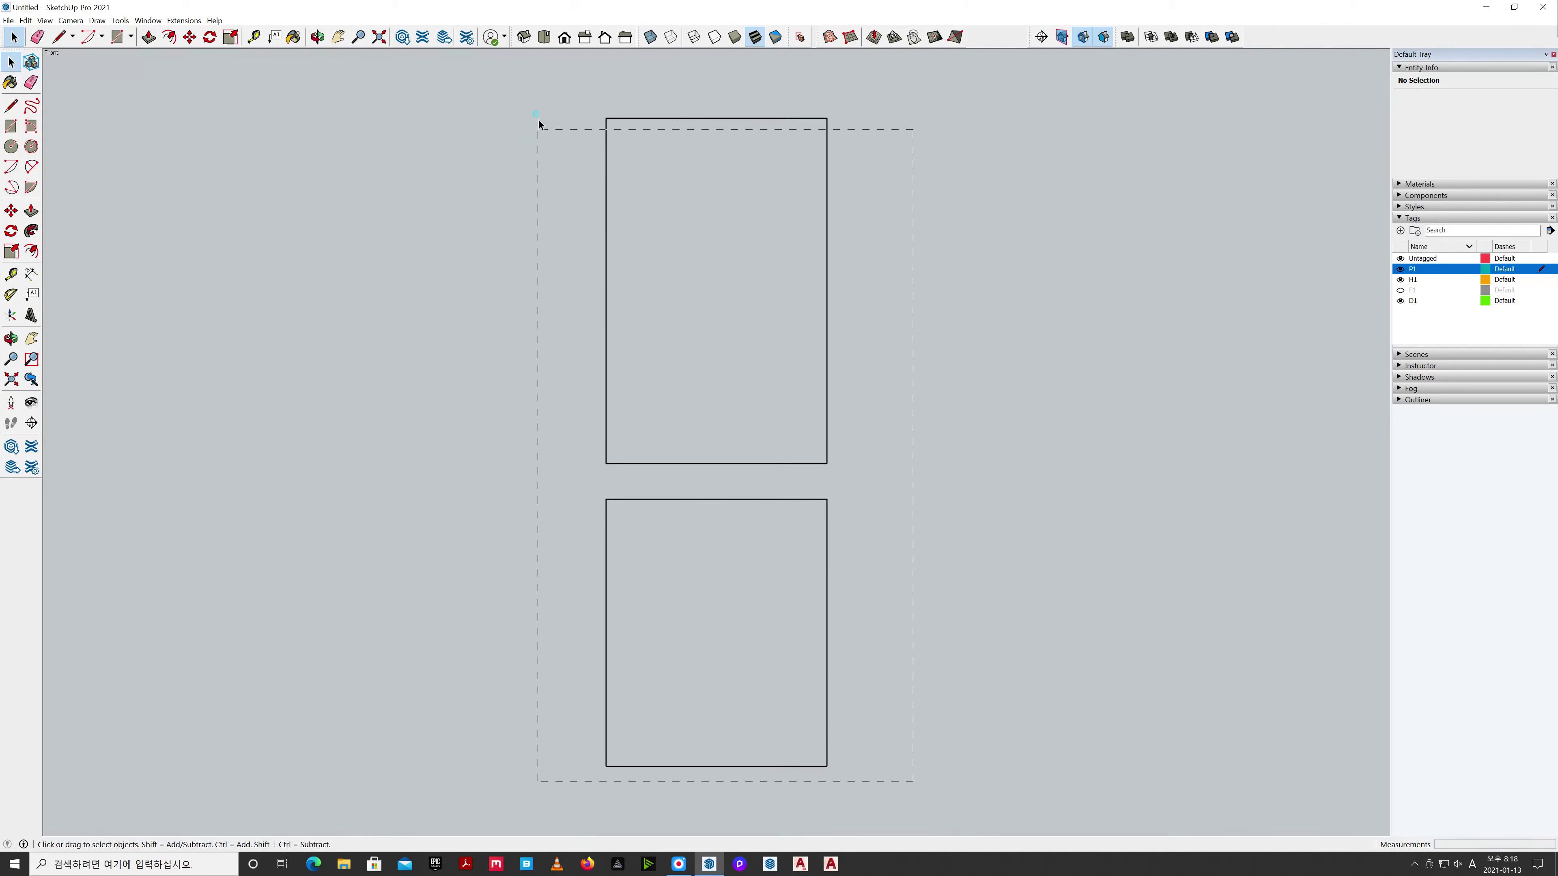
drag(538, 124, 539, 126)
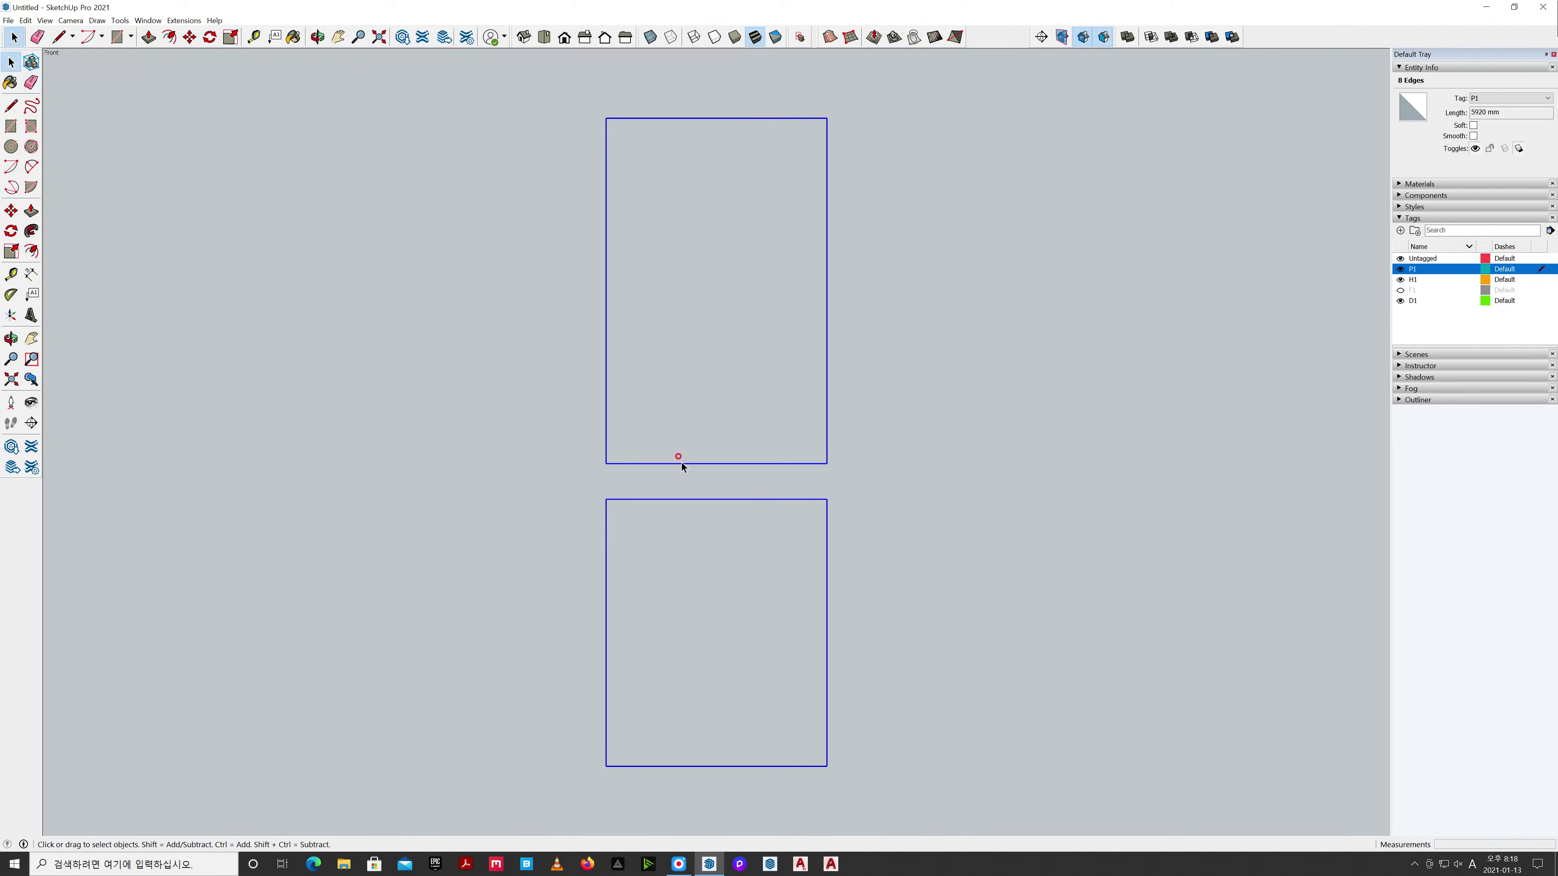
right_click(681, 465)
click(736, 560)
click(878, 543)
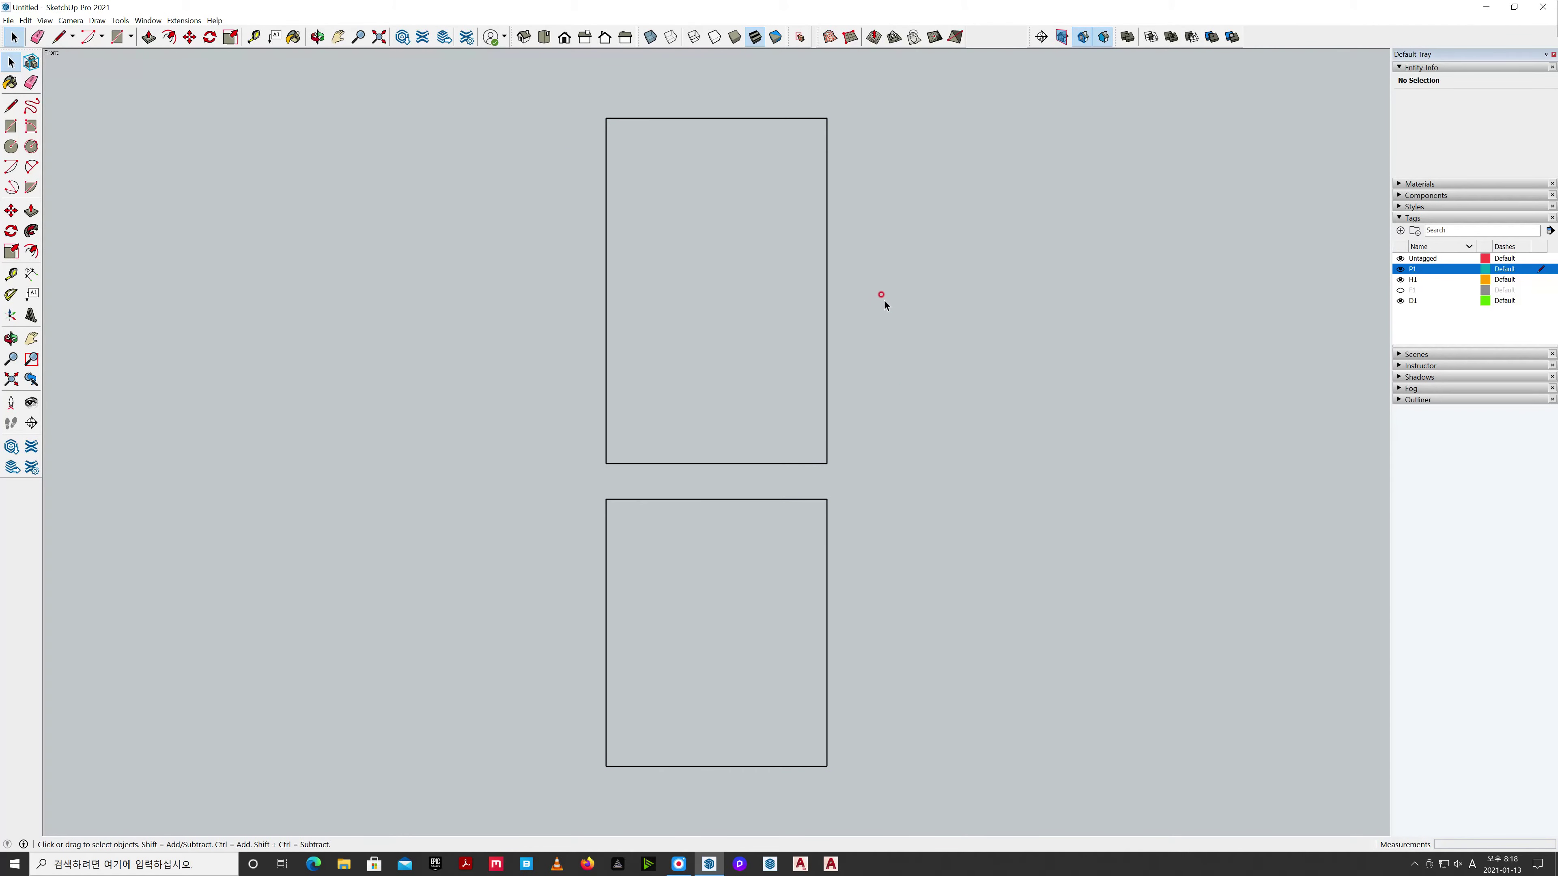
Draw a circle centred on the upper rectangle's top-right corner and group its face with its edge.
key(c)
click(827, 118)
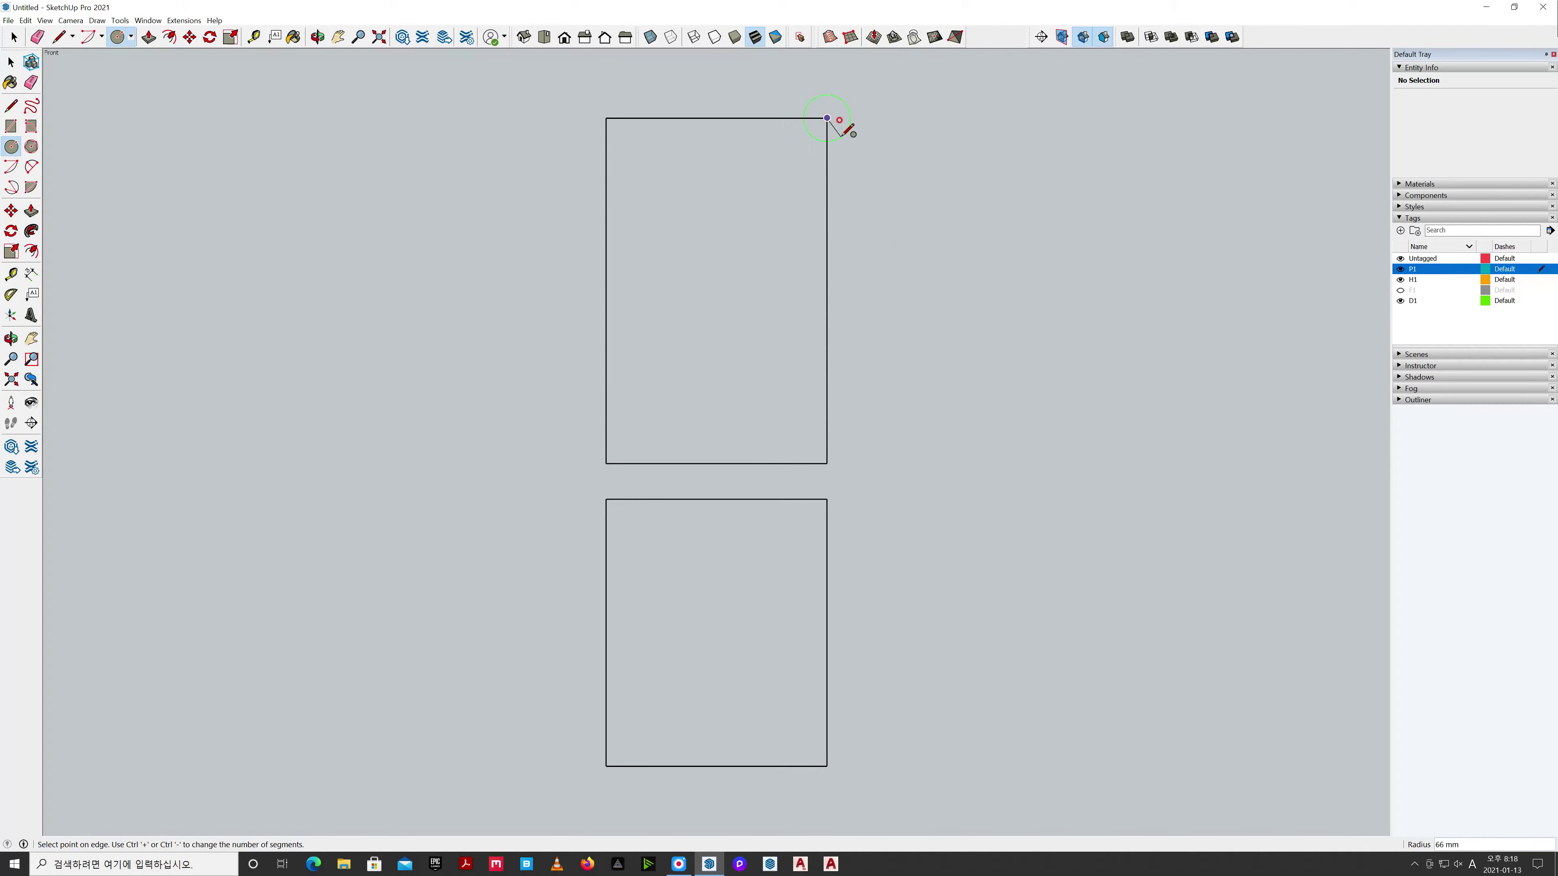
click(844, 141)
key(space)
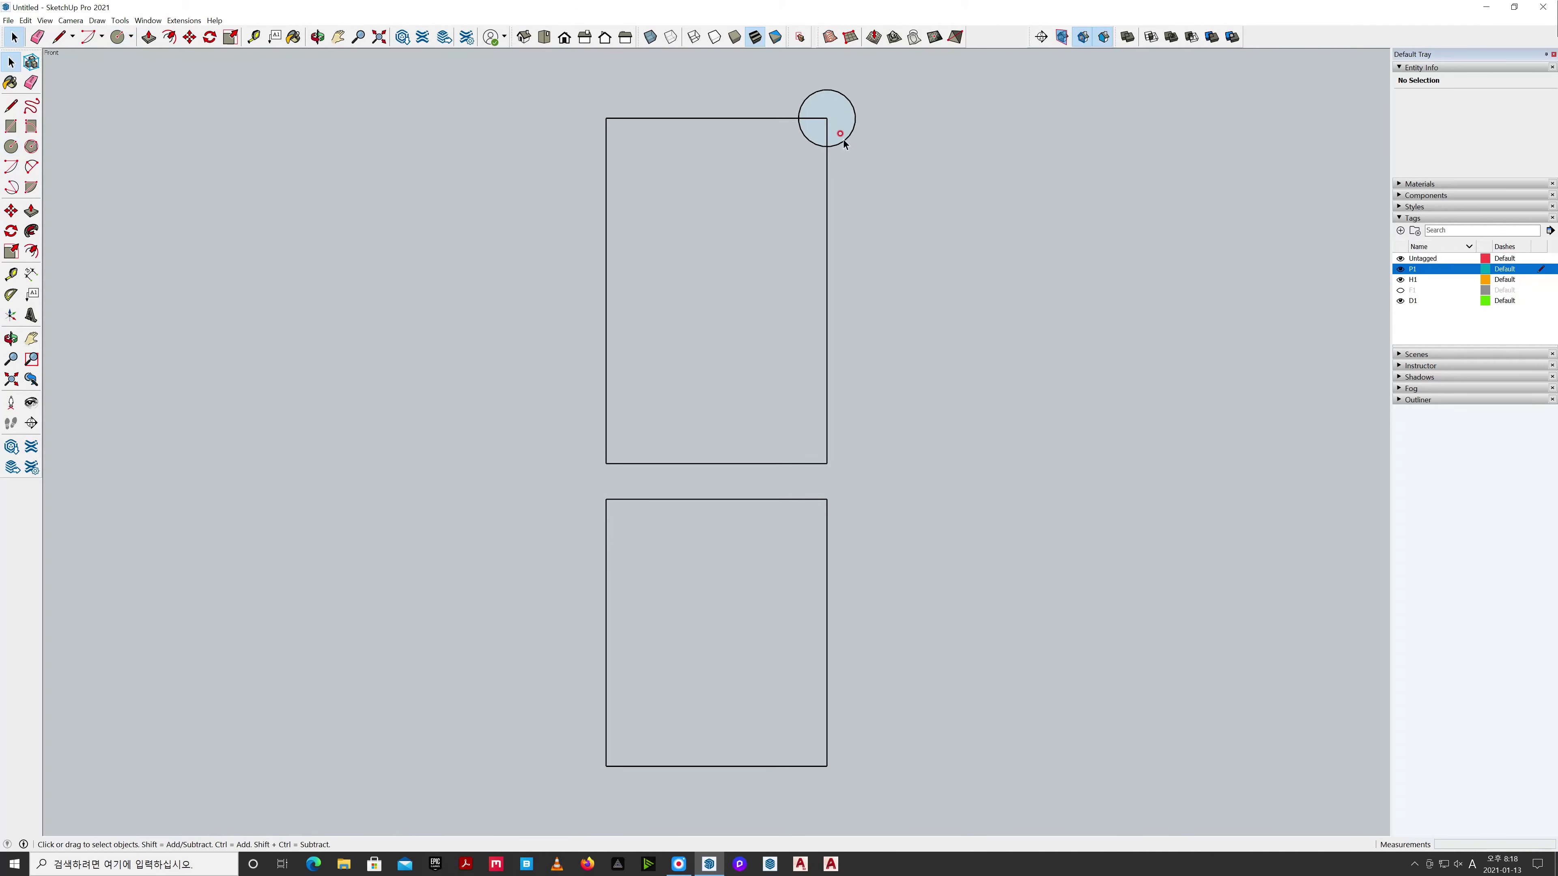
click(847, 131)
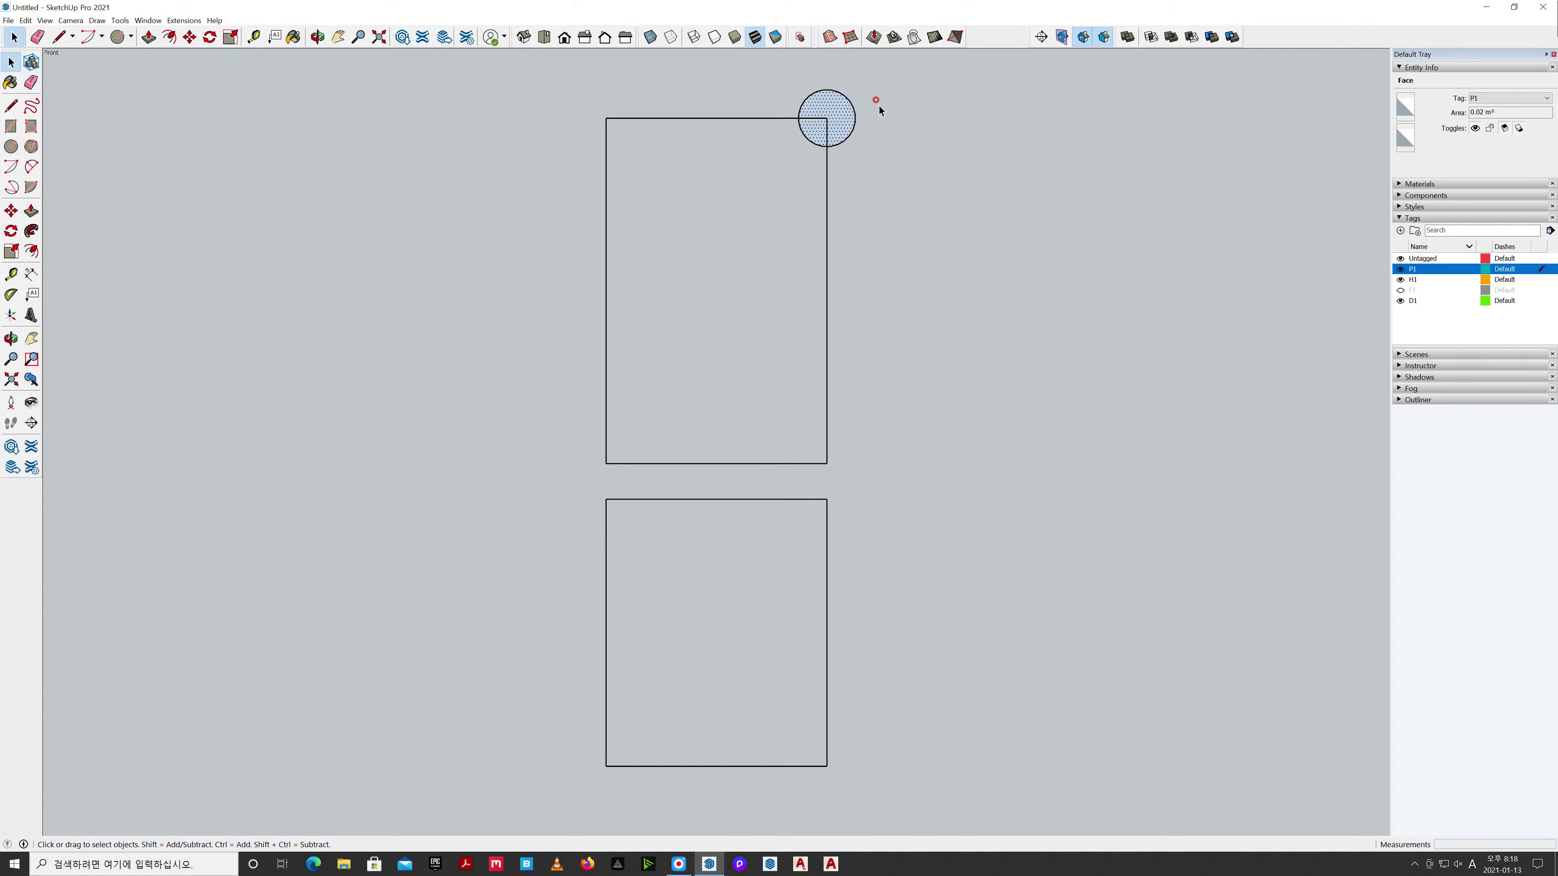
right_click(840, 111)
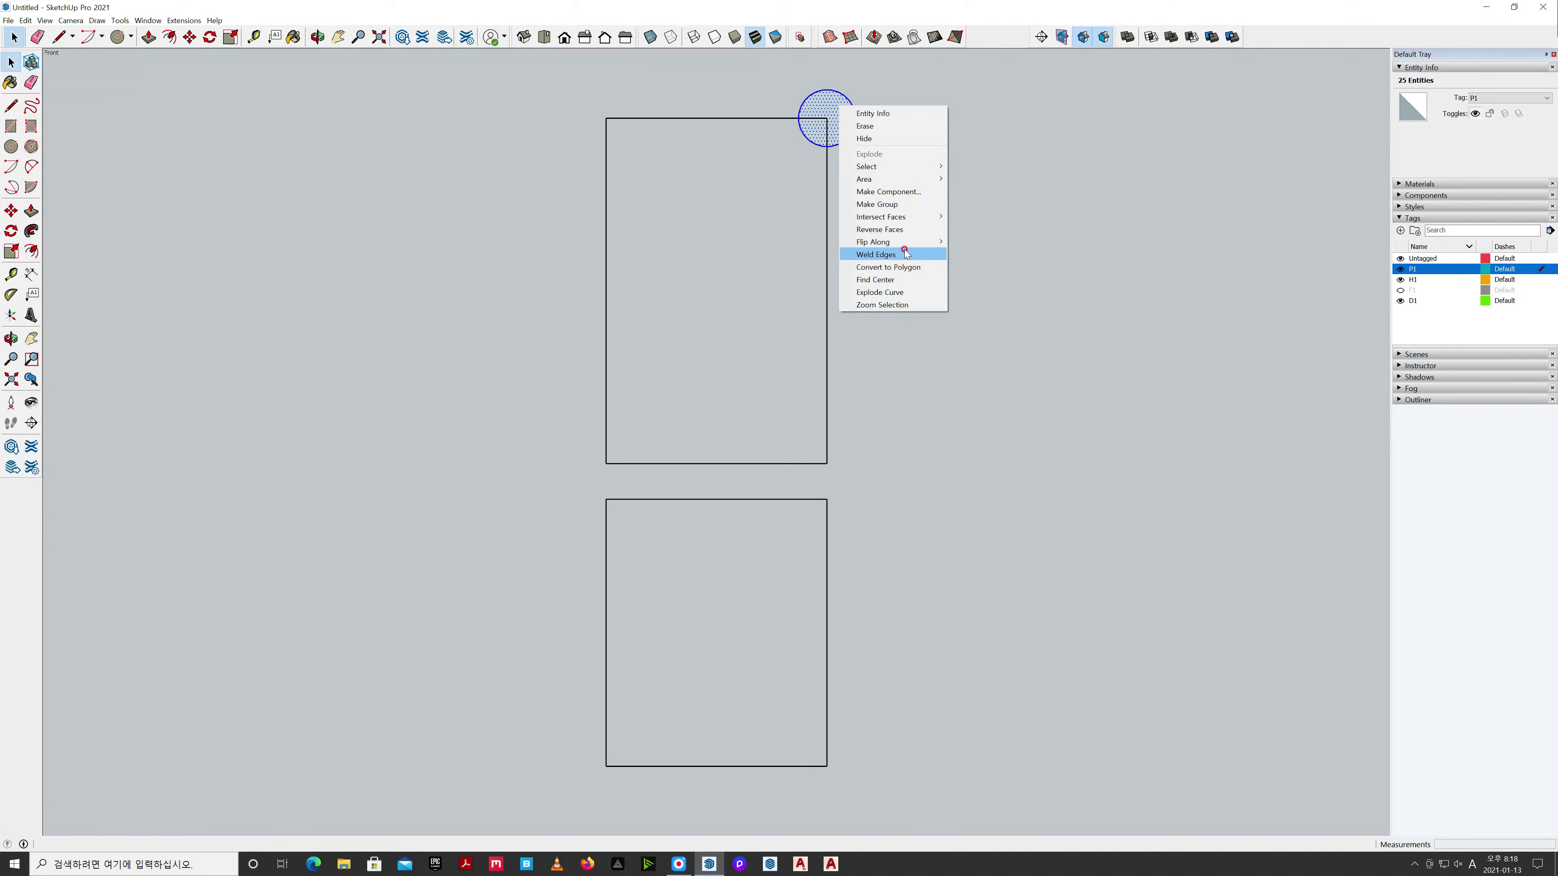
click(907, 203)
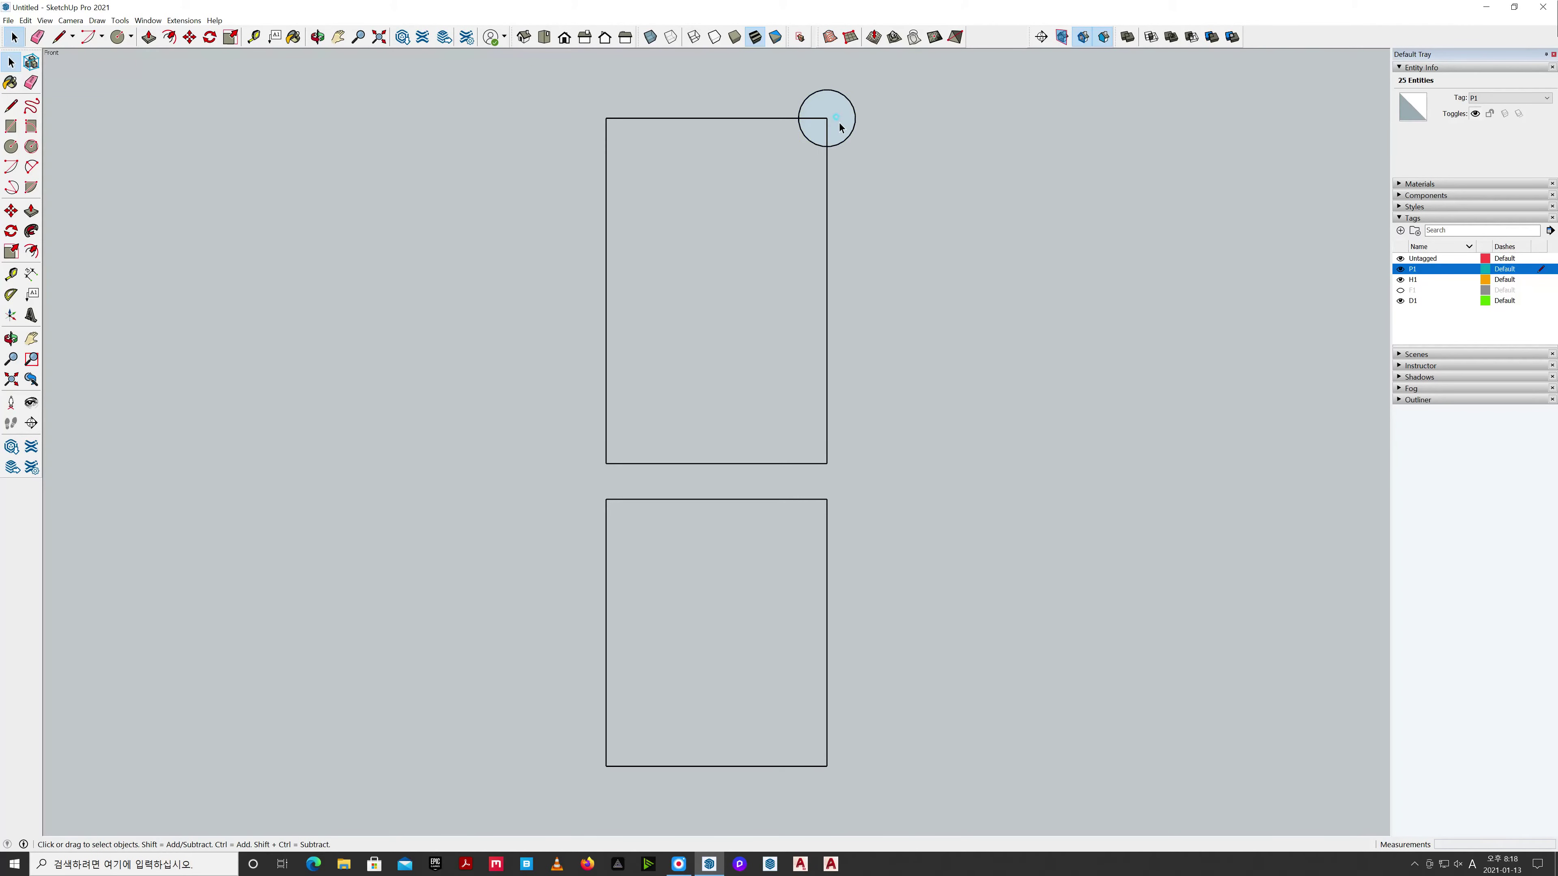
Copy the circle group from the top-right corner to the top-left corner of the upper rectangle.
key(m)
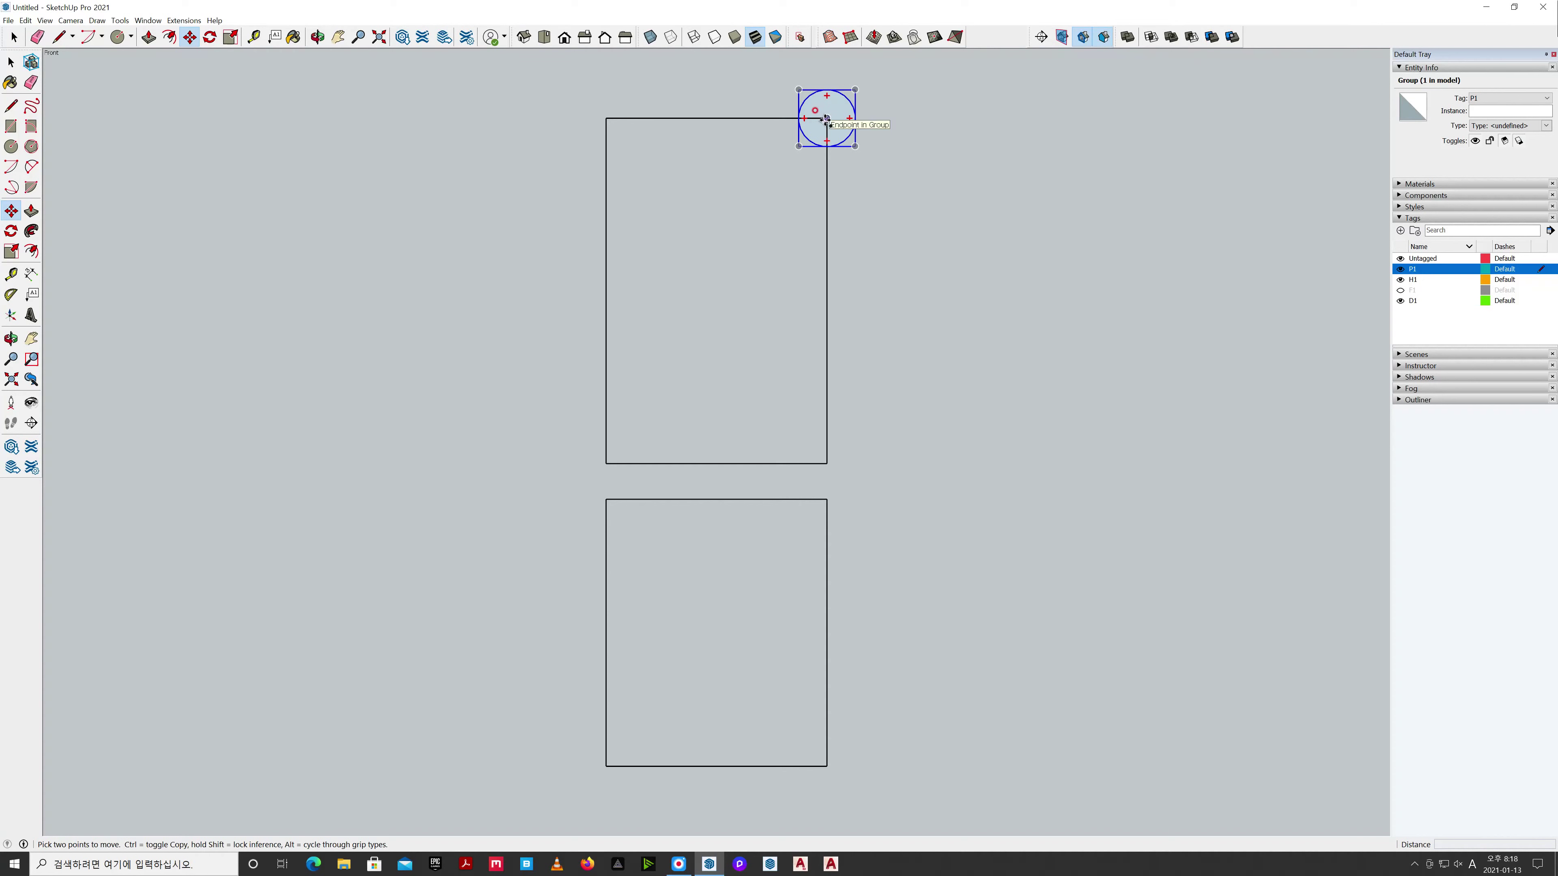
key(ctrl)
click(827, 117)
click(608, 118)
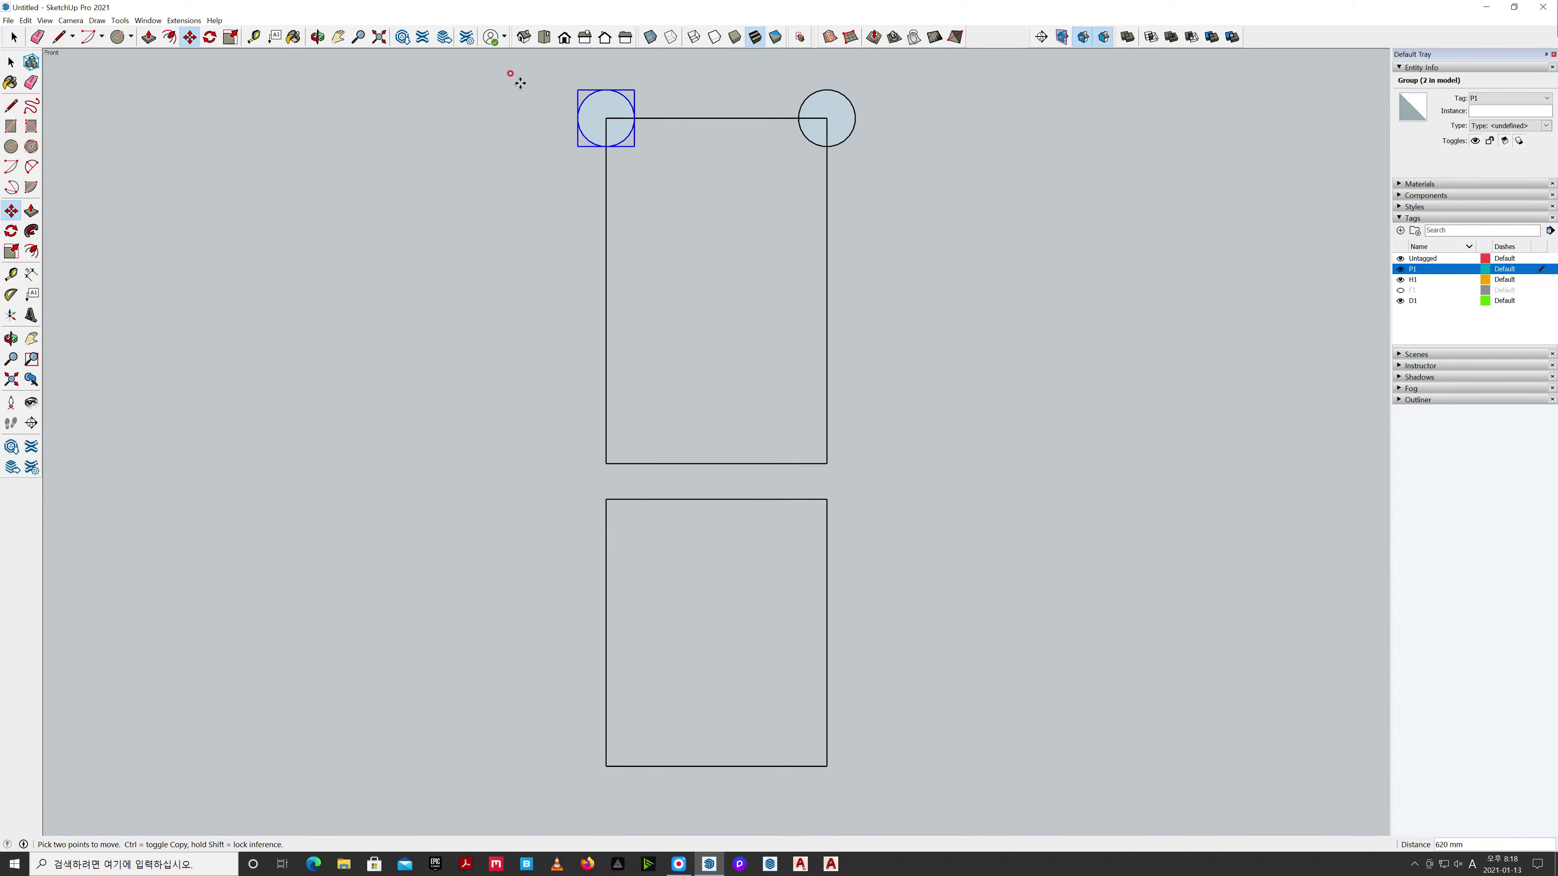
key(space)
Copy both top circle groups down to the bottom corners of the upper rectangle.
drag(524, 81, 945, 199)
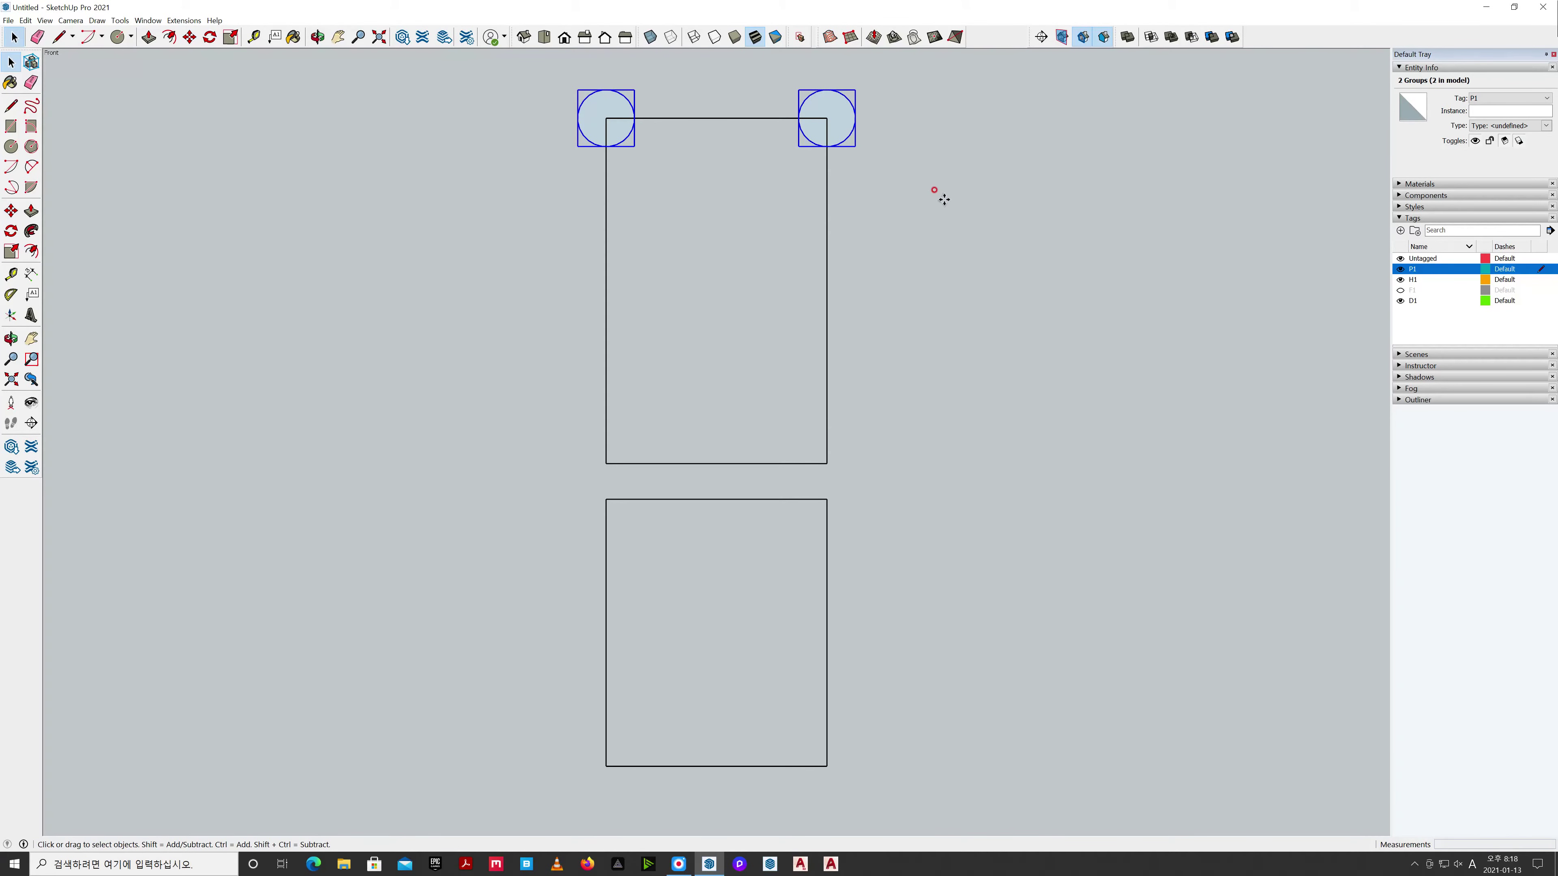
key(m)
click(827, 118)
key(ctrl)
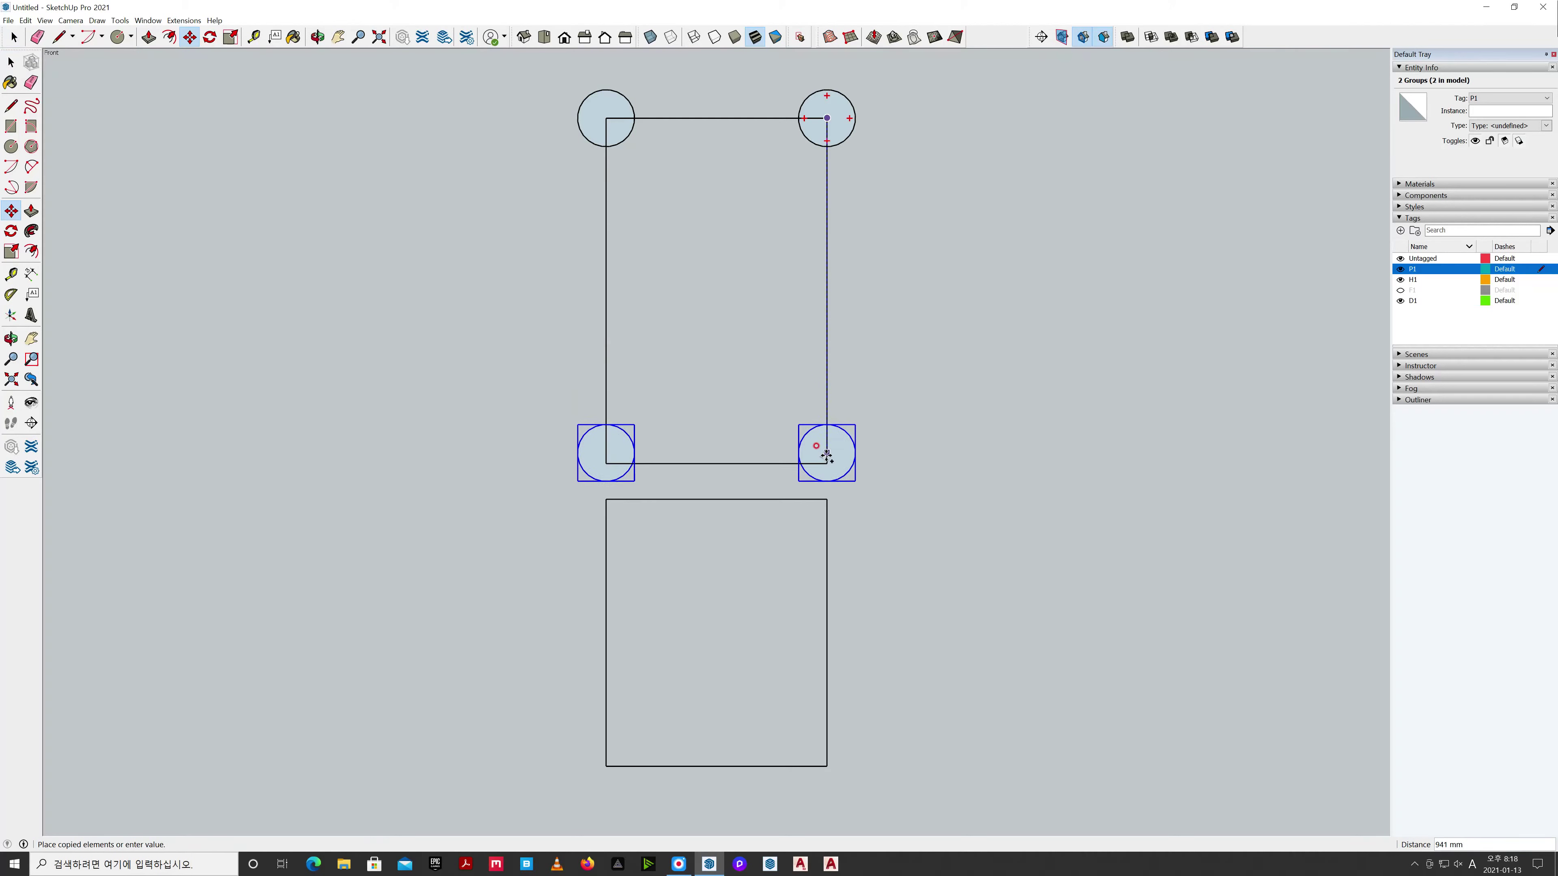
click(826, 464)
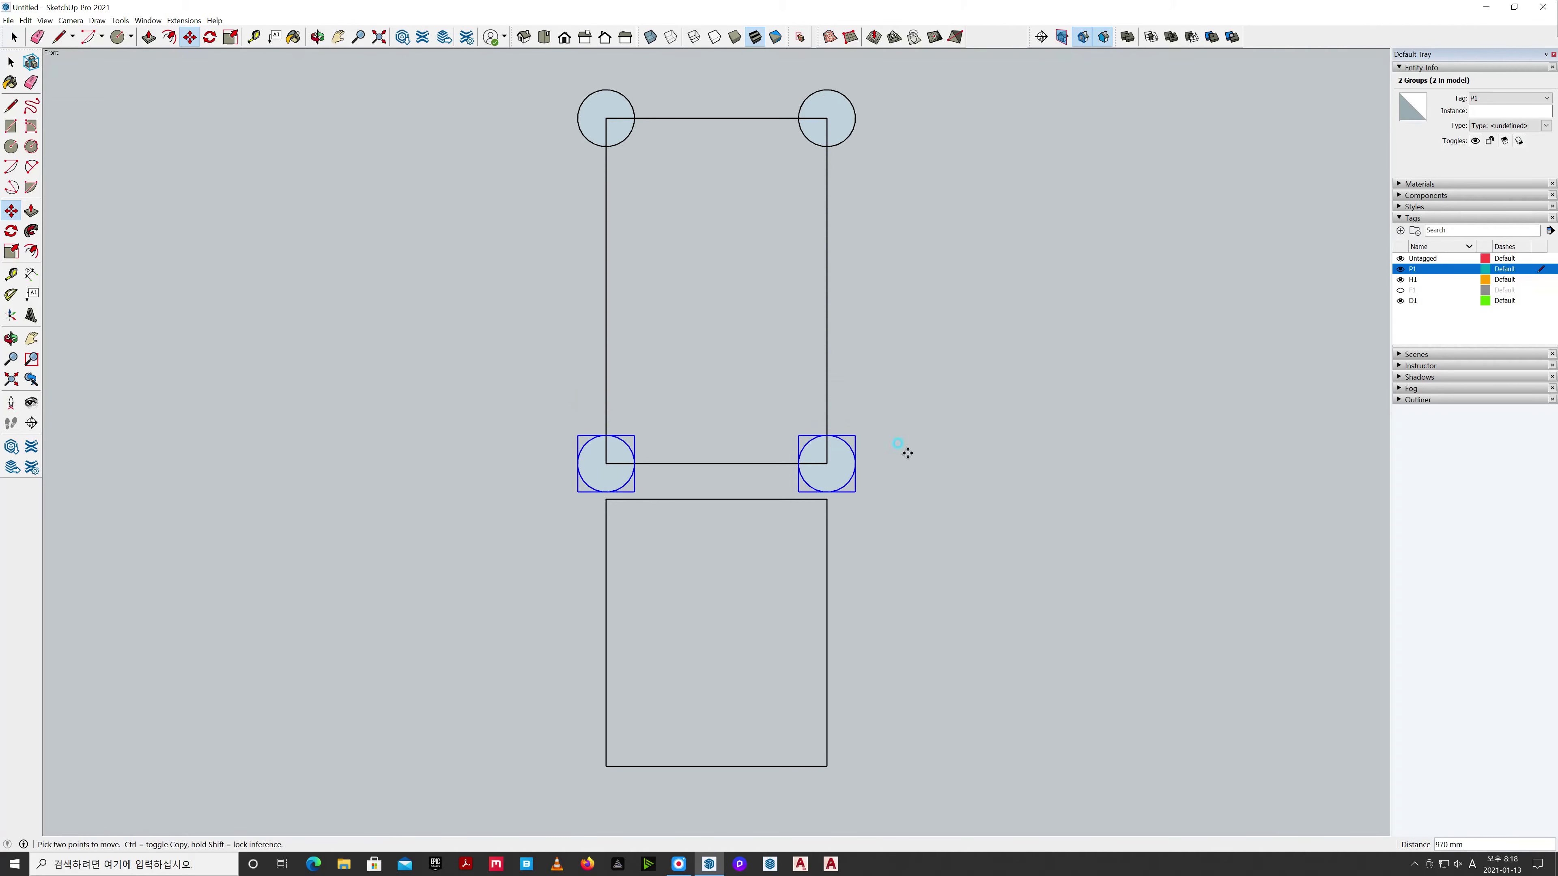
Copy the pair of circle groups from the upper rectangle's bottom corners to the lower rectangle's bottom corners.
click(826, 464)
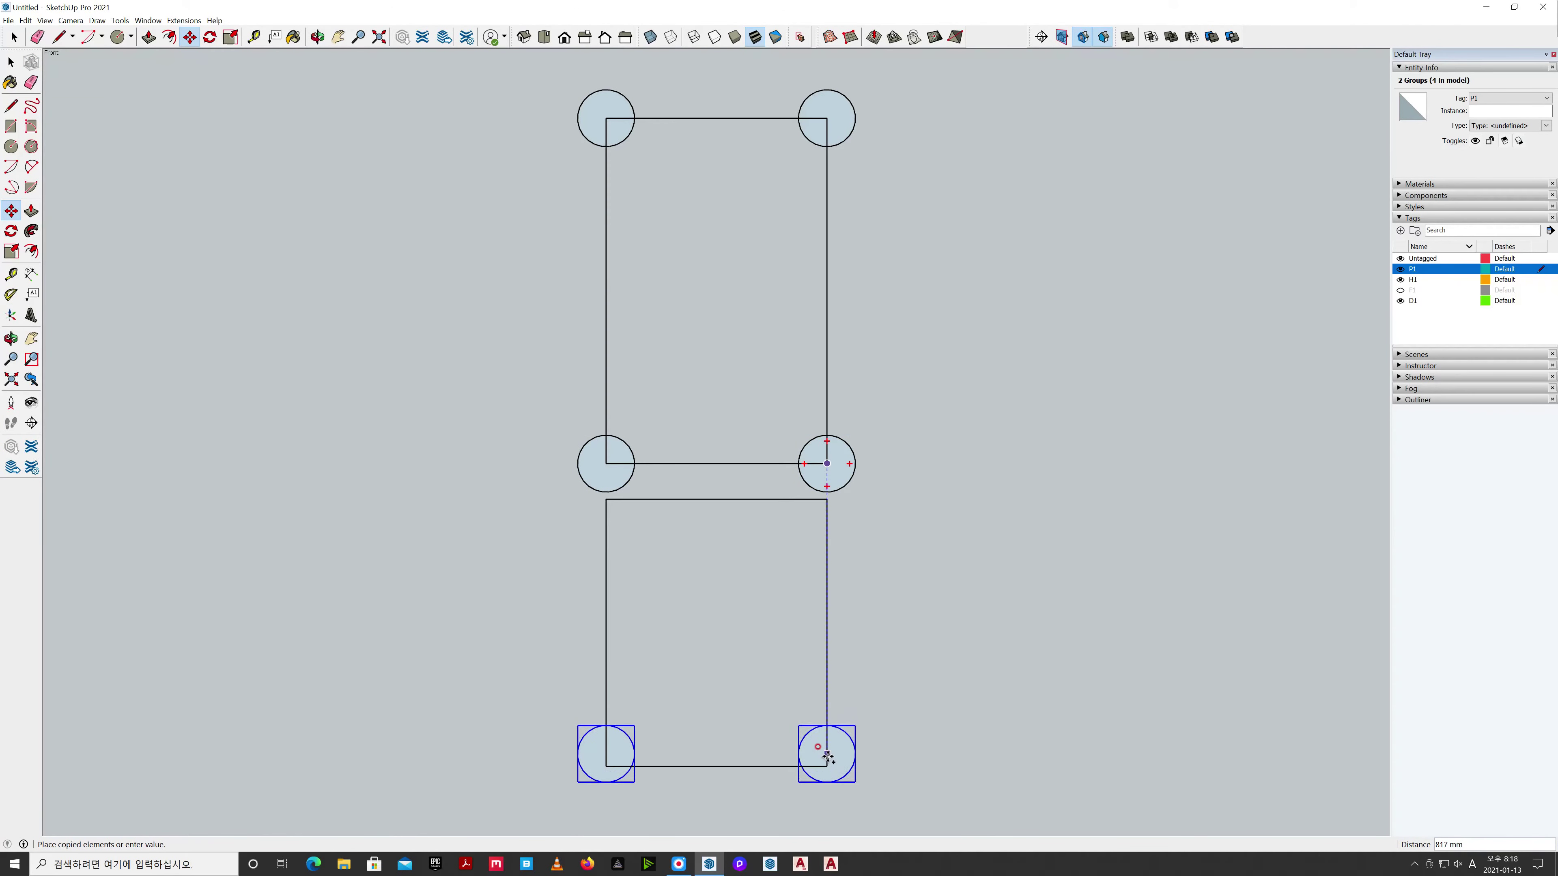
click(827, 766)
key(space)
click(920, 457)
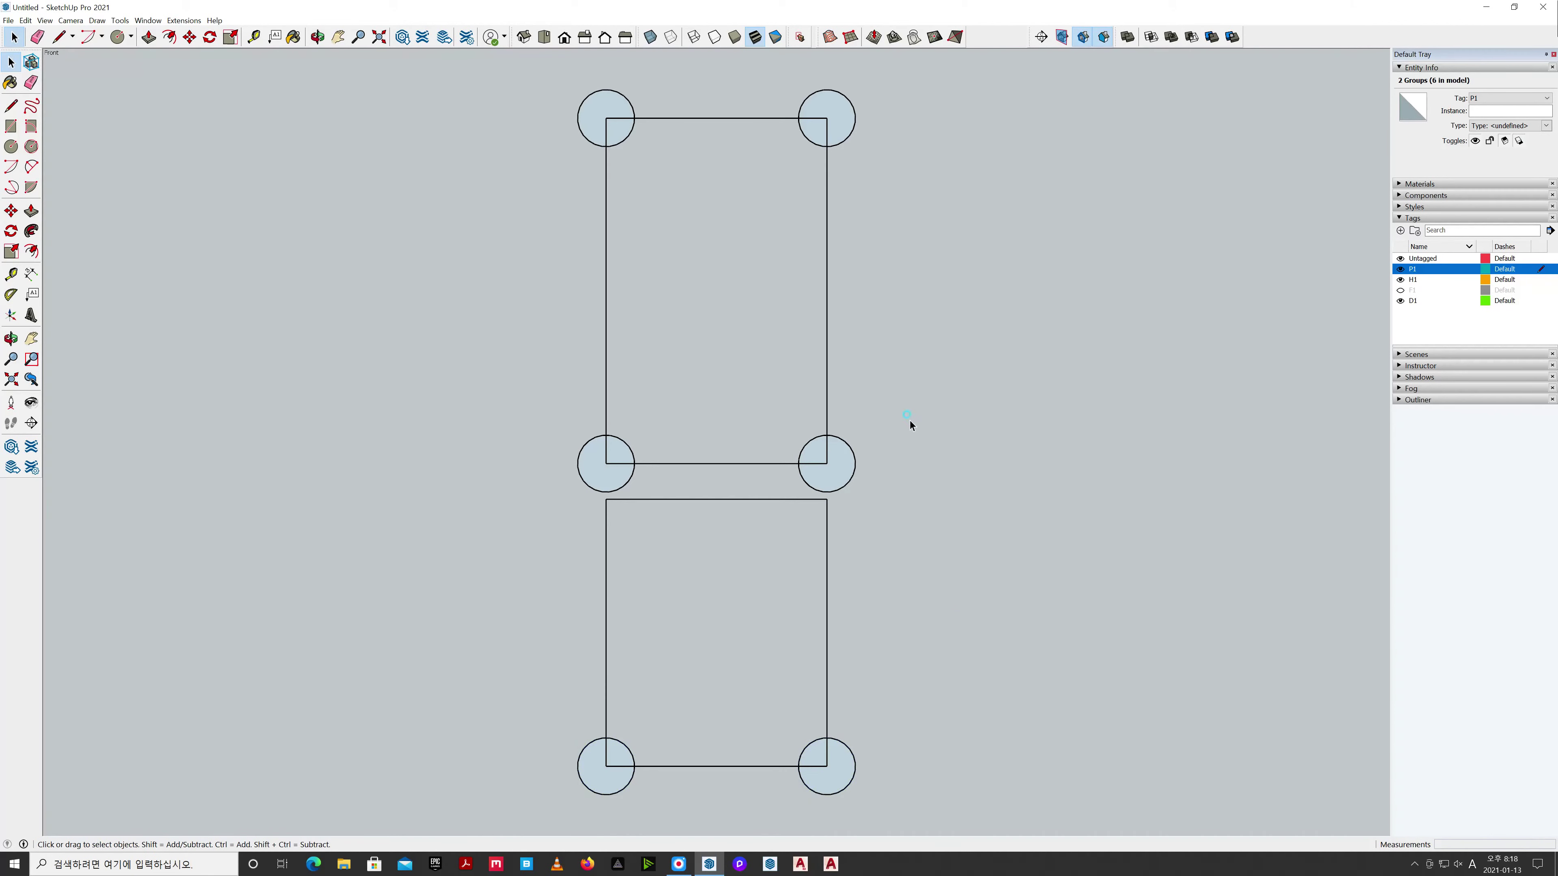
Explode the rectangles' group together with the four circle groups on the upper rectangle's corners.
drag(513, 98, 513, 97)
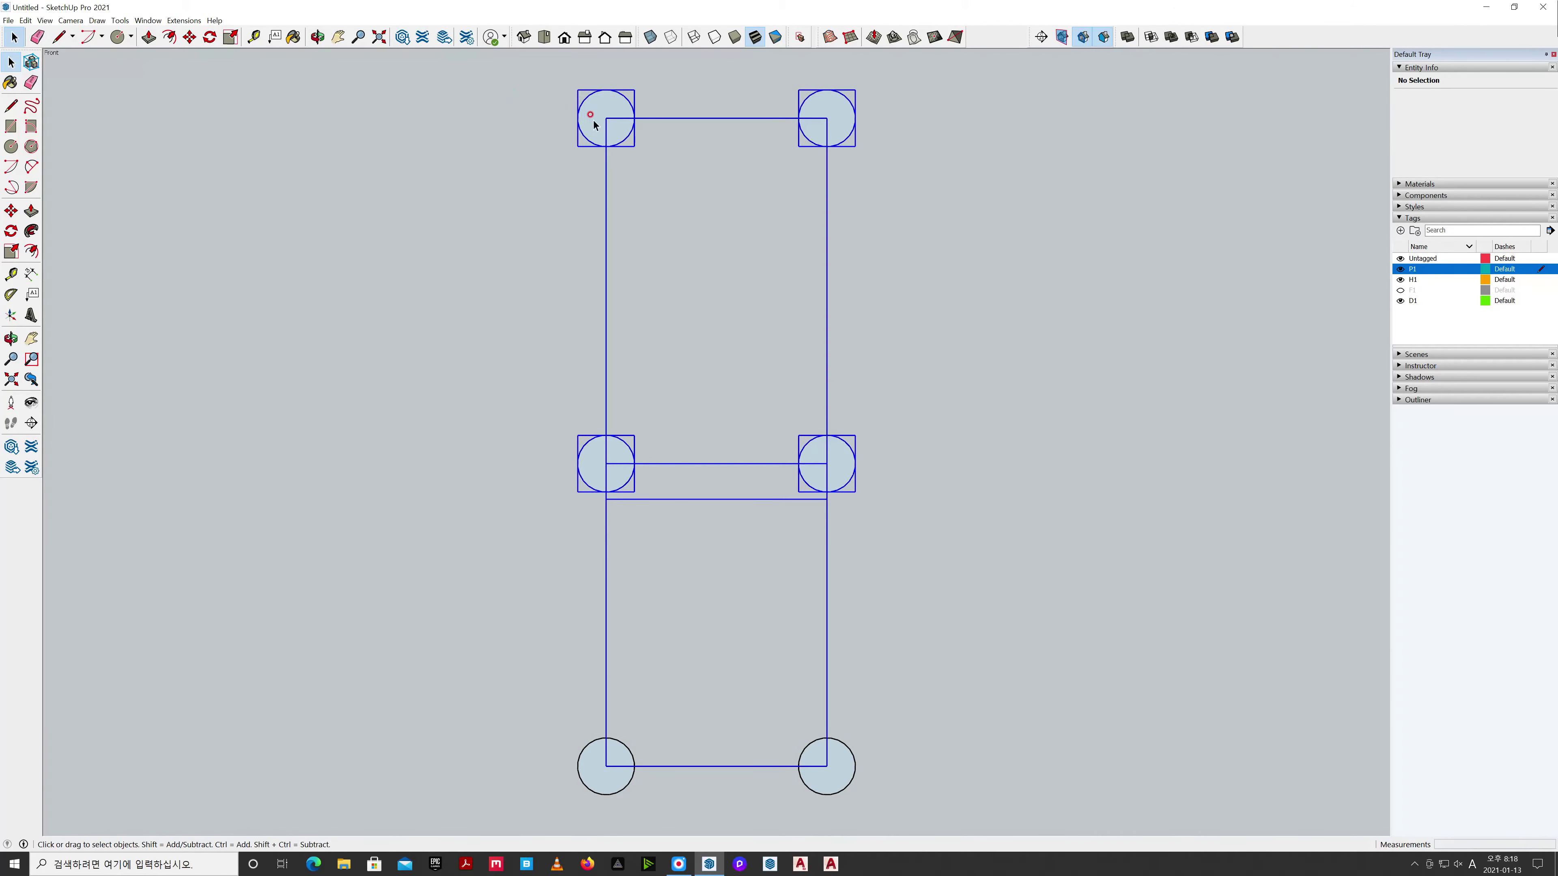
right_click(594, 120)
click(616, 180)
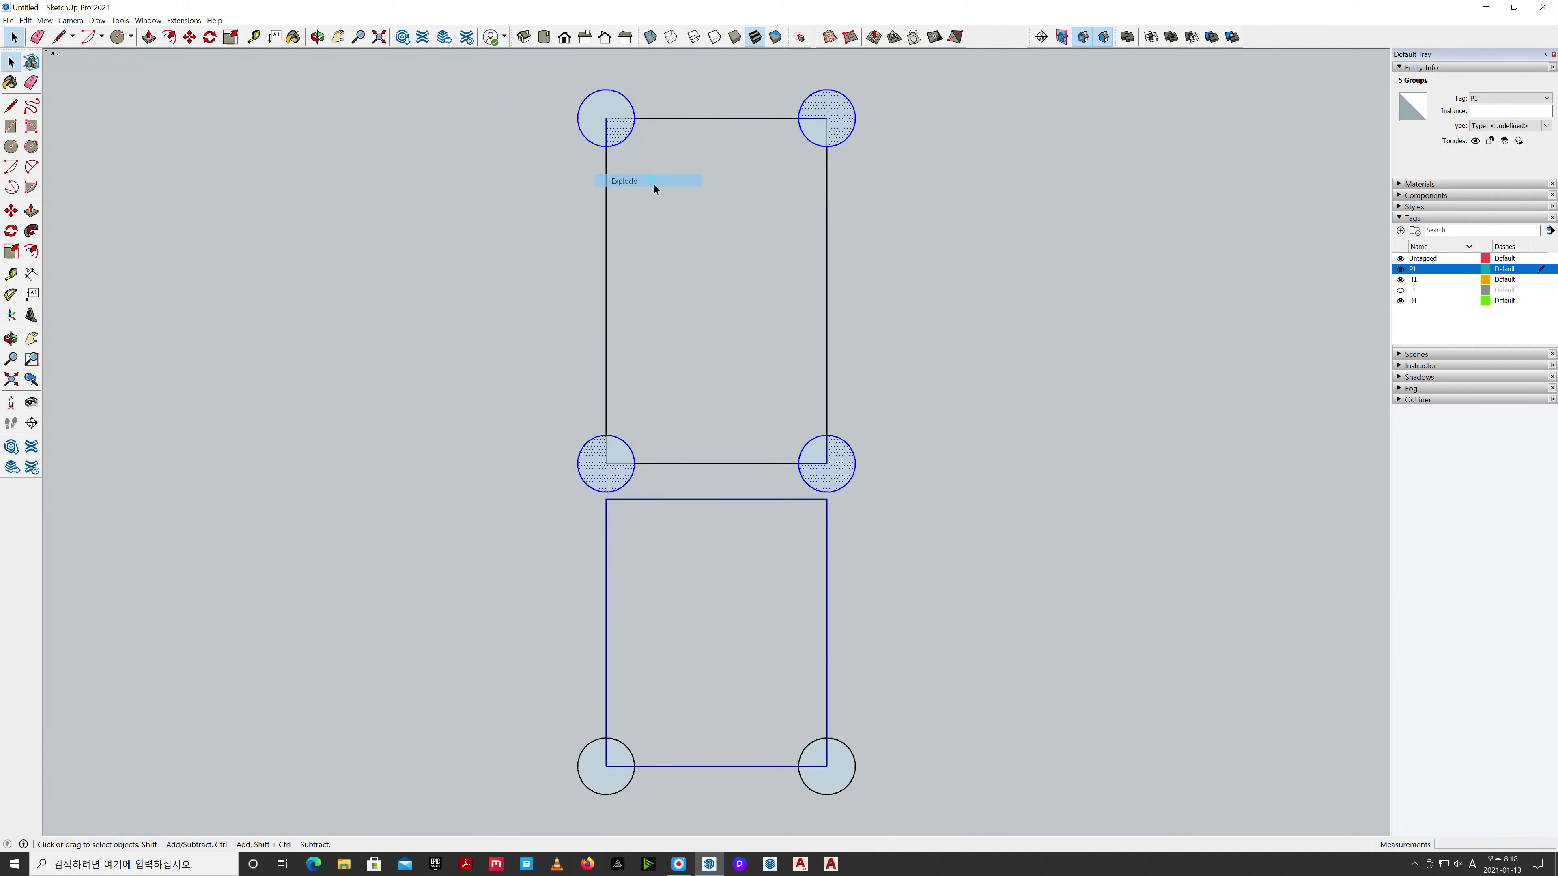
click(933, 222)
Erase the outer circle arcs and sharp corner segments at all four corners of the upper rectangle, leaving concave corner cutouts.
key(e)
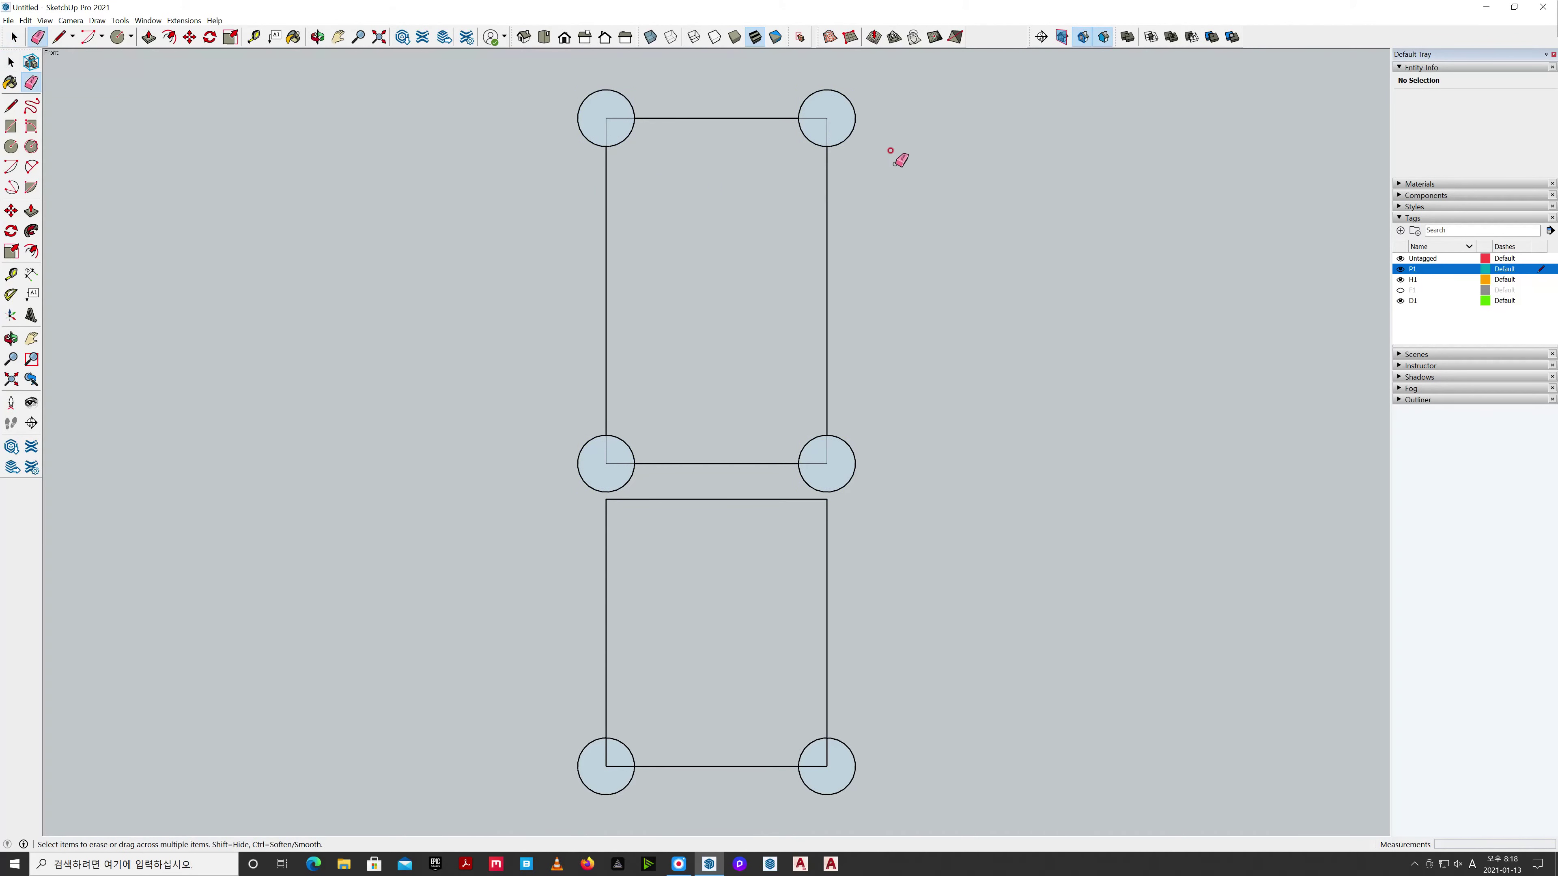
drag(835, 120, 797, 102)
drag(634, 89, 583, 144)
drag(636, 476, 580, 439)
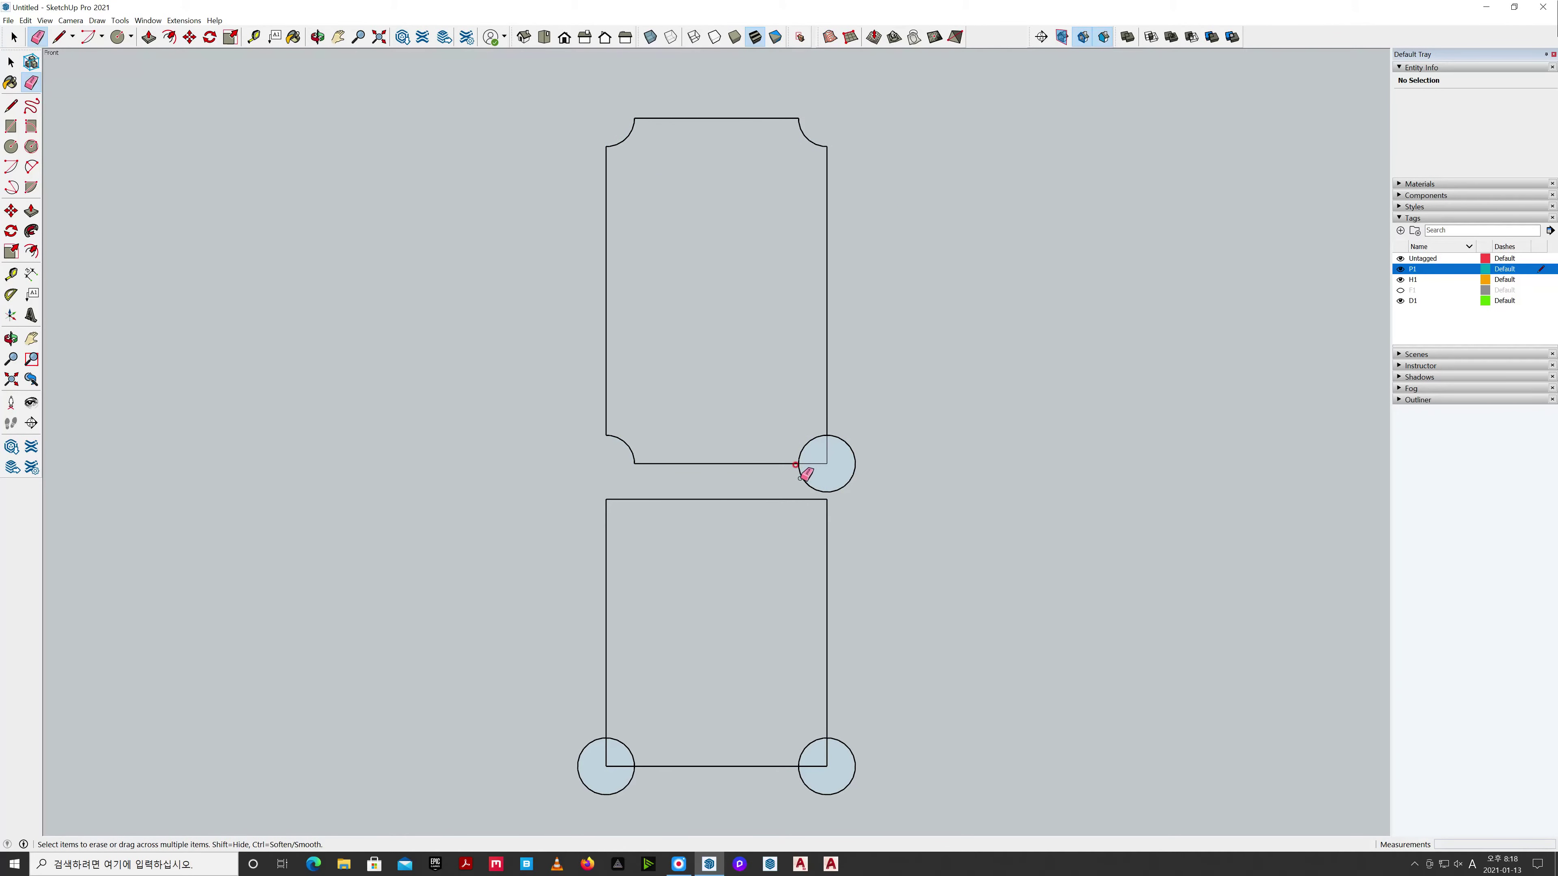
drag(817, 468, 855, 430)
key(space)
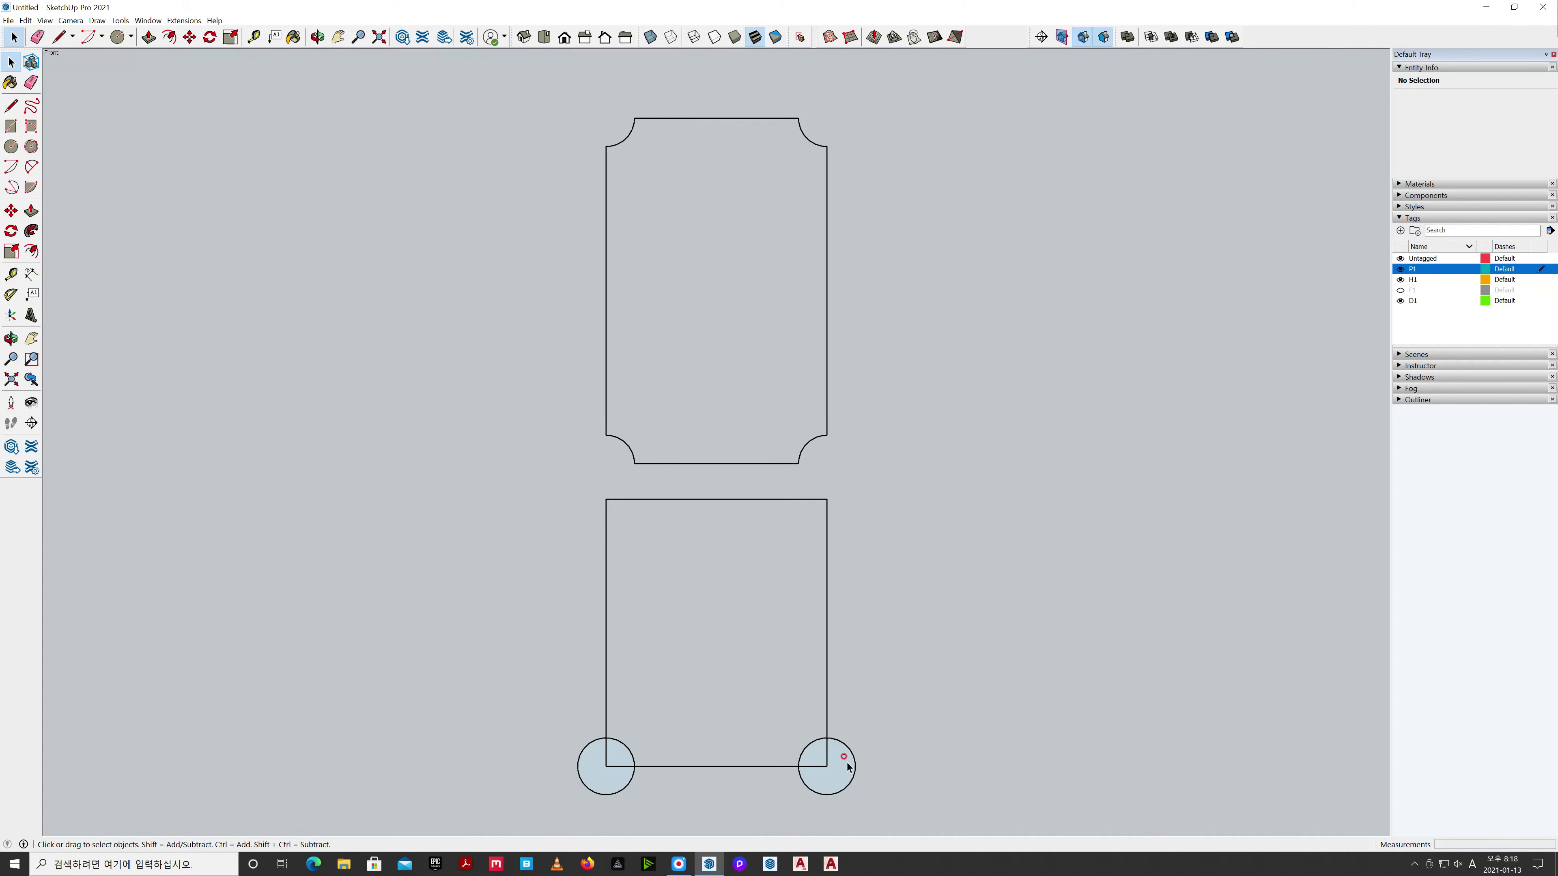
Copy the pair of circle groups from the lower rectangle's bottom corners to its top corners.
click(848, 767)
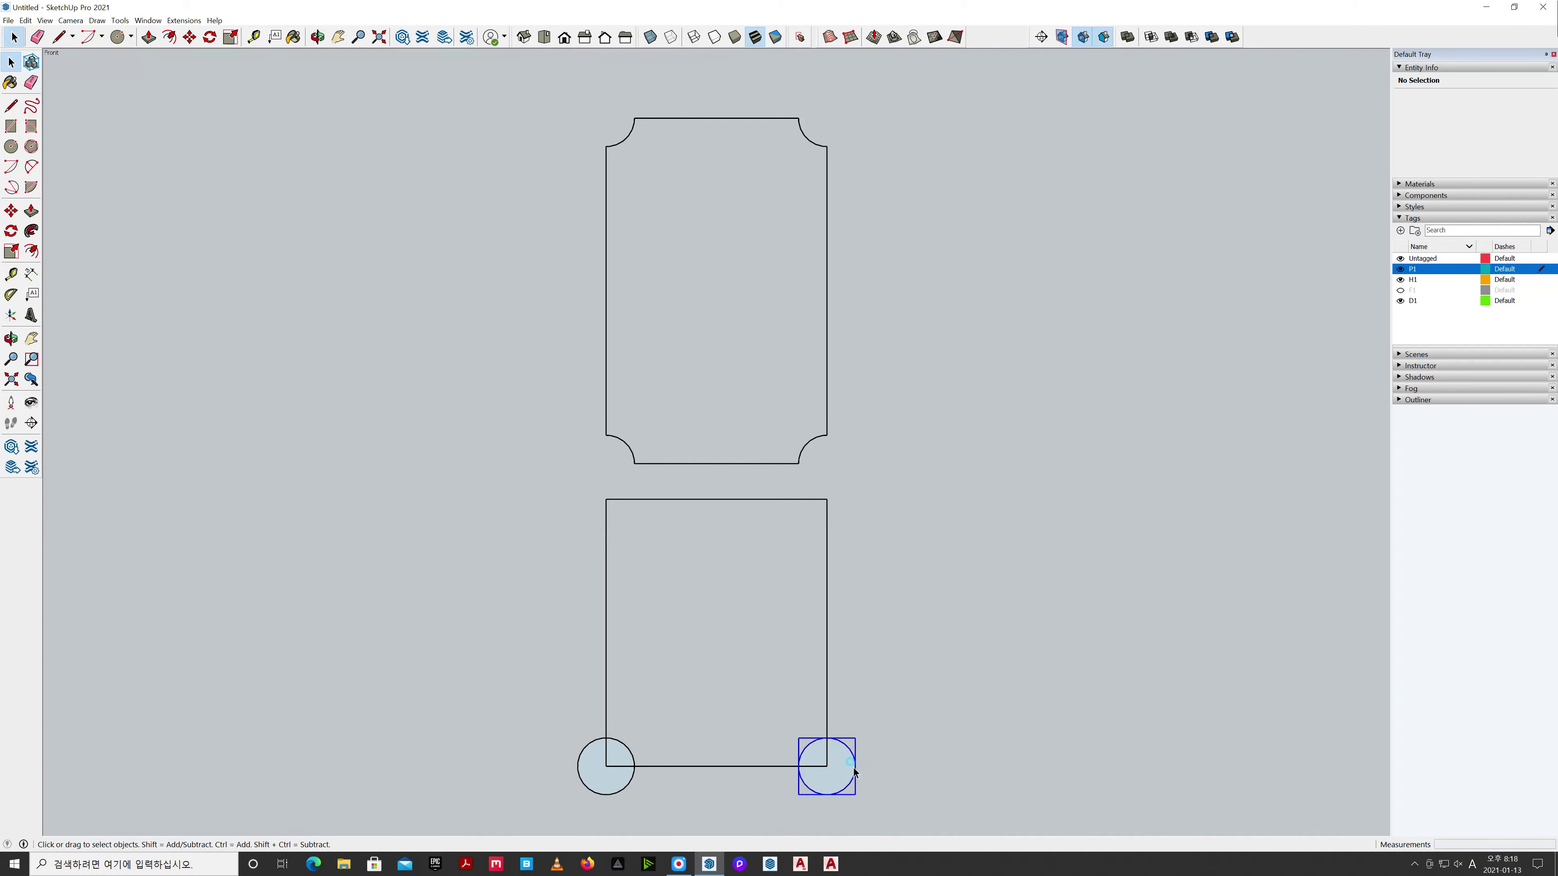
ctrl+click(605, 784)
key(m)
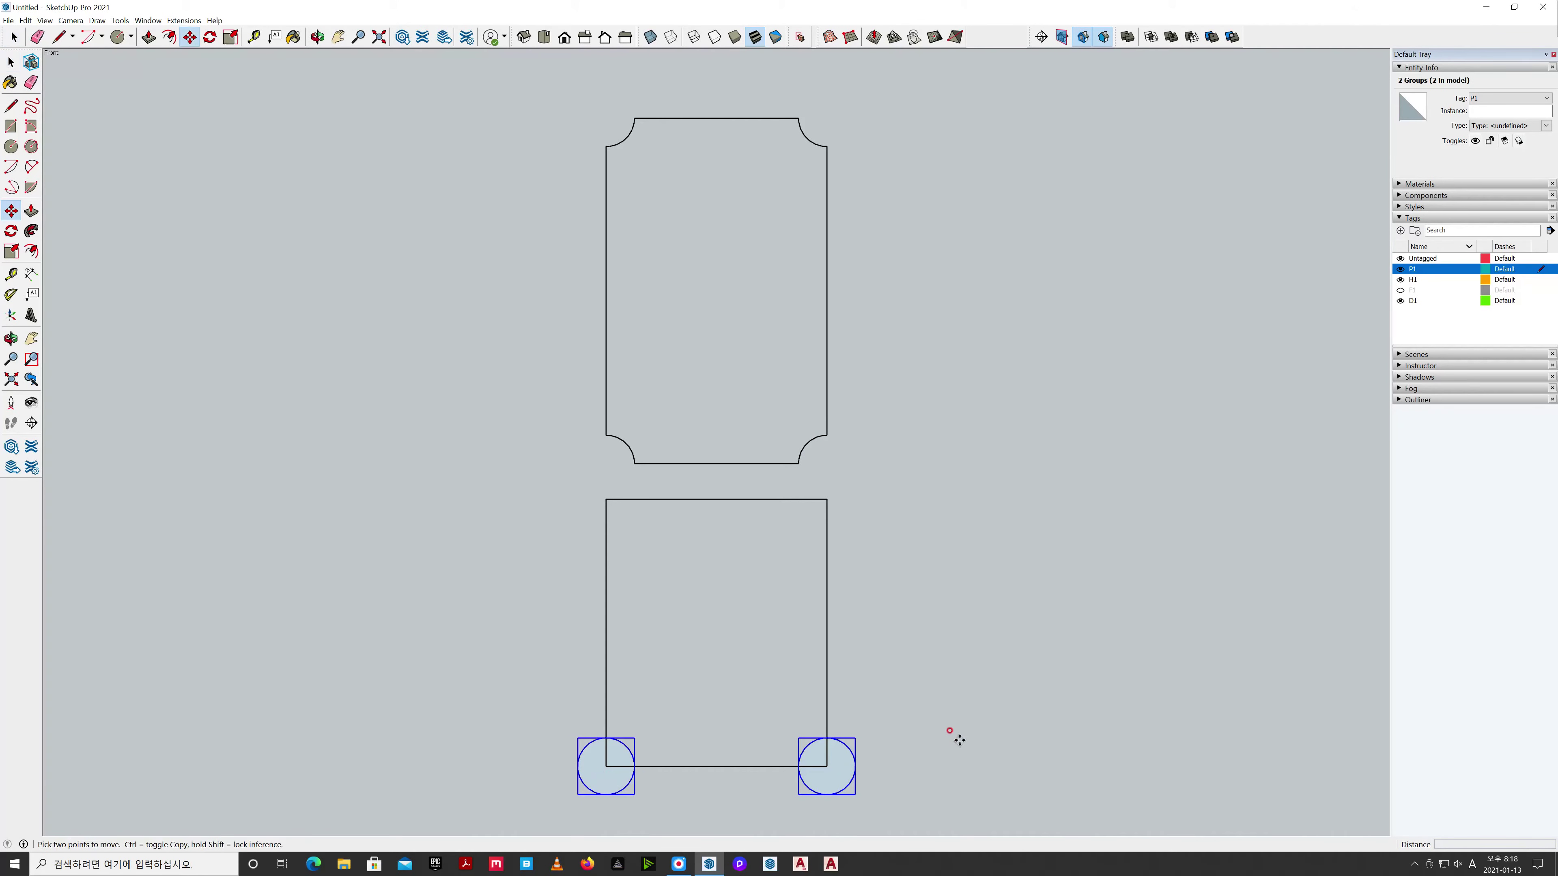
key(ctrl)
click(827, 765)
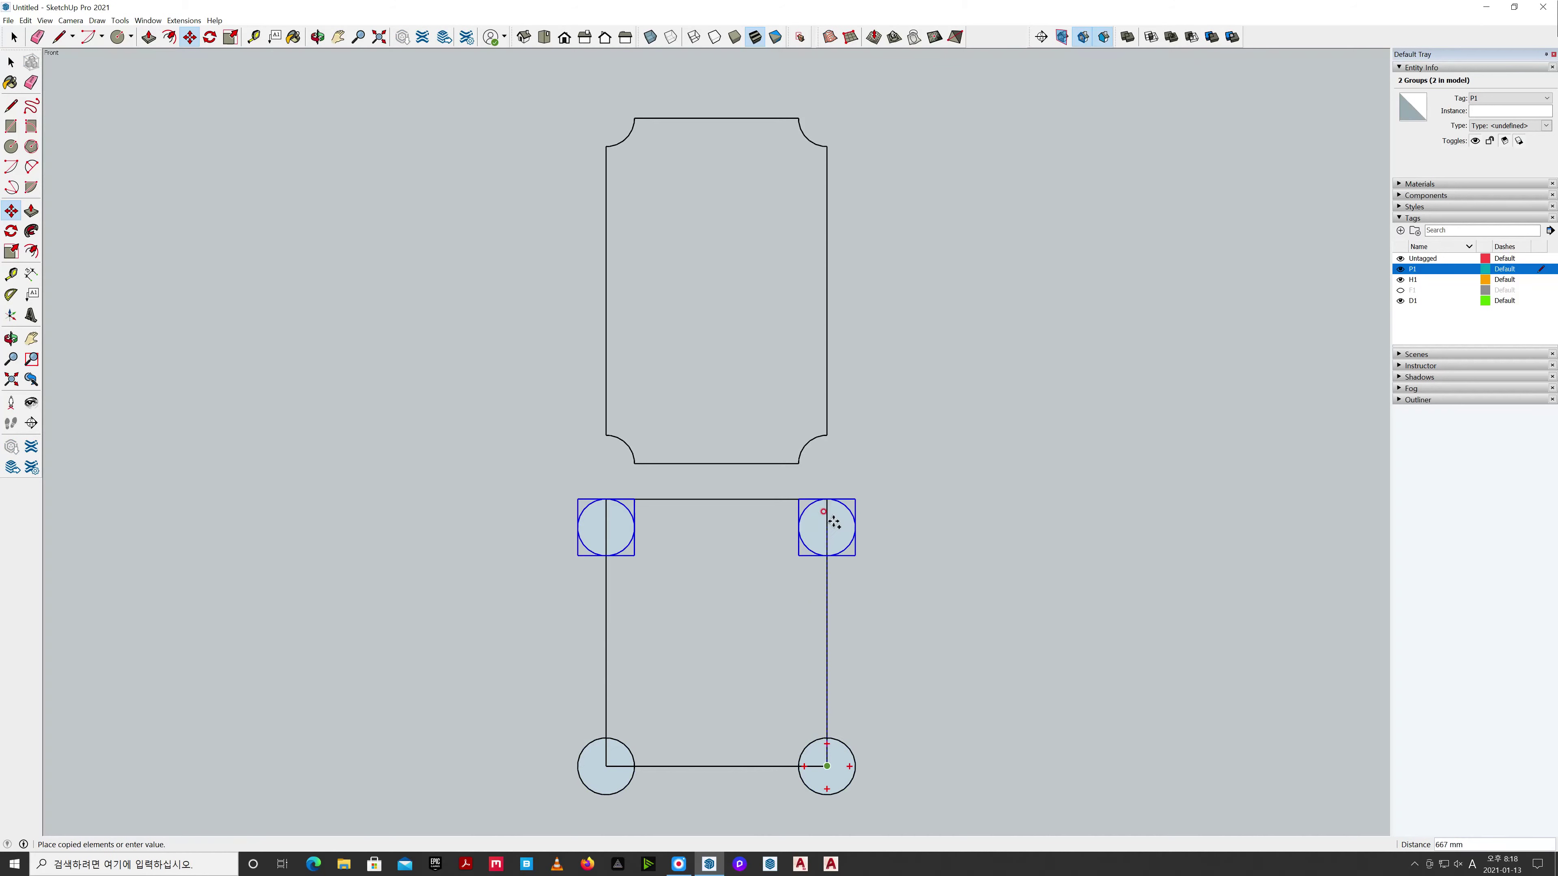
click(827, 499)
key(space)
click(927, 715)
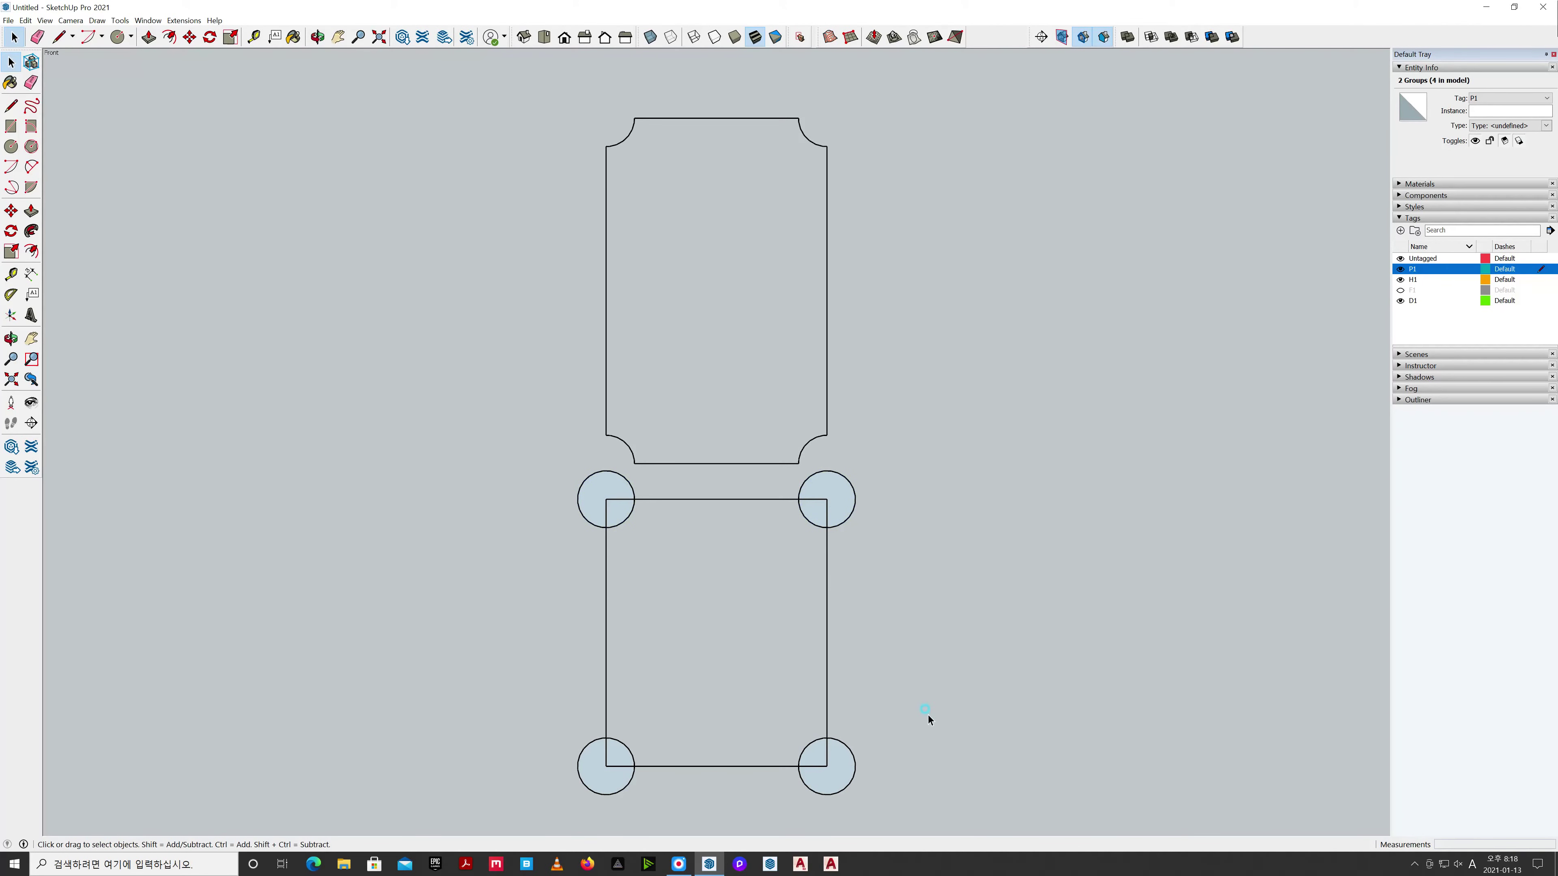
Explode the four circle groups on the lower rectangle's corners.
drag(901, 777, 806, 723)
drag(565, 504, 592, 497)
right_click(592, 496)
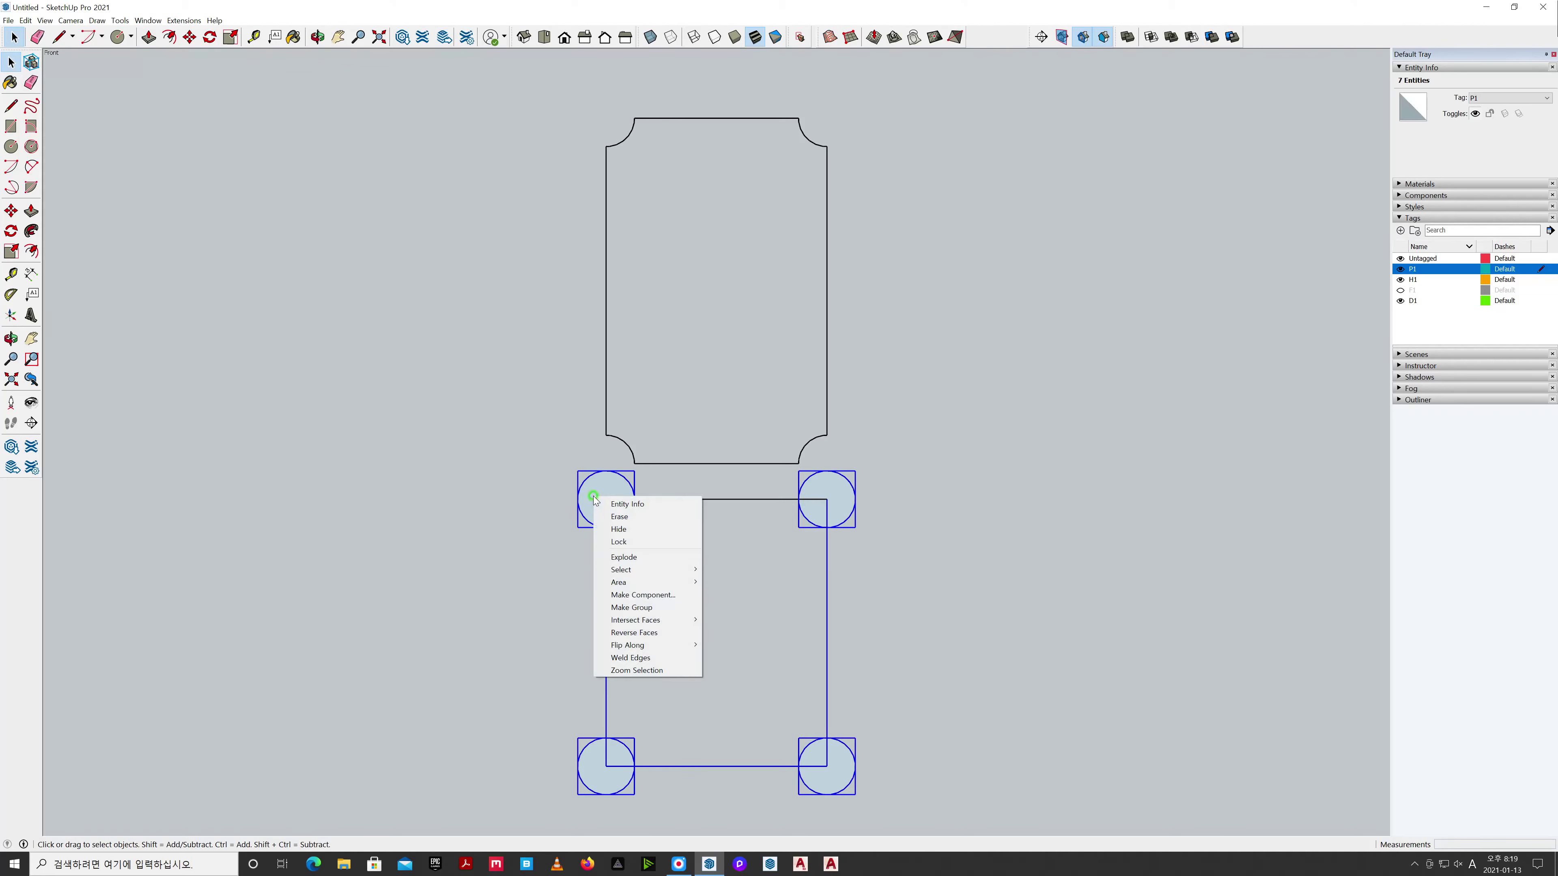
mouse_move(639, 583)
click(632, 557)
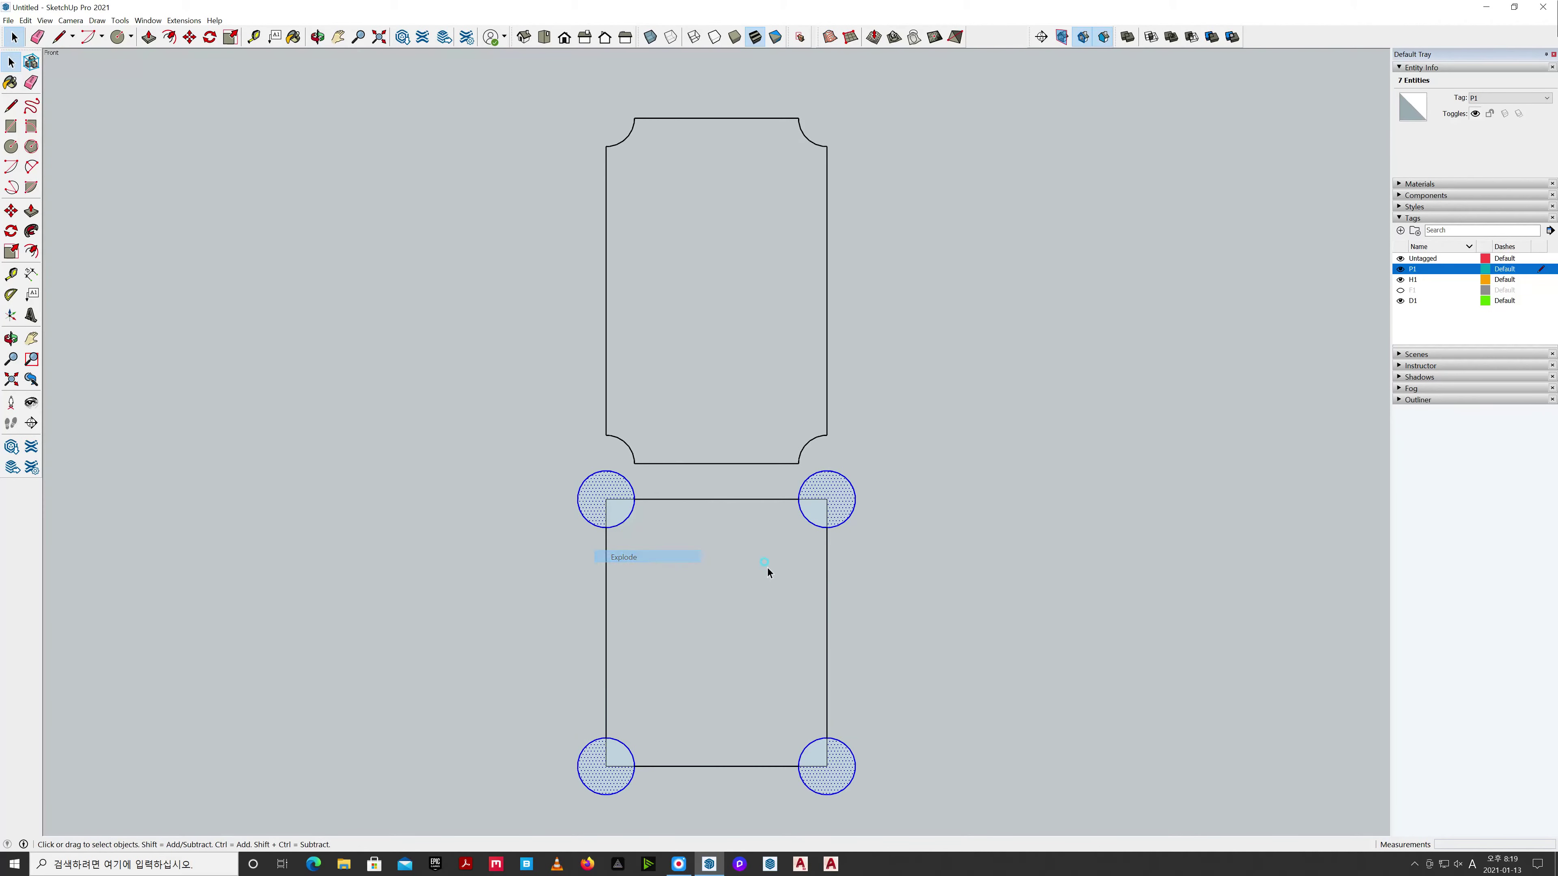
click(885, 539)
Erase the outer circle arcs and sharp corner segments at all four corners of the lower rectangle, leaving concave corner cutouts.
drag(846, 514, 803, 486)
drag(606, 494, 613, 516)
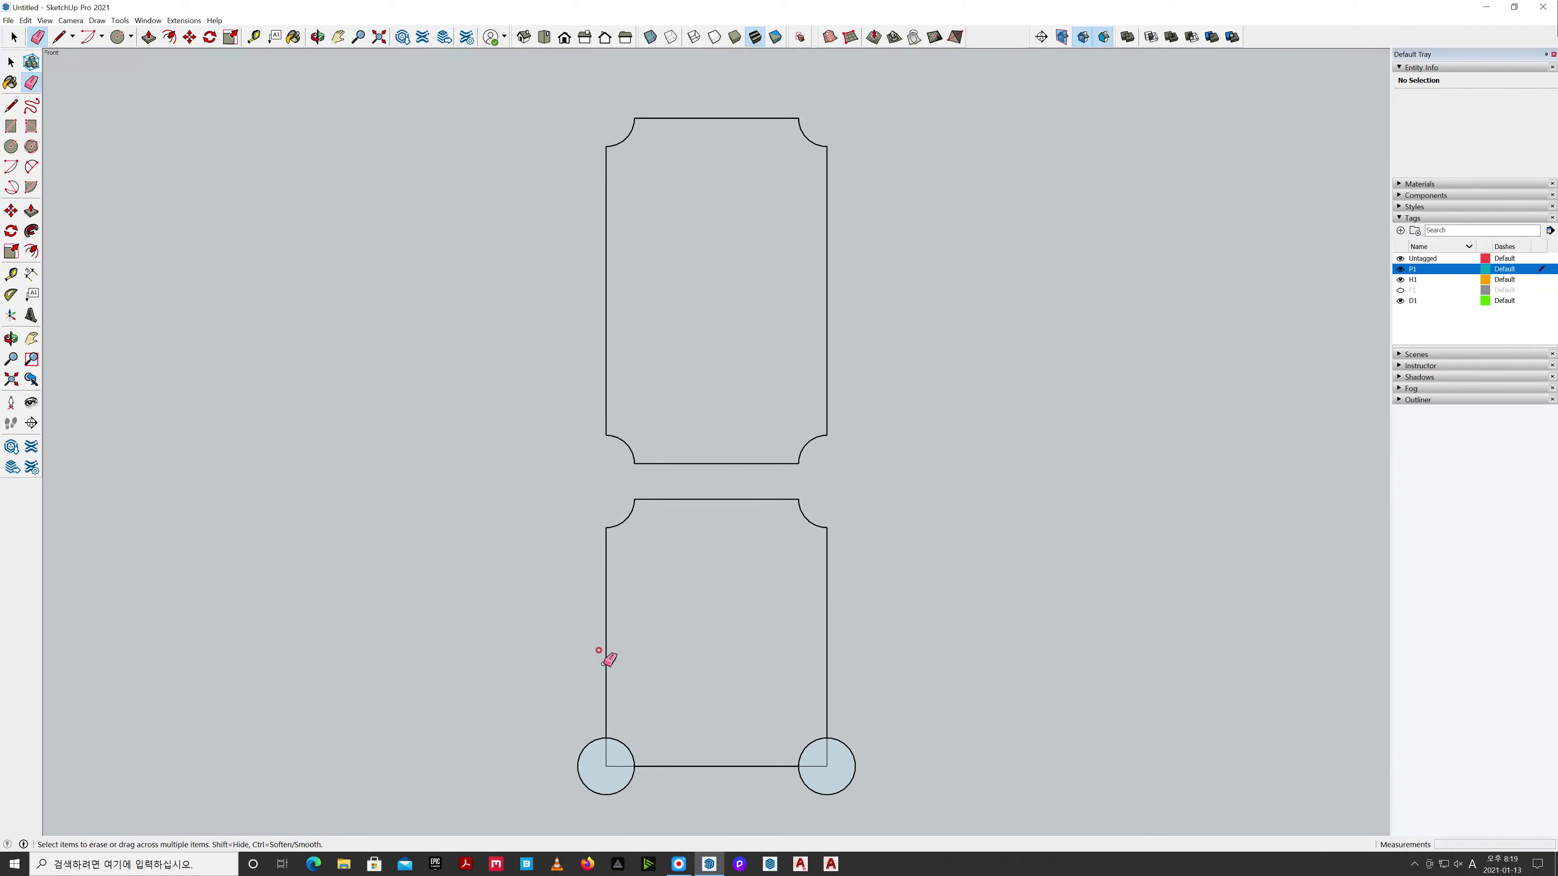
drag(627, 780, 595, 741)
drag(797, 776, 865, 733)
key(space)
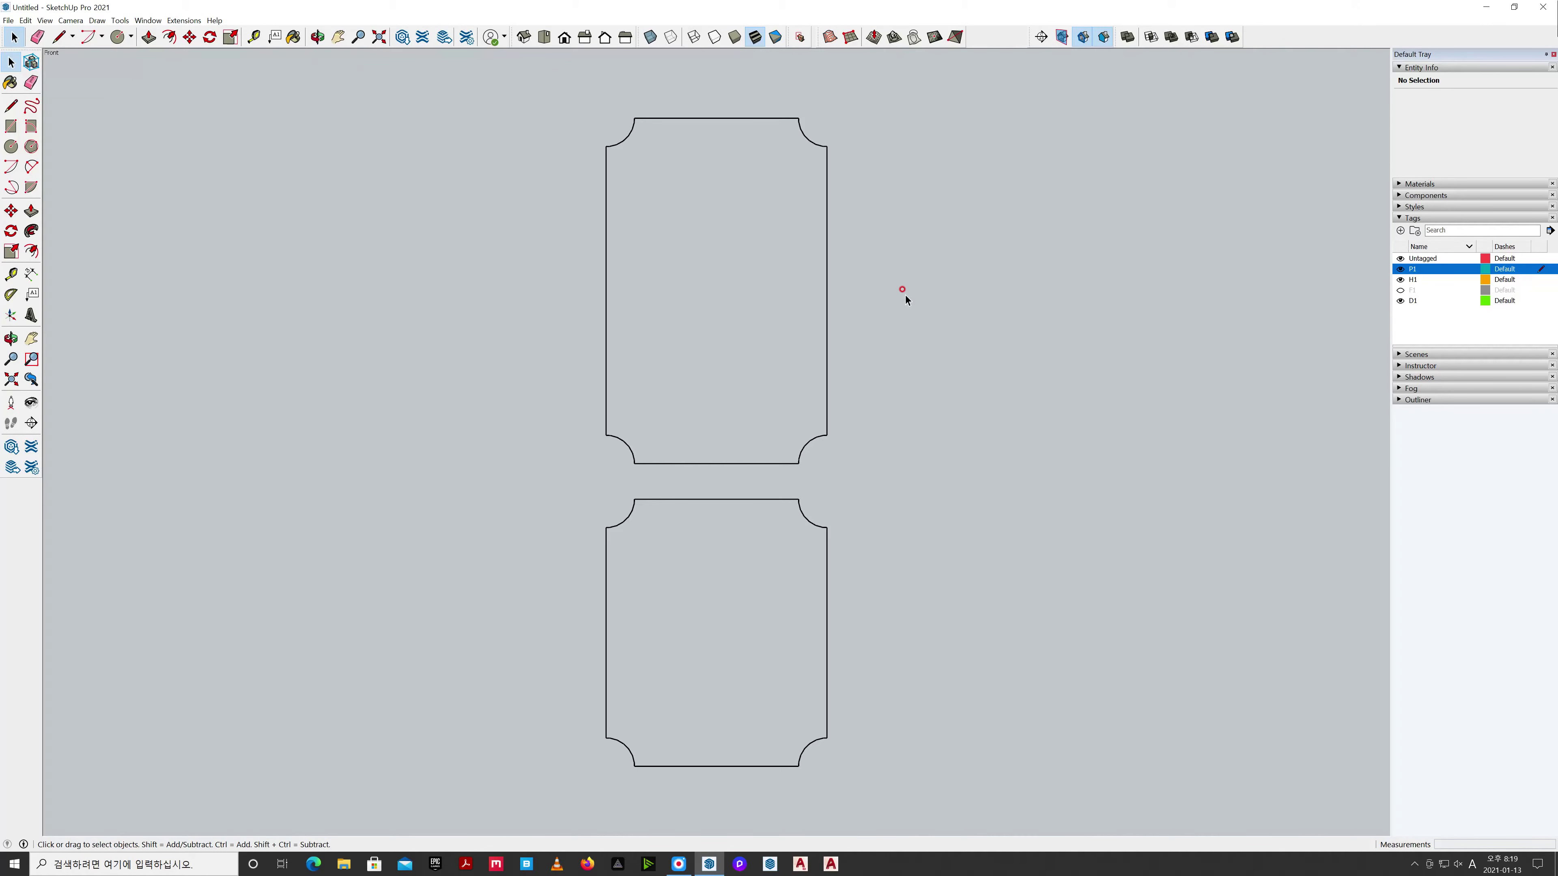
Retrace the top edges of the upper and lower panel outlines with the Line tool to fill both with faces.
key(l)
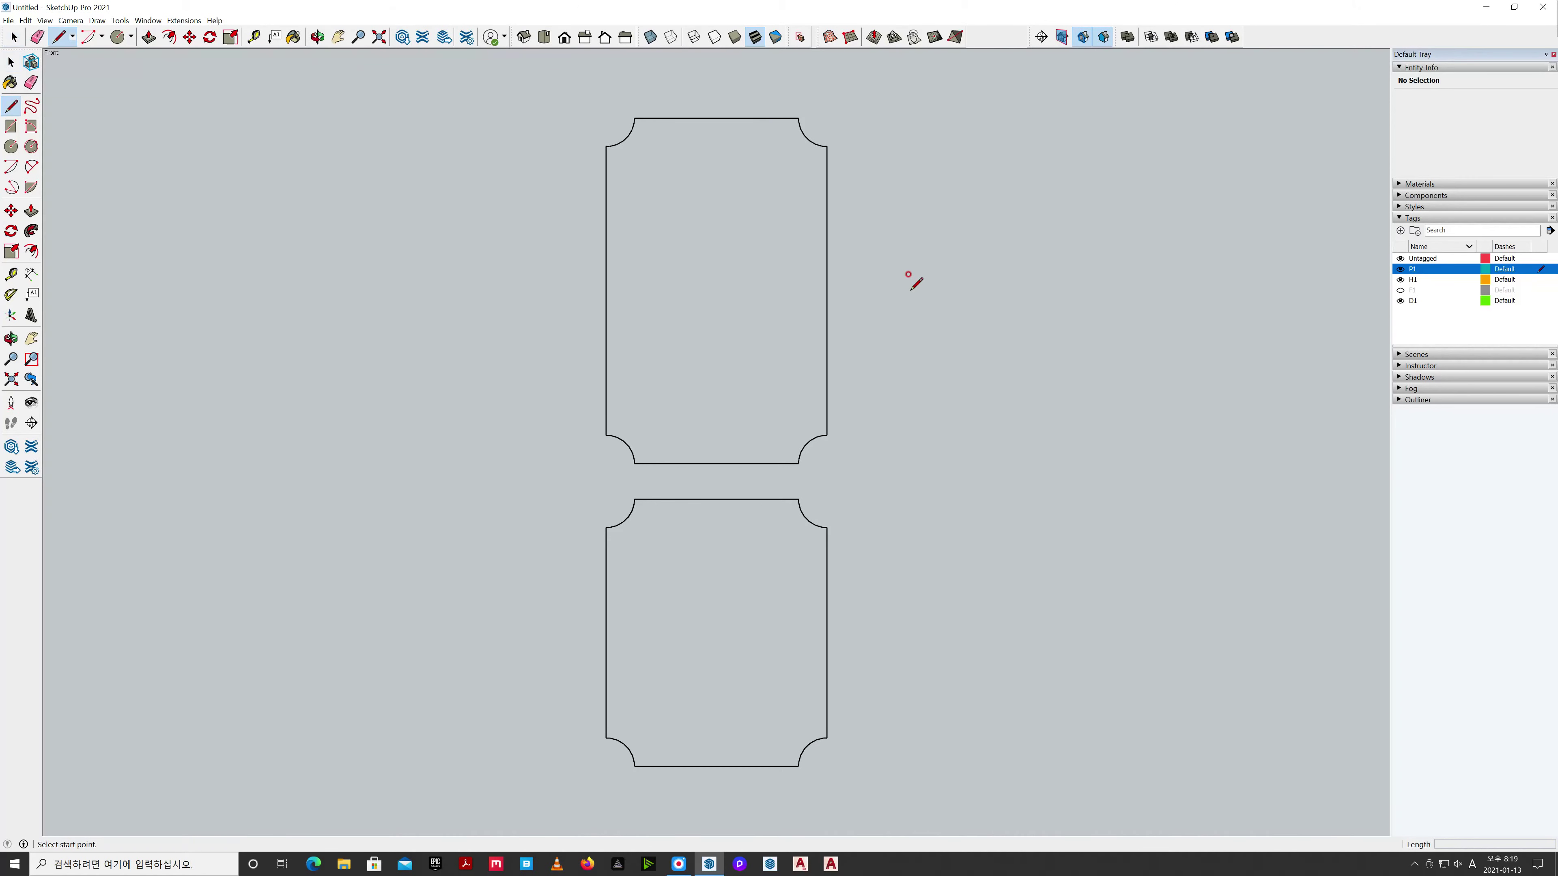
click(634, 118)
click(799, 118)
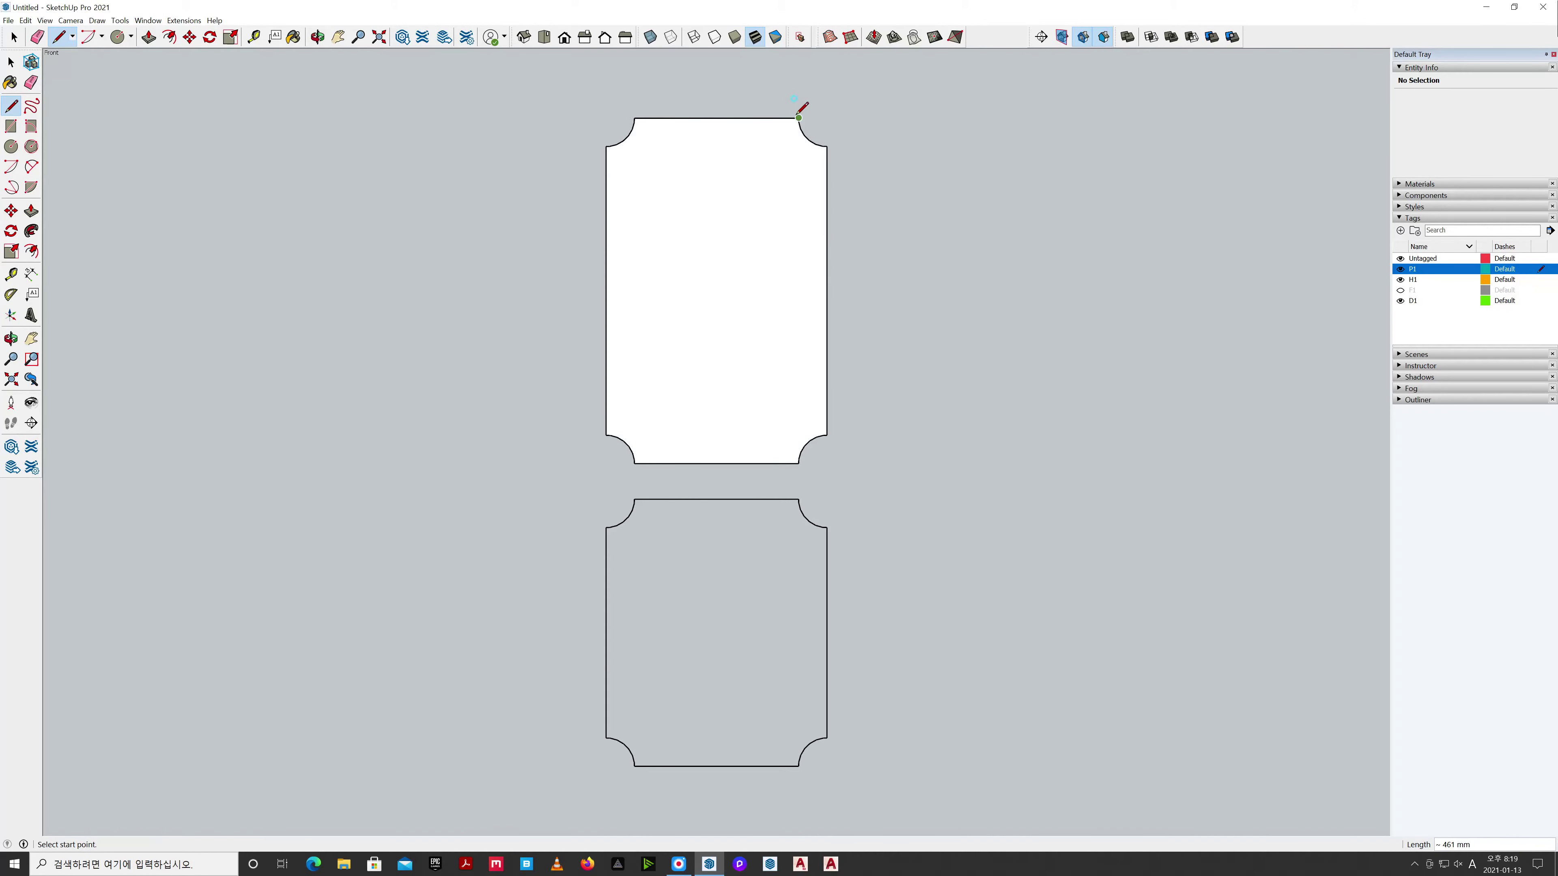
click(634, 499)
click(799, 499)
key(space)
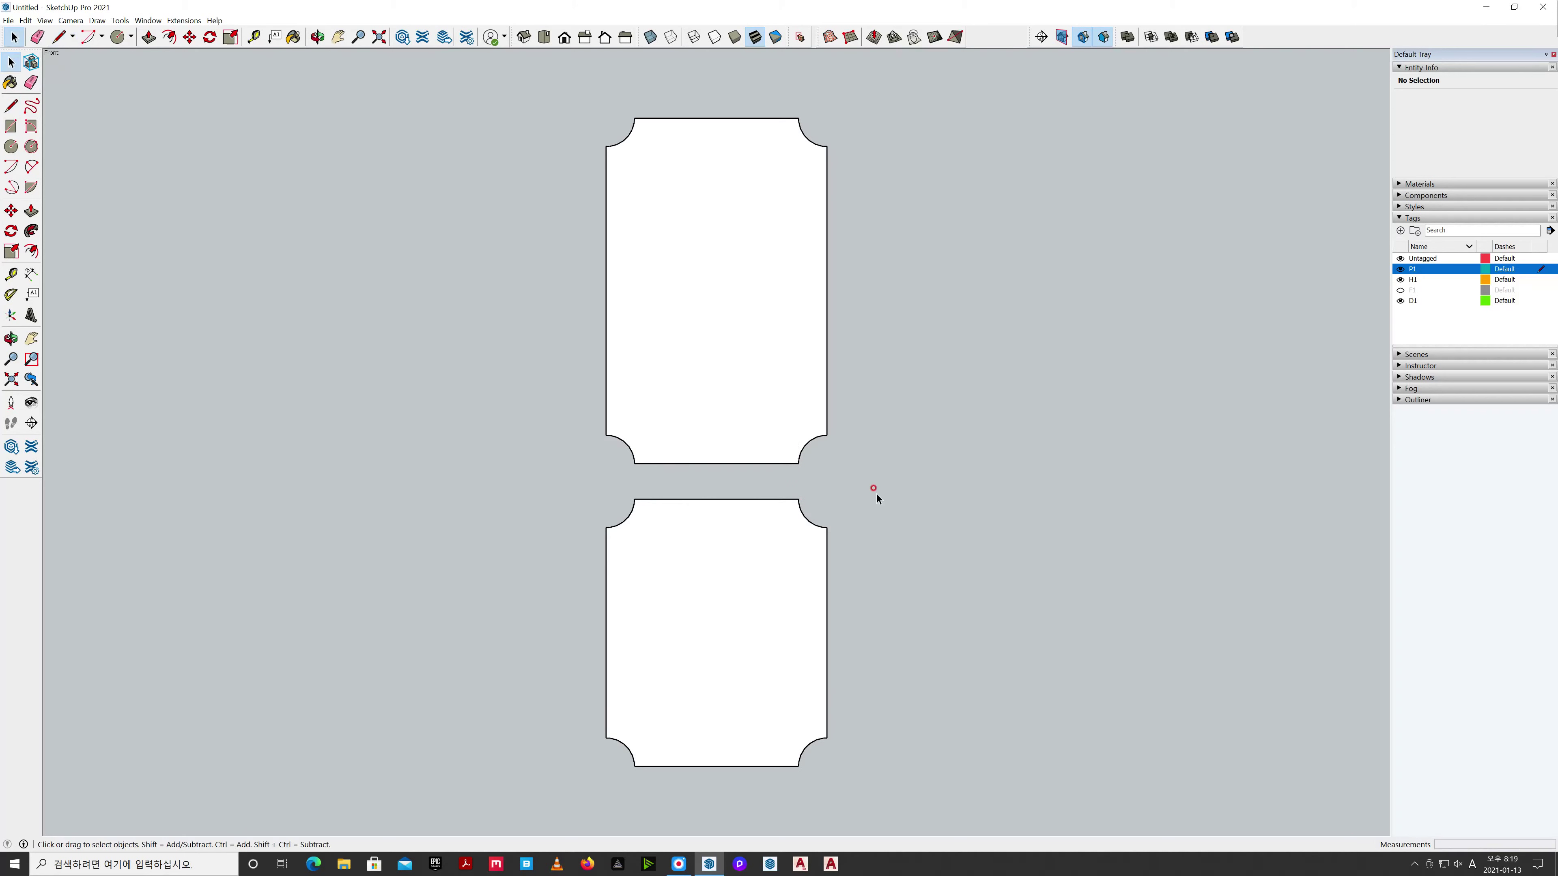
Offset the upper panel face's outline 20 mm inward.
click(698, 347)
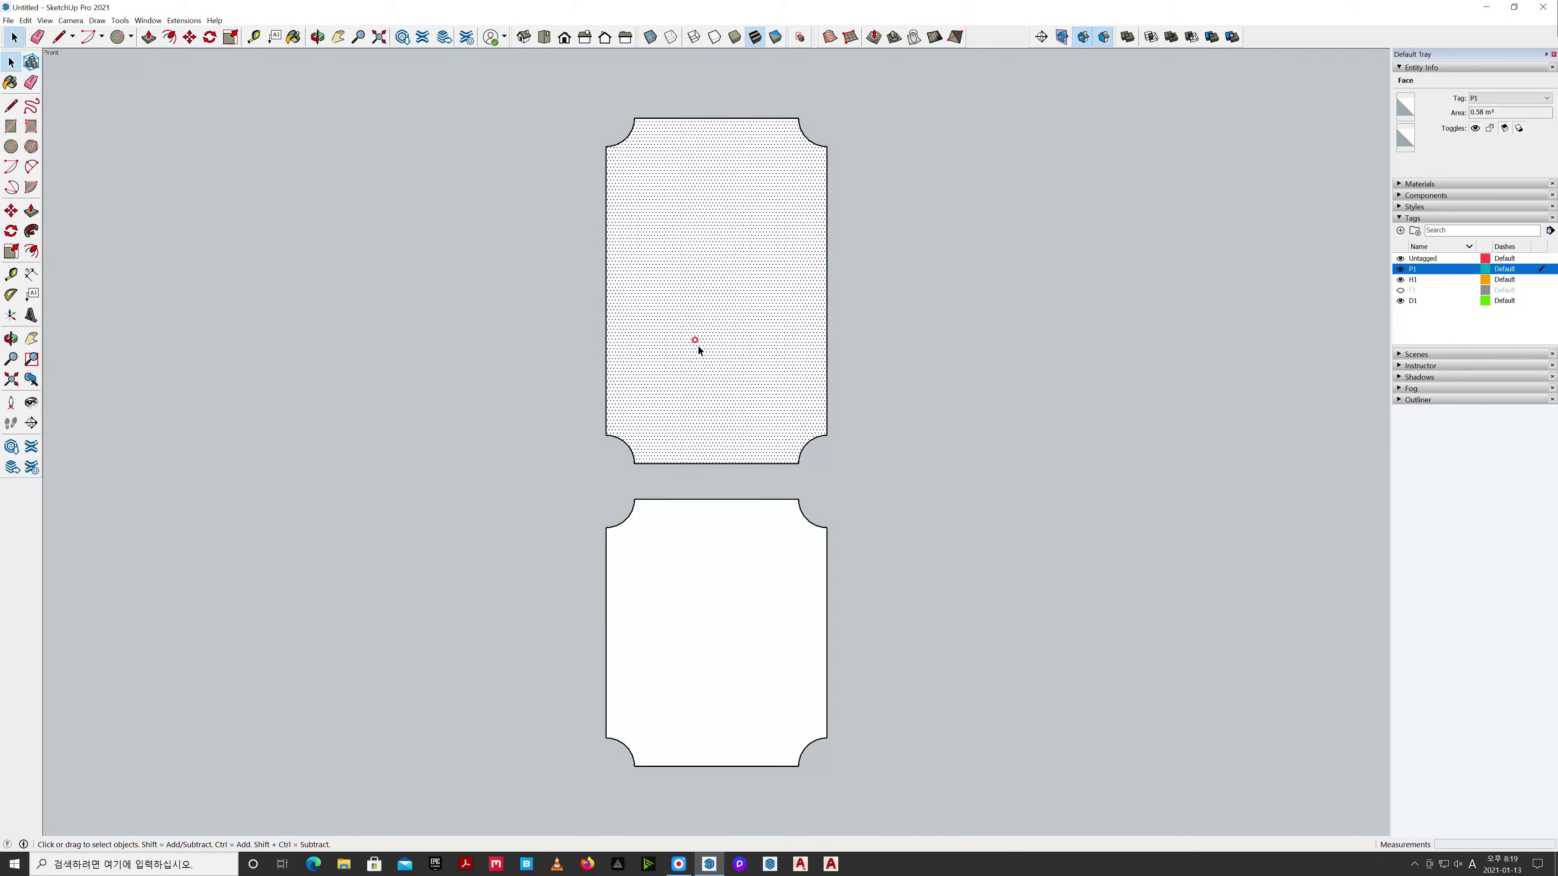
key(f)
click(633, 345)
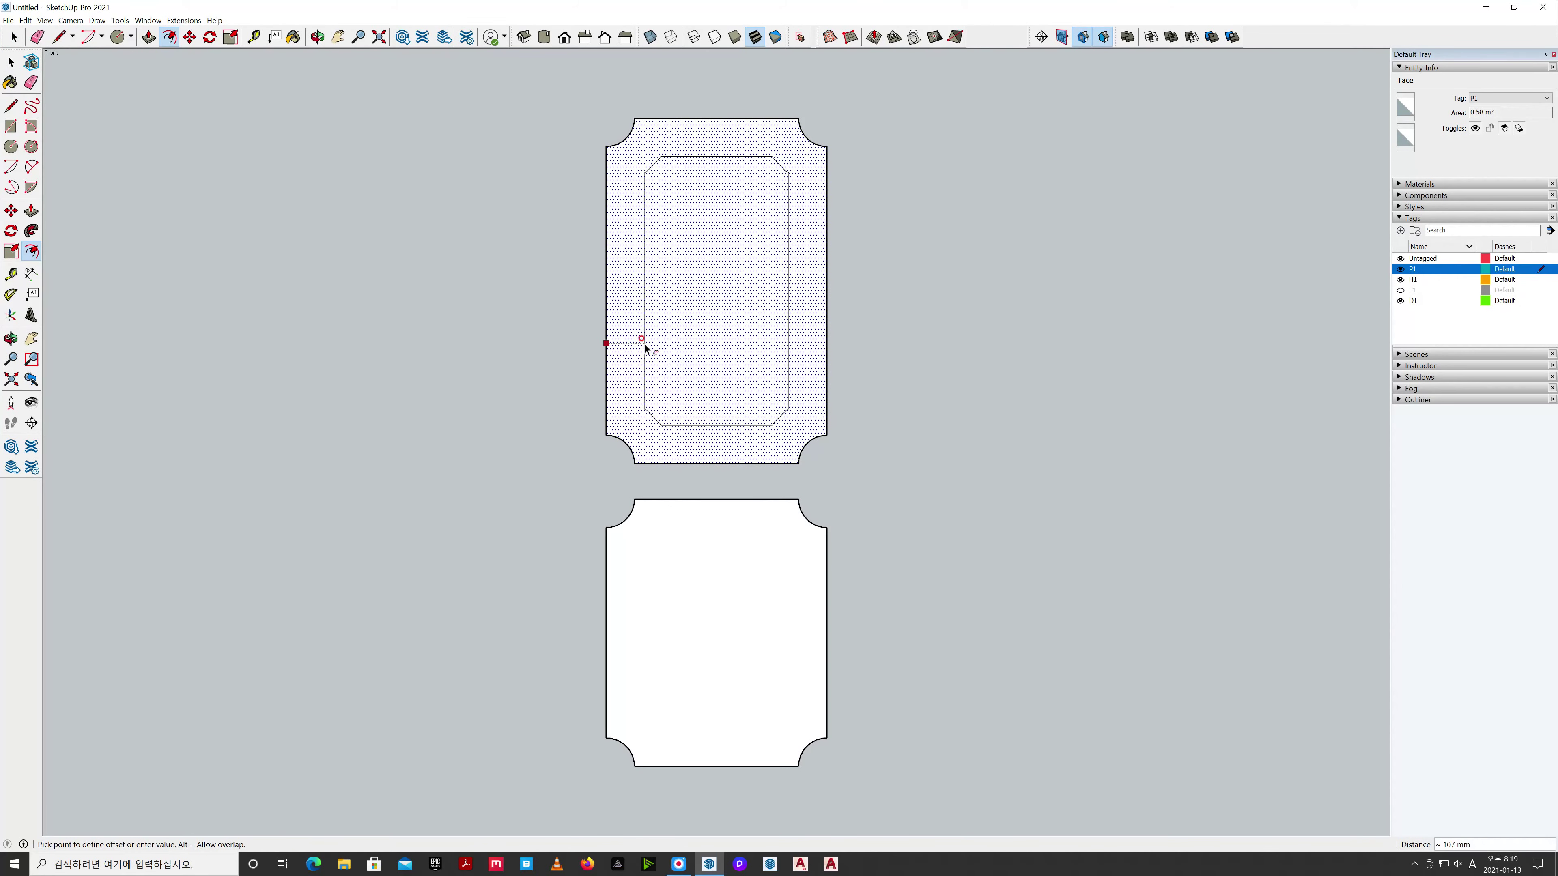
text(20)
key(Return)
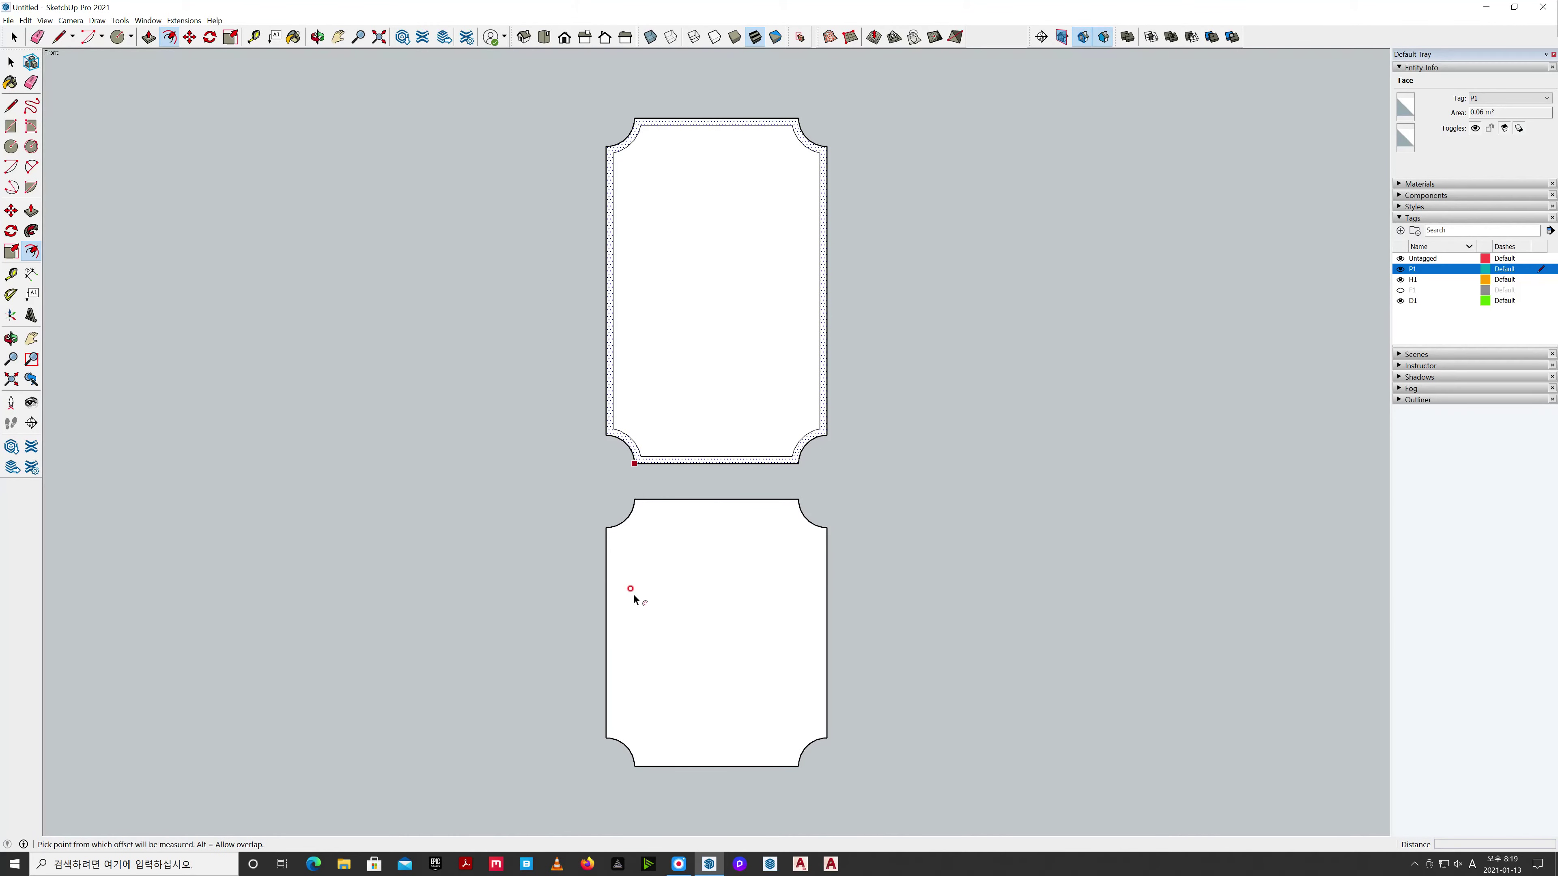
key(space)
Offset the lower panel face's outline 20 mm inward.
click(637, 626)
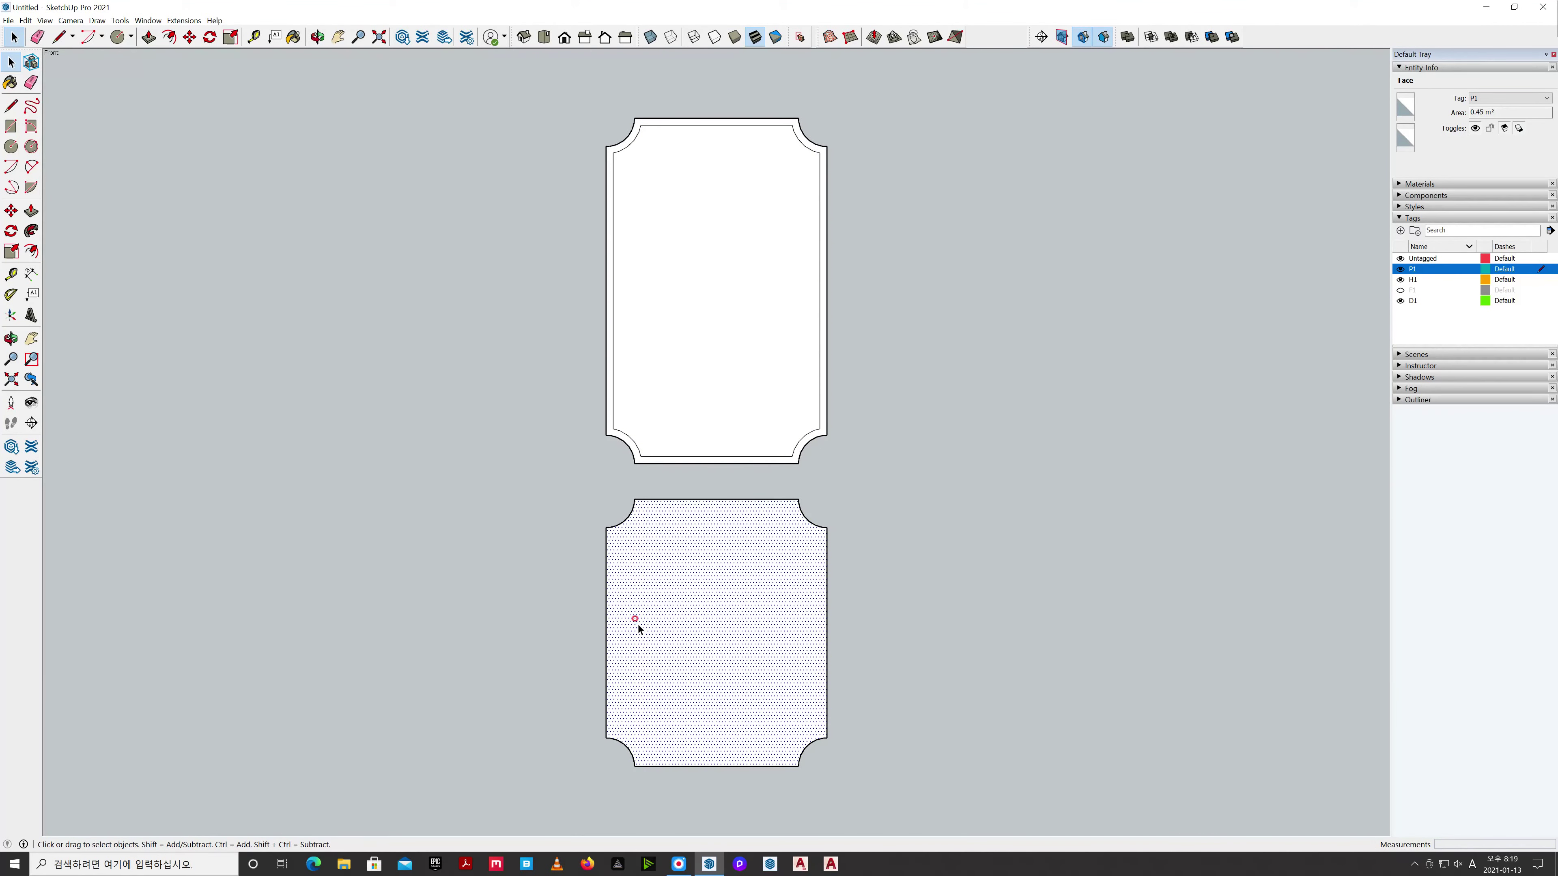
key(f)
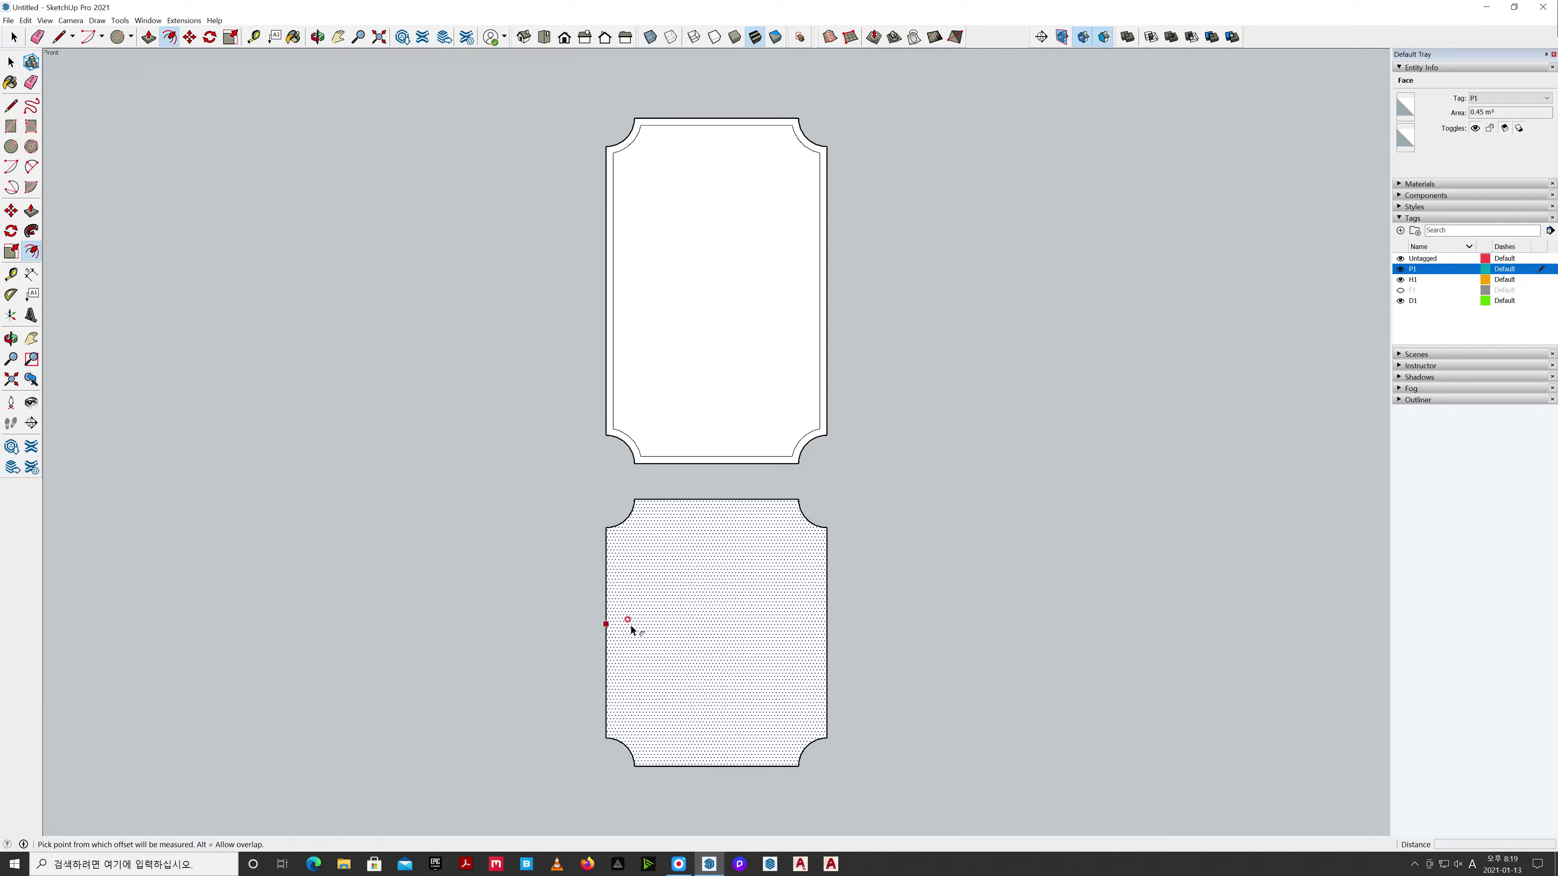
click(630, 626)
text(20)
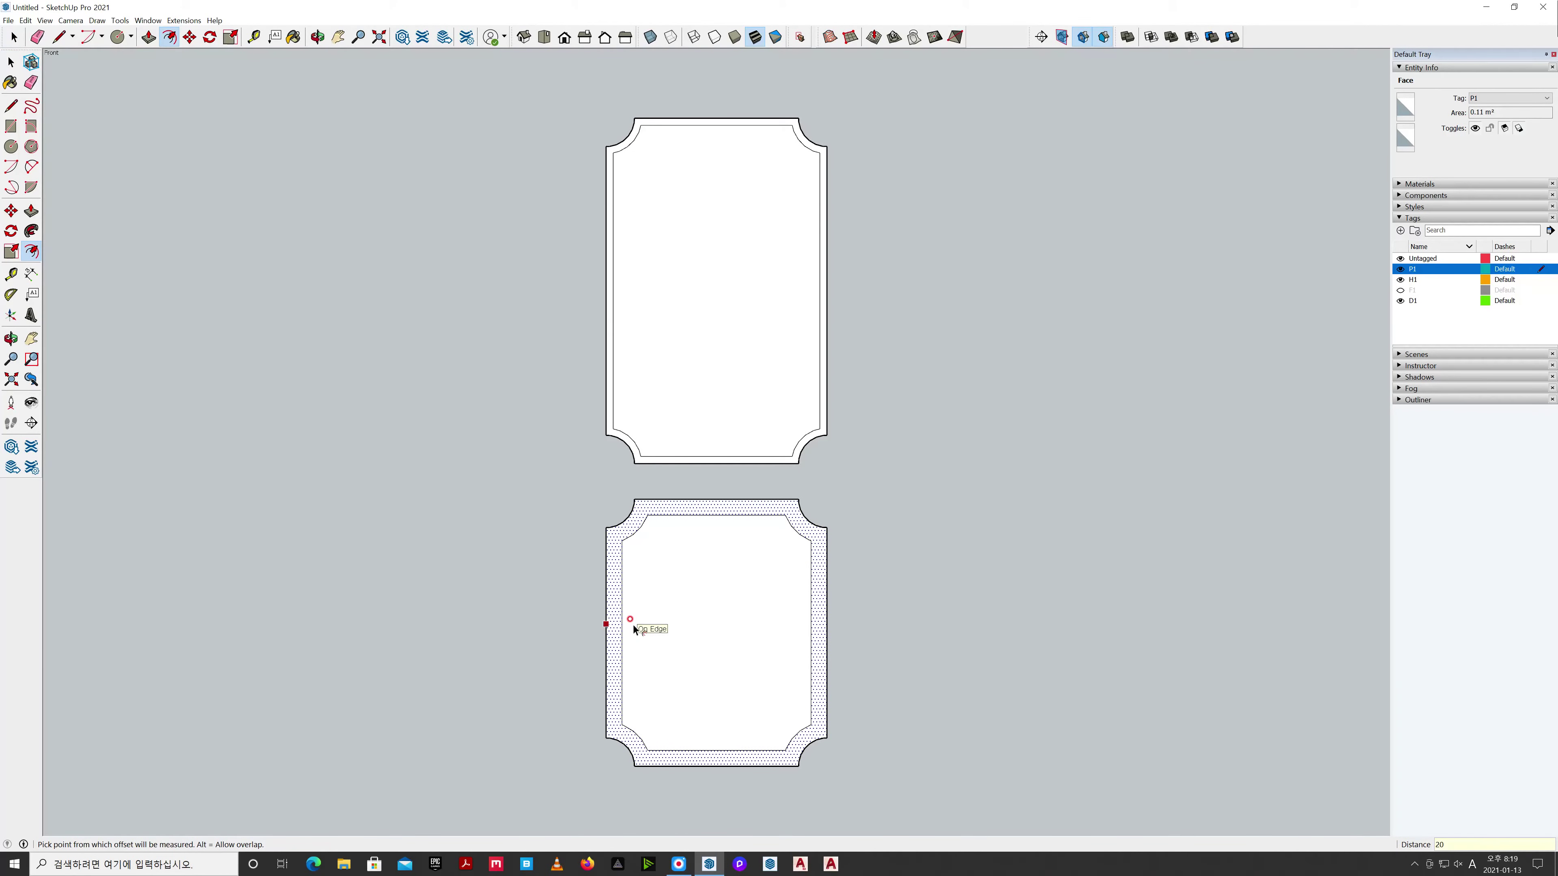
key(Return)
key(space)
Delete the inner faces of the lower and upper panels so only the moulding strips are left.
click(758, 612)
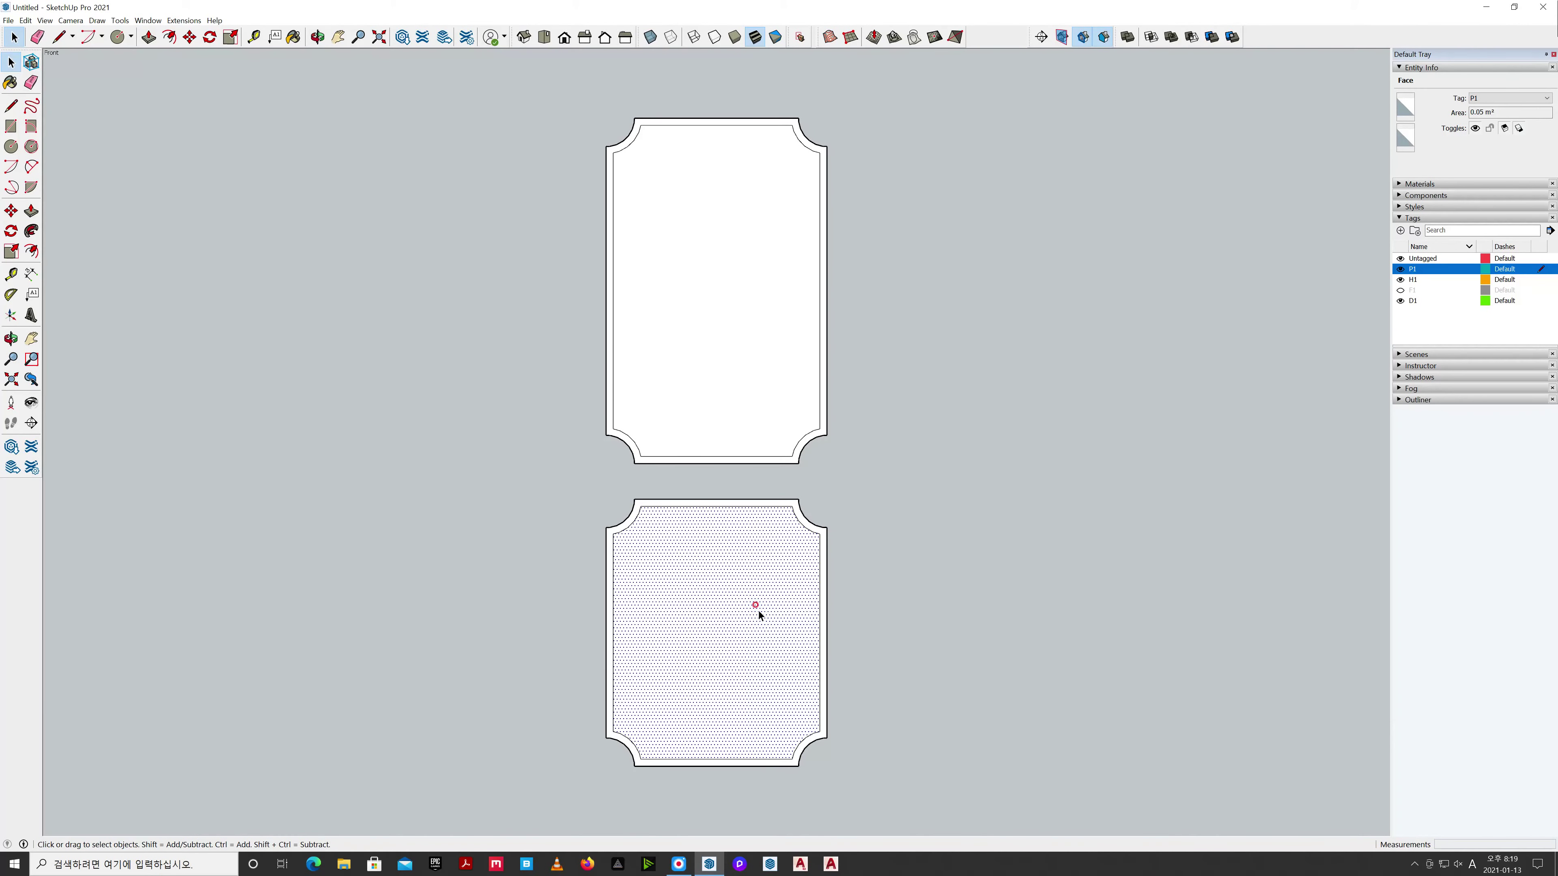
key(Delete)
click(732, 338)
key(Delete)
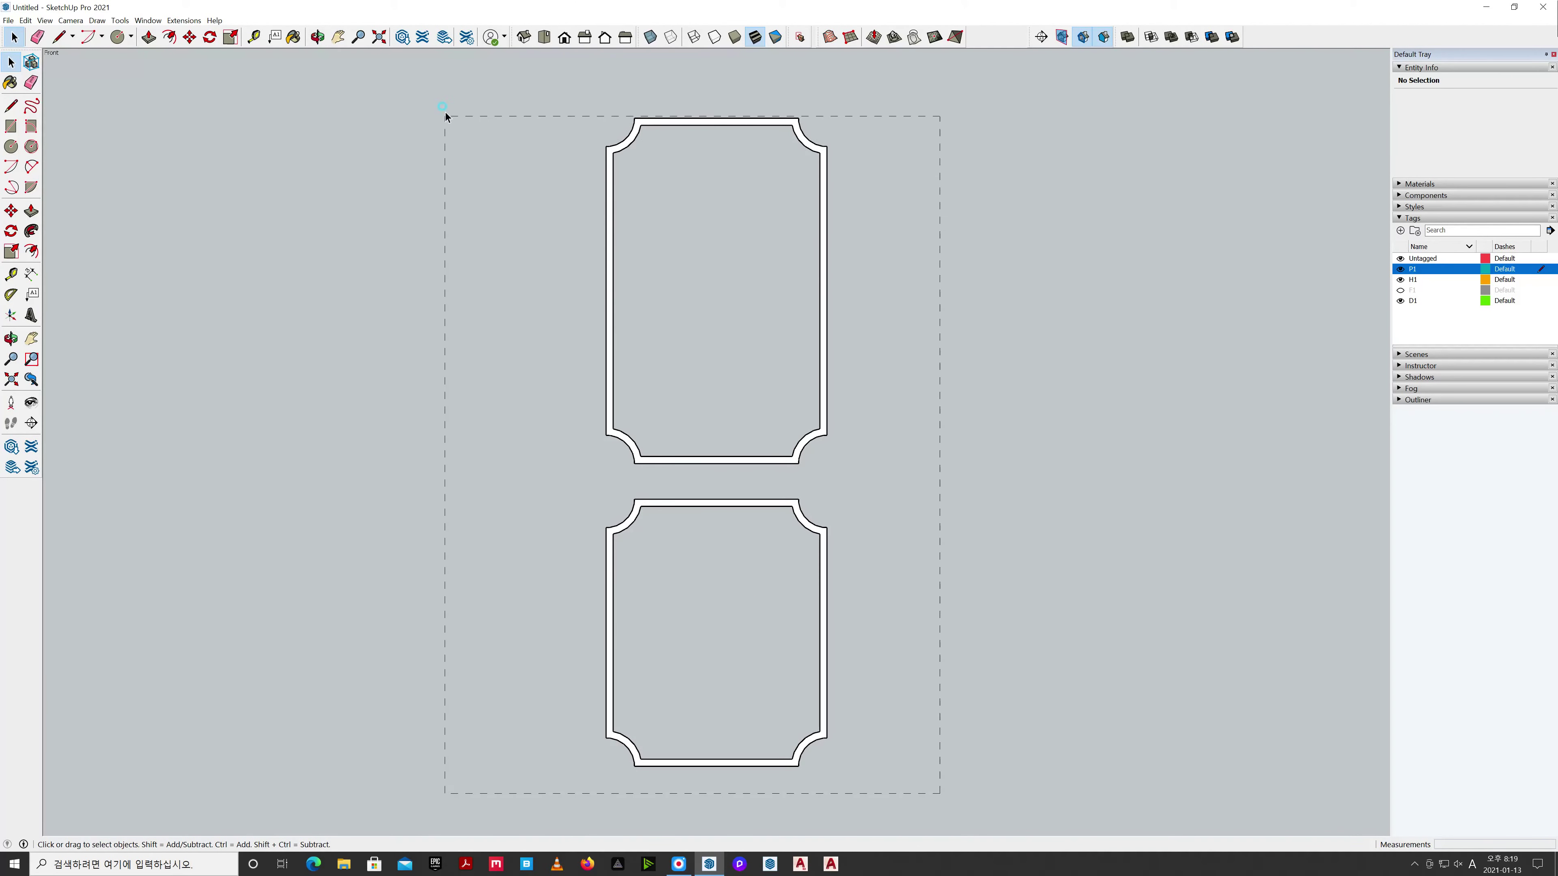
Select both panel moulding outlines and make them one group.
drag(448, 92, 448, 91)
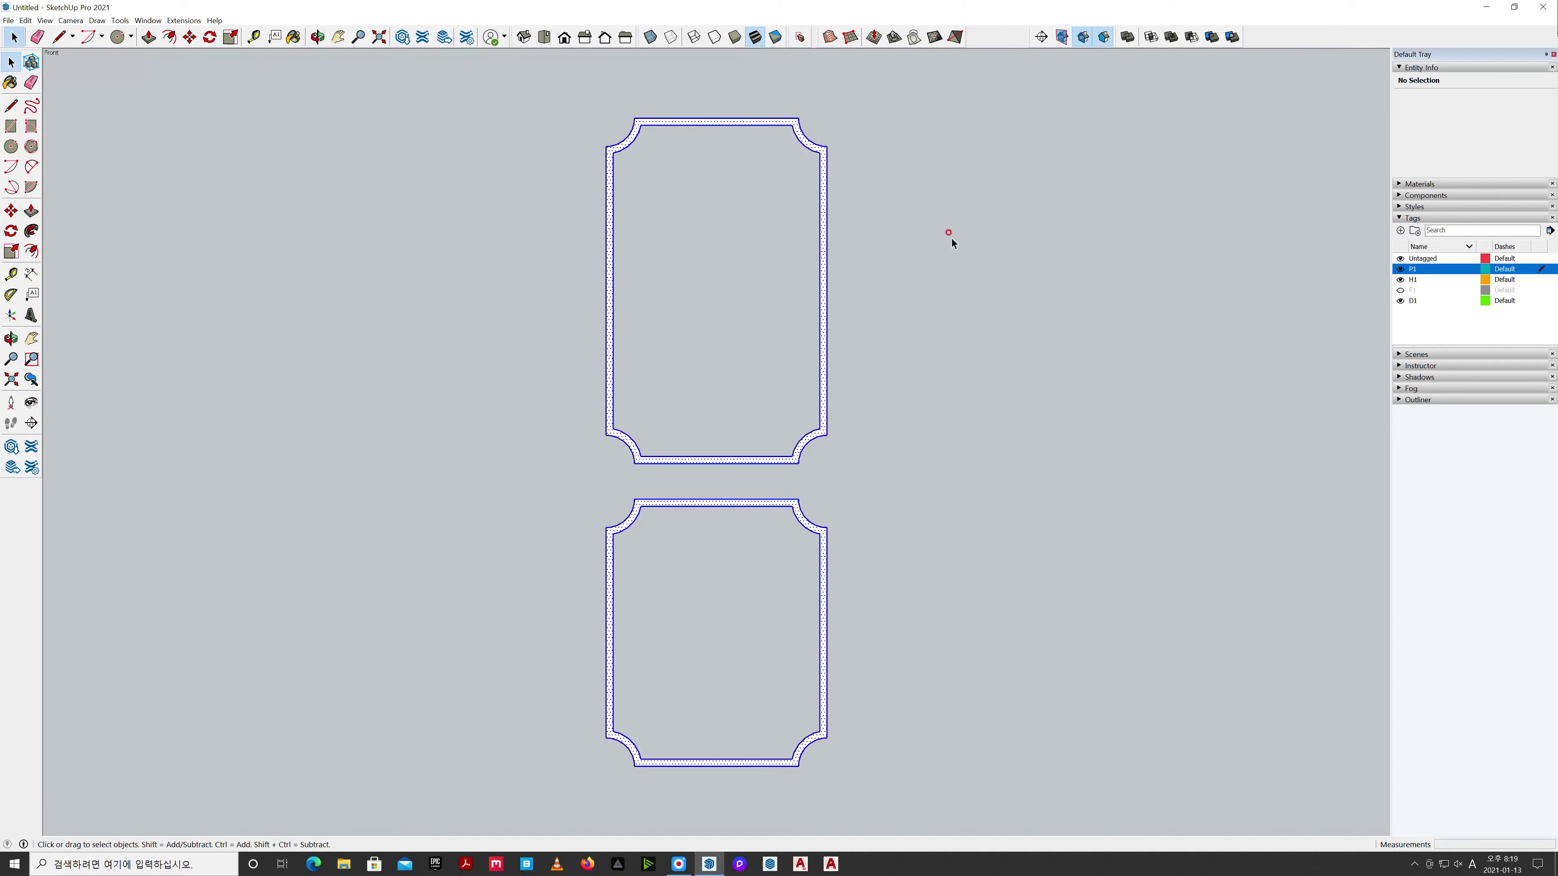
right_click(823, 354)
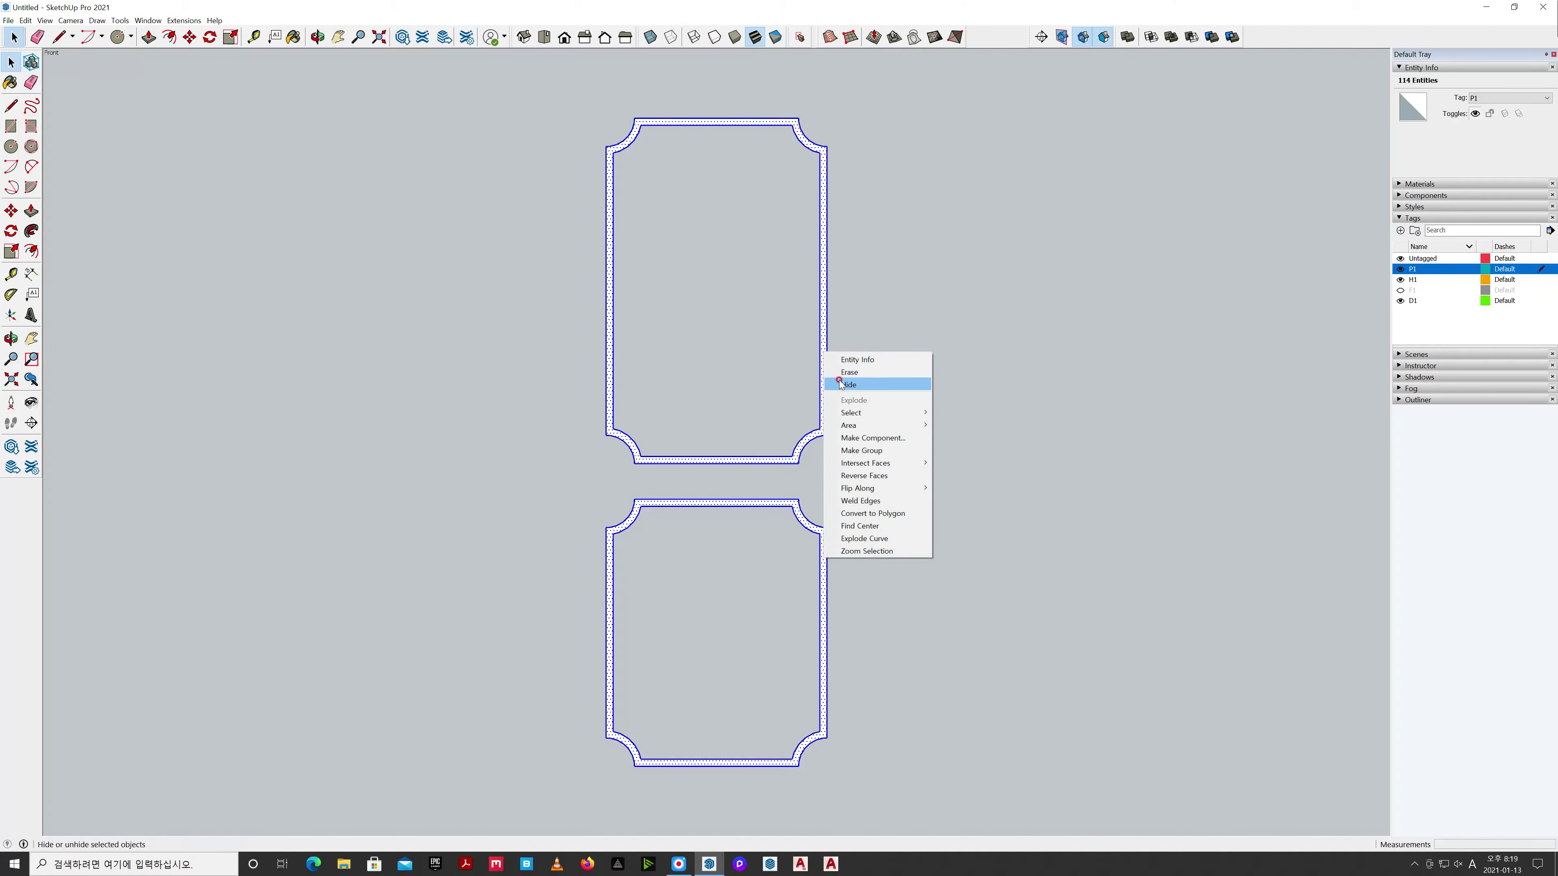
click(883, 457)
click(938, 451)
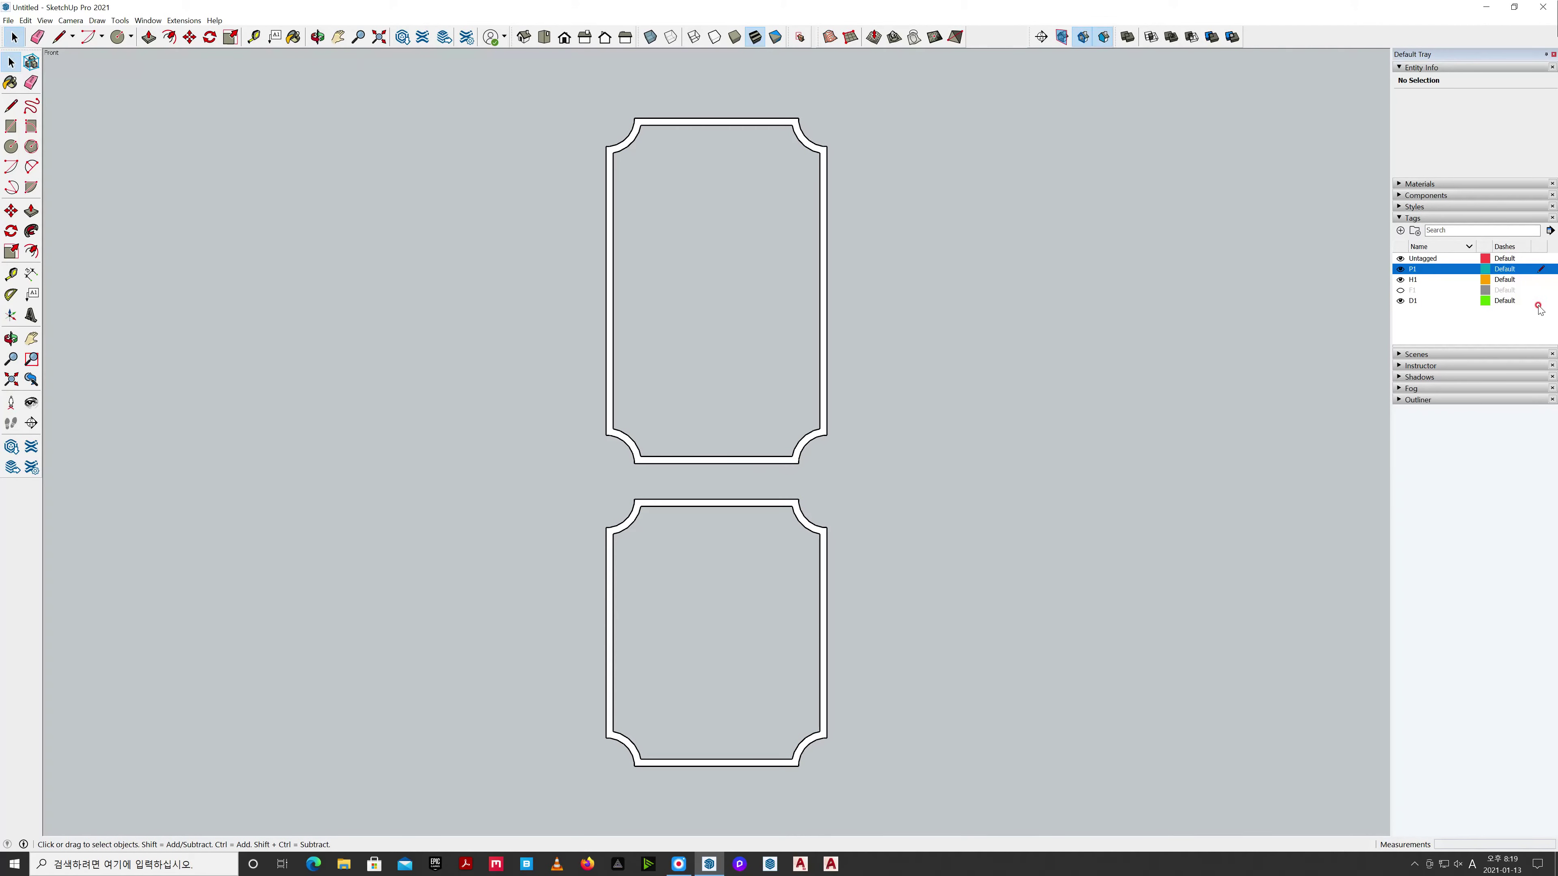
Display hidden objects, unhide the door group behind the mouldings, and turn on the visibility of tag F1.
click(1441, 301)
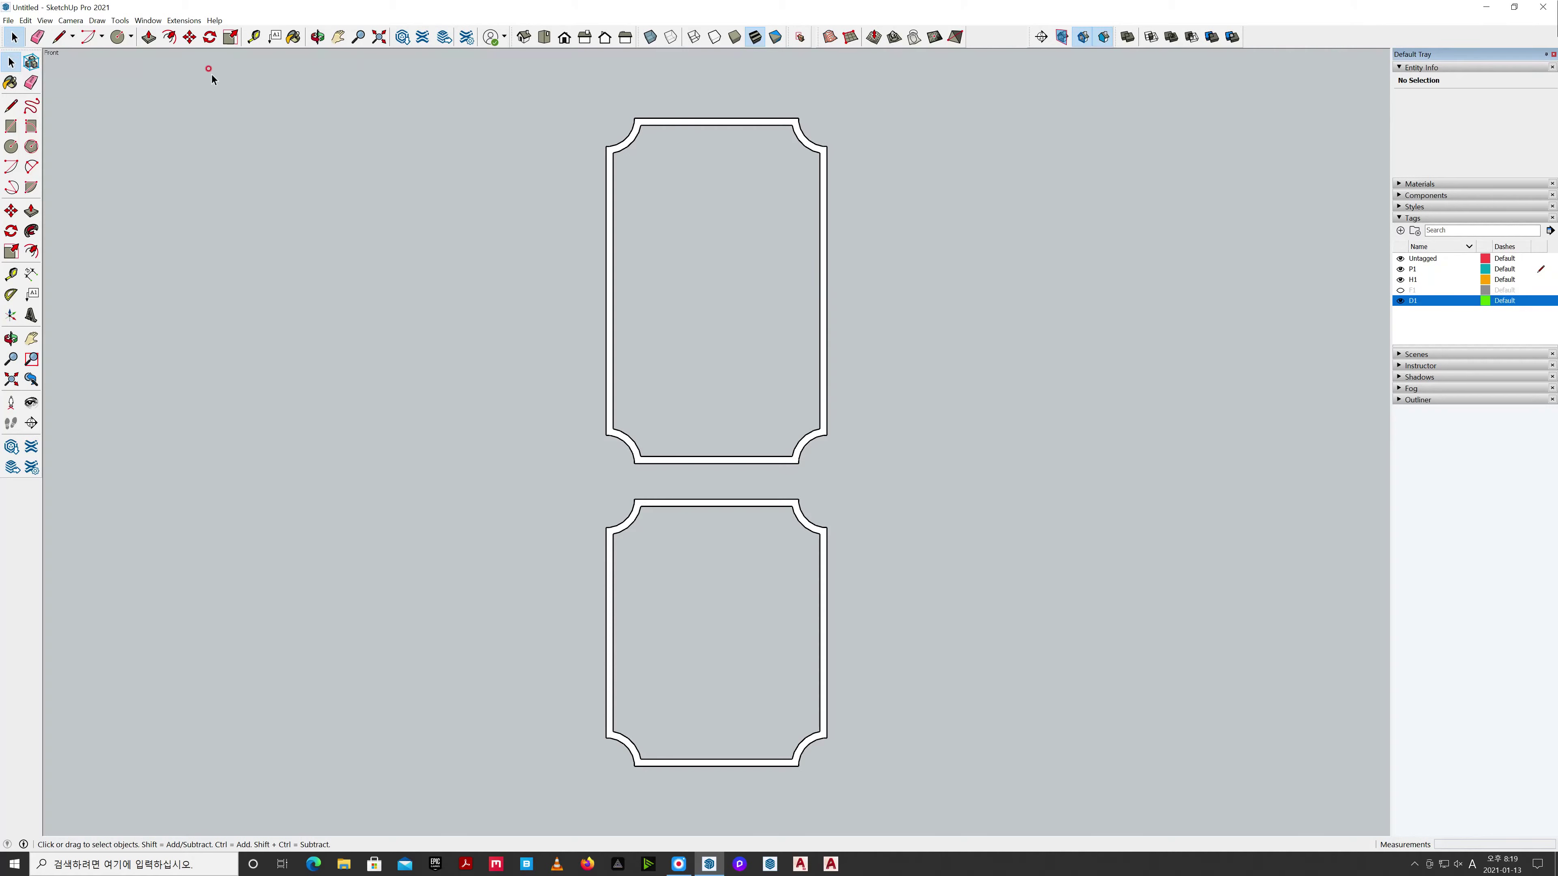
click(45, 21)
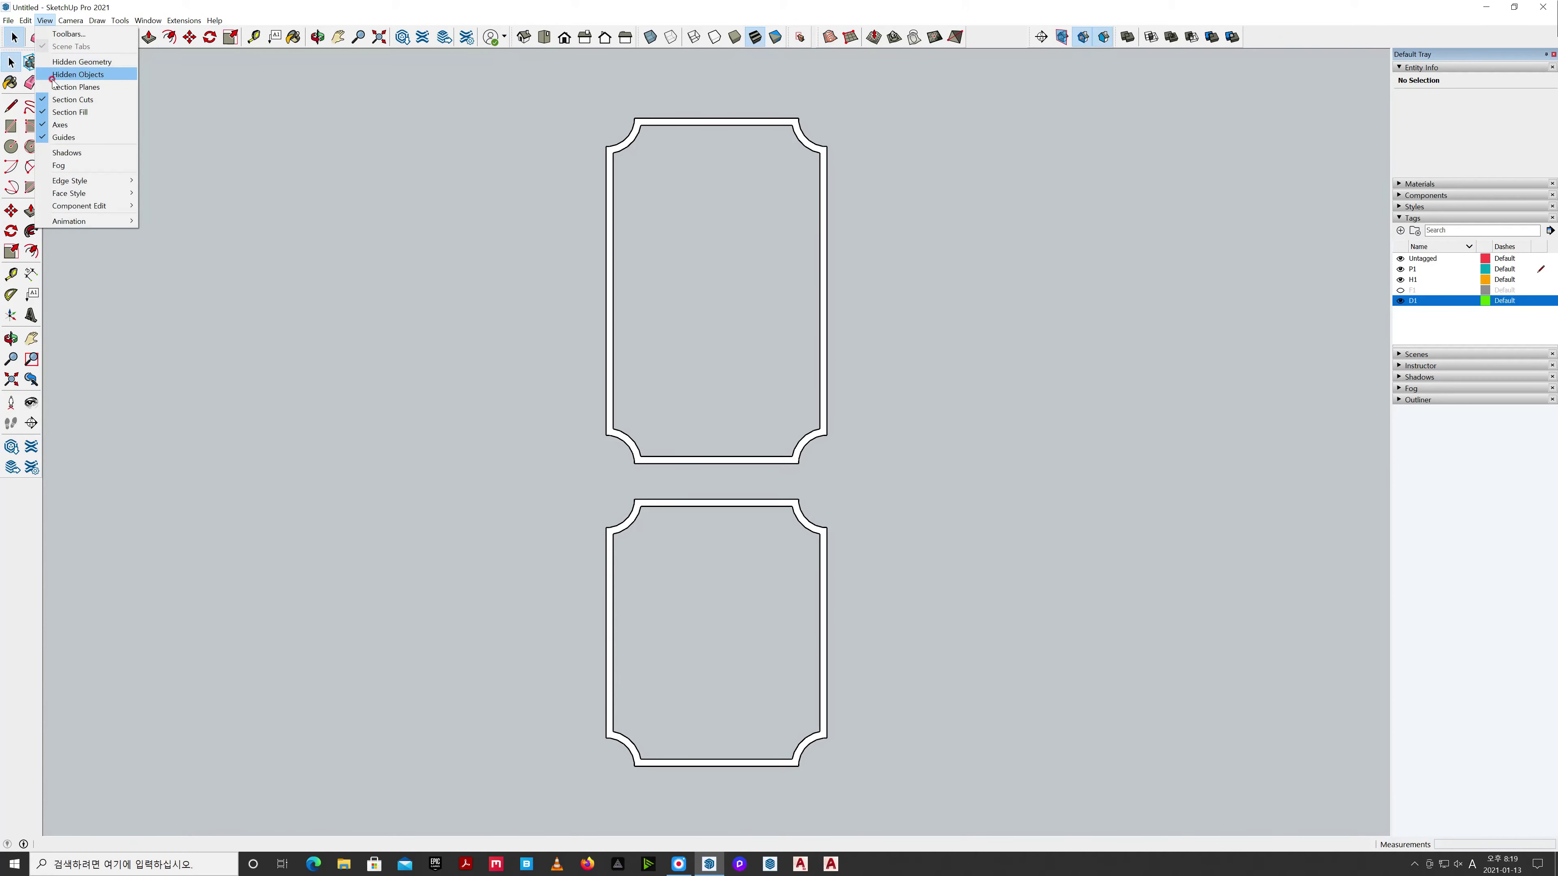
click(52, 76)
click(595, 318)
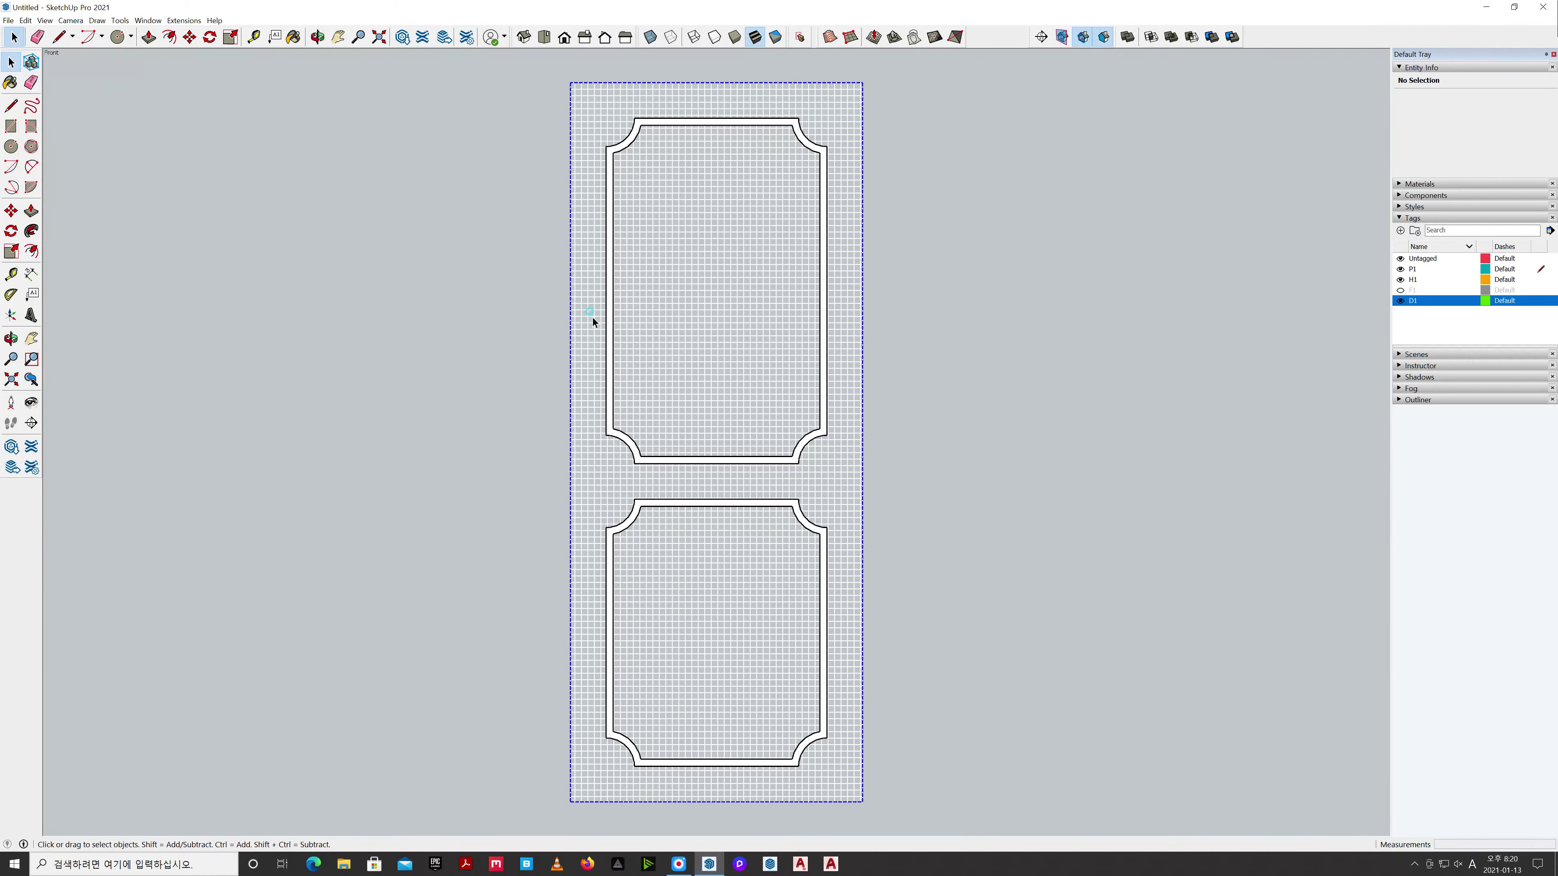
right_click(591, 317)
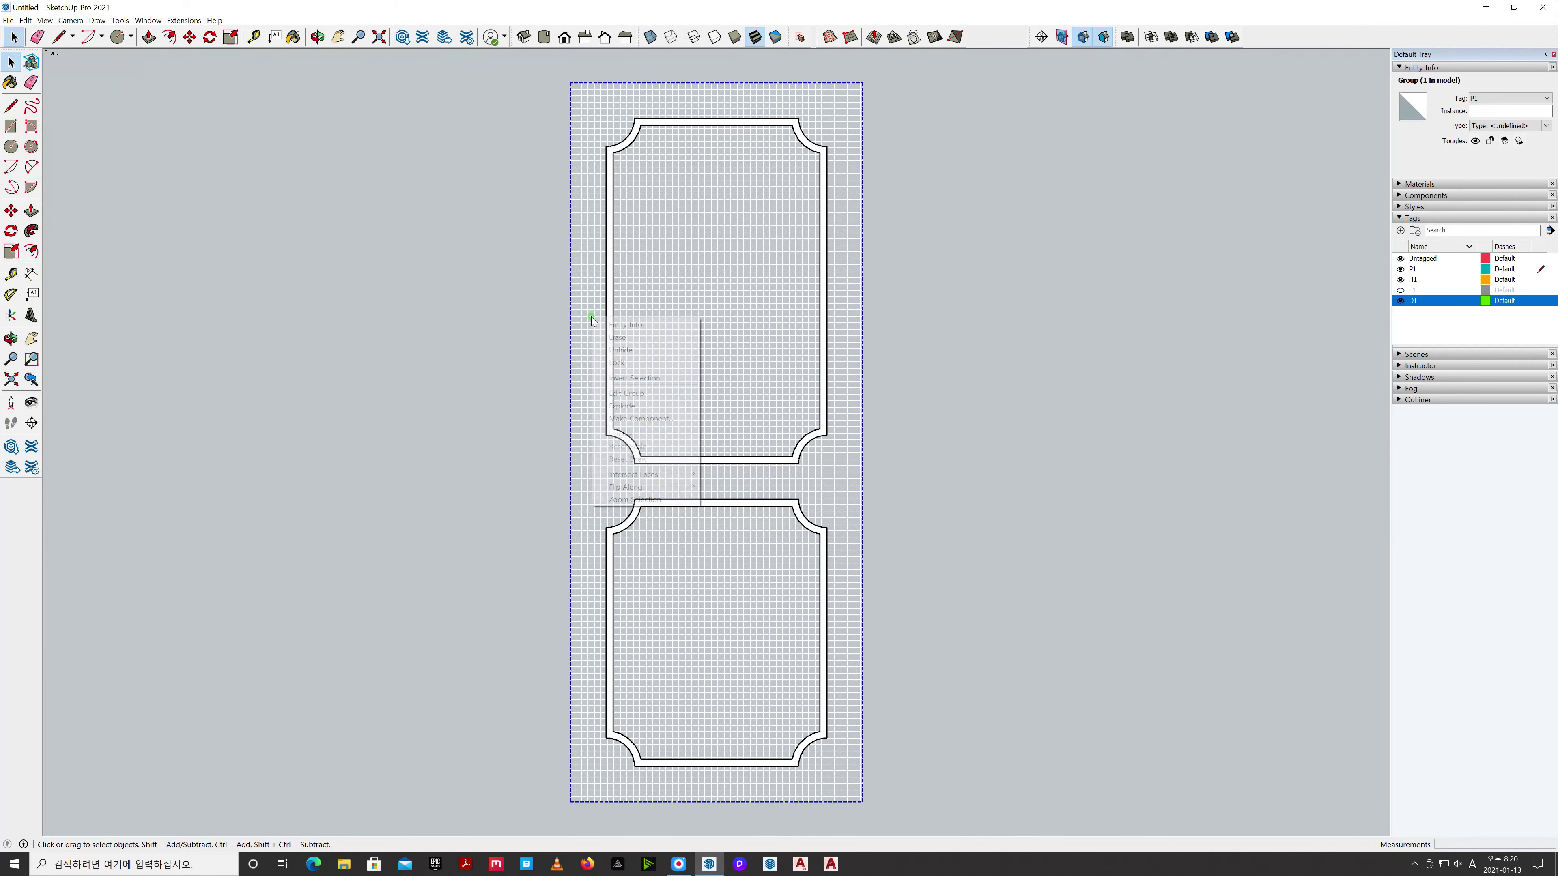
click(597, 348)
click(1033, 392)
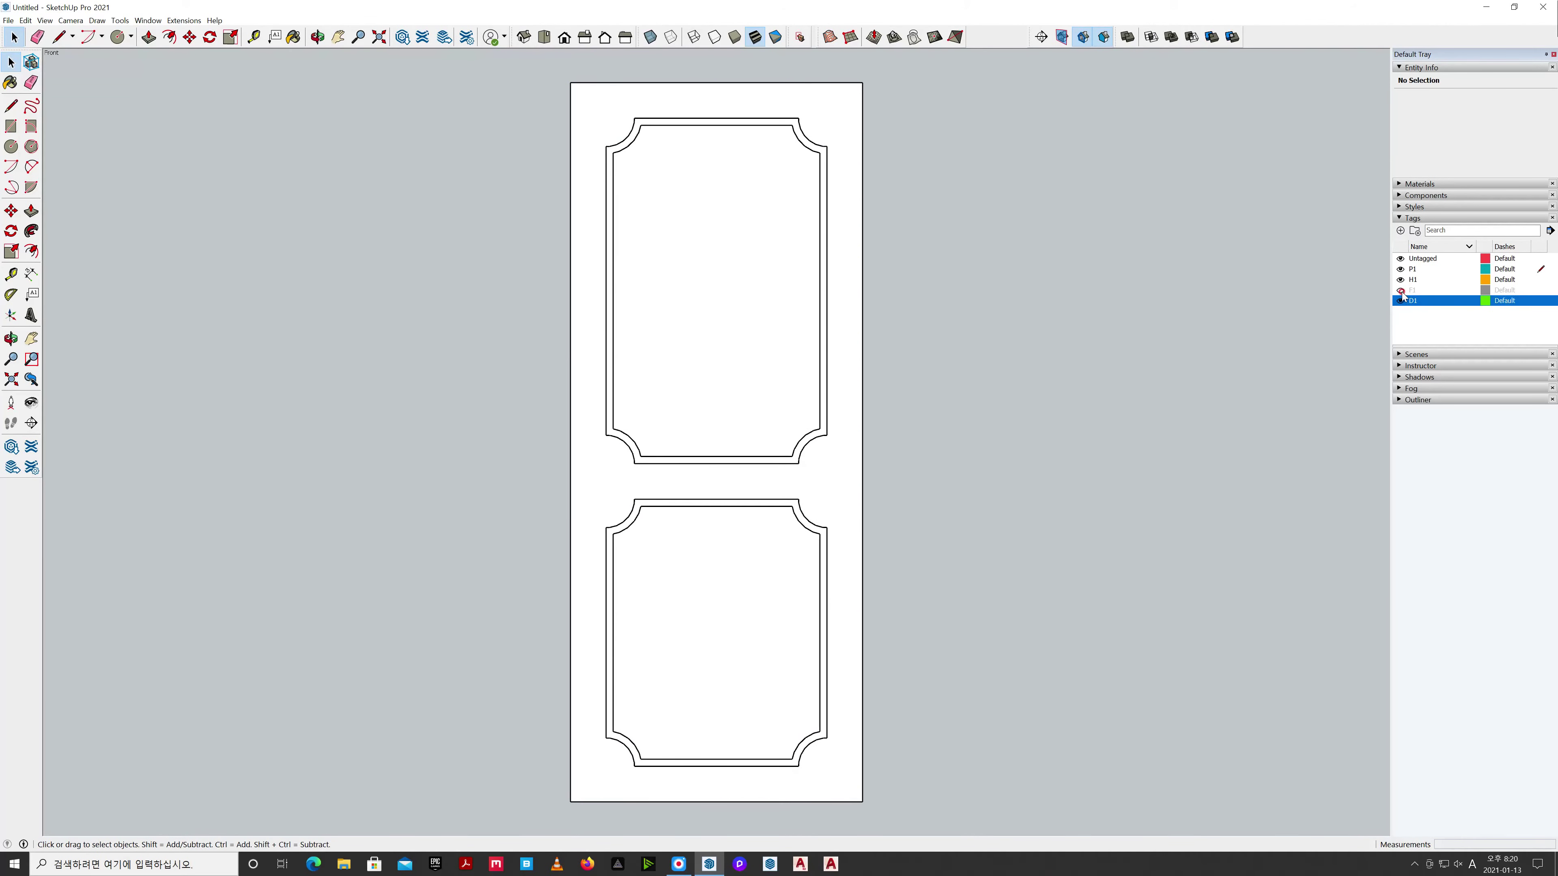
click(1400, 289)
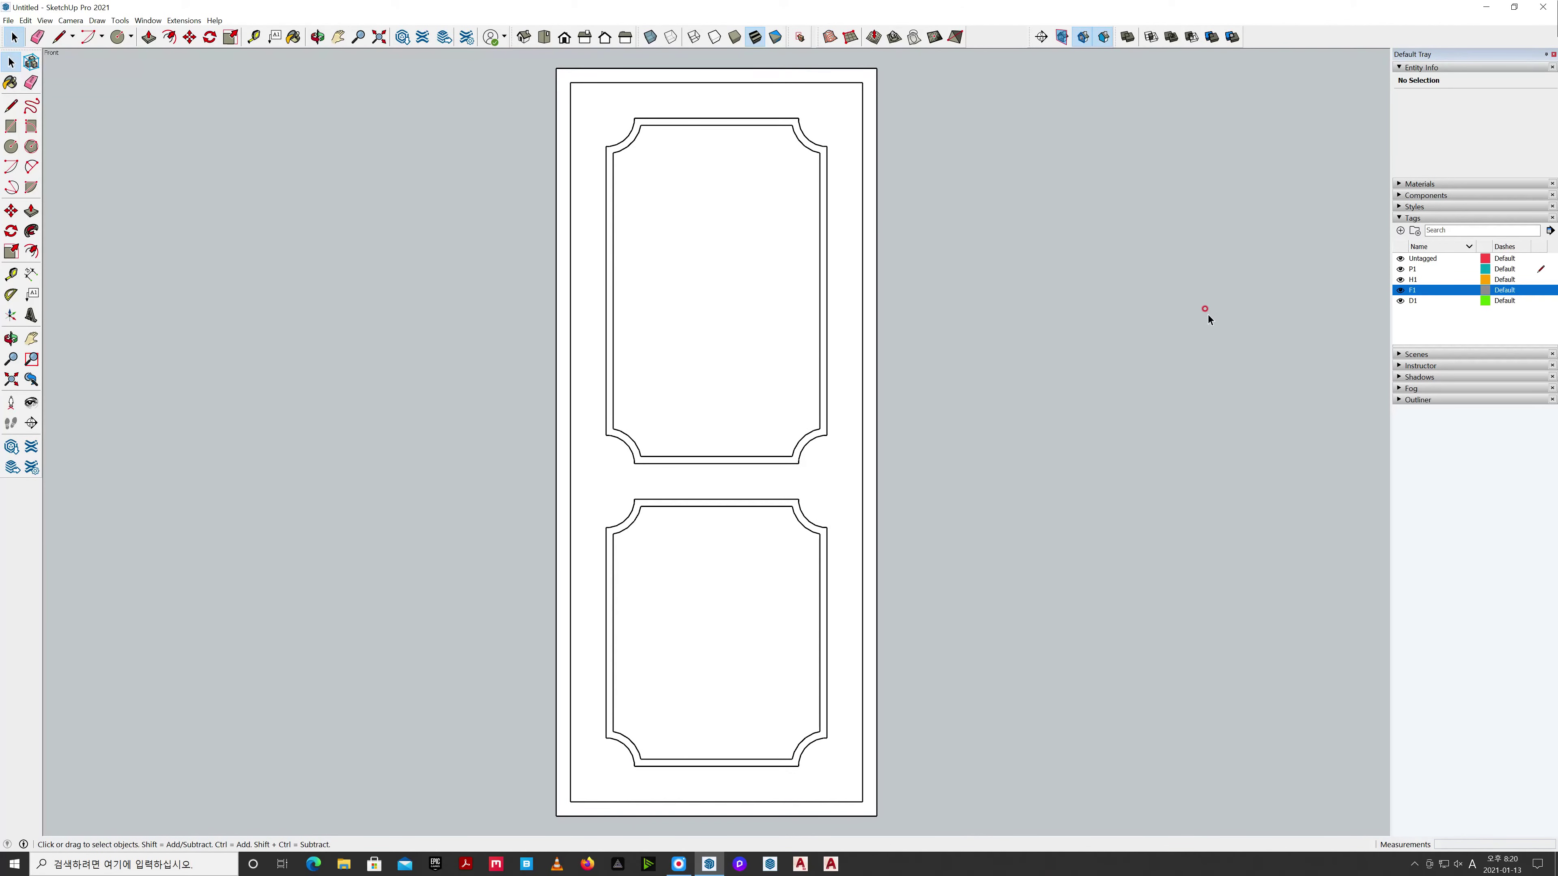
Switch the camera to perspective projection and show the door in isometric view.
click(71, 20)
click(86, 87)
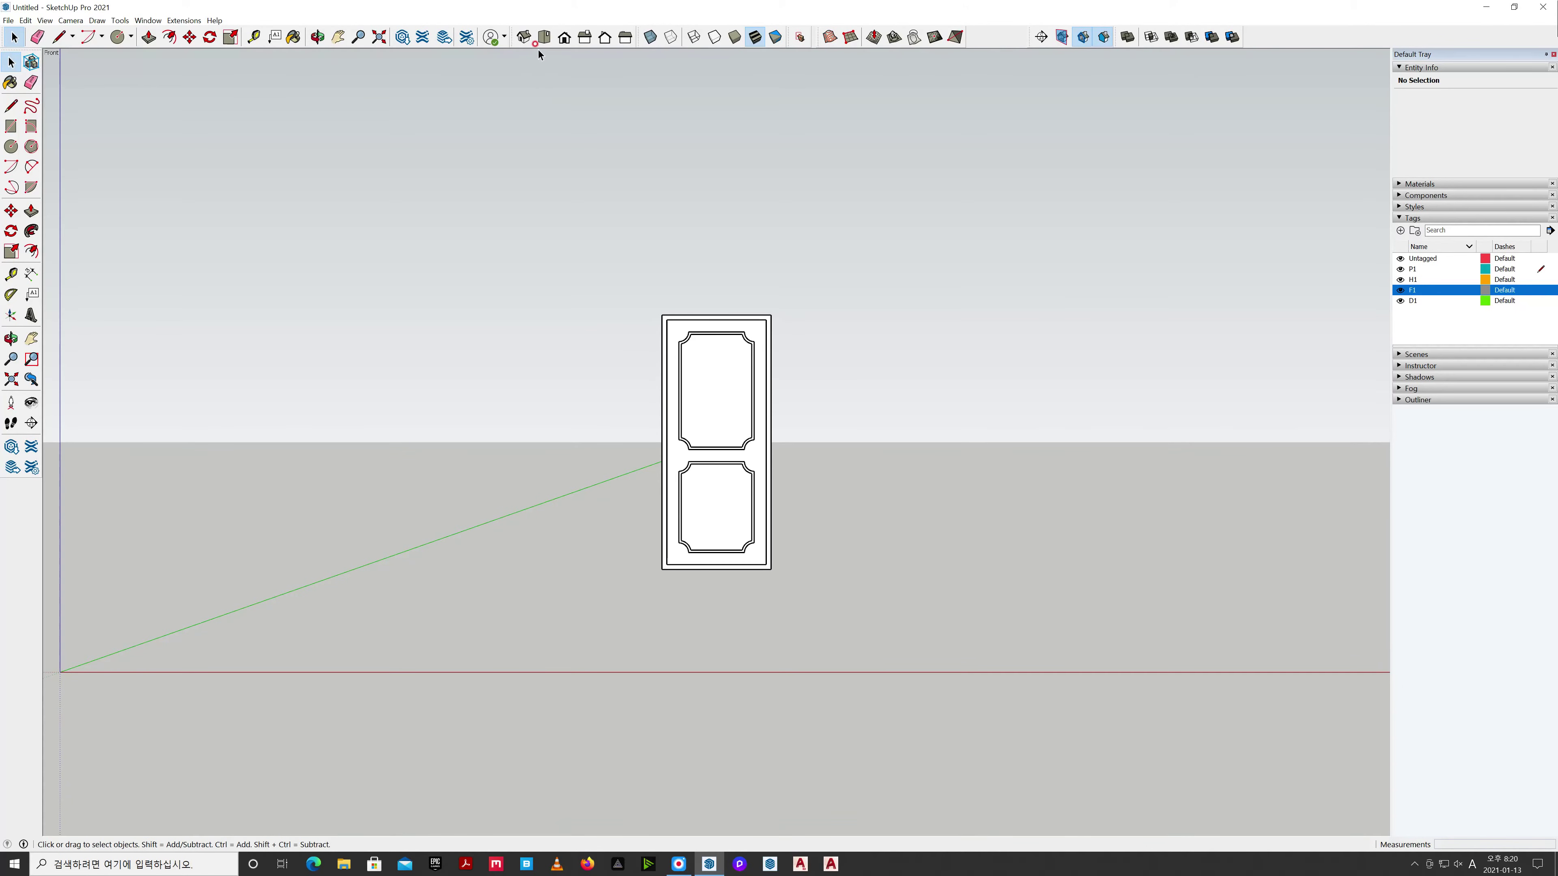
click(526, 38)
scroll(758, 426, up, 5)
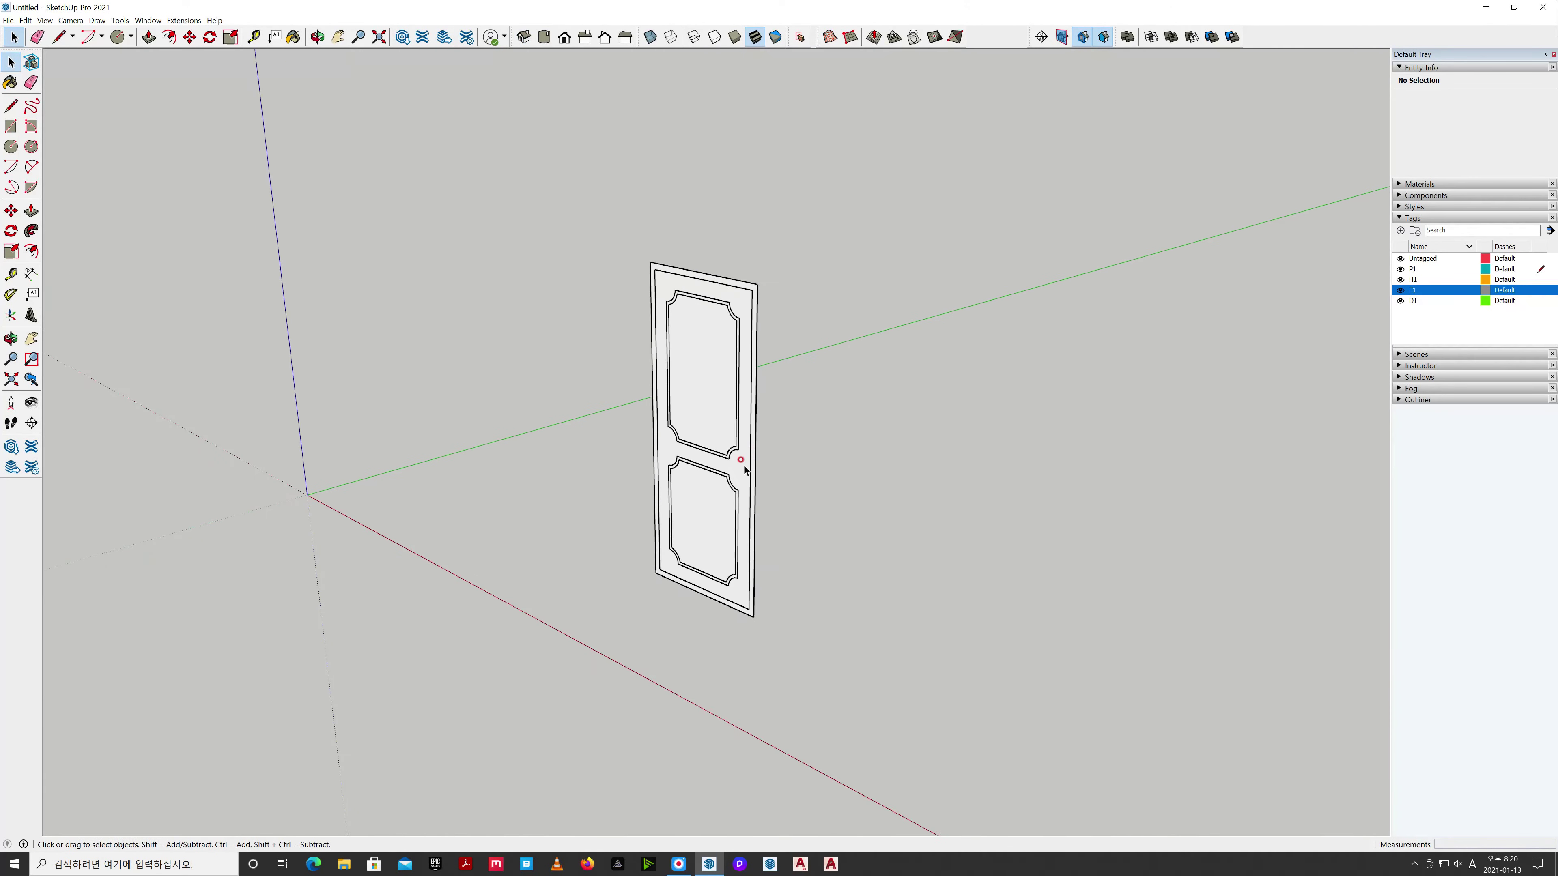
scroll(710, 459, up, 2)
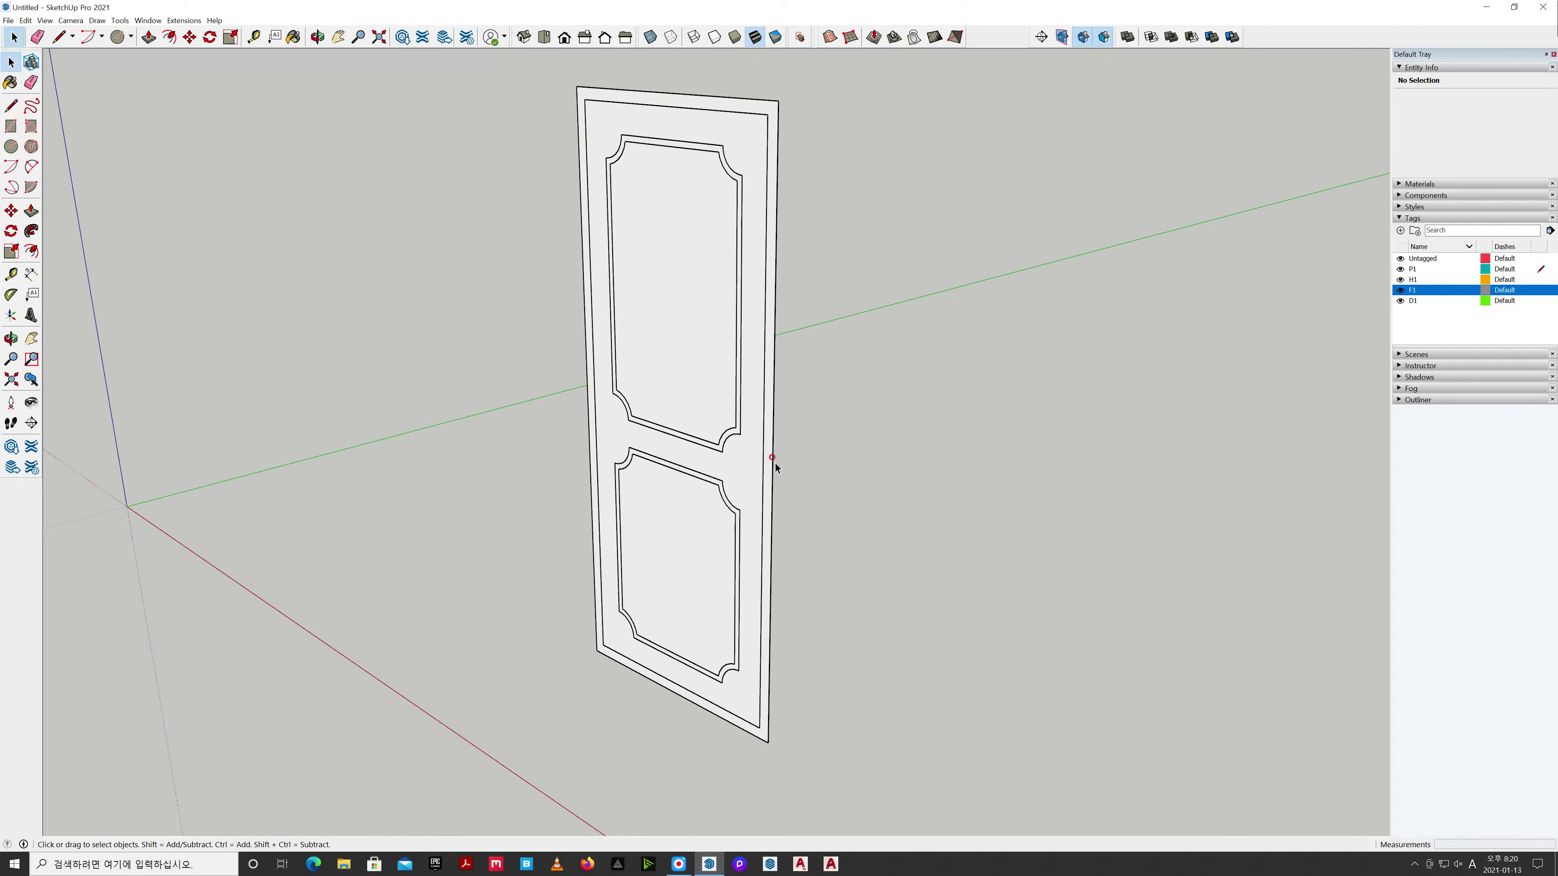
Open the door frame group and Push/Pull its front face 250 mm to give the frame its depth.
double_click(769, 470)
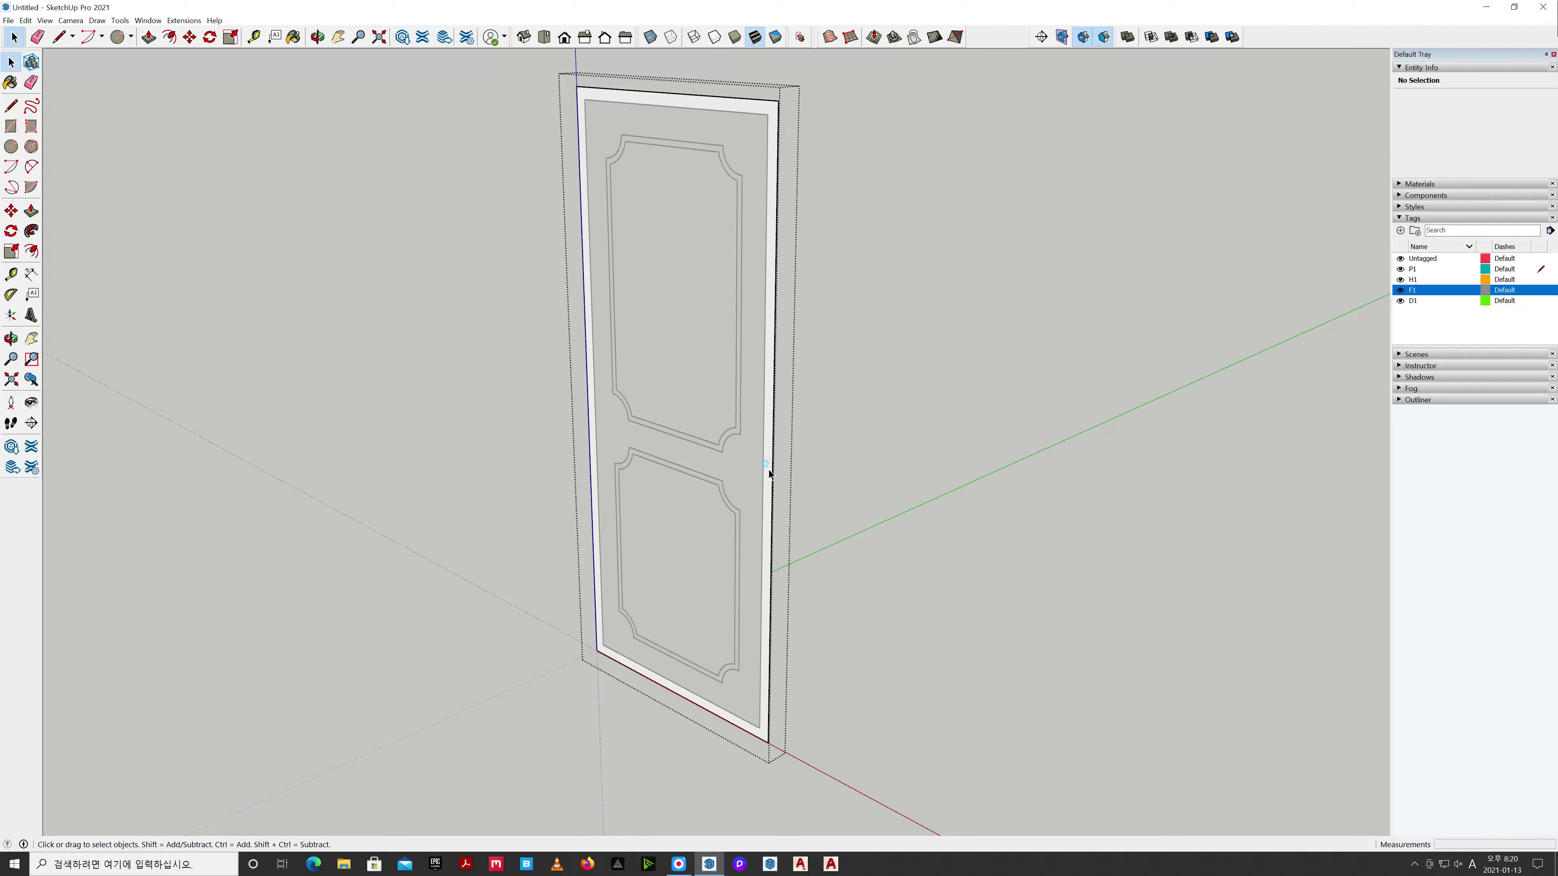
click(768, 470)
key(p)
click(768, 473)
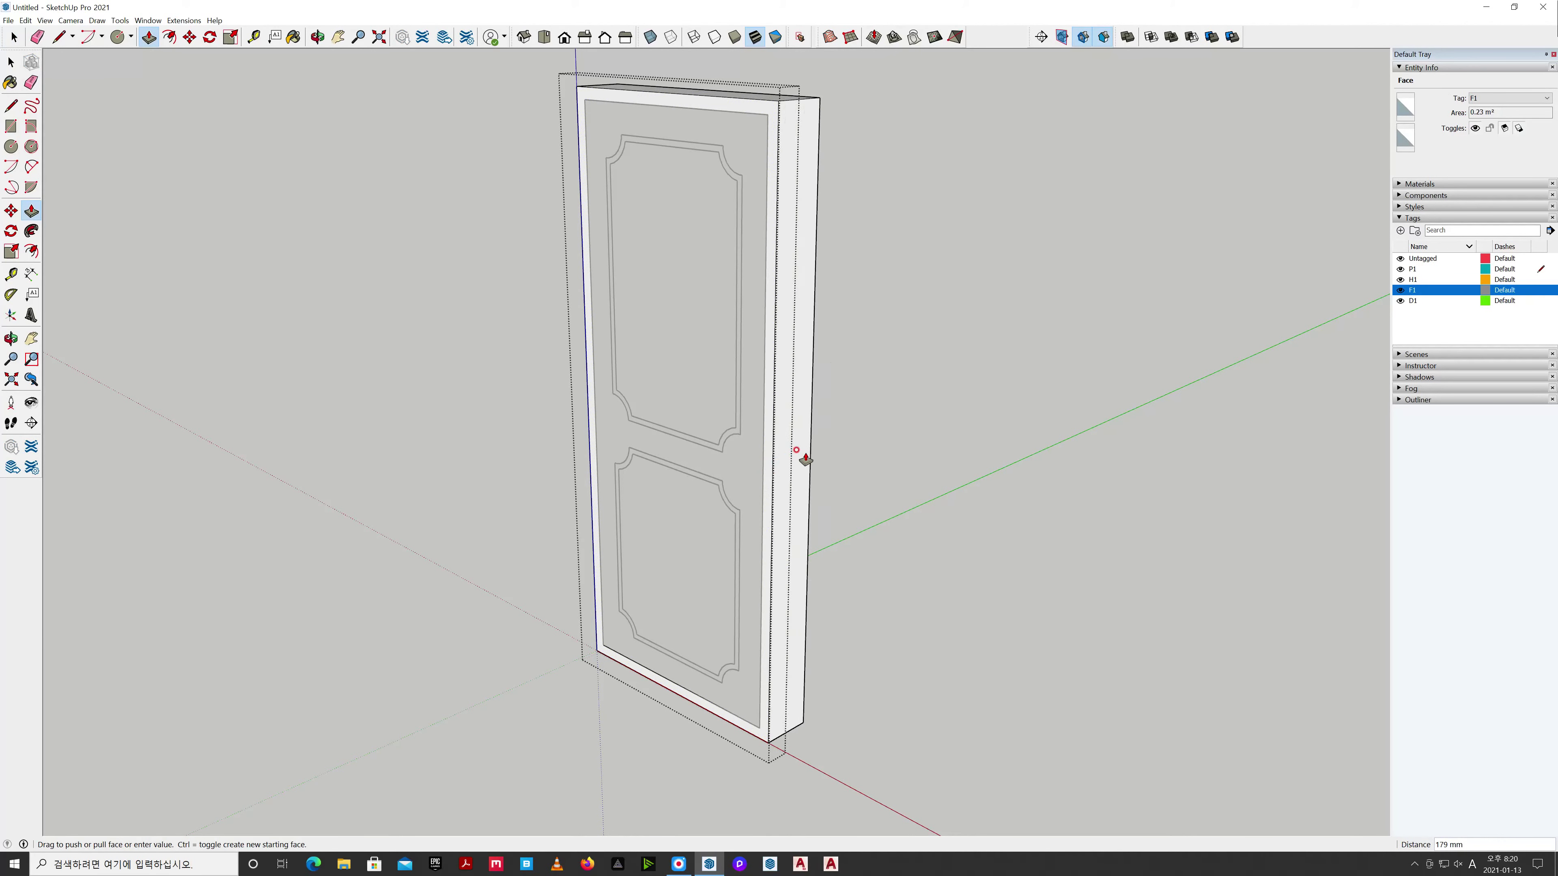
click(805, 459)
text(25)
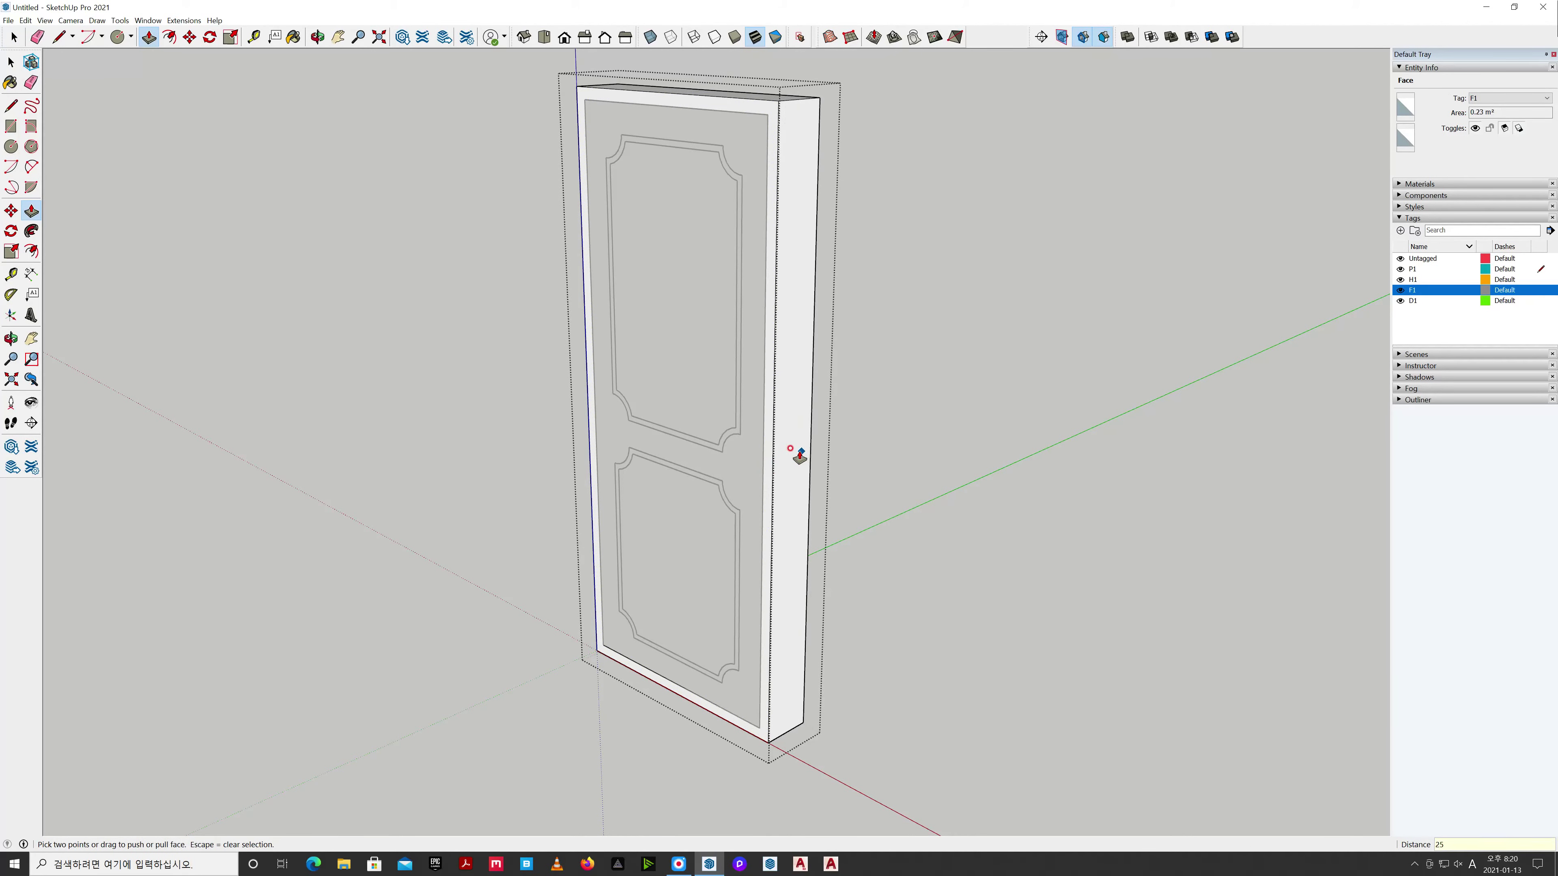
text(0)
key(Return)
key(space)
click(974, 471)
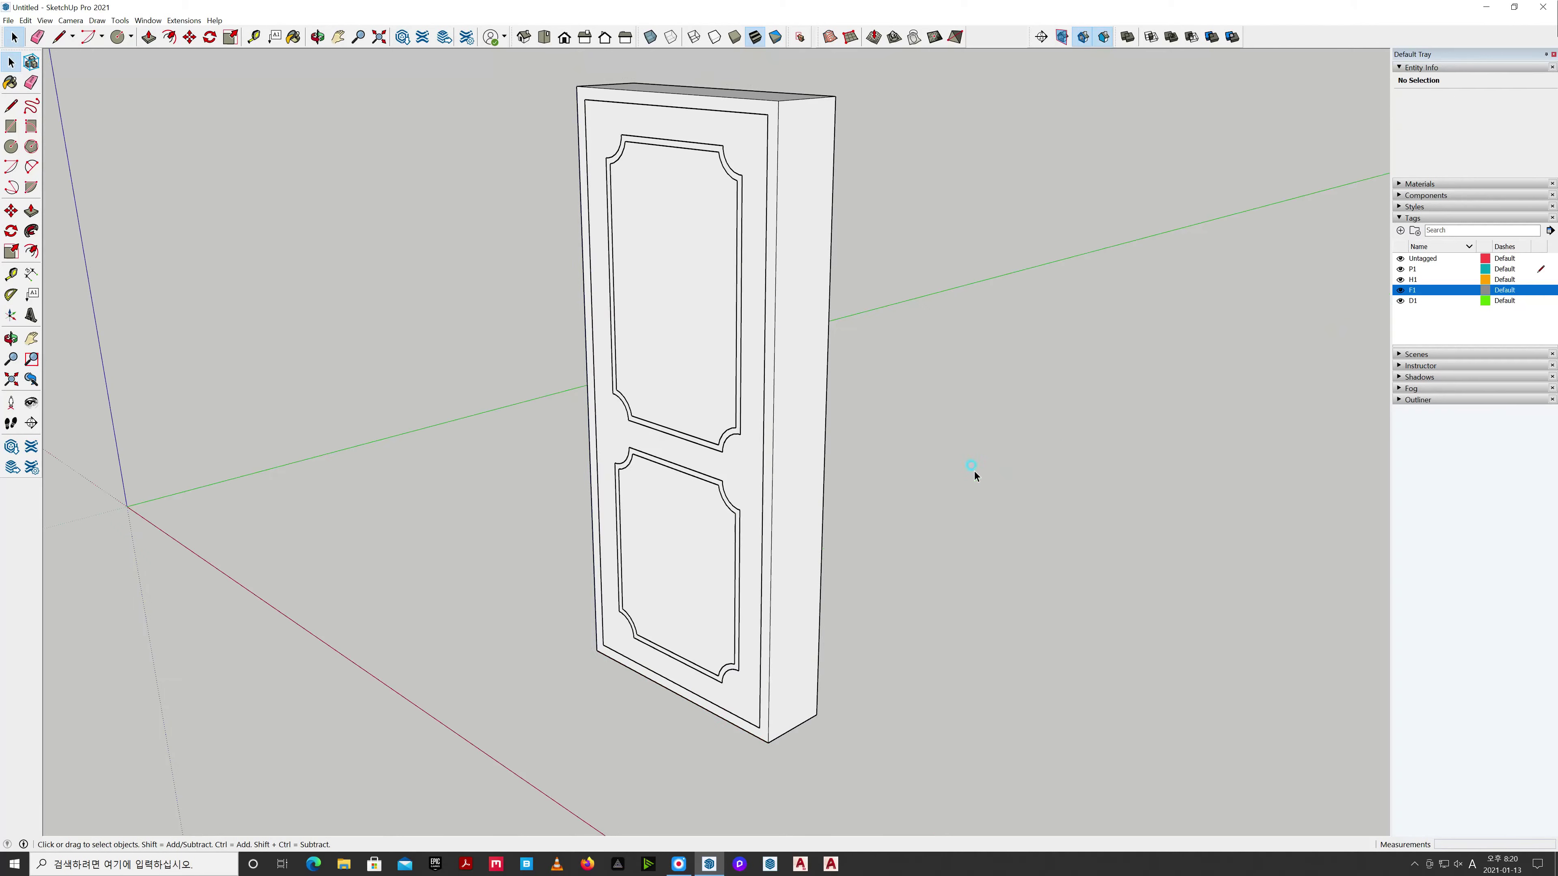
Open the door leaf group inside the frame and Push/Pull its face to a thickness of 40 mm.
click(755, 464)
double_click(754, 465)
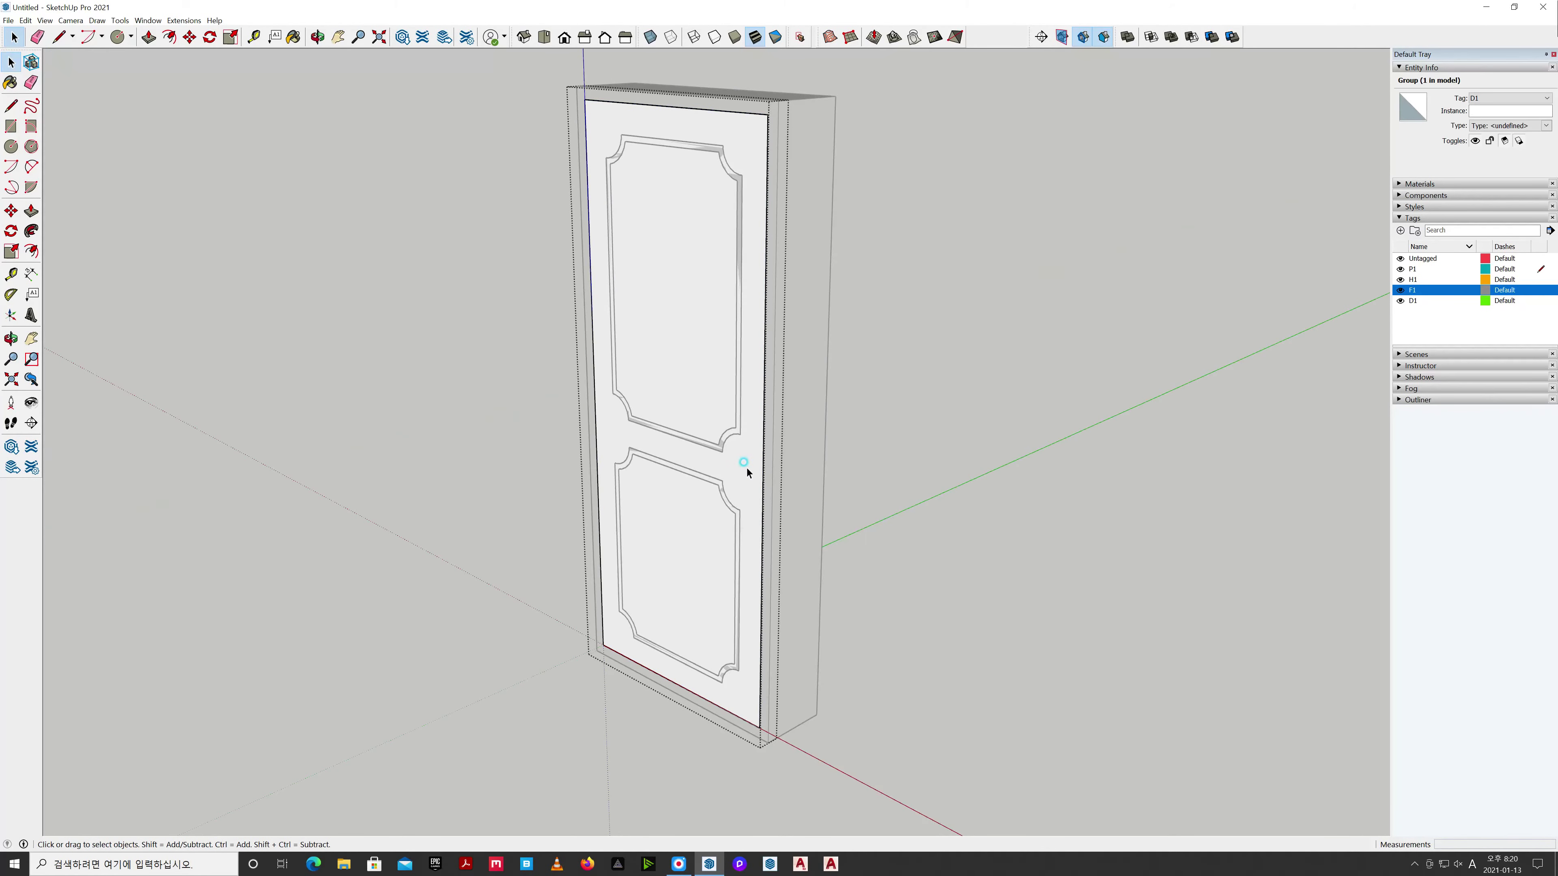
click(745, 468)
key(p)
click(746, 467)
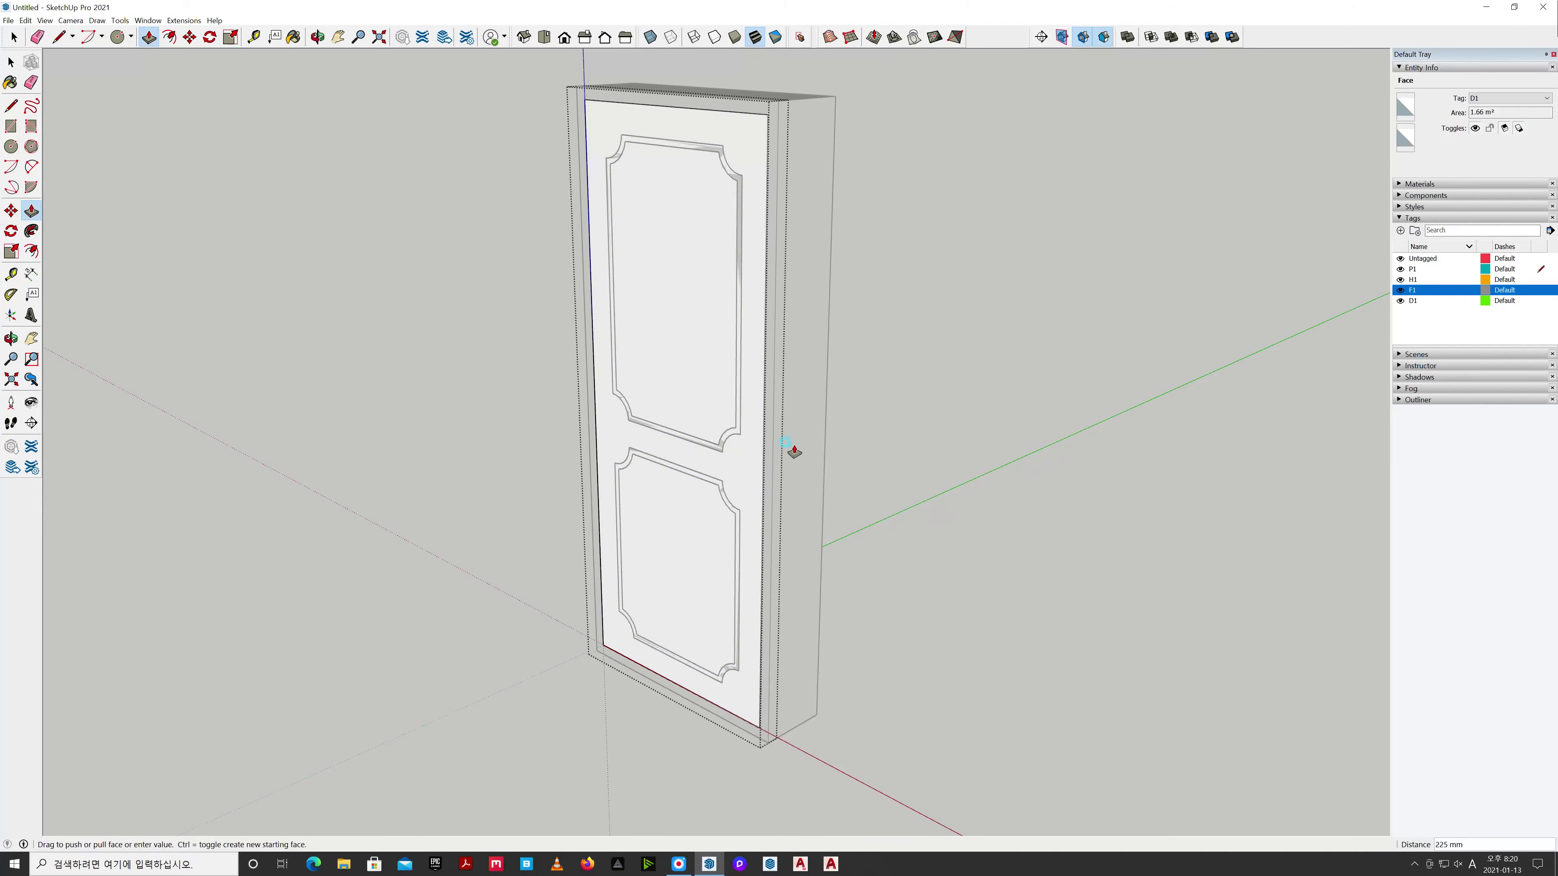
text(4)
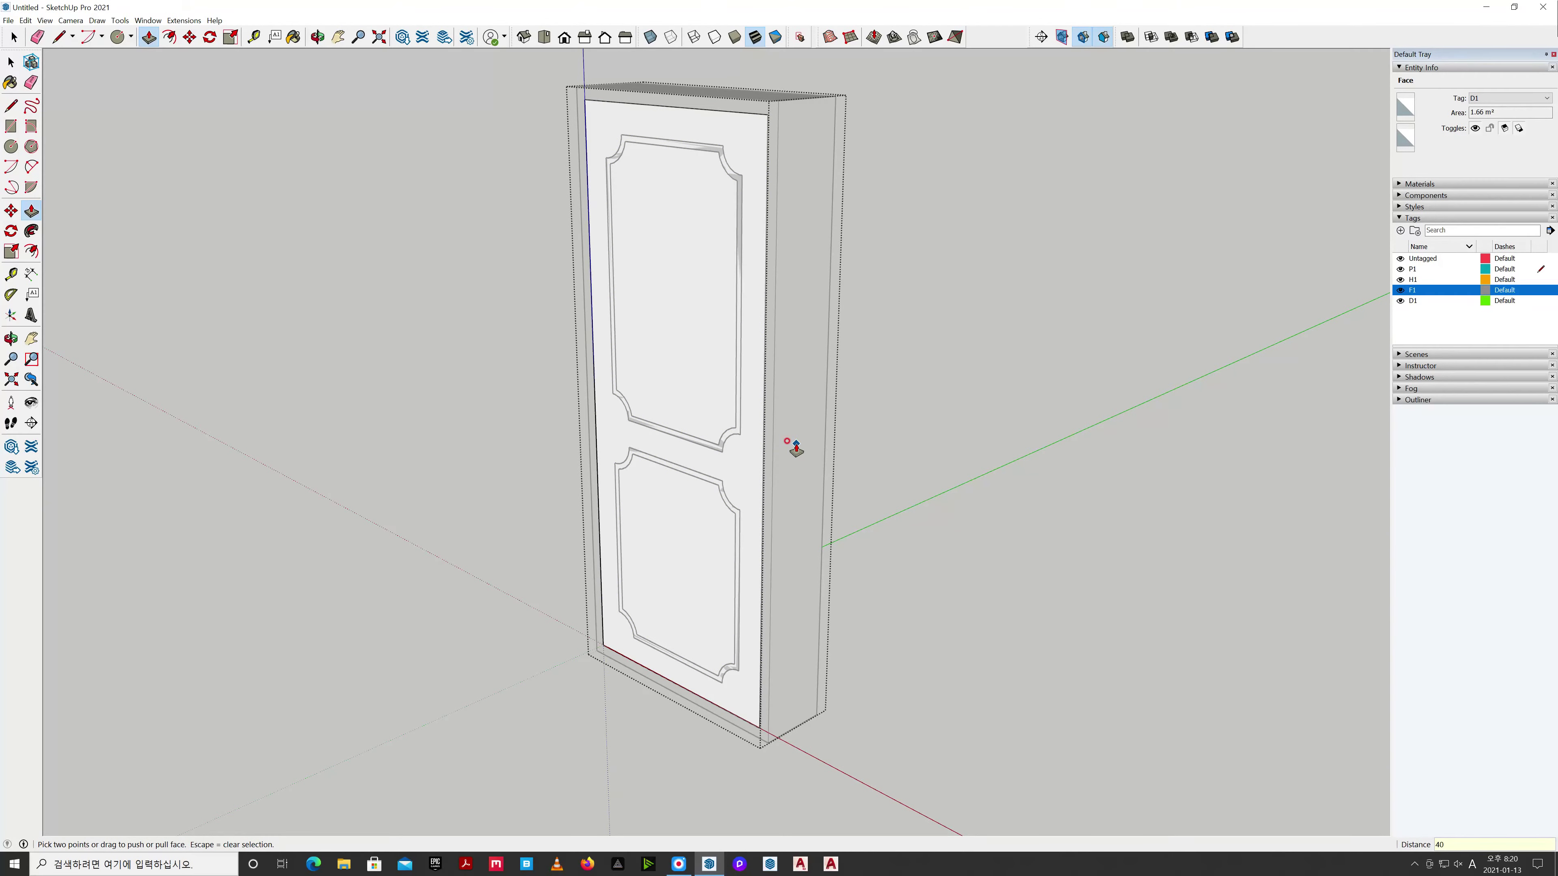
text(0)
key(Return)
key(space)
click(880, 448)
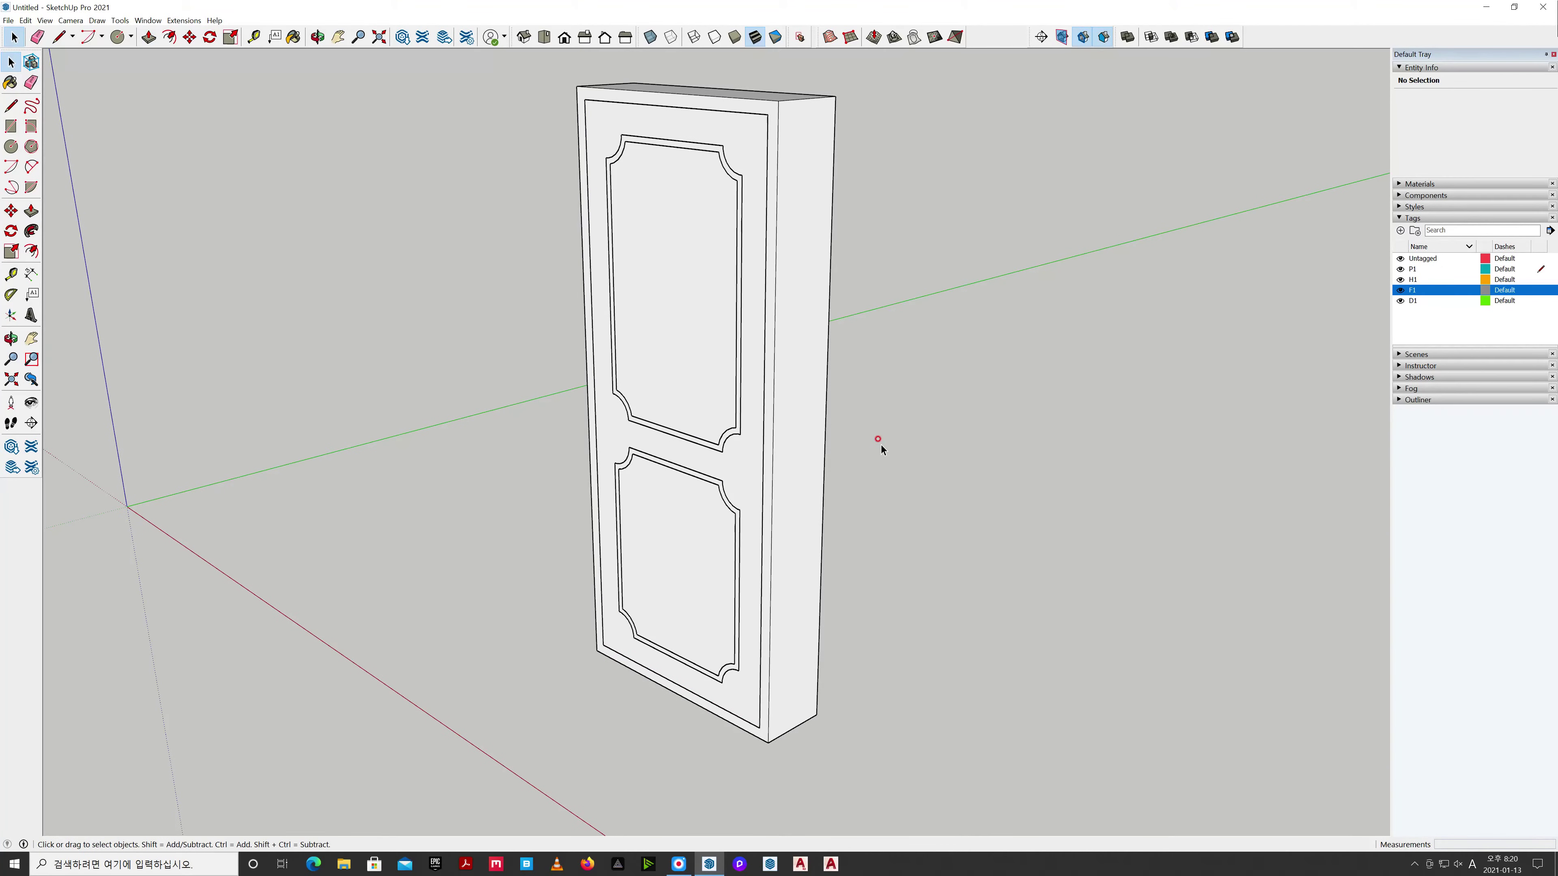
Examine the door leaf's depth inside the frame in wireframe and with back edges, including a right-side view in parallel projection.
click(695, 37)
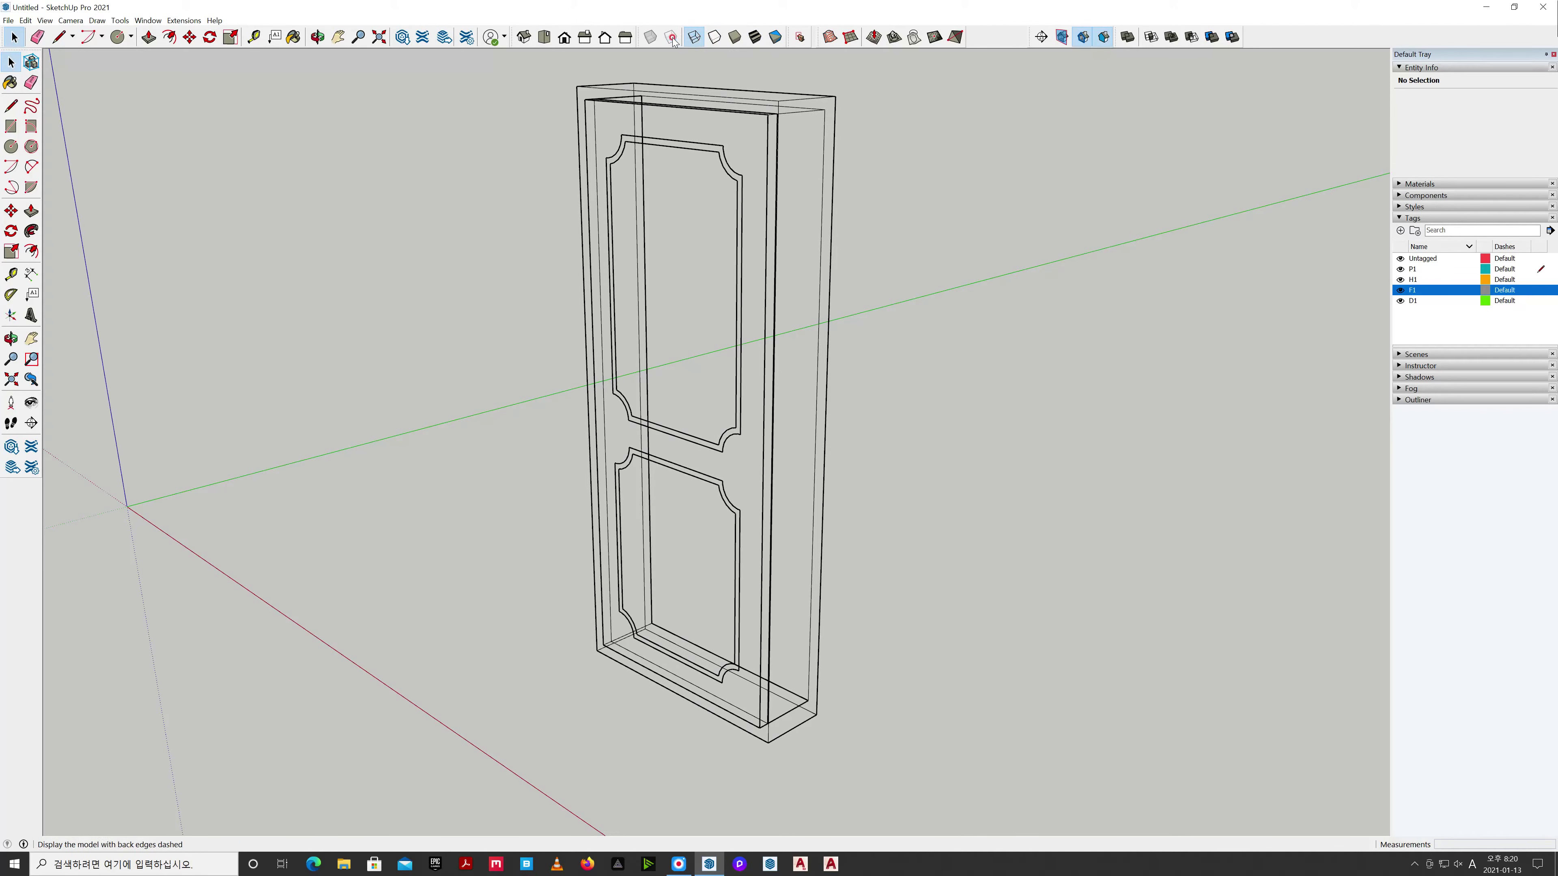
click(755, 37)
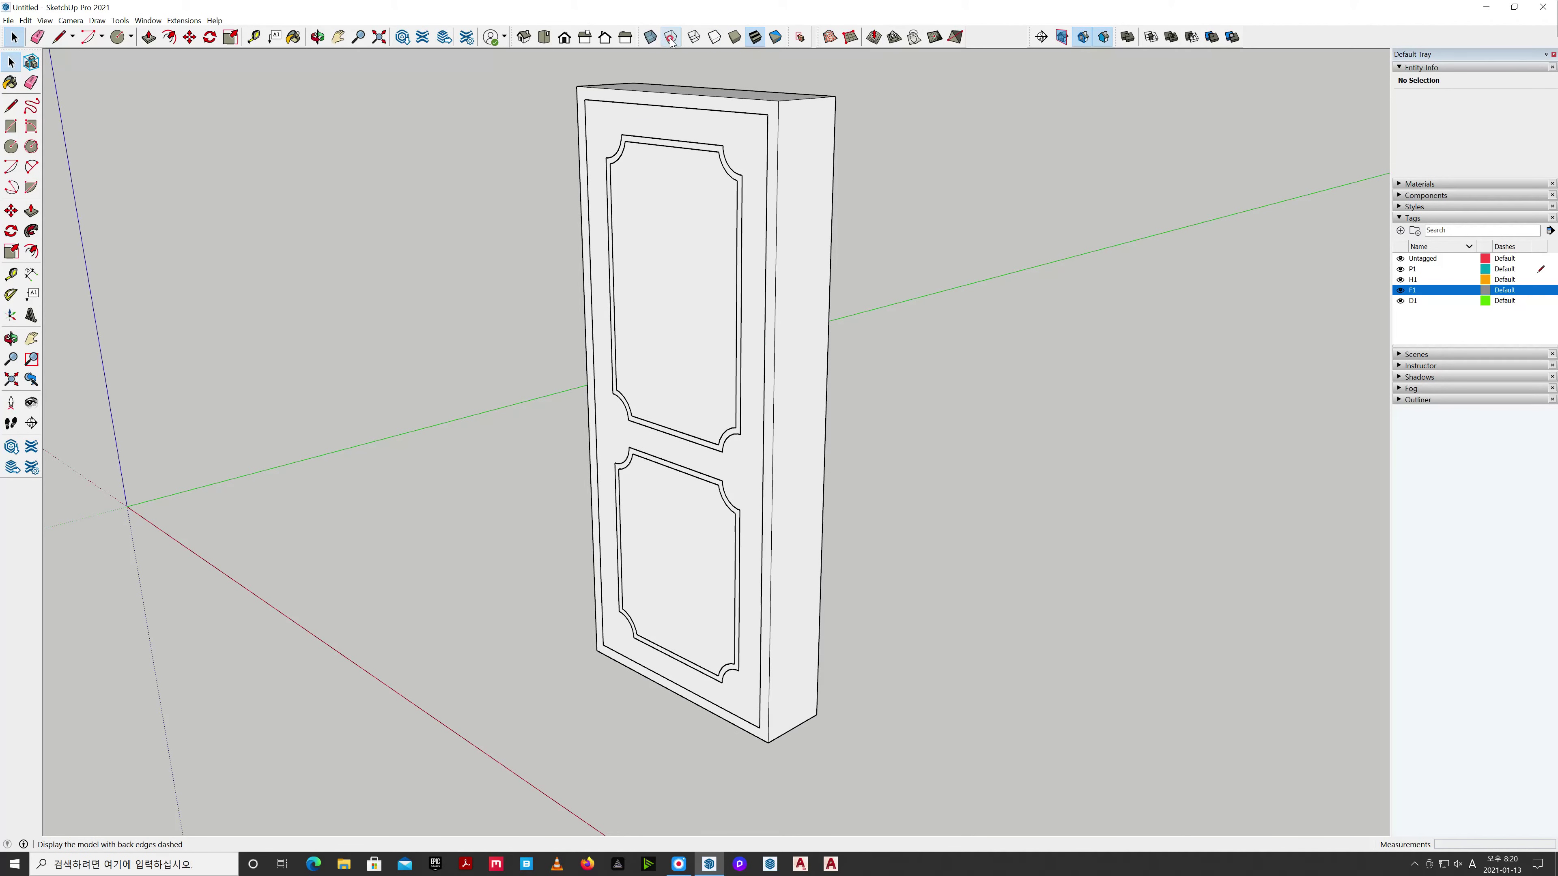
click(671, 39)
click(671, 39)
click(584, 38)
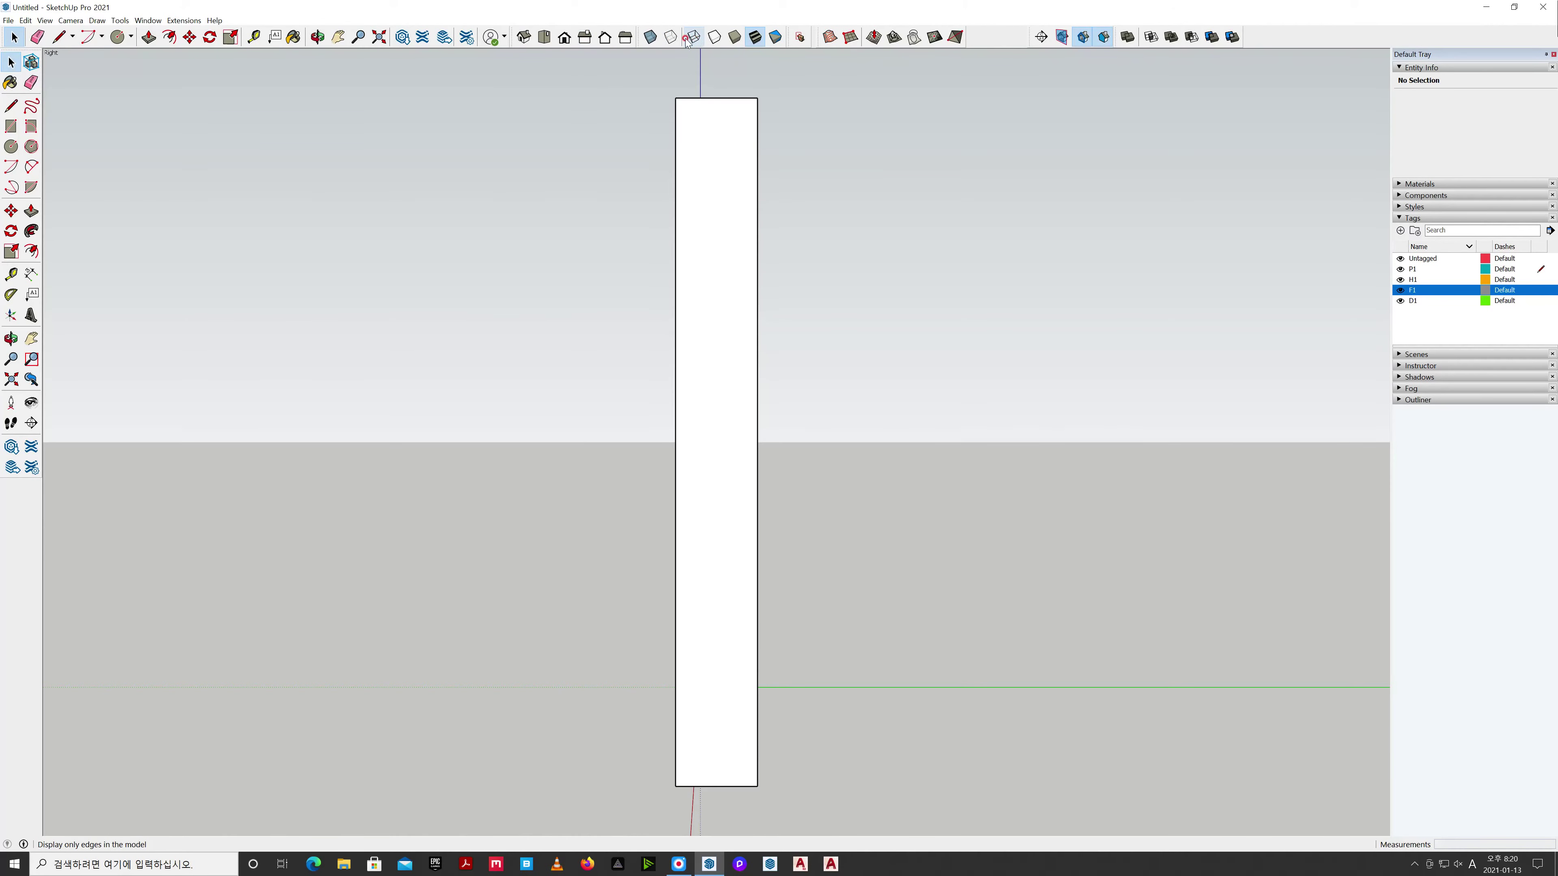
click(670, 38)
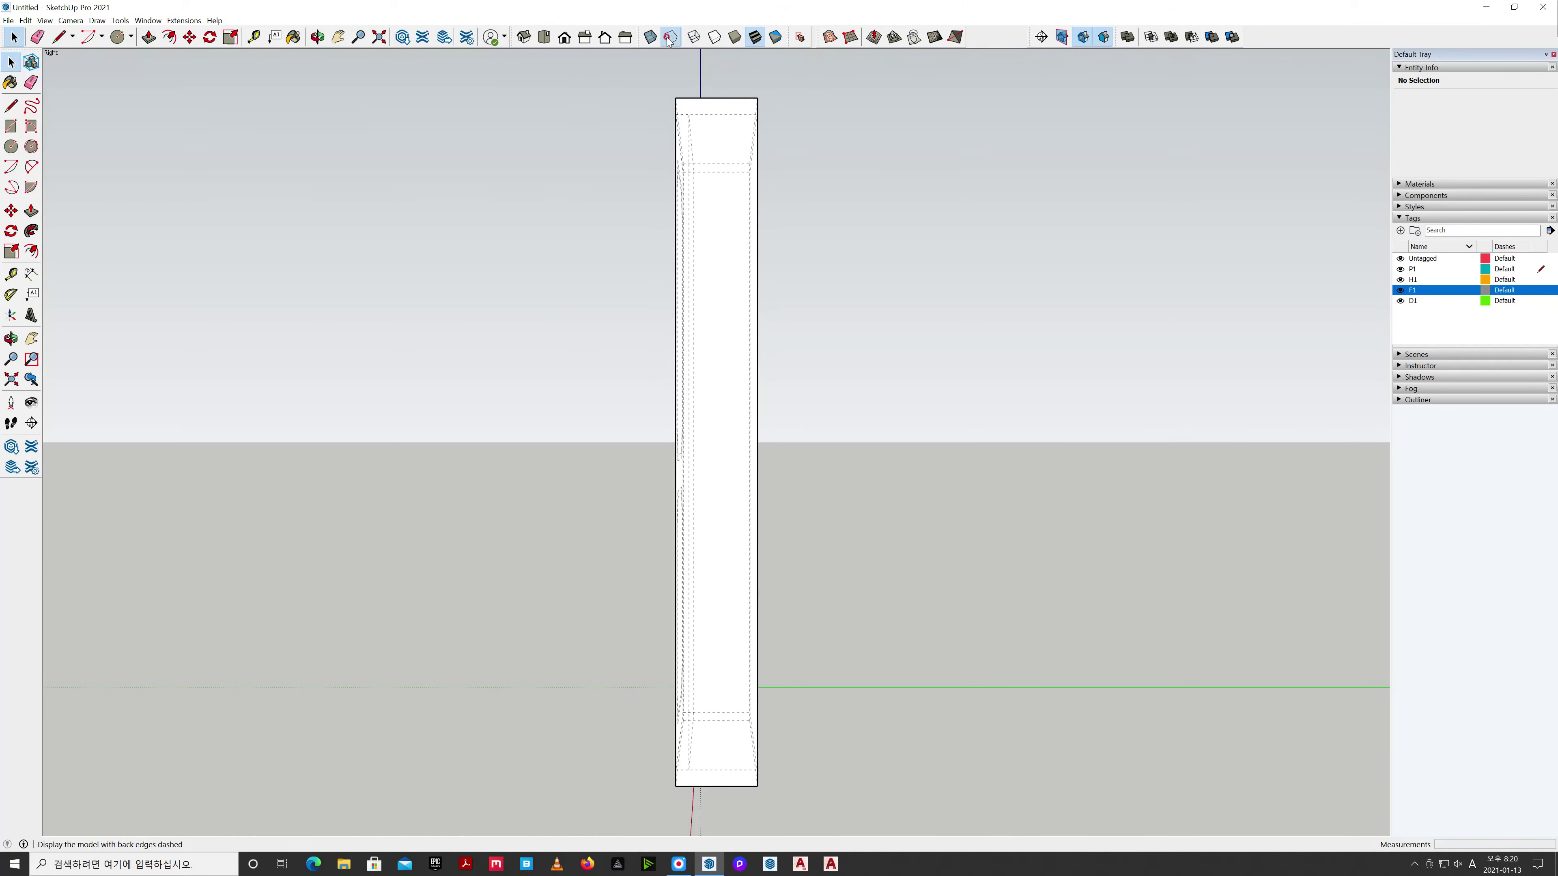
click(71, 20)
click(84, 75)
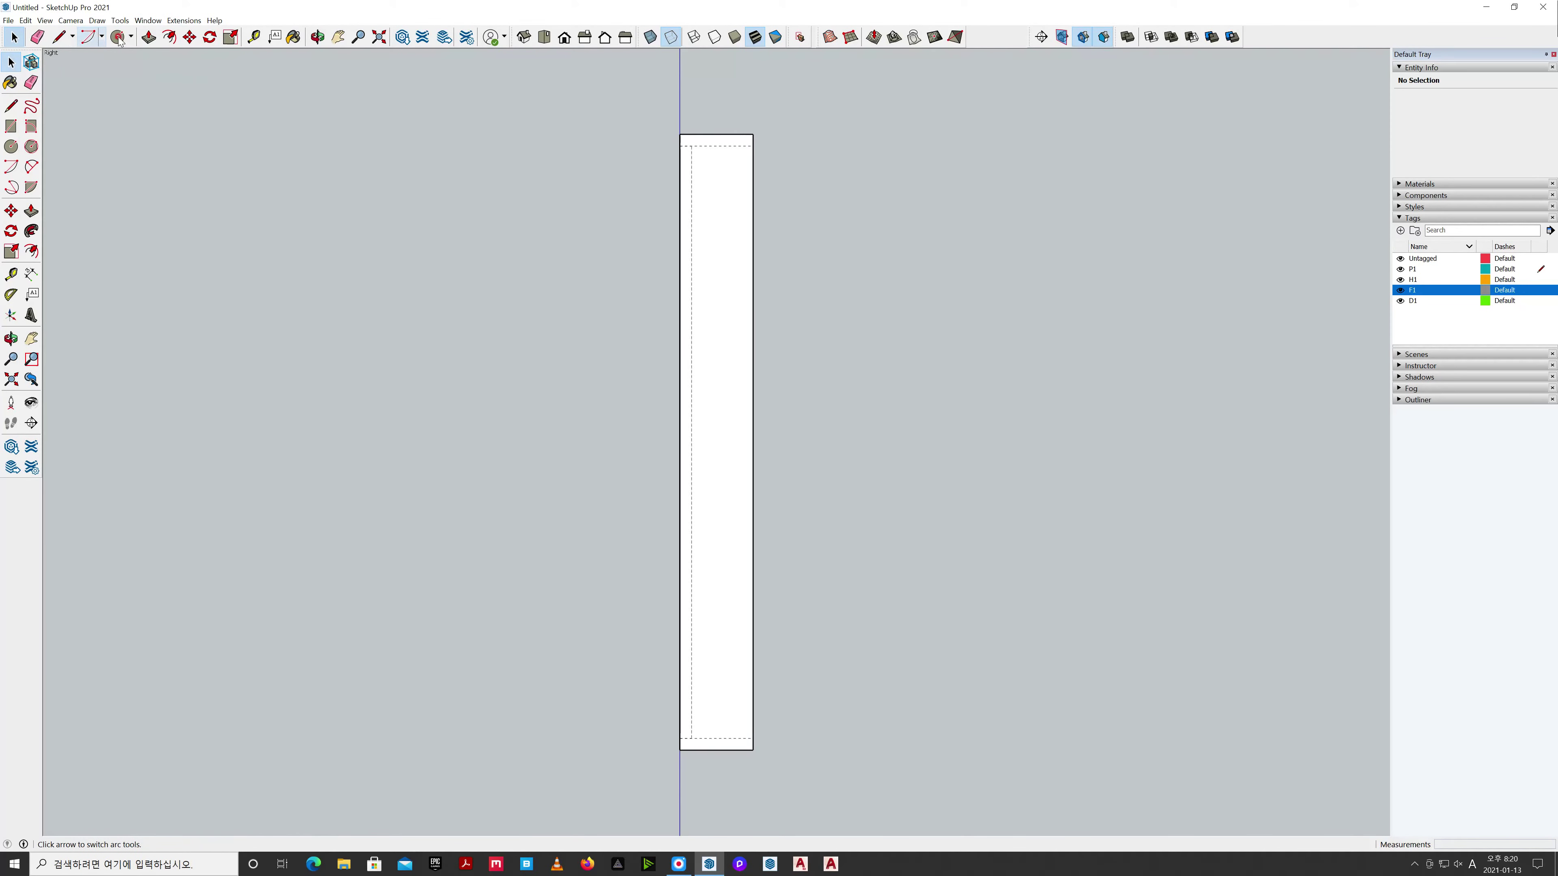
Set the face style to Shaded with back edges off, and return the camera to a perspective isometric view.
click(714, 37)
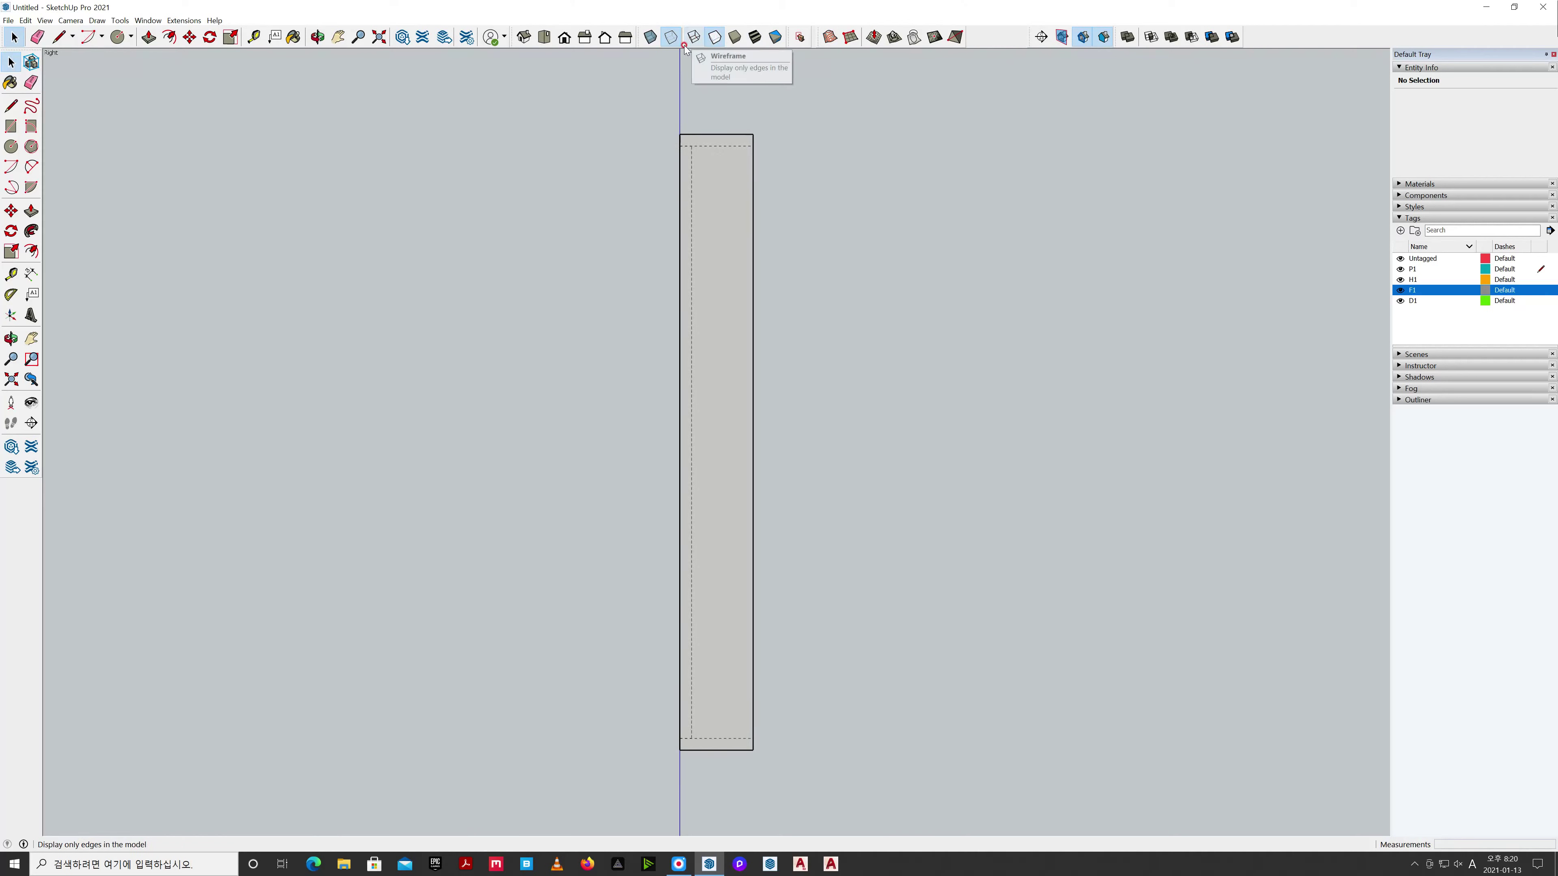
click(734, 37)
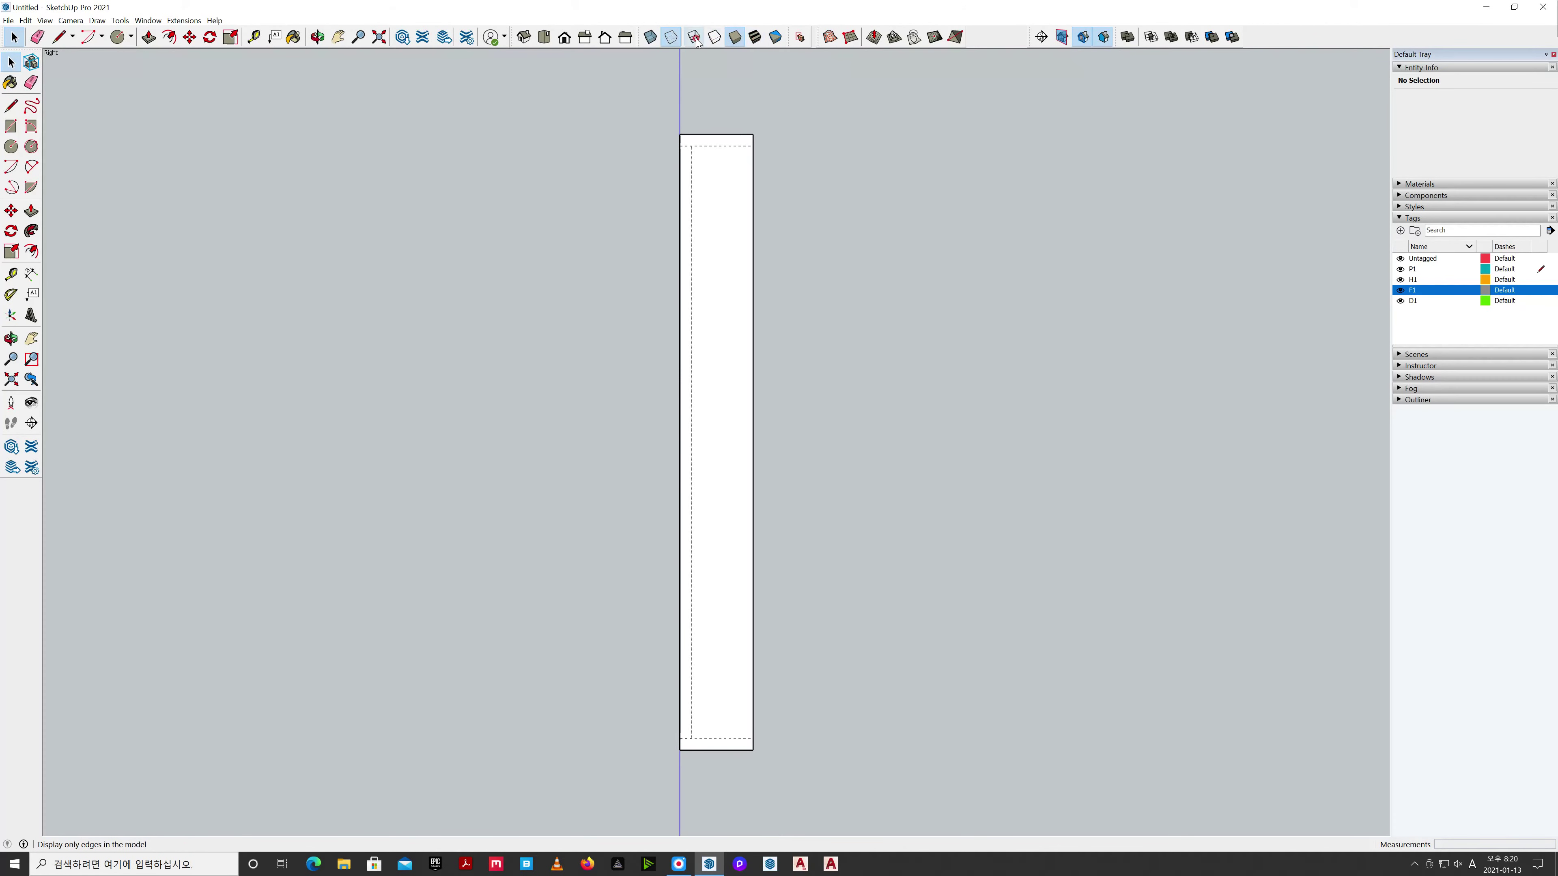
click(670, 37)
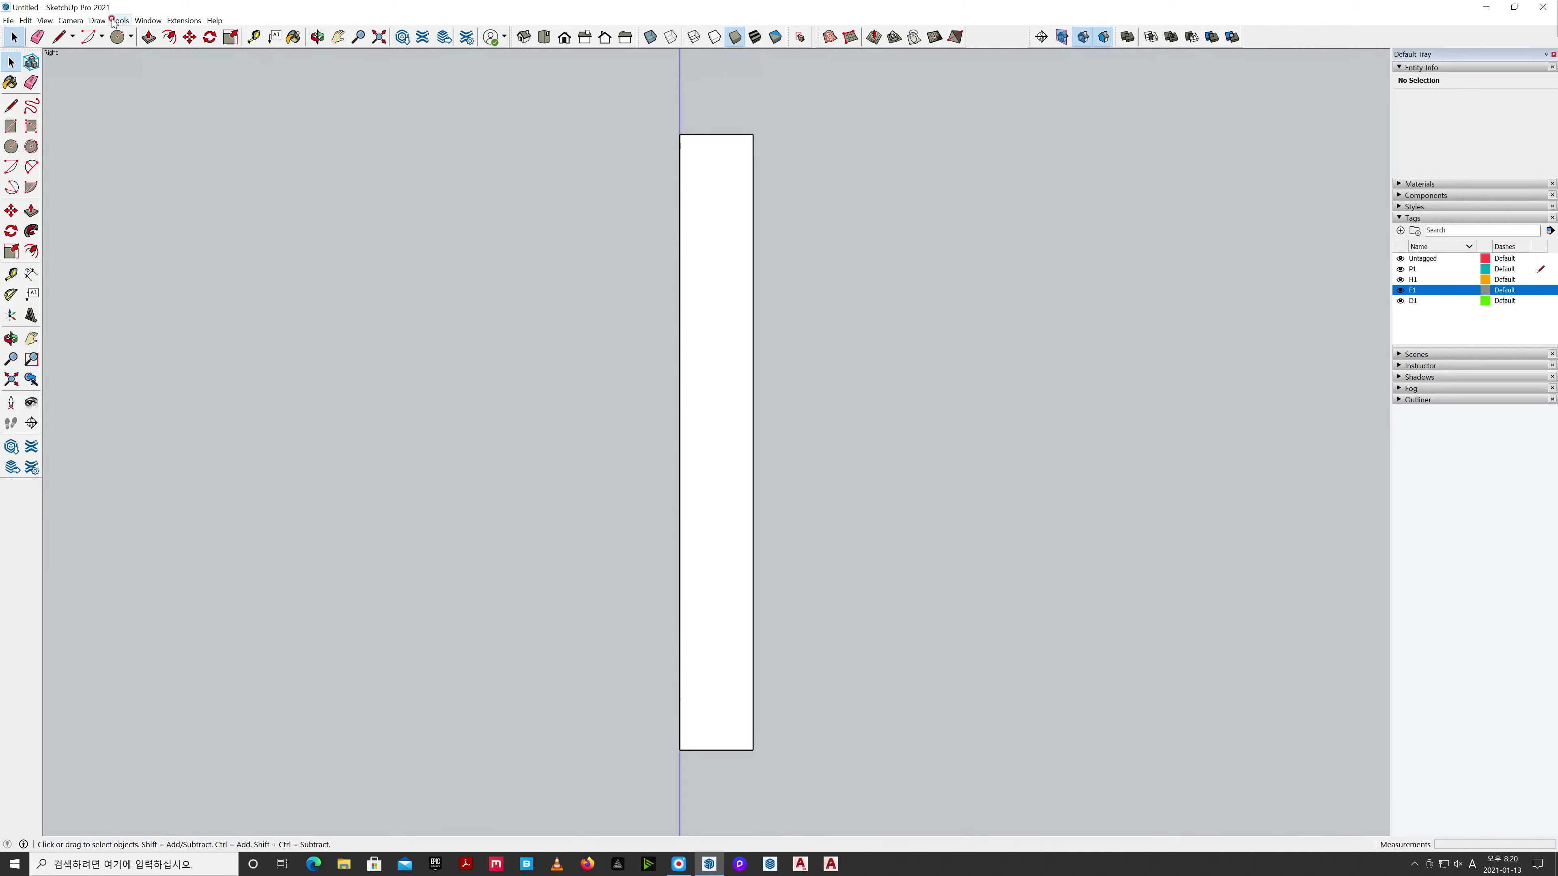
click(65, 20)
click(93, 87)
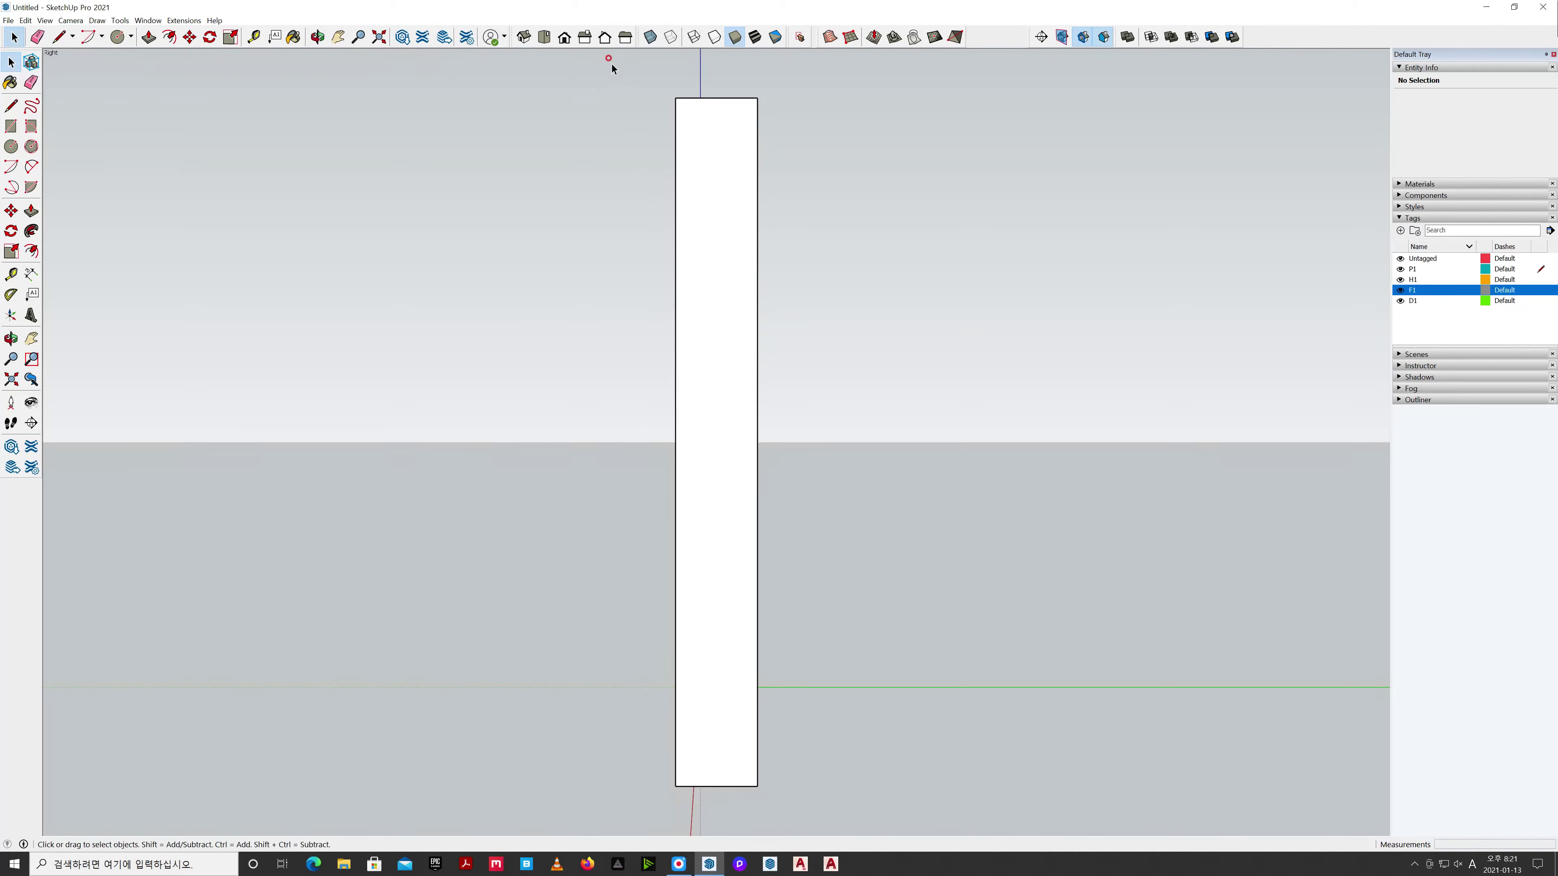
click(523, 37)
scroll(863, 355, up, 3)
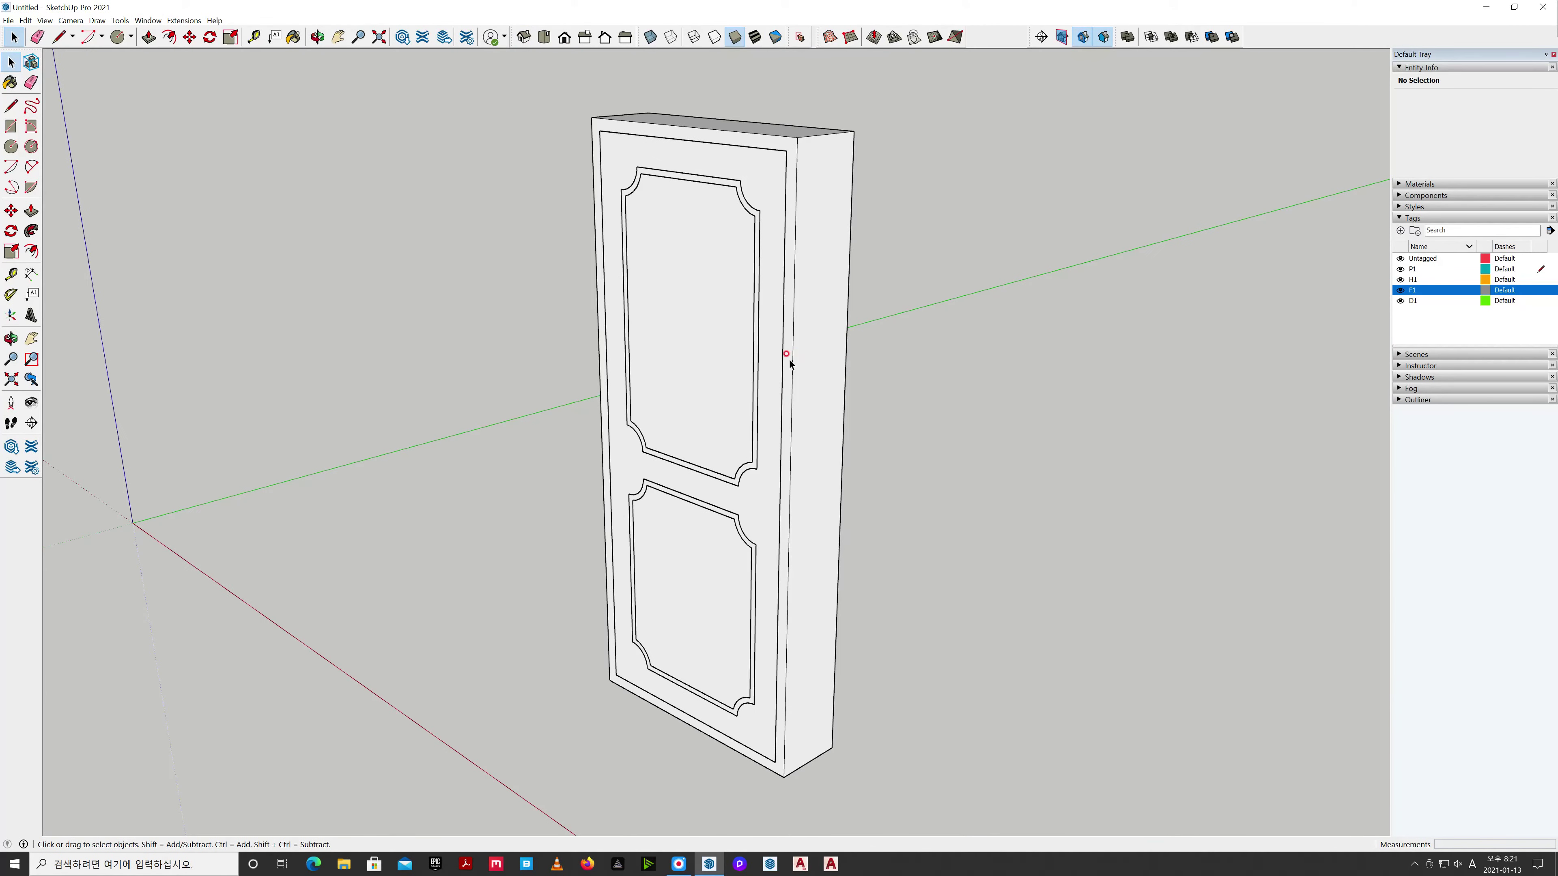
Open the panel mouldings group and Push/Pull the upper moulding strip outward 10 mm.
click(747, 411)
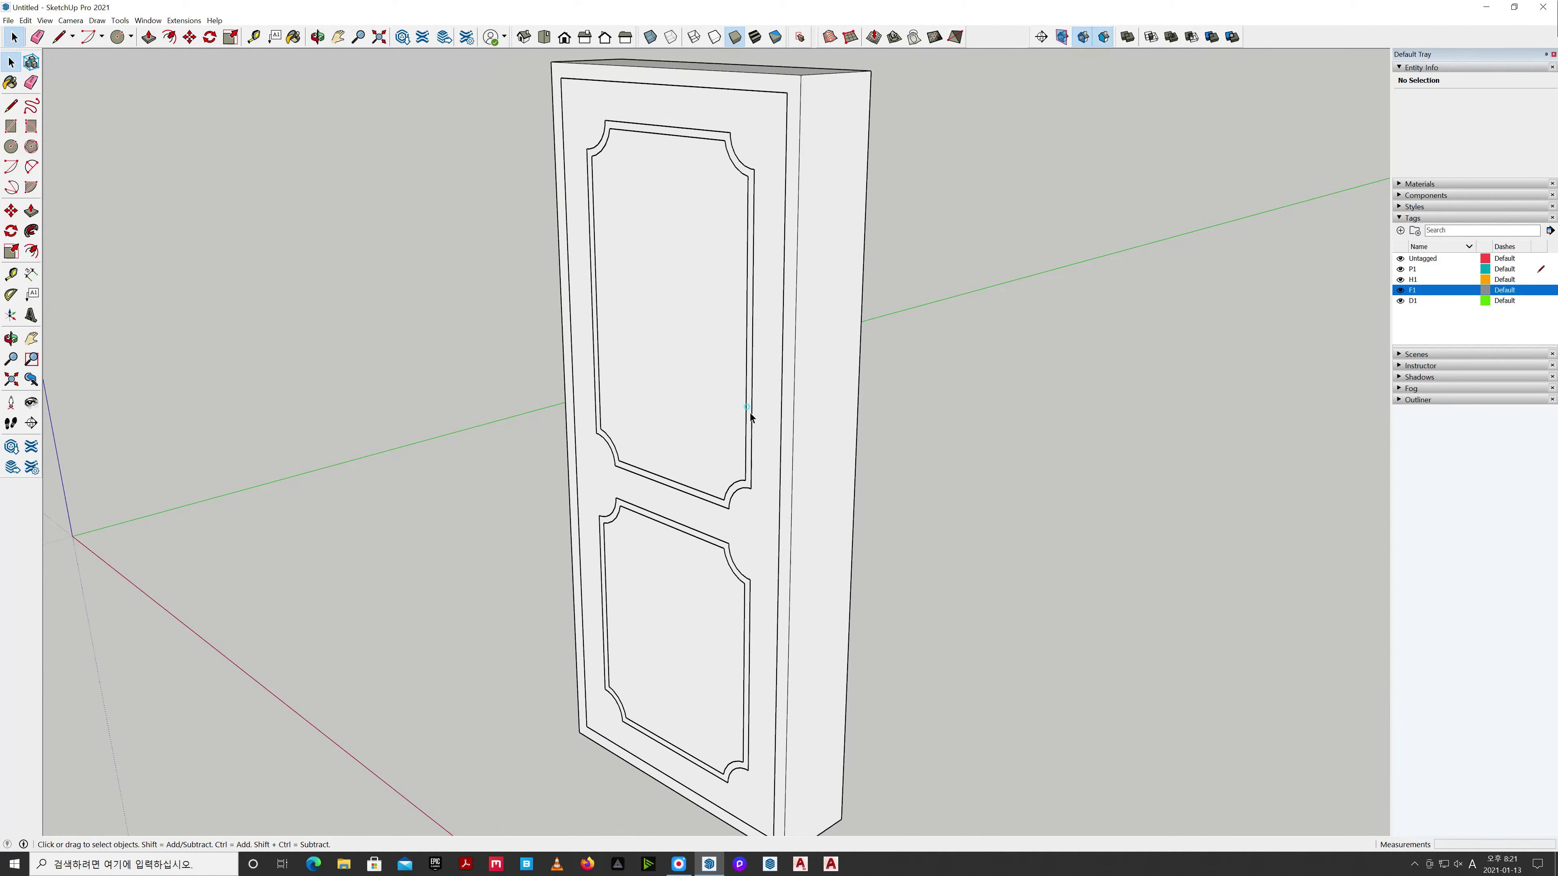
click(942, 439)
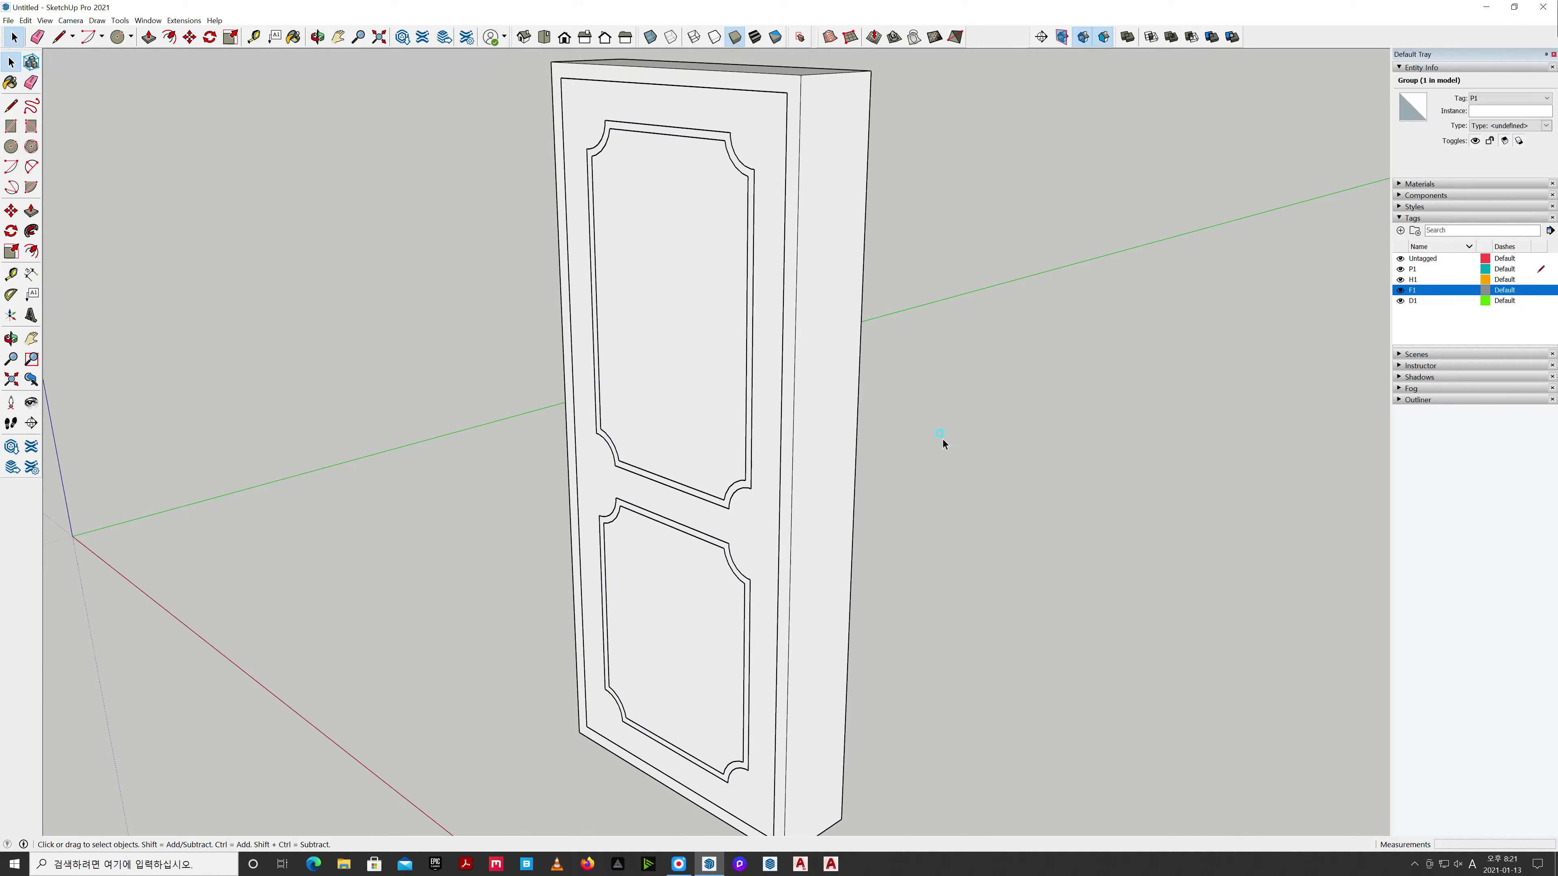
click(747, 401)
double_click(747, 401)
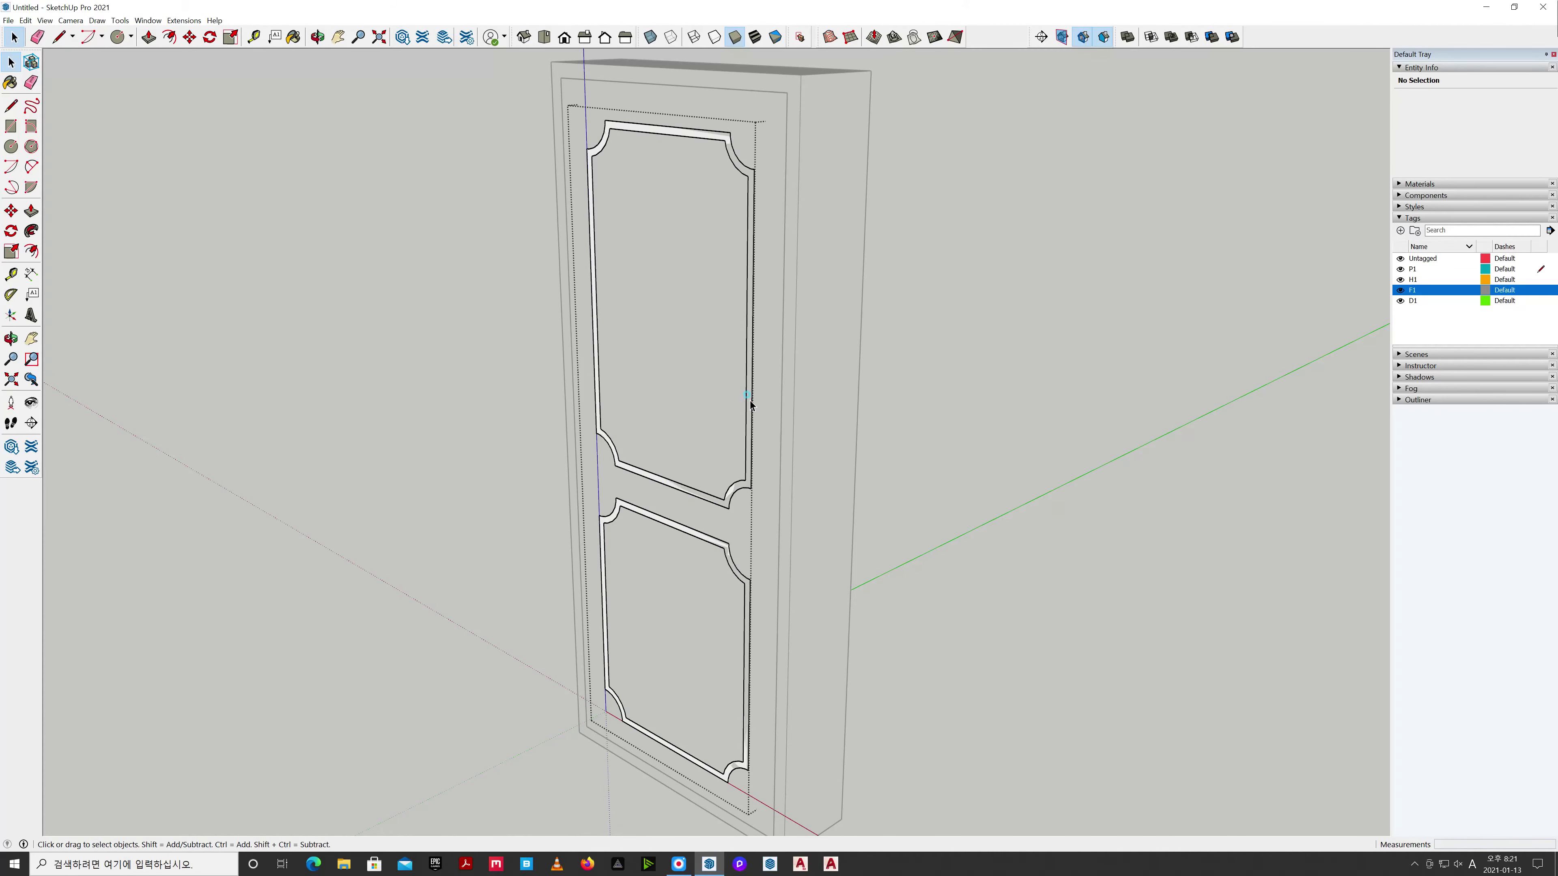
click(750, 401)
key(p)
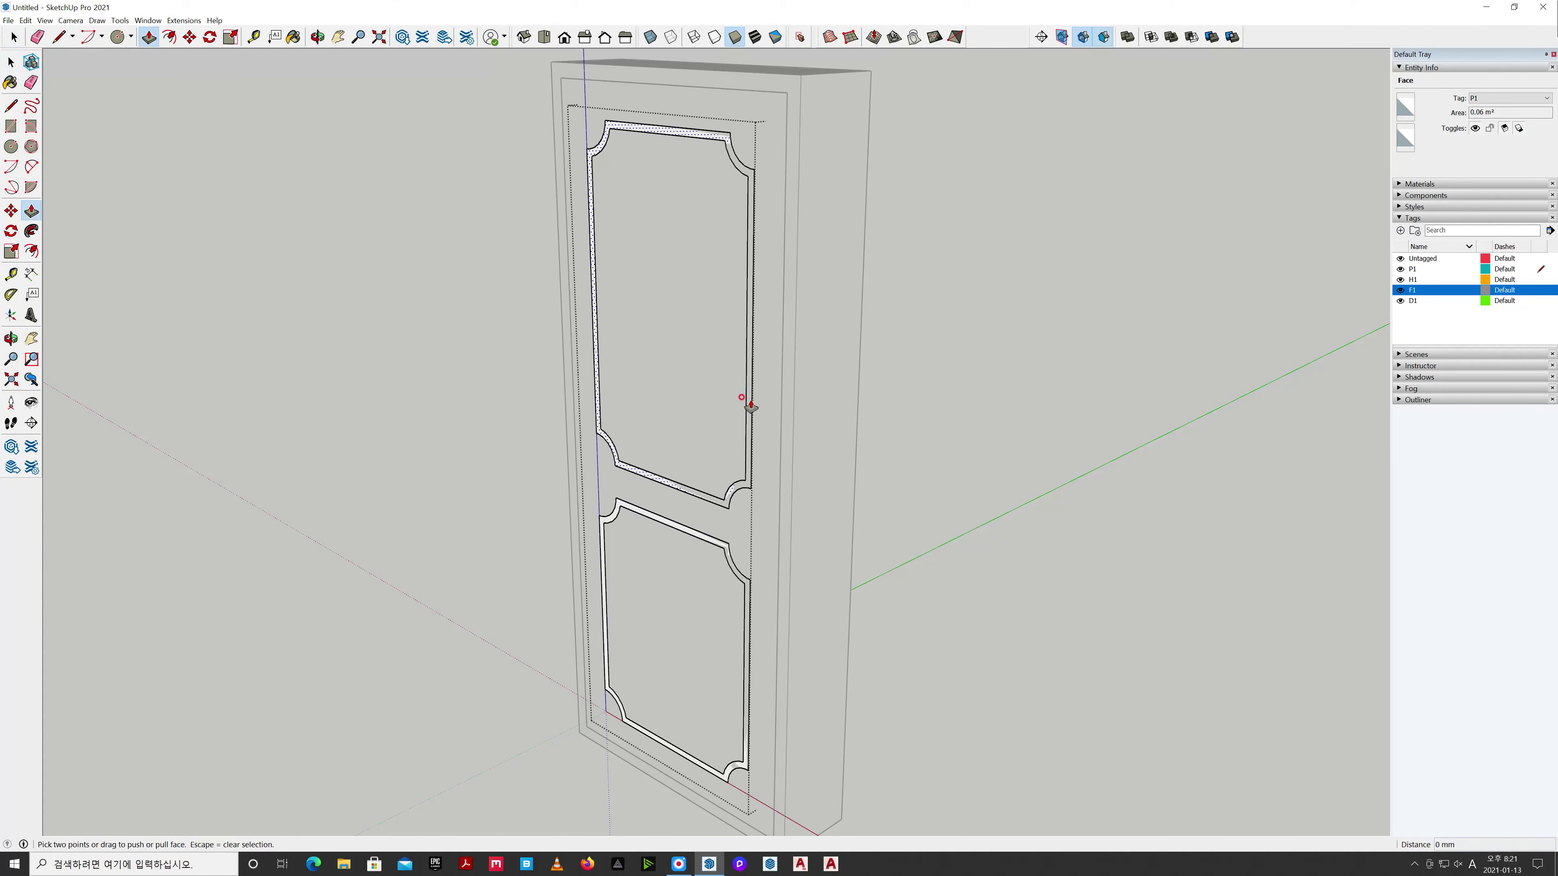
click(745, 404)
text(1)
key(Return)
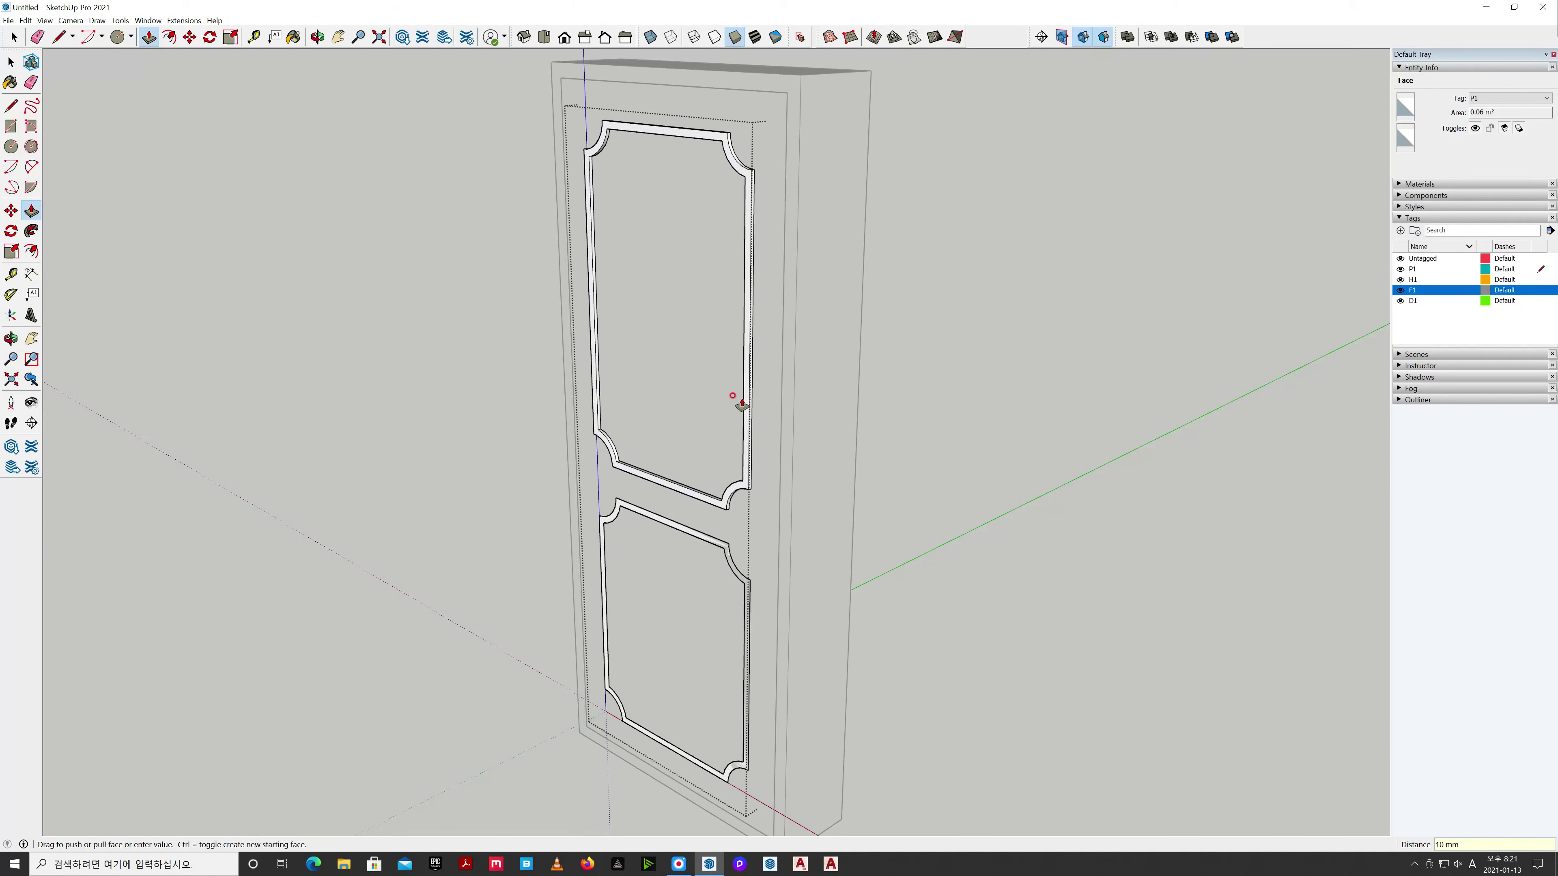
key(space)
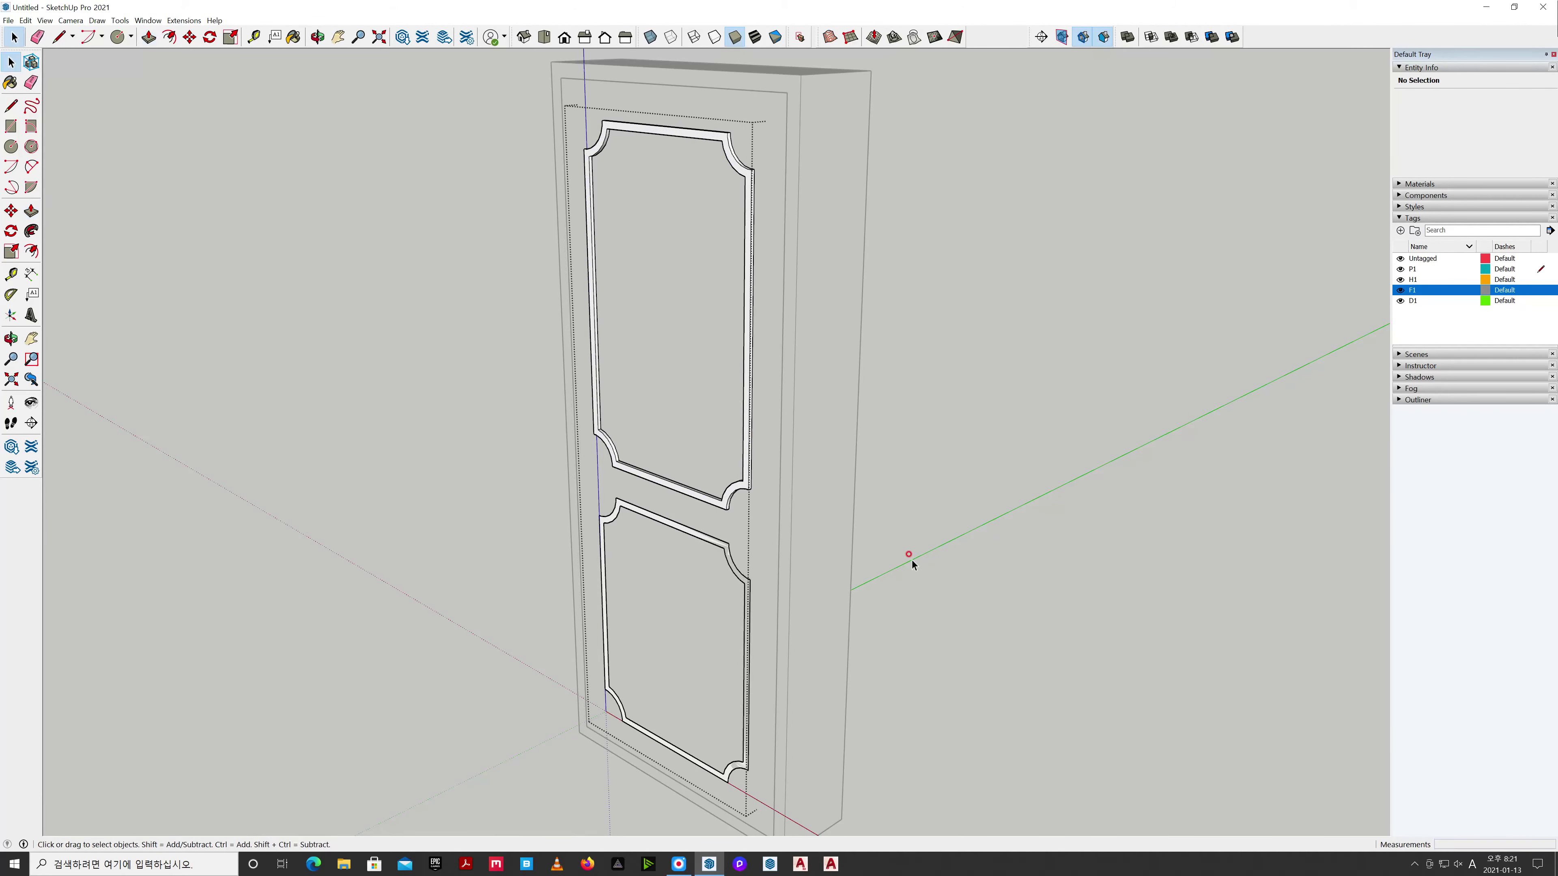
Push/Pull the lower moulding strip outward to the same depth as the upper one and close the mouldings group.
click(715, 544)
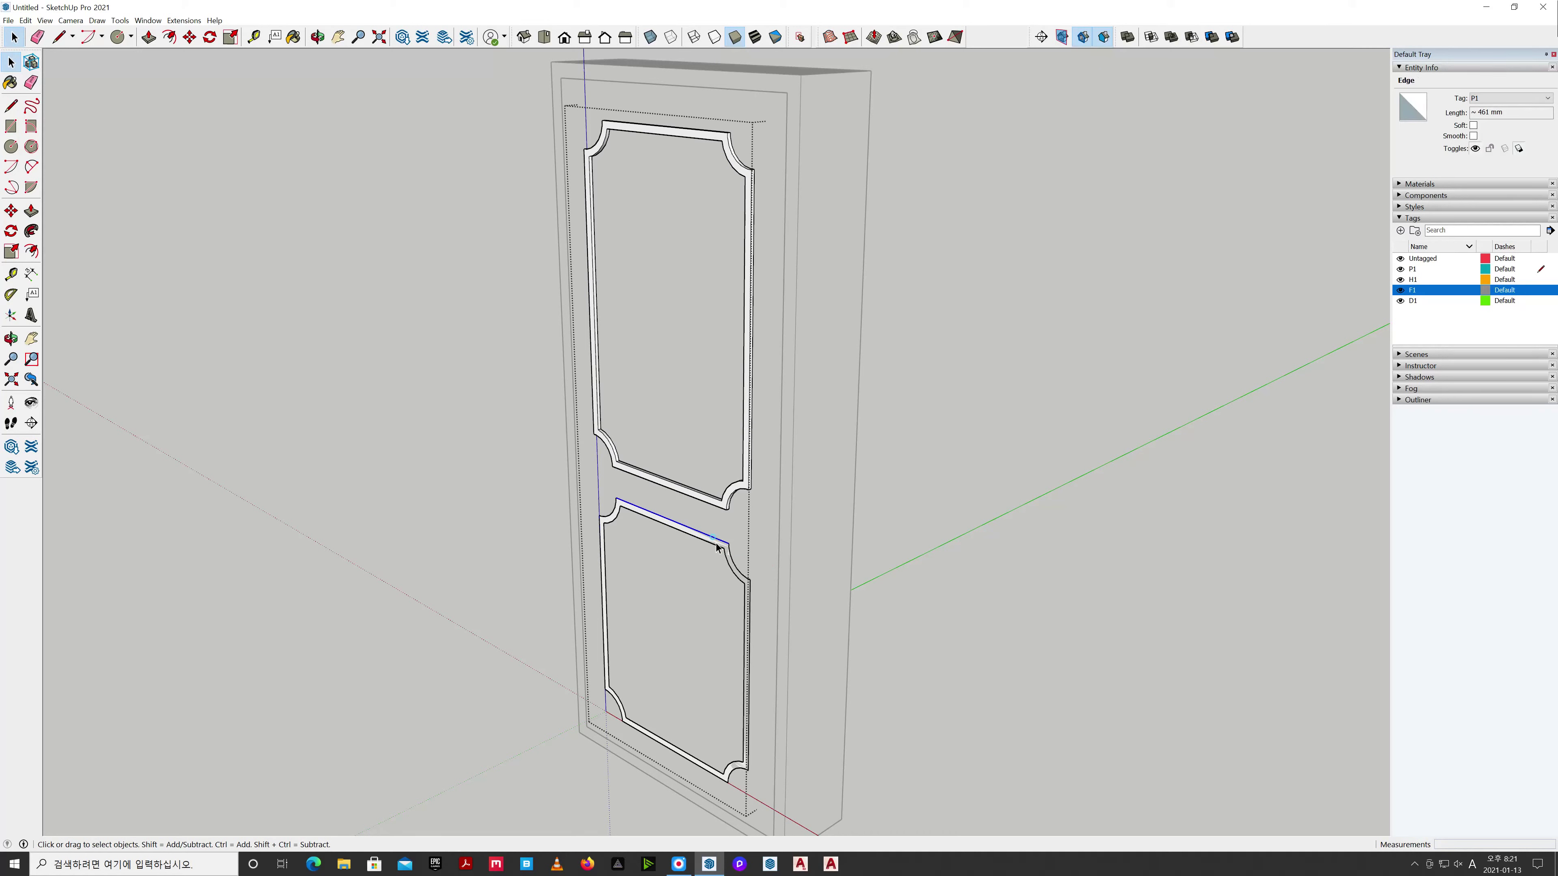
click(713, 546)
key(p)
click(711, 546)
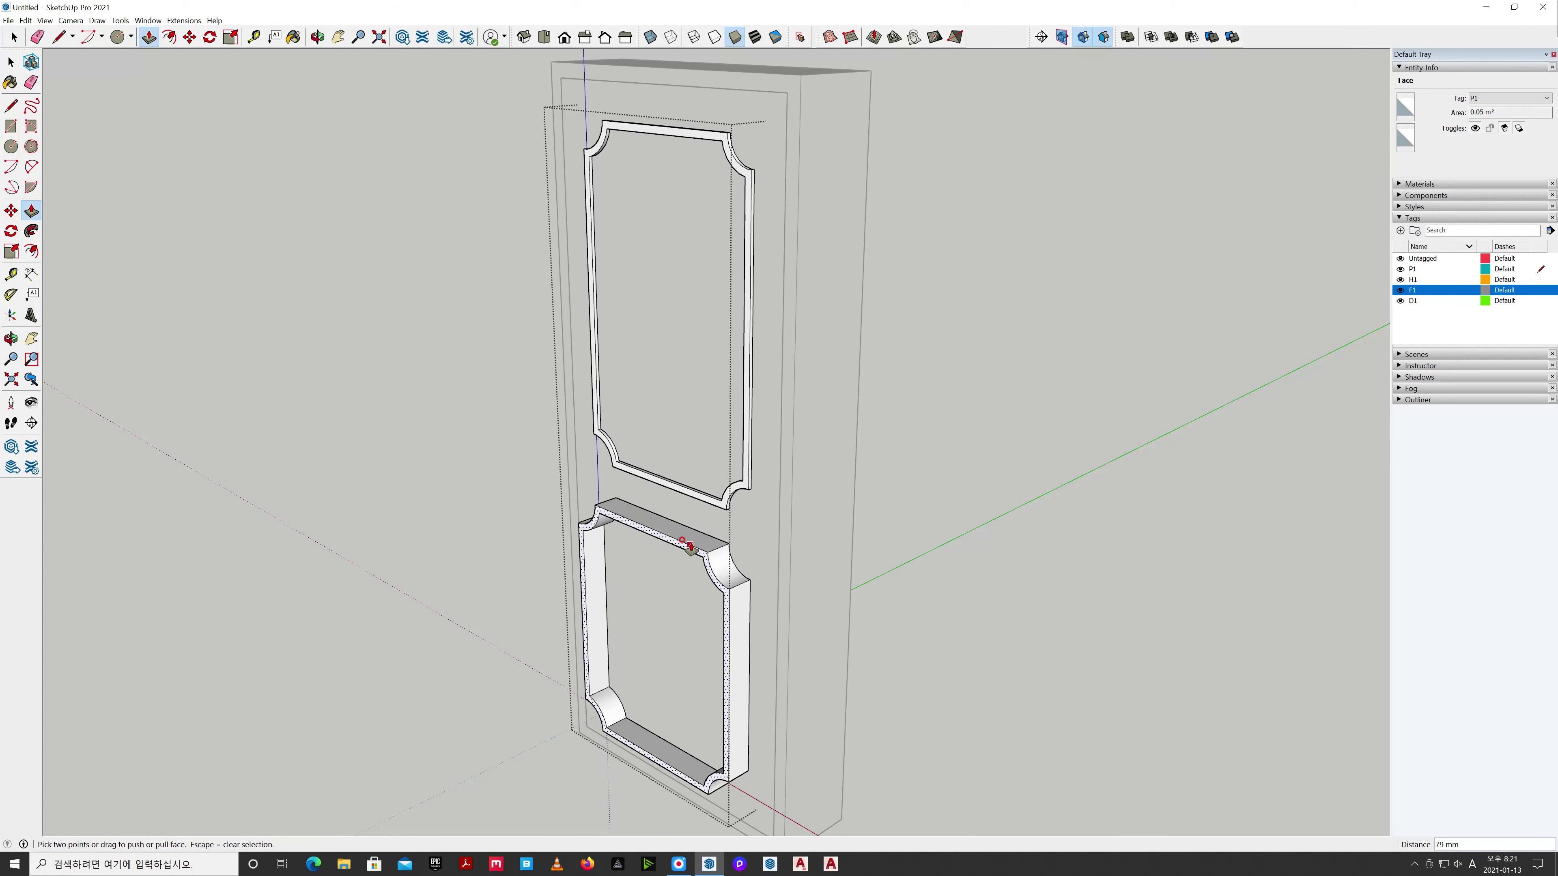
key(Return)
key(space)
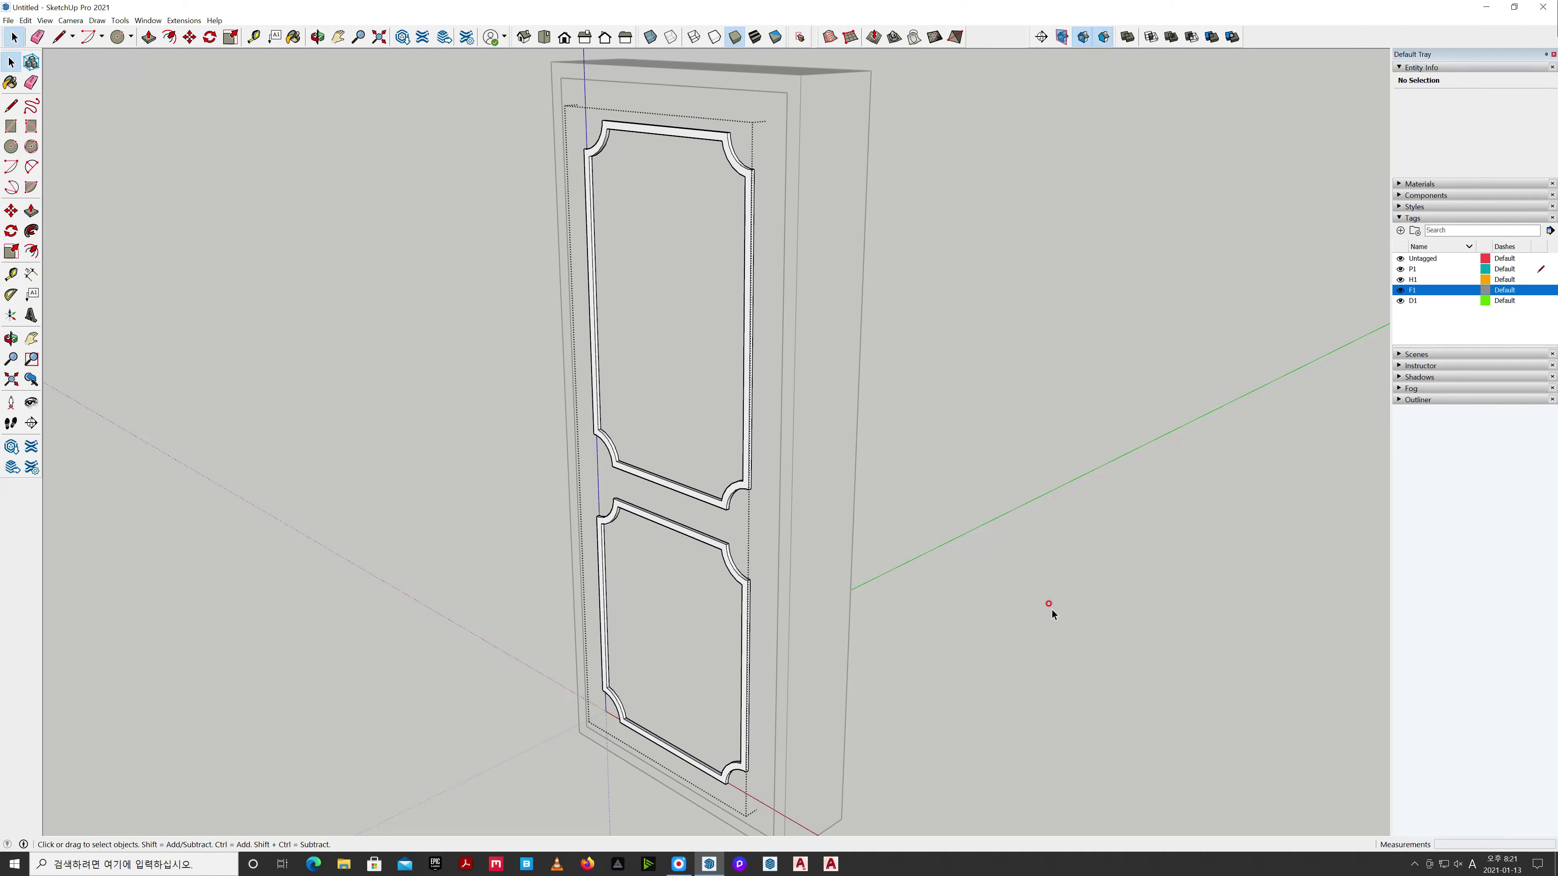
click(1051, 611)
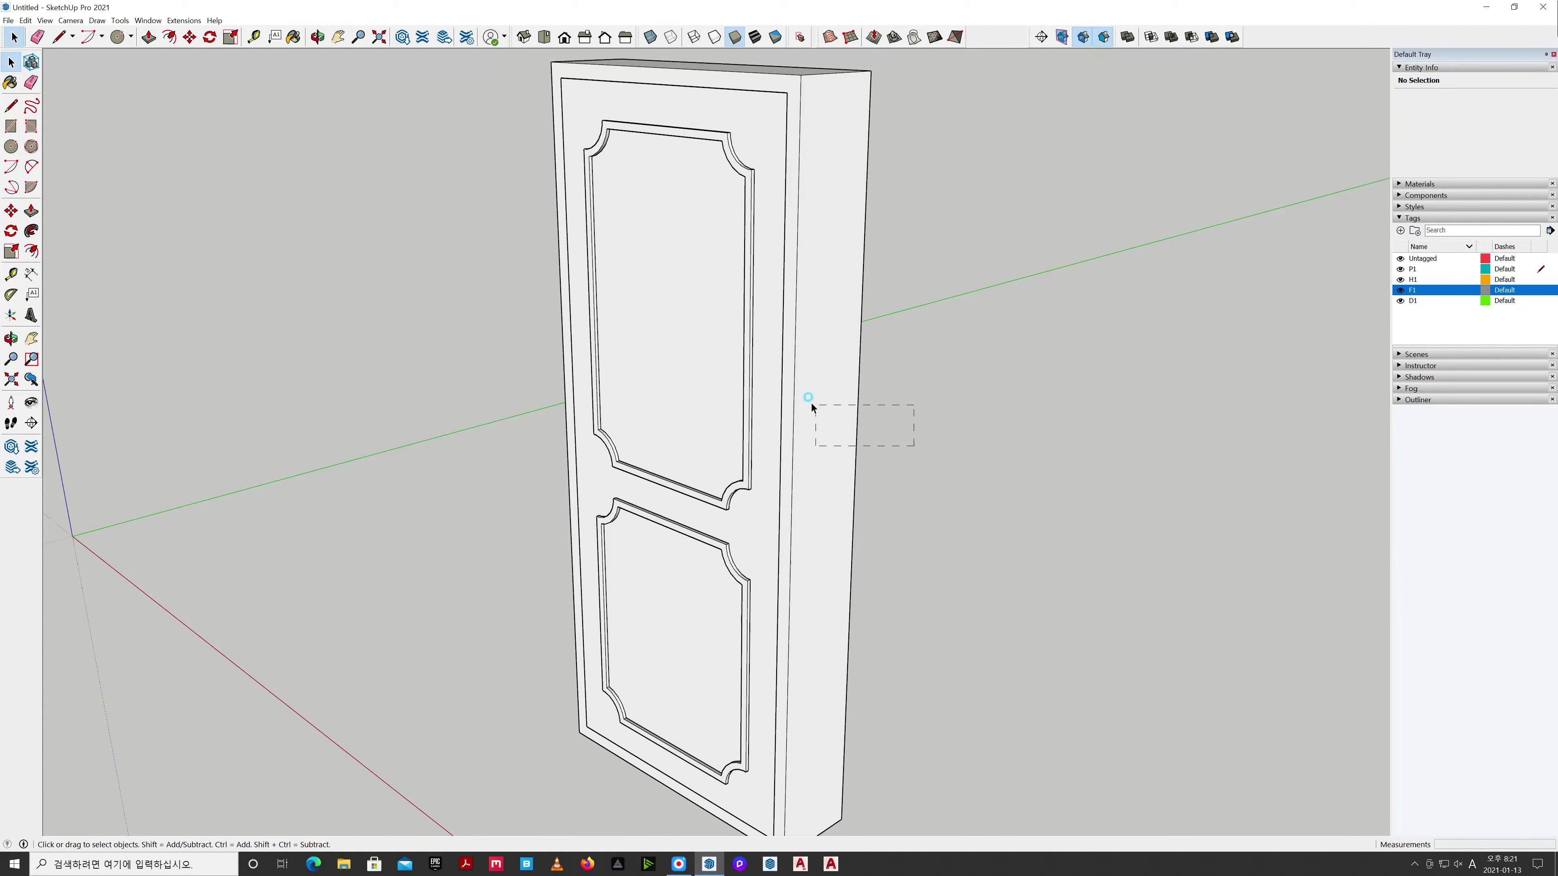
Select the frame and door leaf groups together and lock them.
drag(812, 404, 774, 384)
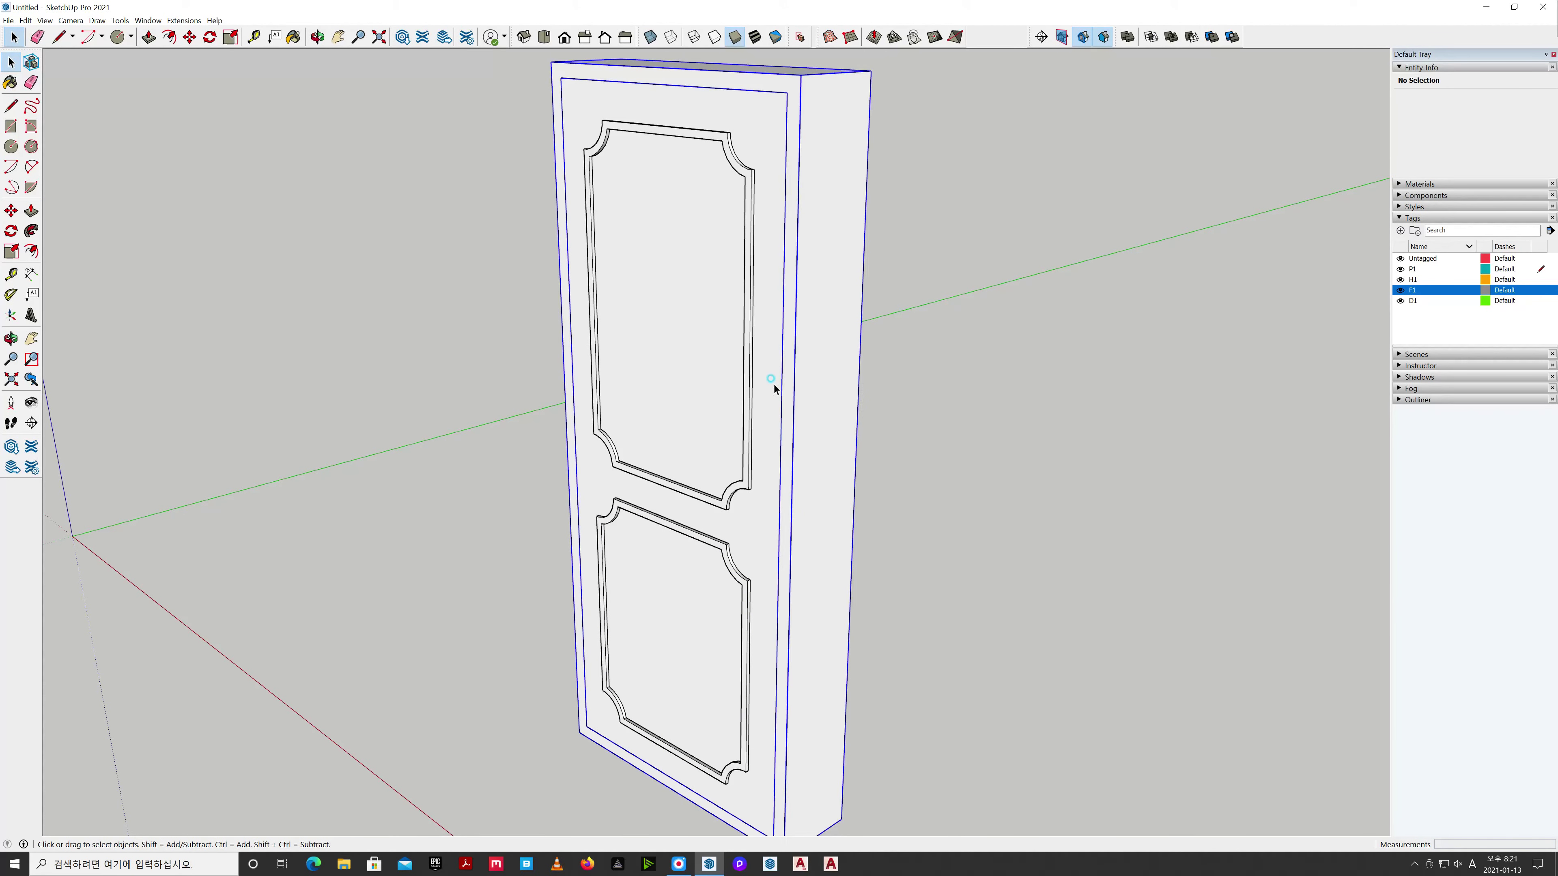
right_click(804, 384)
click(890, 429)
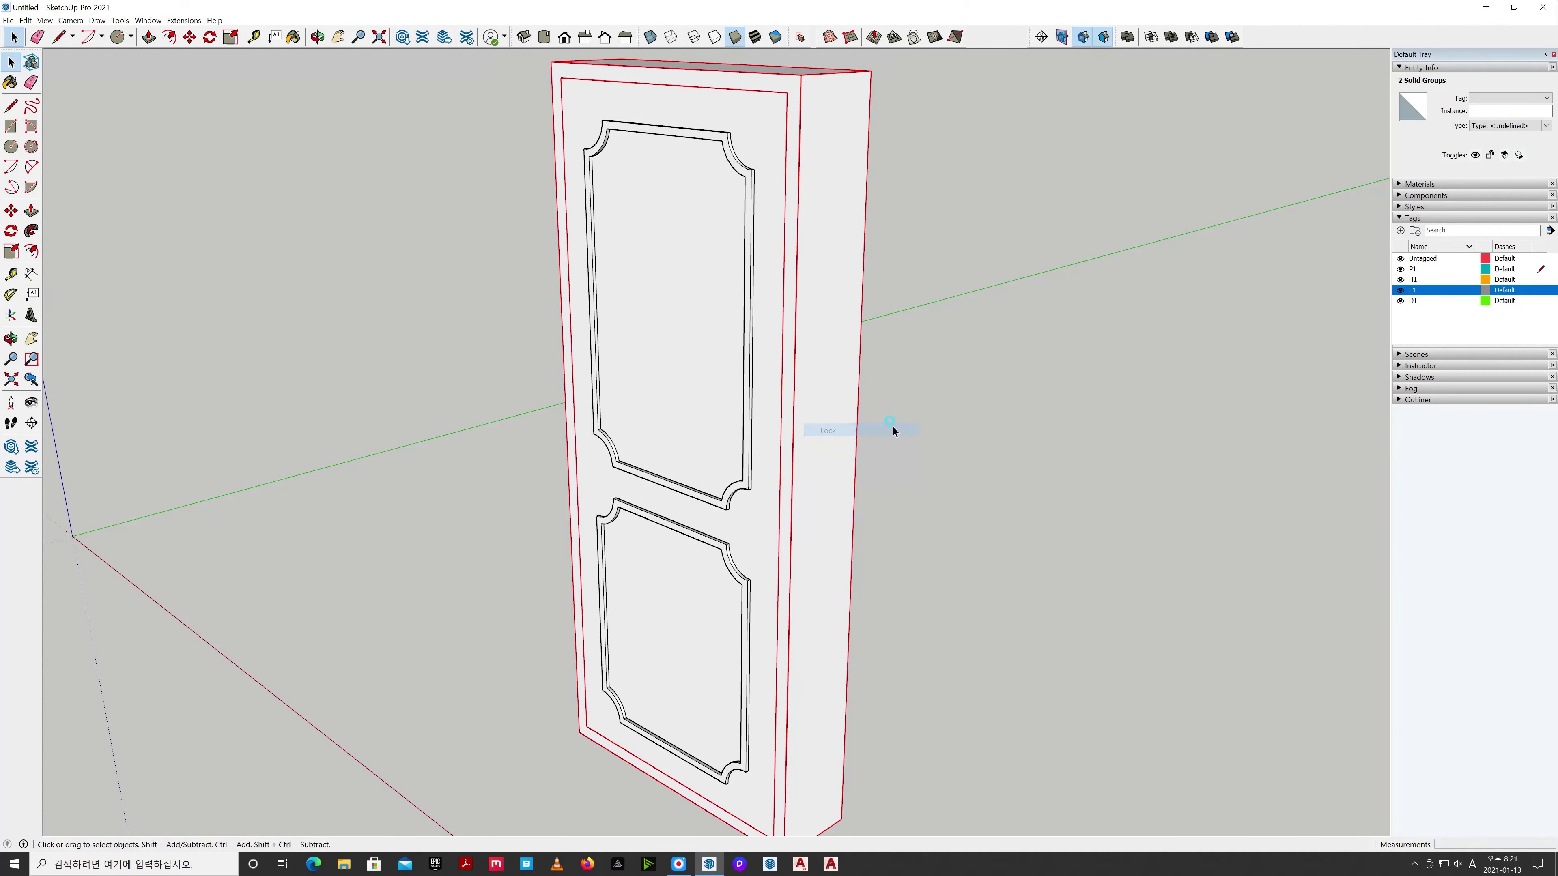
click(927, 434)
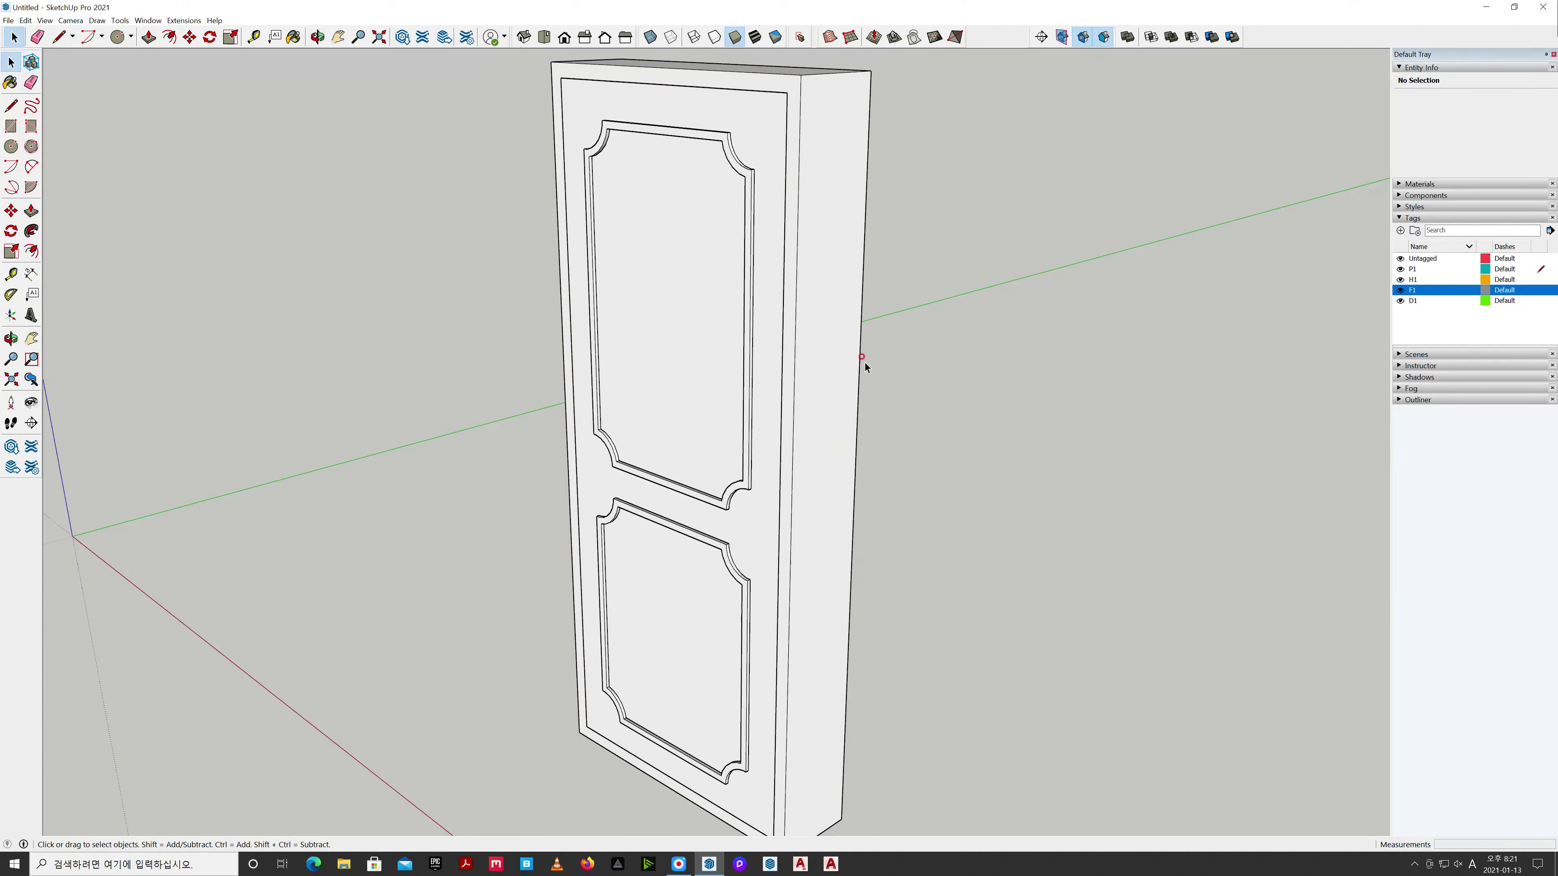
click(585, 37)
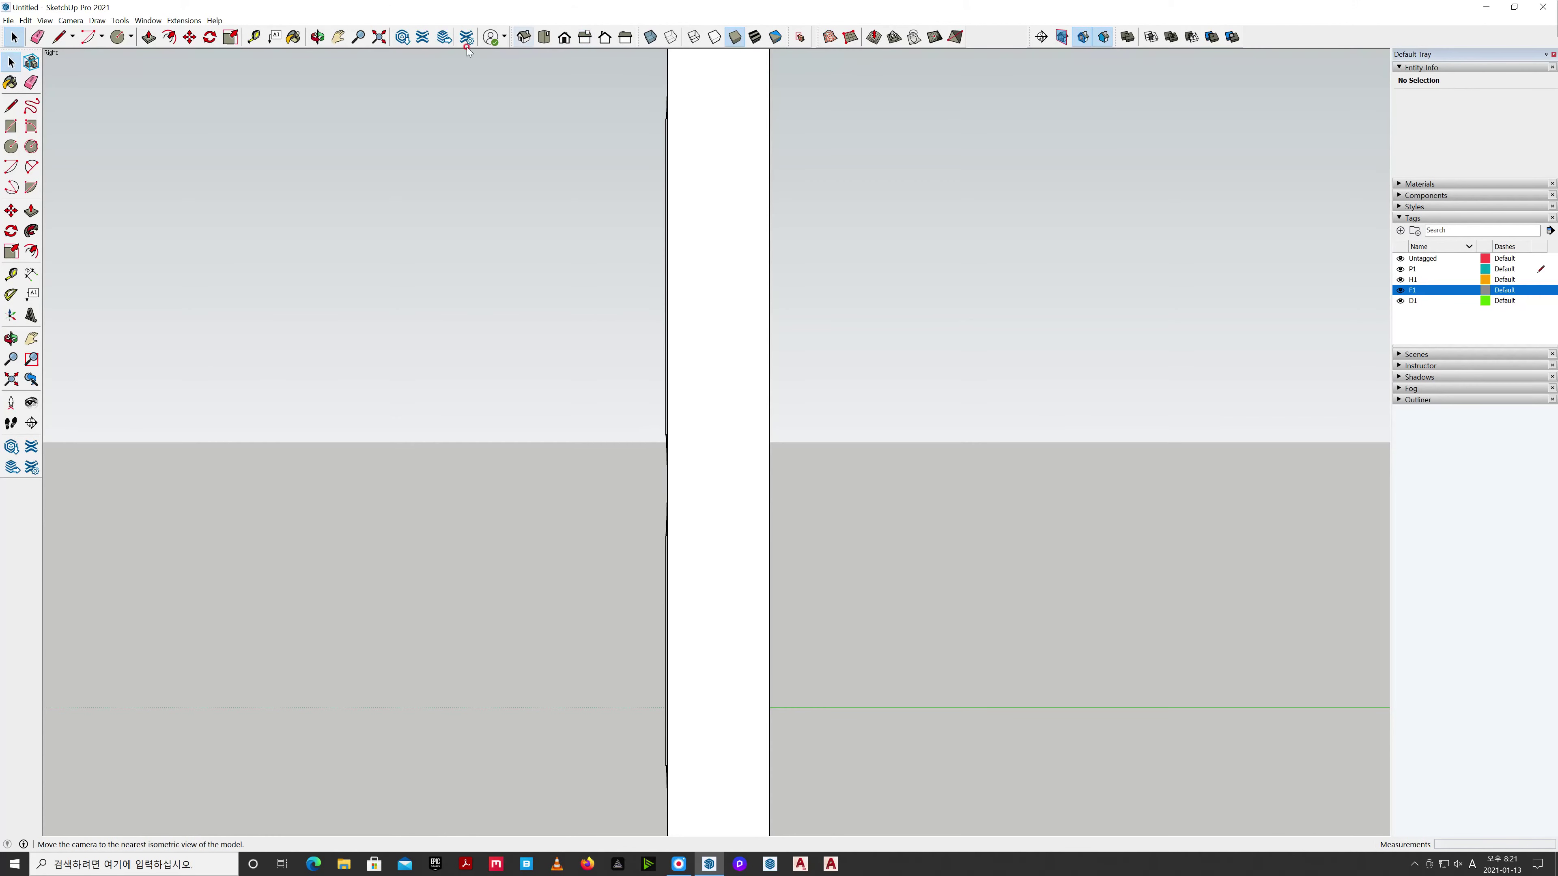
Switch the side view to parallel projection and fit the whole door in view.
click(71, 20)
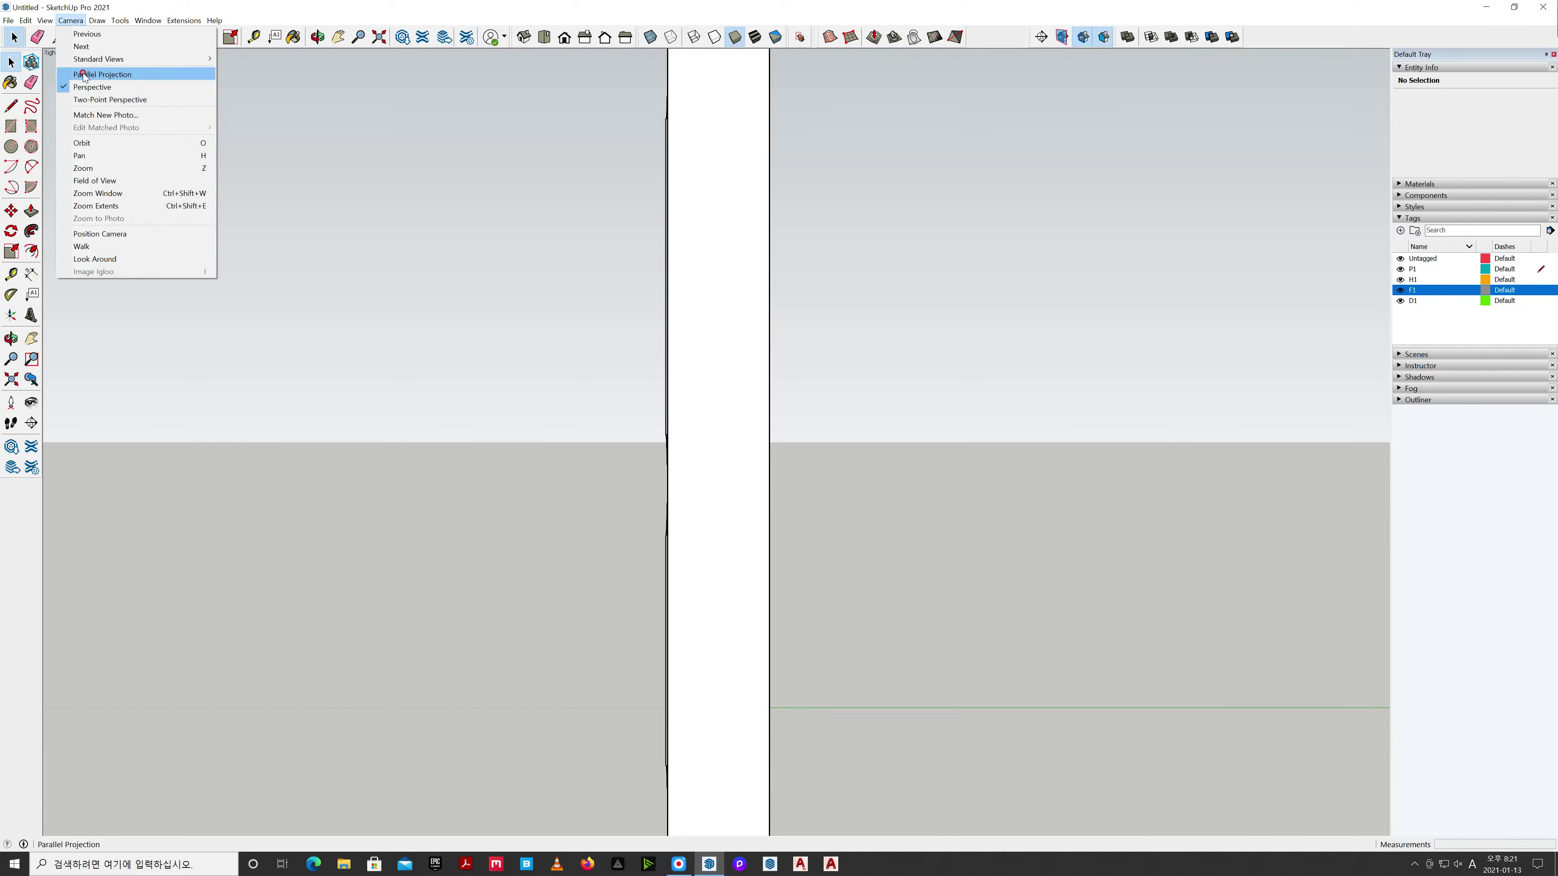
click(123, 74)
click(378, 37)
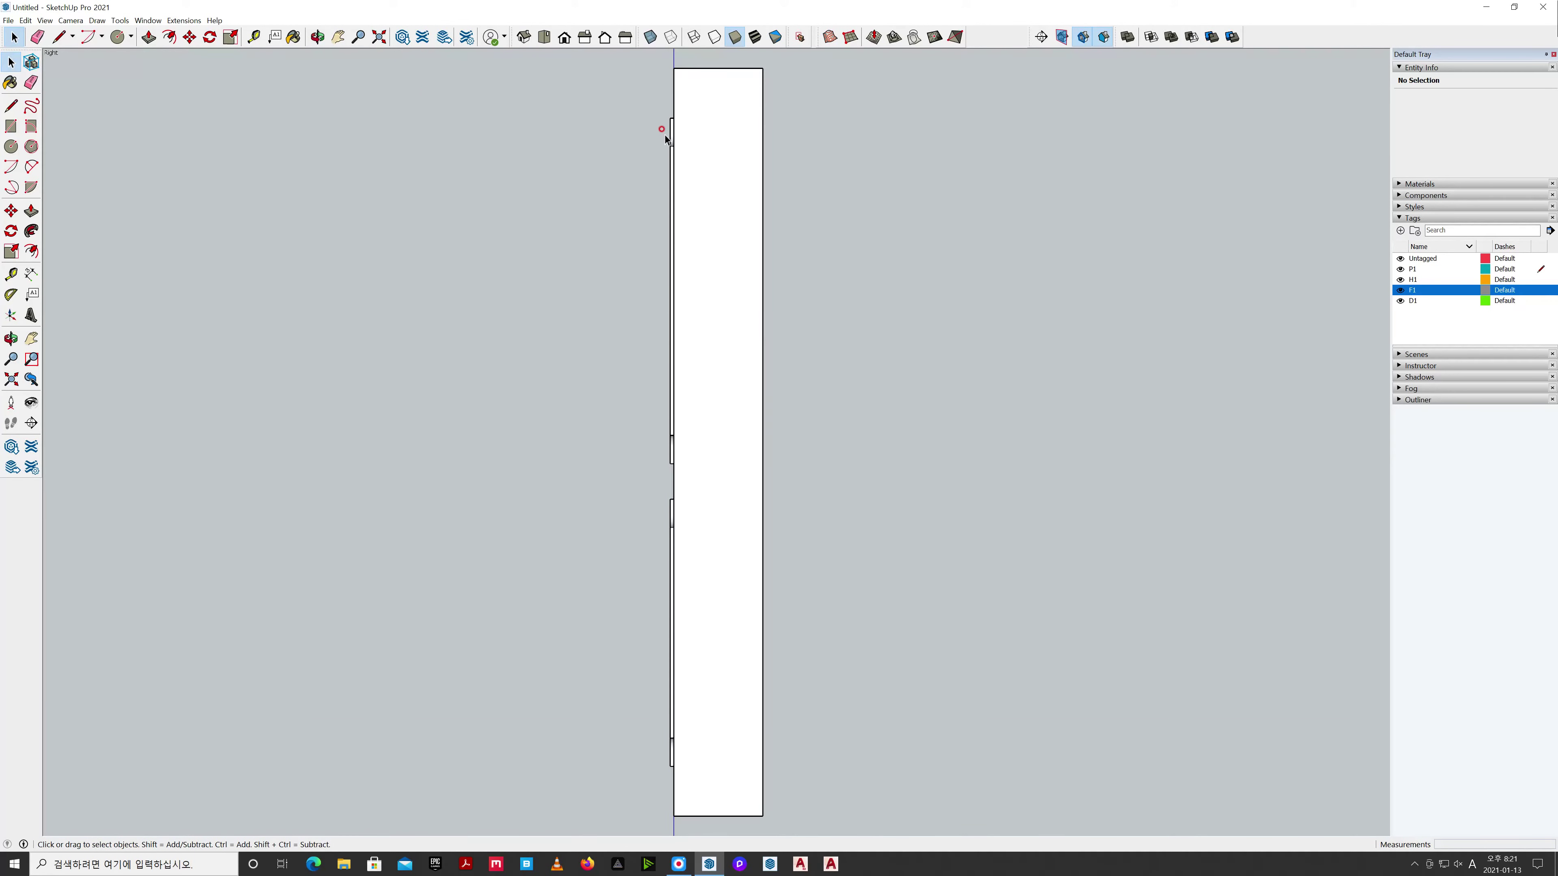
Copy the panel mouldings group 50 mm along the green axis to the back face of the door leaf.
drag(783, 275, 642, 245)
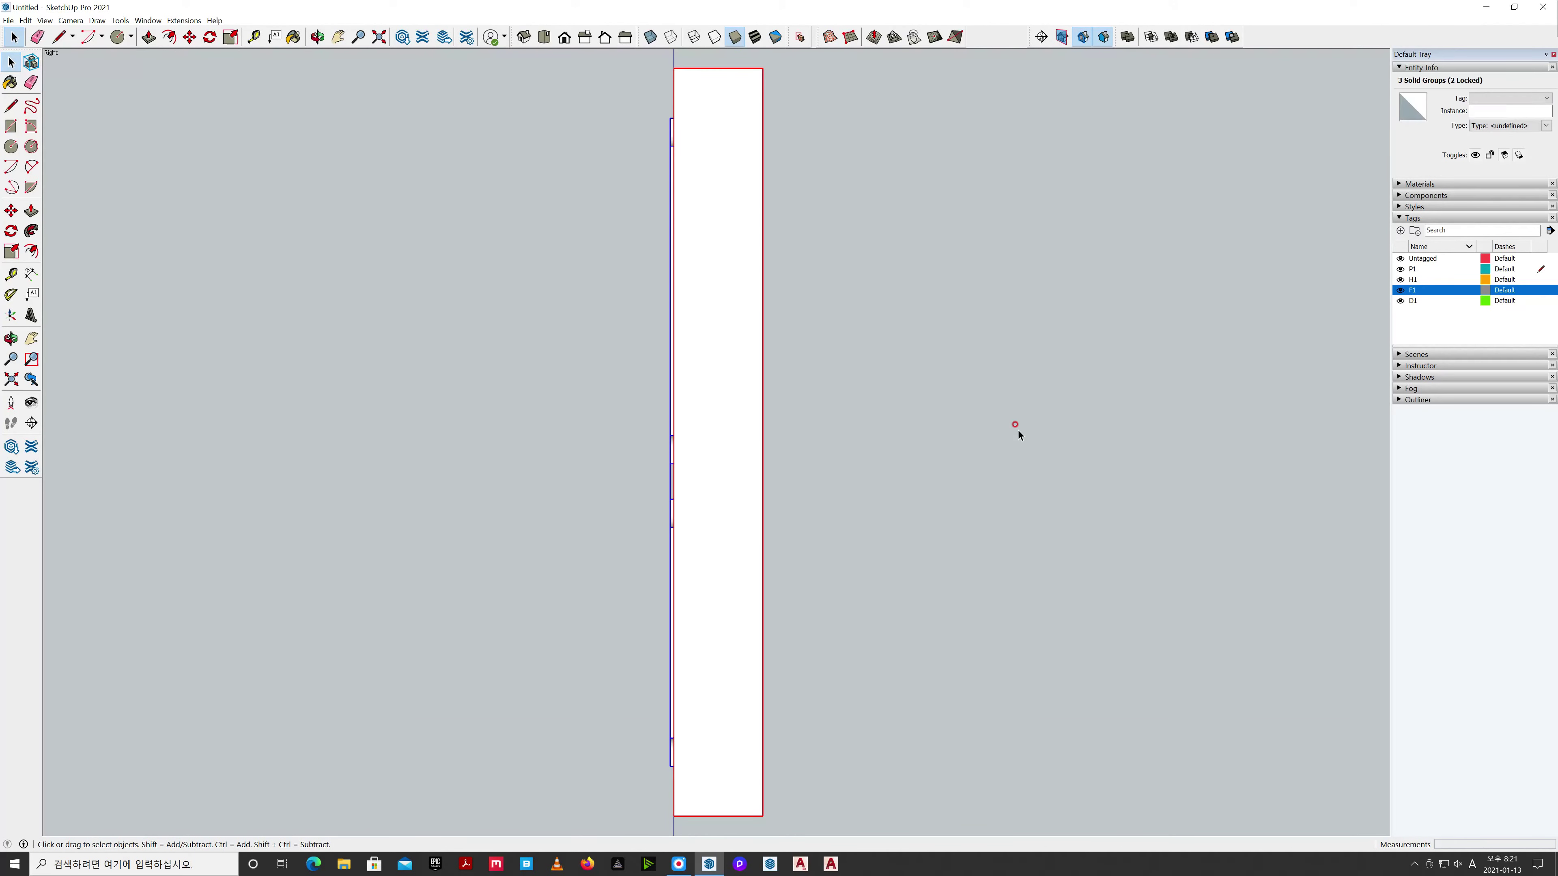
key(m)
click(857, 400)
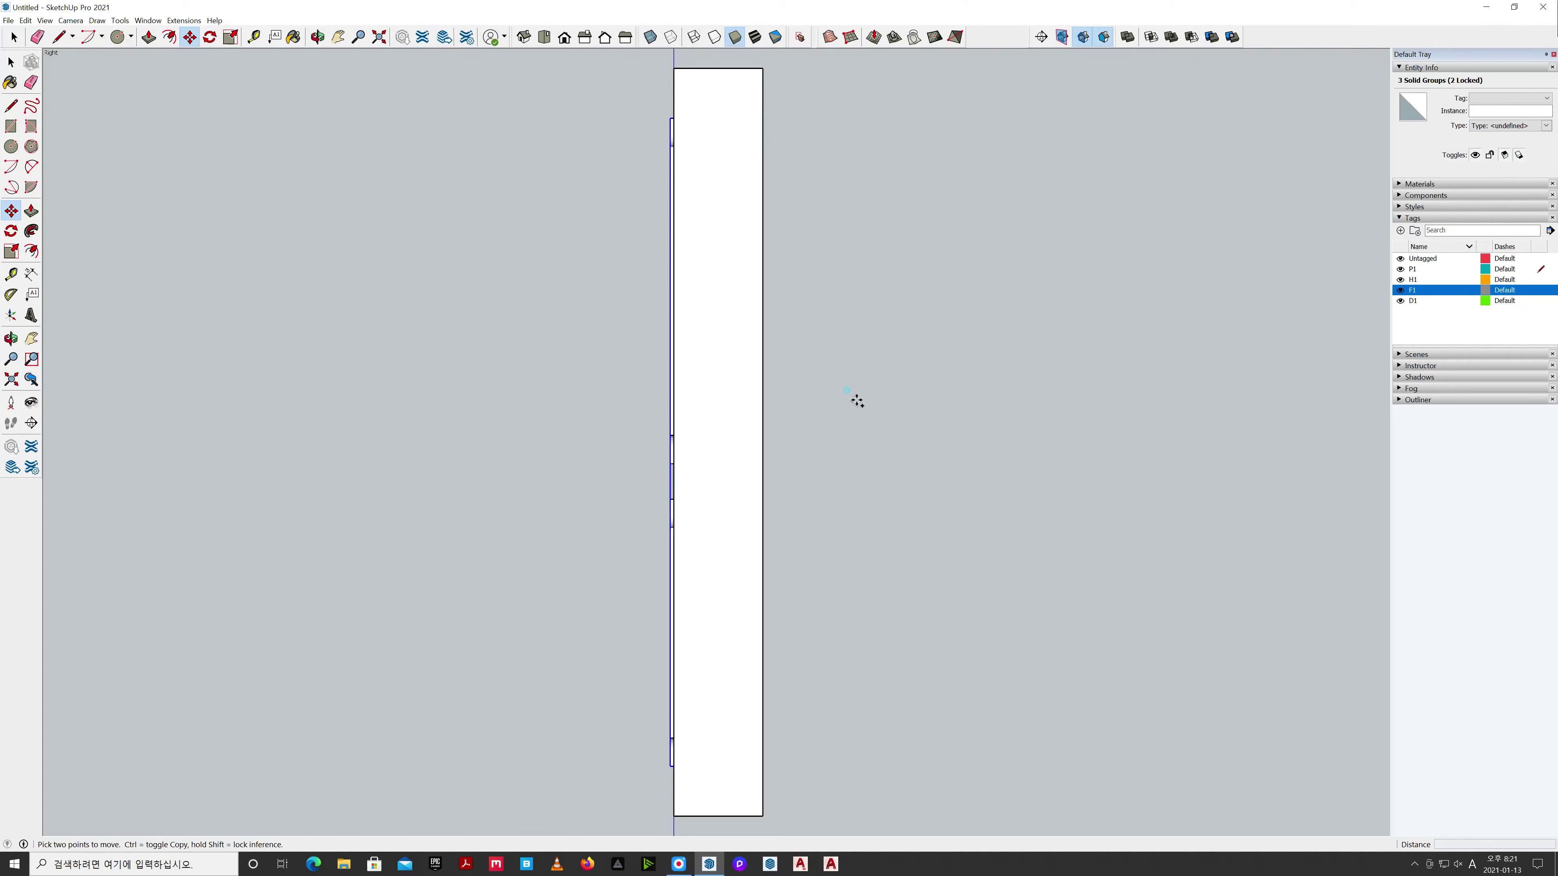
key(ctrl)
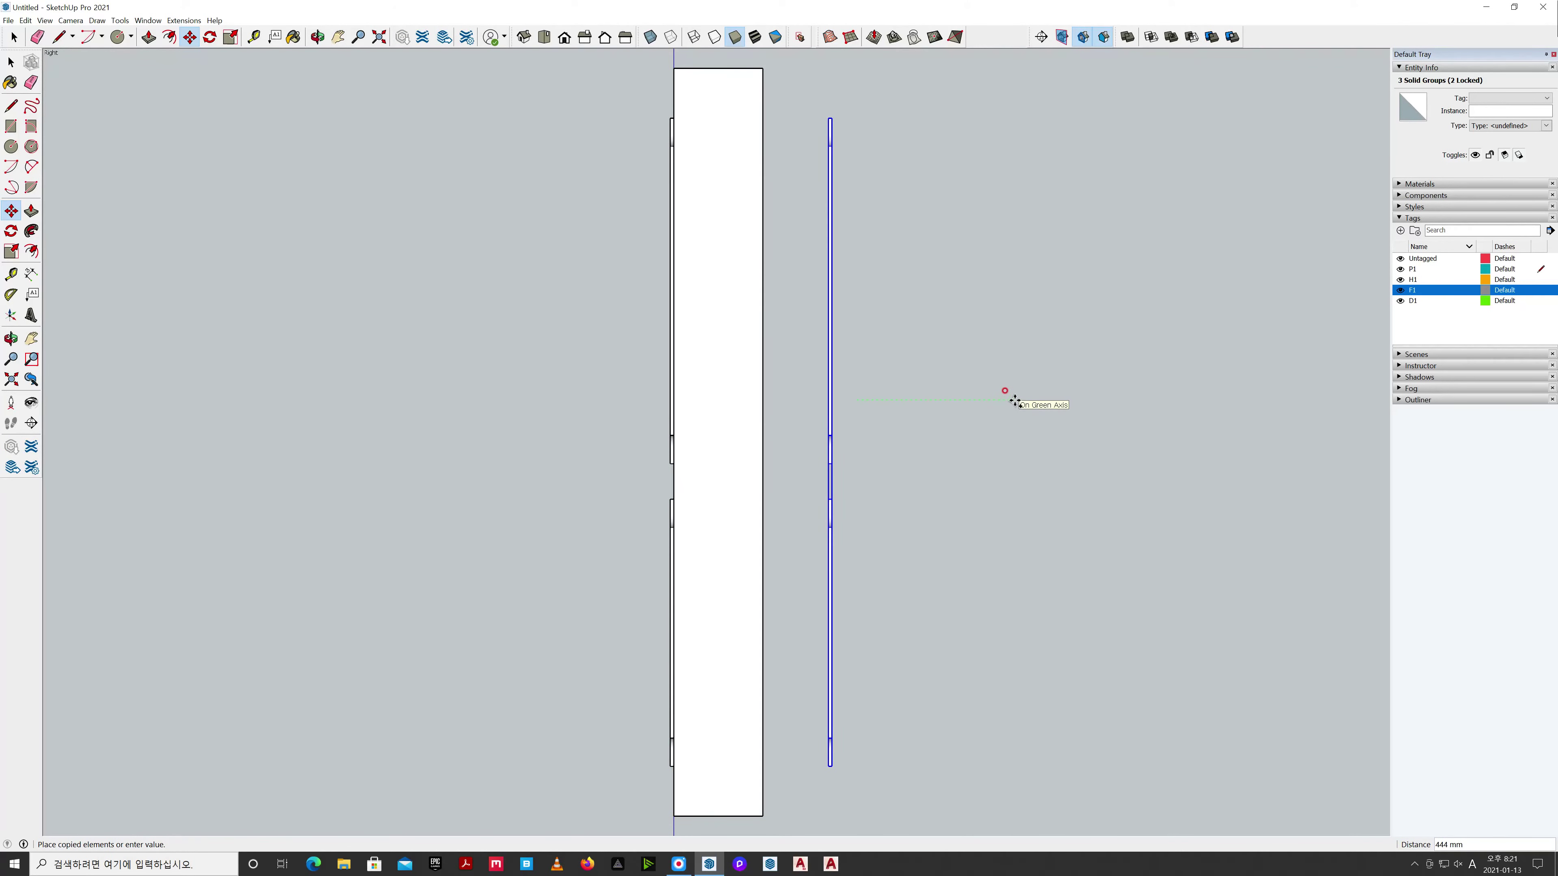
text(50)
key(Return)
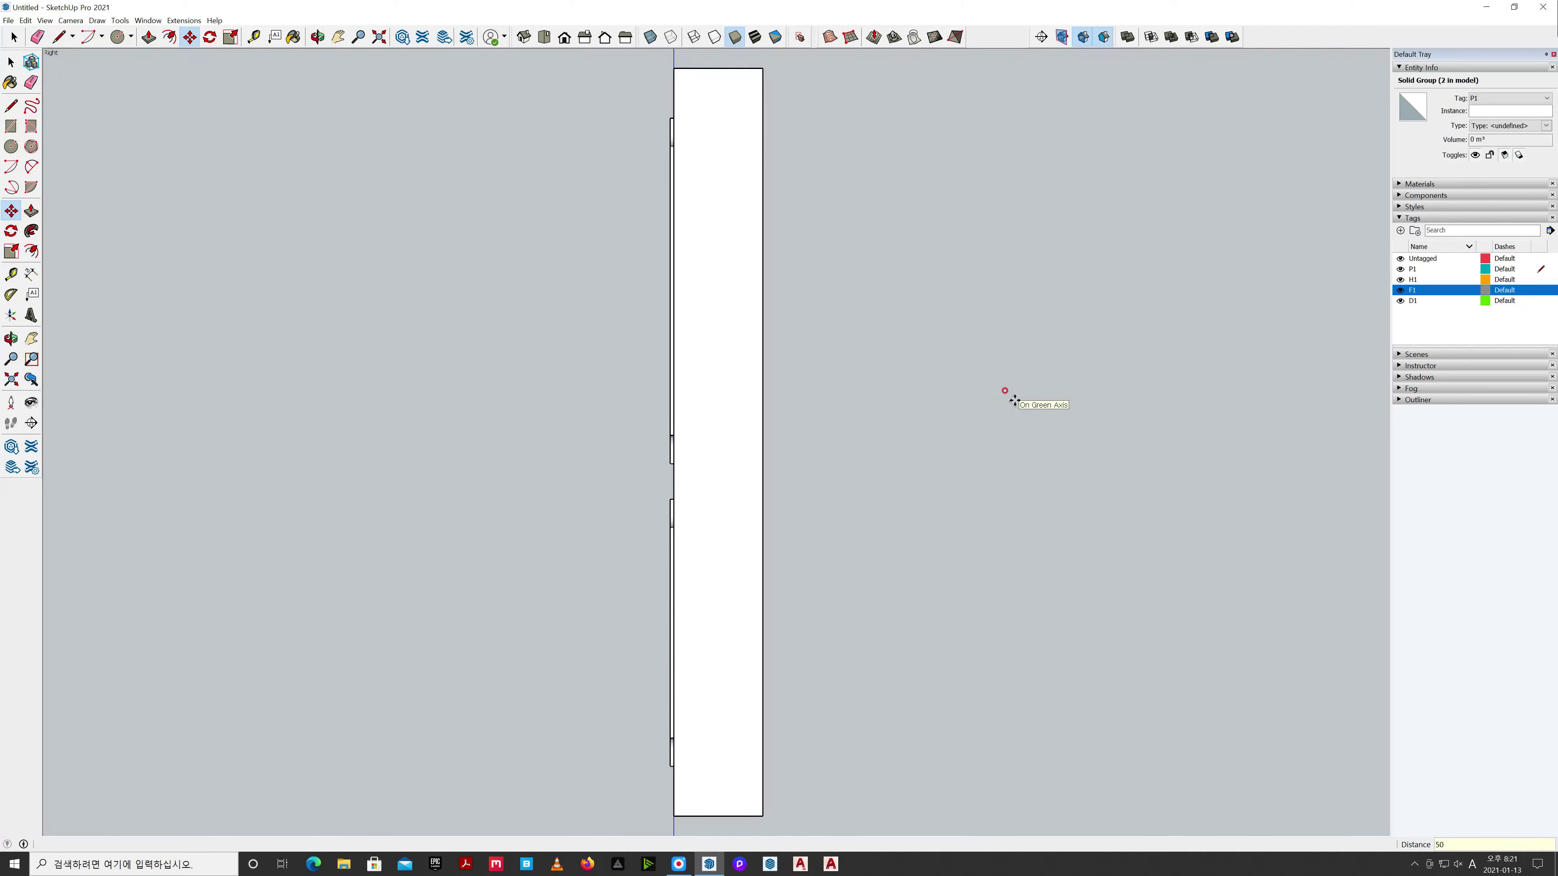
key(space)
click(1013, 398)
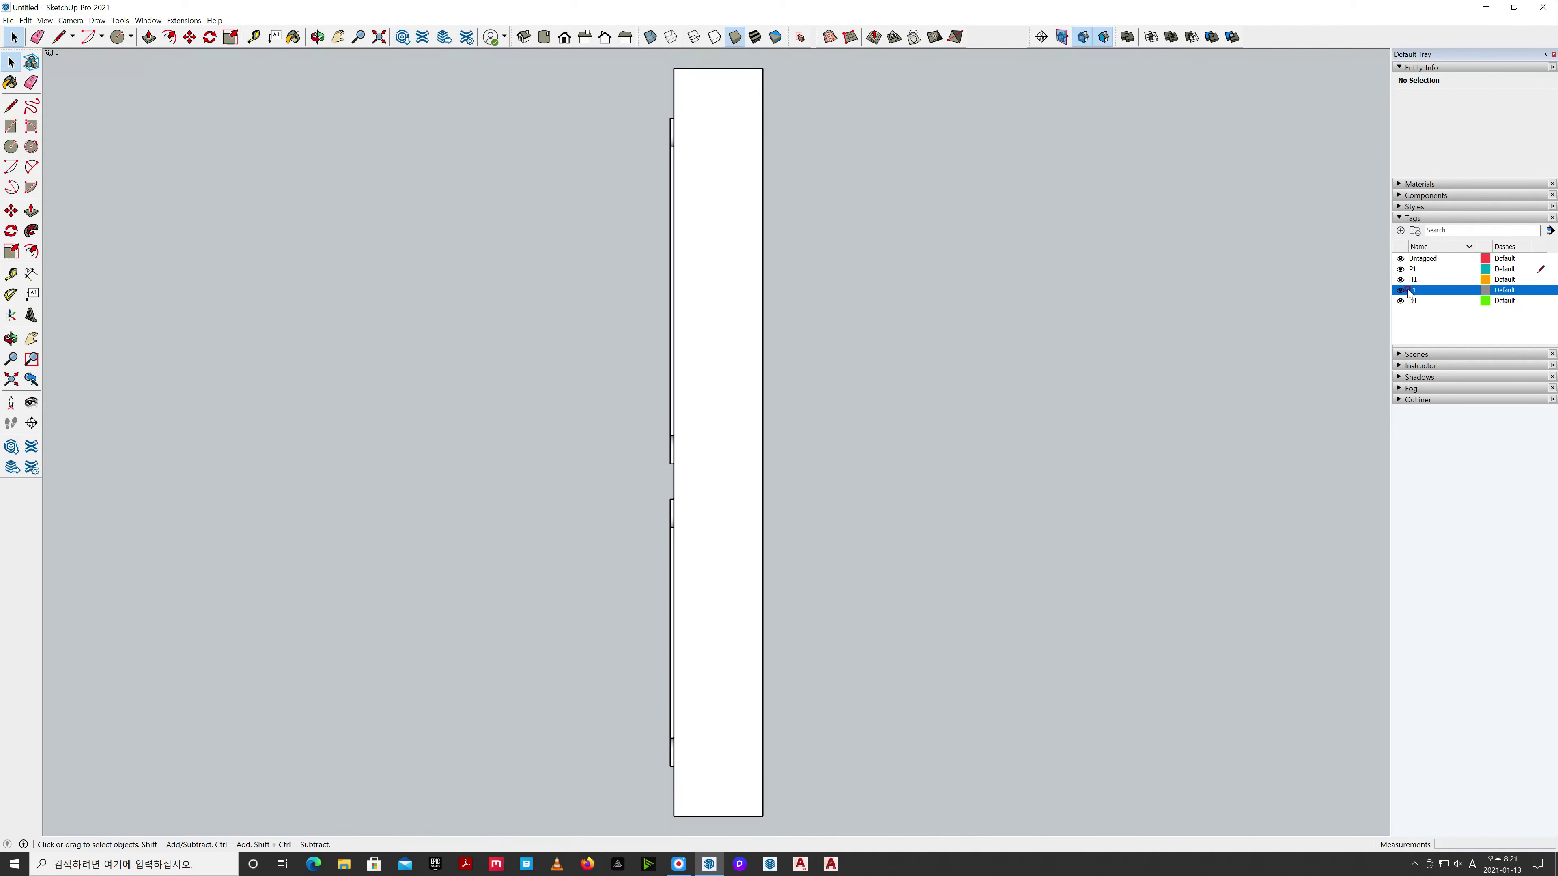
Hide the F1 tag and show the door leaf in a perspective isometric view.
click(1401, 300)
click(1401, 291)
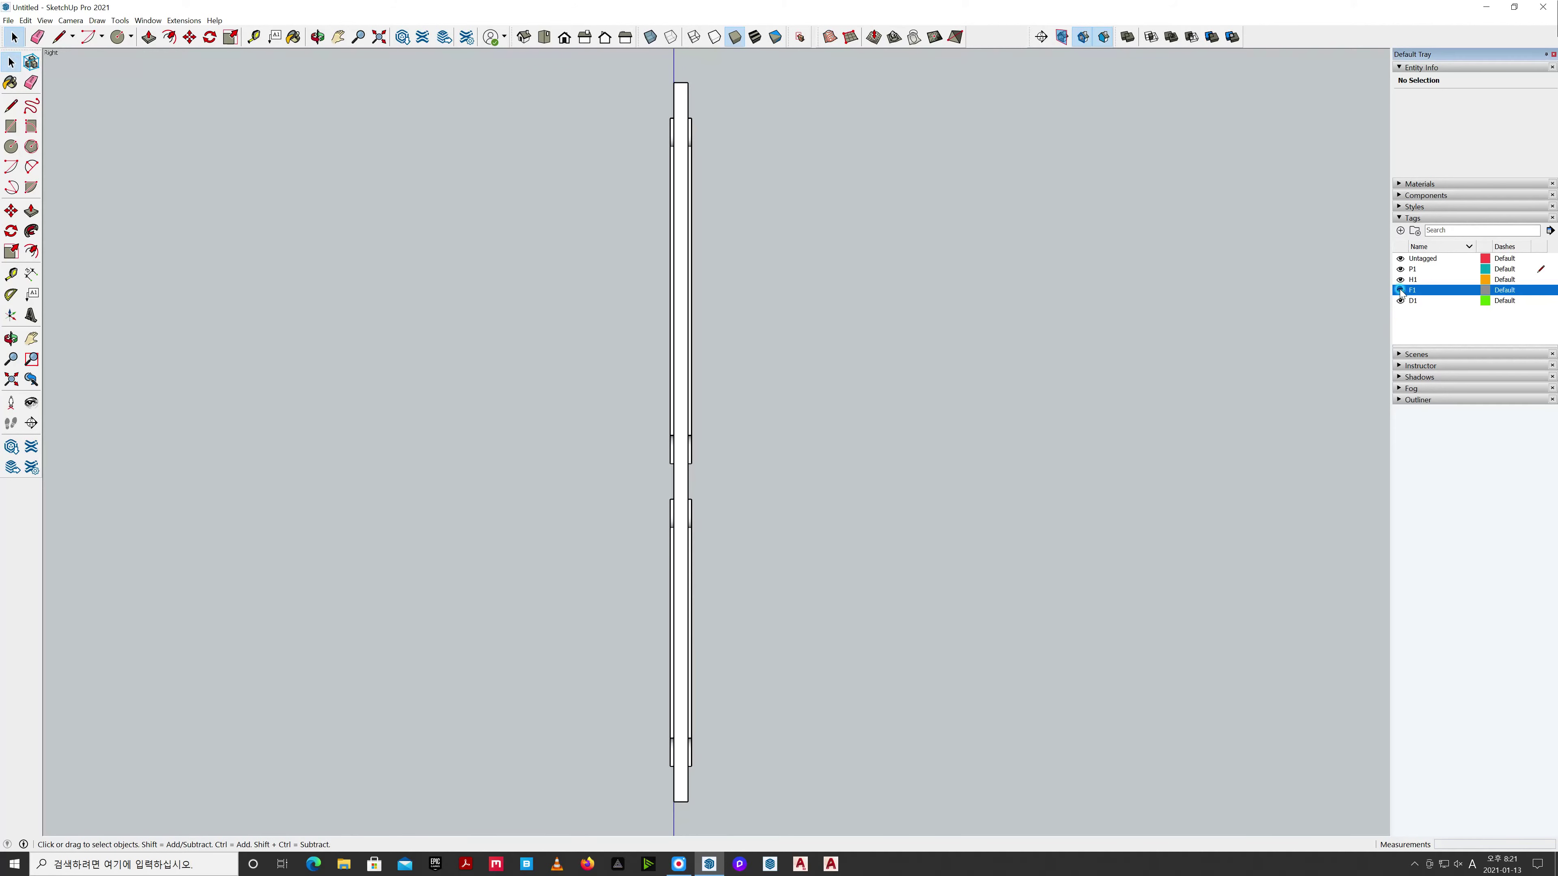
click(523, 36)
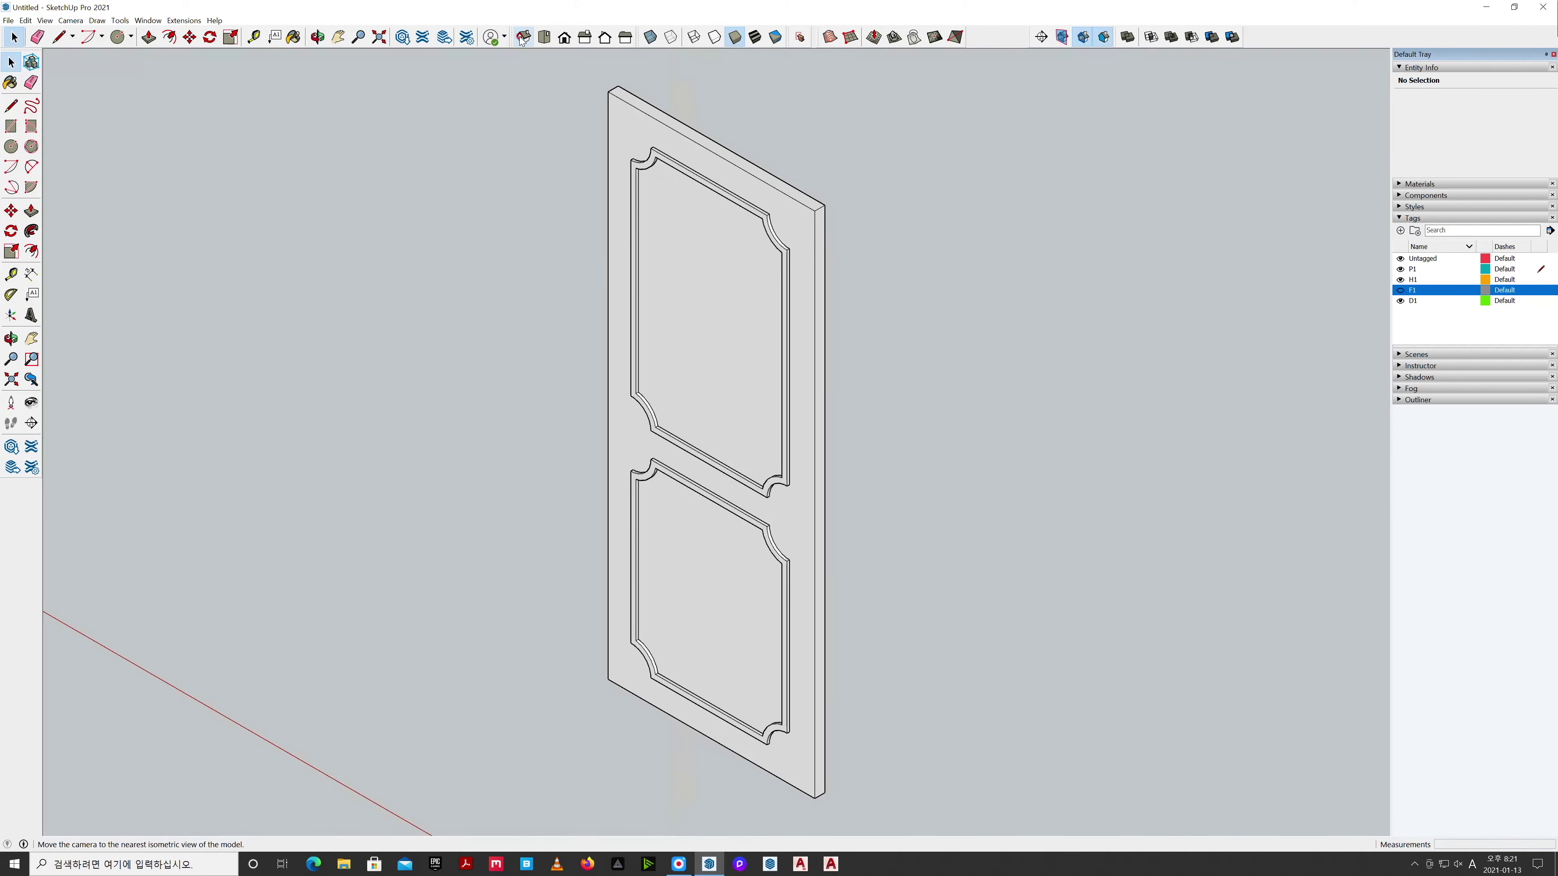
click(84, 19)
click(98, 86)
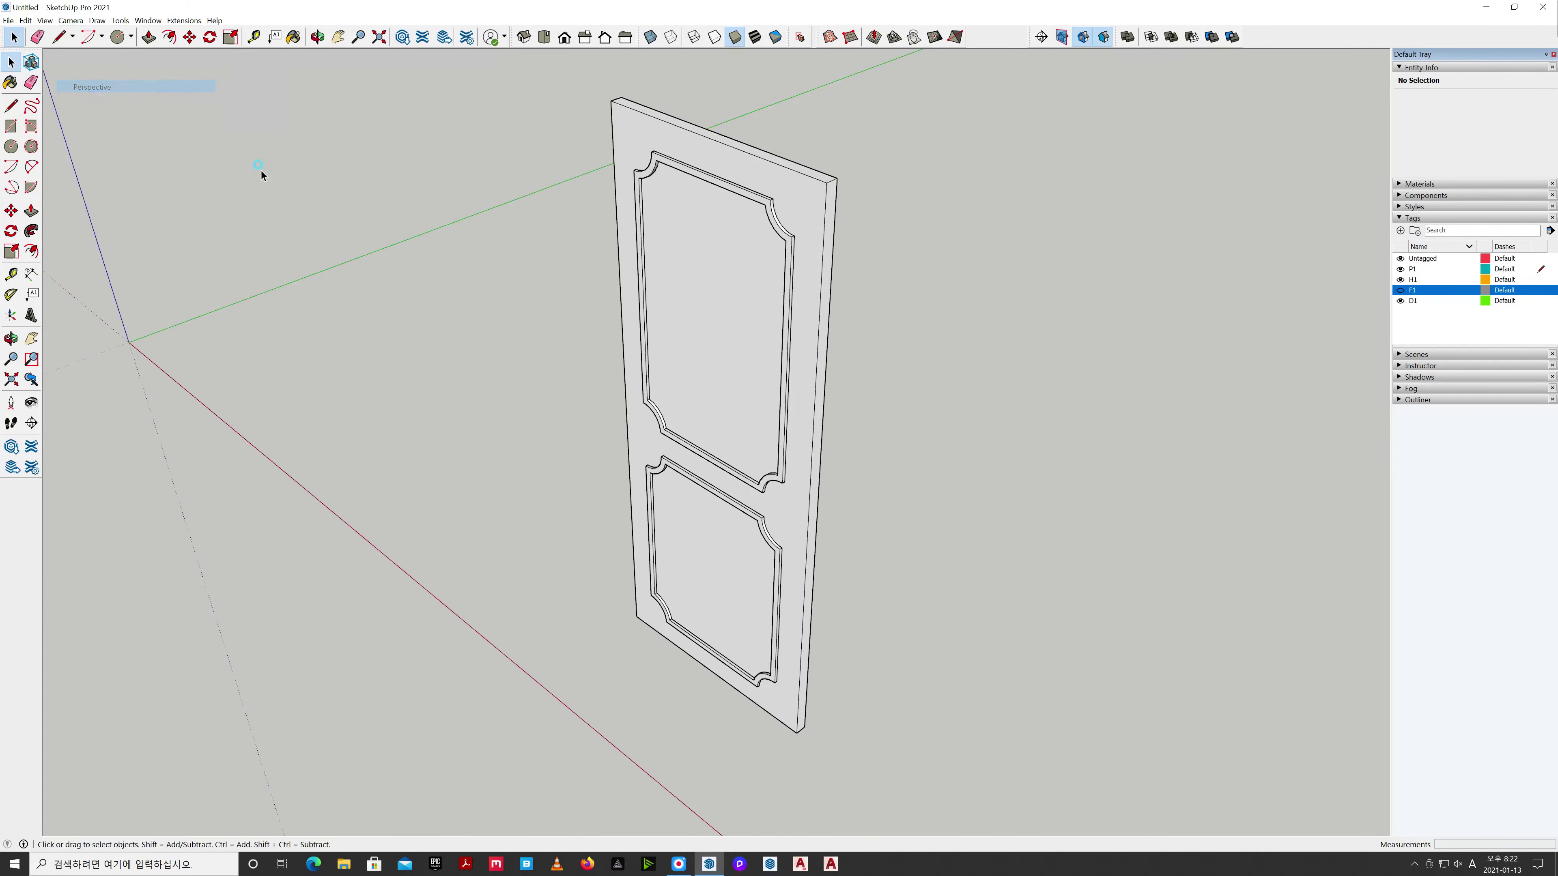
key(o)
drag(998, 495, 929, 469)
key(space)
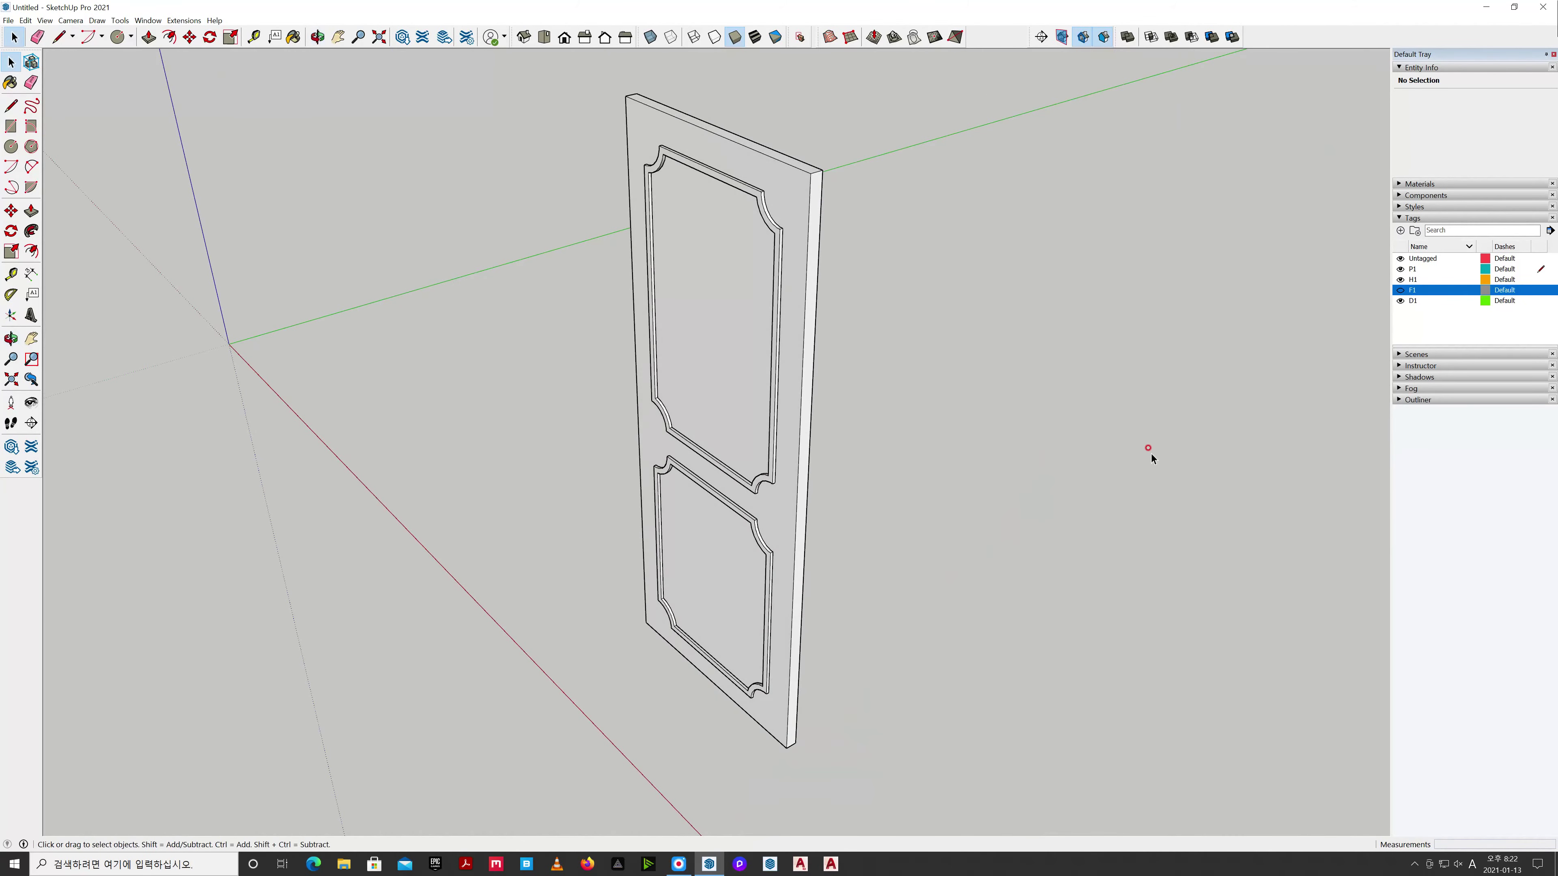
Show the F1 tag to examine the frame together with the door leaf, and hide the tag again.
click(1400, 291)
key(o)
drag(1169, 390, 1052, 415)
key(space)
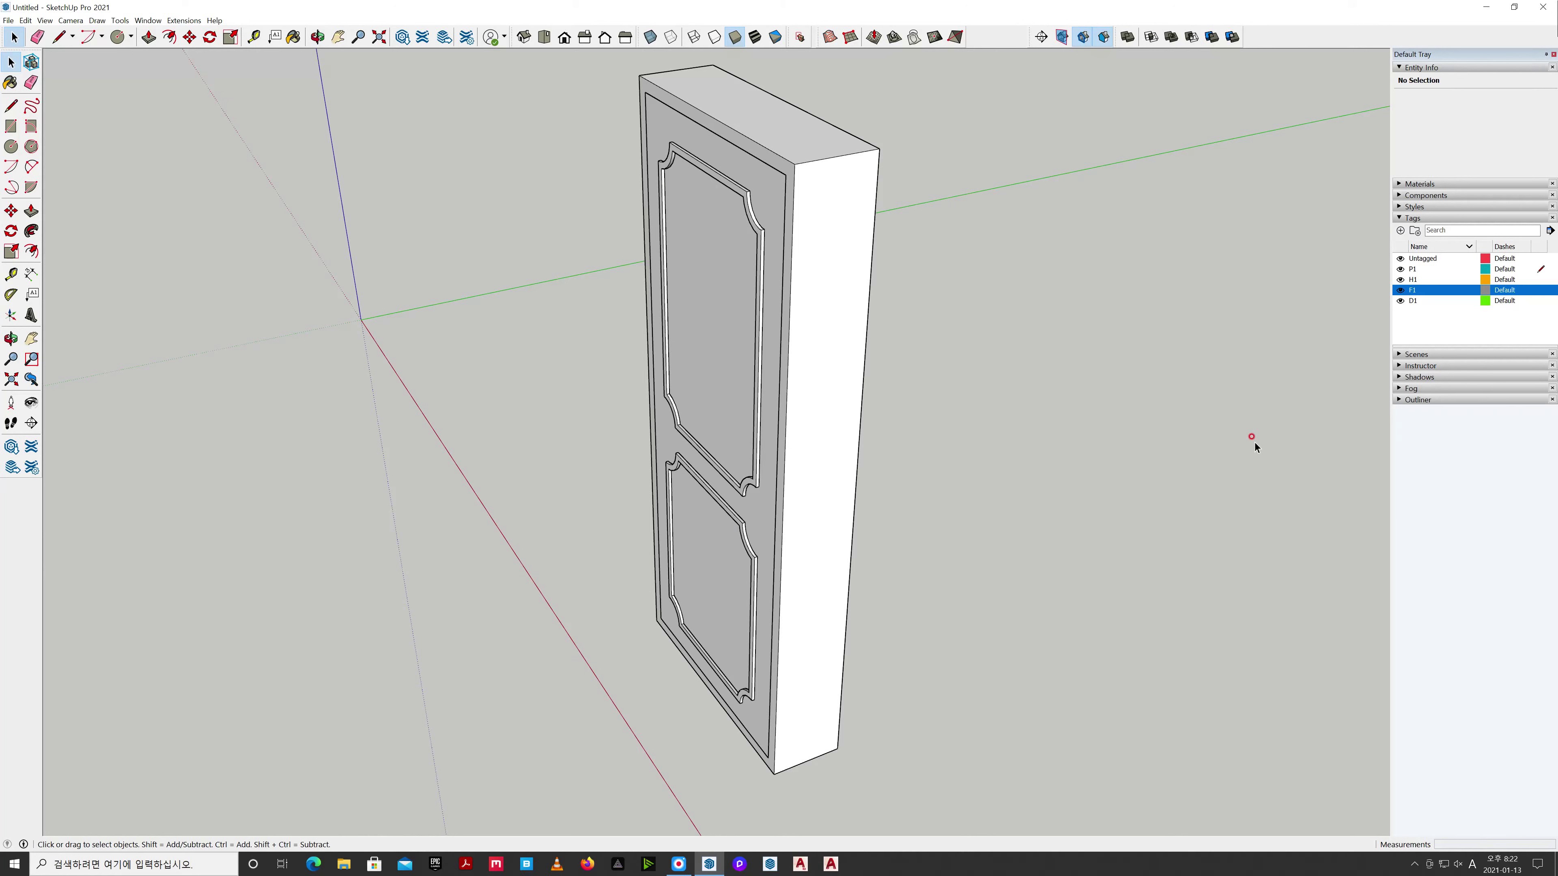
click(1400, 289)
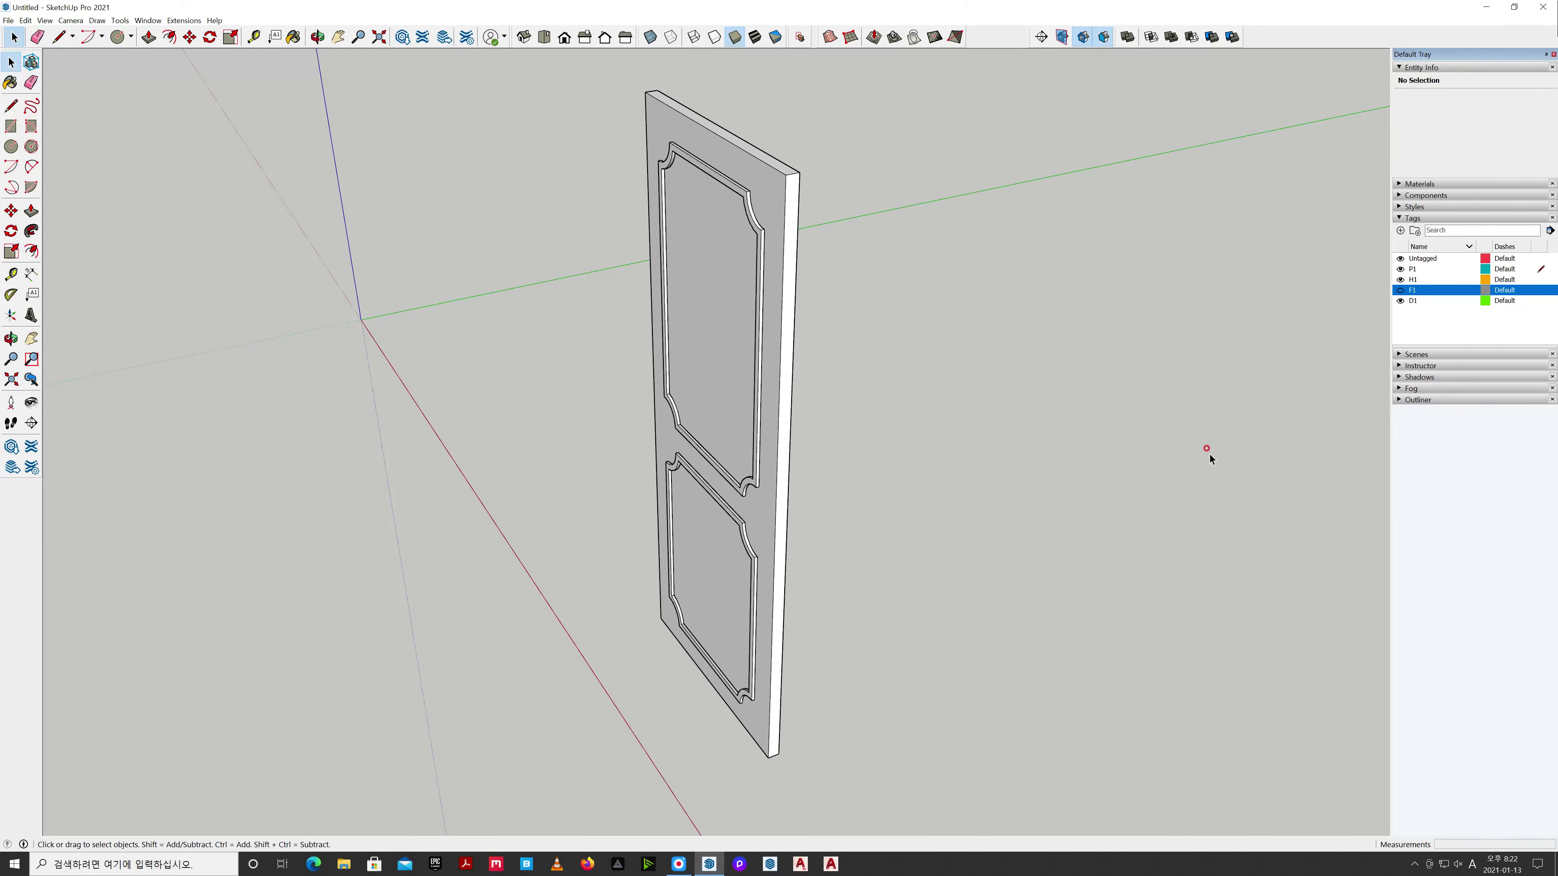
middle_drag(1210, 459, 1218, 451)
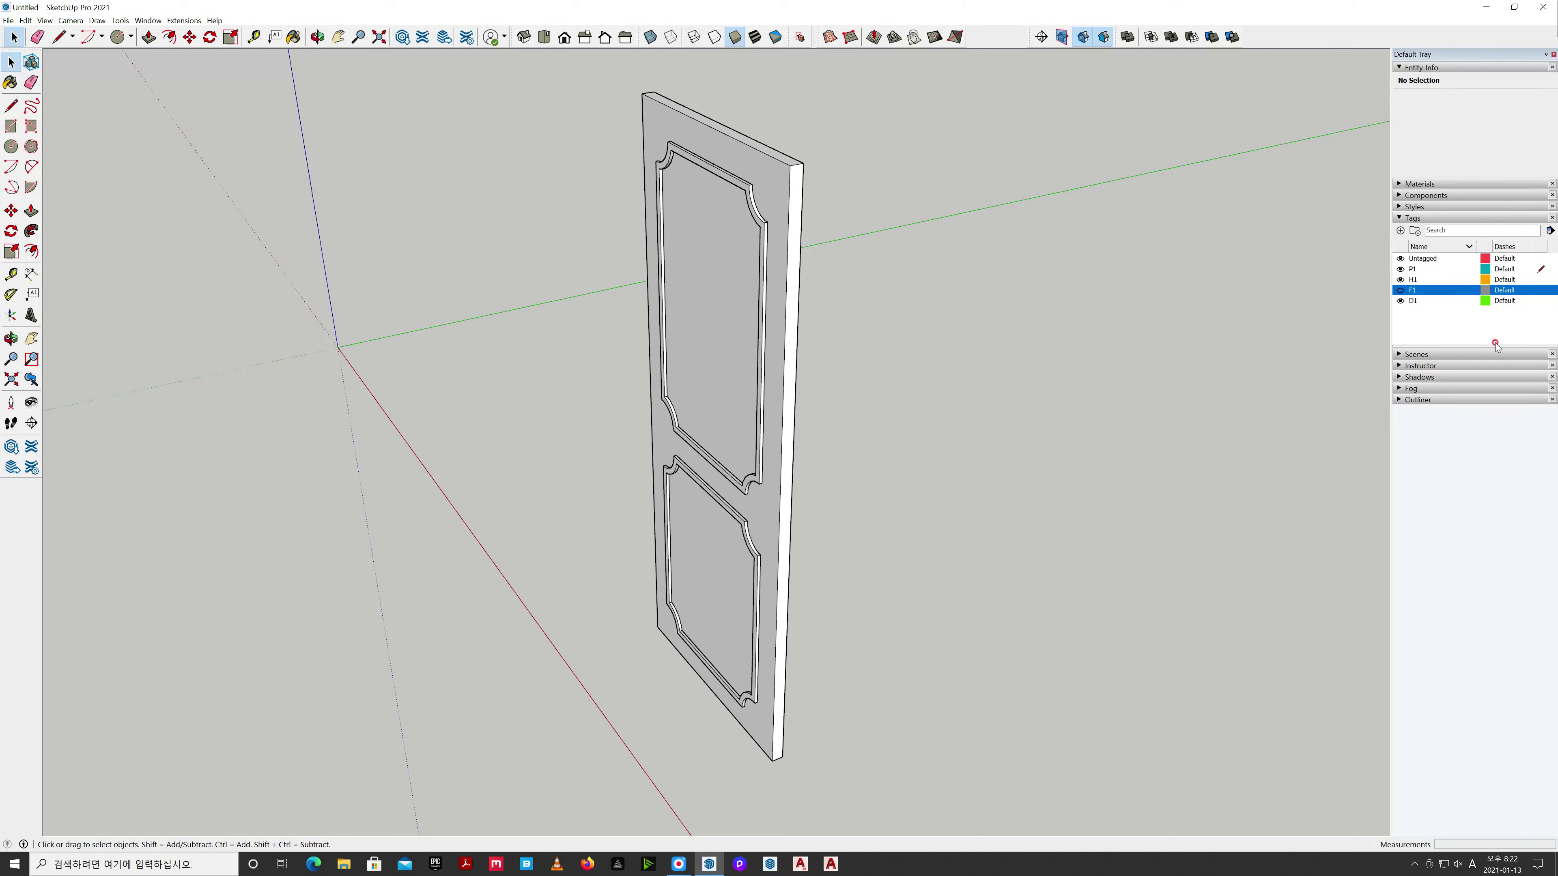
Make H1 the active tag and set the camera to a parallel-projection front view.
click(1537, 280)
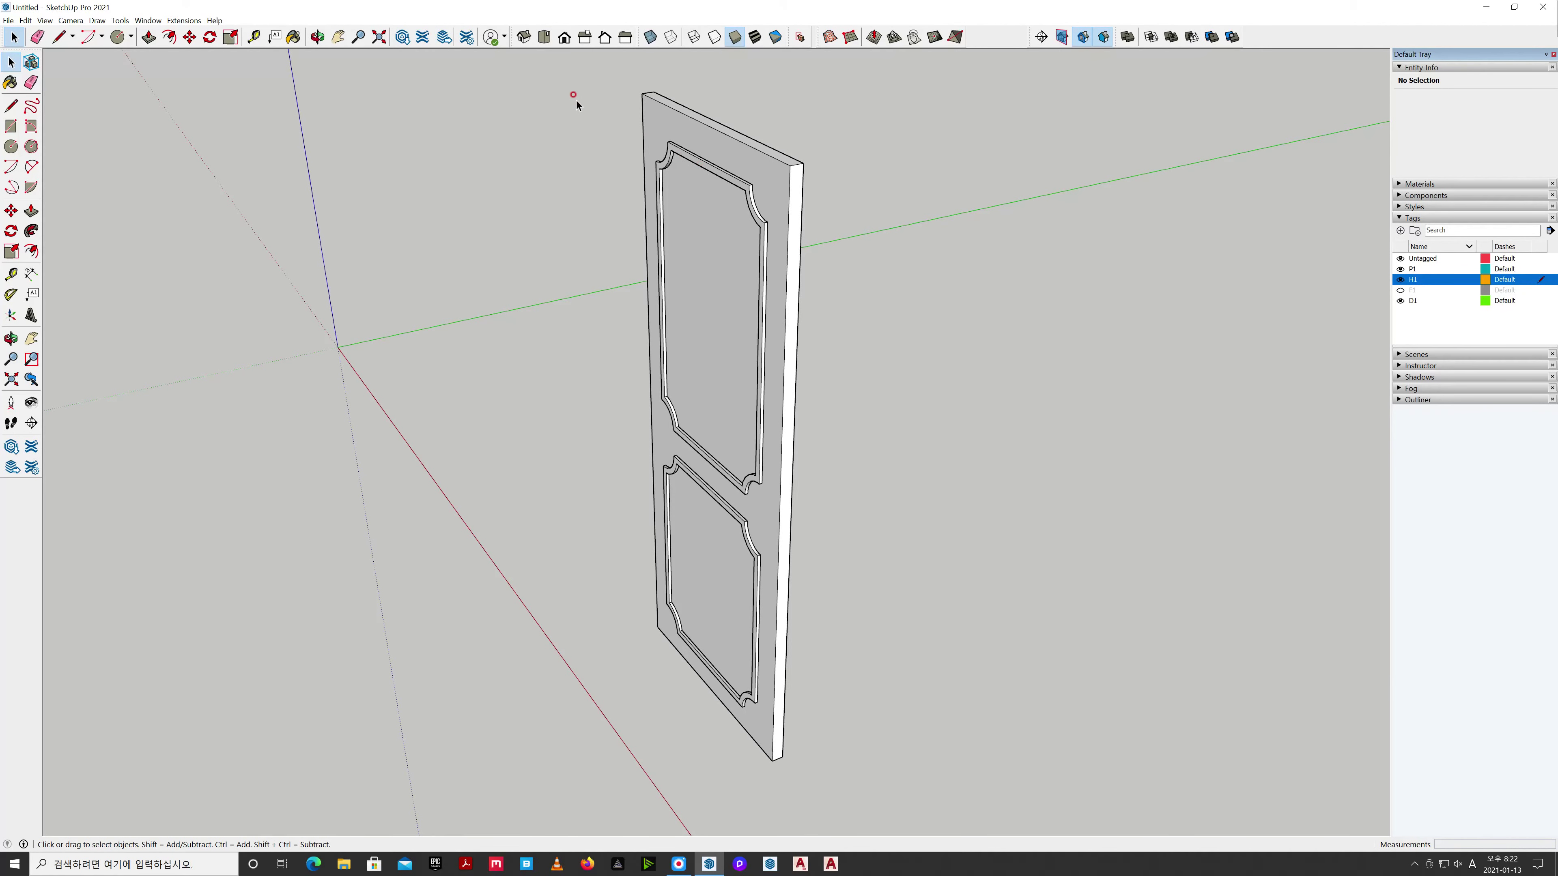
click(564, 37)
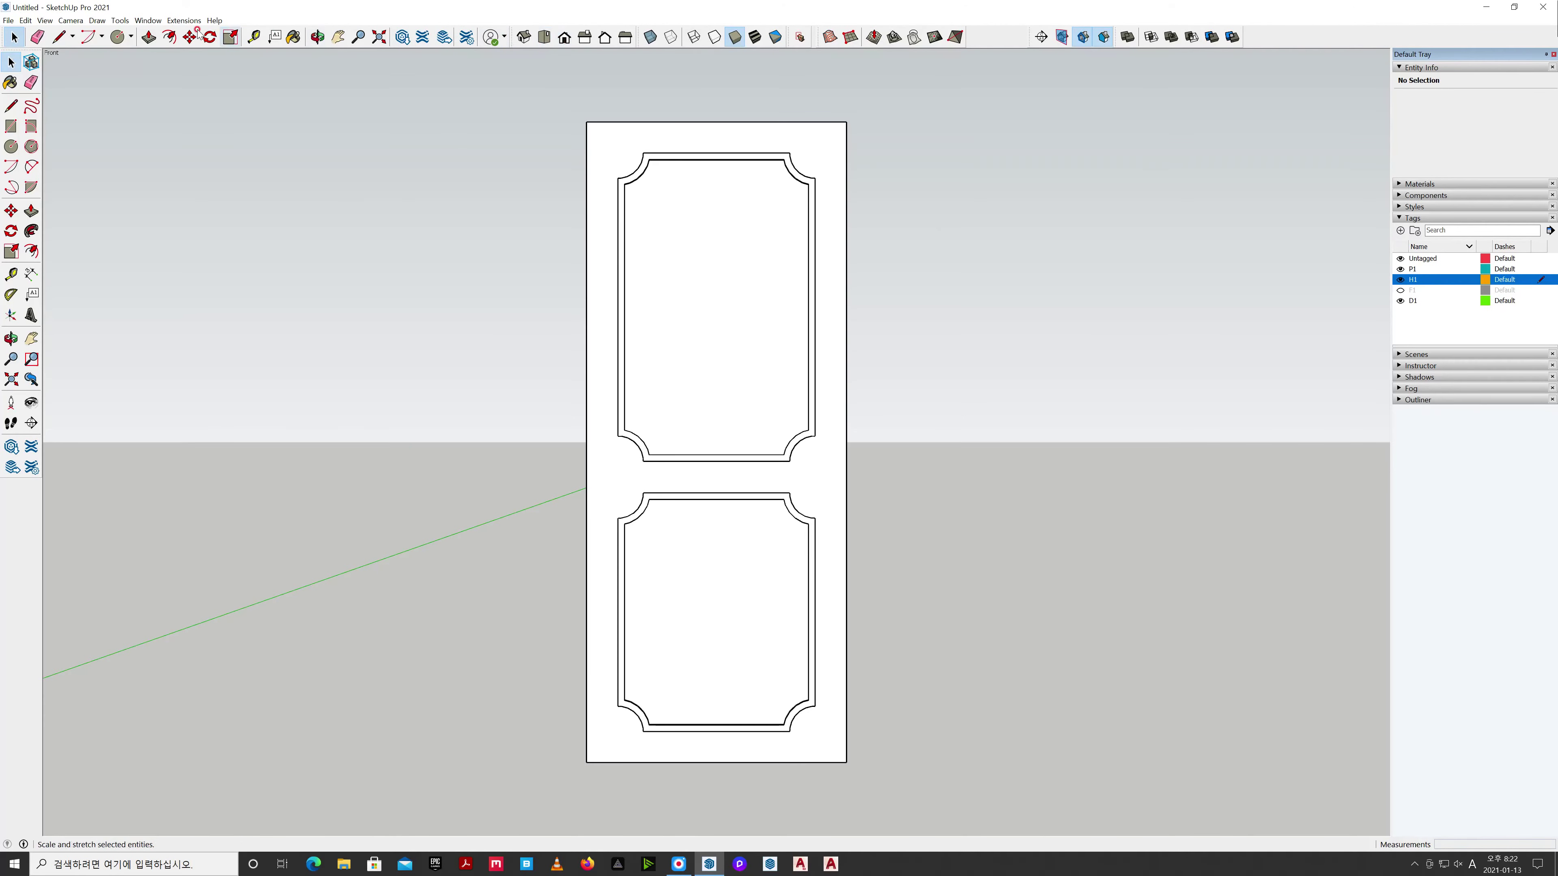
click(70, 21)
click(101, 75)
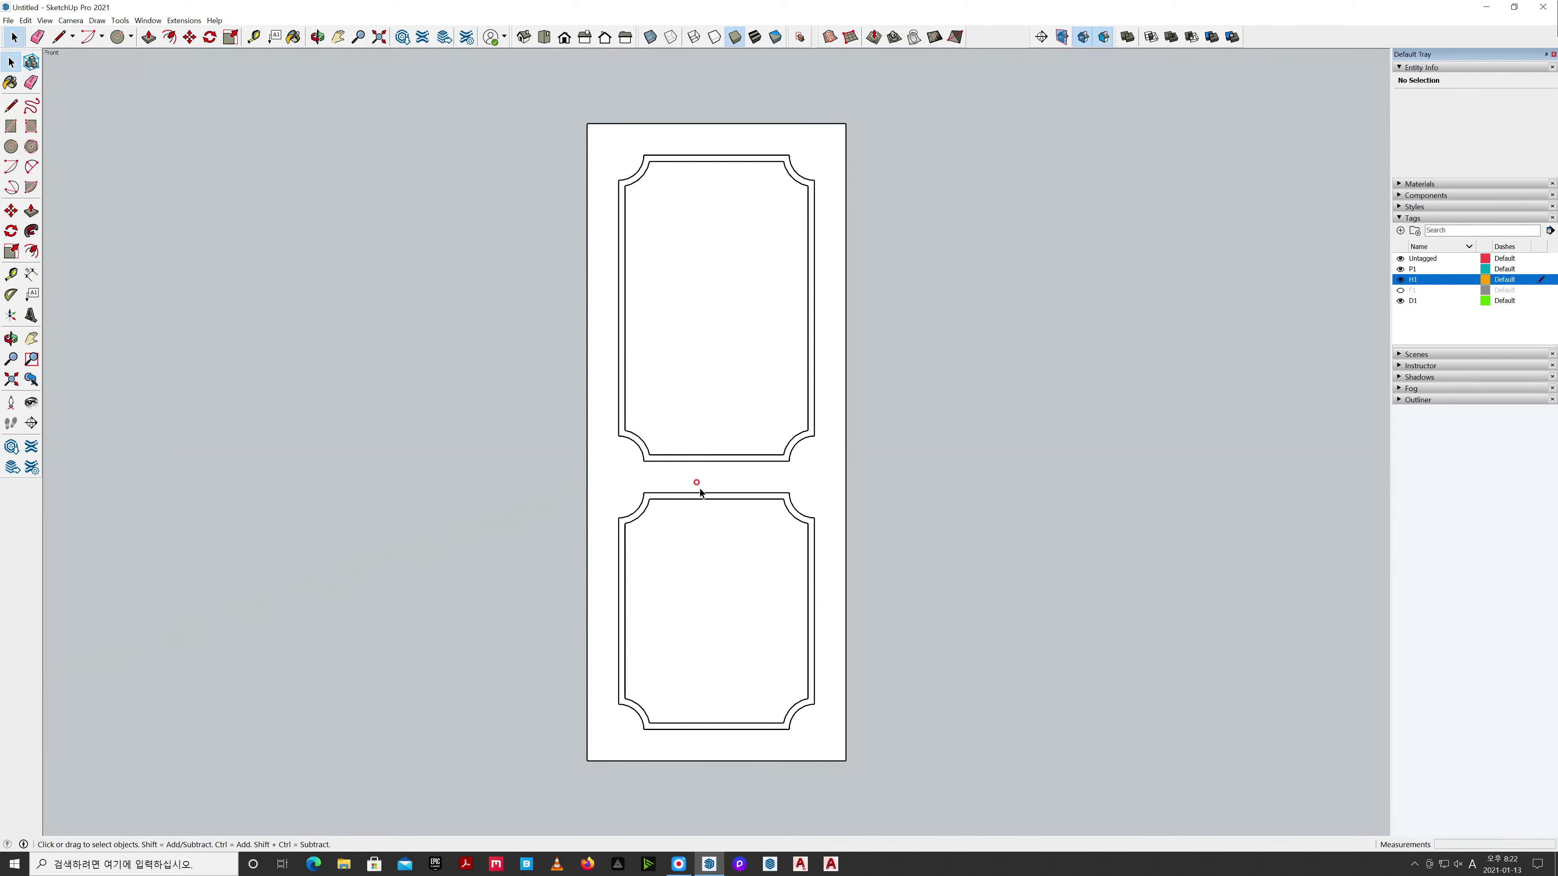
key(h)
drag(644, 490, 765, 484)
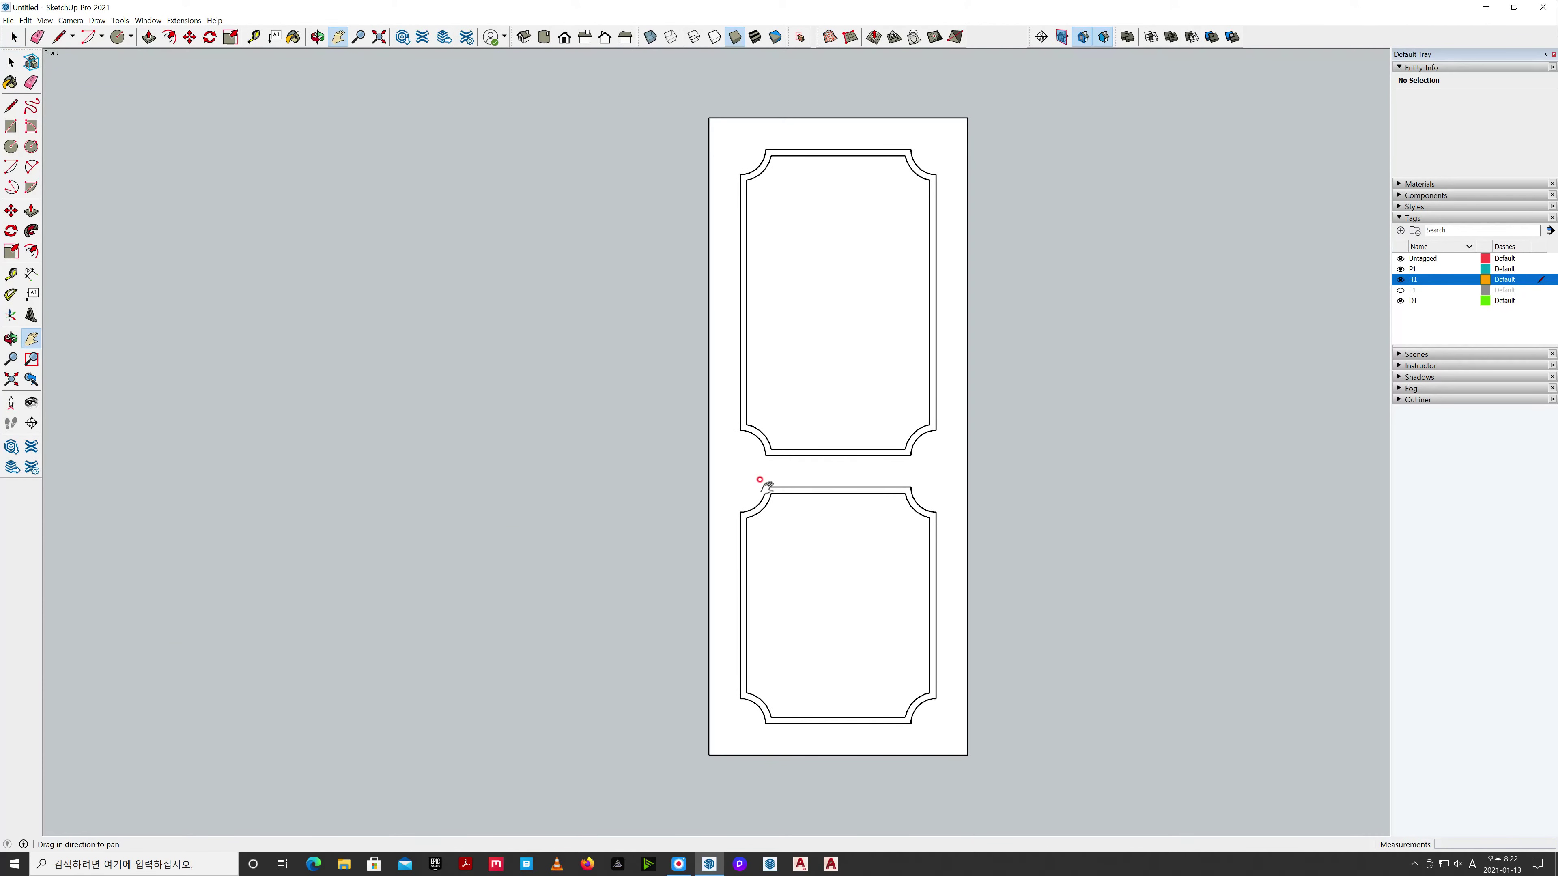
Unlock the door leaf group.
key(space)
drag(1060, 564, 877, 401)
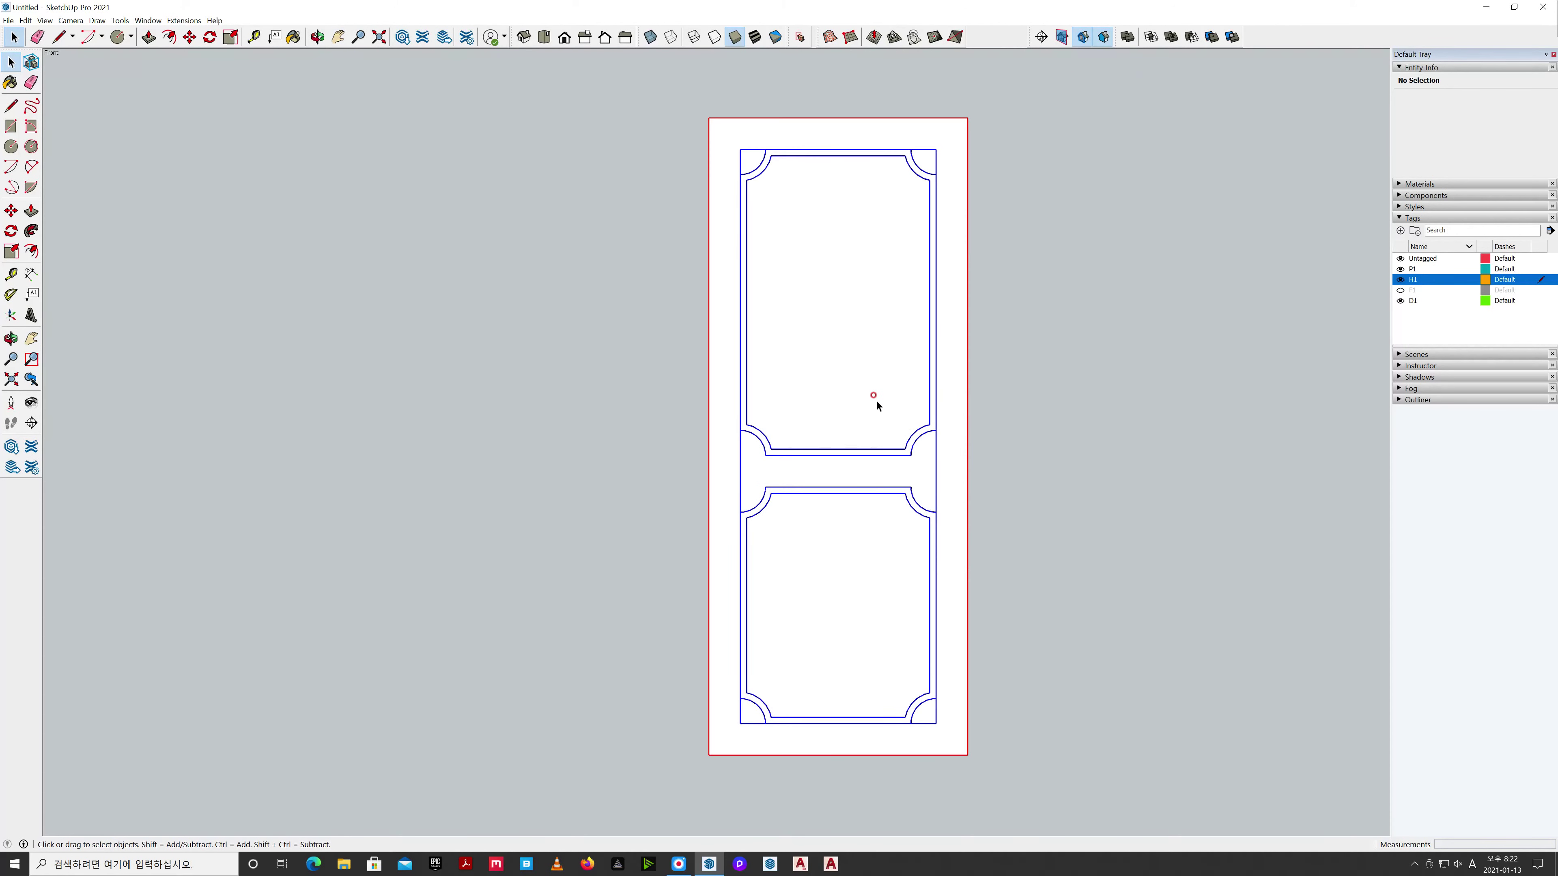
right_click(947, 464)
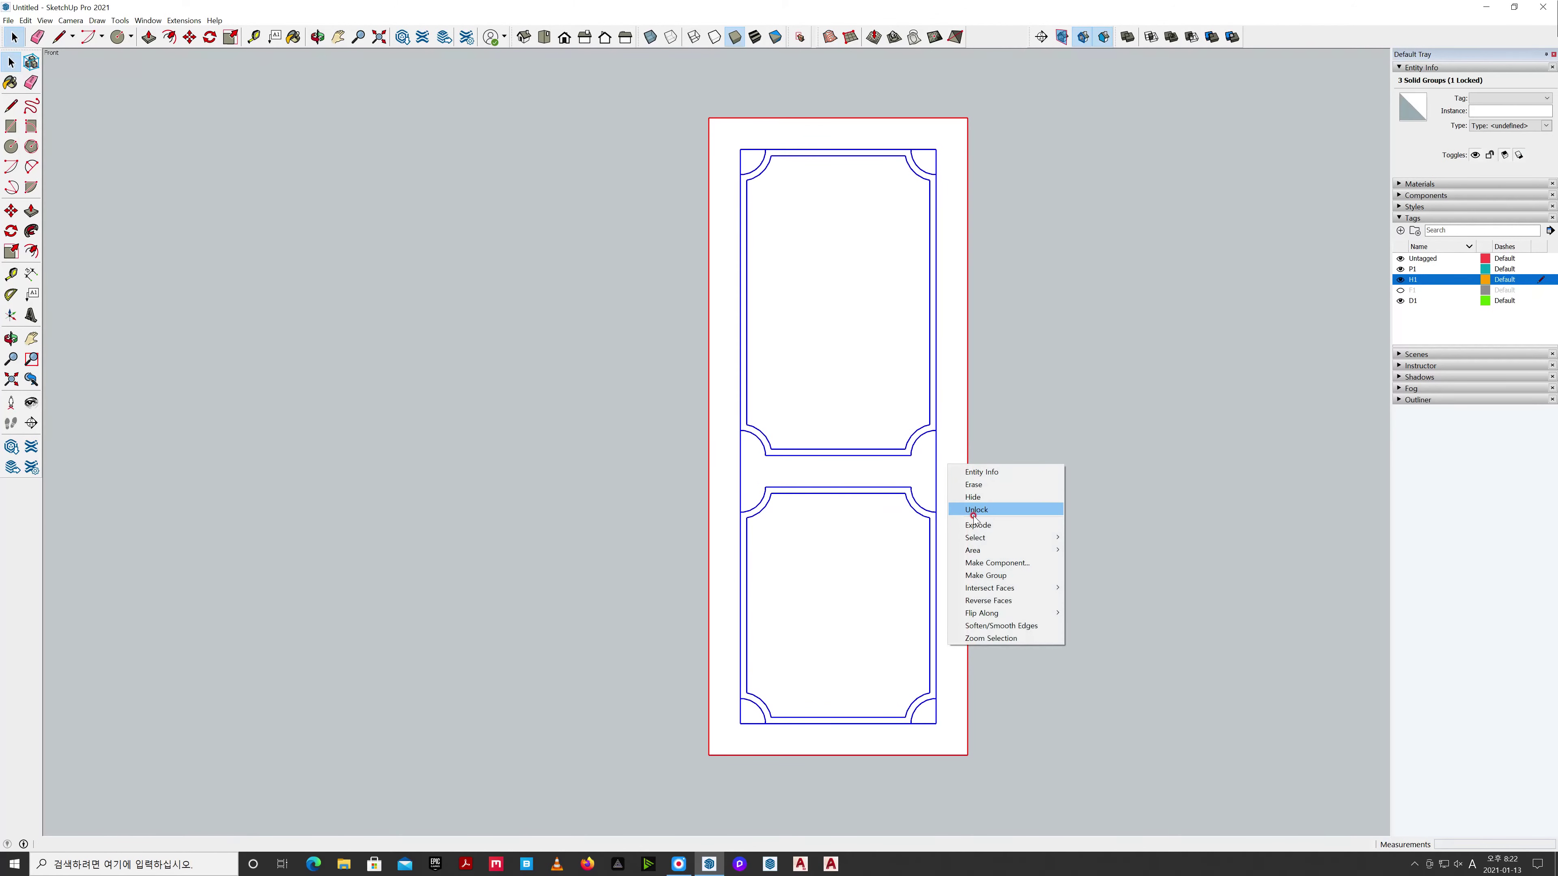
click(1079, 518)
click(962, 461)
right_click(960, 463)
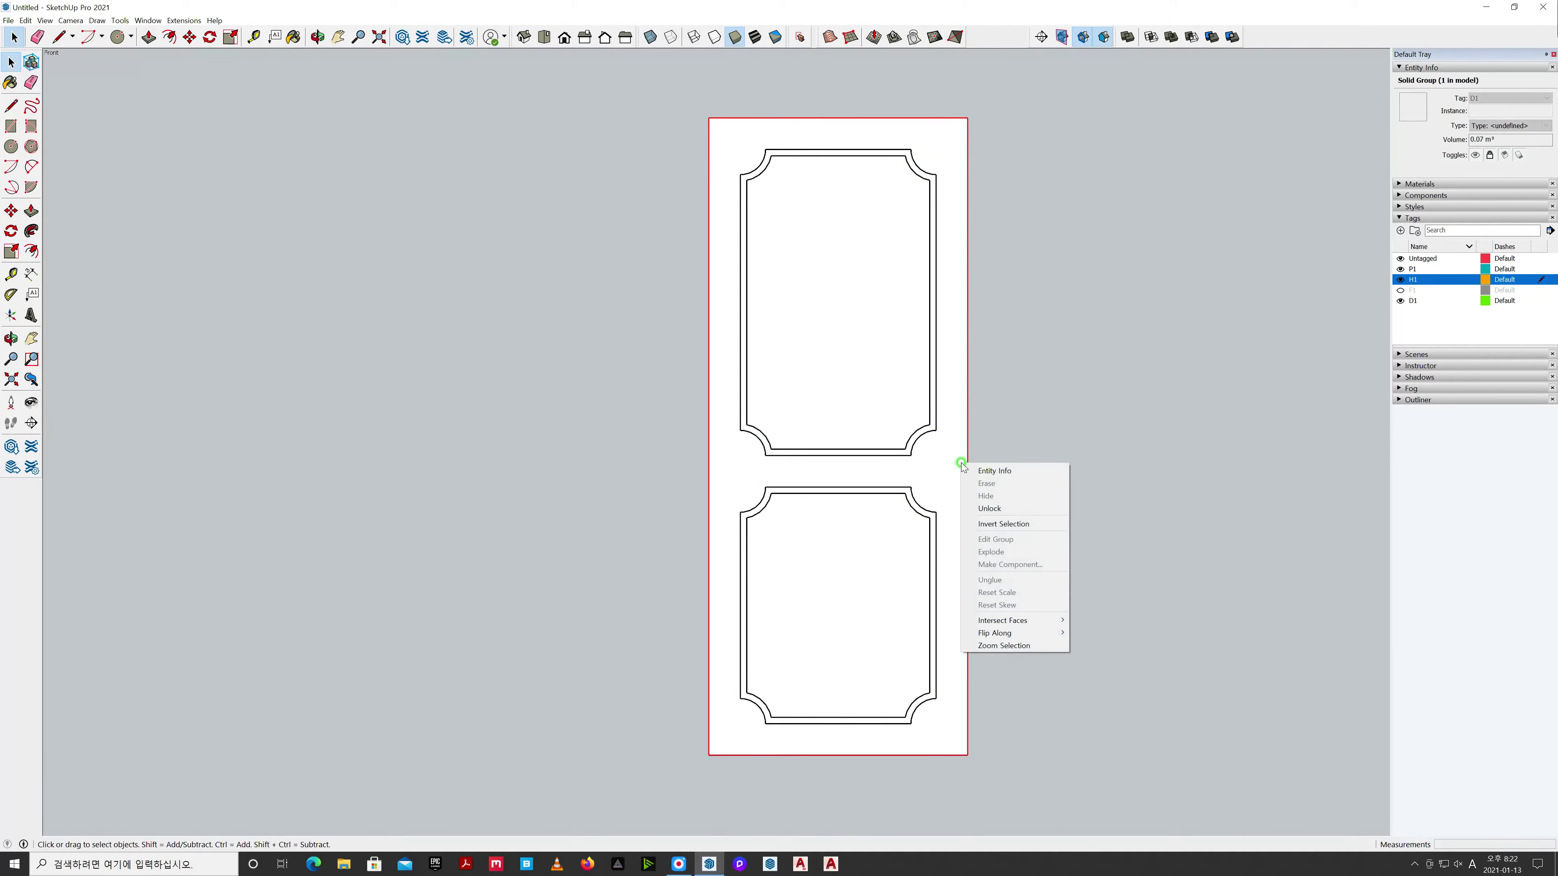
key(Escape)
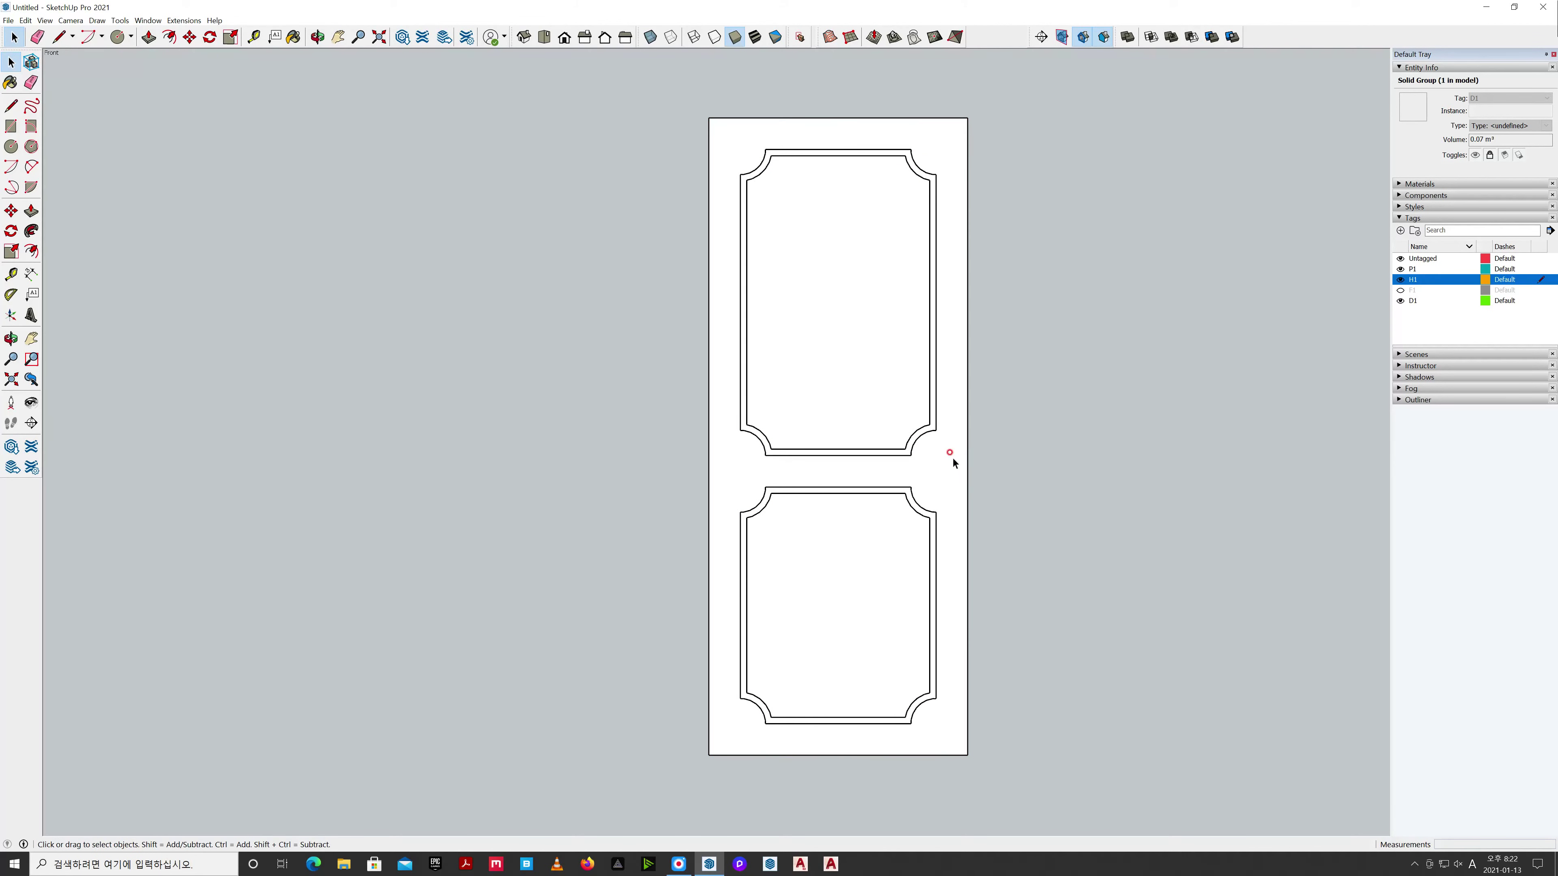
right_click(954, 458)
click(971, 501)
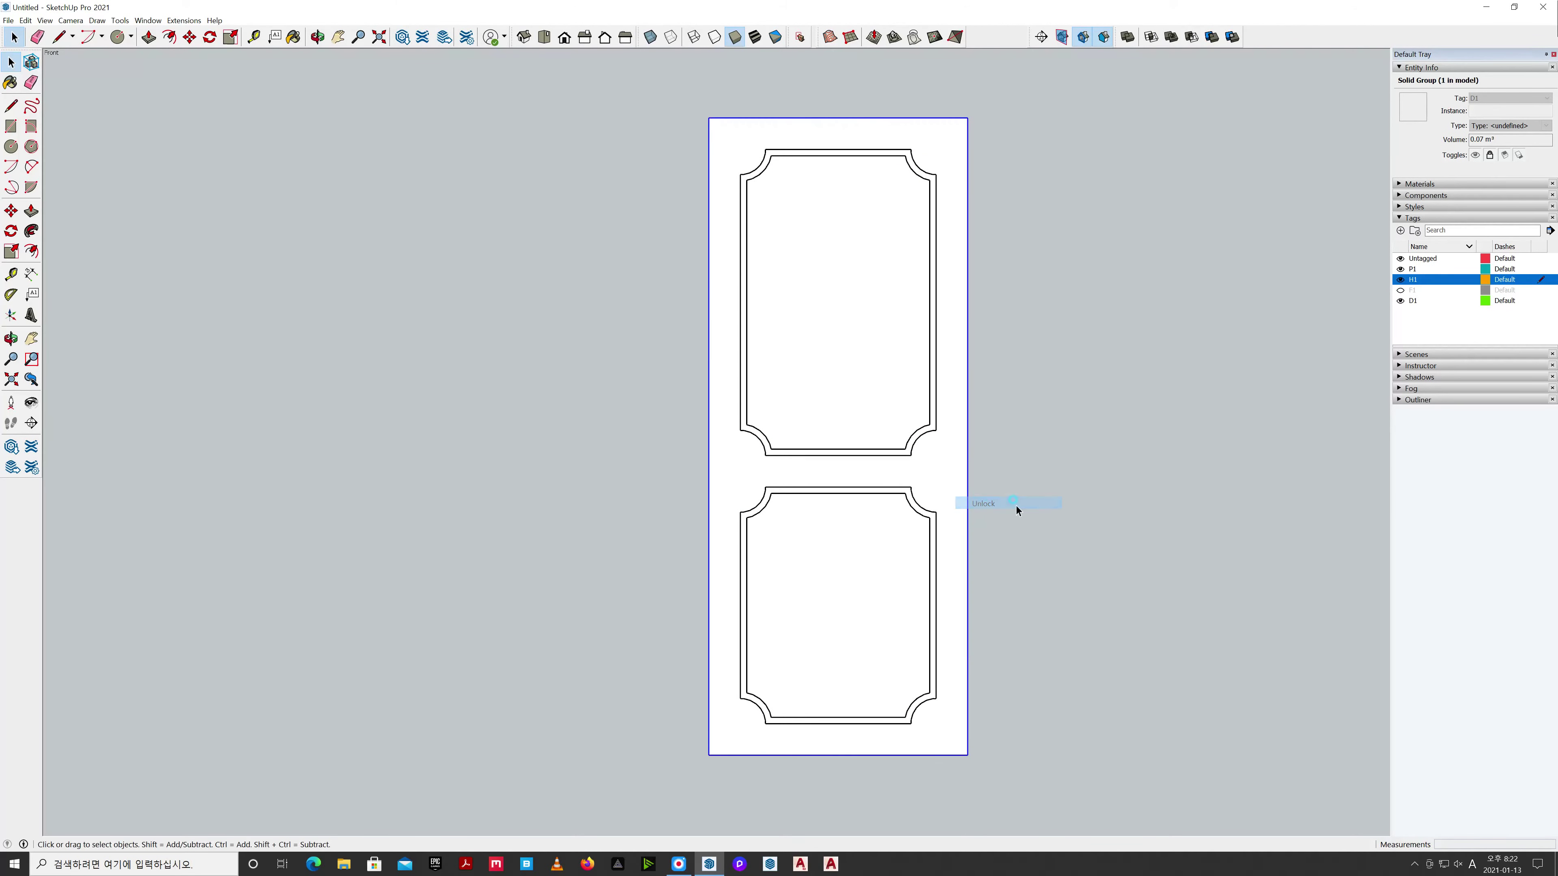
Select the door leaf and both panel mouldings groups together and lock them.
drag(1050, 562, 939, 454)
right_click(942, 459)
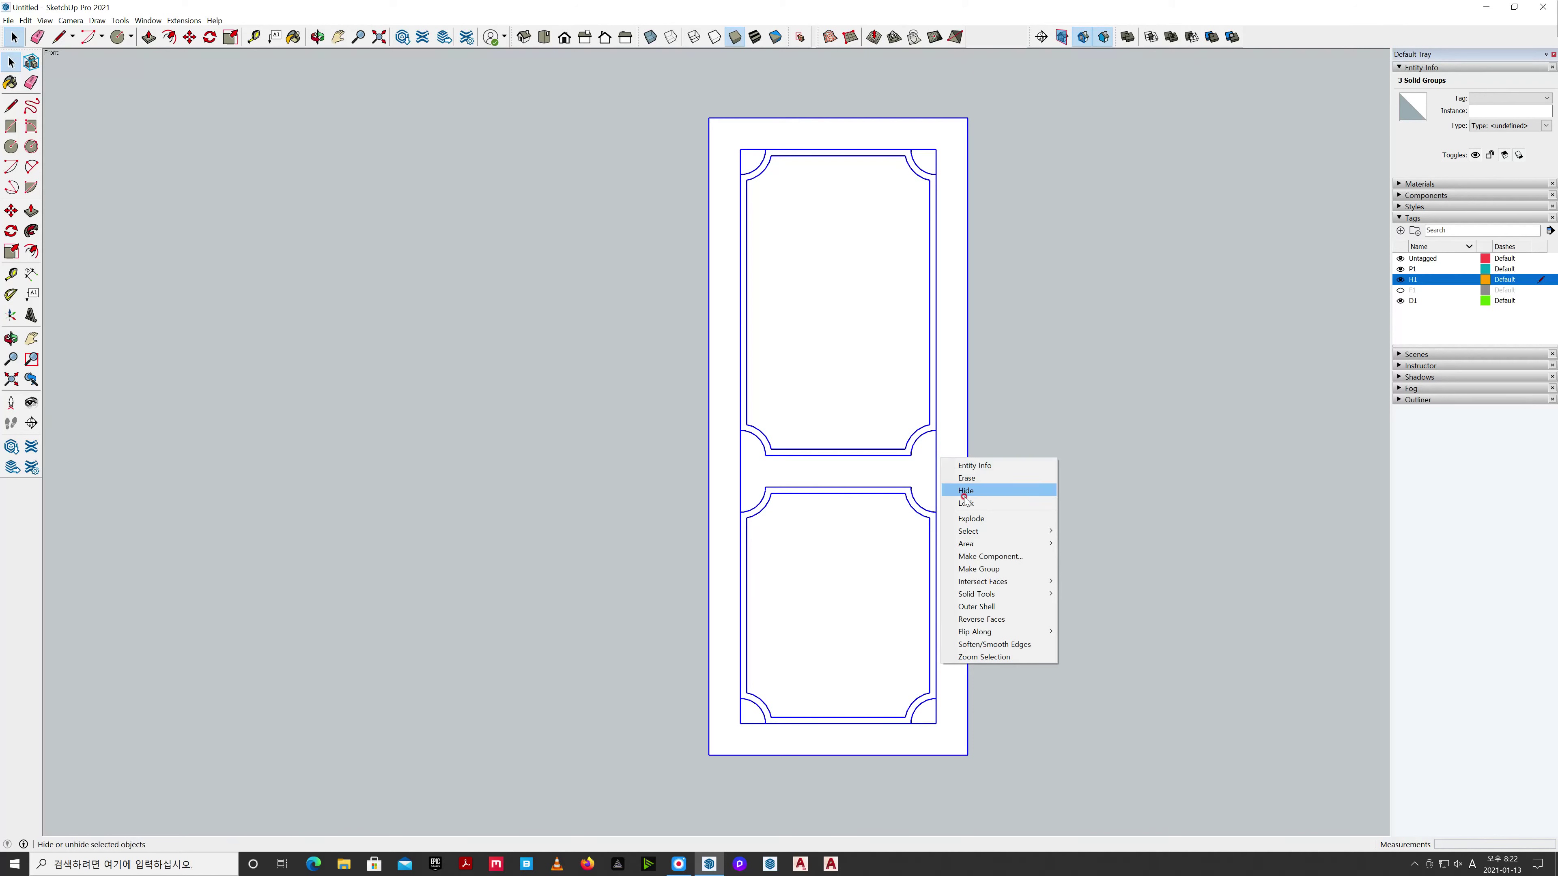
click(998, 504)
click(1011, 504)
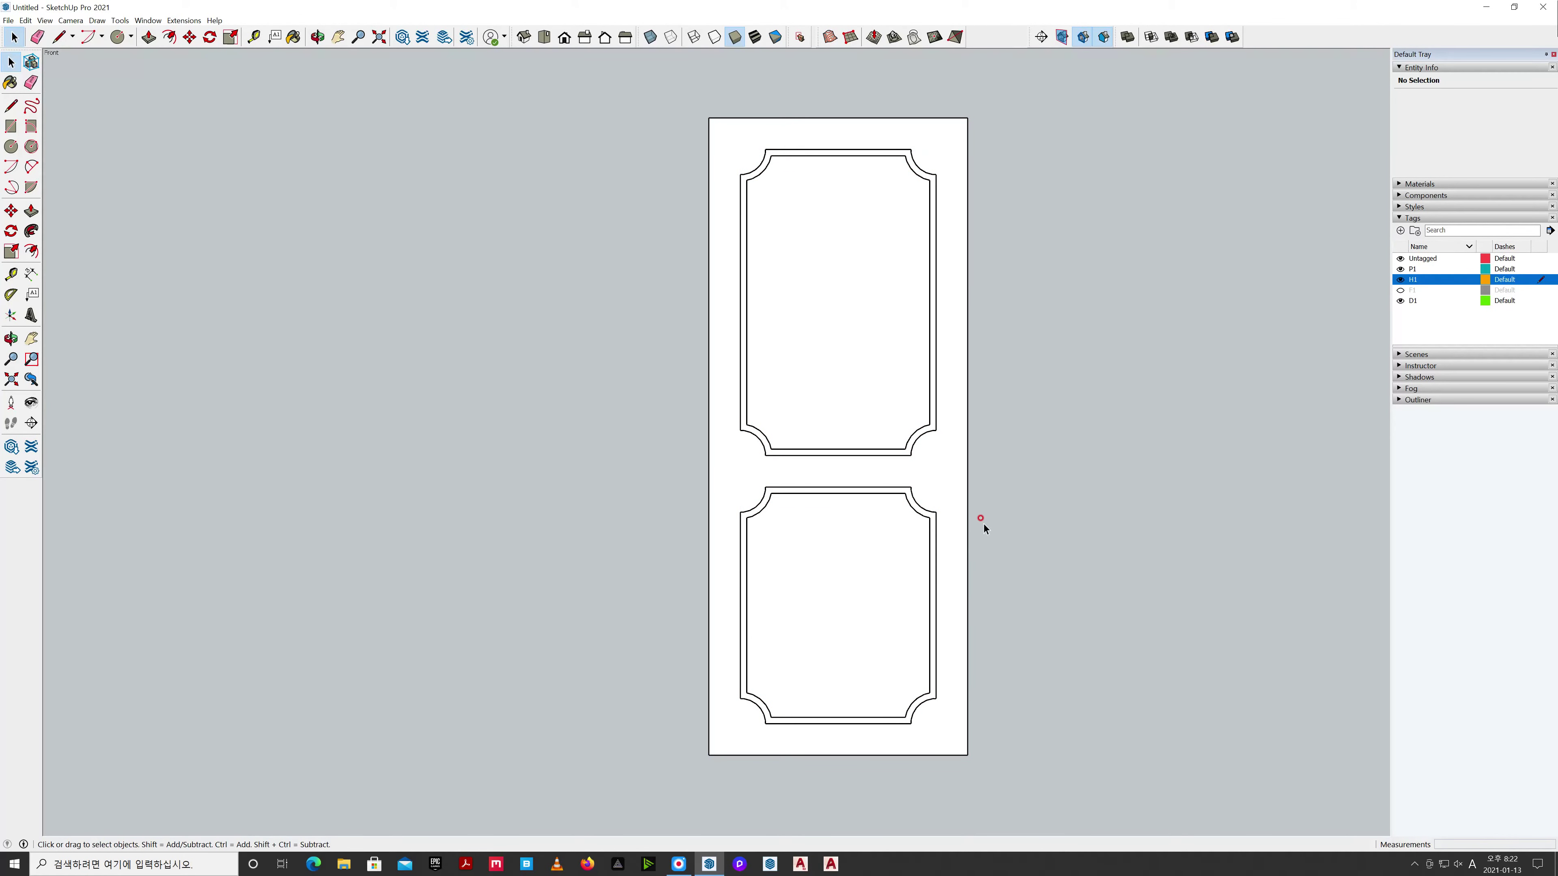
Try to place a vertical guide 60 mm in from the leaf's left edge with the Tape Measure.
key(t)
click(709, 476)
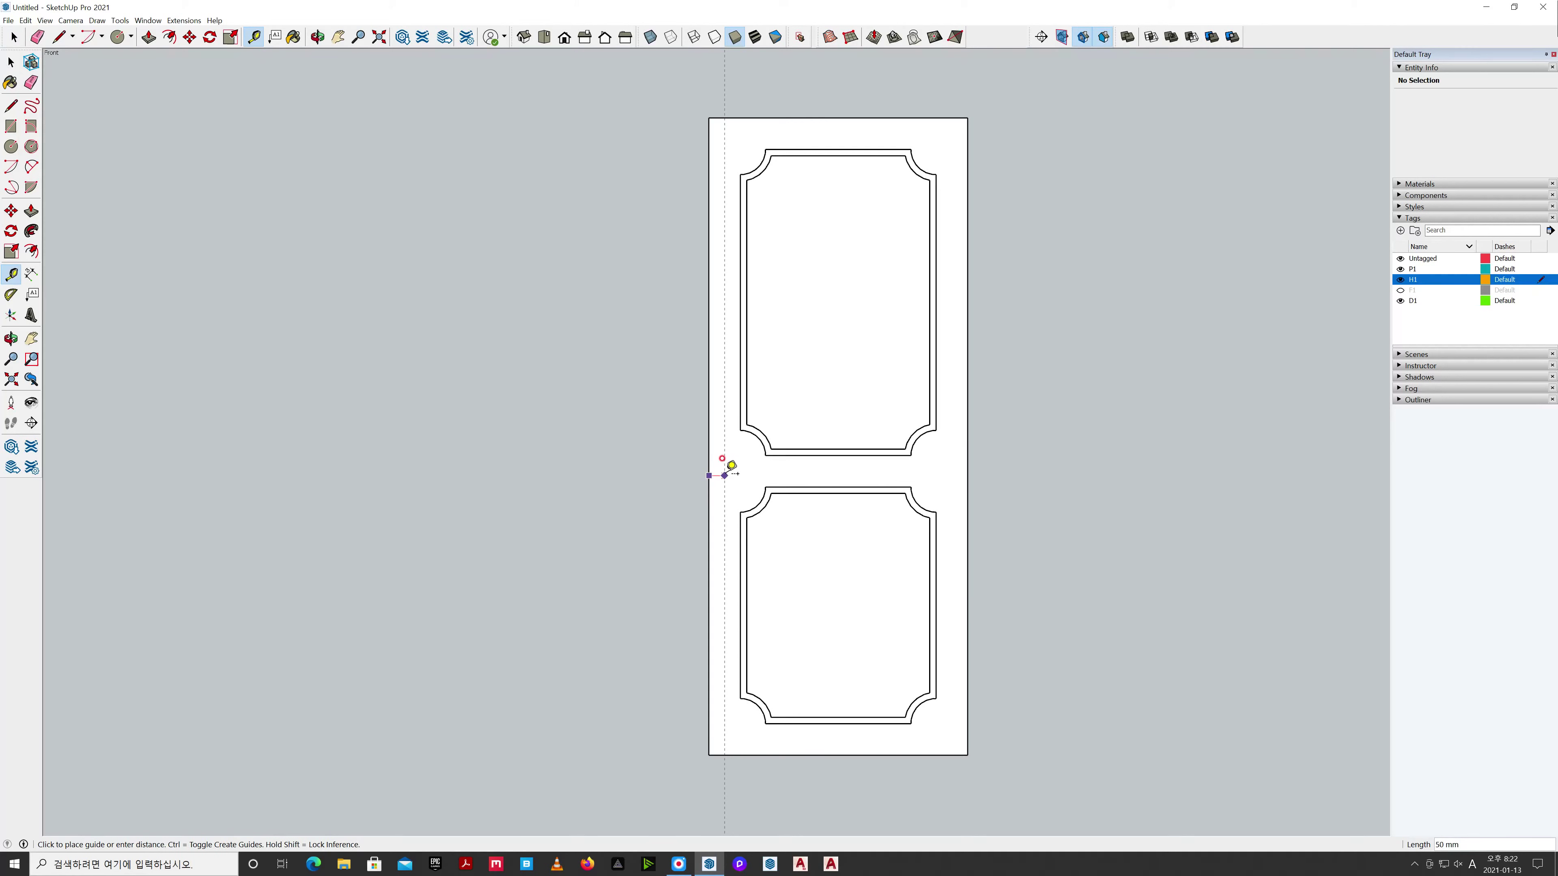
text(60)
key(Return)
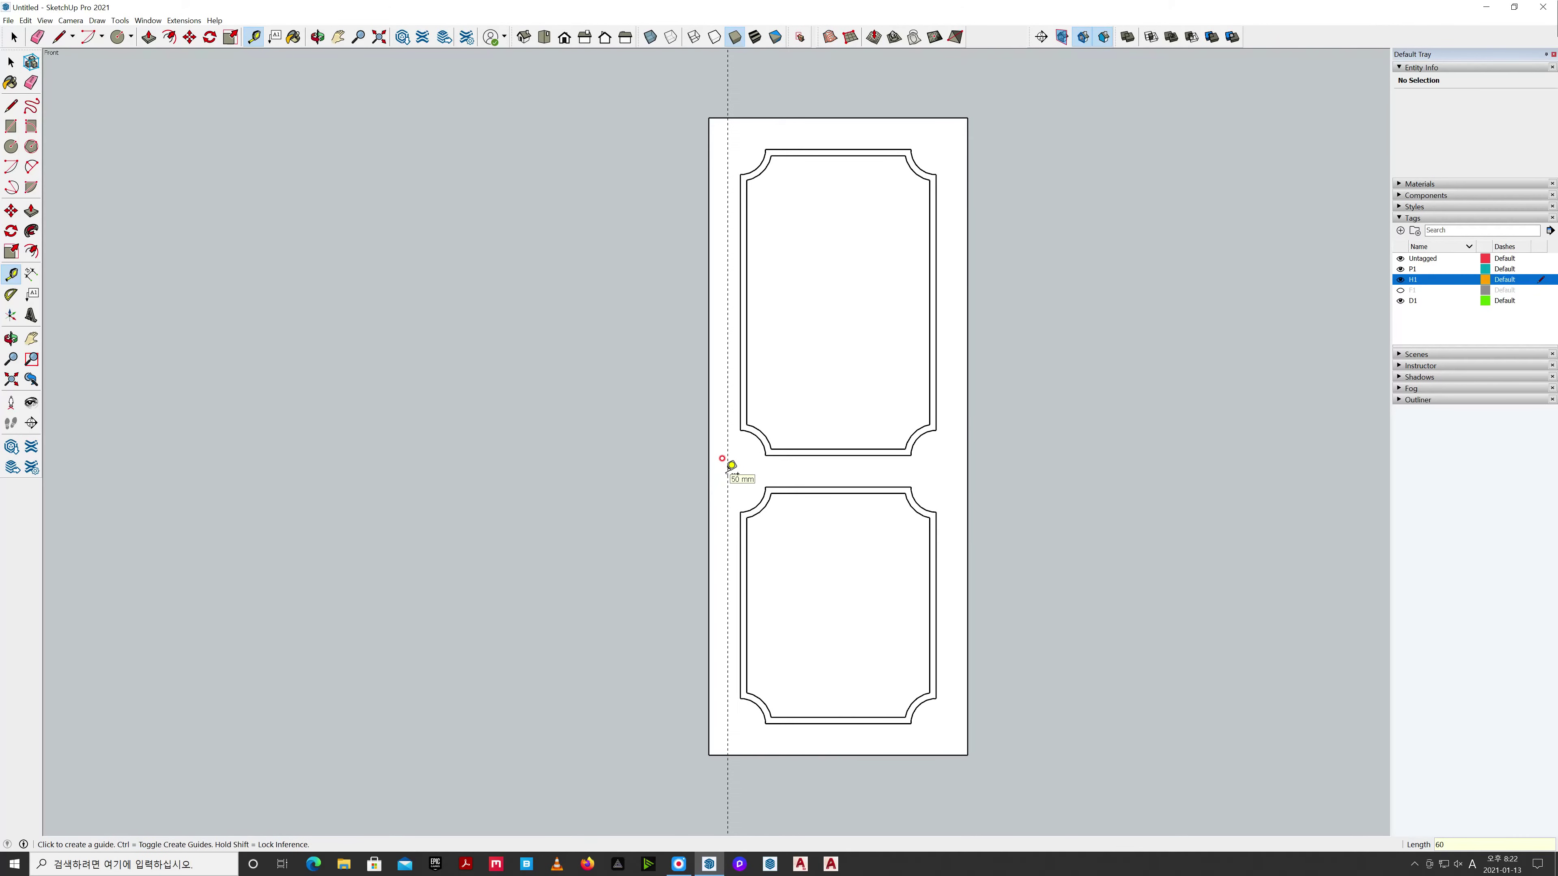
key(ctrl+z)
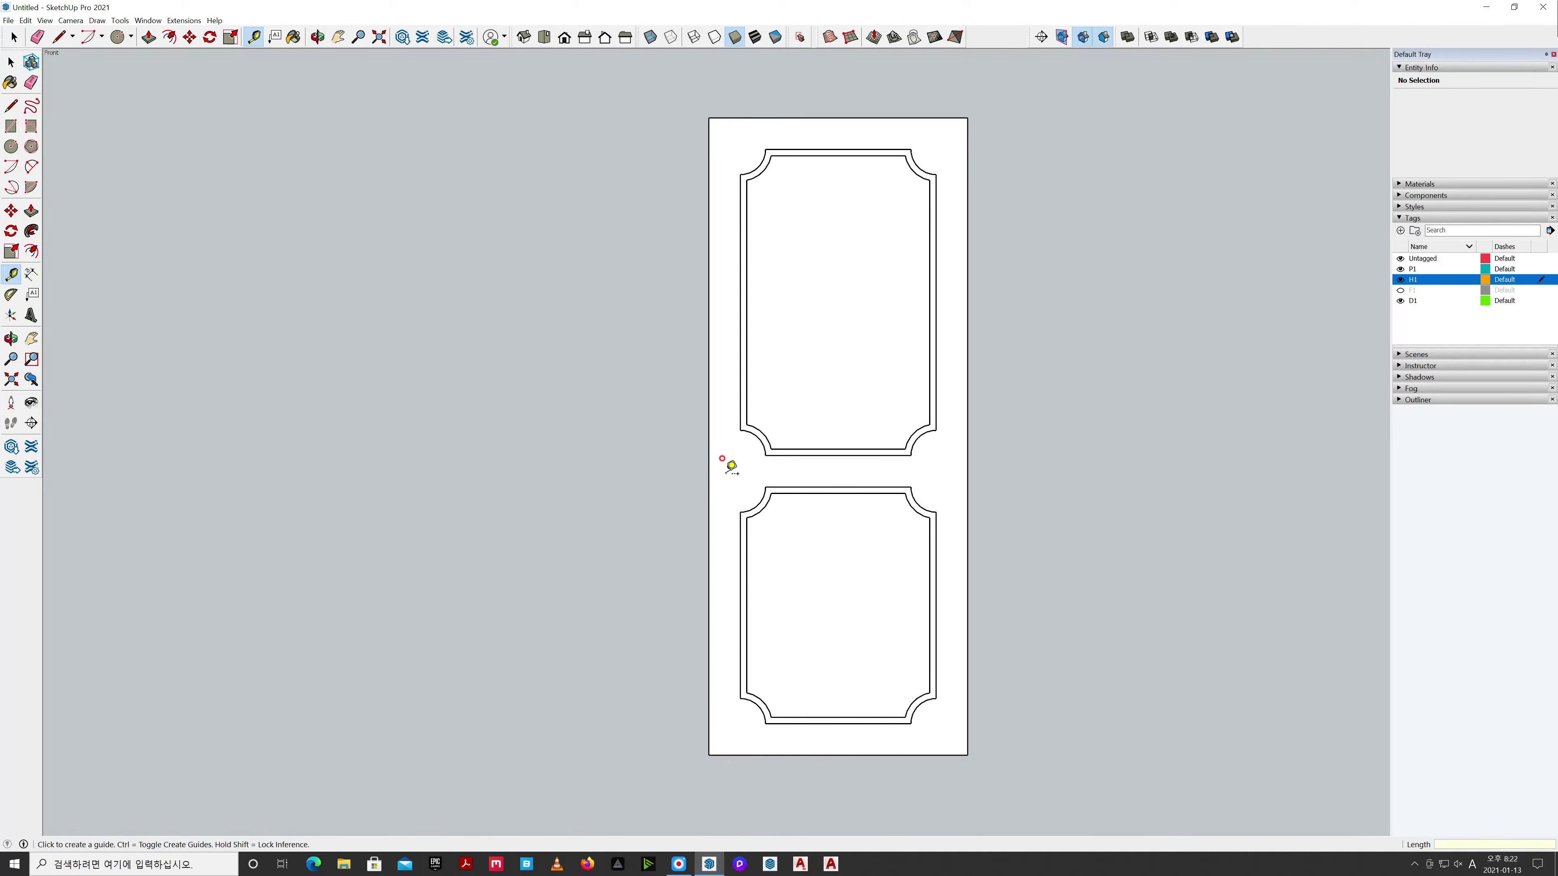
Place a vertical guide line 60 mm inward from the door leaf's left edge.
click(709, 463)
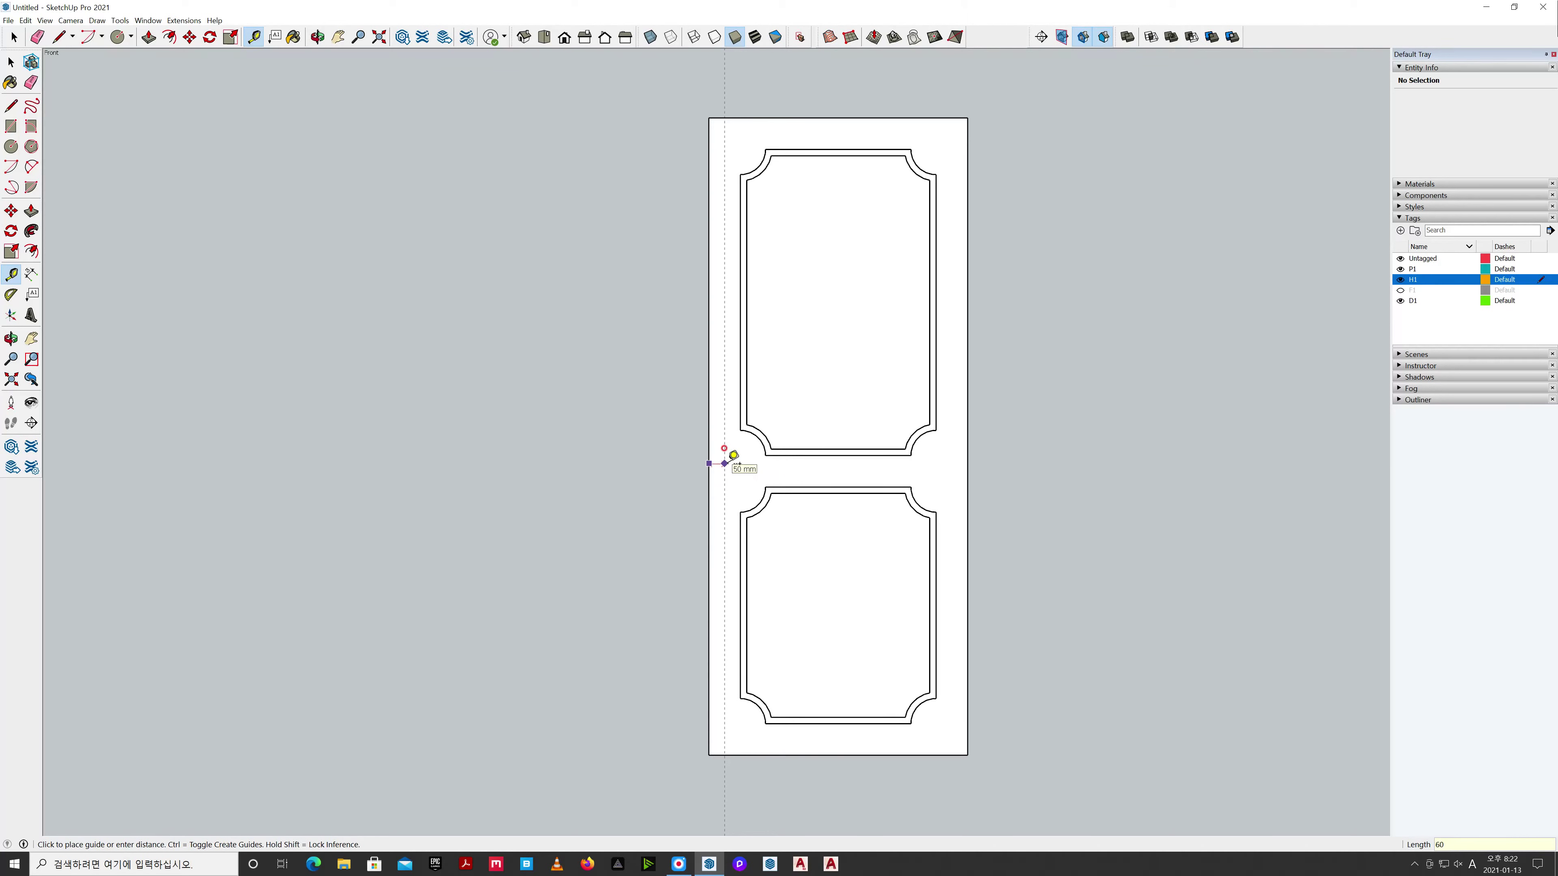
text(60)
key(Return)
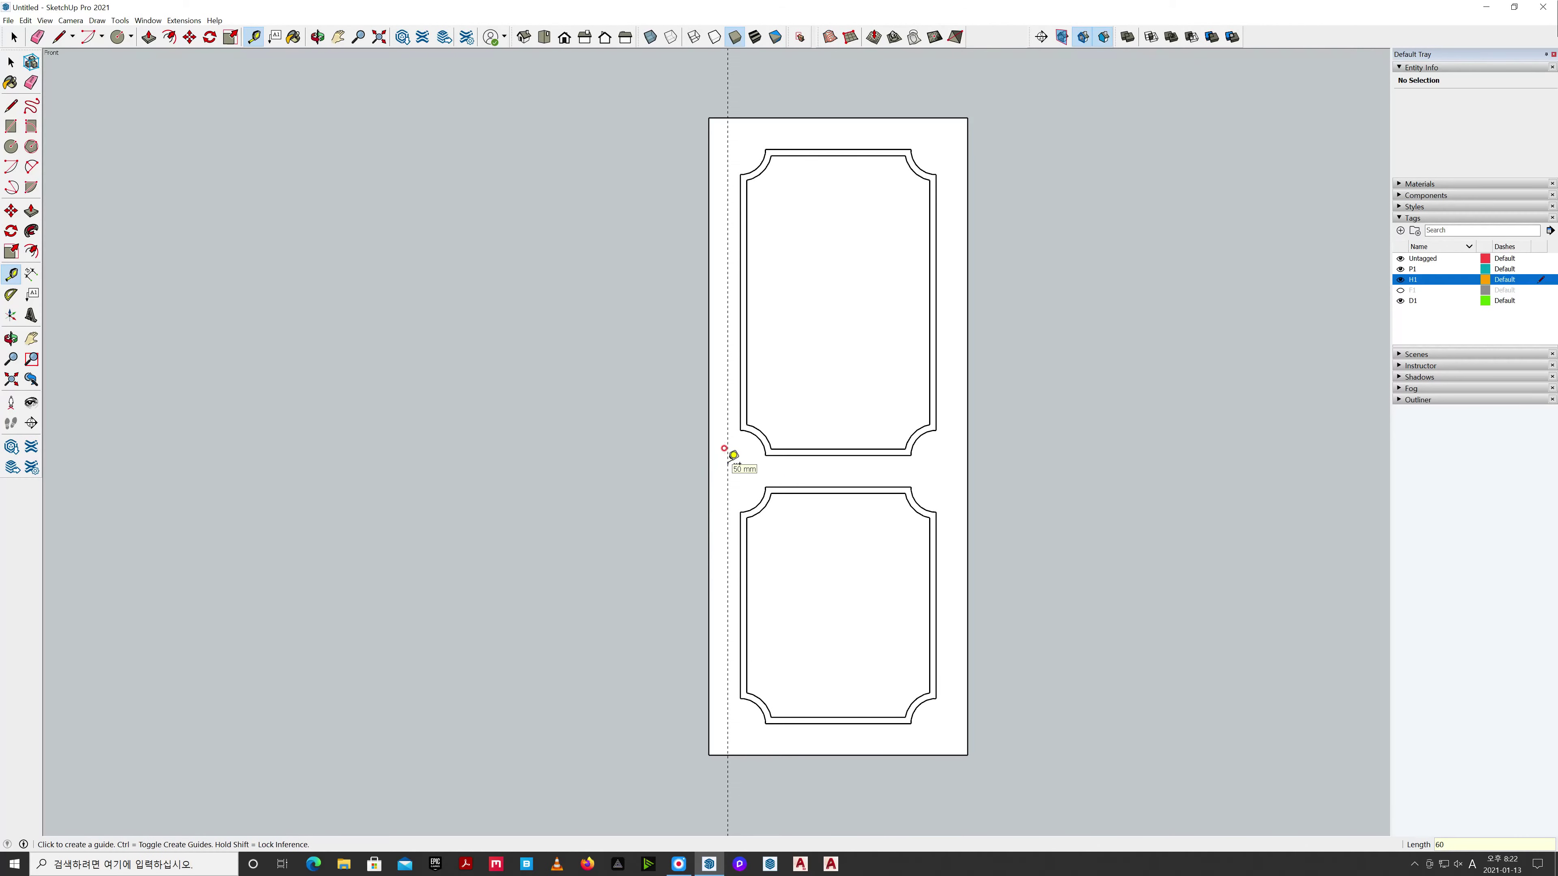
Try to place a horizontal guide 900 mm above the door leaf's bottom edge.
click(724, 754)
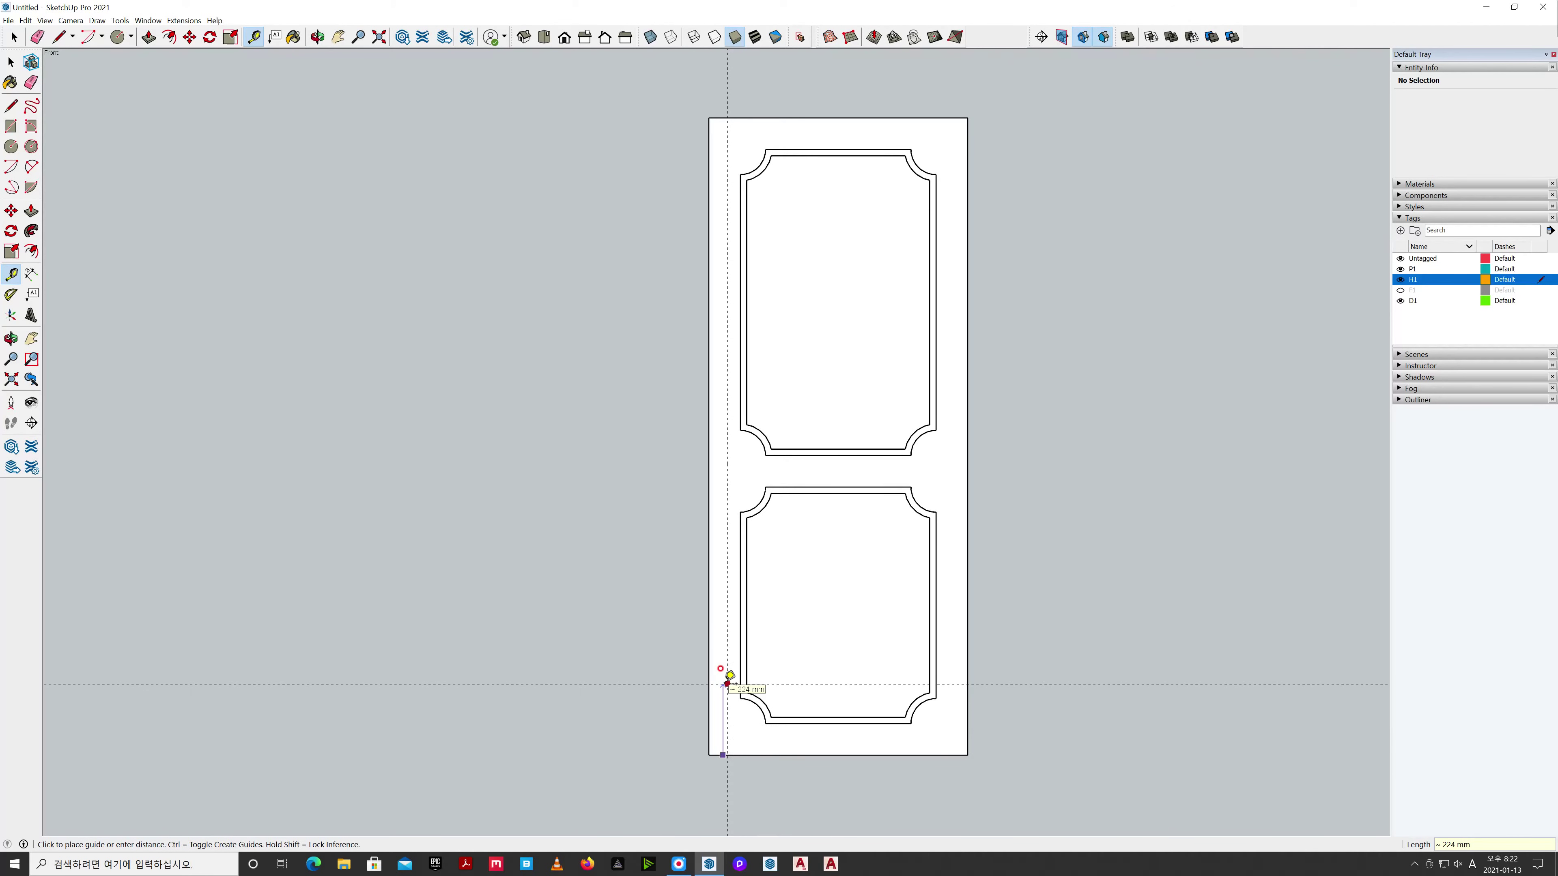
text(900)
key(Return)
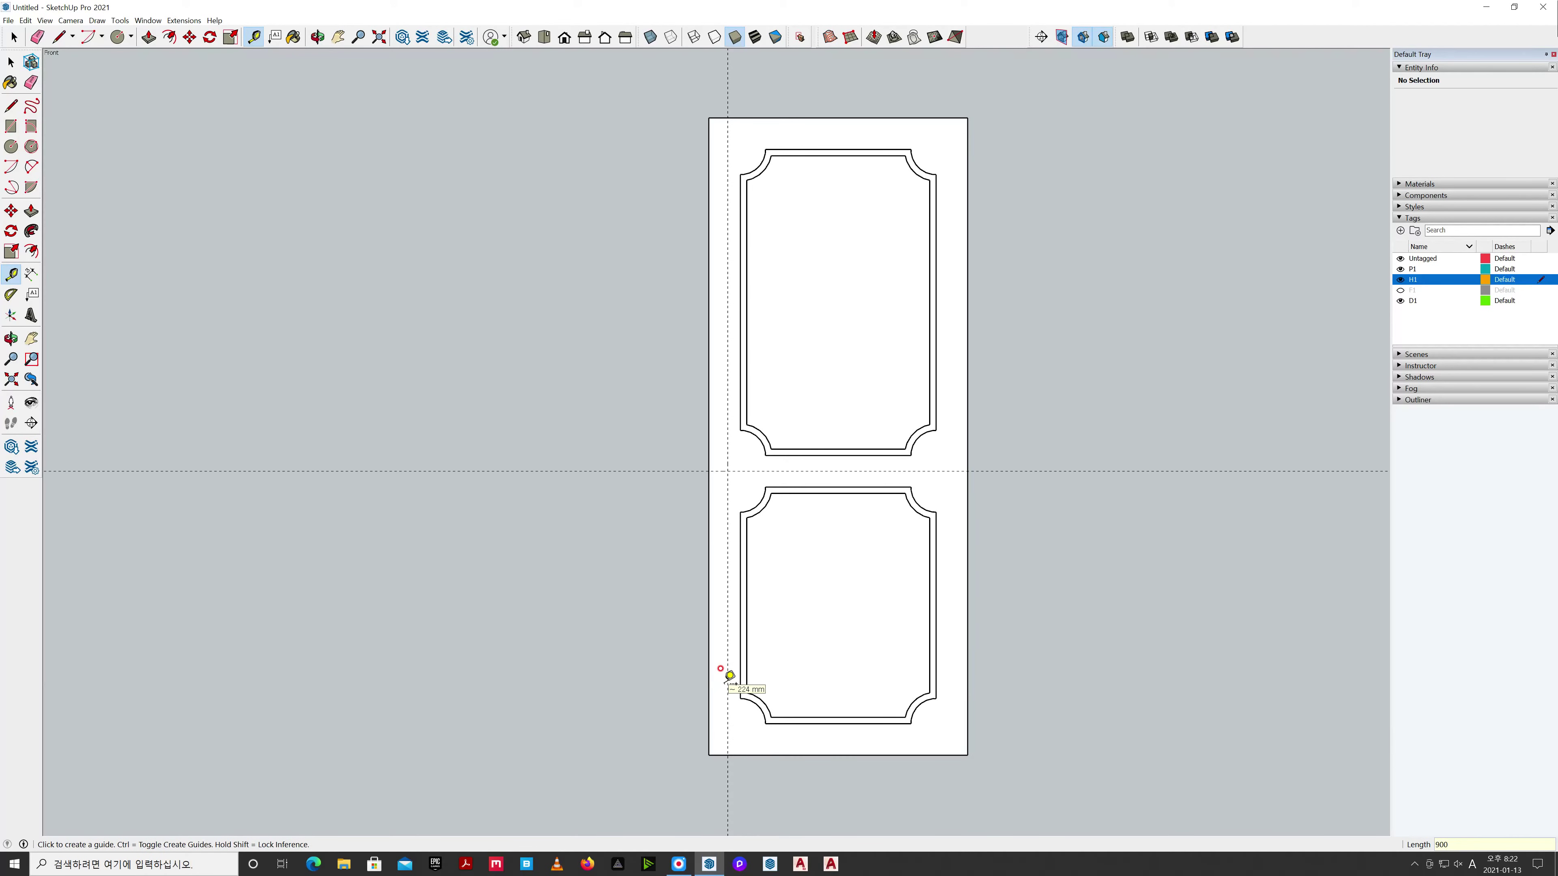
key(space)
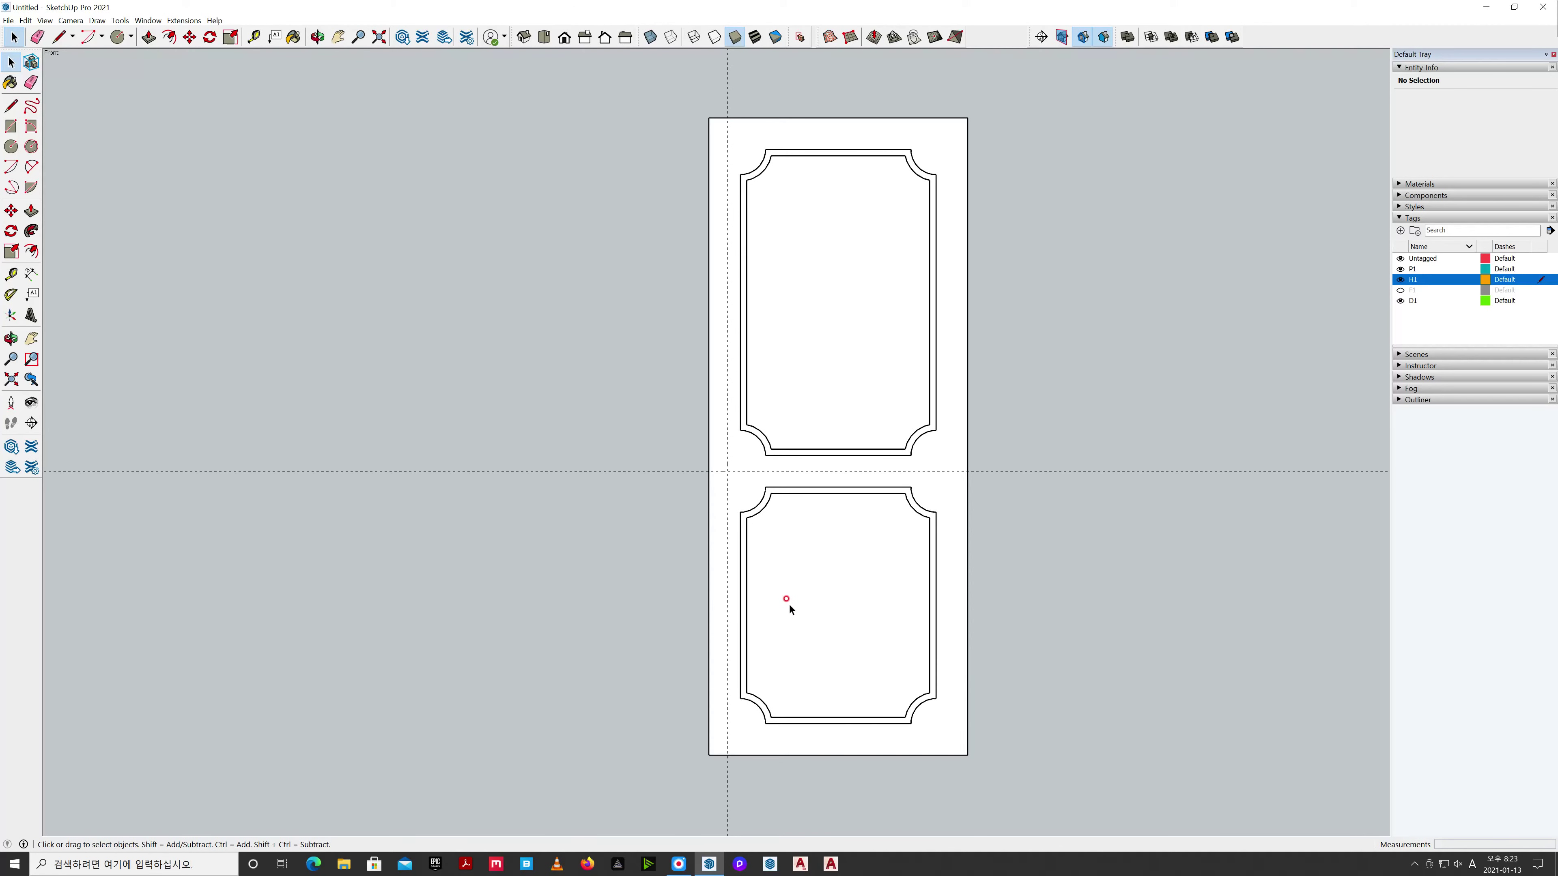
Place a horizontal guide line 860 mm above the door leaf's bottom edge with the Tape Measure.
key(t)
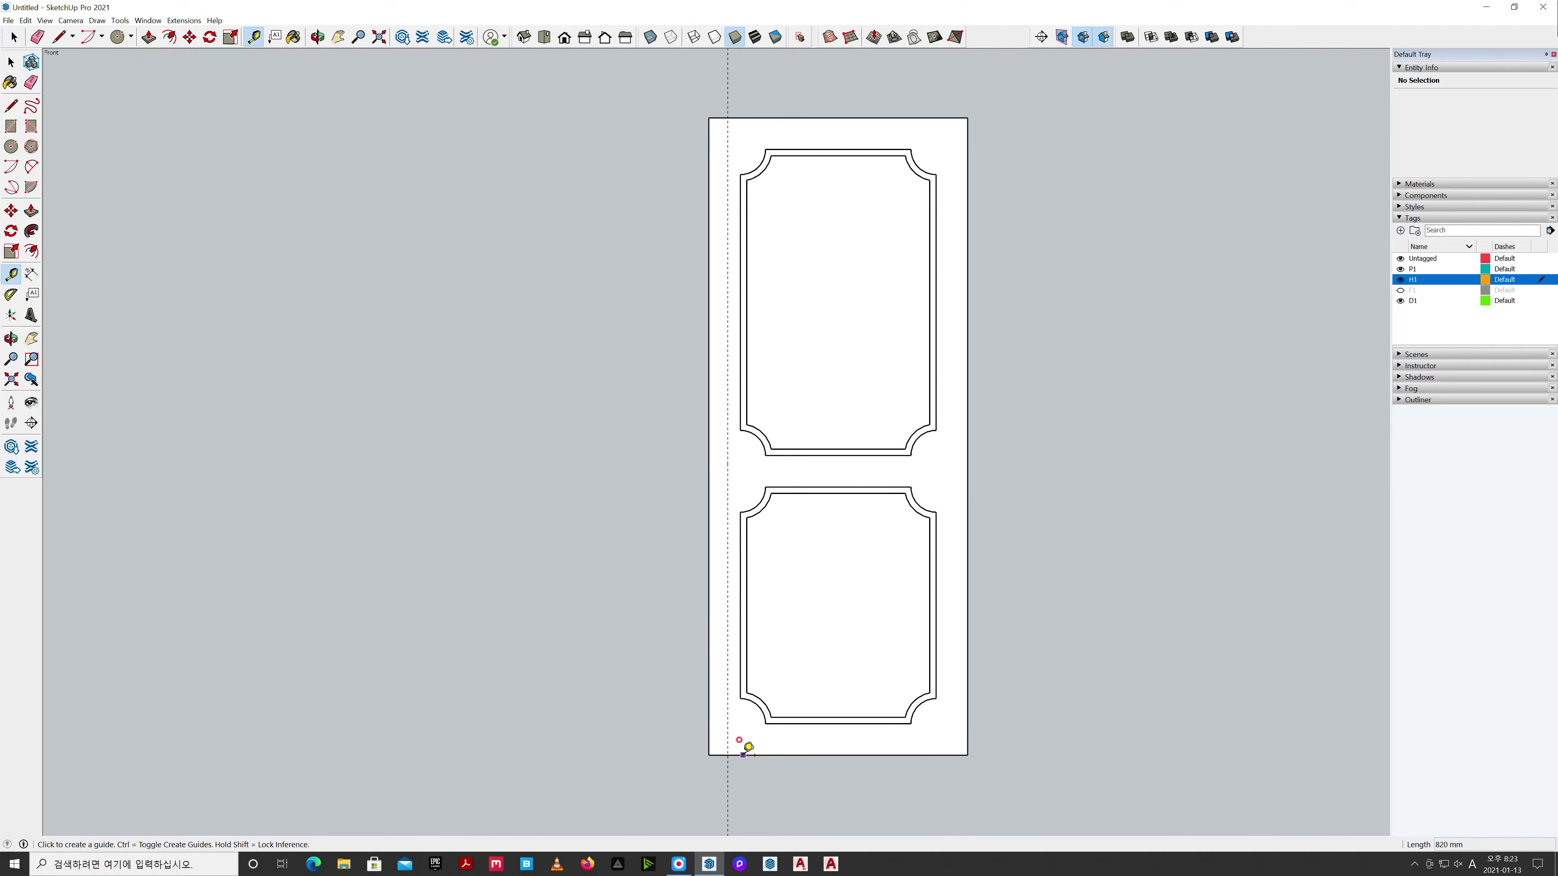
click(743, 755)
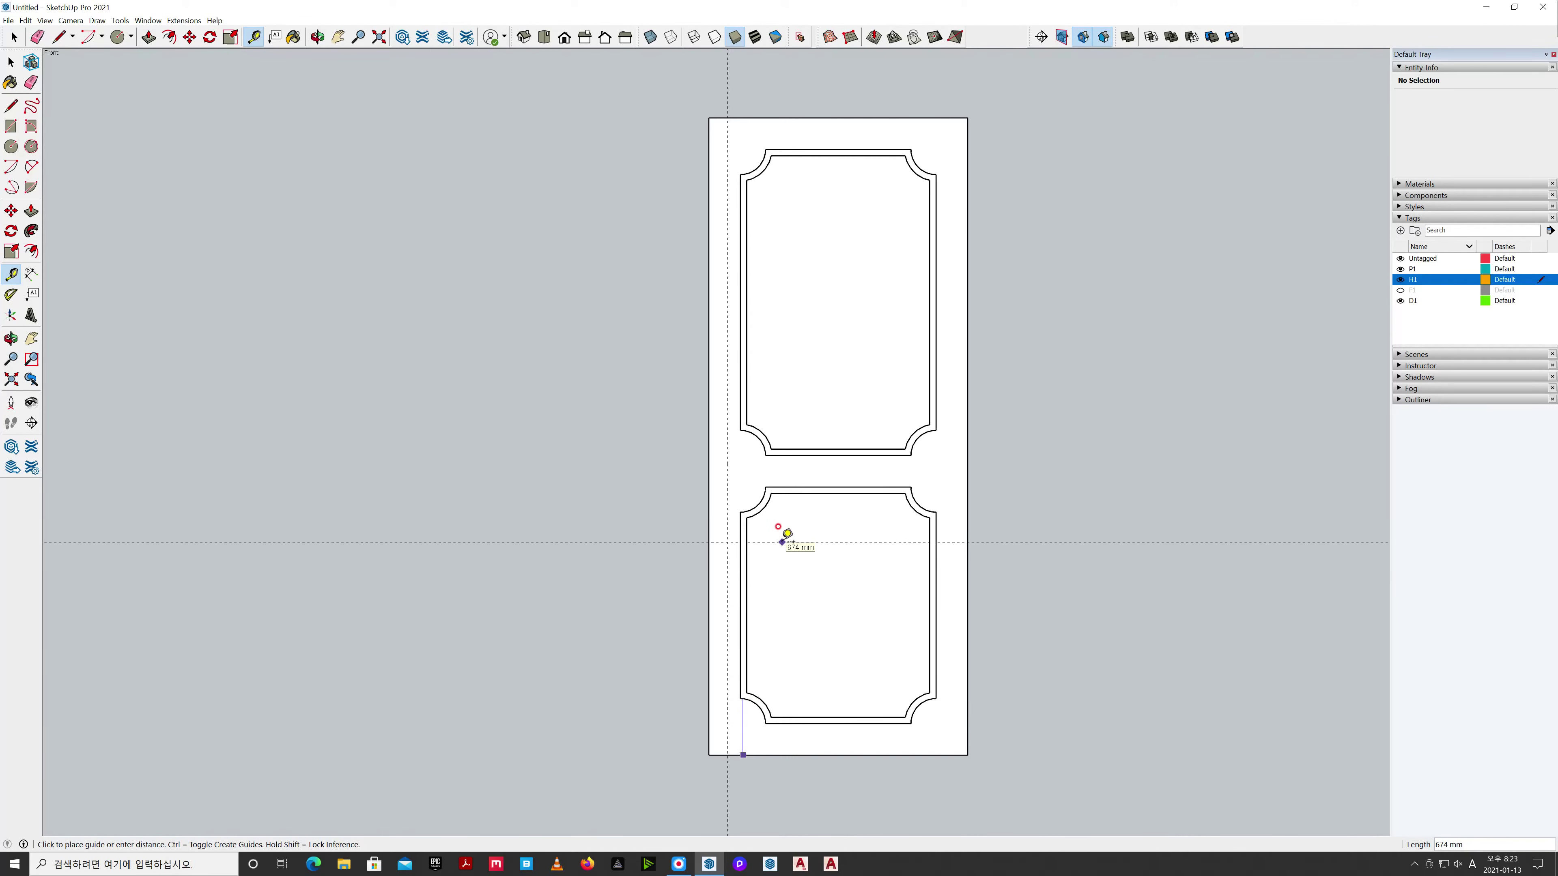
text(860)
key(Return)
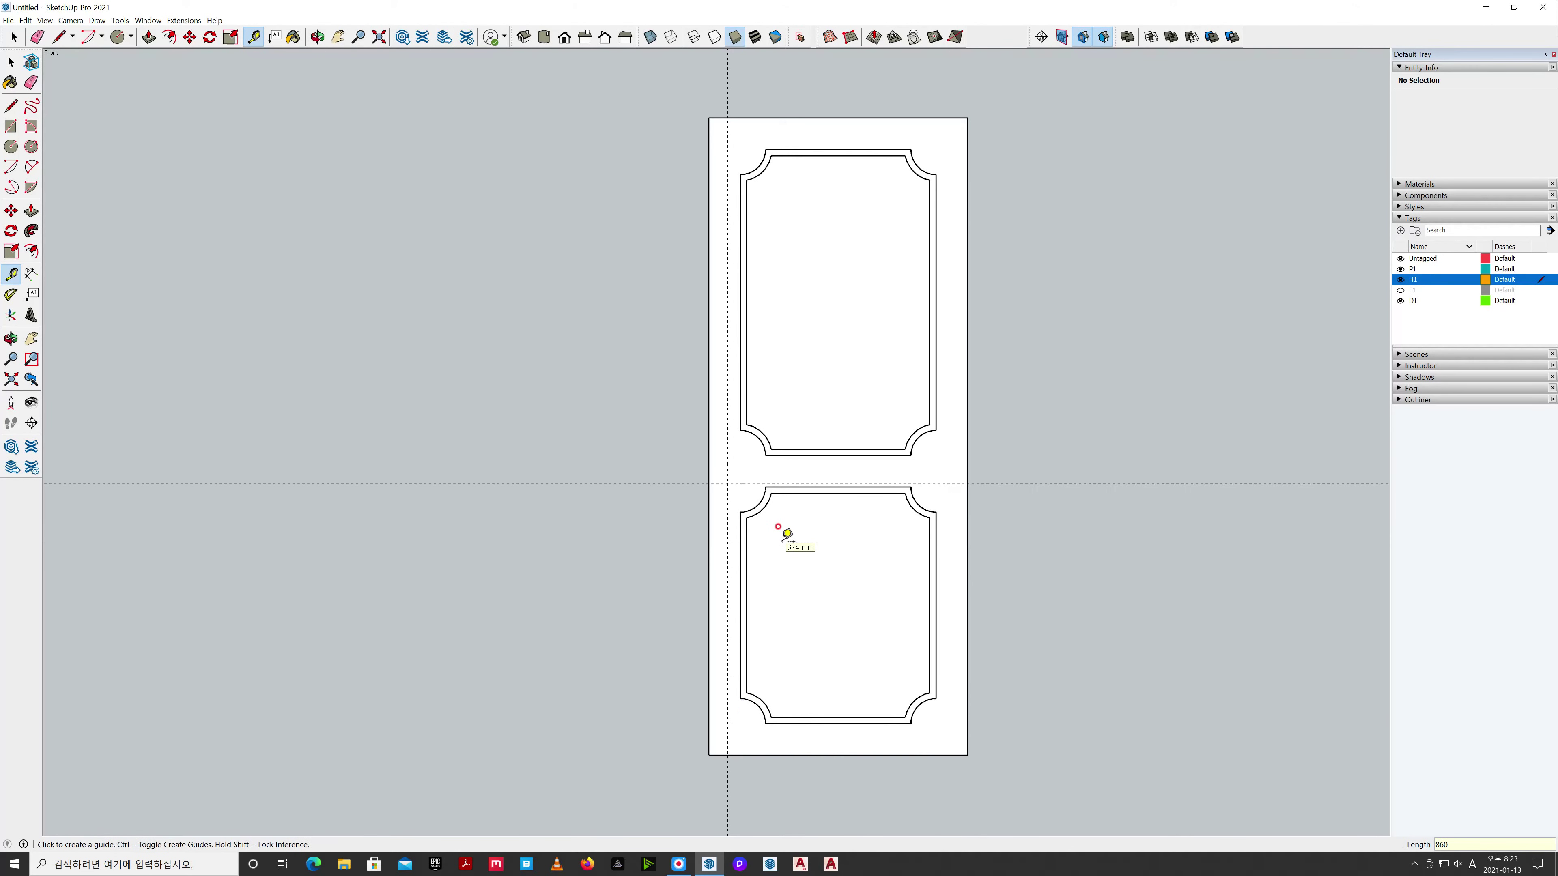
key(space)
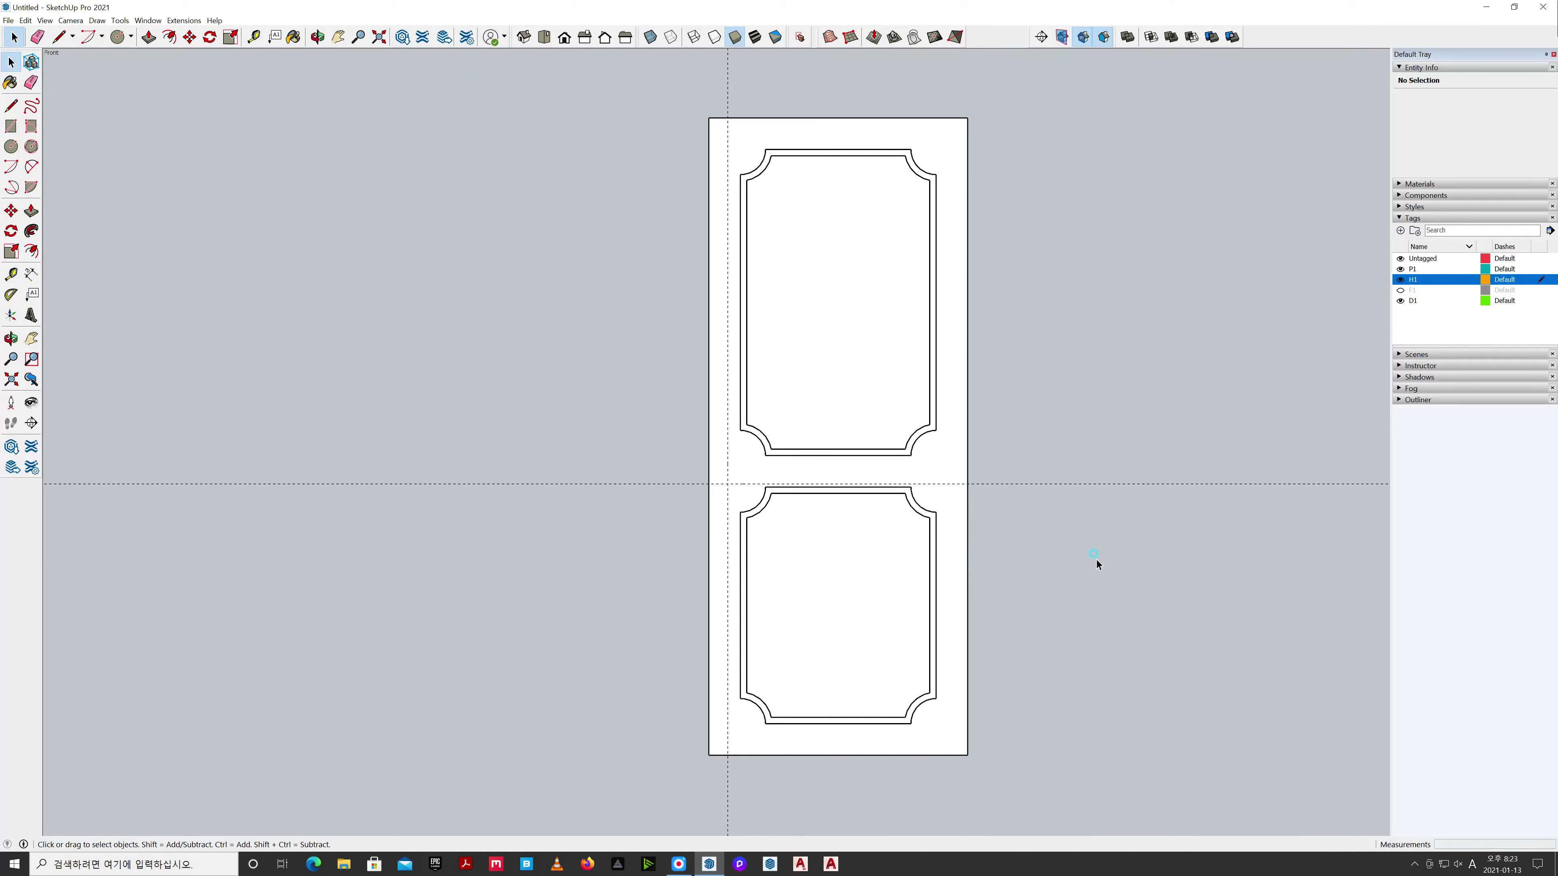
Draw a circle with a 30 mm radius in the empty area to the left of the door.
key(h)
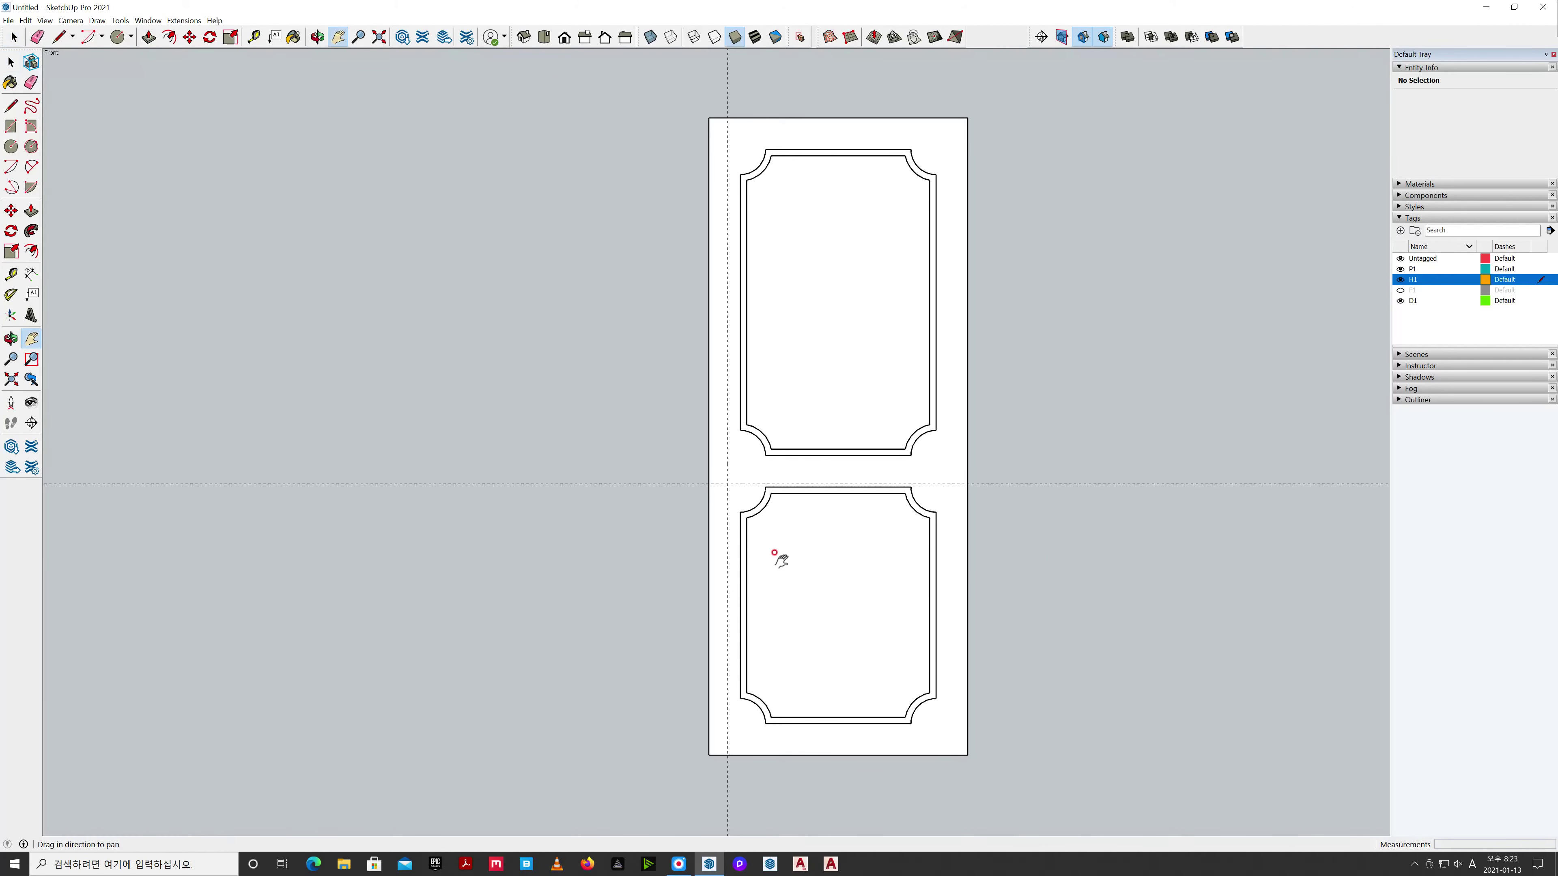
mouse_move(775, 550)
mouse_down()
mouse_move(696, 546)
mouse_move(1049, 538)
mouse_up()
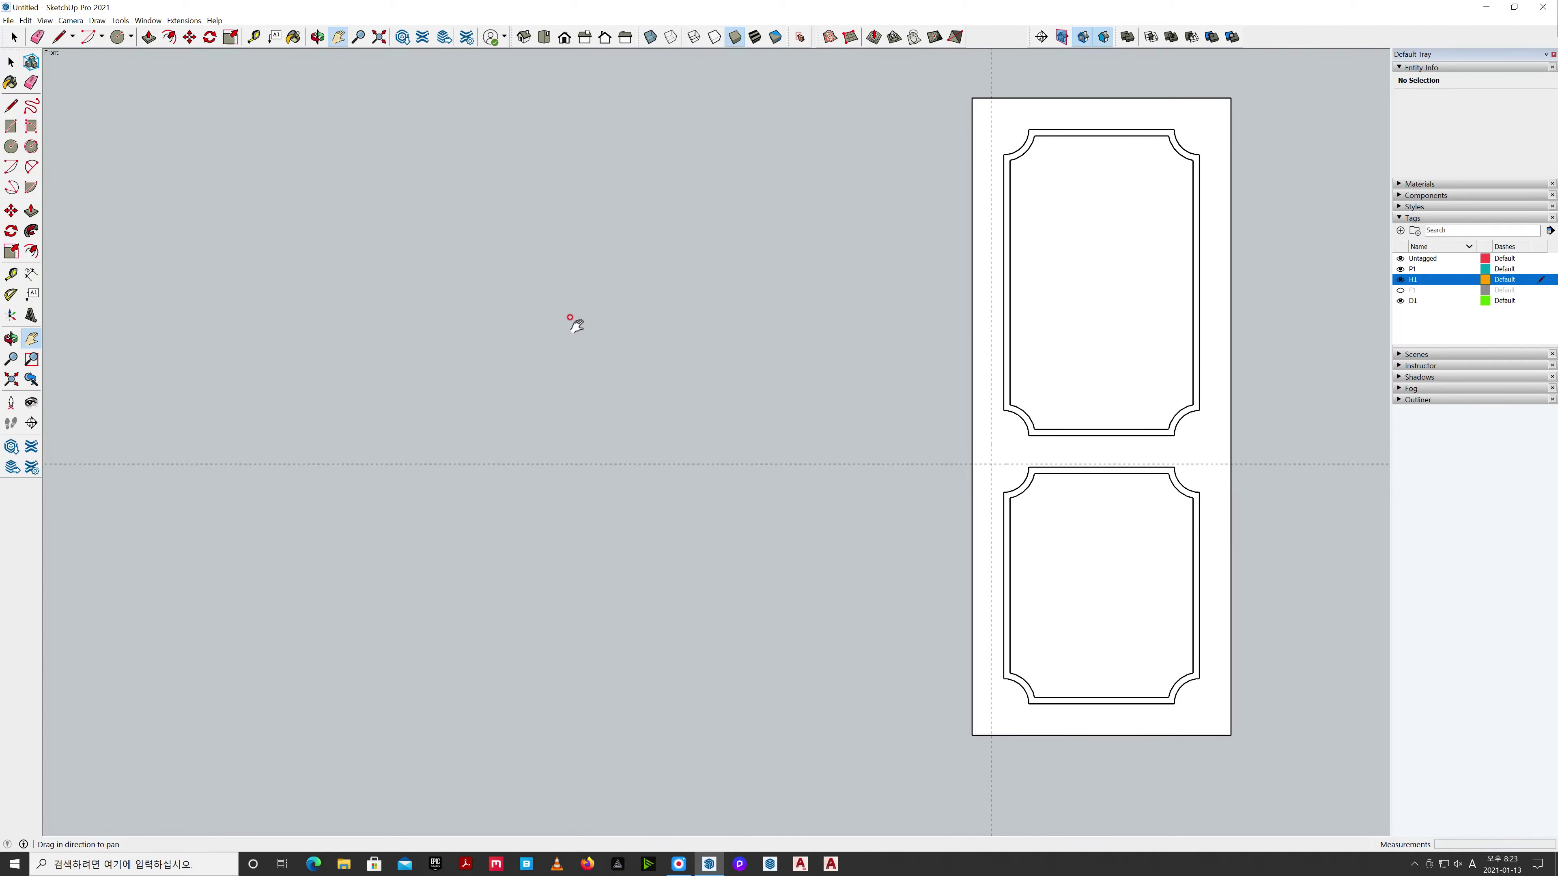
key(c)
click(473, 318)
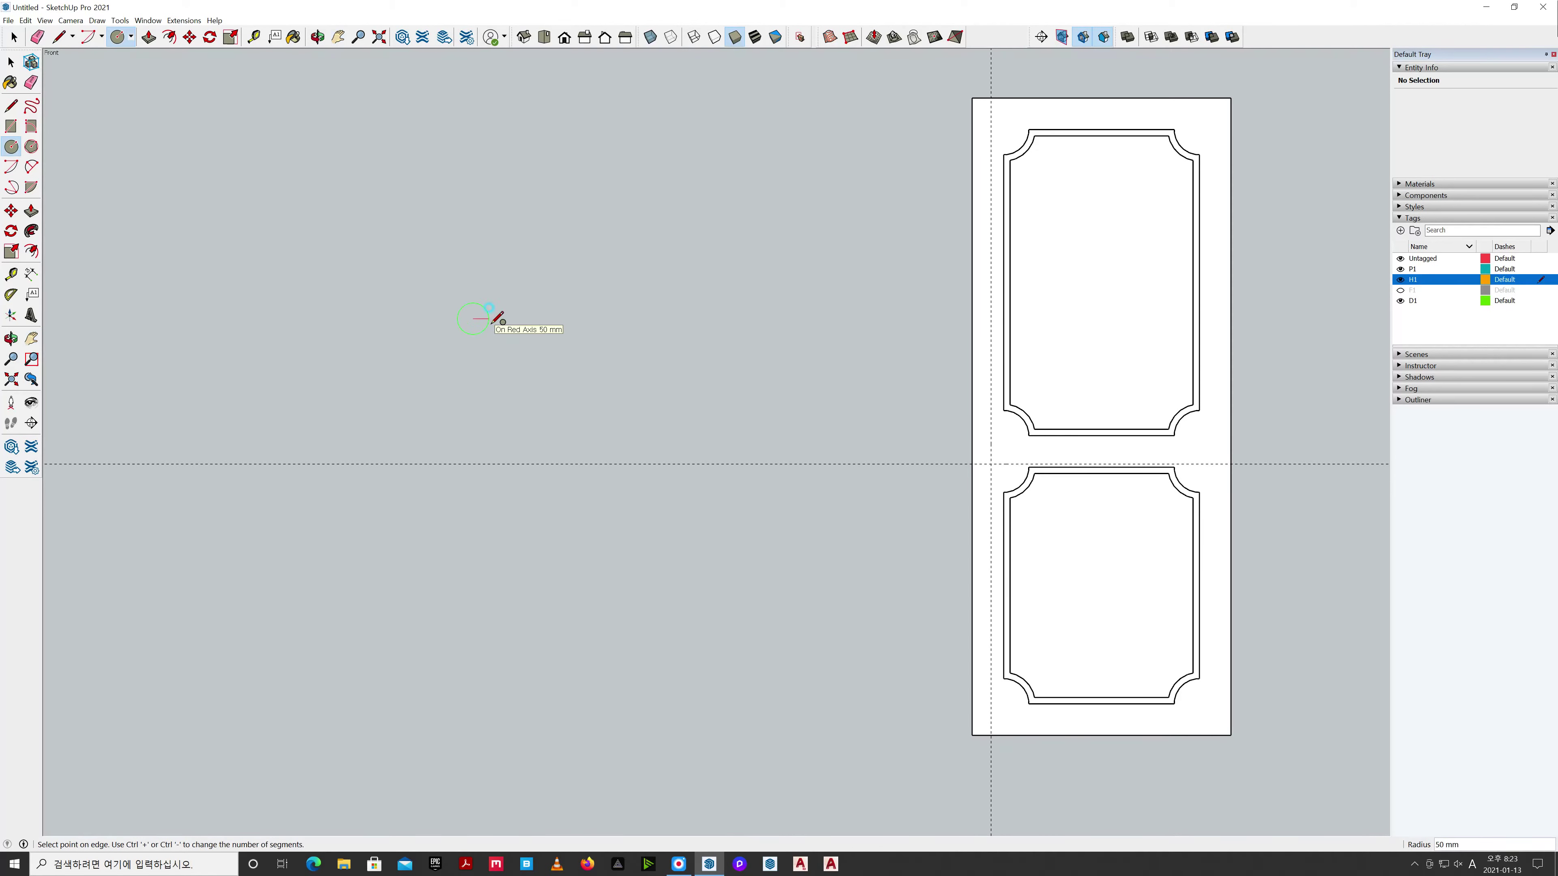
click(490, 321)
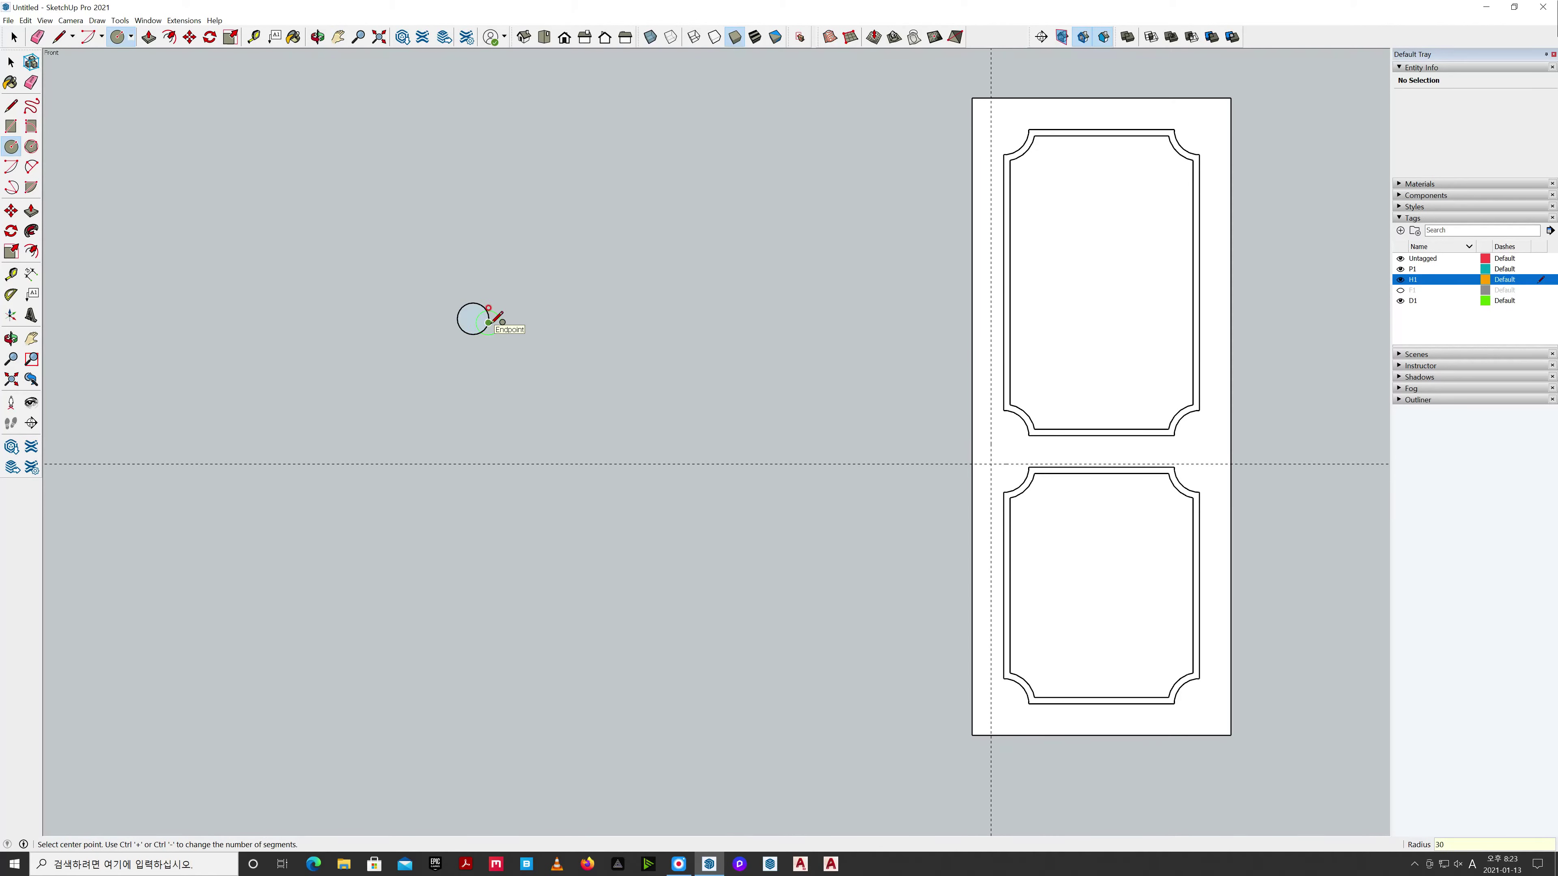
text(30)
key(Return)
Draw a 135 × 25 mm rectangle just to the right of the circle.
key(r)
click(515, 312)
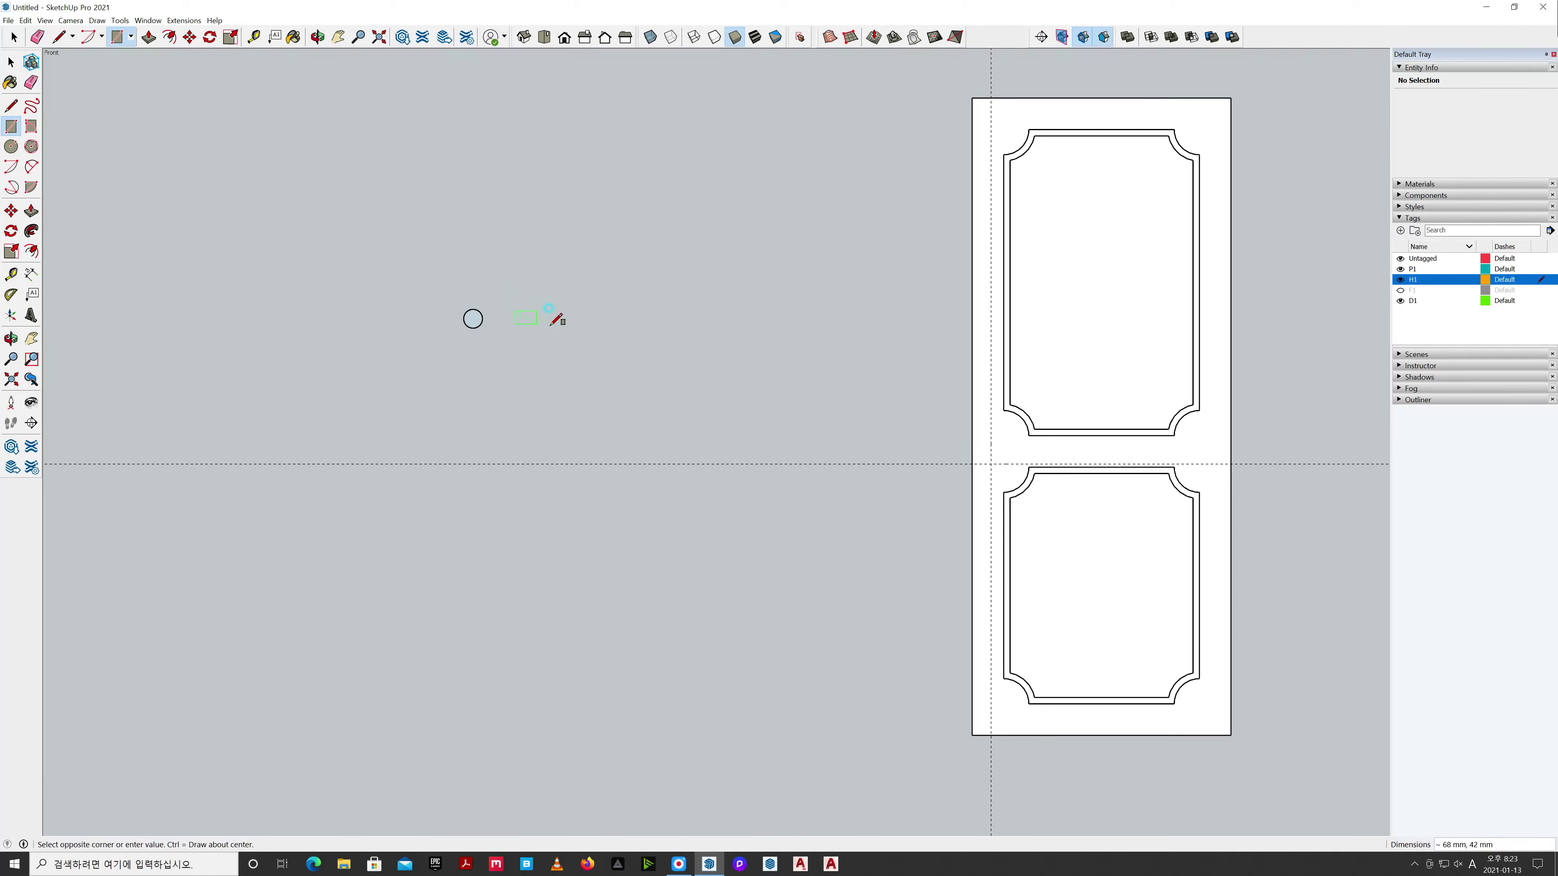
click(598, 328)
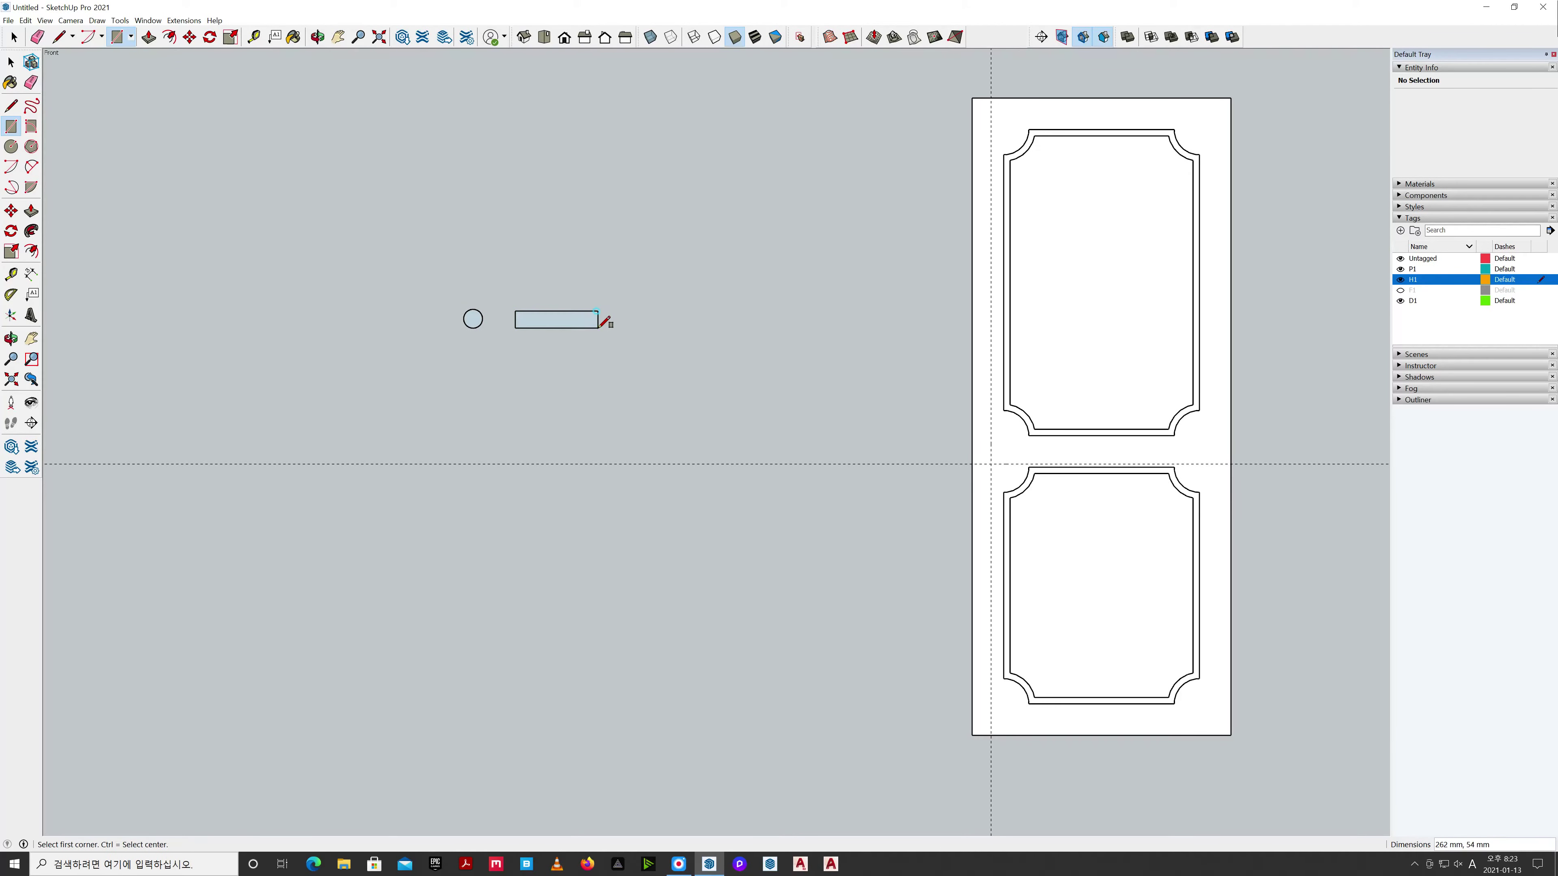
text(125,)
text(25)
key(Return)
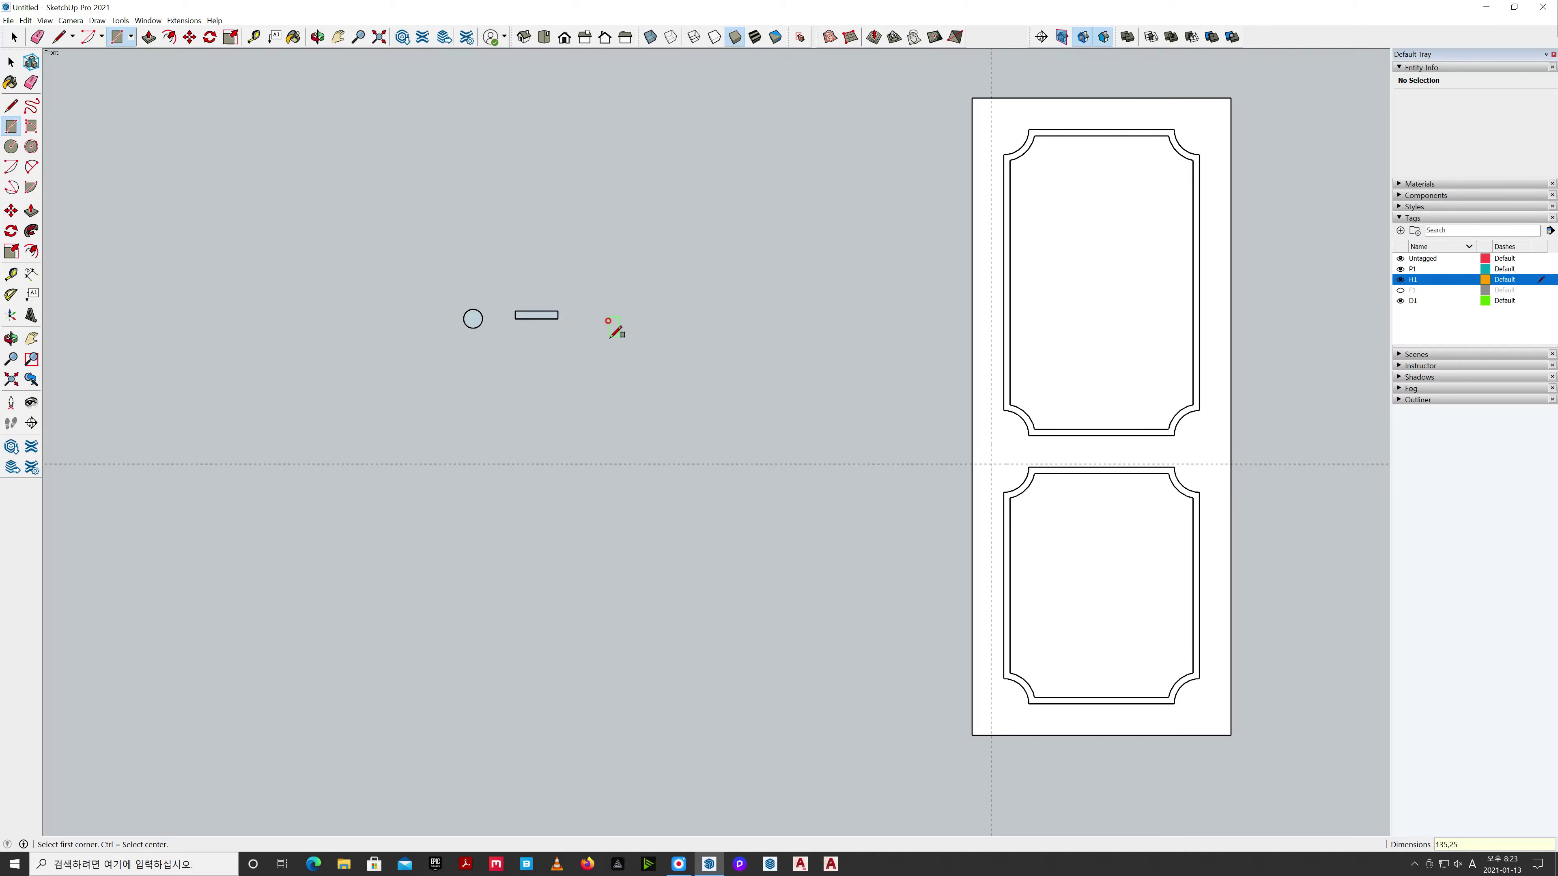
key(space)
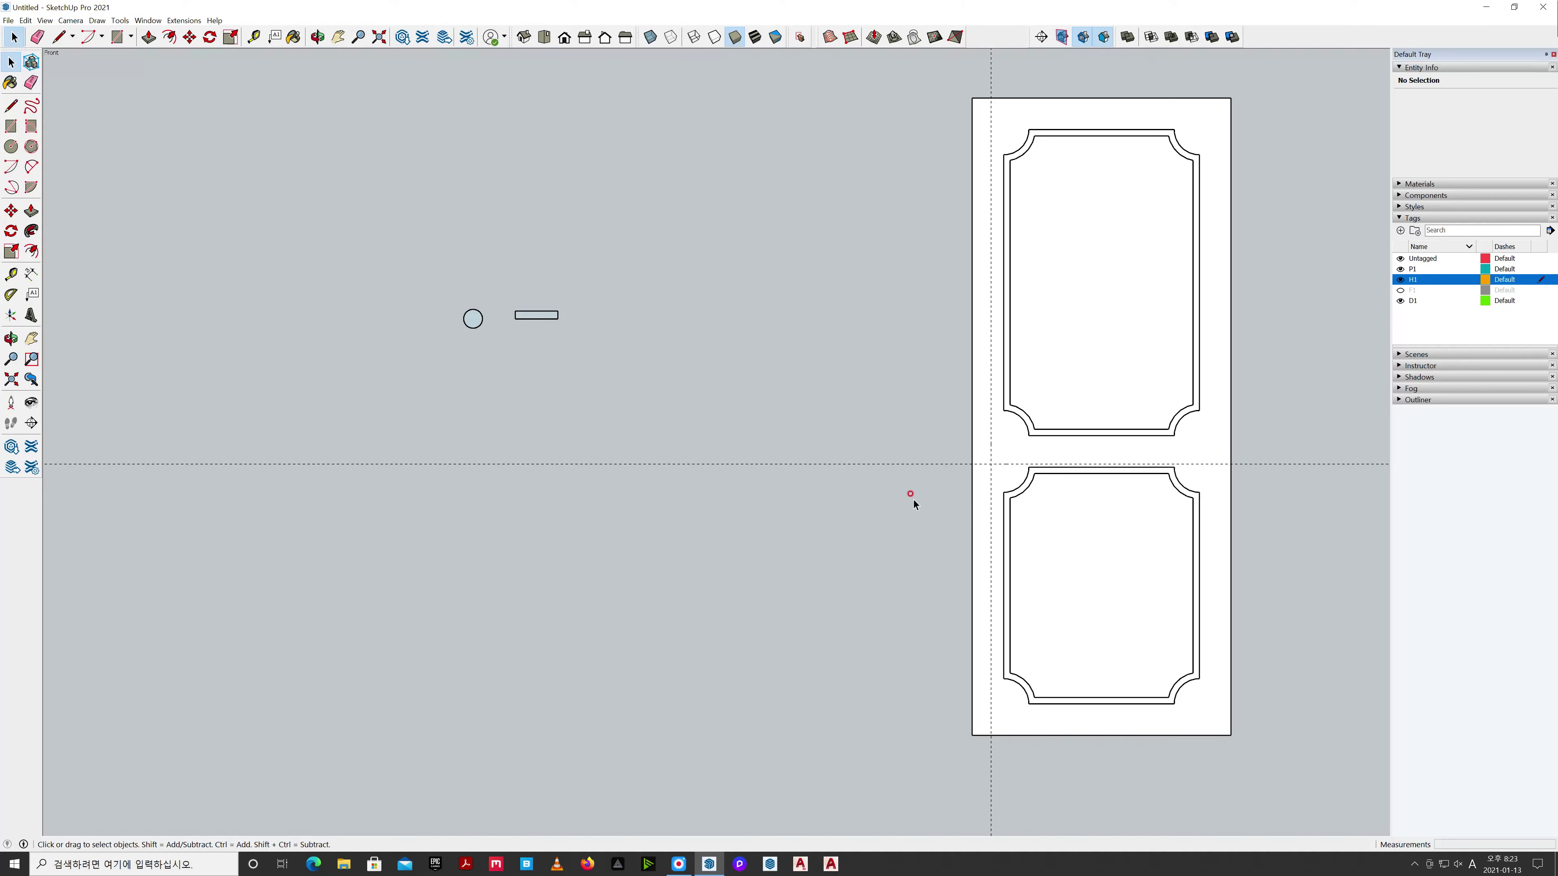
Hide the P1 and D1 tags and fit the circle and rectangle in view.
click(1400, 269)
click(1400, 301)
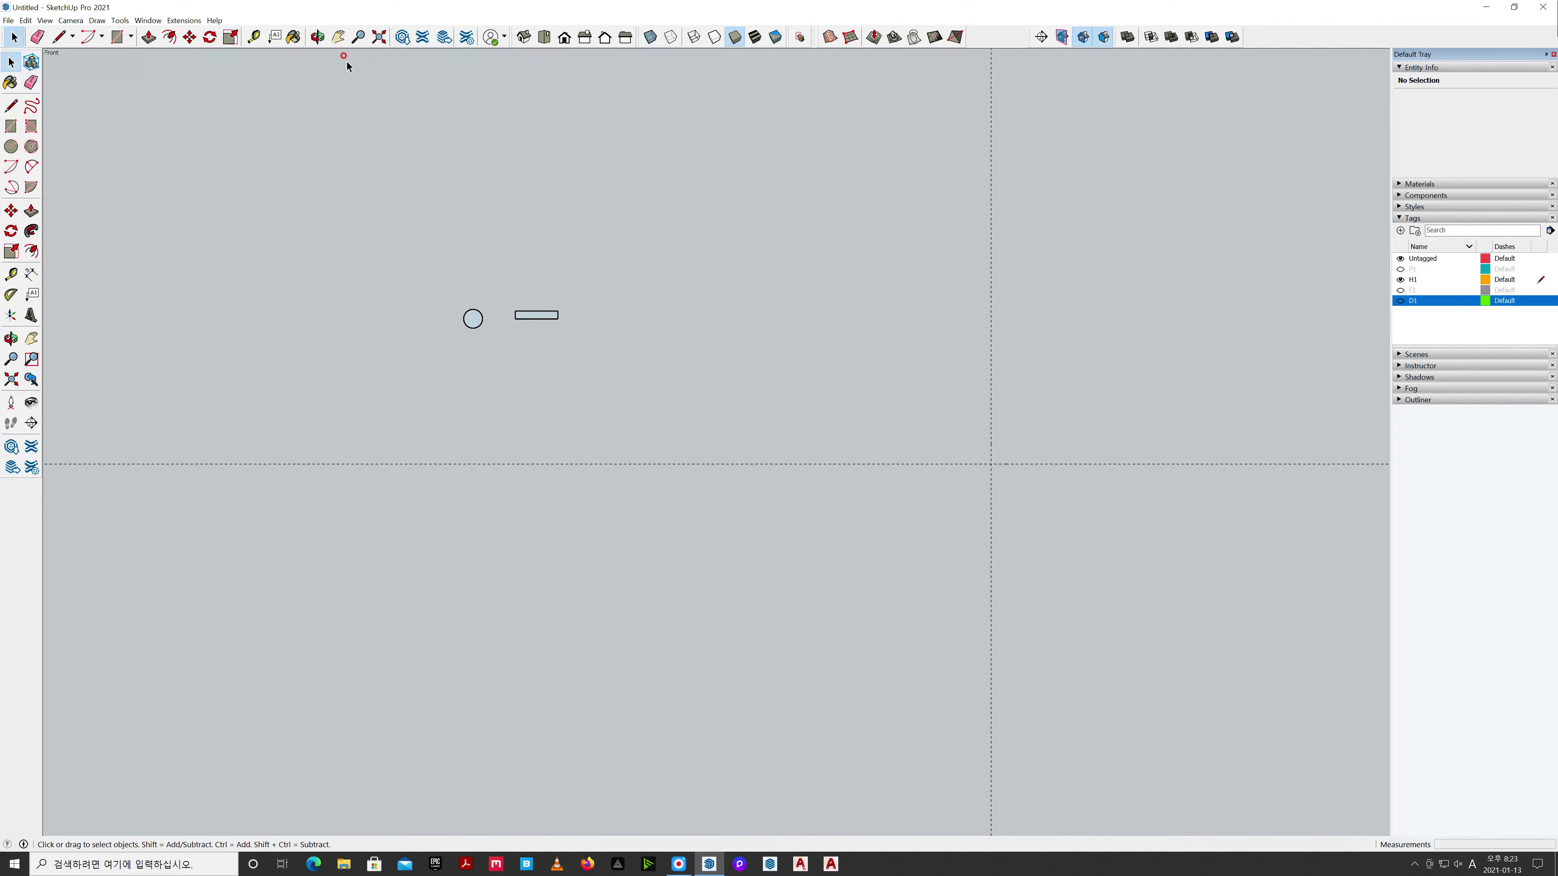
click(379, 37)
scroll(522, 427, down, 2)
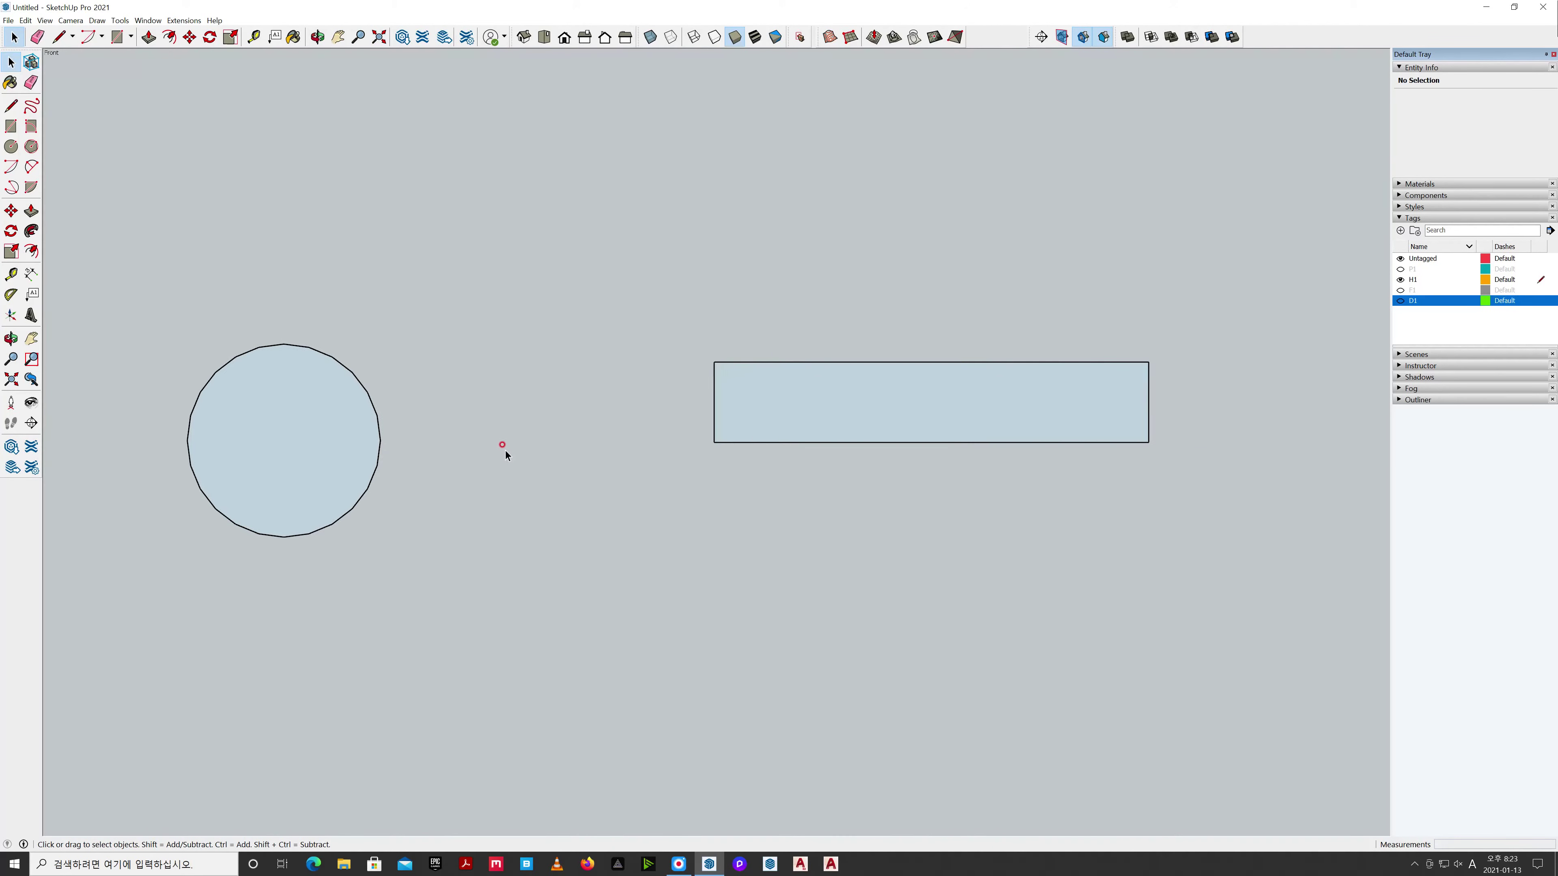
click(373, 441)
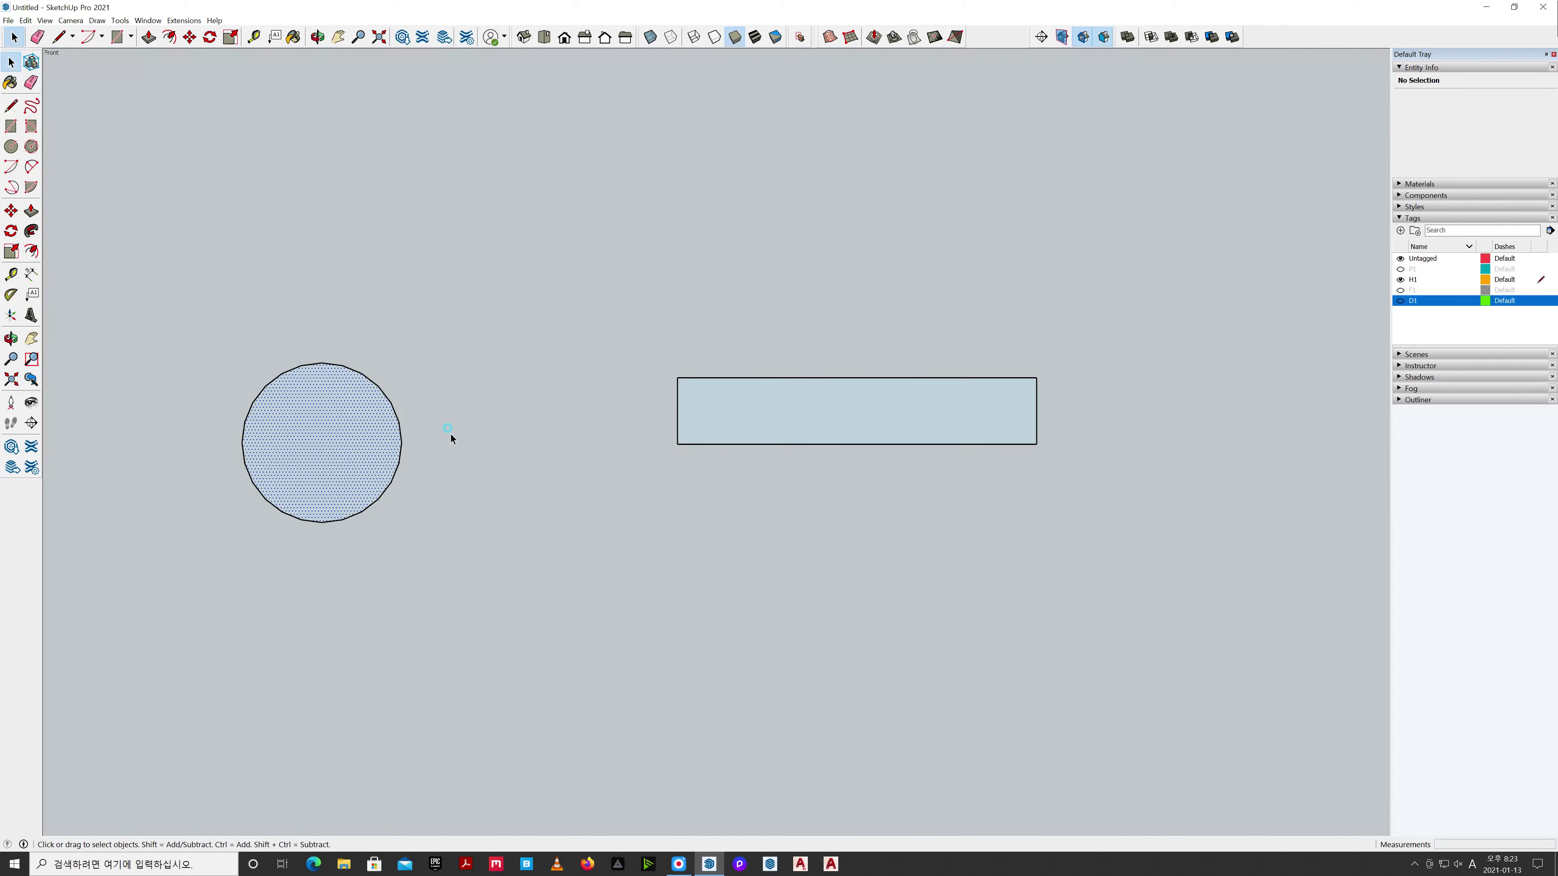
click(715, 420)
click(553, 410)
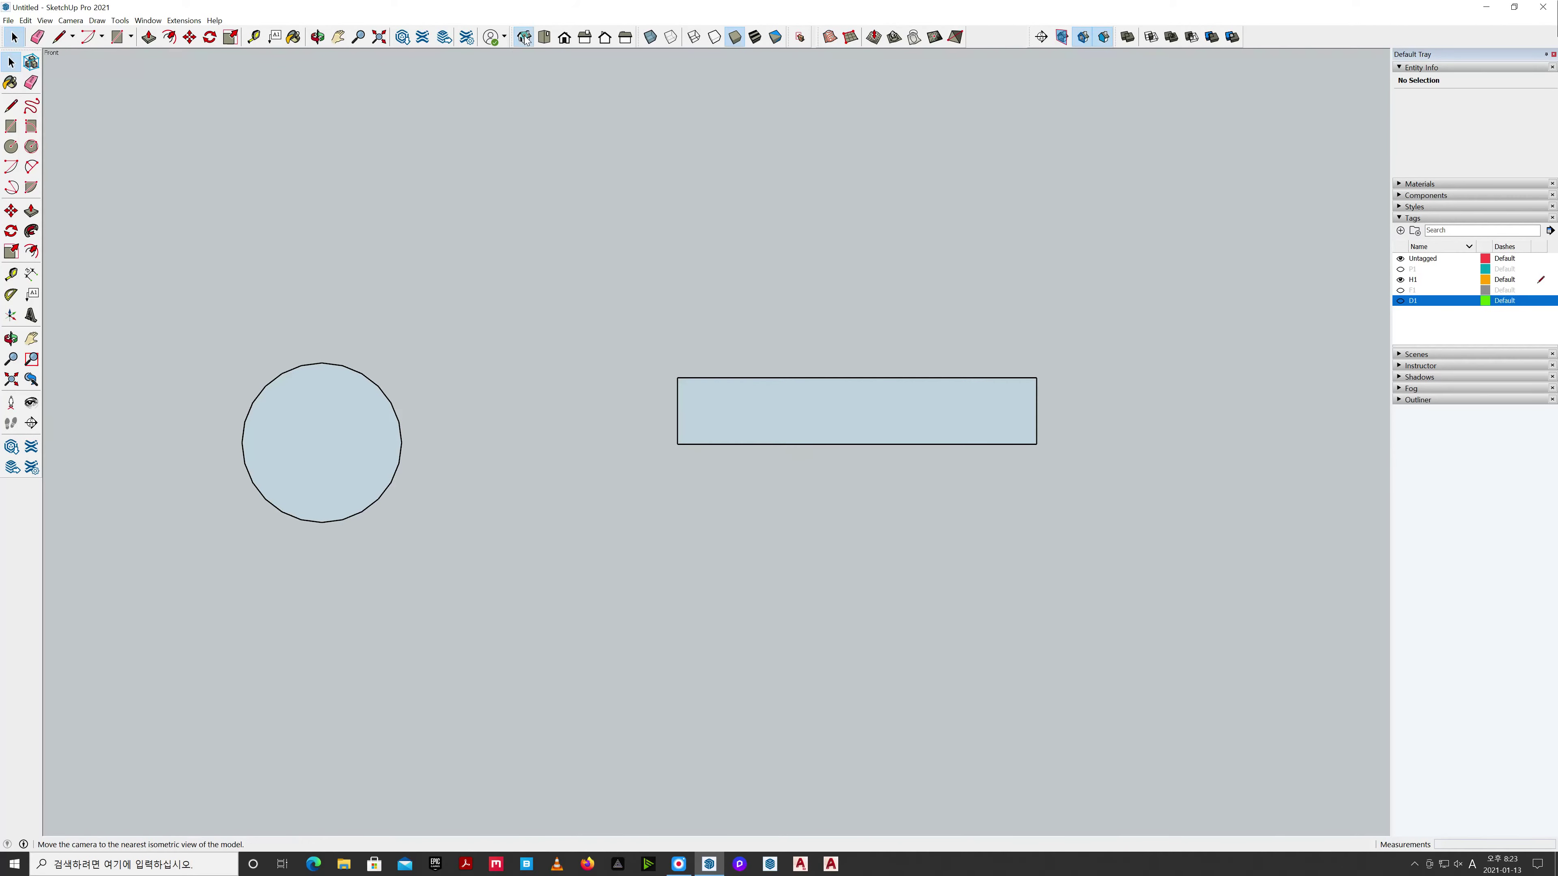
middle_drag(507, 67, 486, 176)
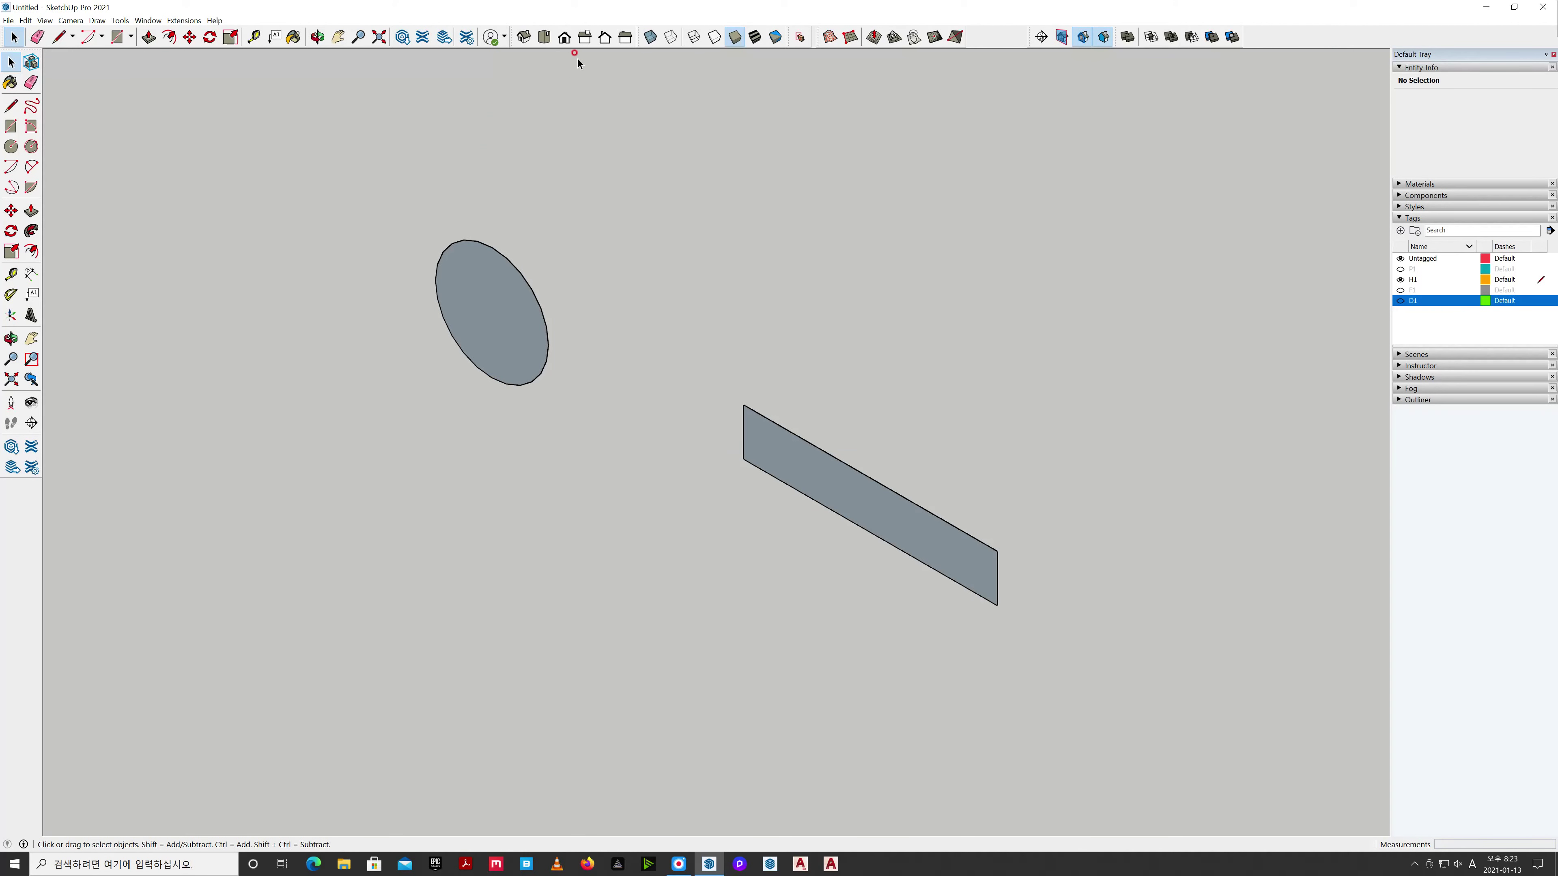
click(564, 37)
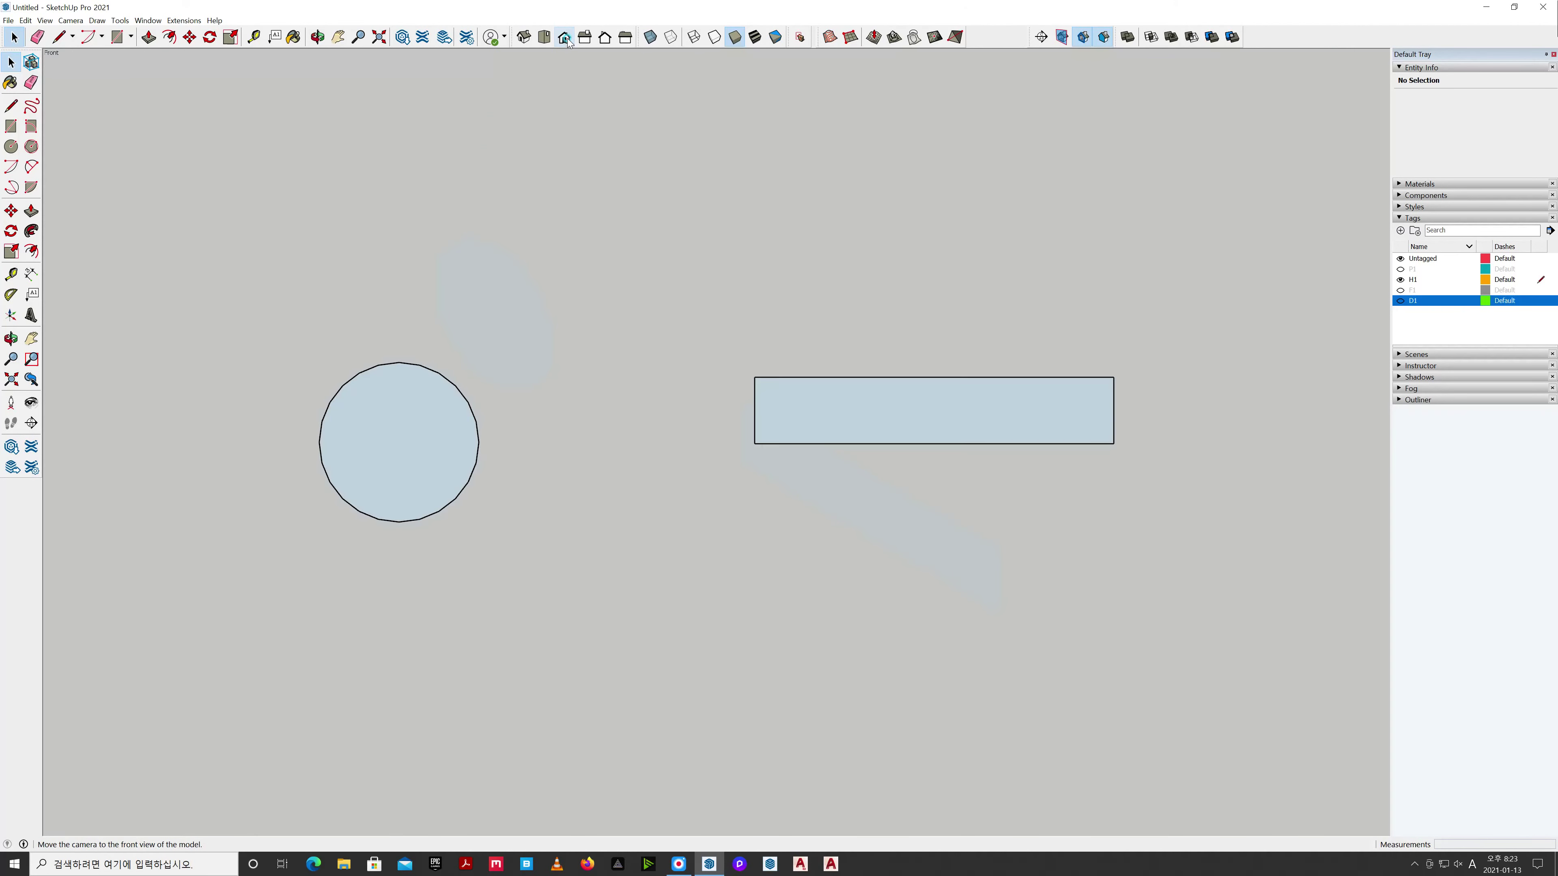
Make the circle and its edges one group and the rectangle and its edges another group.
double_click(422, 436)
right_click(422, 435)
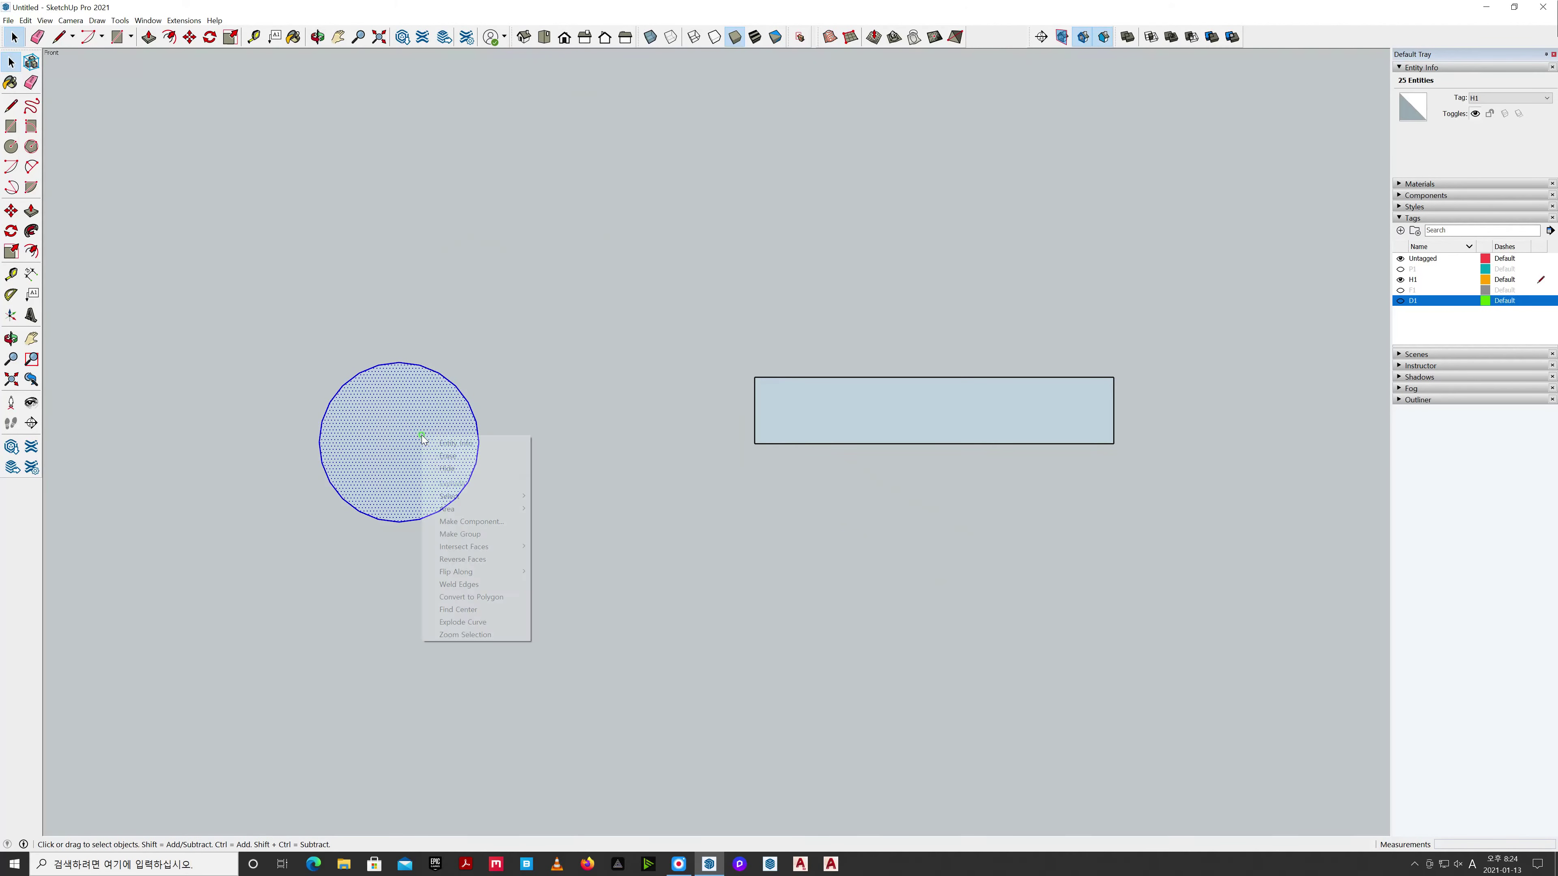
click(452, 535)
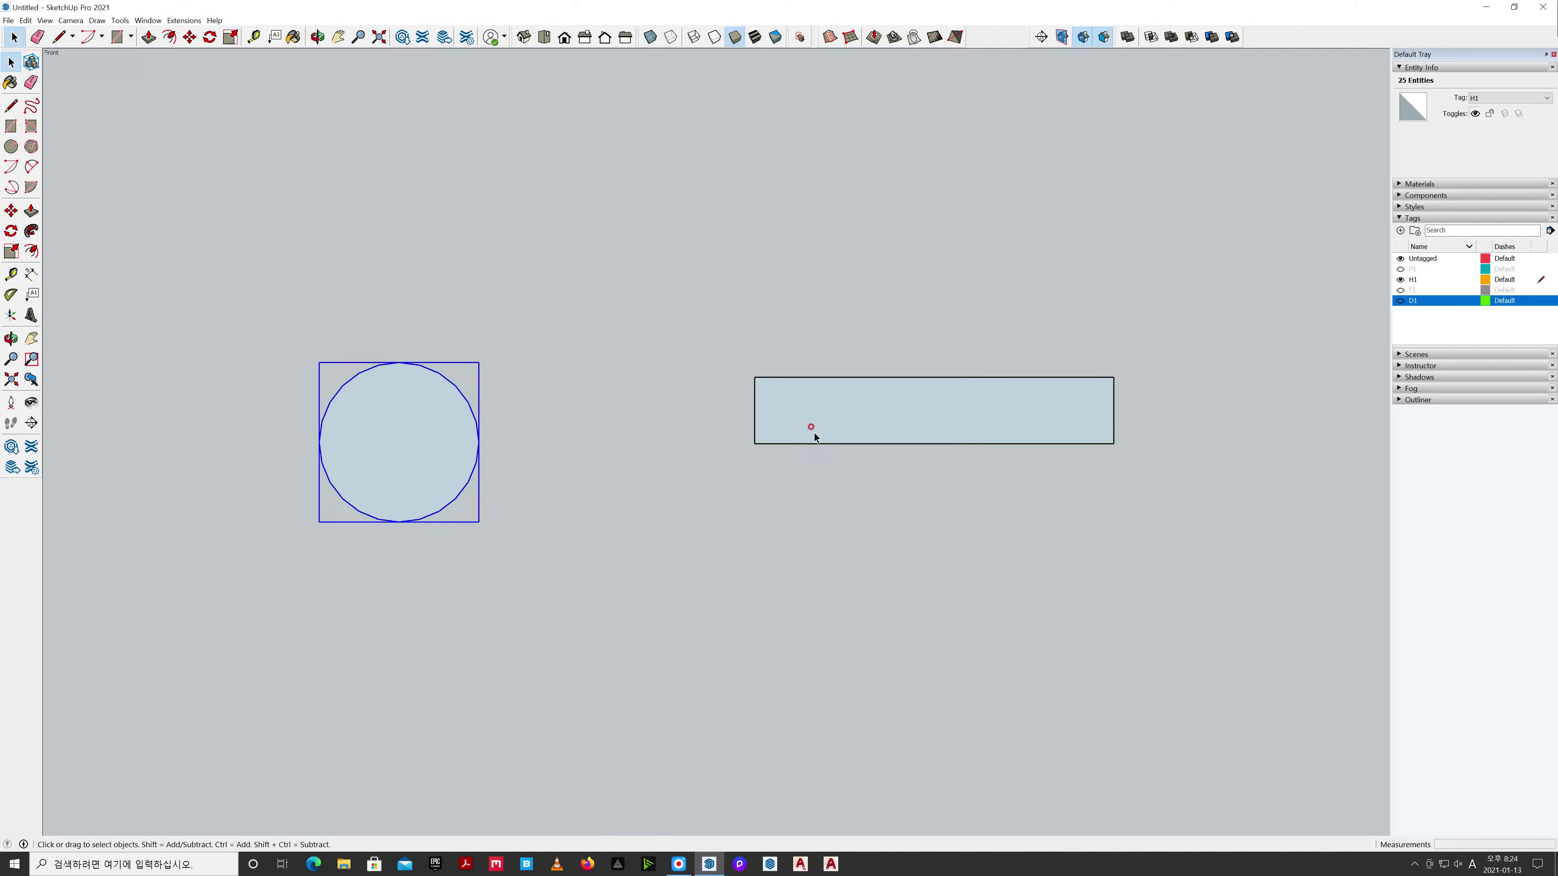
double_click(819, 421)
right_click(820, 423)
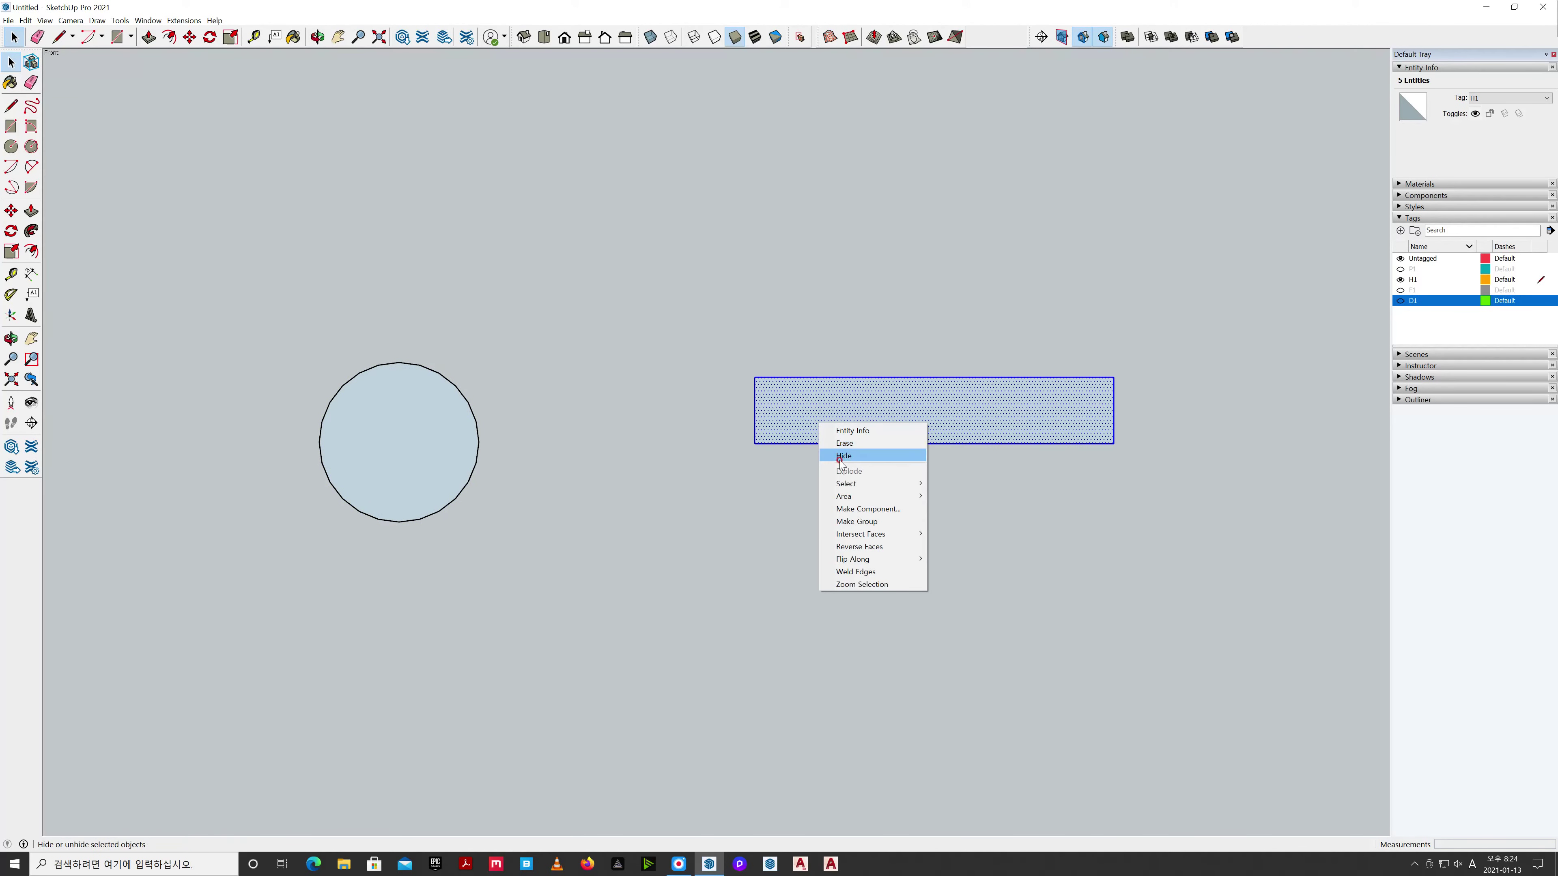
click(847, 522)
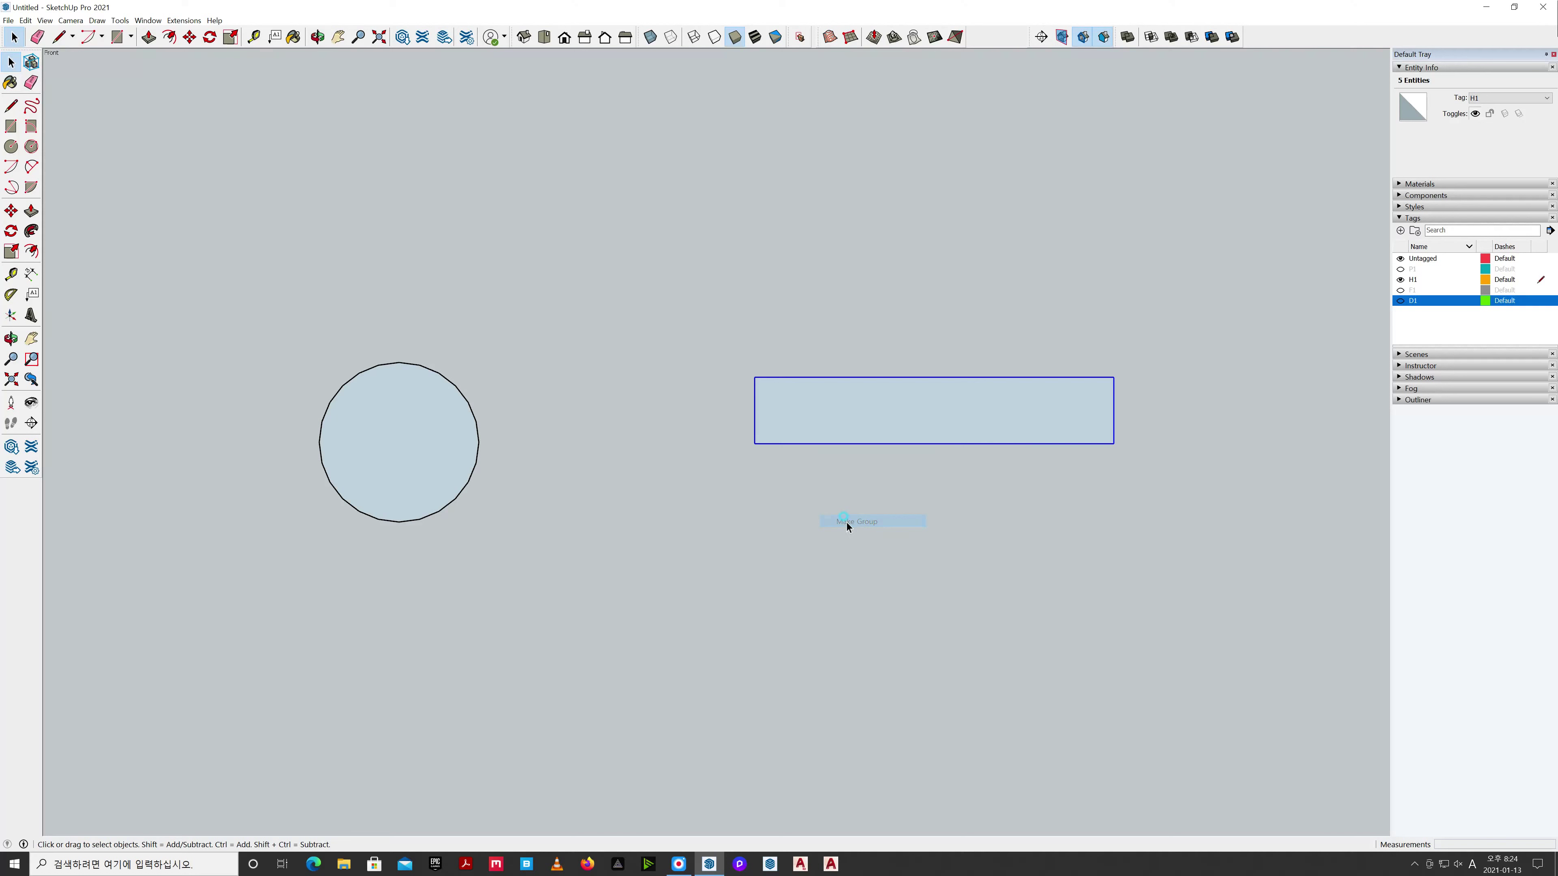
Move the rectangle group by the midpoint of its left edge onto the circle's leftmost point.
click(807, 428)
key(m)
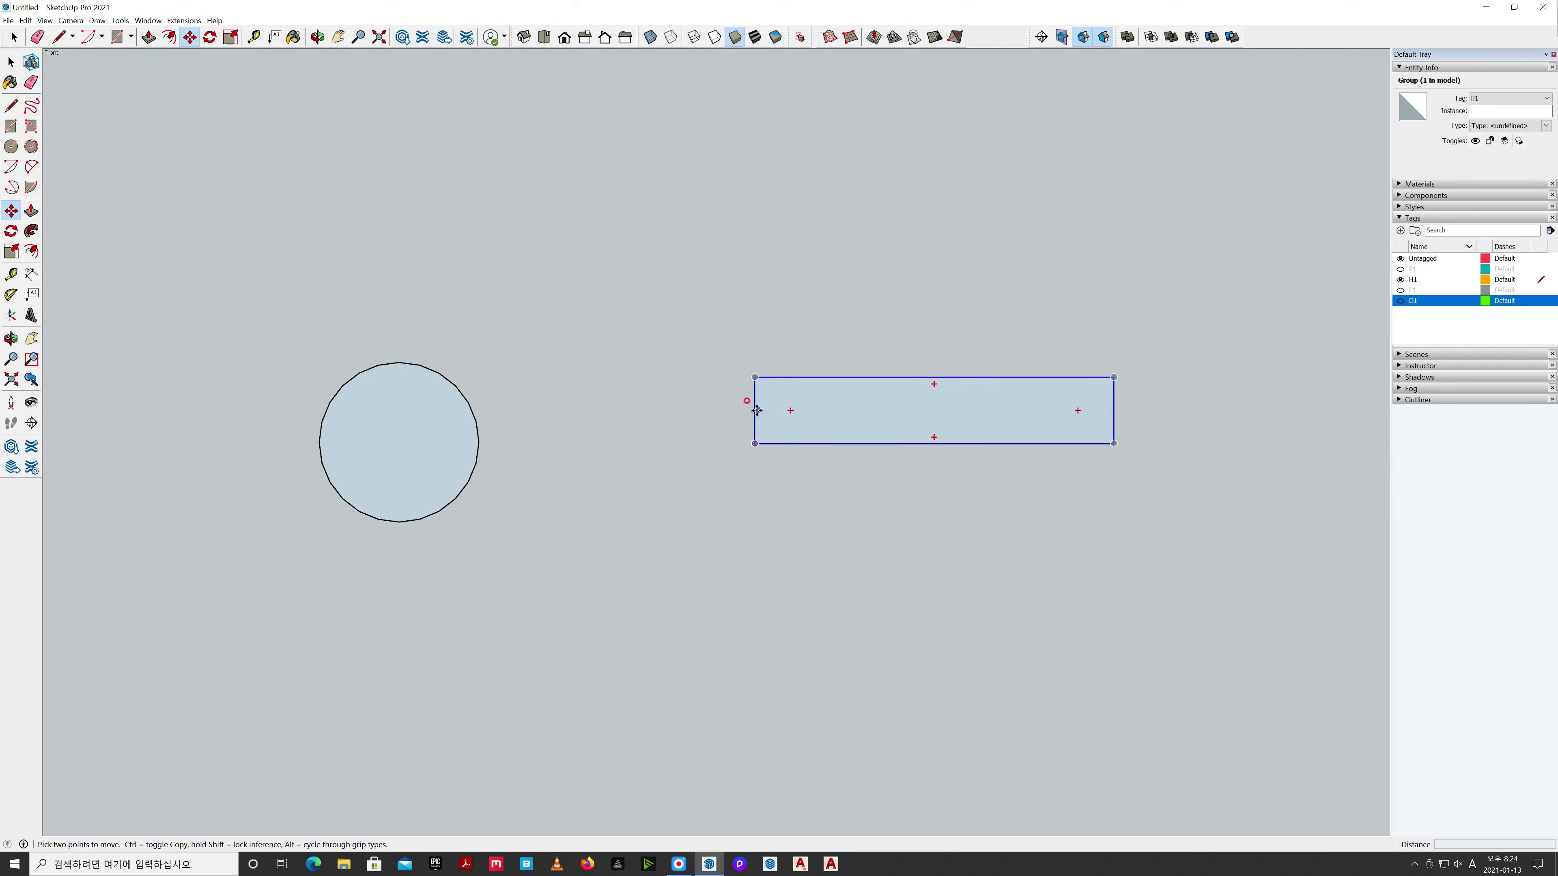
drag(754, 411, 319, 442)
key(space)
click(564, 575)
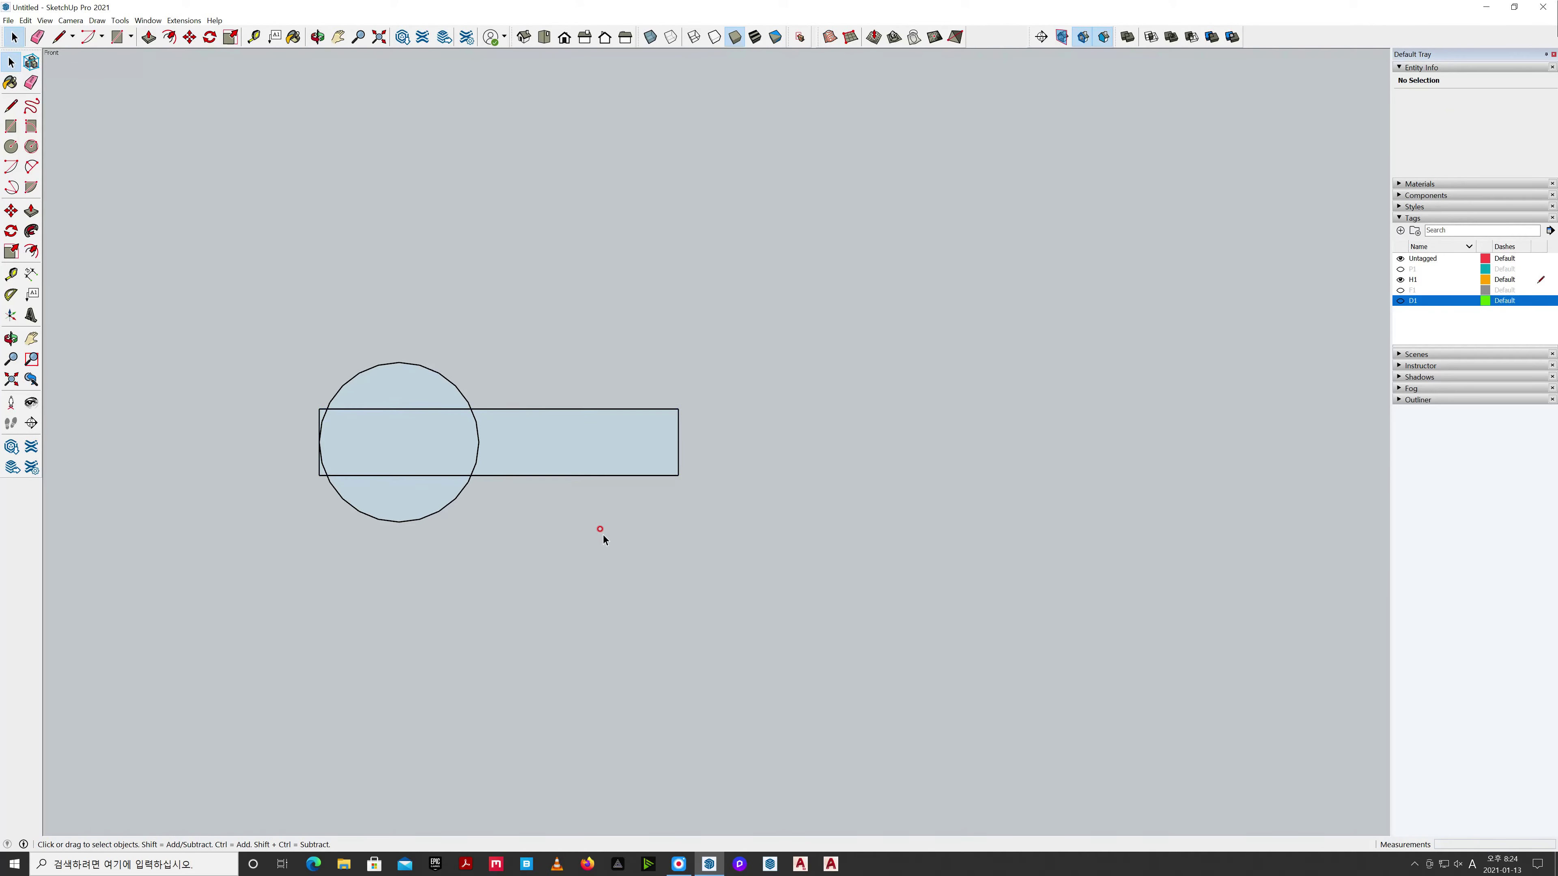
Show the handle shapes in an isometric view with perspective projection and frame them.
click(523, 37)
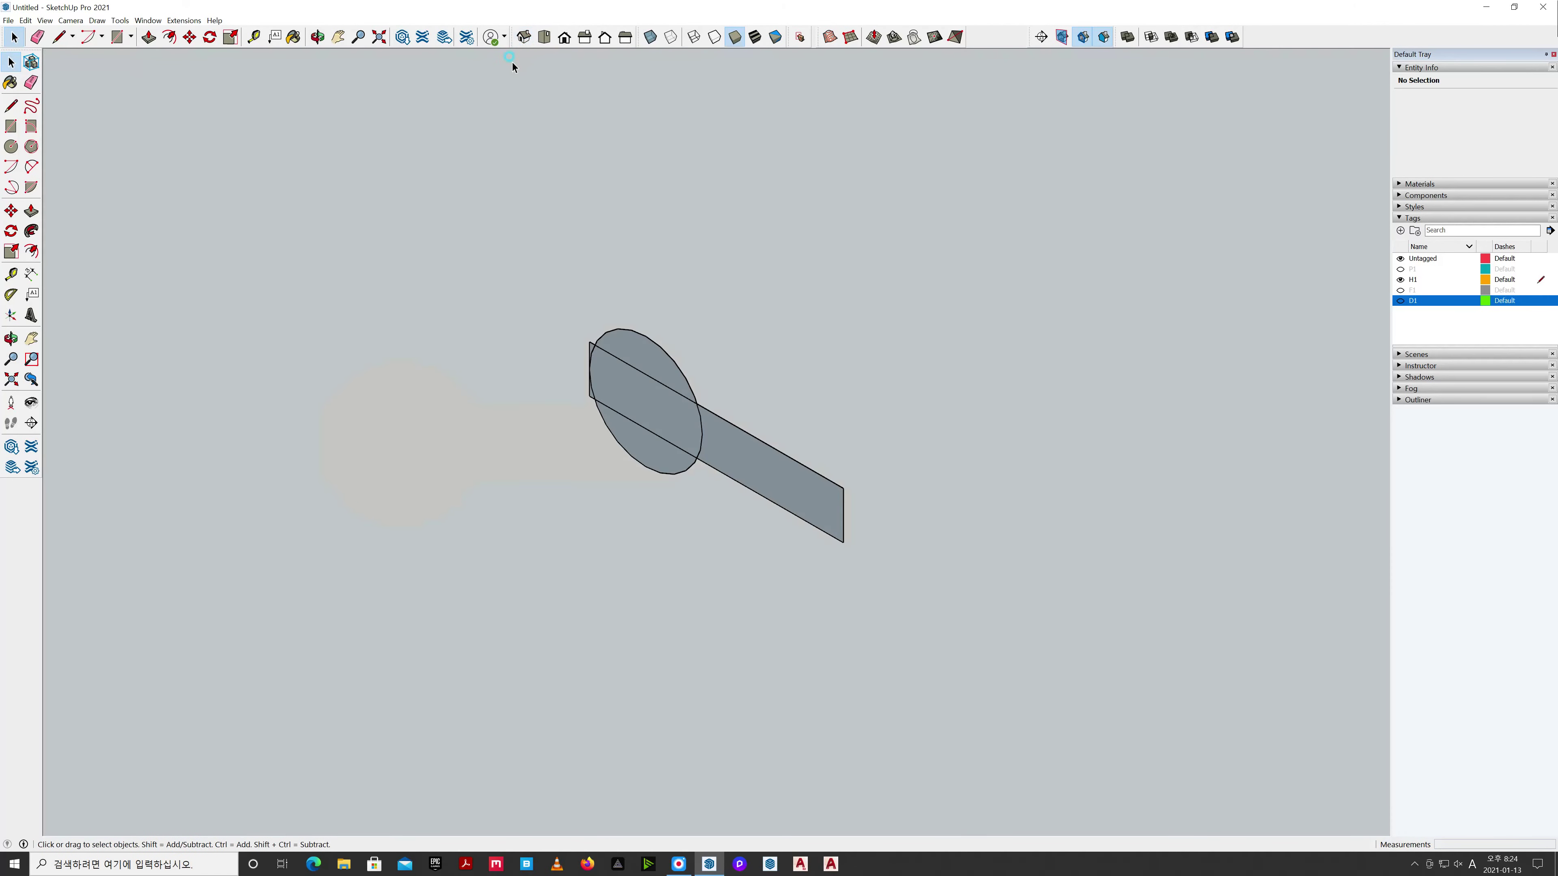
click(71, 21)
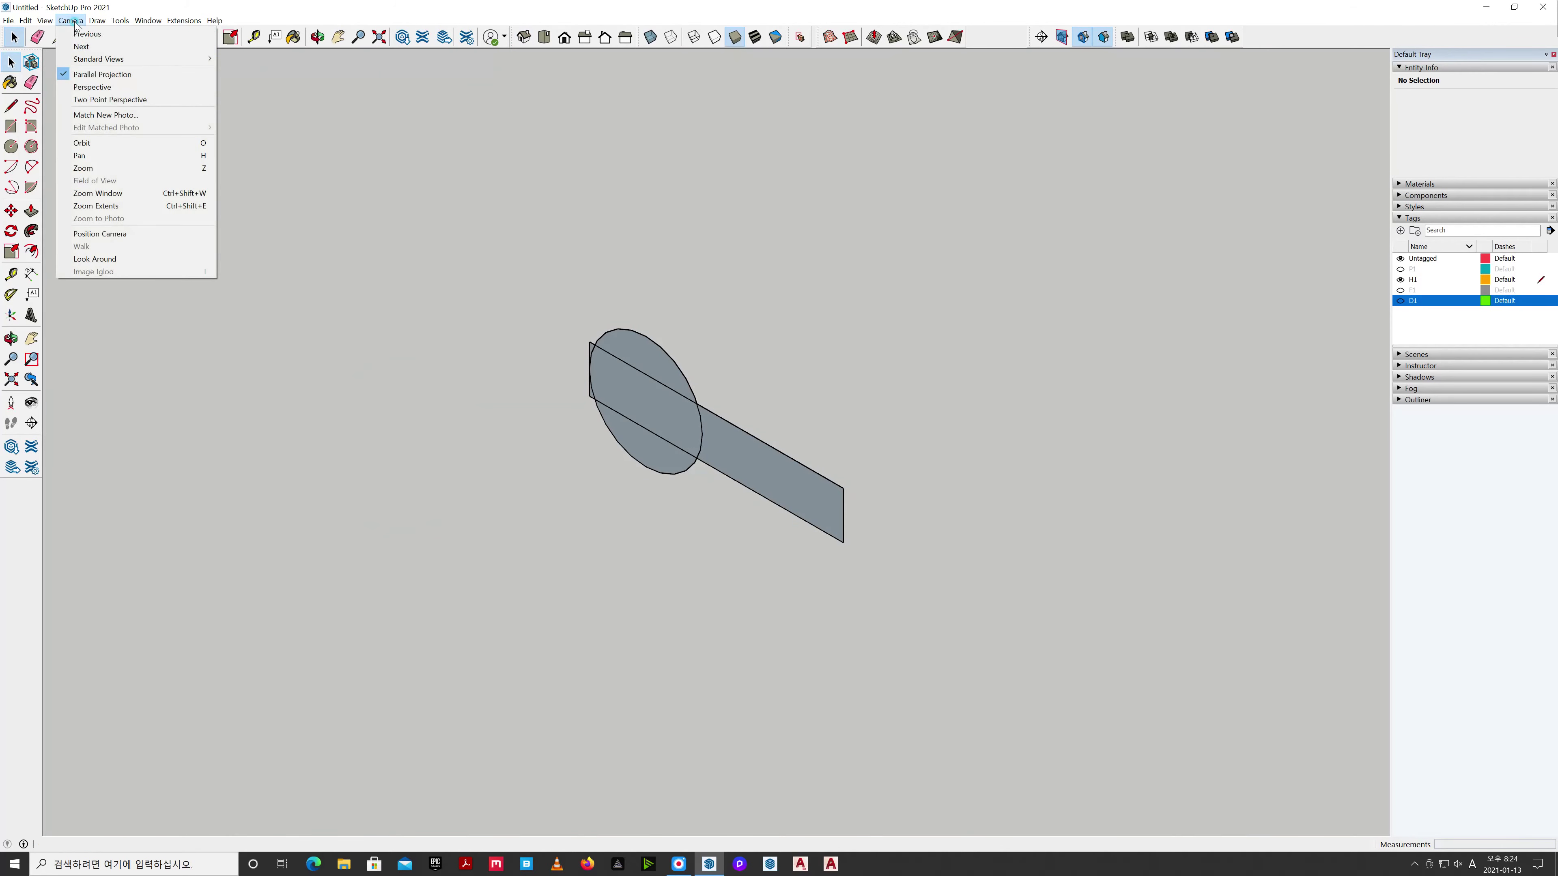
click(81, 87)
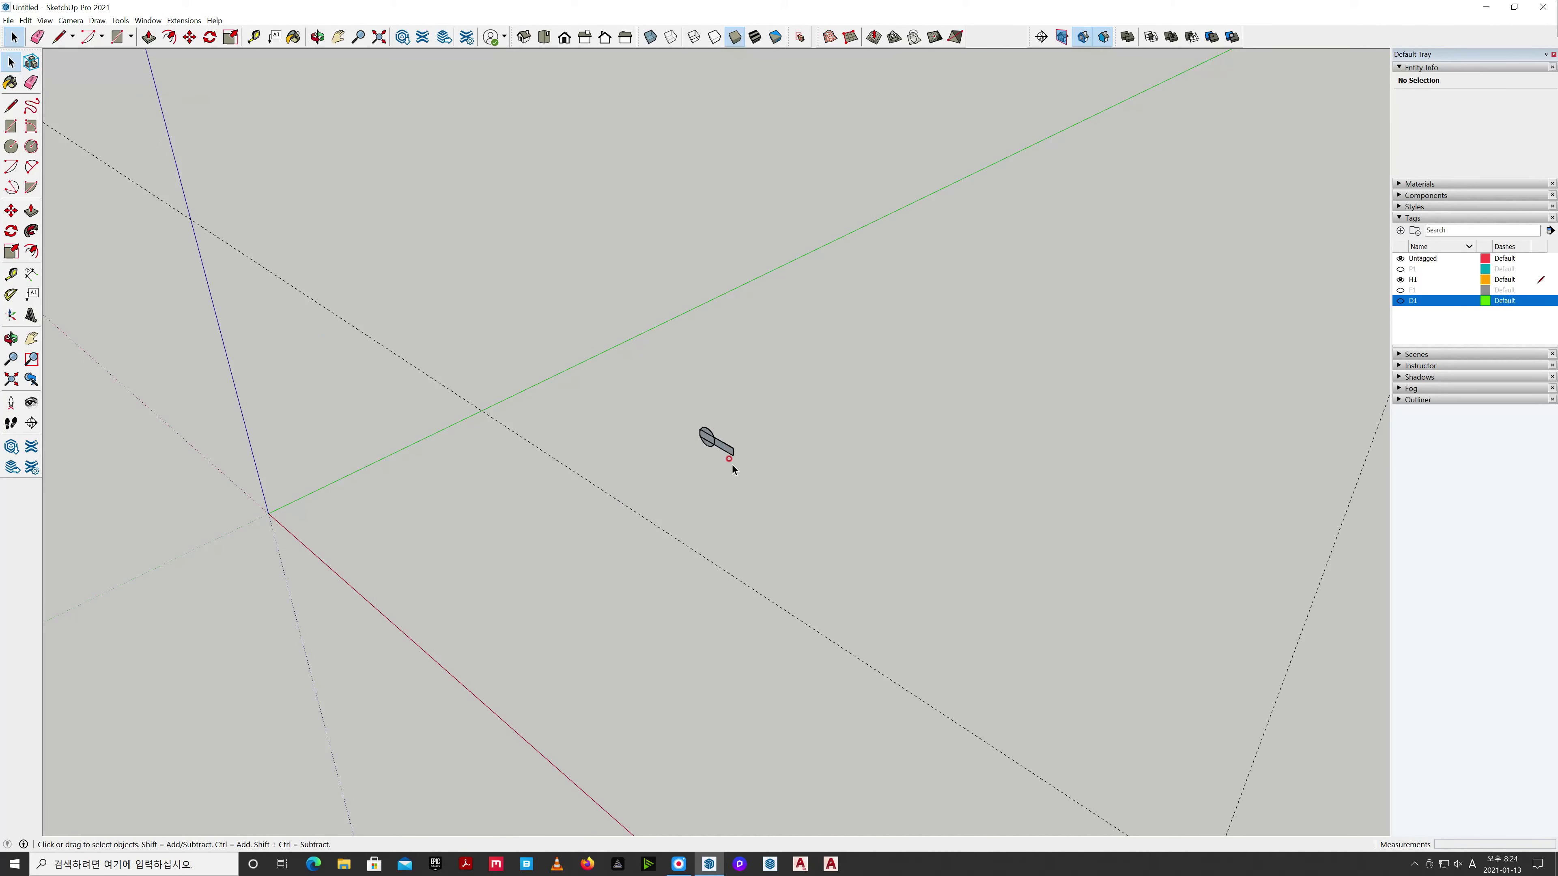
click(379, 37)
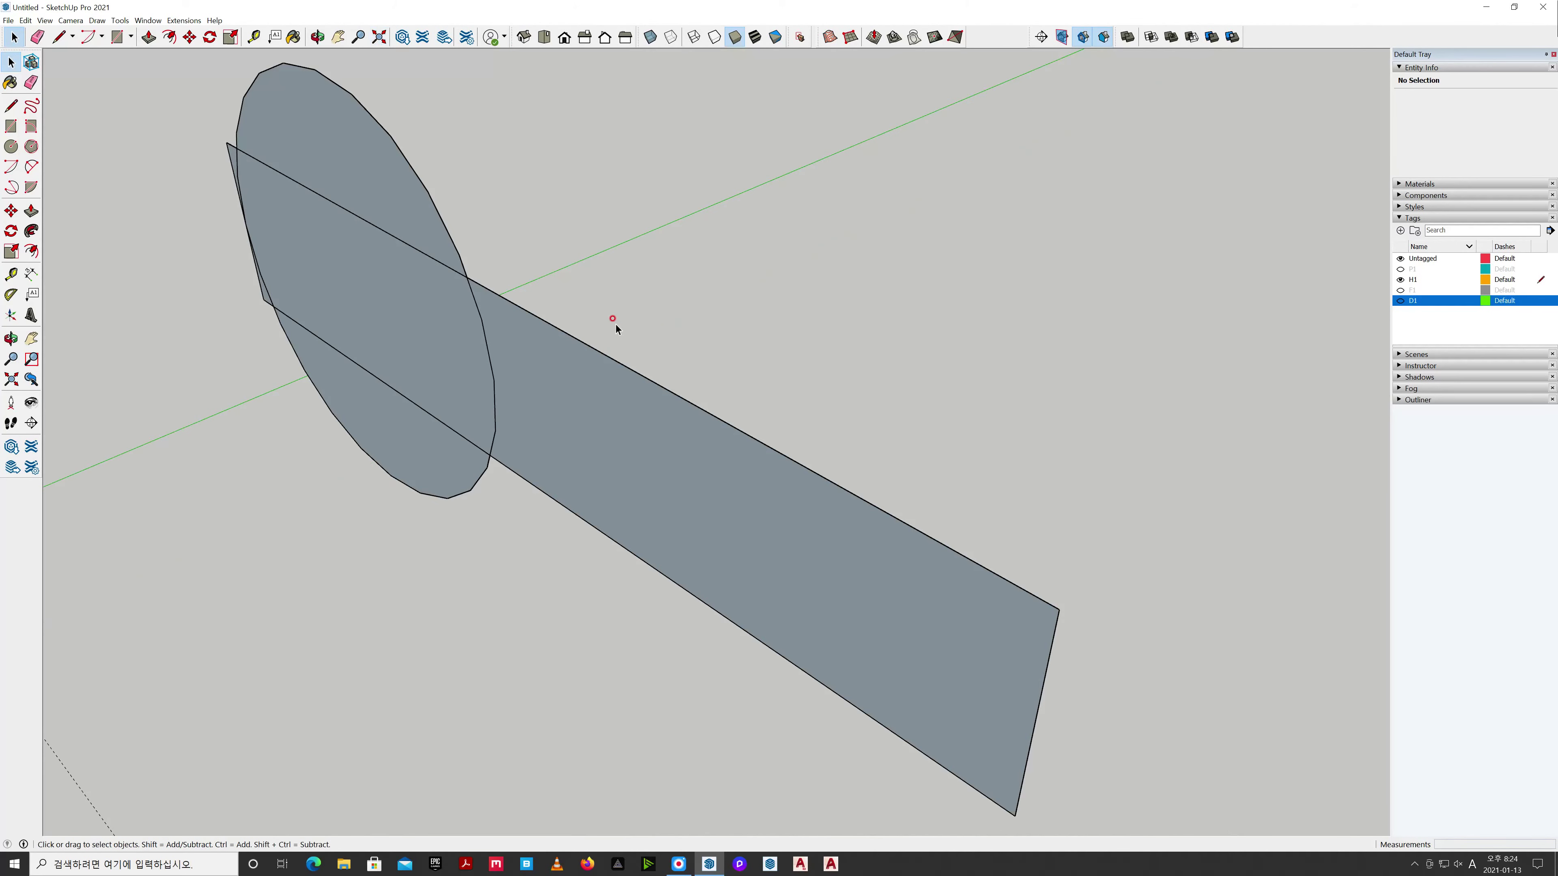
scroll(538, 390, down, 3)
shift+middle_drag(595, 414, 800, 469)
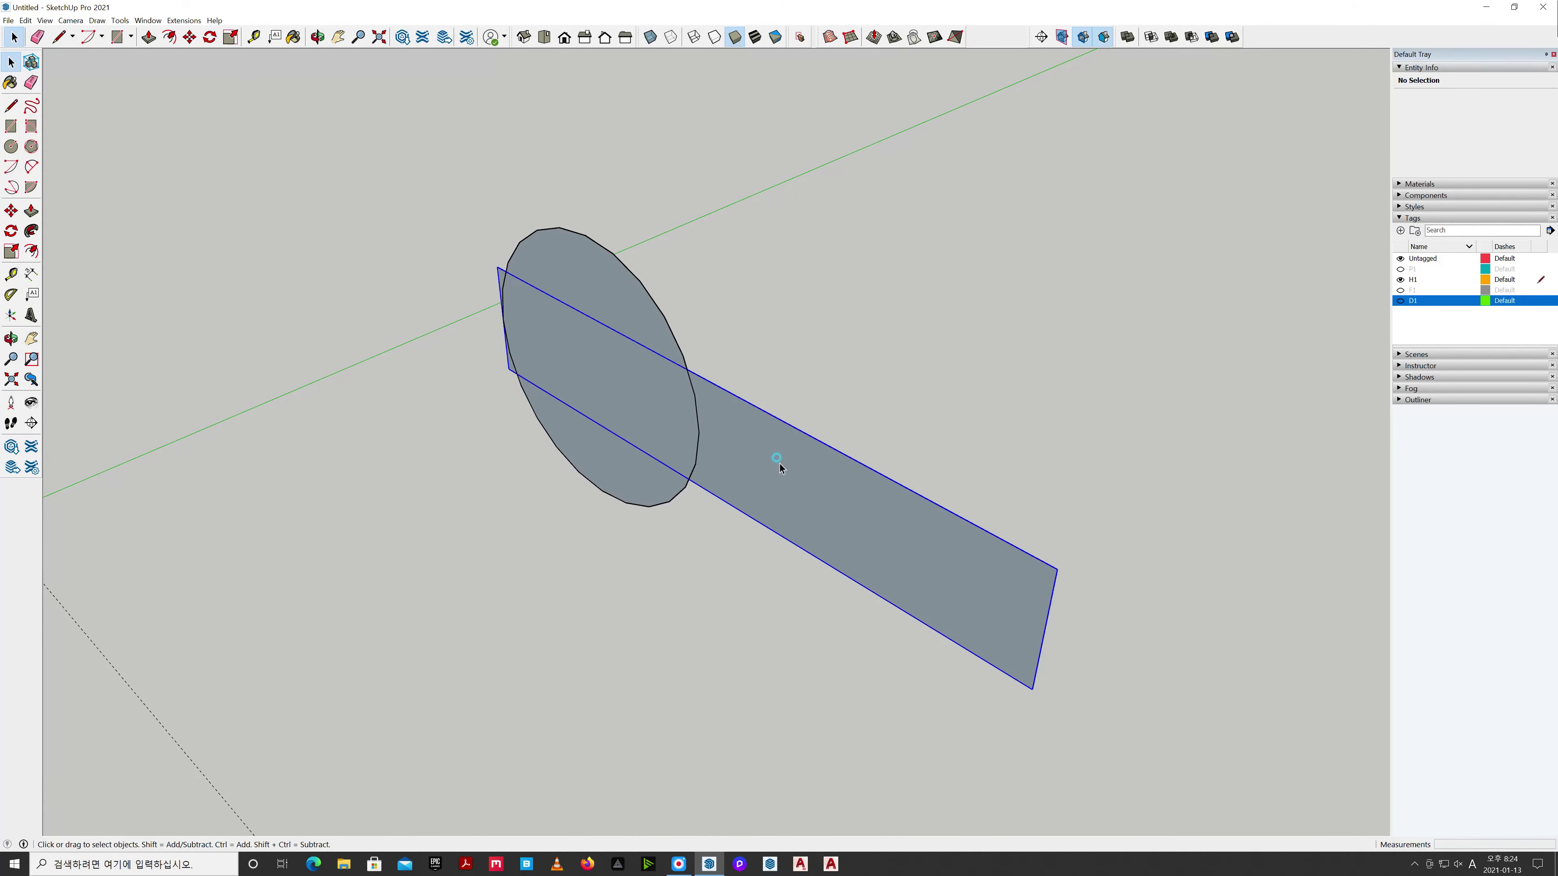
Inside the rectangle group, extrude the face 15 mm forward with Push/Pull, then repeat the same distance once.
double_click(778, 467)
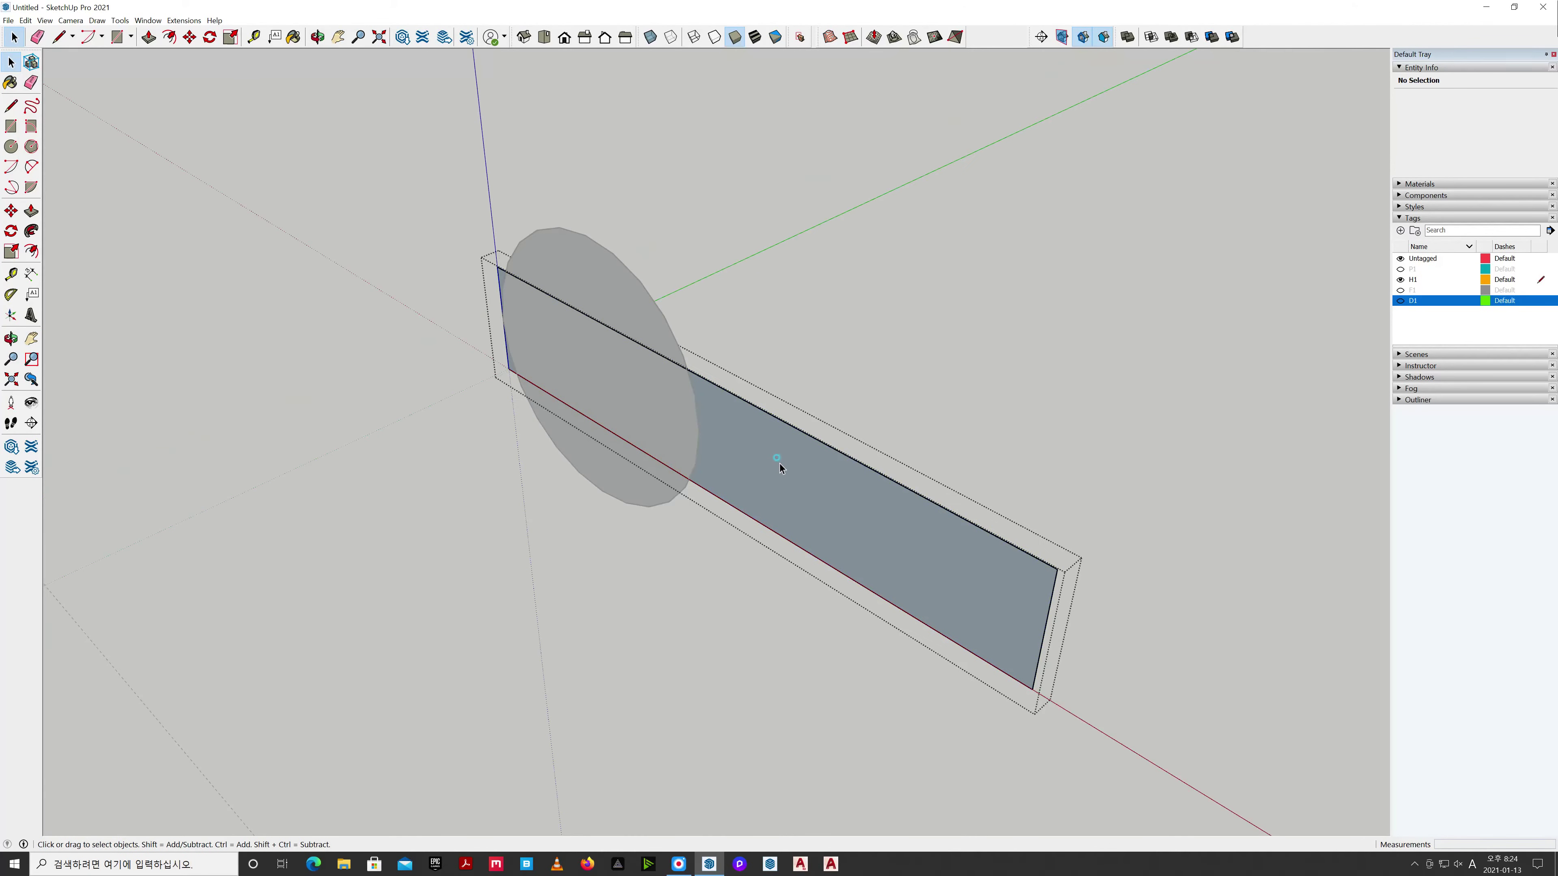
click(783, 476)
key(p)
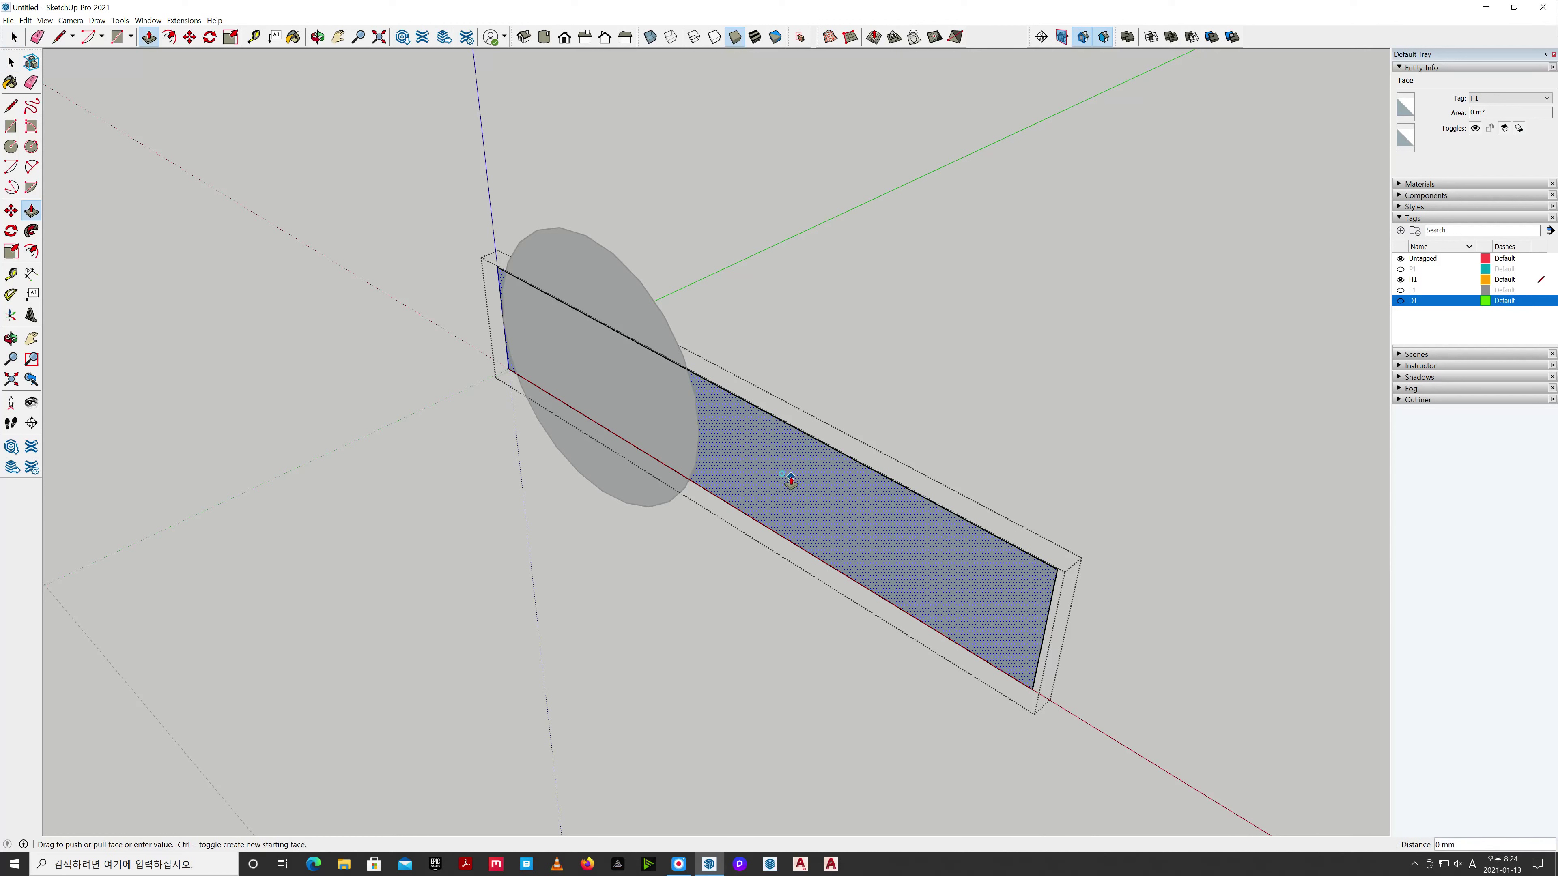
click(787, 480)
text(15)
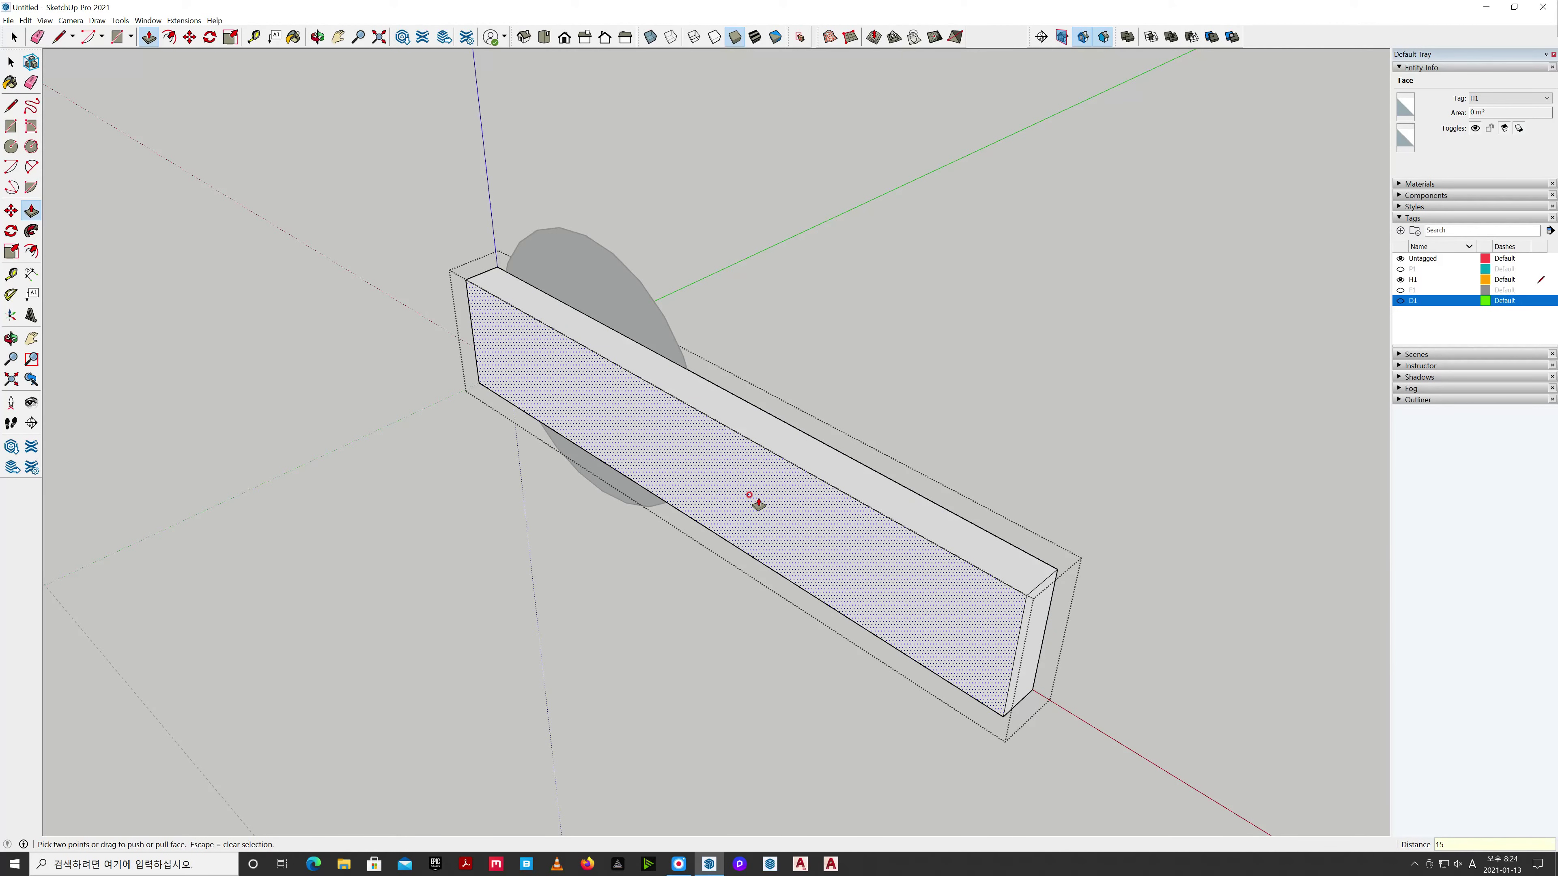
key(Return)
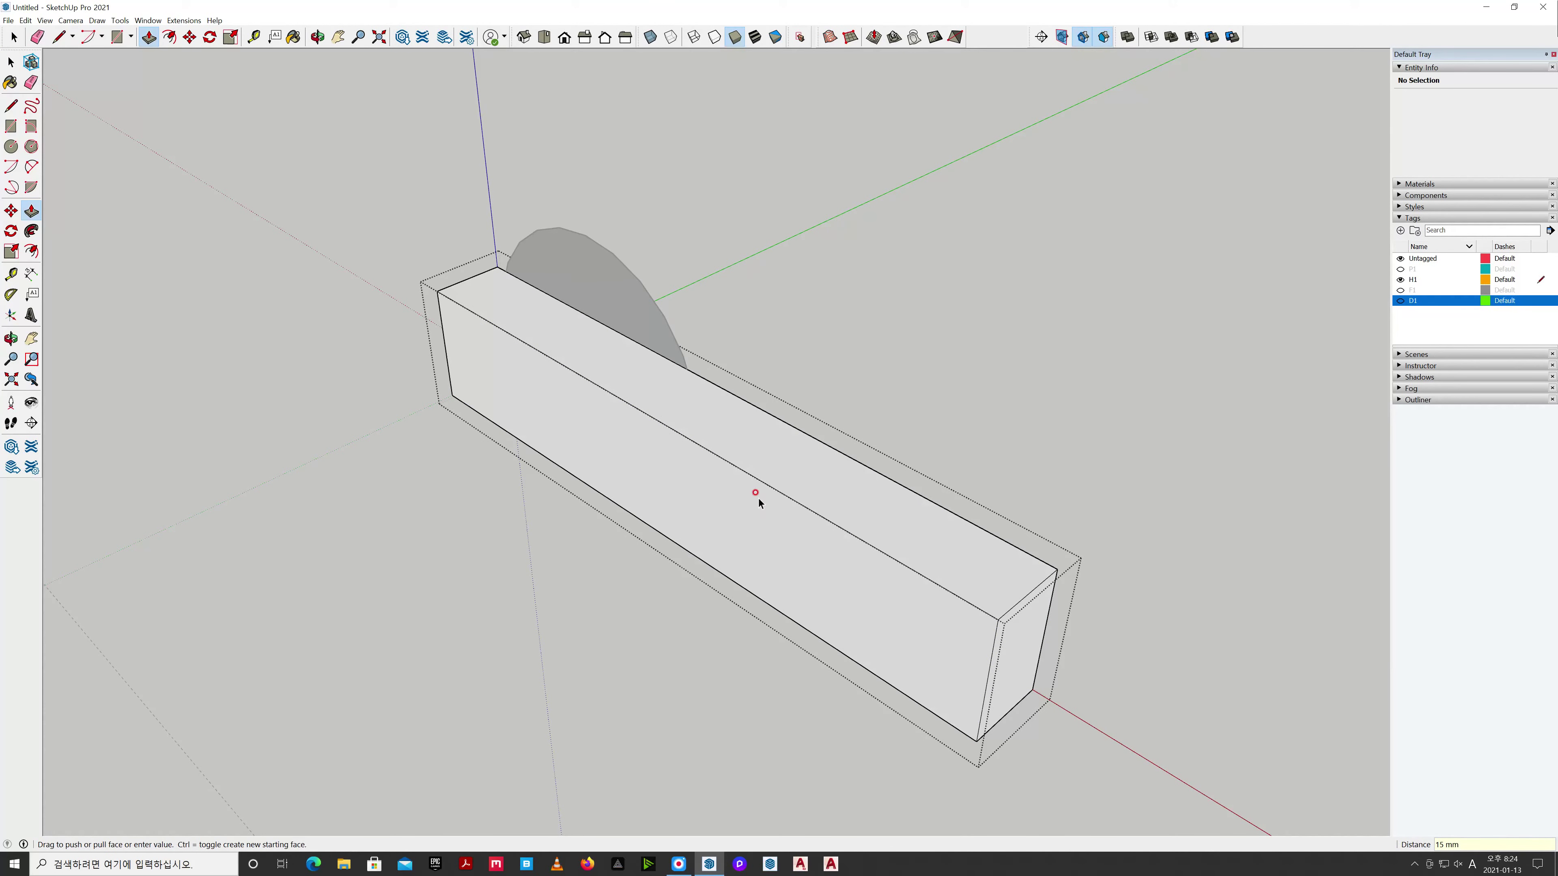
key(space)
Move the extruded bar group 40 mm forward, away from the circle, along the green axis.
middle_drag(1077, 486, 968, 575)
click(968, 575)
scroll(1139, 548, down, 2)
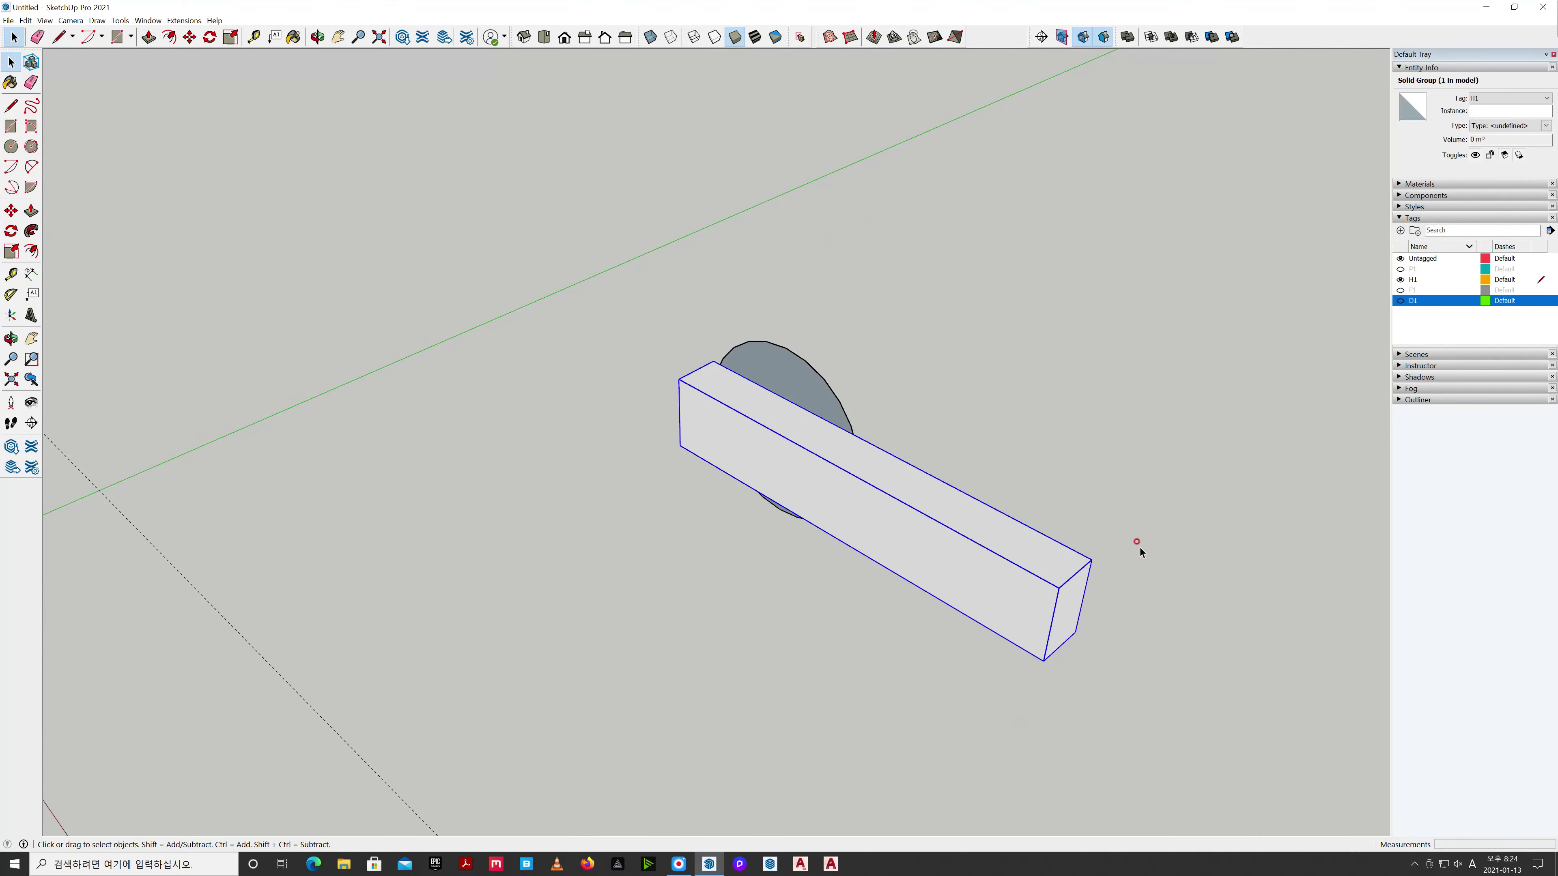
key(m)
click(1229, 494)
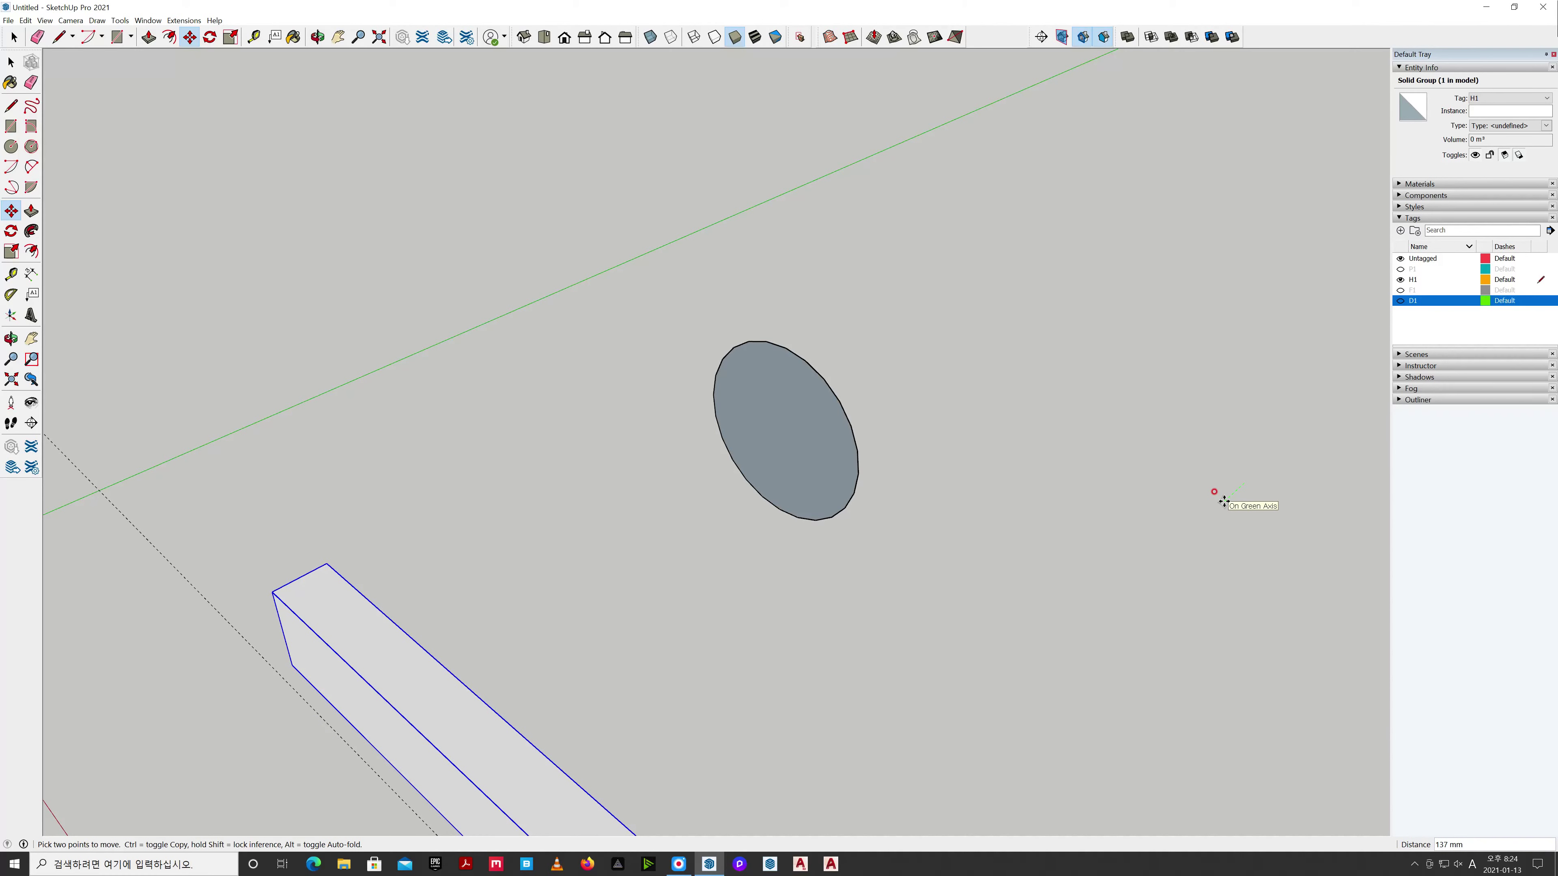
text(40)
key(Return)
key(space)
click(1134, 501)
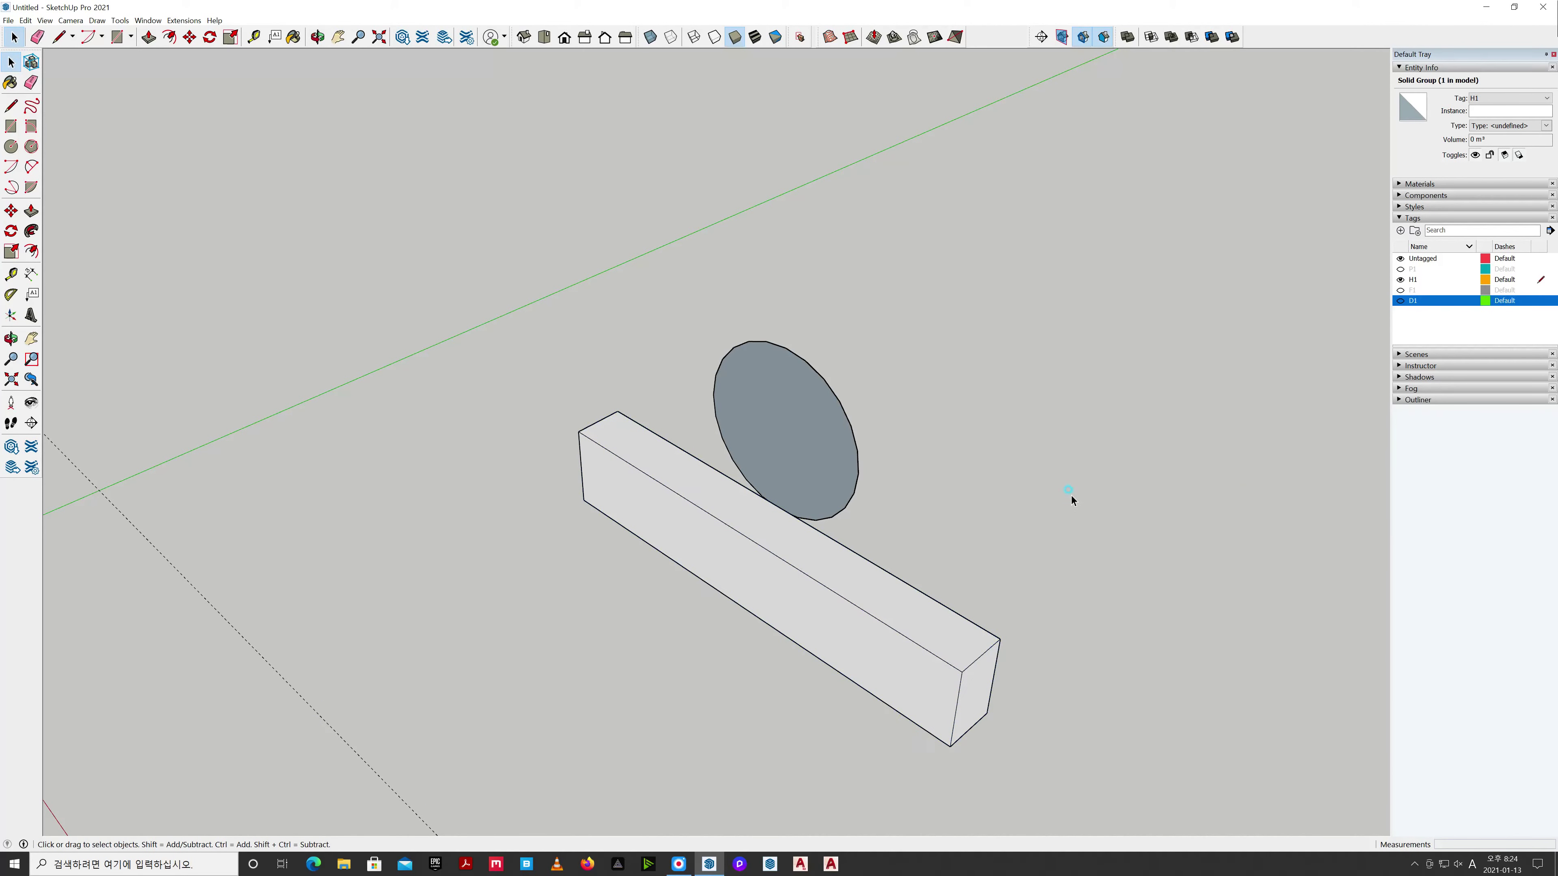
Inside the circle group, extrude the circular face 10 mm toward the bar with Push/Pull.
click(826, 461)
double_click(826, 461)
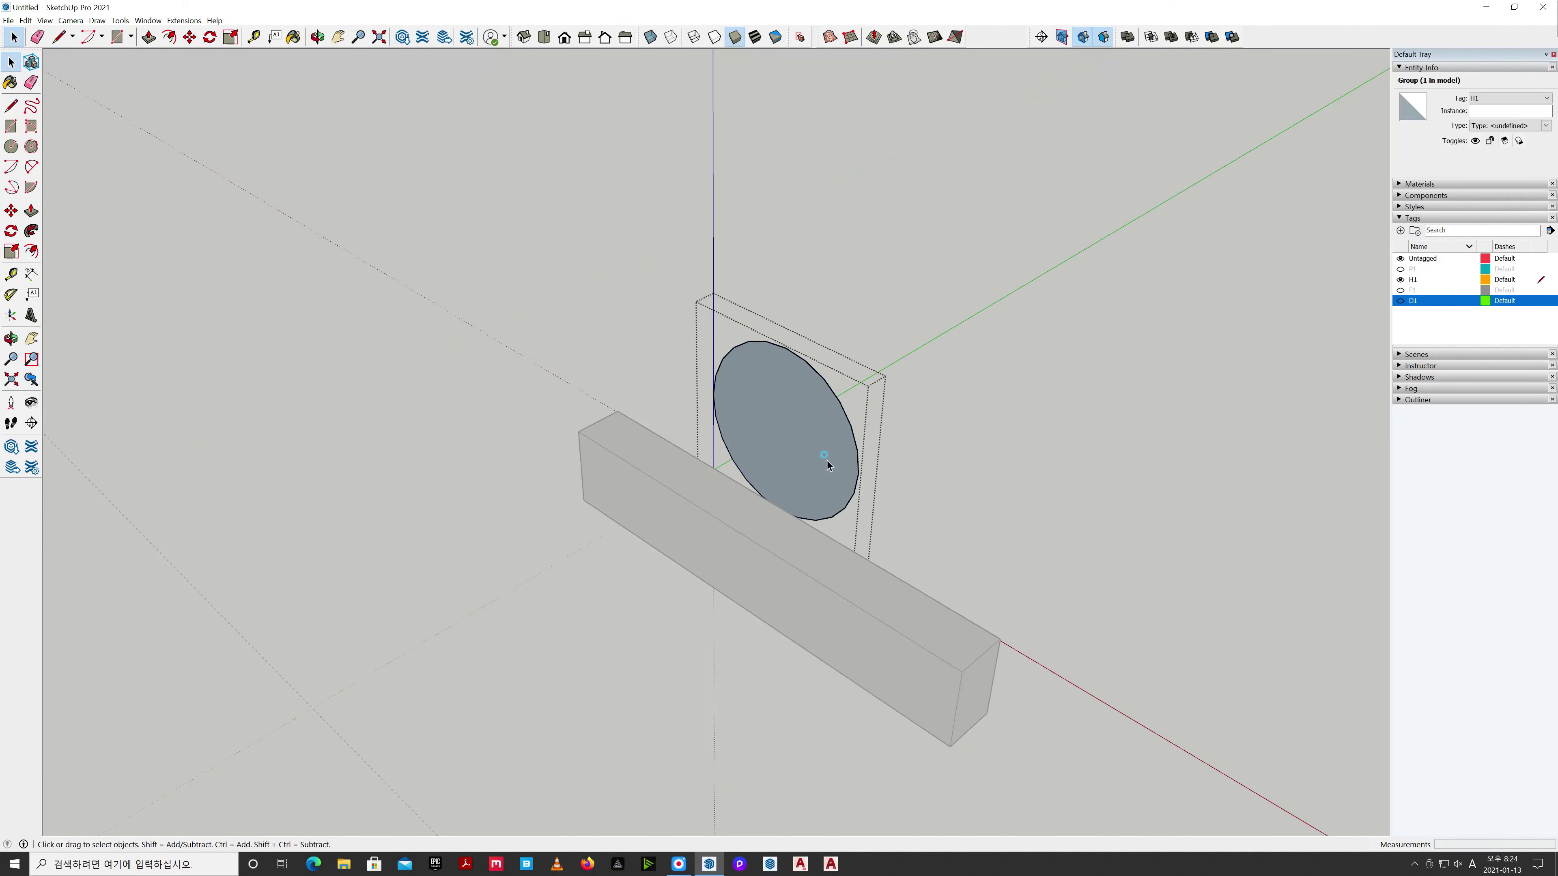
key(p)
click(827, 459)
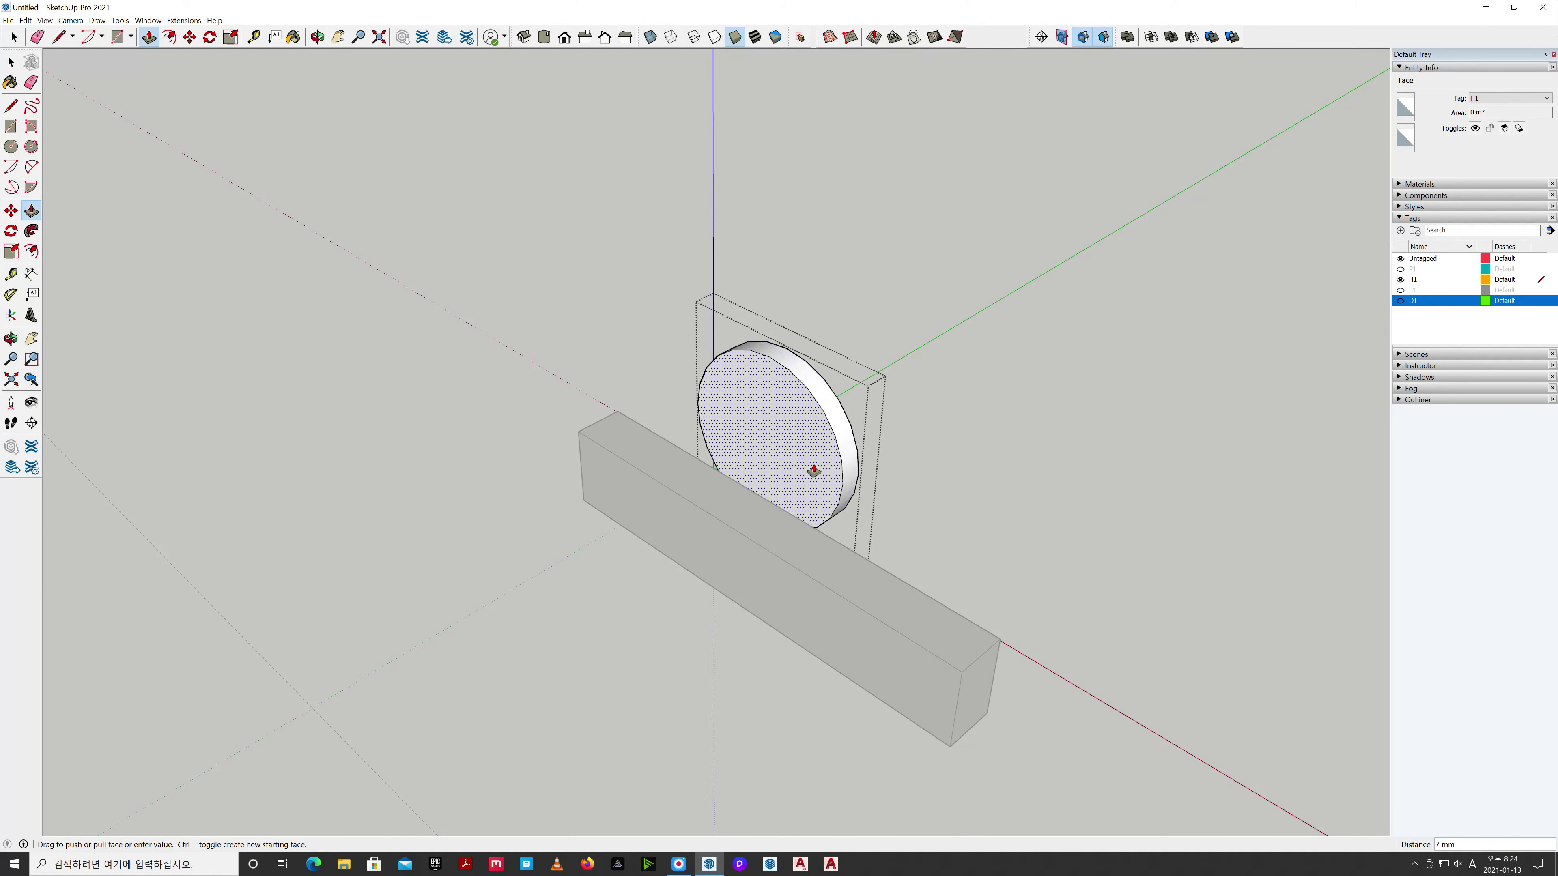
text(10)
key(Return)
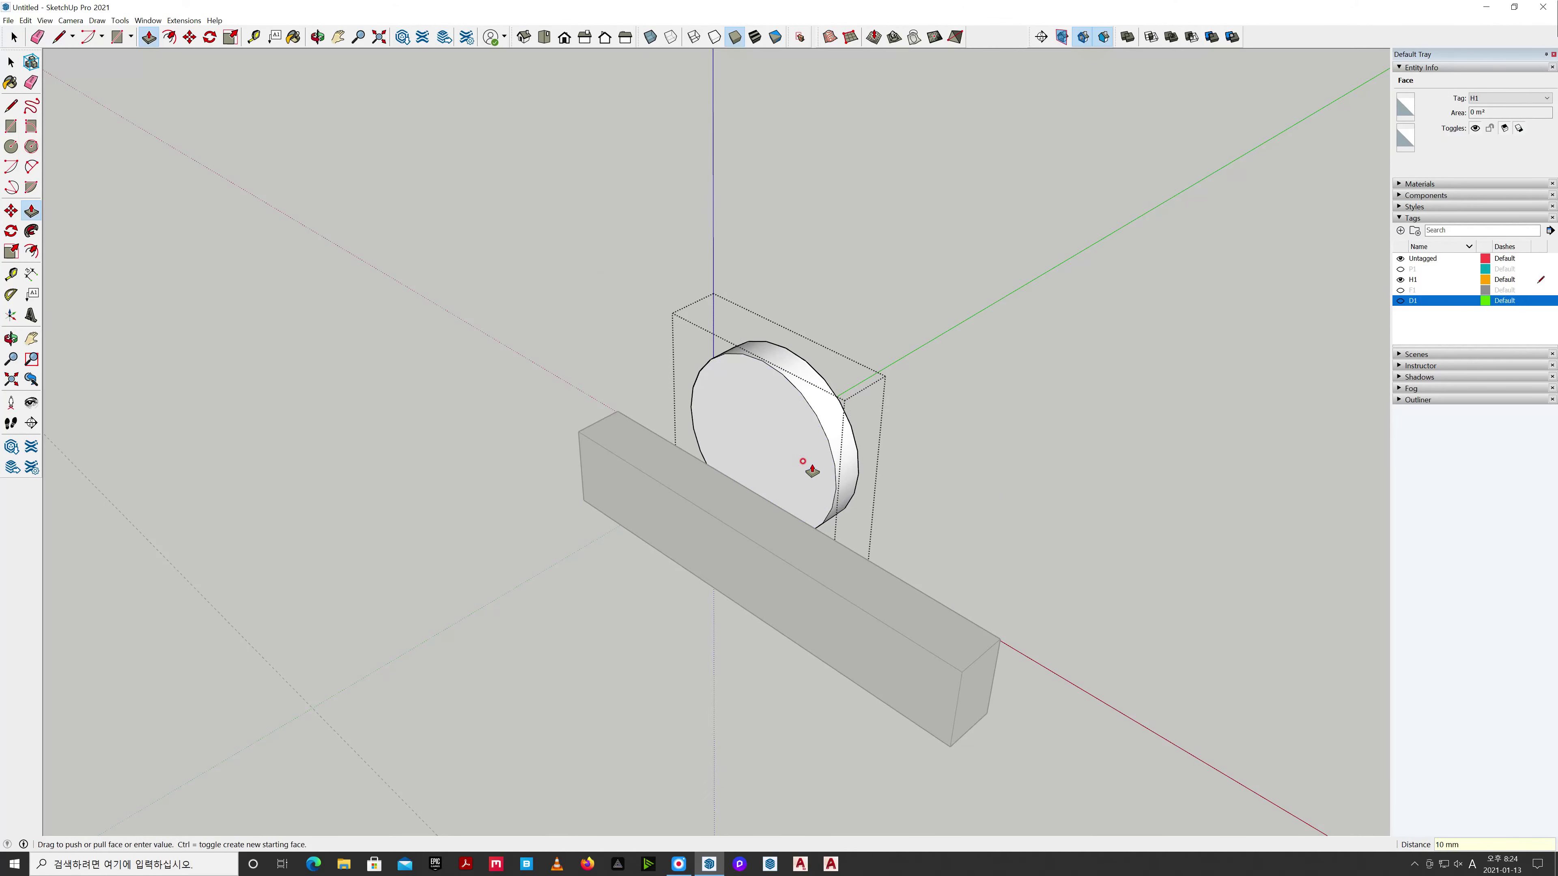
Offset the edge of the disc's front face 20 mm inward.
key(space)
click(767, 451)
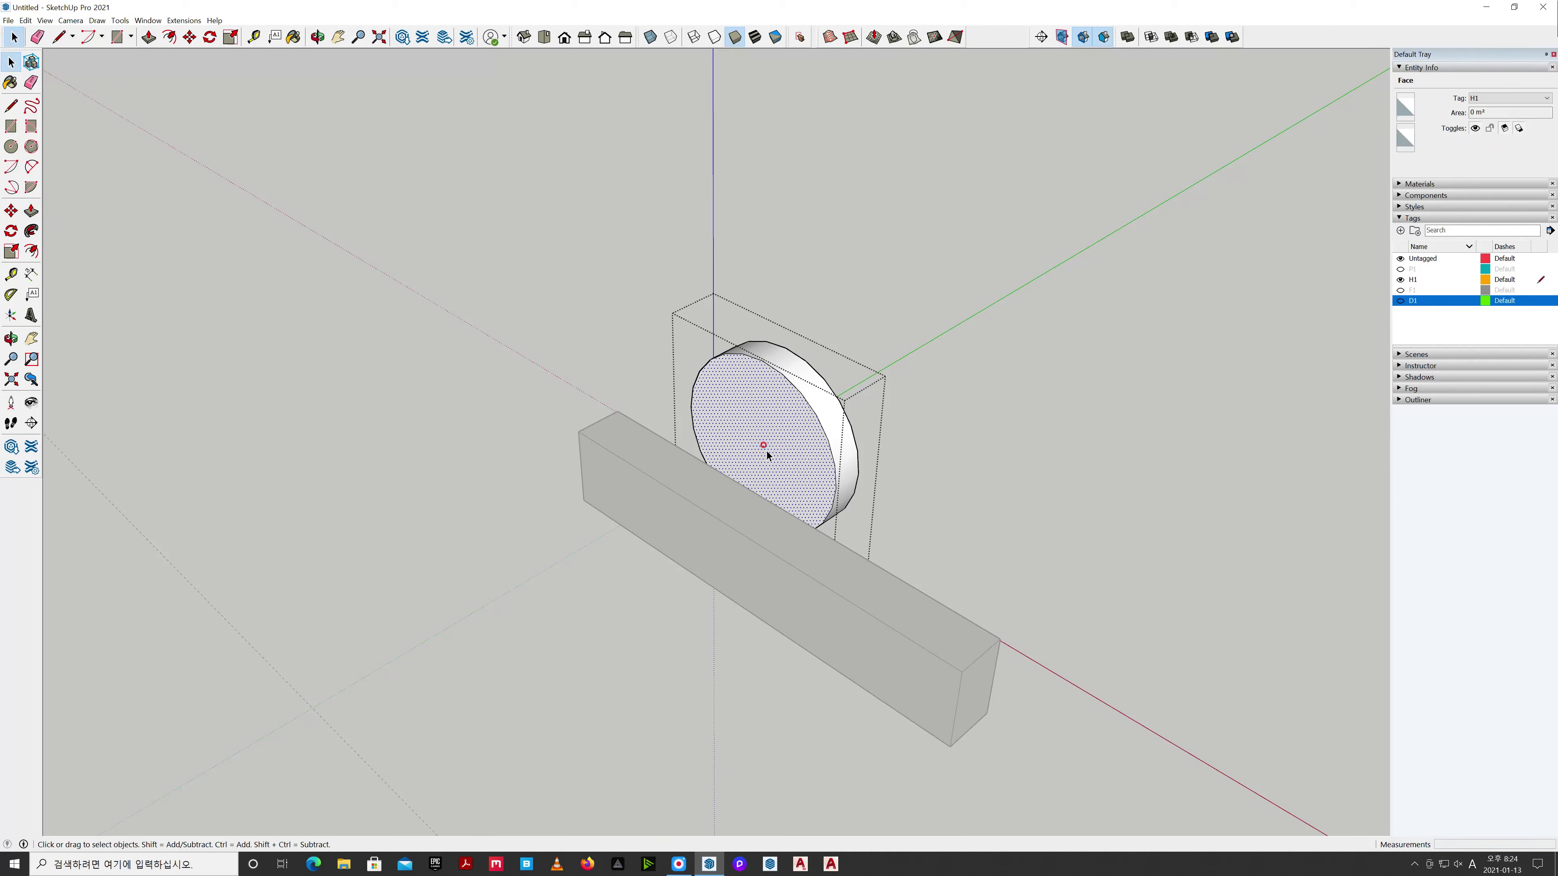
key(f)
click(759, 442)
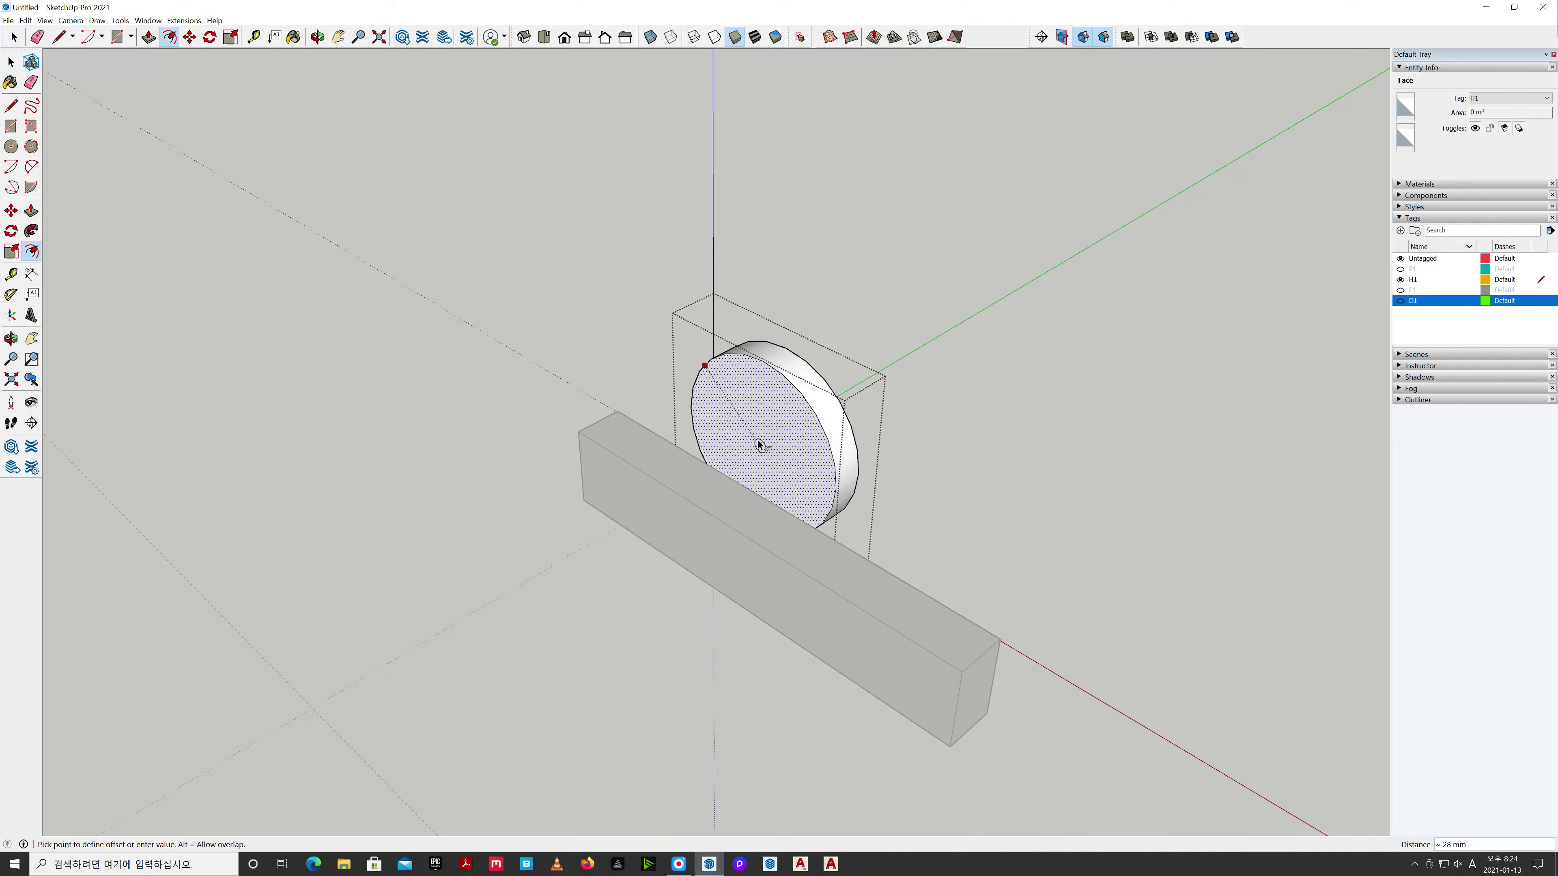
text(20)
key(Return)
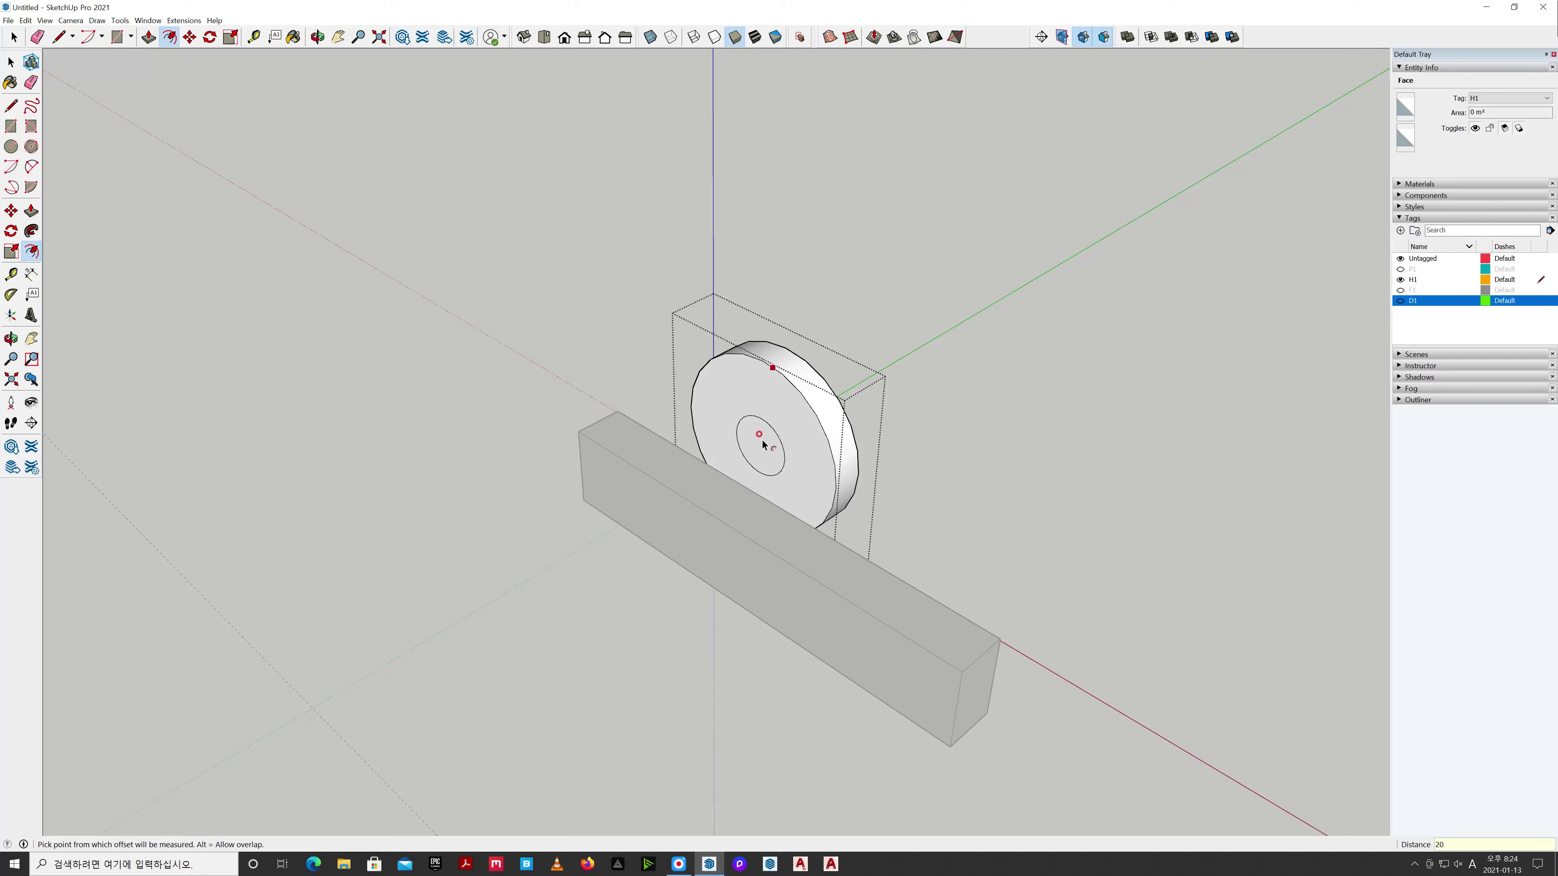
Extrude the small inner circle 30 mm to the bar as a connecting stem, and leave the disc group.
key(space)
click(763, 446)
key(p)
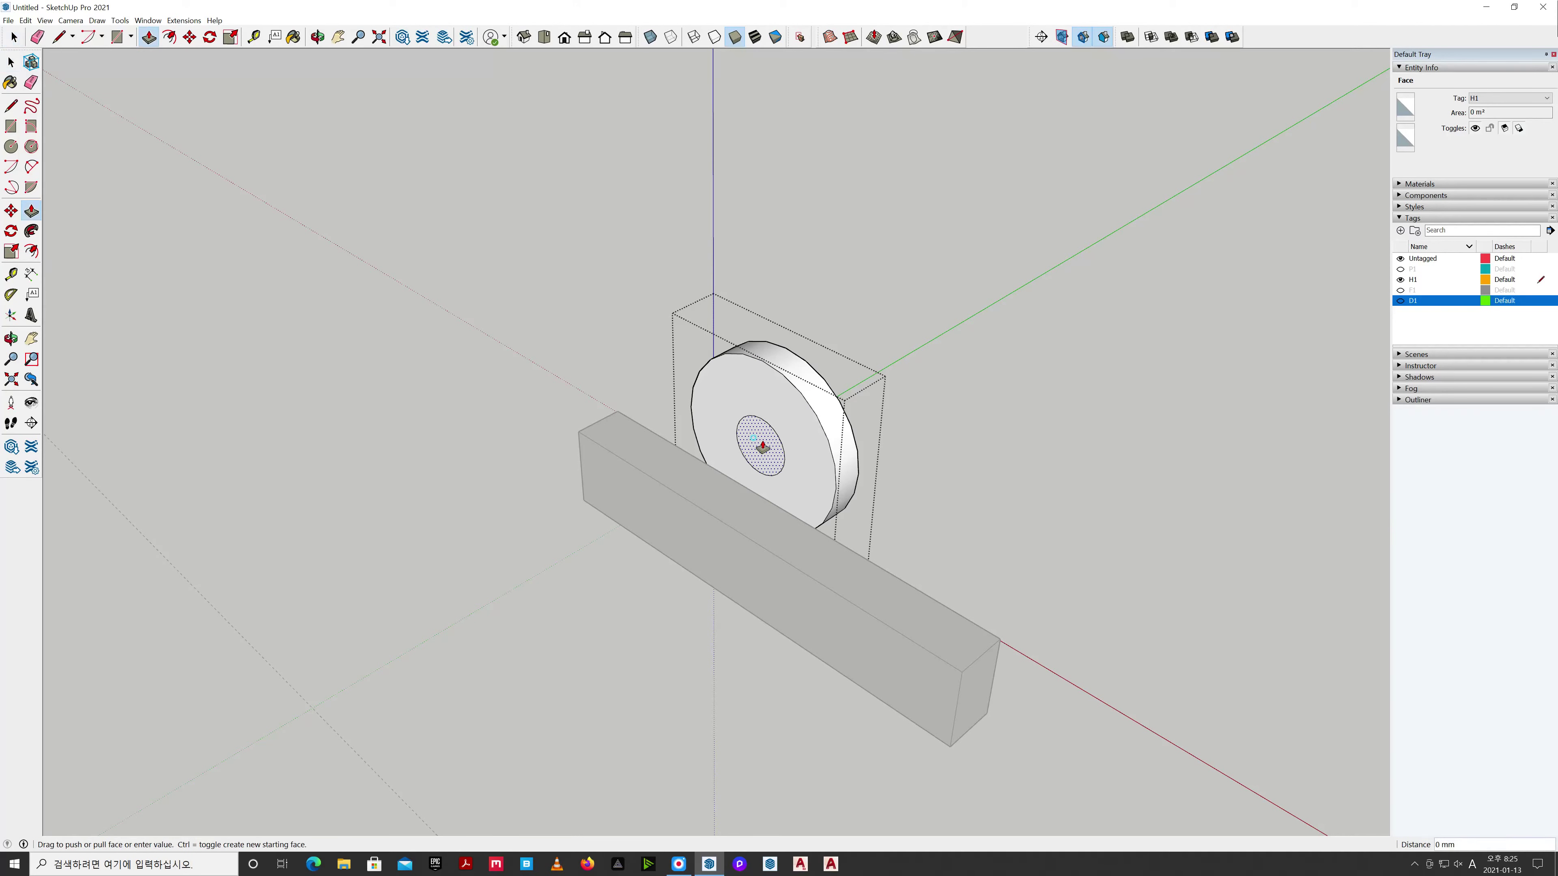
click(761, 442)
text(30)
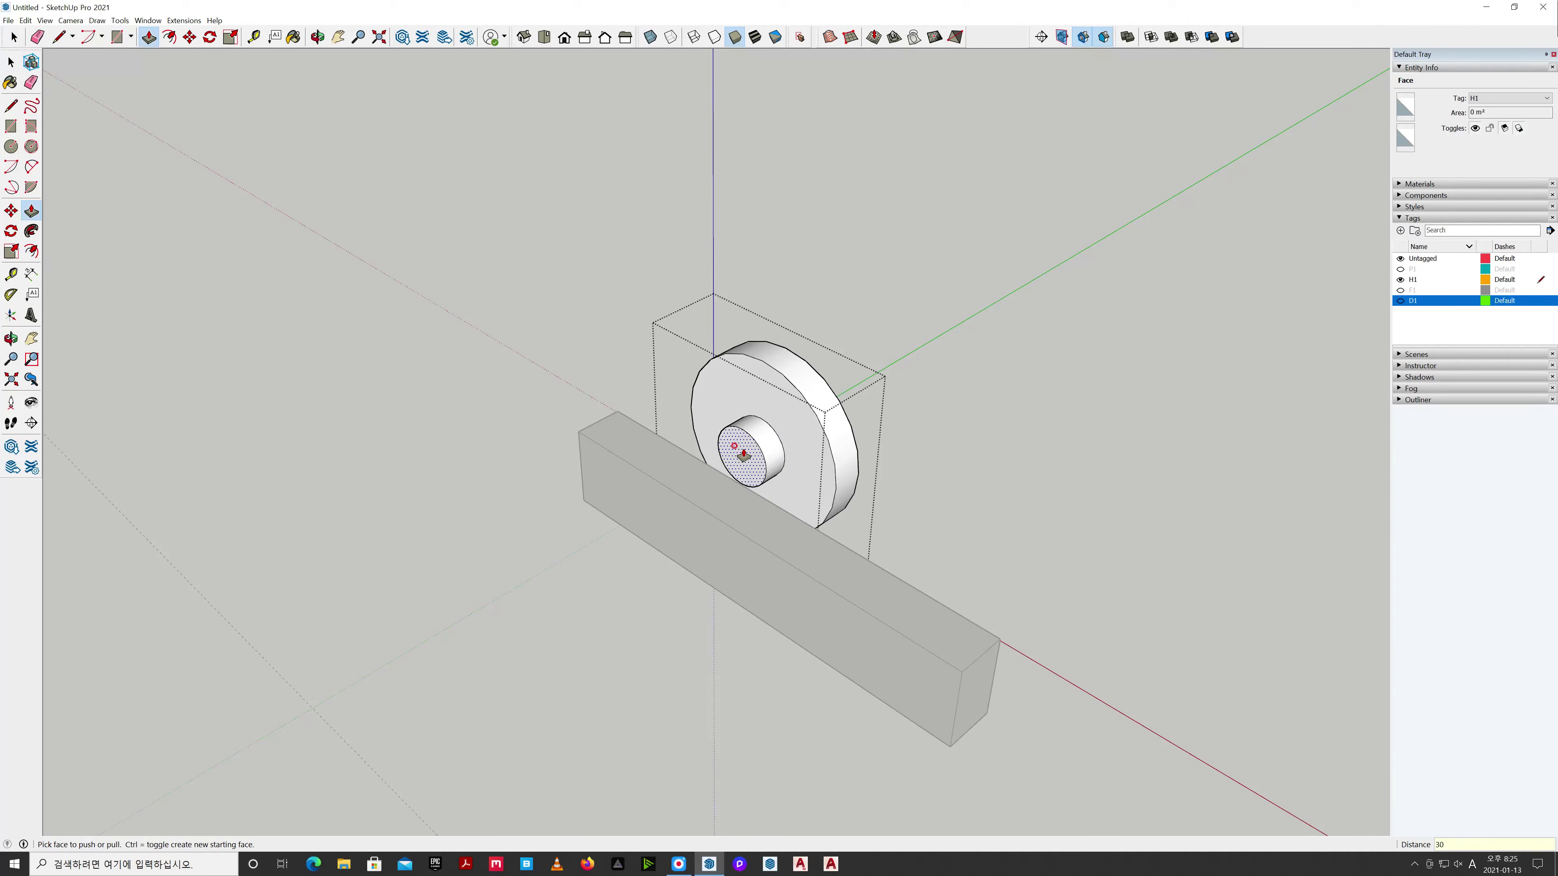
key(Return)
key(space)
click(968, 475)
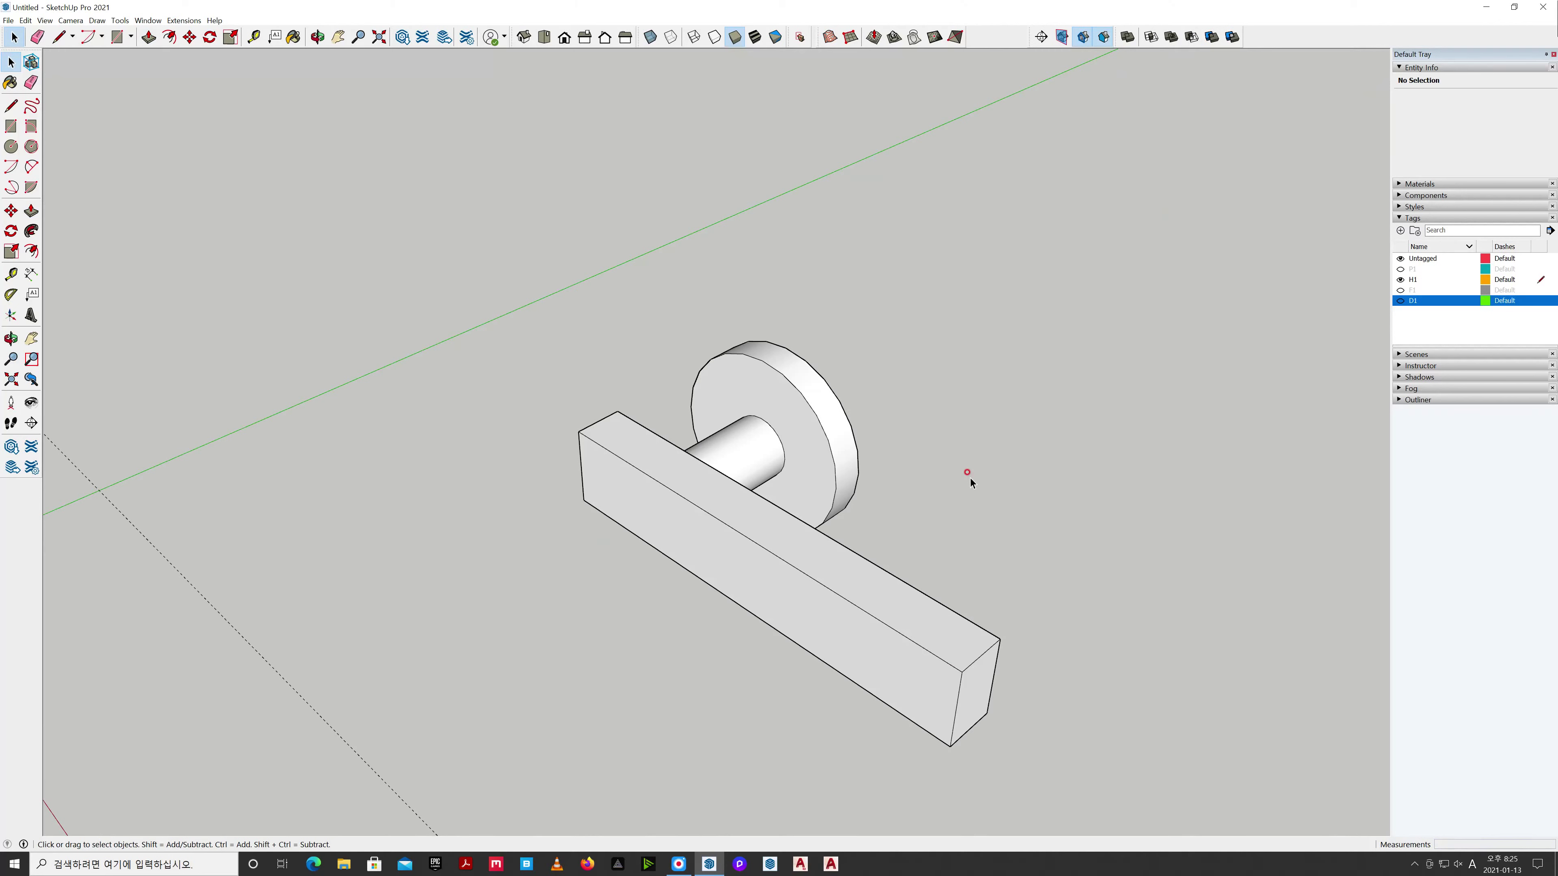
Combine the disc group and the bar group into a single handle group.
scroll(969, 484, down, 2)
drag(610, 308, 537, 253)
right_click(734, 500)
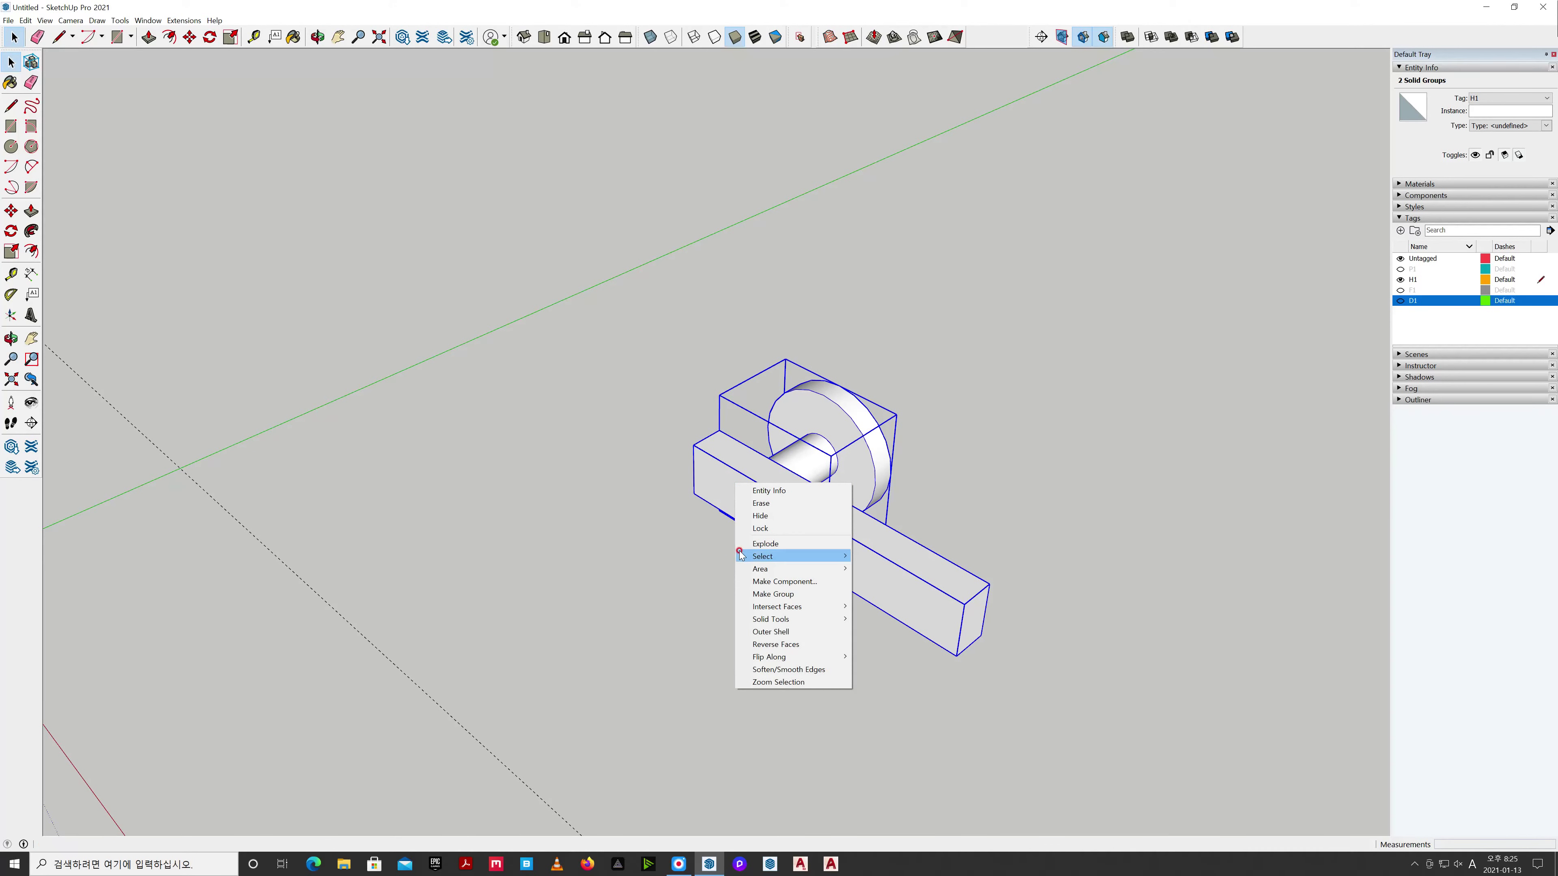
mouse_move(759, 559)
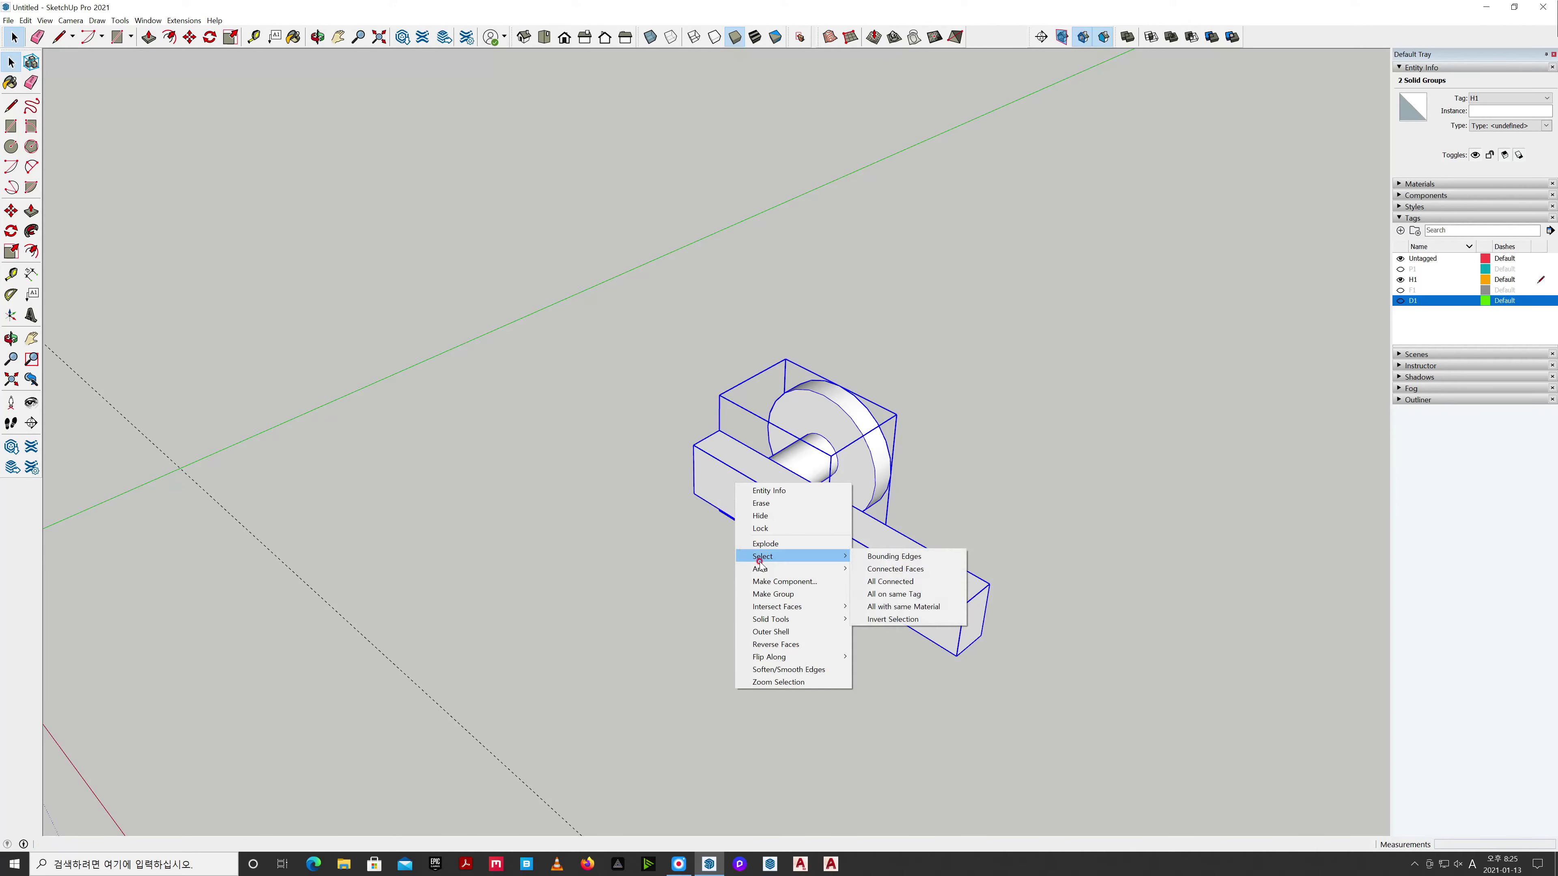
click(794, 594)
click(774, 658)
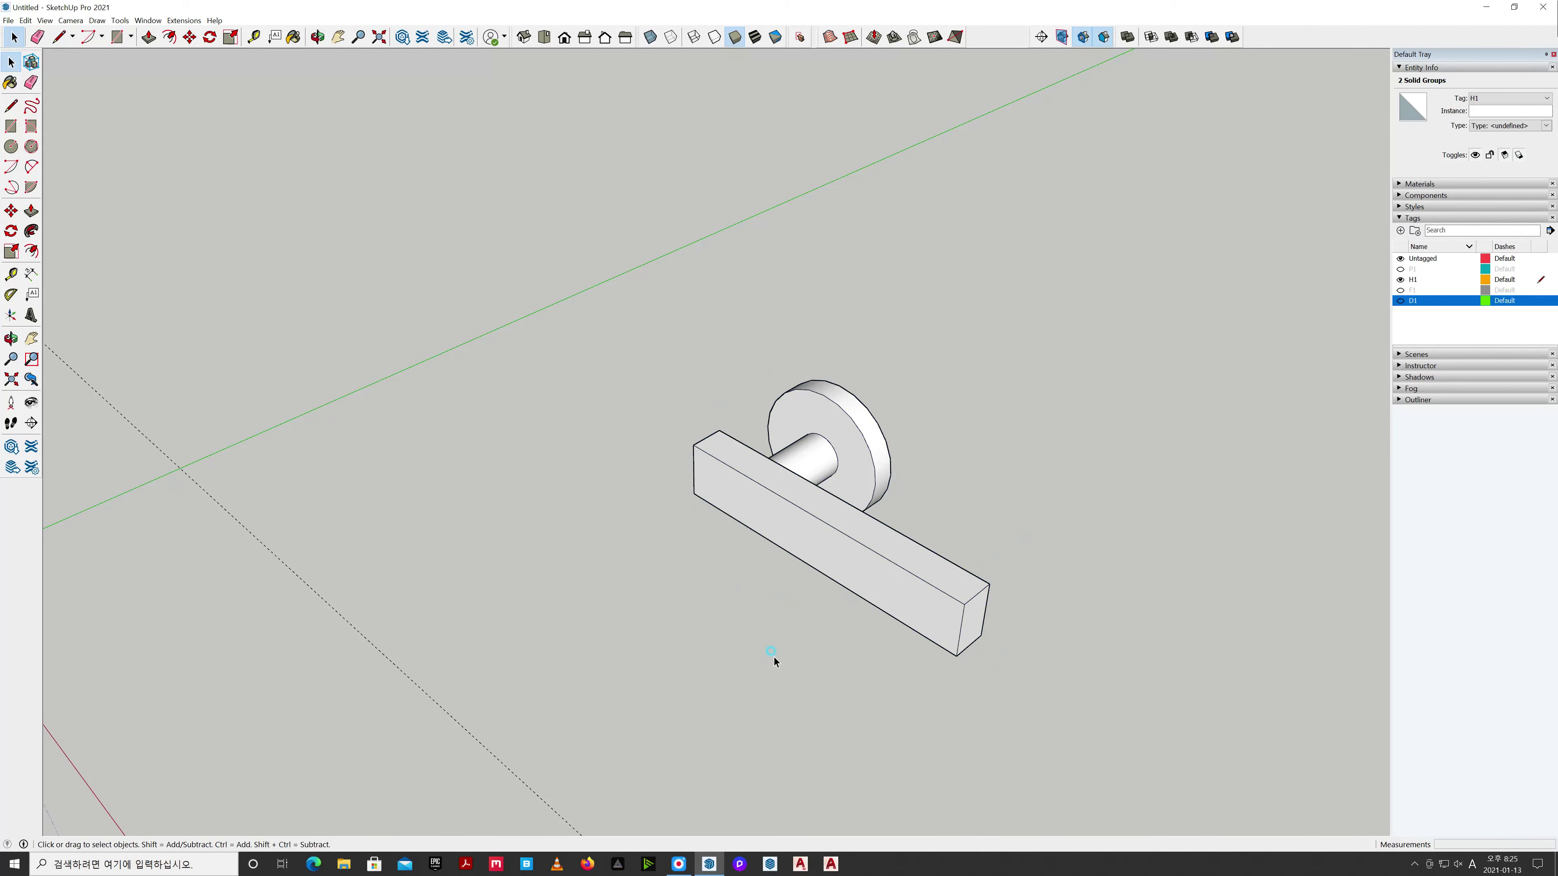
Make the D1 tag visible and view the whole model with the door and the handle in frame.
key(o)
drag(774, 658, 830, 570)
key(space)
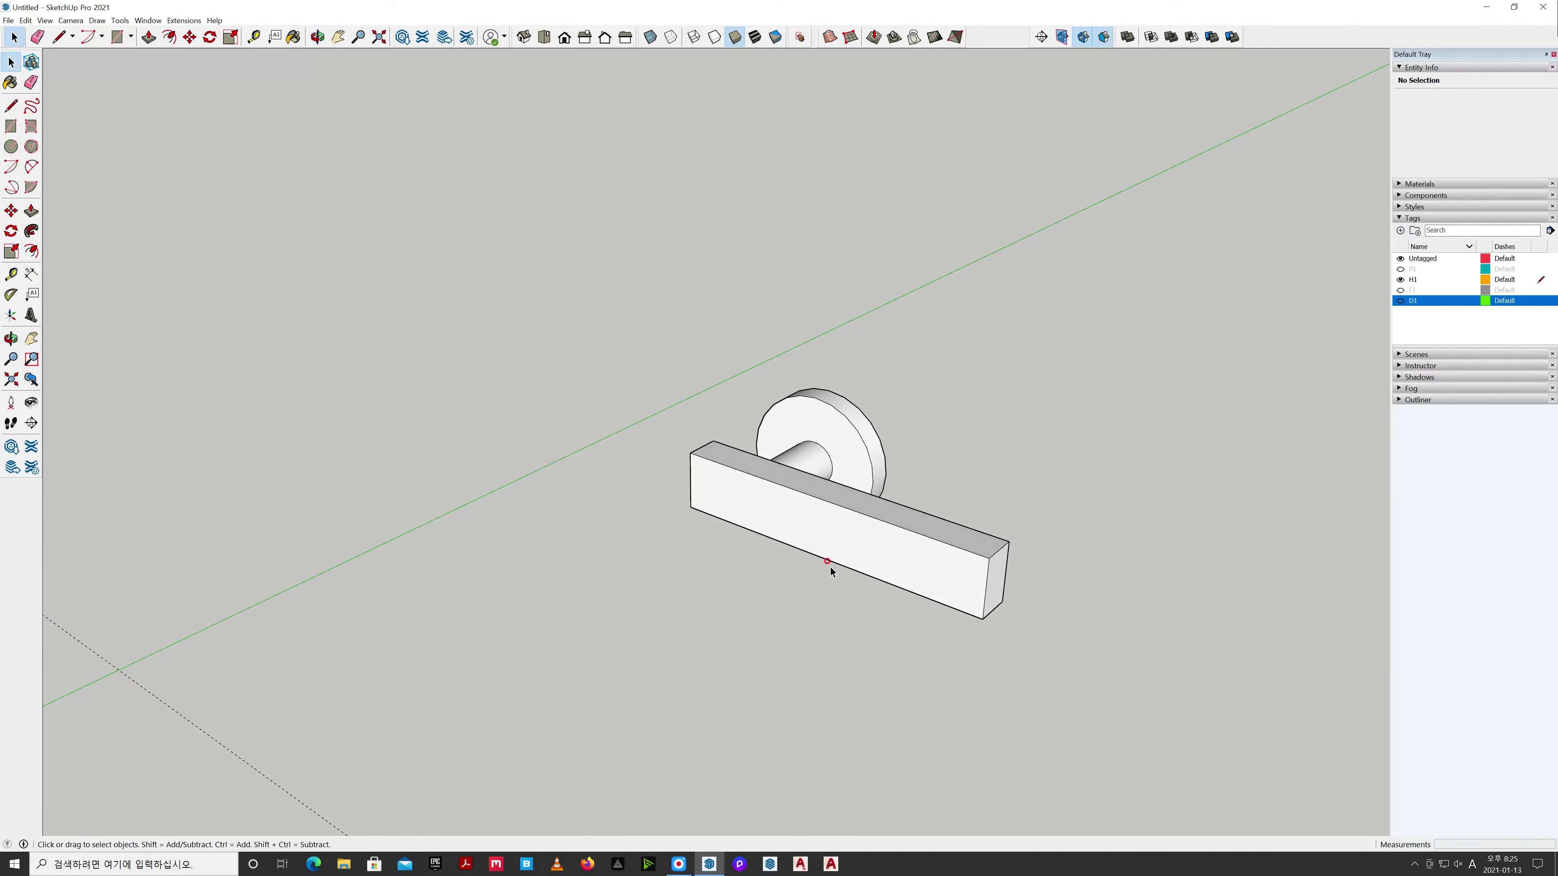
click(1400, 301)
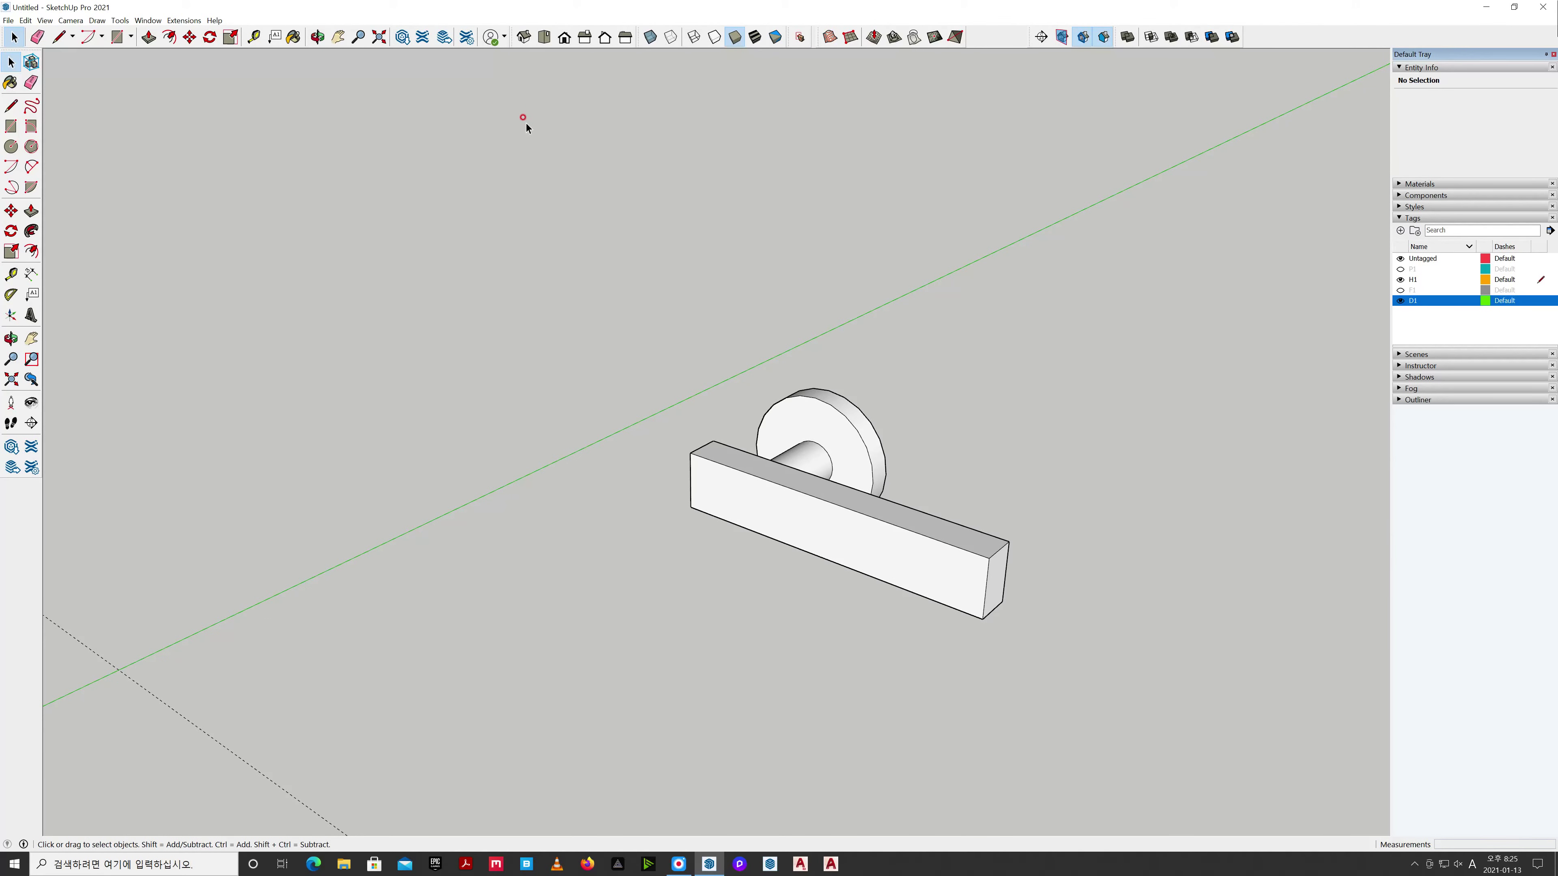
click(524, 38)
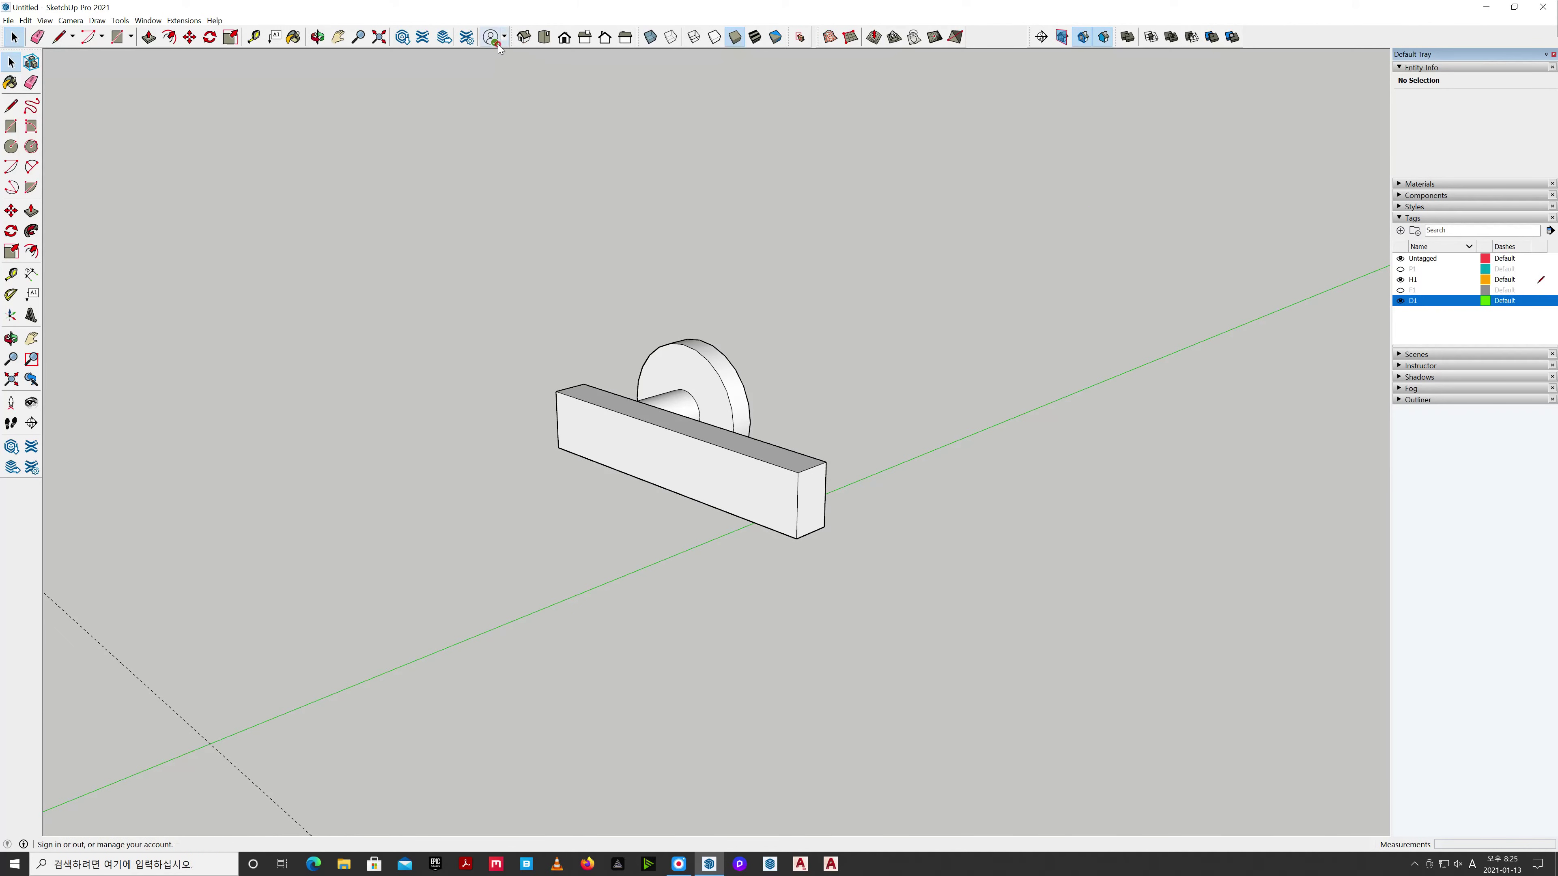
click(379, 37)
click(573, 188)
scroll(741, 352, down, 3)
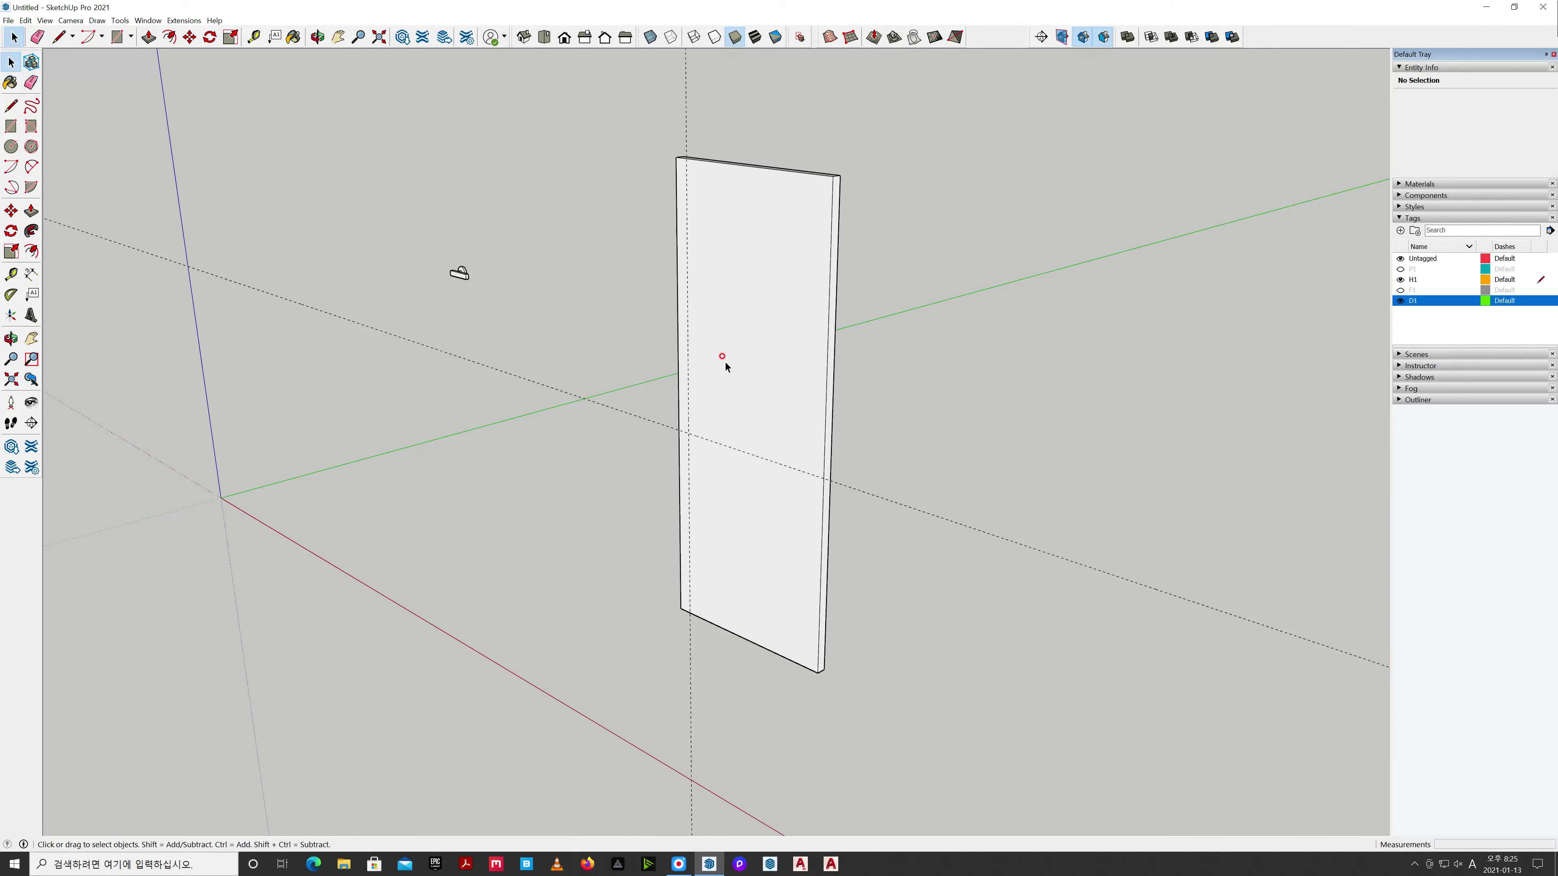
middle_drag(502, 404, 1226, 409)
scroll(581, 402, up, 5)
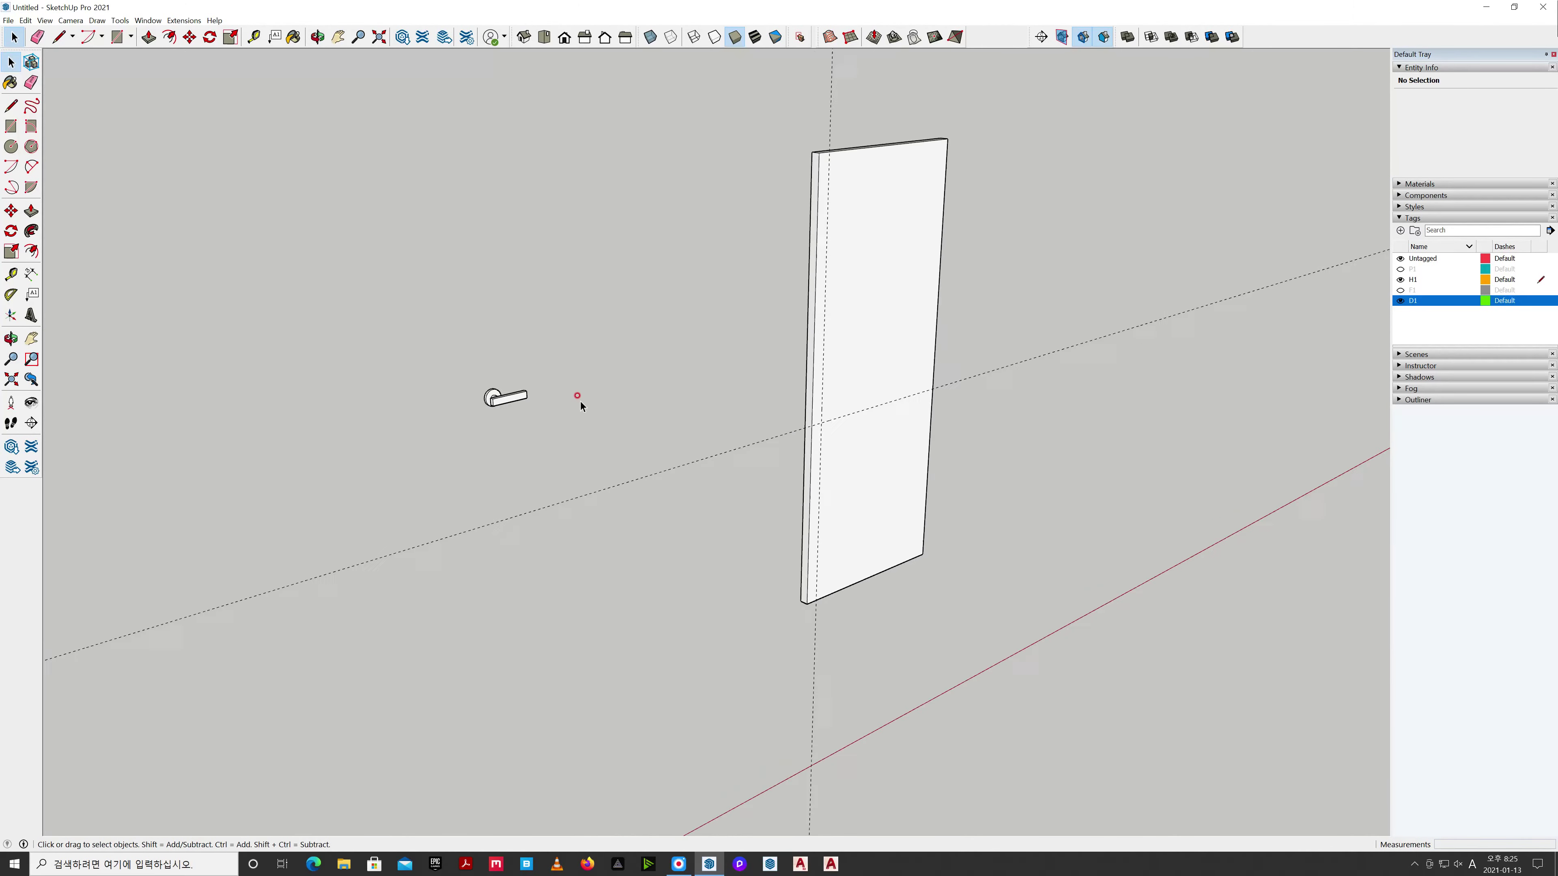
Move the handle group about 794 mm toward the door, picking it up at the disc's outer edge.
click(485, 402)
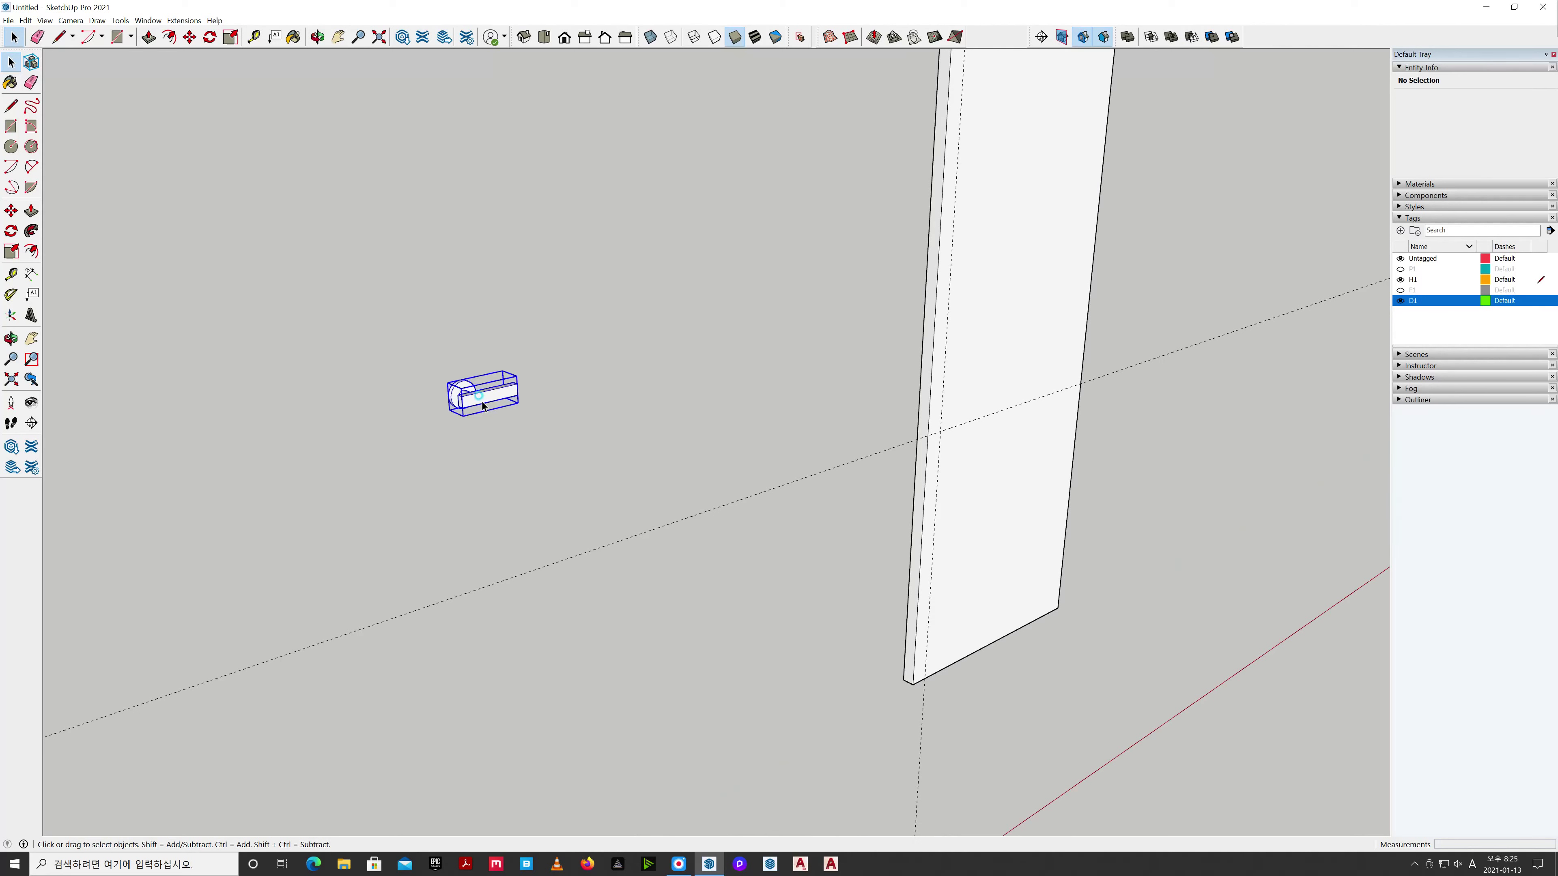
key(m)
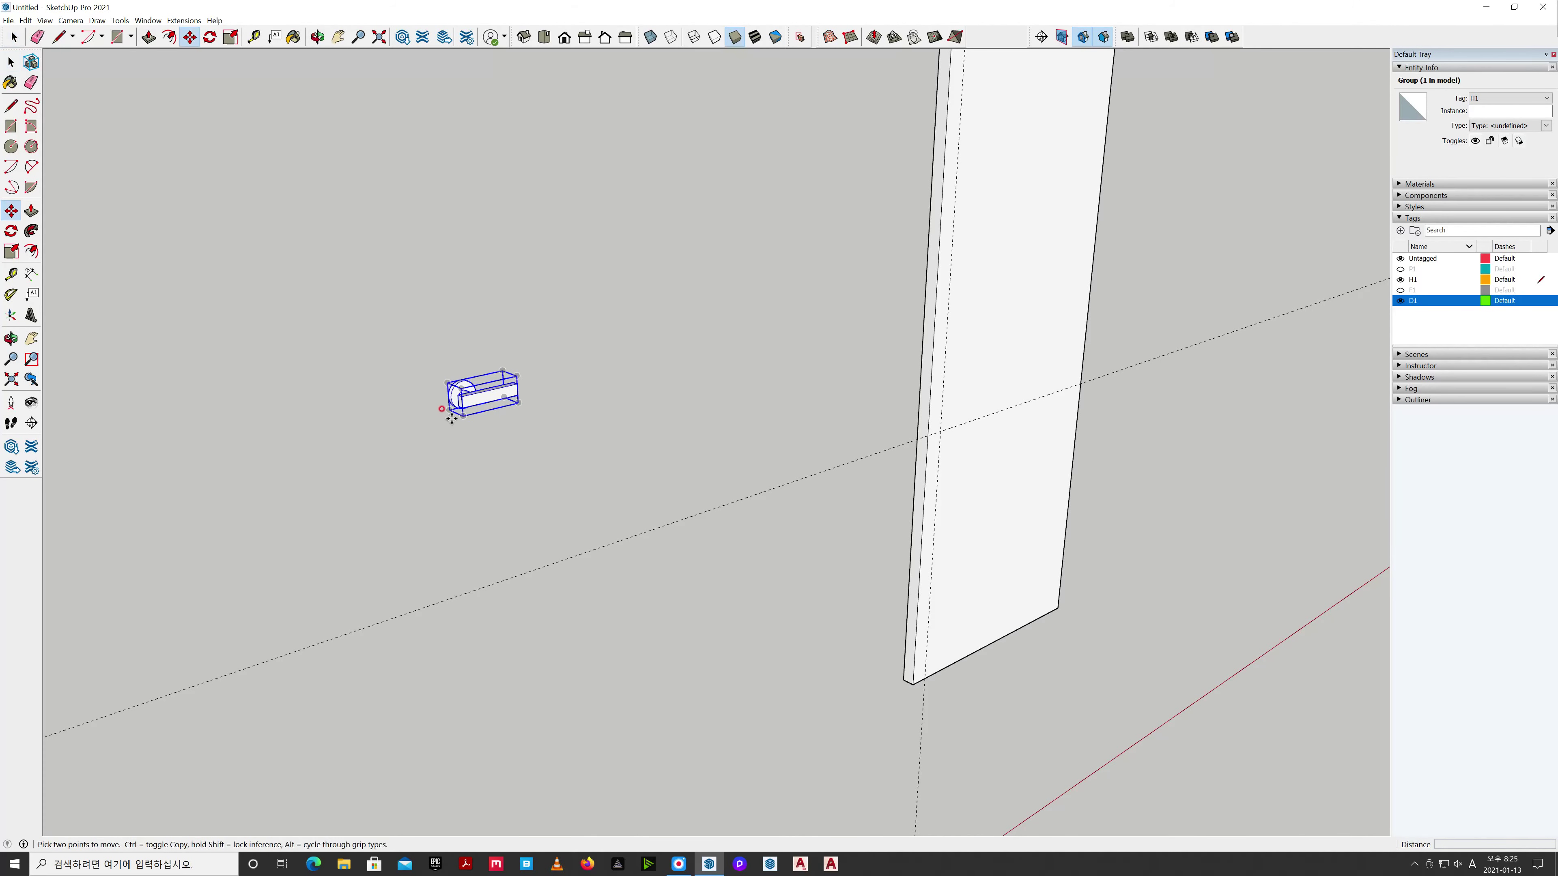
scroll(449, 400, up, 2)
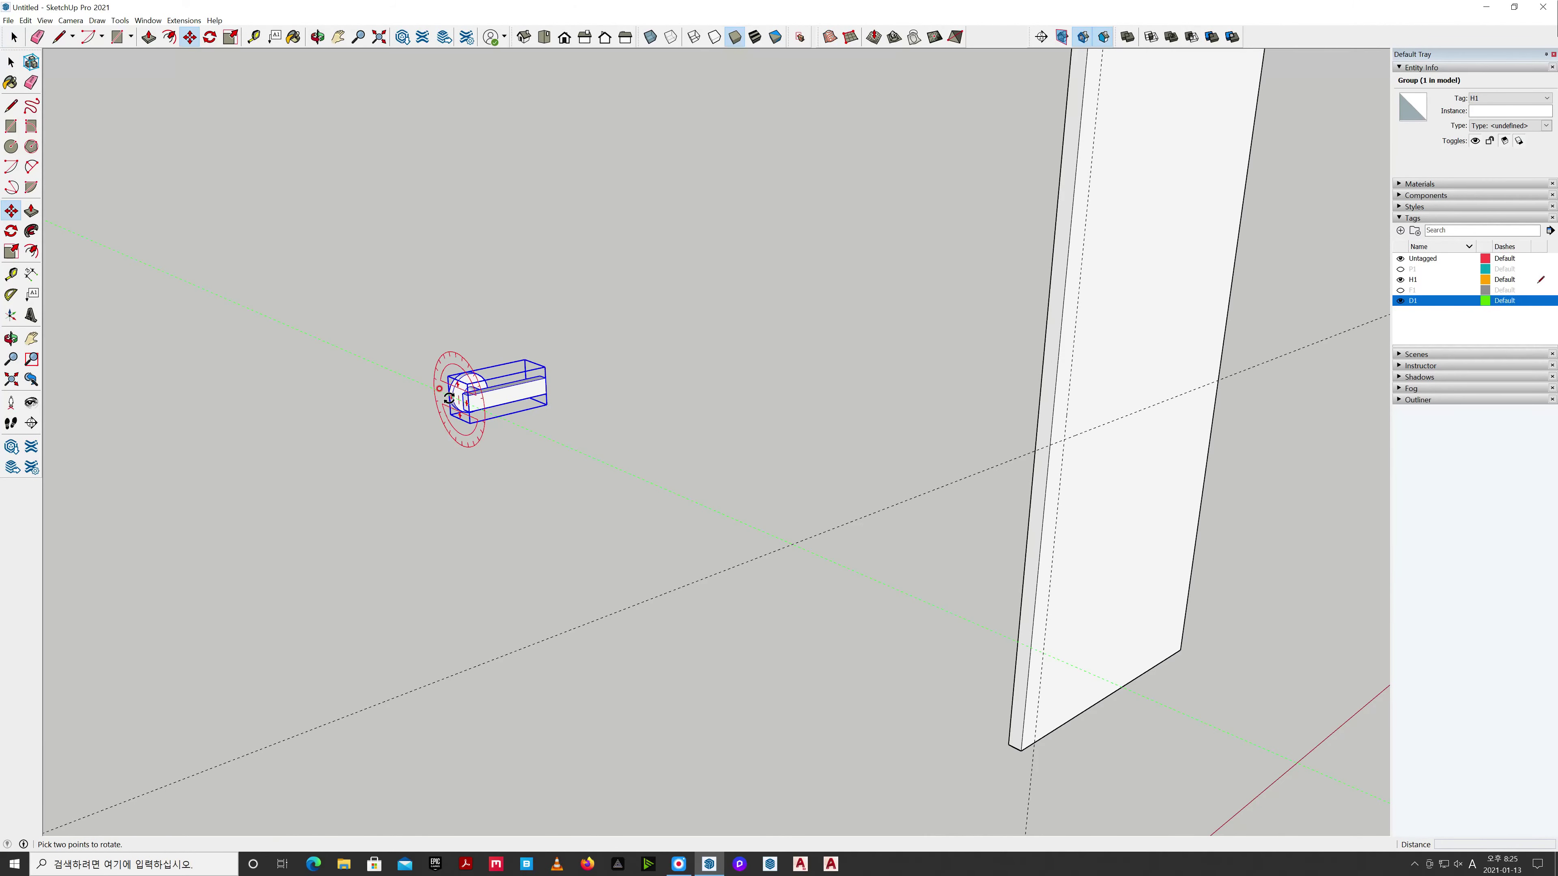
click(442, 397)
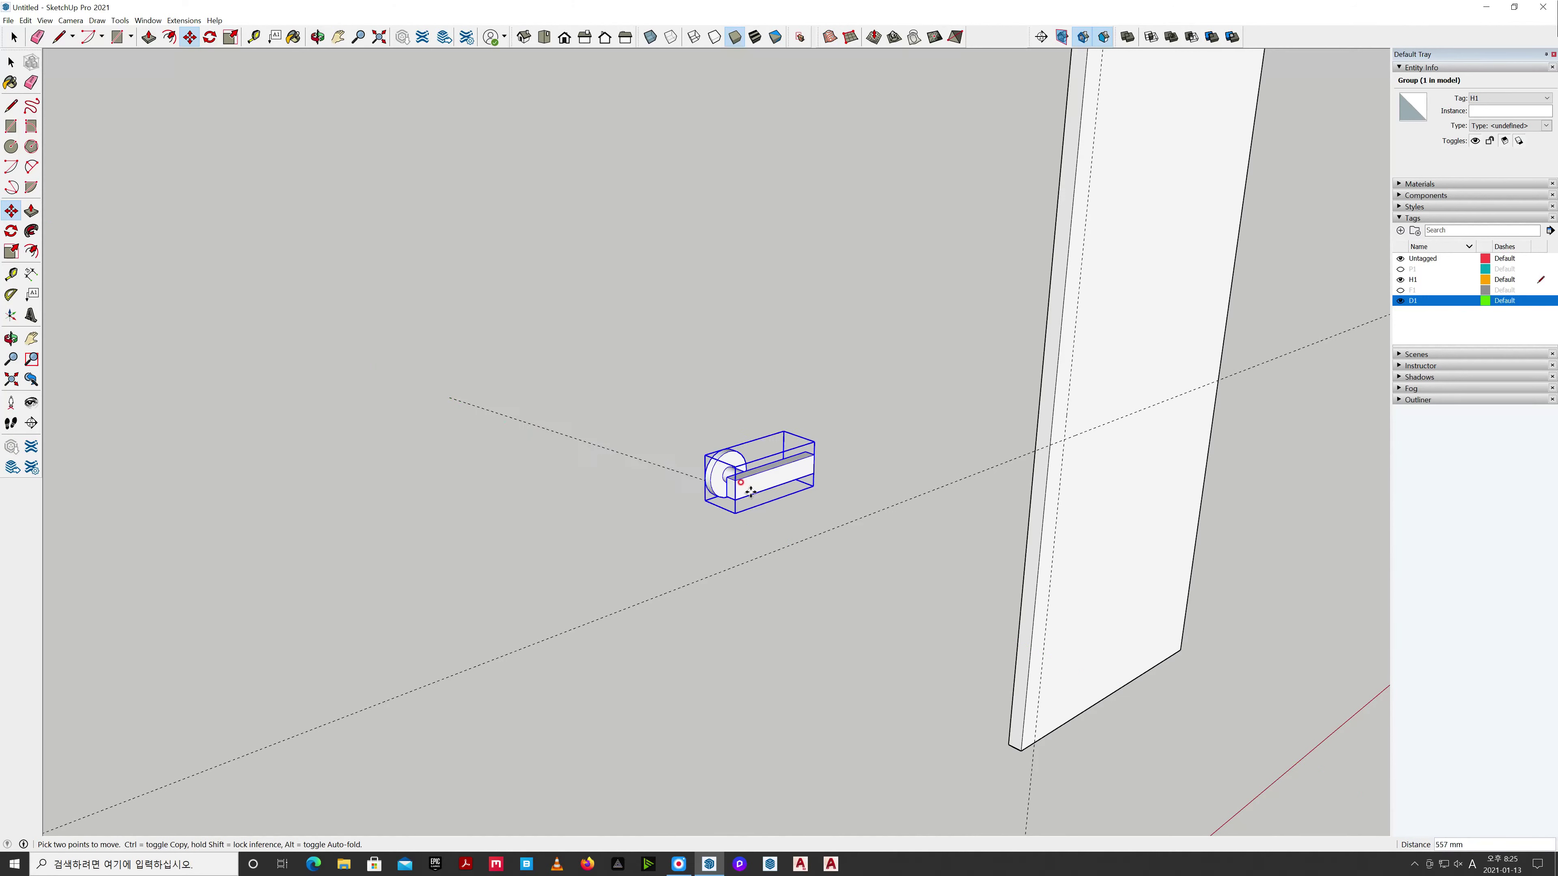
click(870, 556)
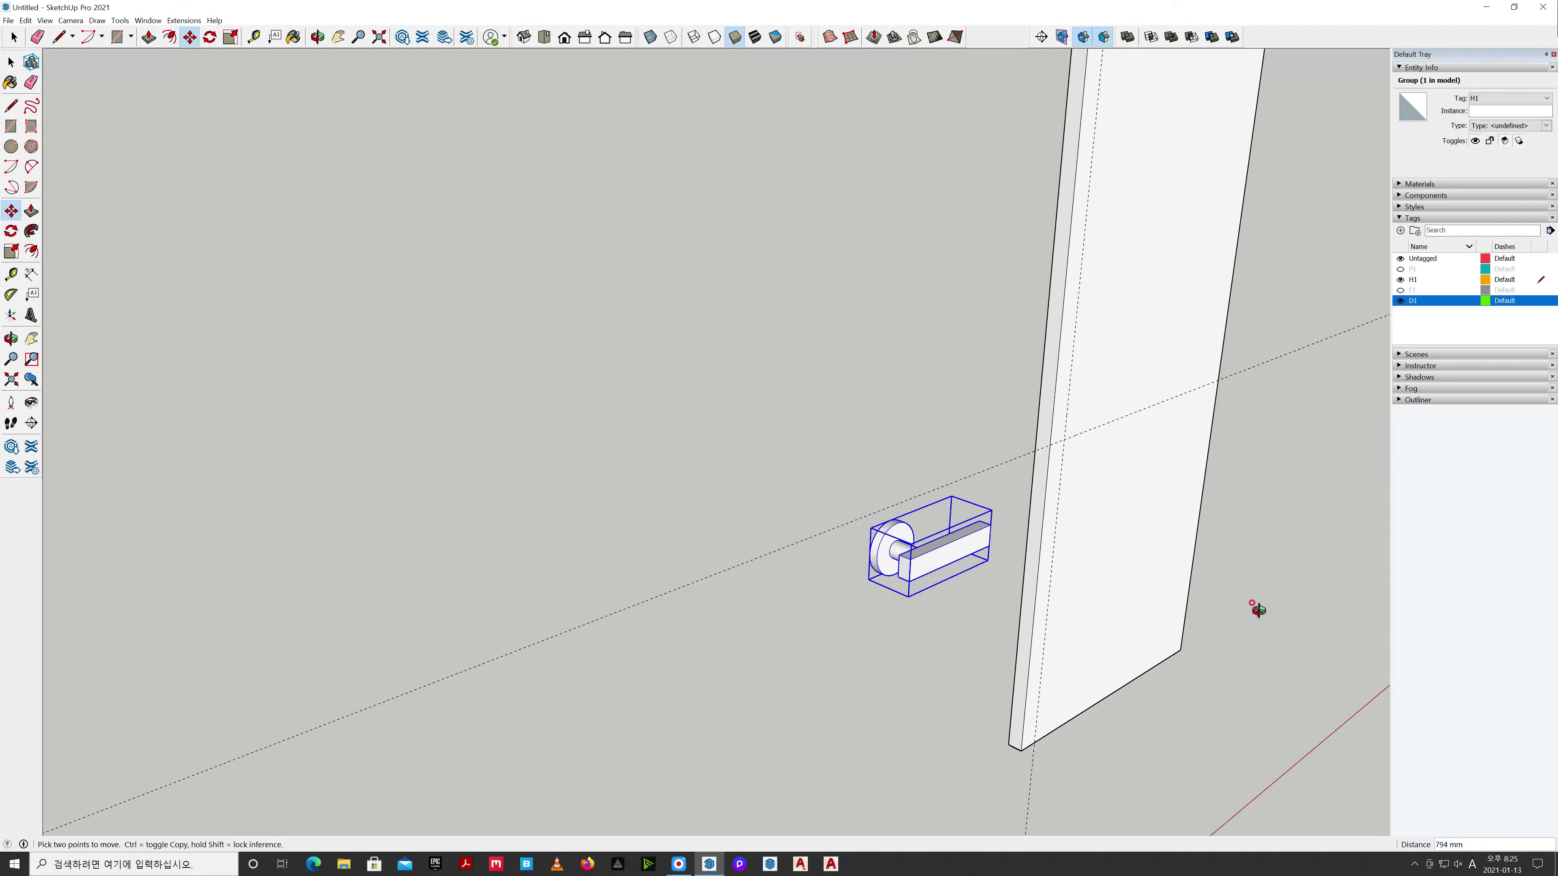
scroll(1096, 581, up, 2)
shift+middle_drag(1094, 591, 412, 480)
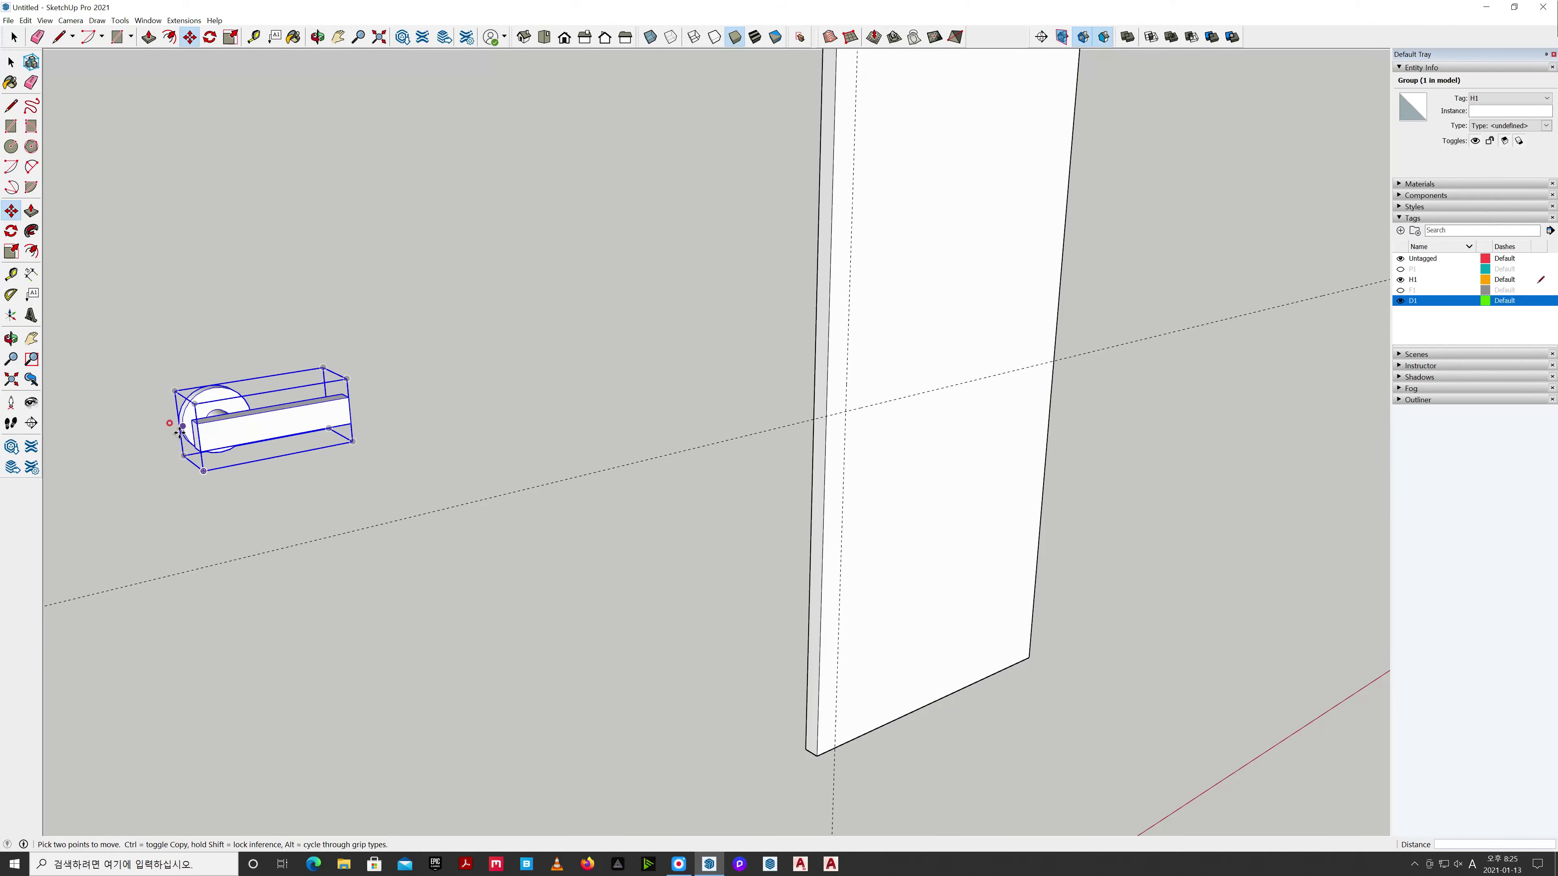
scroll(178, 424, up, 2)
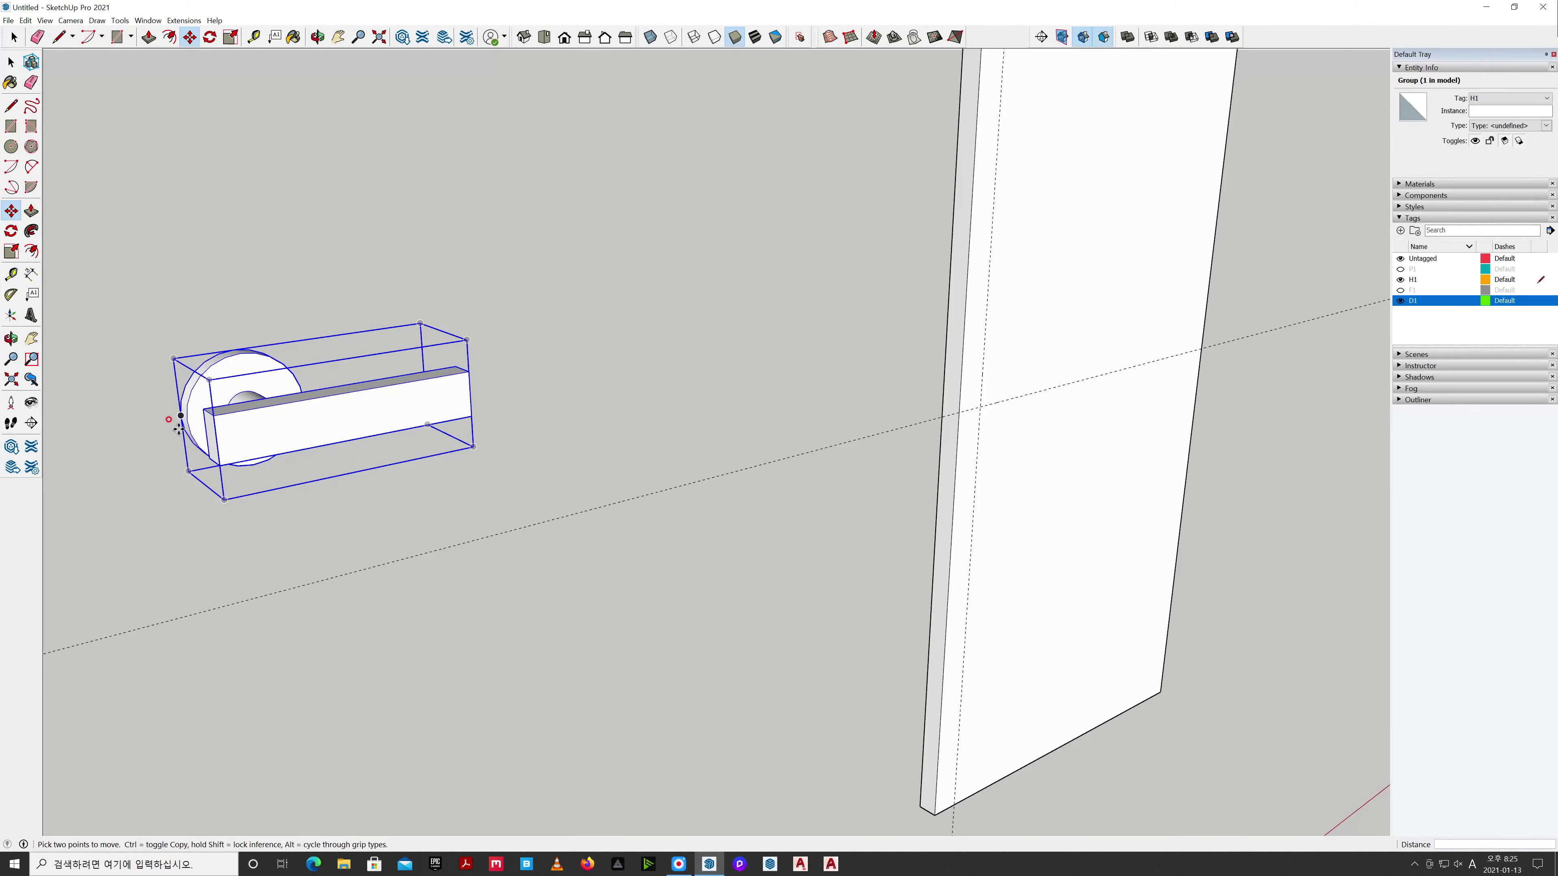
scroll(180, 426, up, 3)
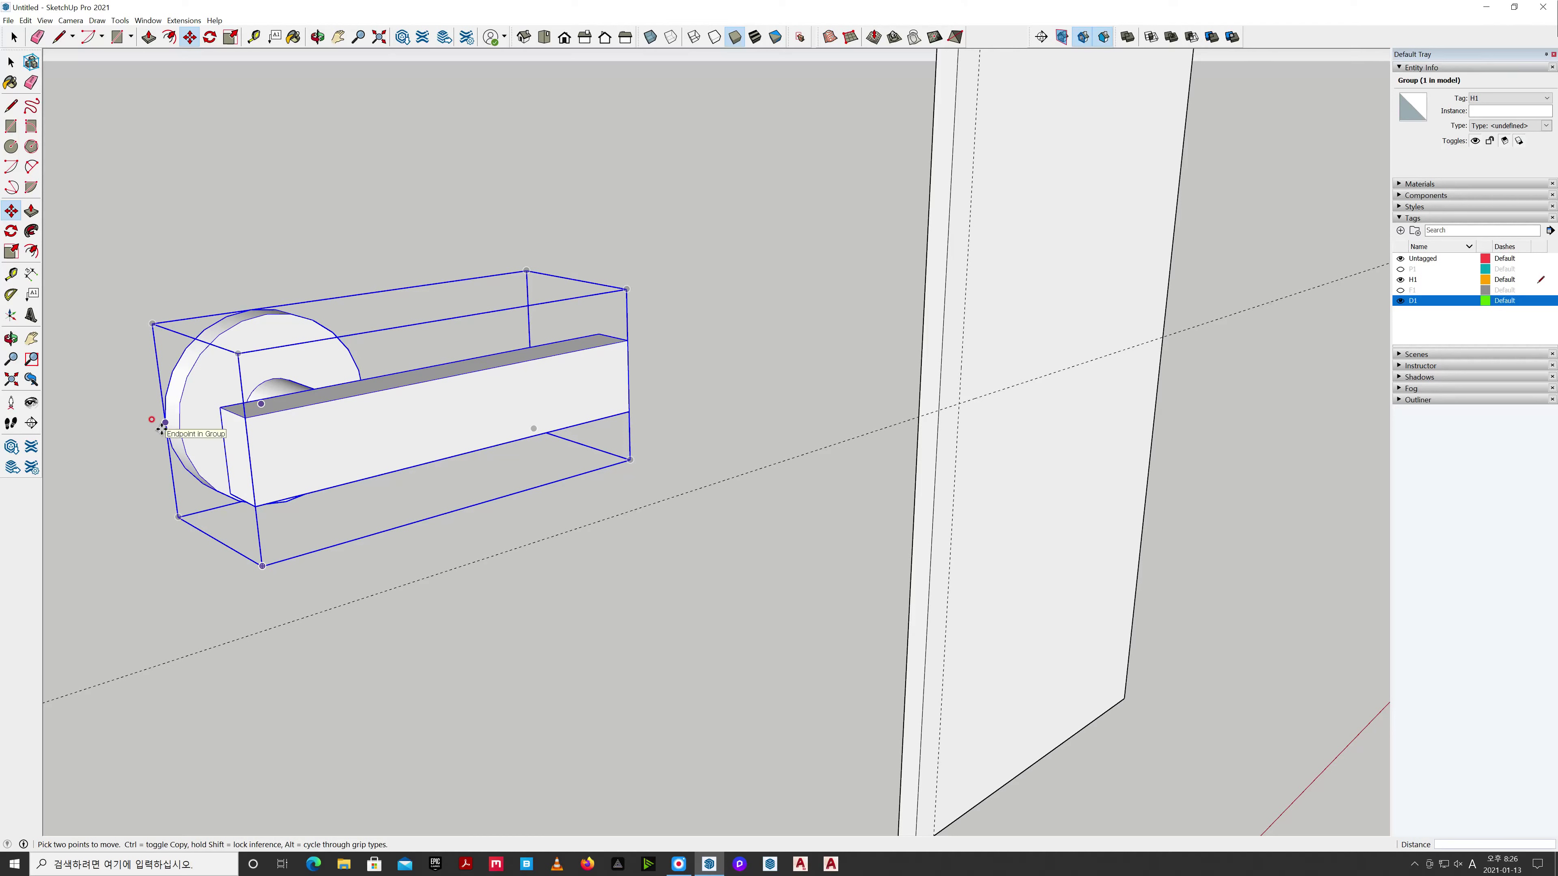
key(space)
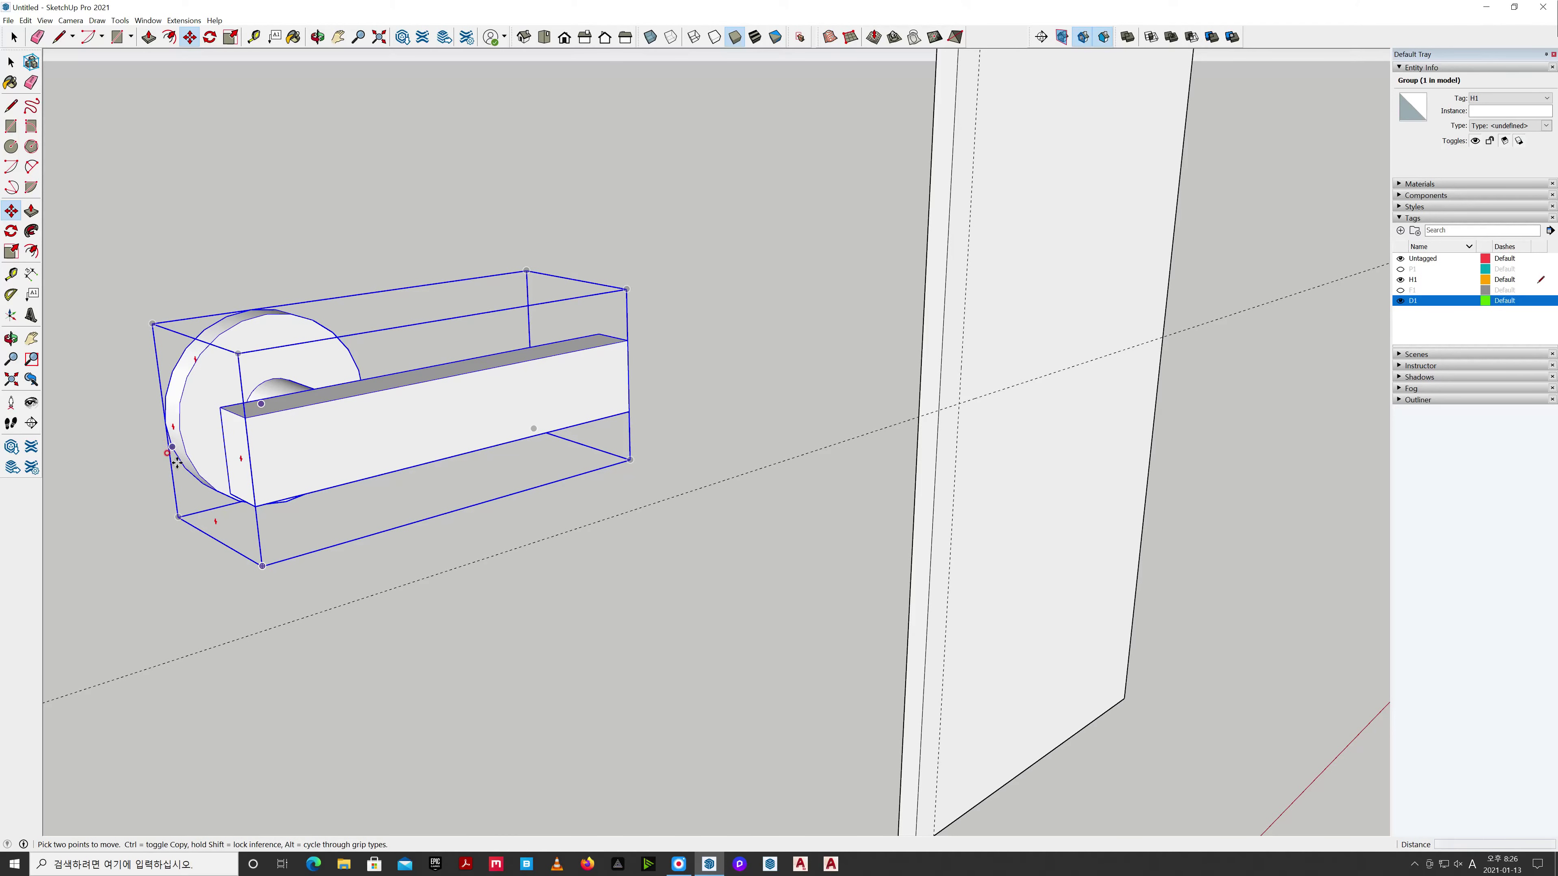
click(407, 602)
middle_drag(446, 565, 563, 514)
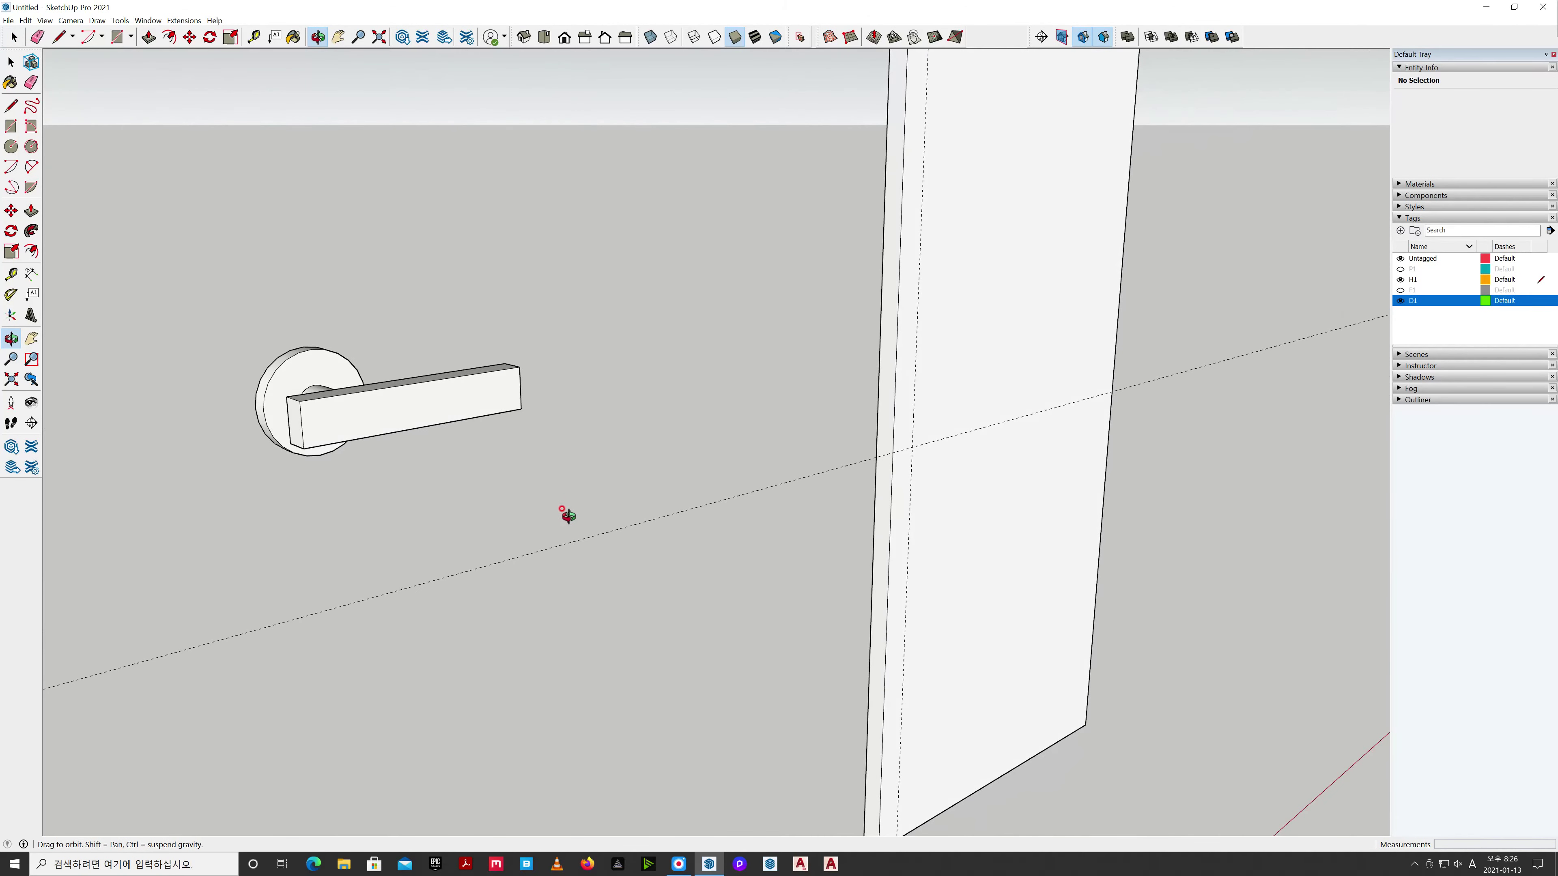
click(351, 420)
key(m)
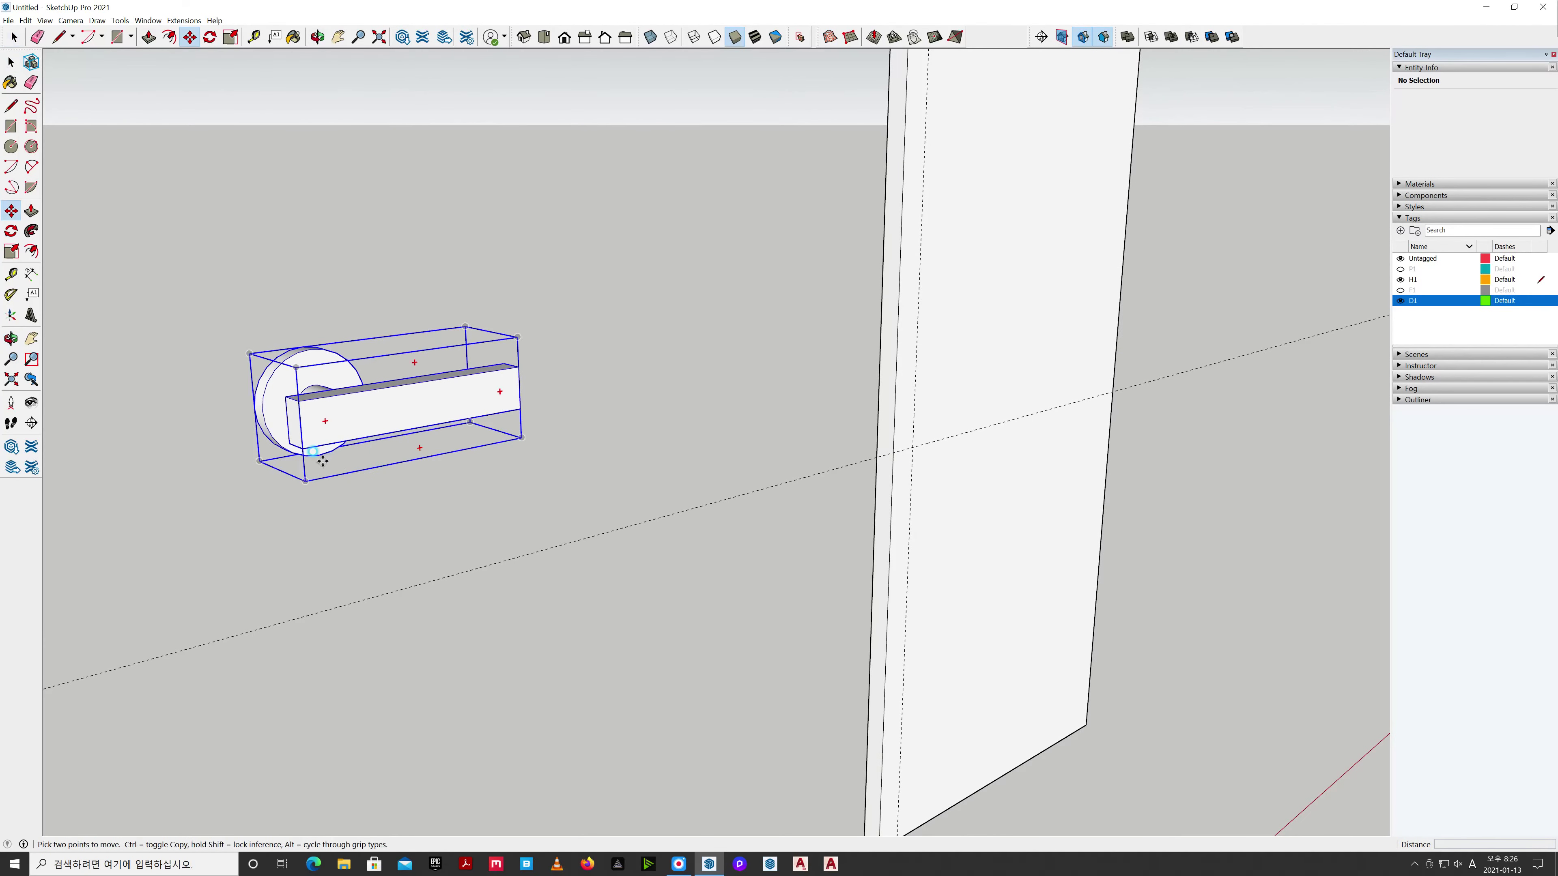
click(255, 408)
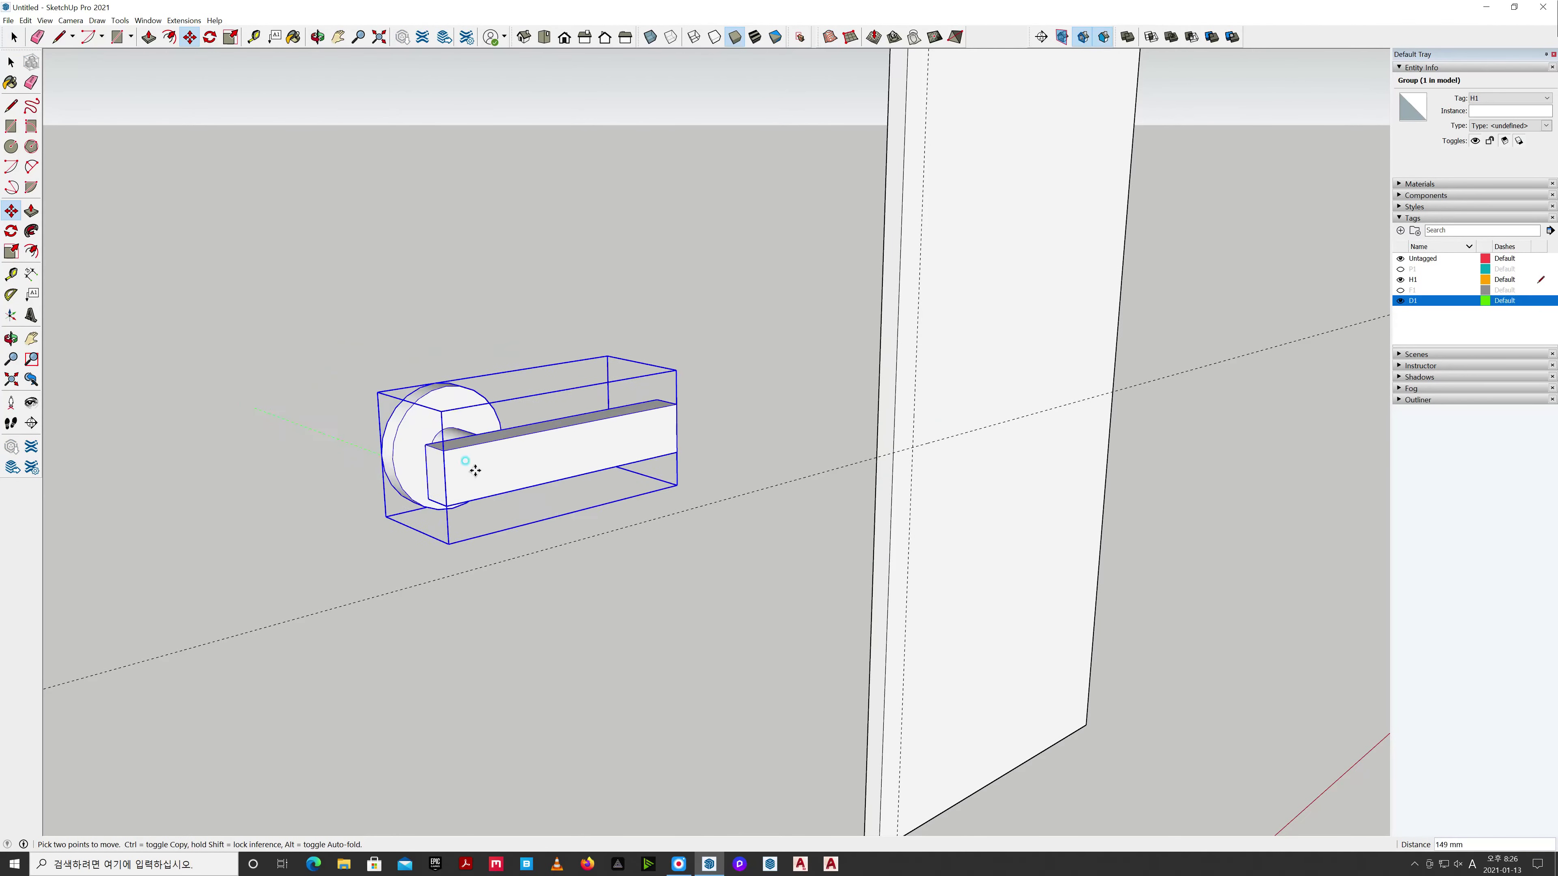
scroll(916, 461, up, 5)
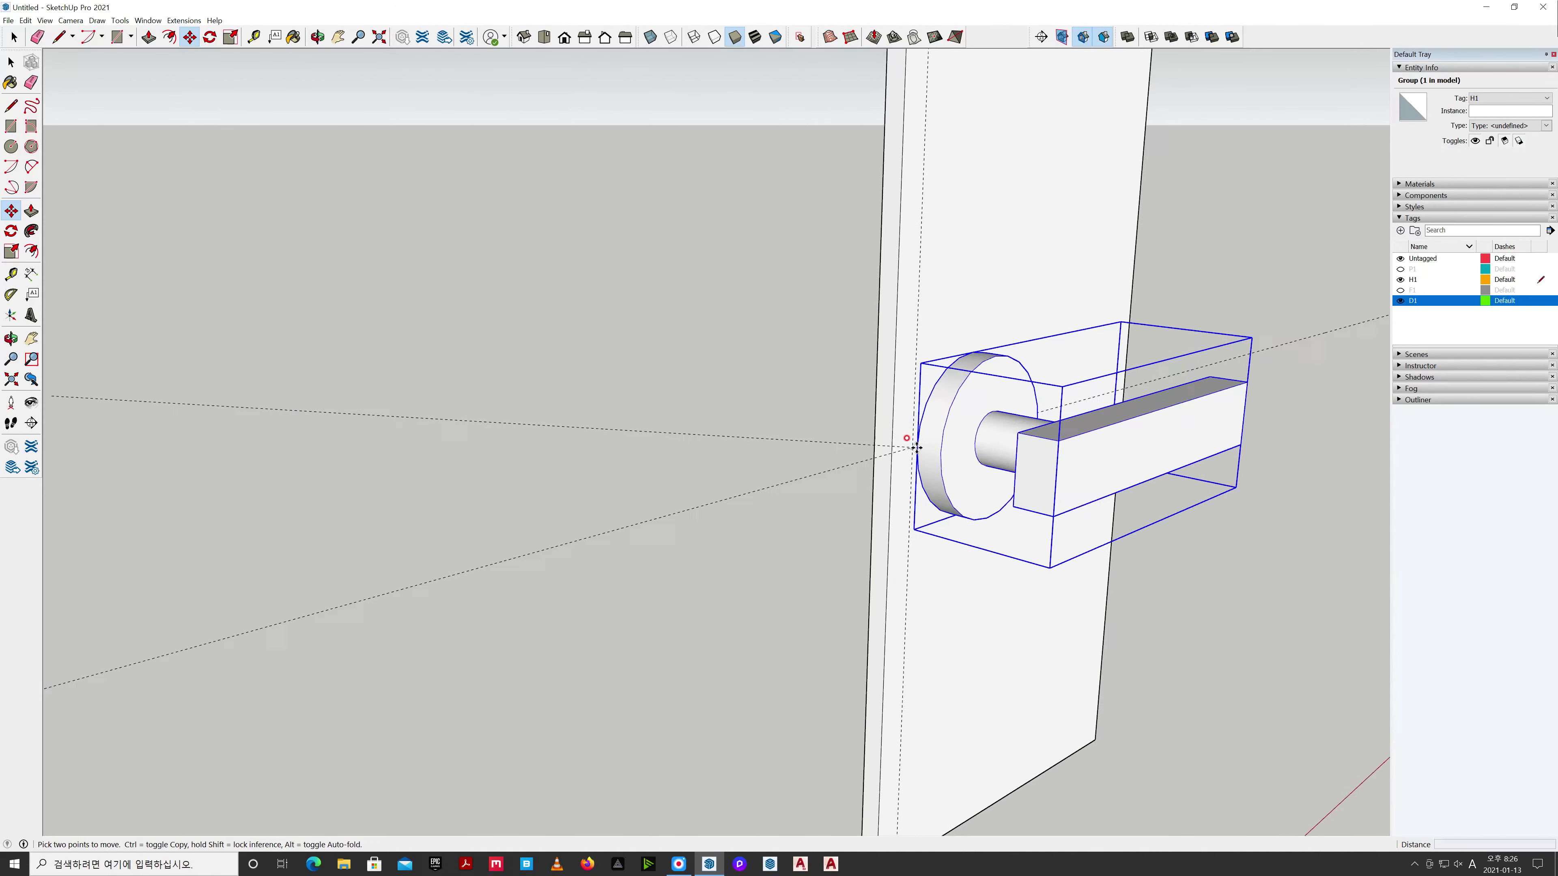
scroll(917, 461, down, 5)
scroll(883, 473, up, 5)
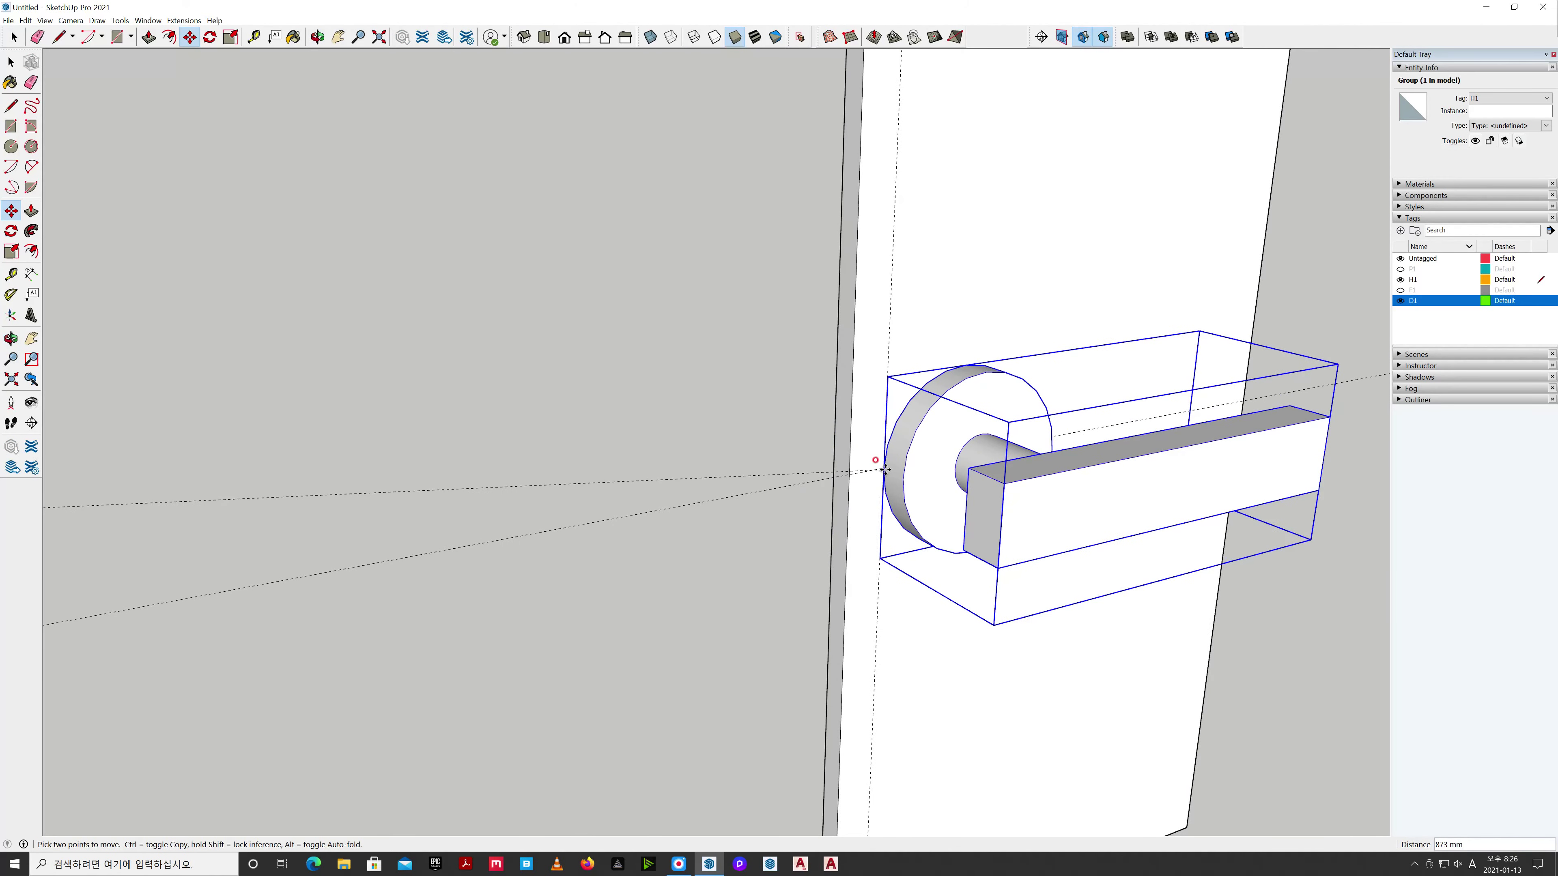
key(Escape)
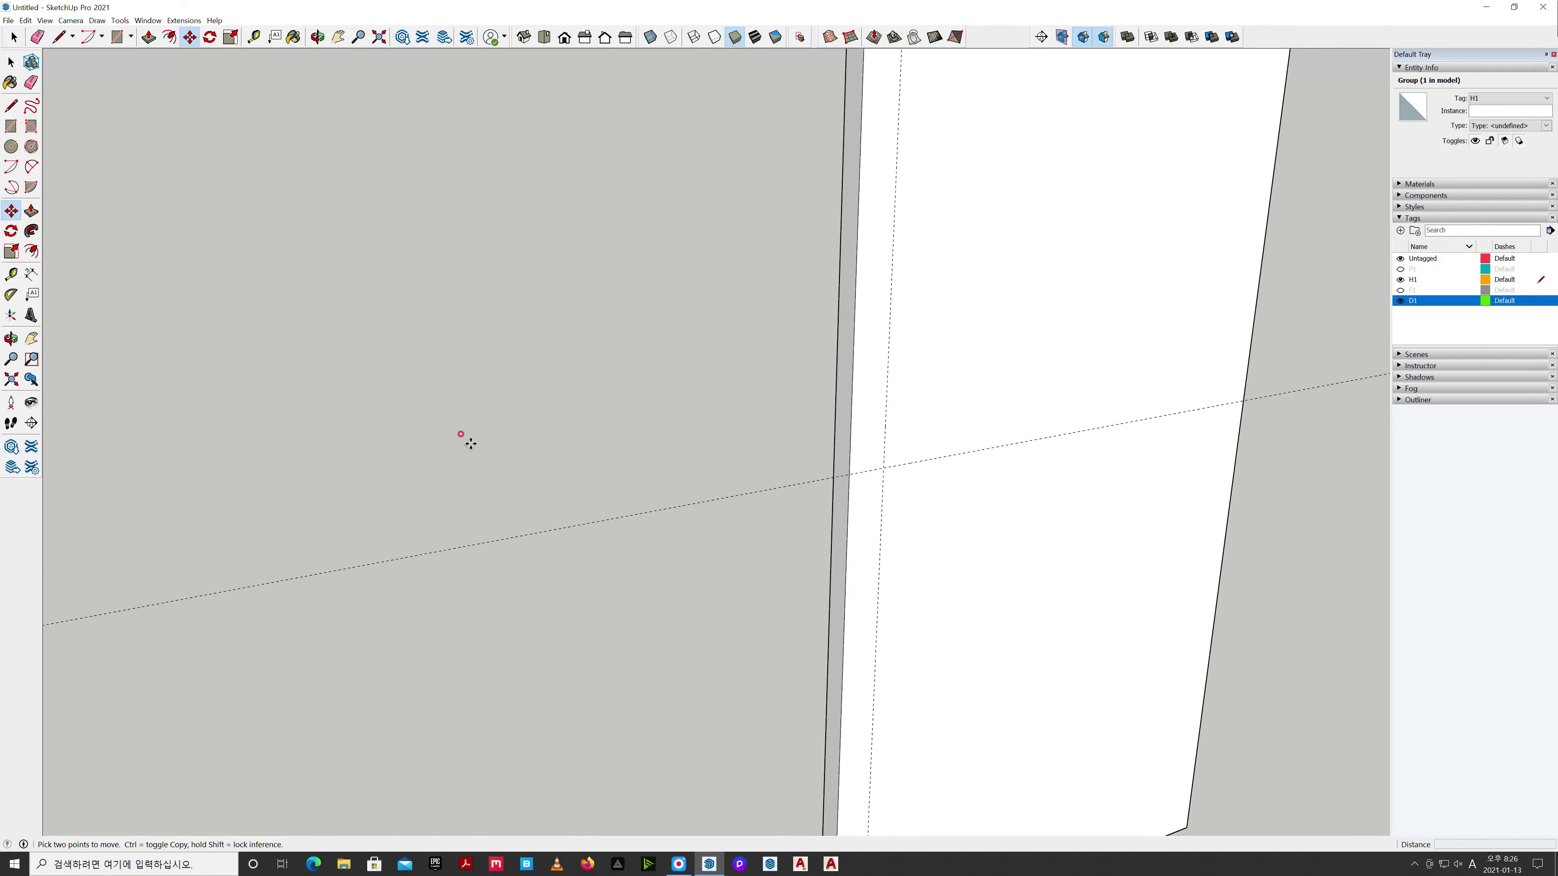
Bring the selected handle group and the door leaf into view together and switch the display to wireframe.
scroll(482, 454, down, 3)
scroll(500, 473, down, 2)
shift+middle_drag(565, 485, 803, 469)
middle_drag(626, 485, 716, 469)
scroll(715, 468, up, 3)
scroll(713, 467, up, 2)
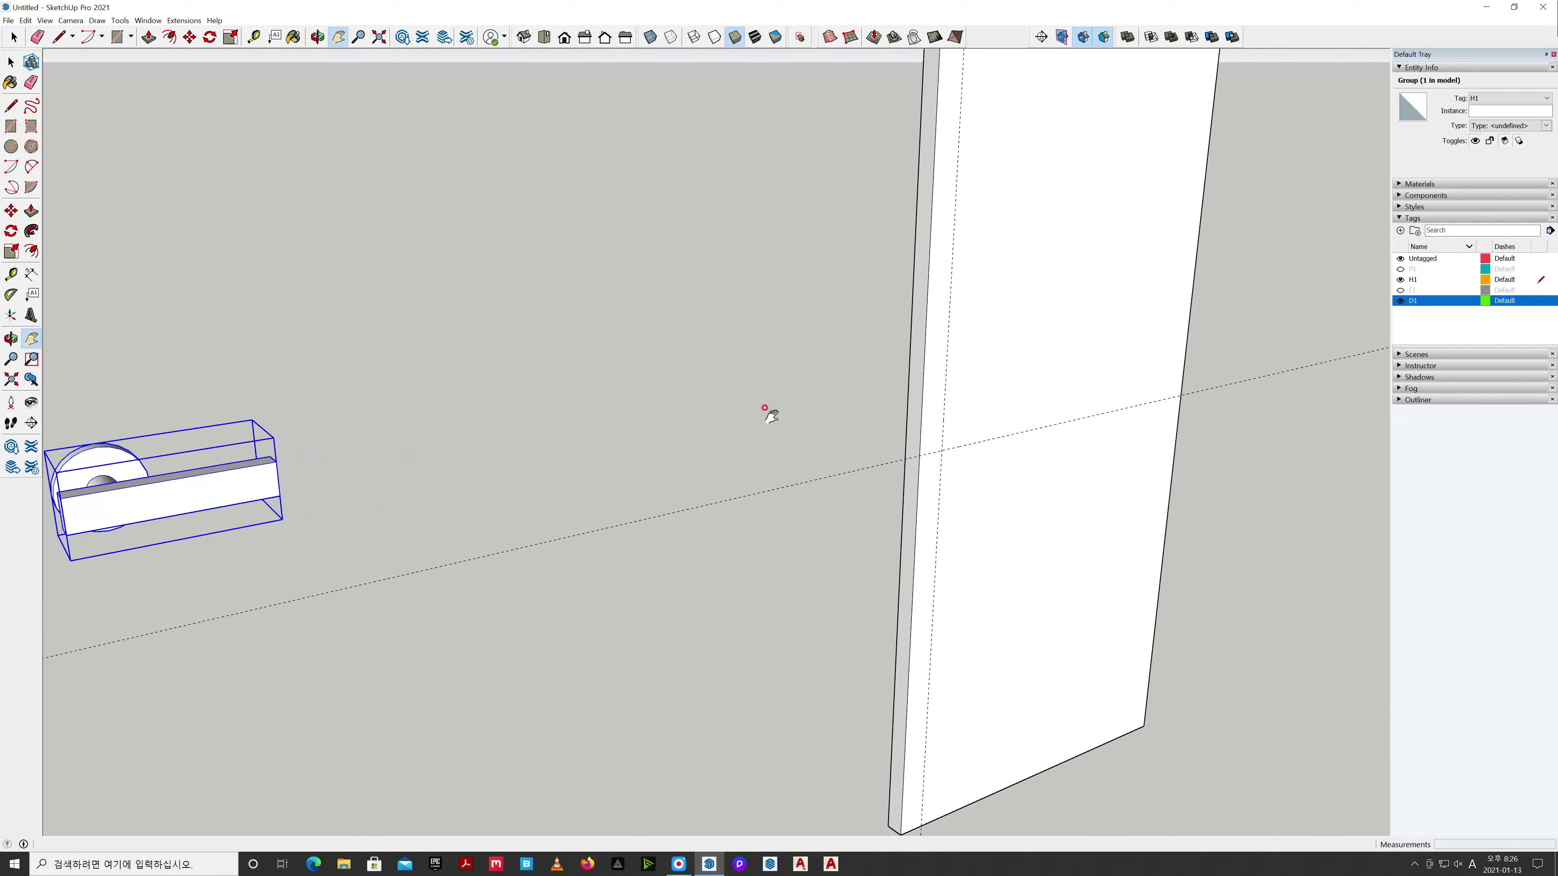
click(696, 38)
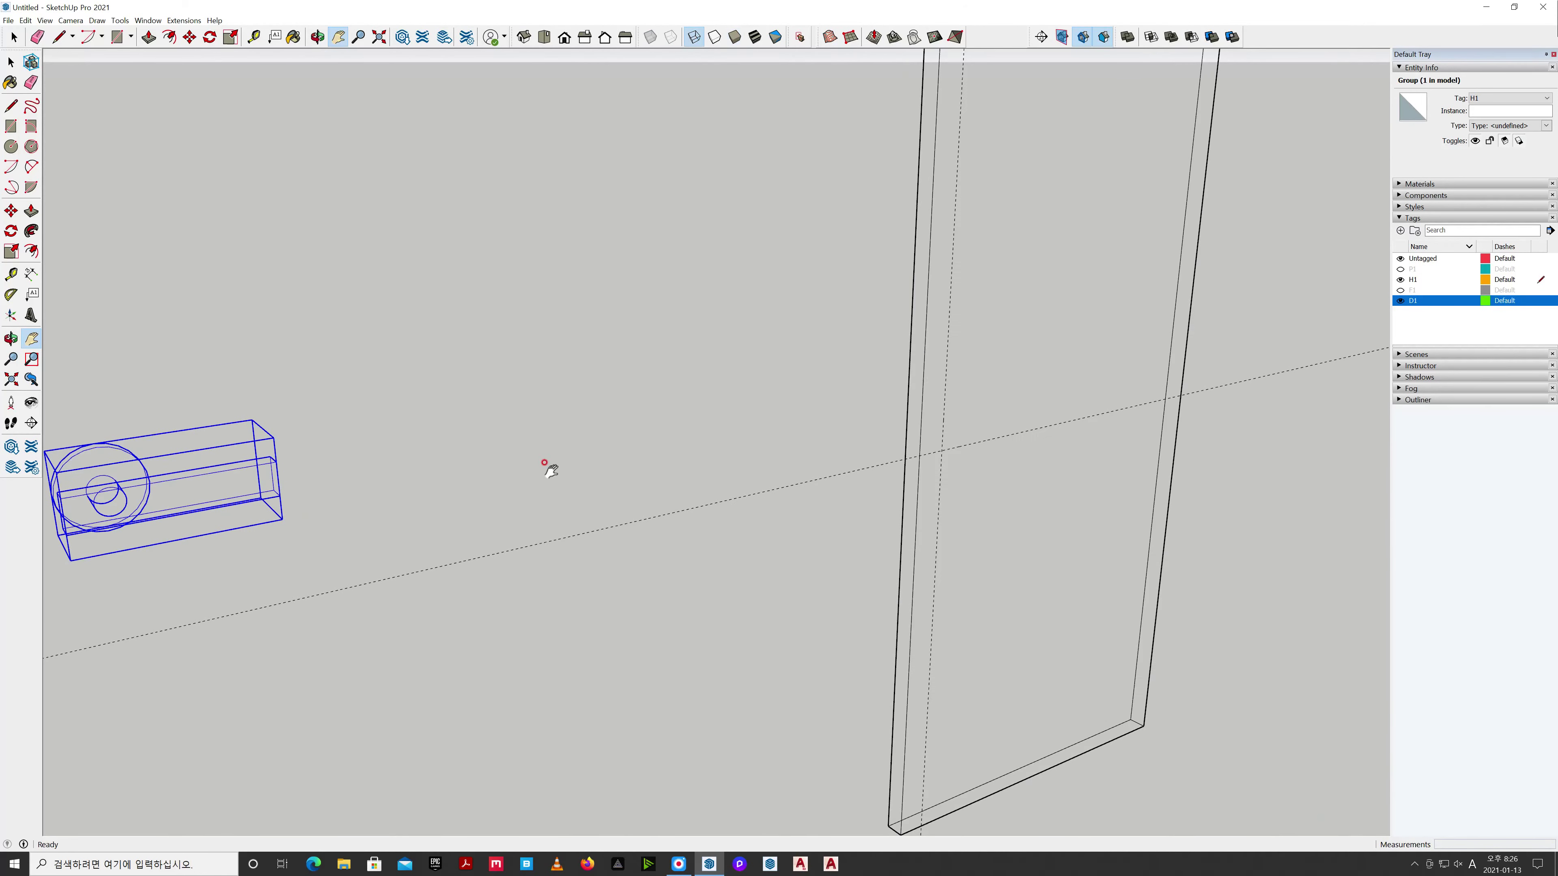
middle_drag(546, 463, 470, 515)
key(space)
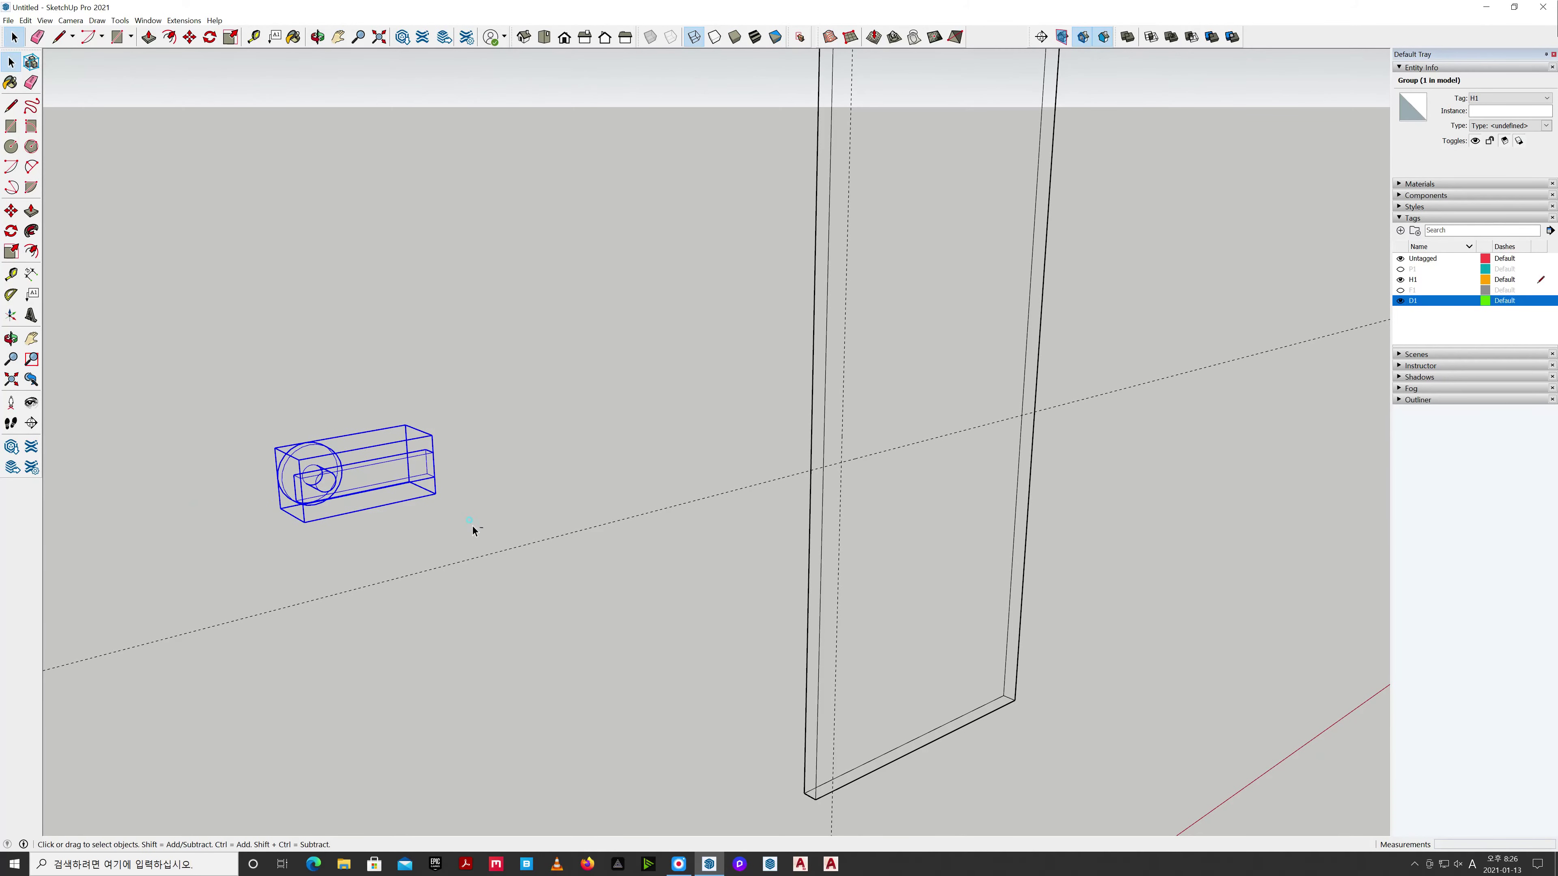
Move the handle group about 1868 mm, from the disc's outer edge endpoint to the guide intersection on the leaf.
click(409, 505)
click(394, 482)
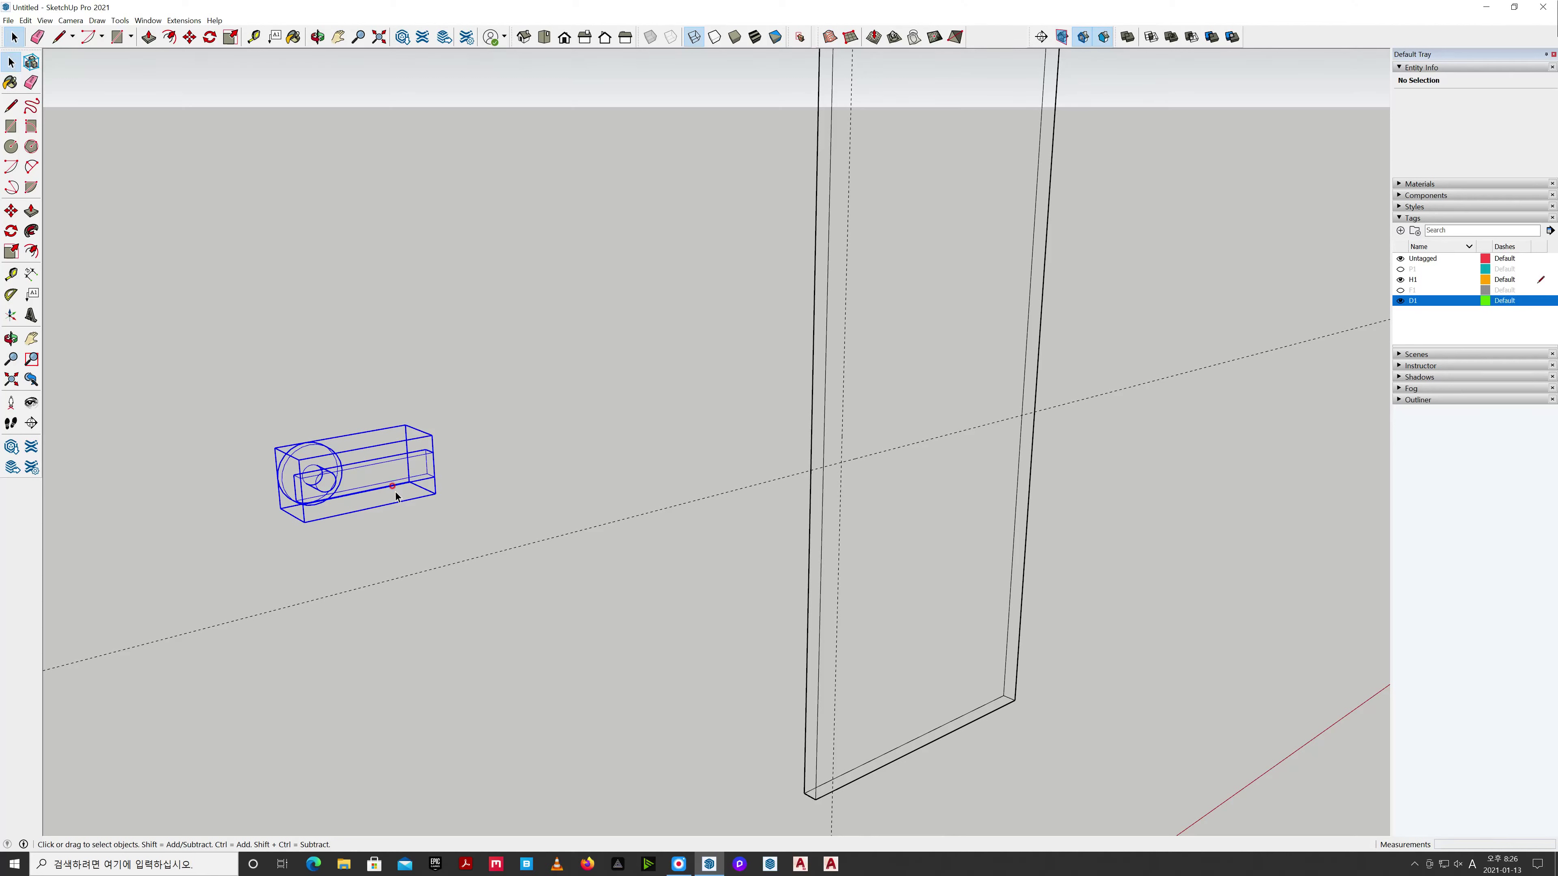
key(m)
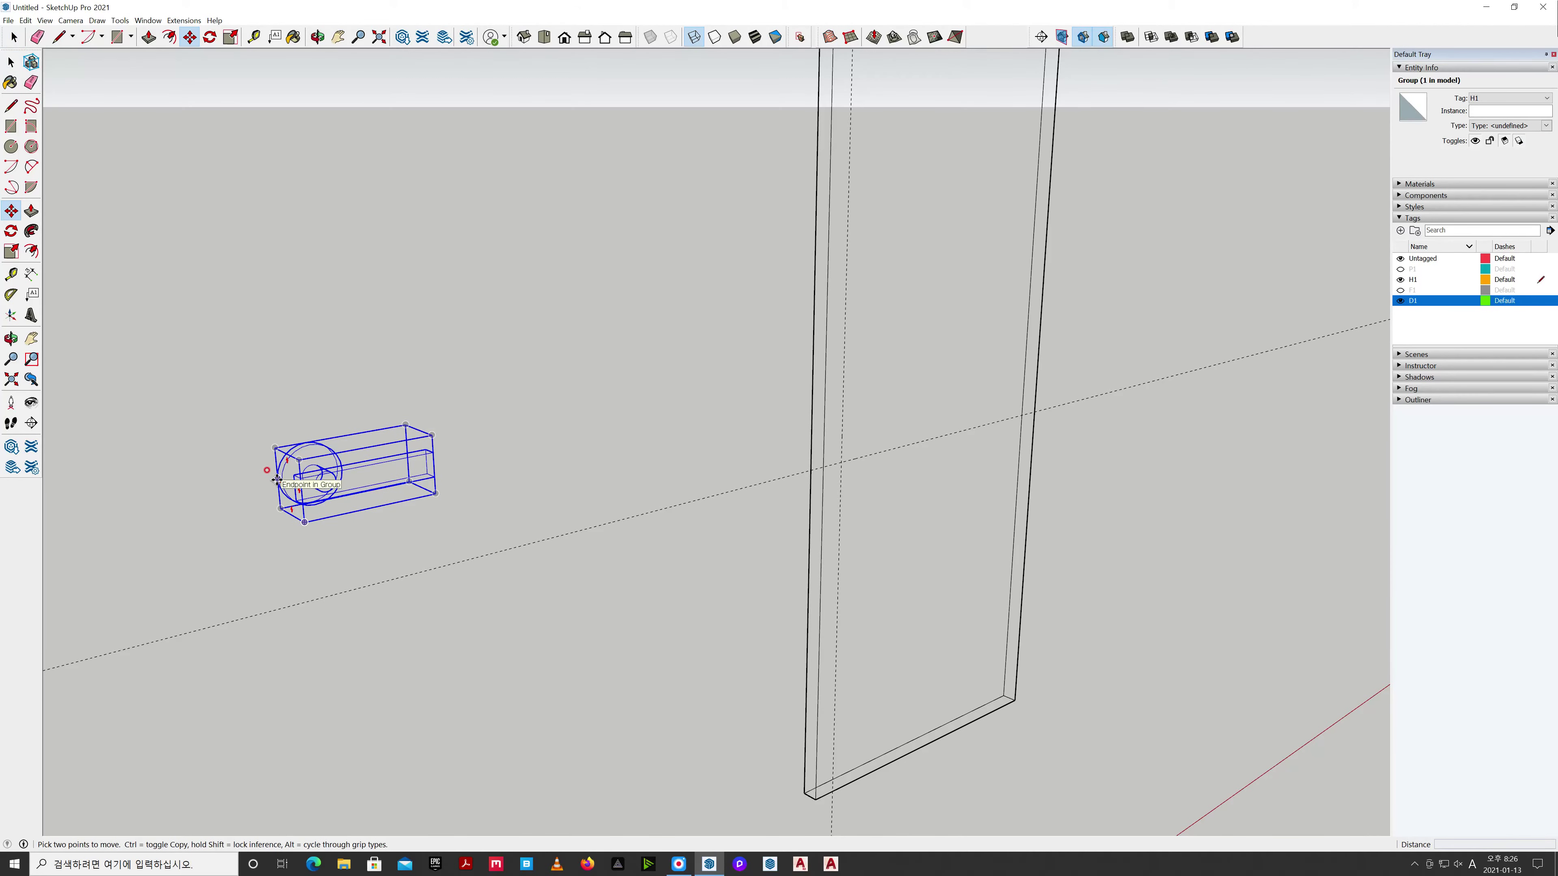
click(278, 480)
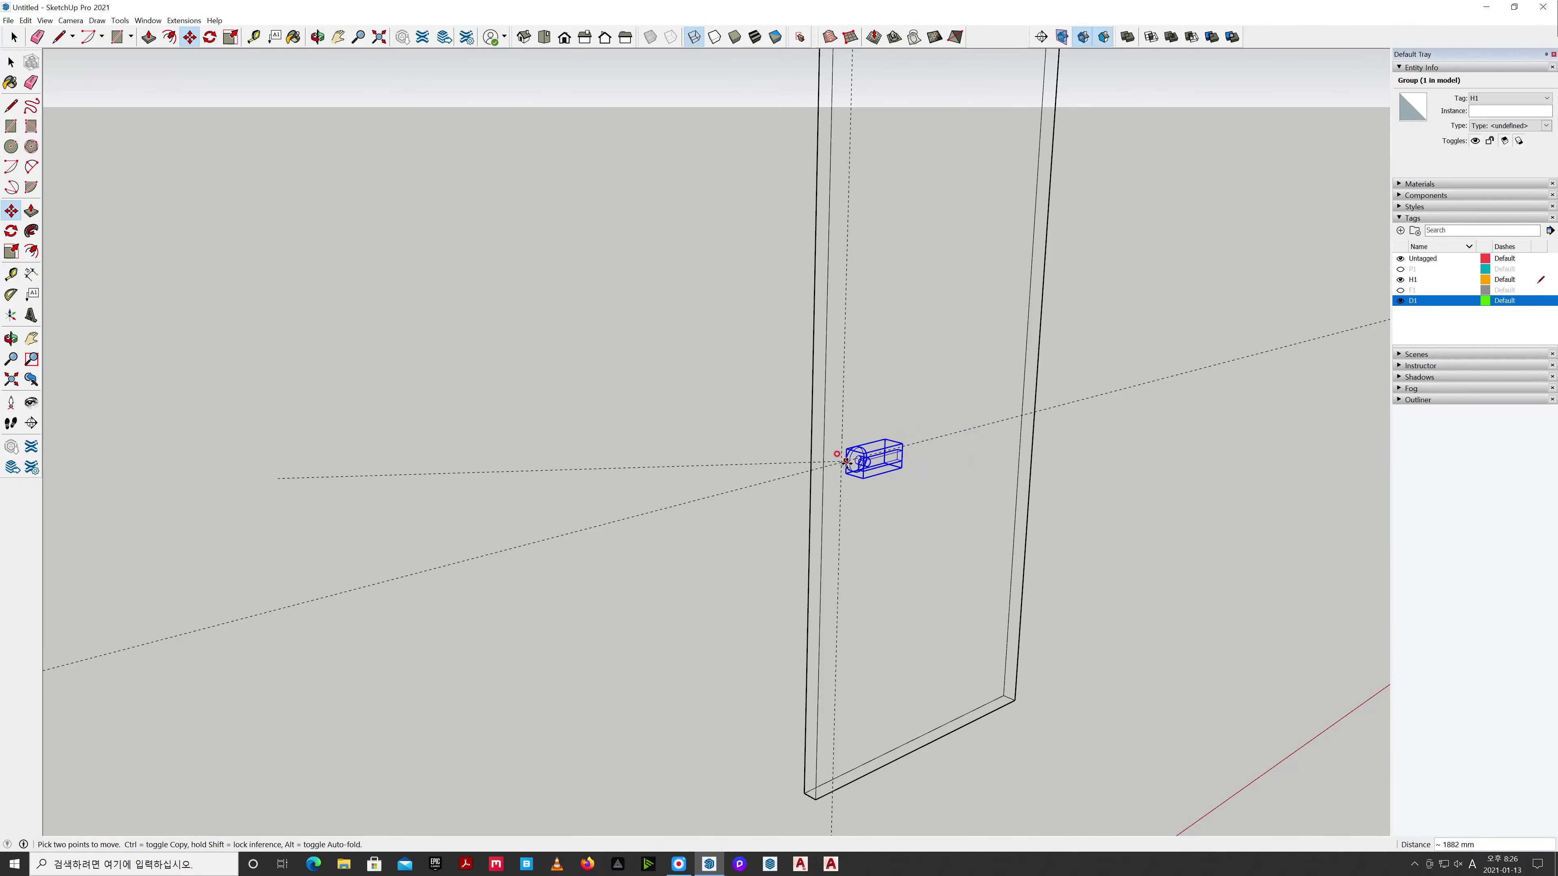
click(846, 464)
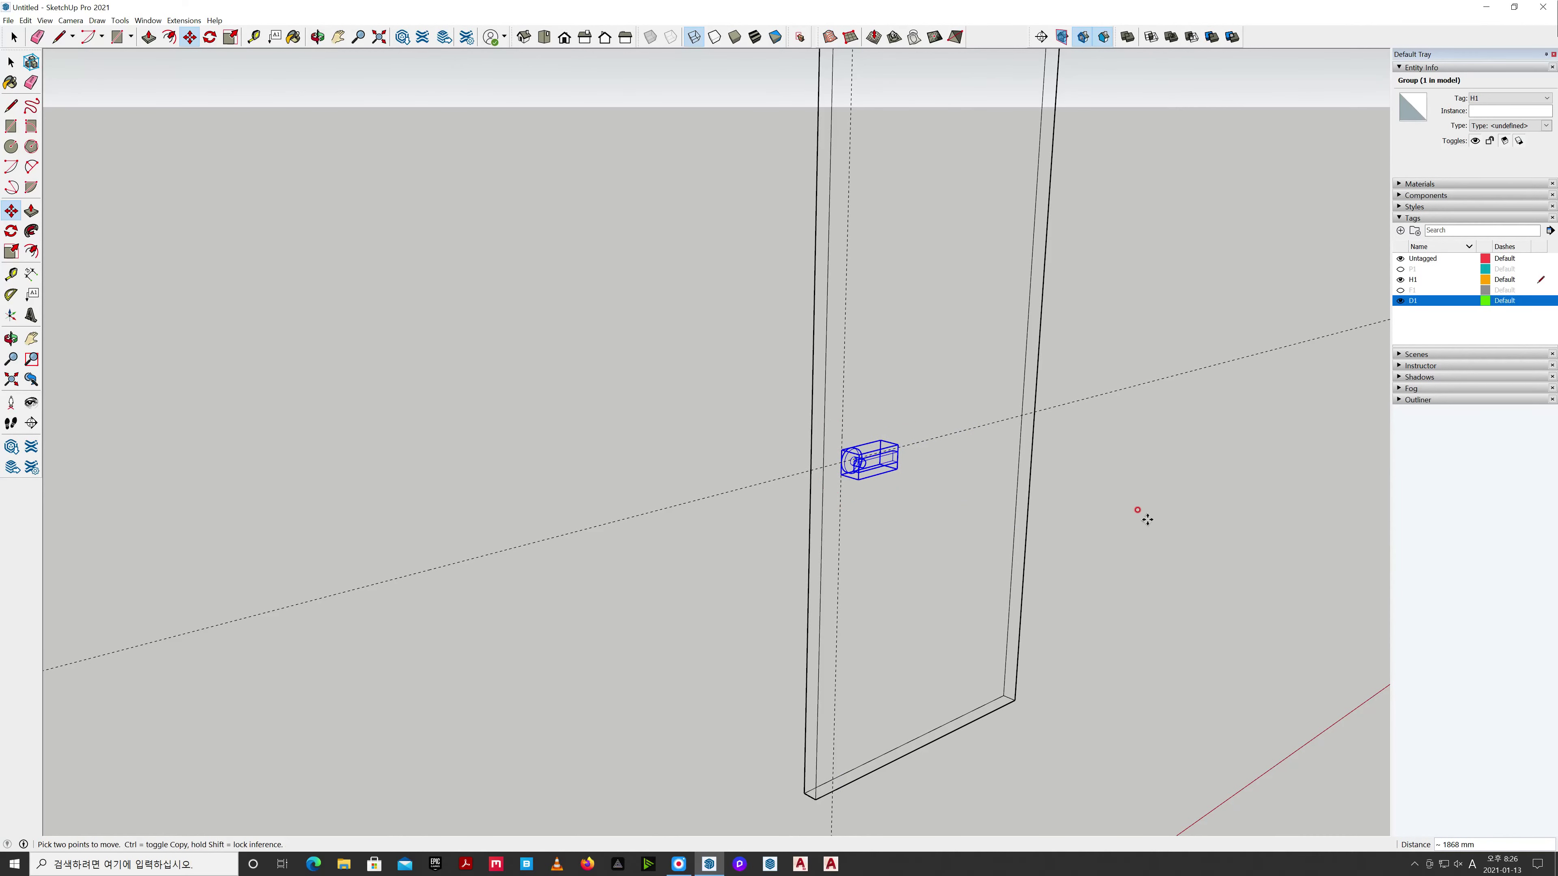
key(space)
click(968, 495)
Move the handle group 30 mm along the red axis toward the leaf's near edge to centre the disc on the guide intersection.
scroll(855, 483, up, 4)
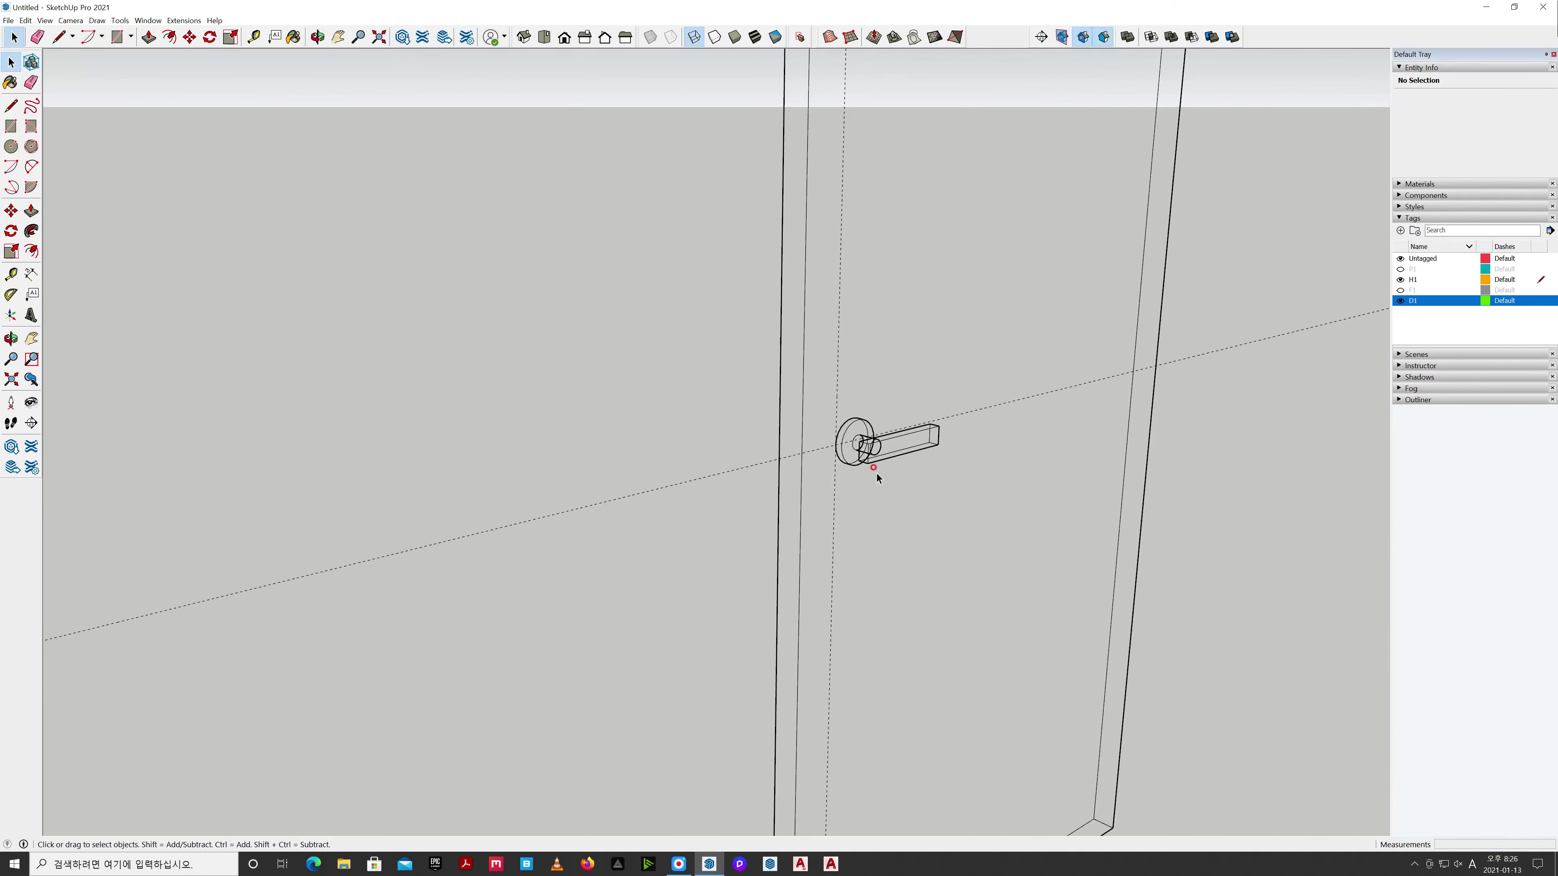
click(878, 457)
key(m)
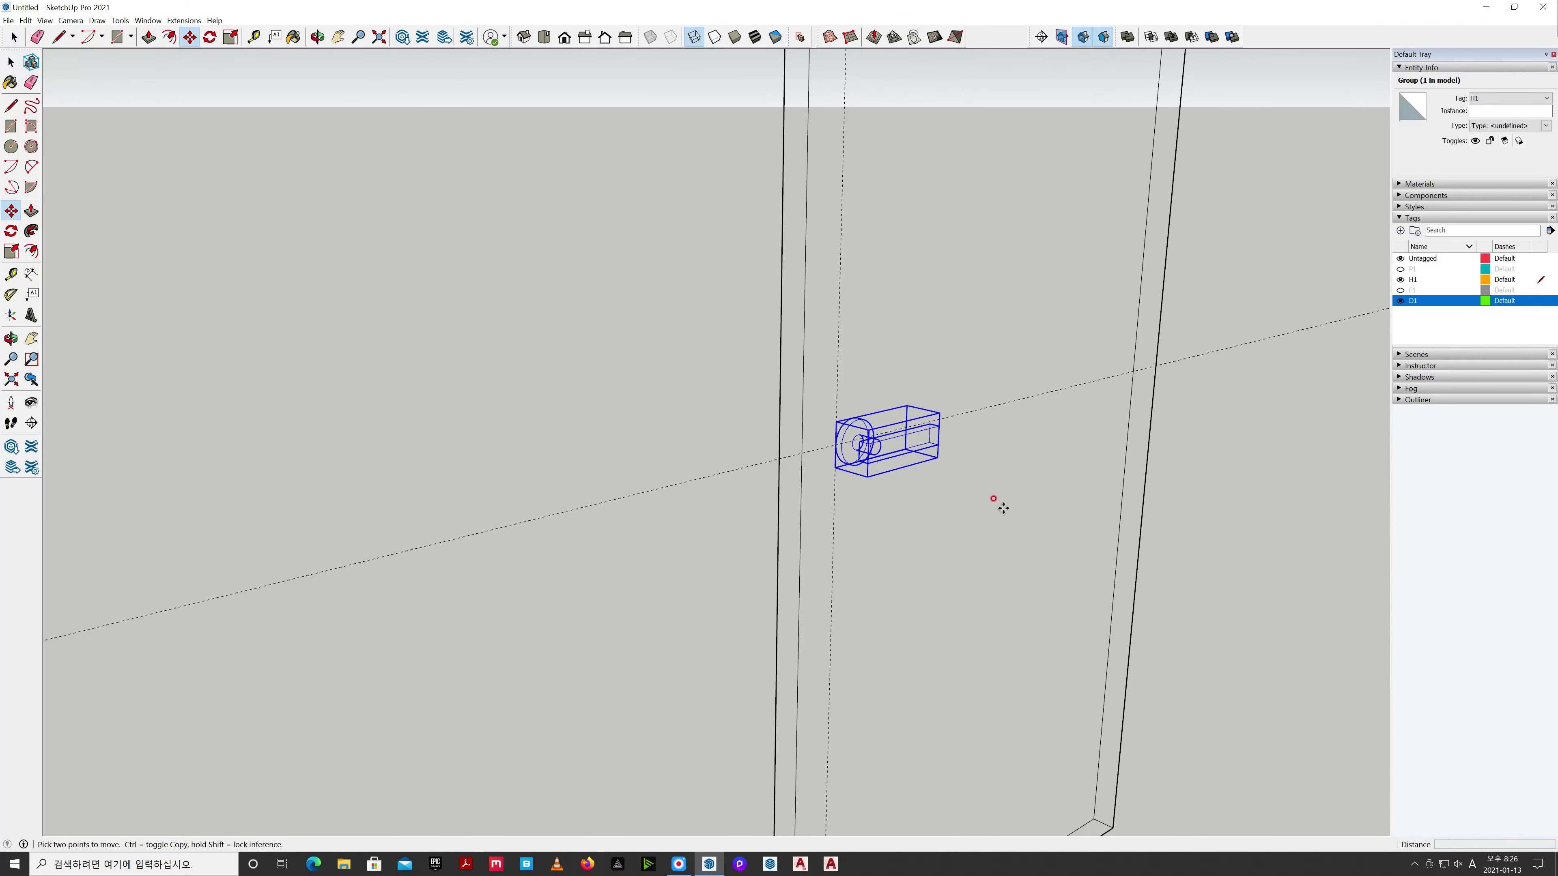
click(1003, 508)
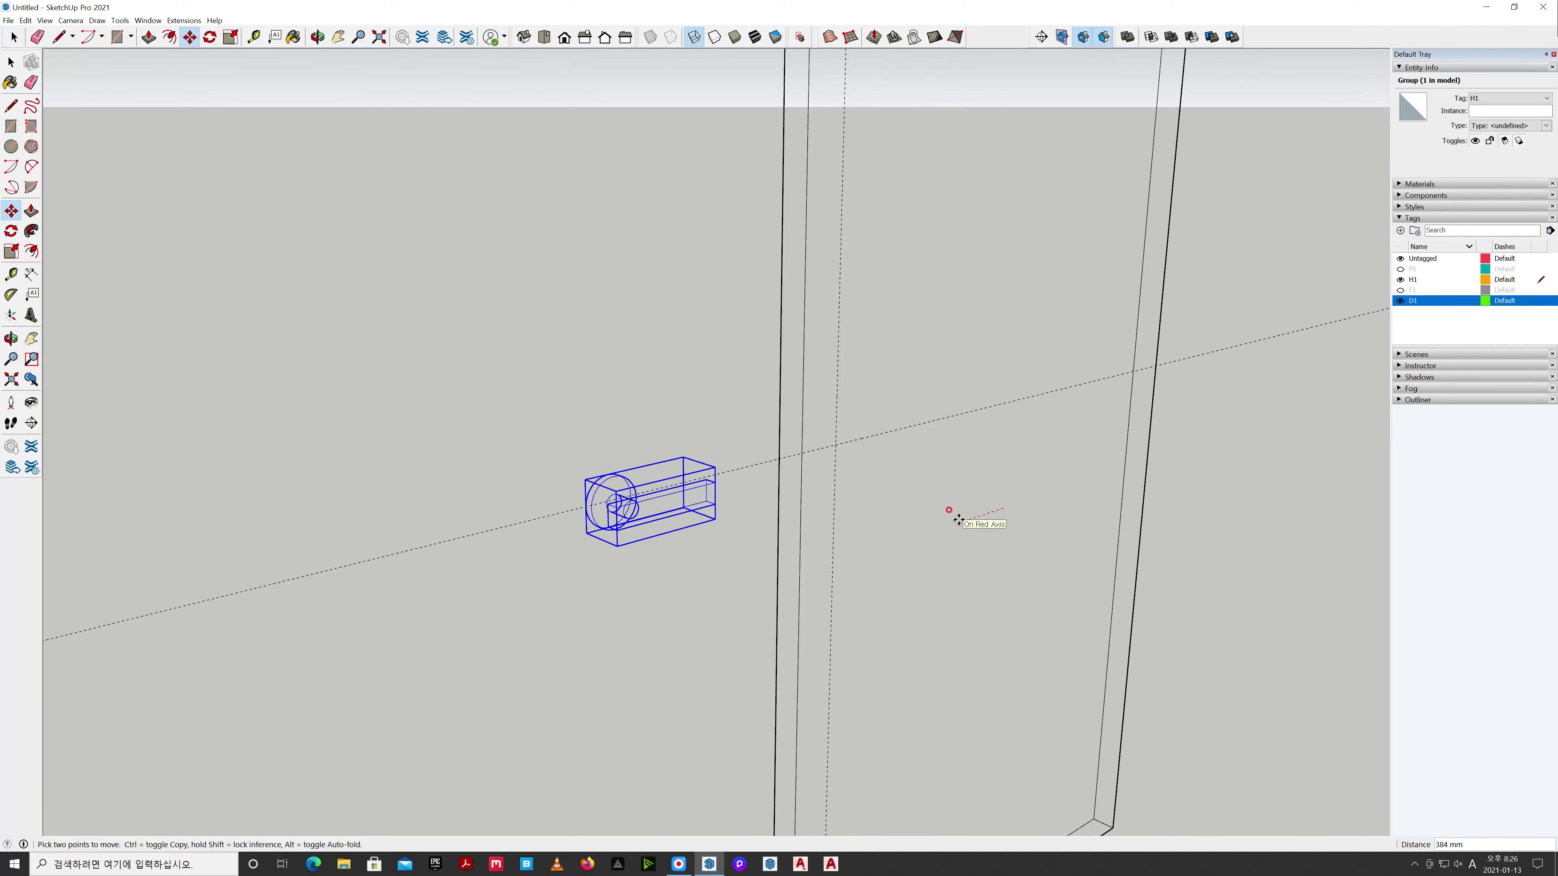
text(30)
key(Return)
key(space)
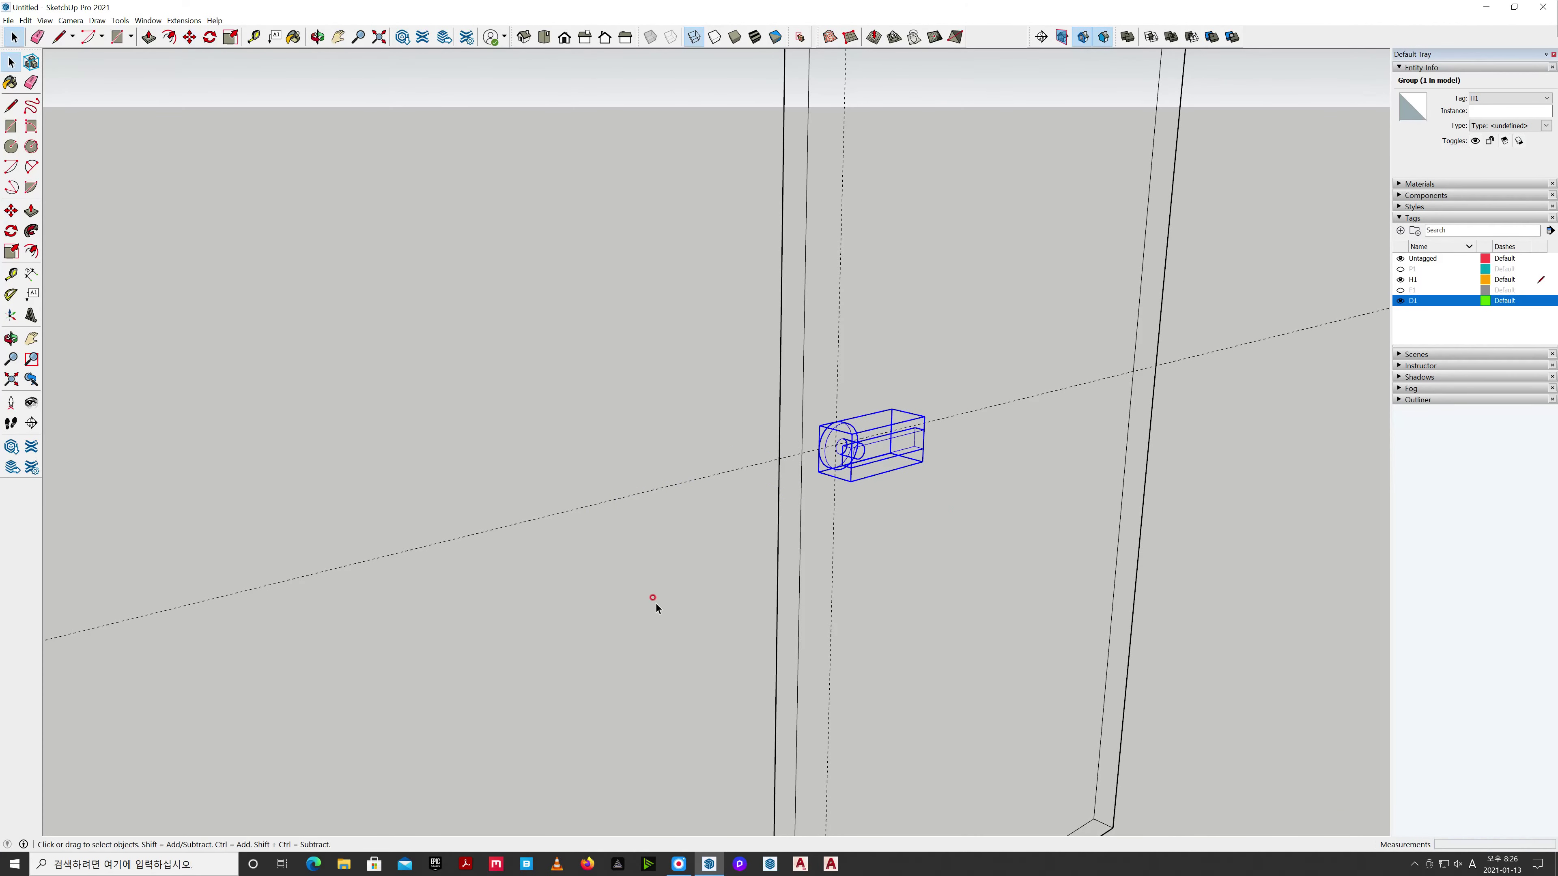
click(656, 603)
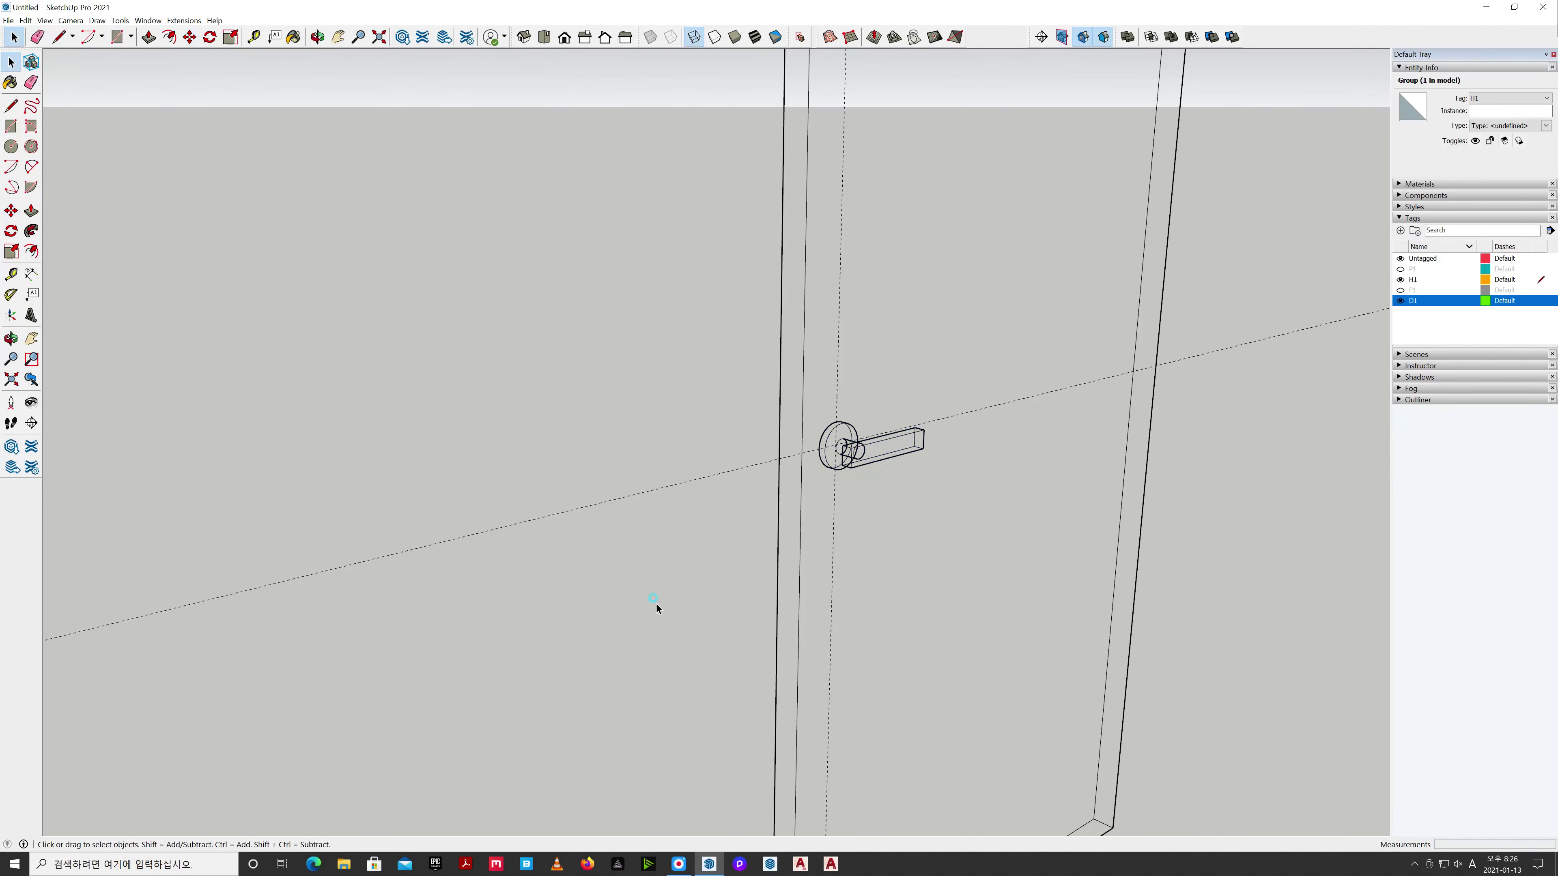
Return the display to shaded faces and bring the whole door with its handle into view.
click(735, 36)
middle_drag(636, 537, 845, 543)
scroll(602, 531, down, 6)
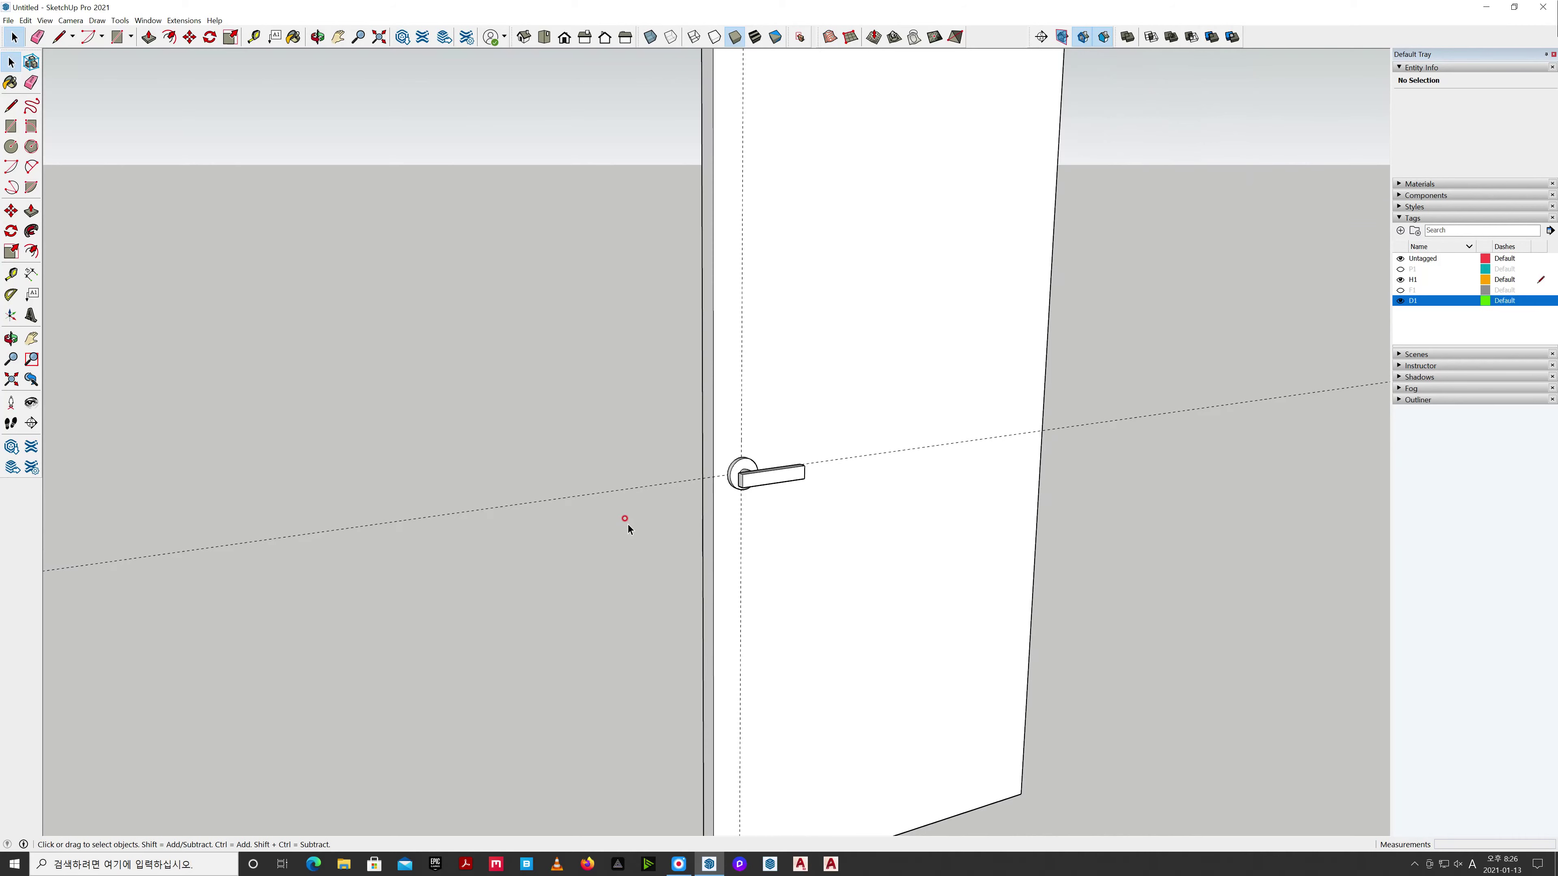
Erase the horizontal and vertical guide lines crossing at the handle.
key(e)
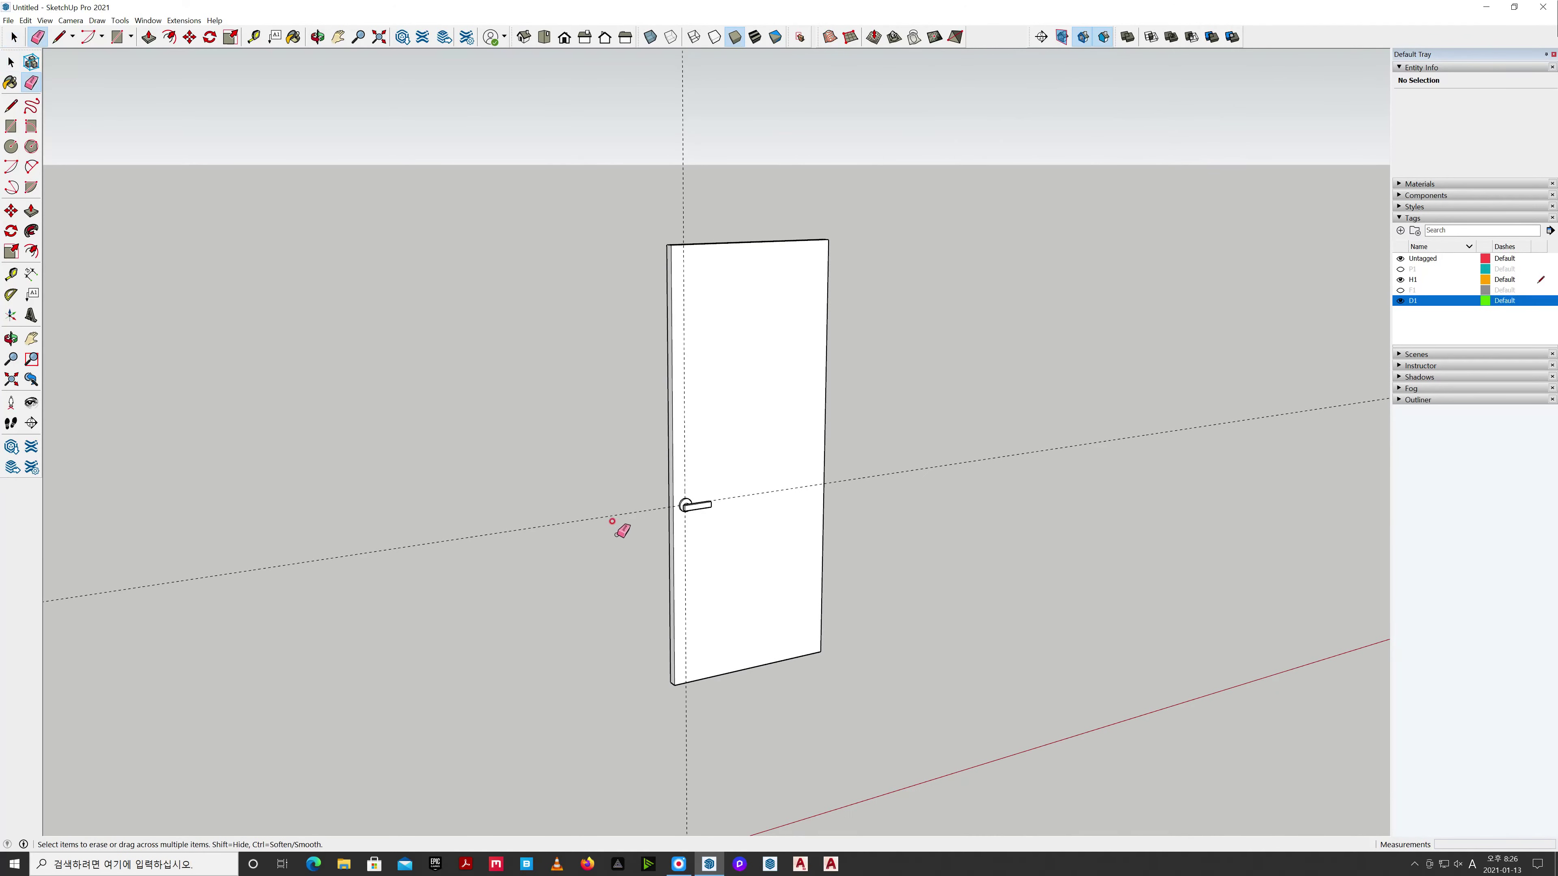
click(616, 518)
drag(709, 737, 658, 750)
key(o)
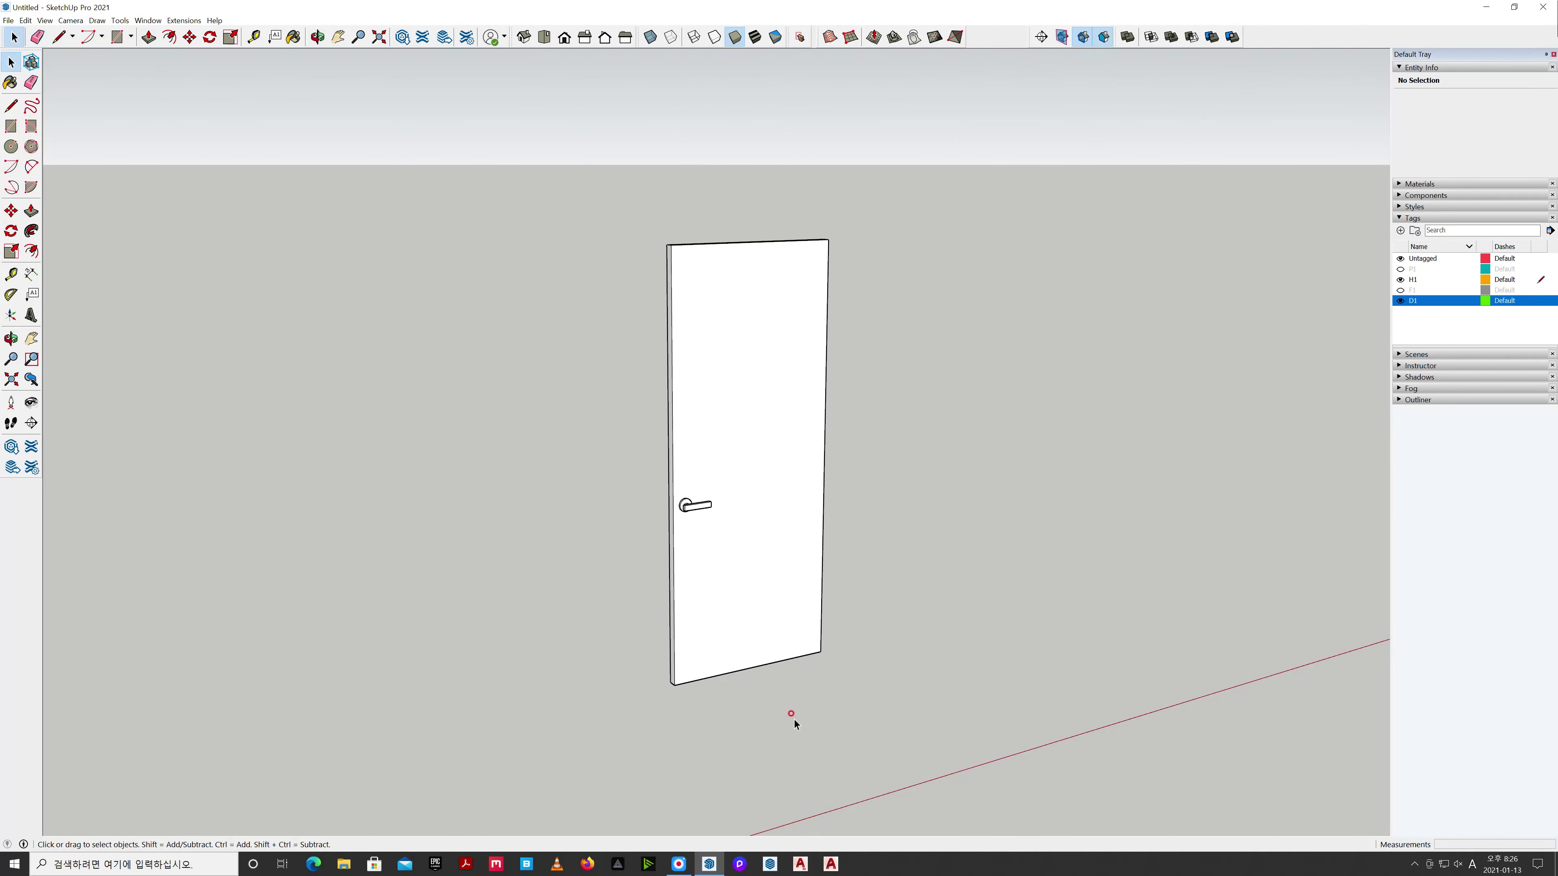
mouse_move(811, 687)
mouse_down()
mouse_move(880, 670)
mouse_move(943, 679)
mouse_up()
key(space)
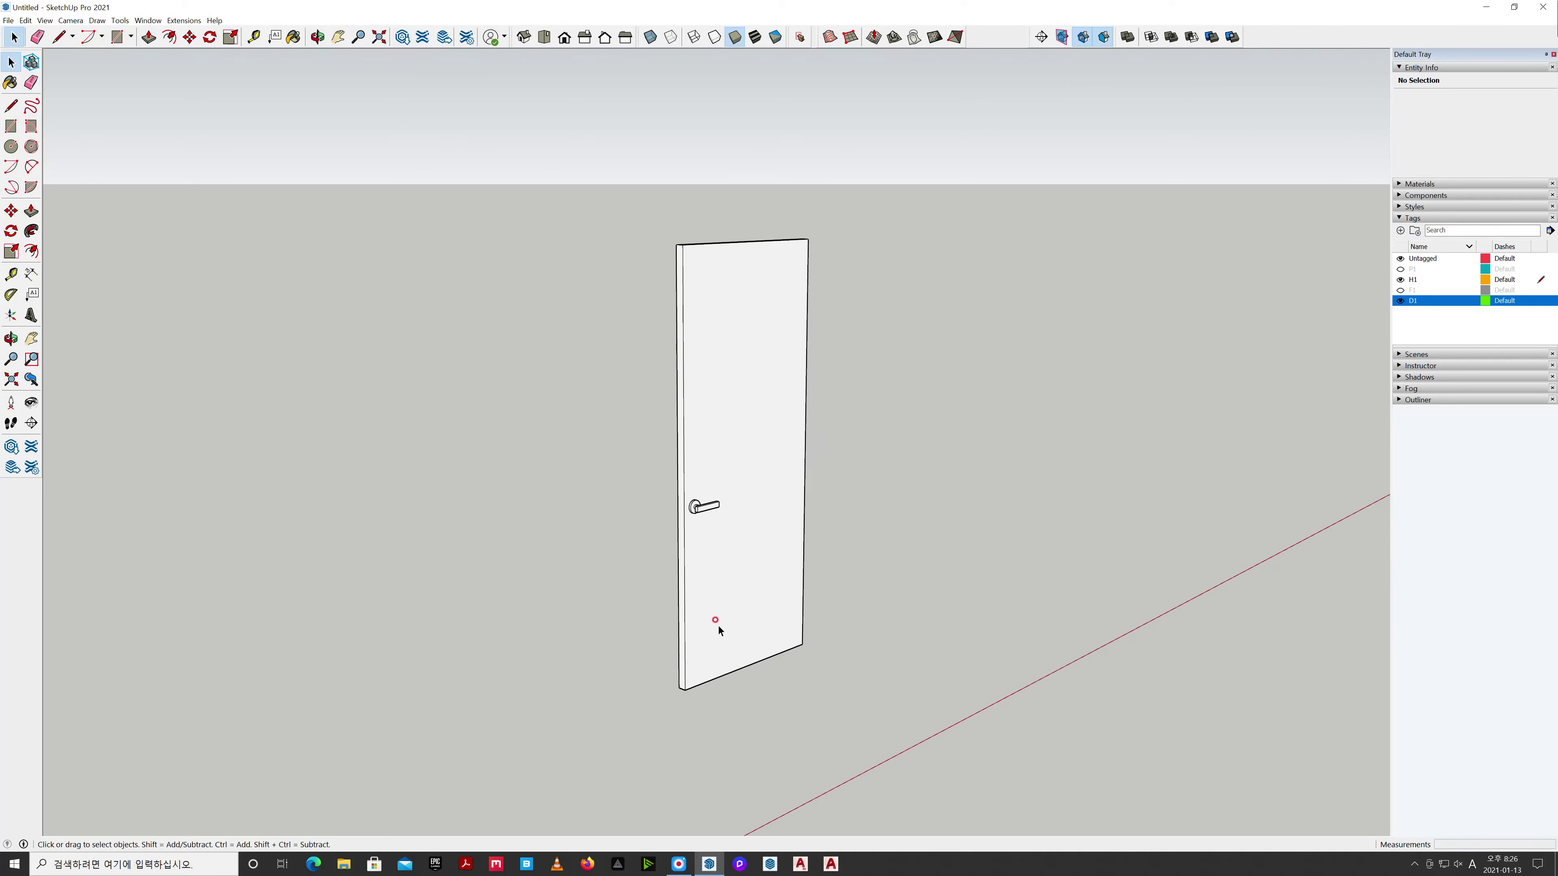
scroll(718, 626, up, 2)
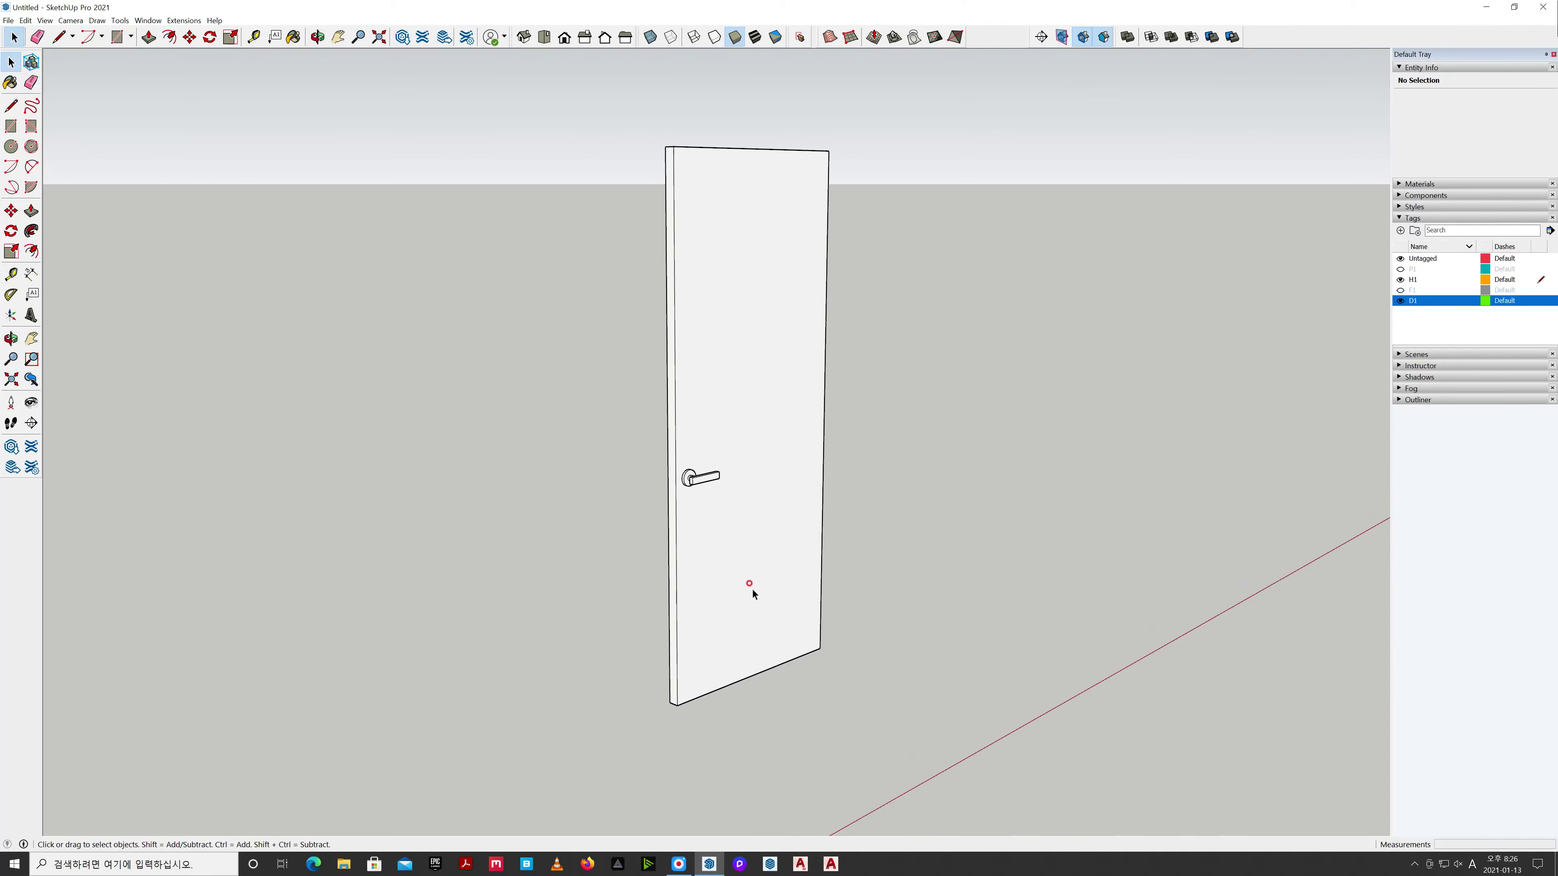
Hide the D1 tag and paste a copy of the handle group in place.
click(1401, 301)
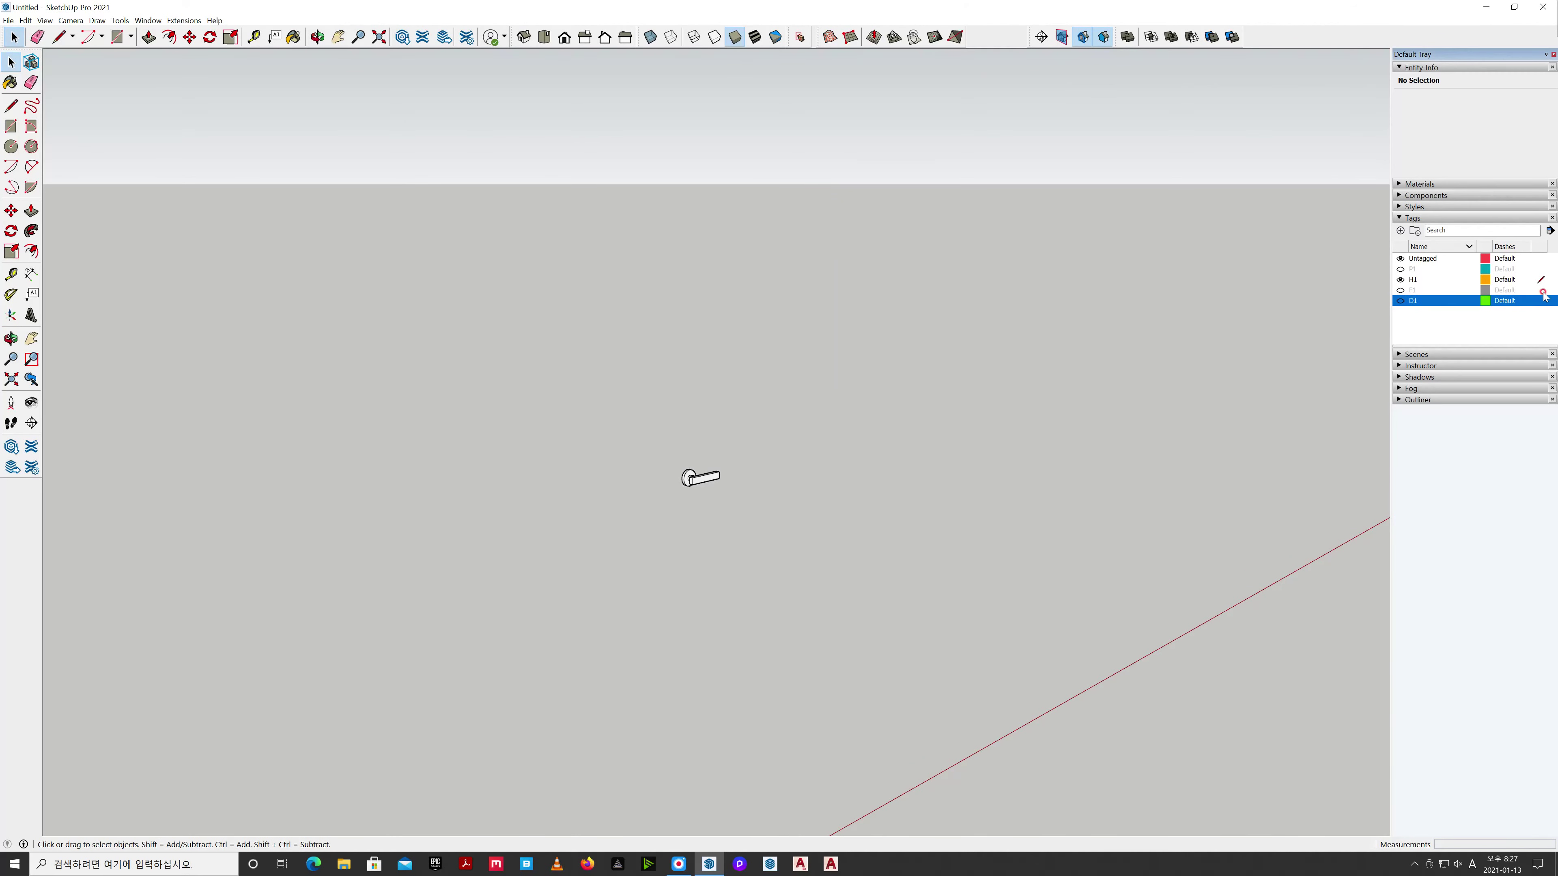
scroll(680, 483, up, 5)
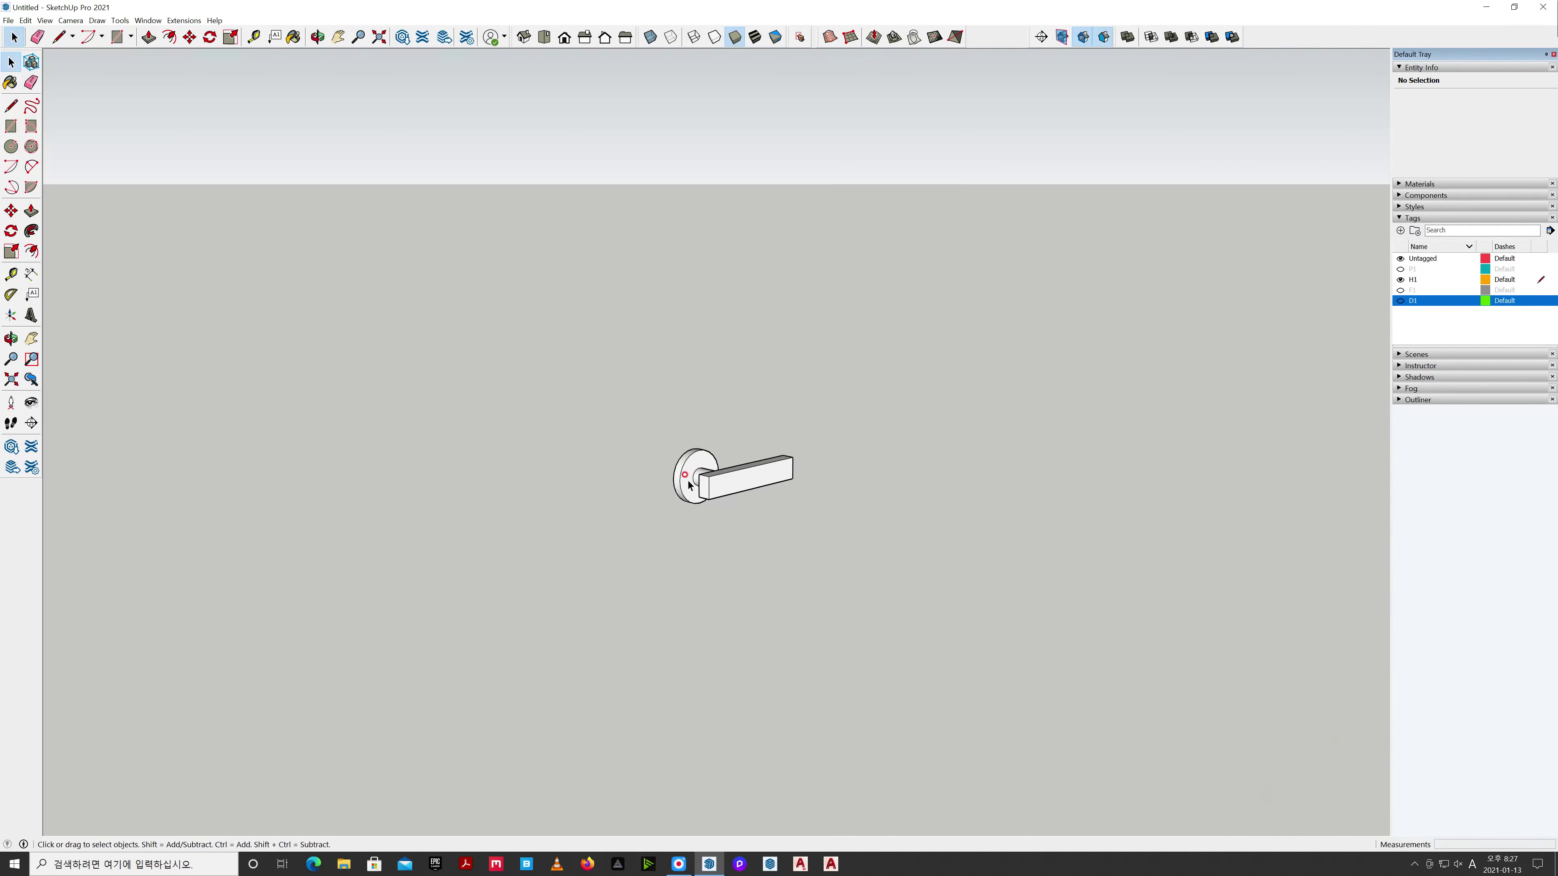
click(679, 484)
scroll(682, 488, up, 3)
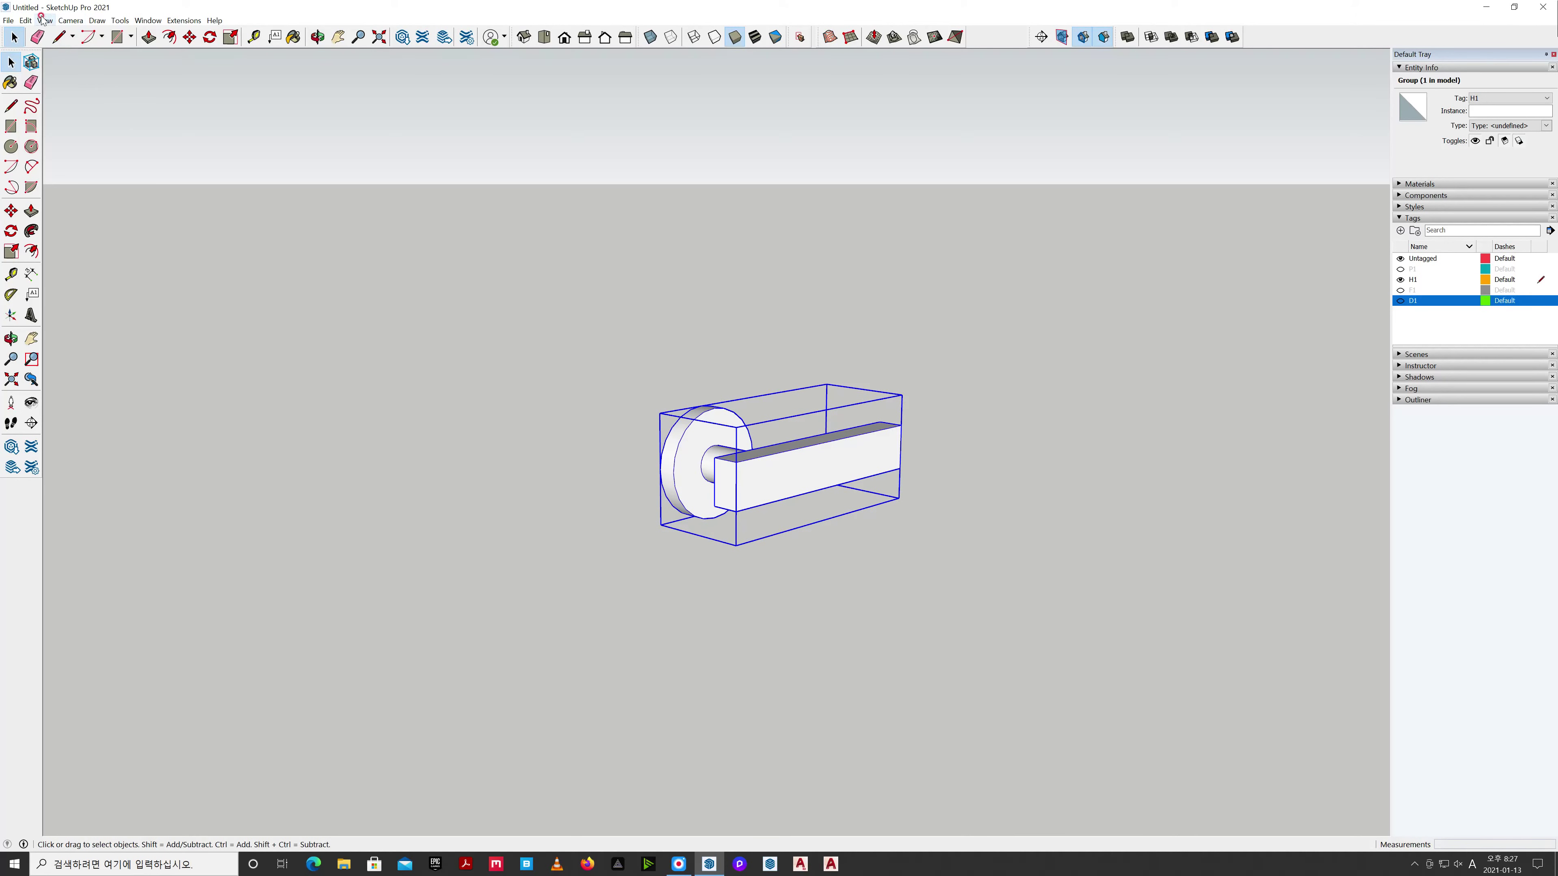
click(26, 20)
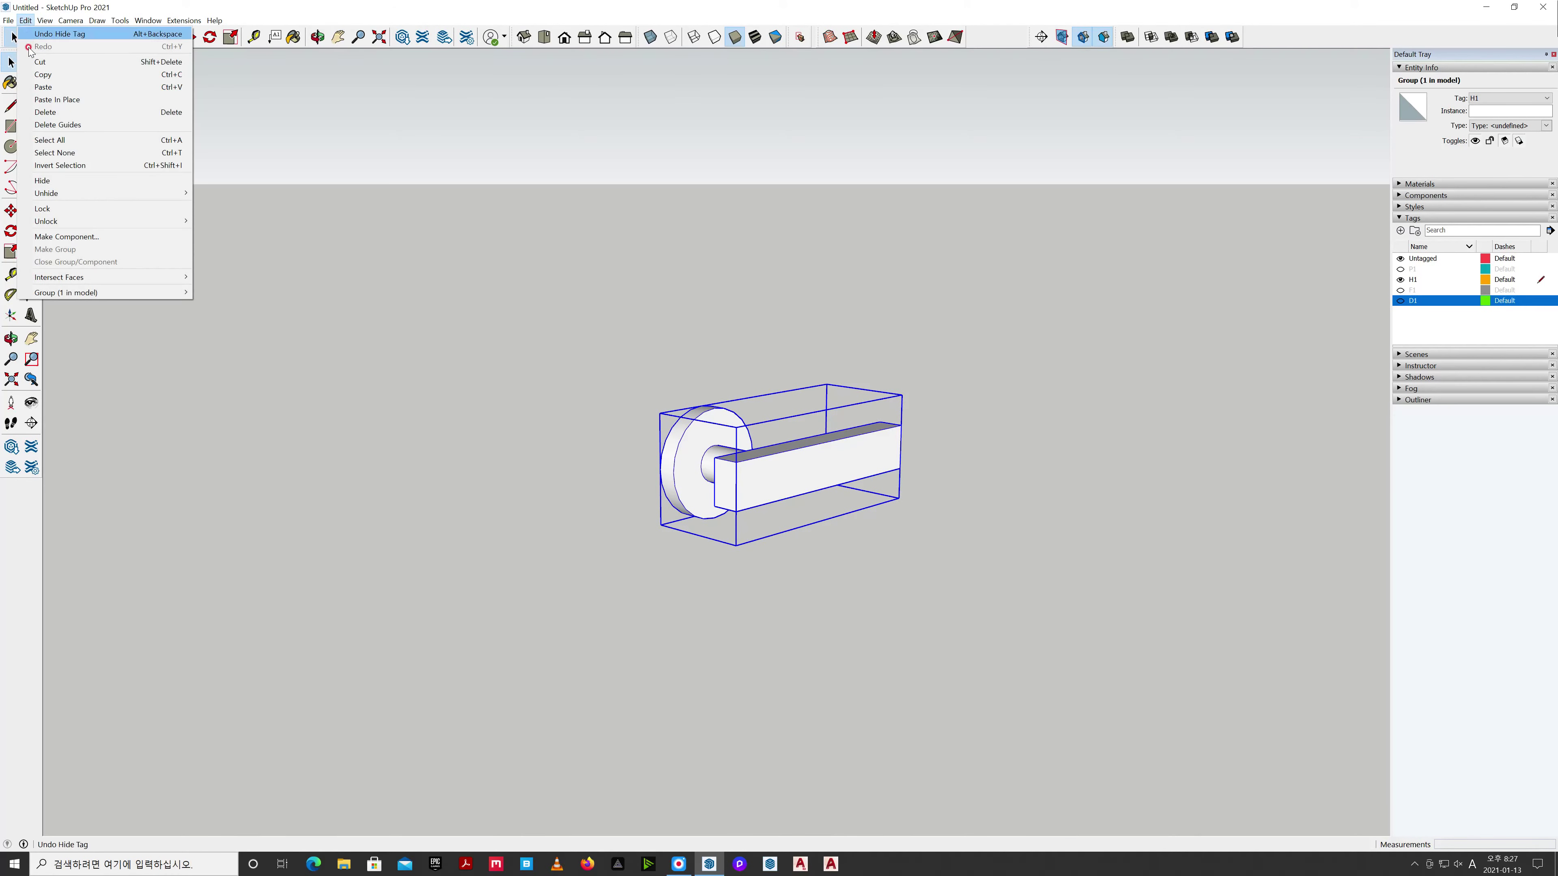
click(26, 20)
click(25, 20)
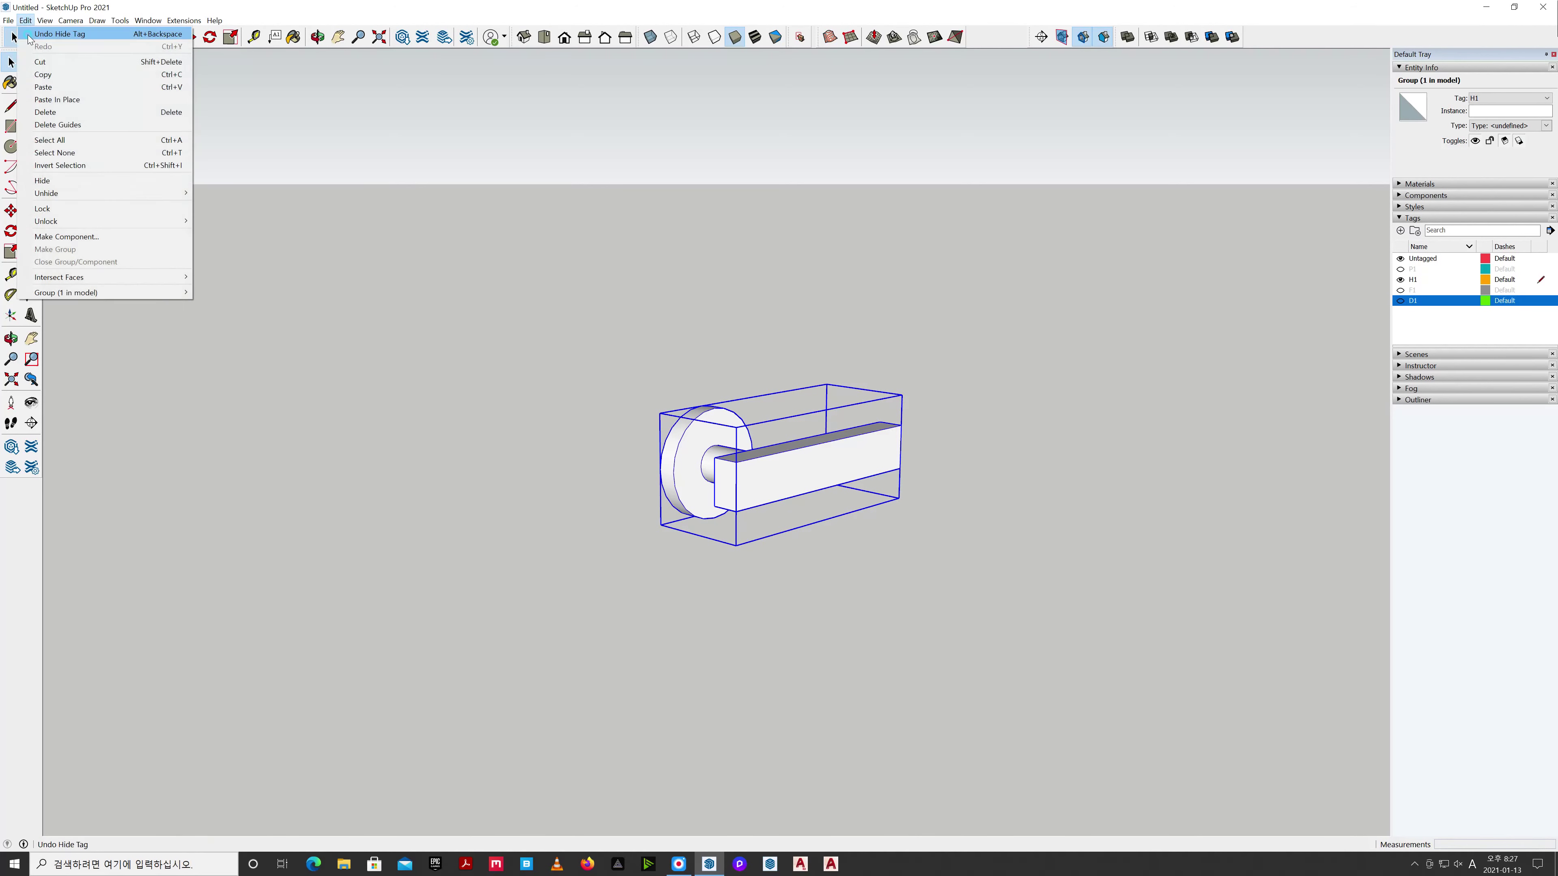
click(58, 99)
scroll(704, 578, up, 2)
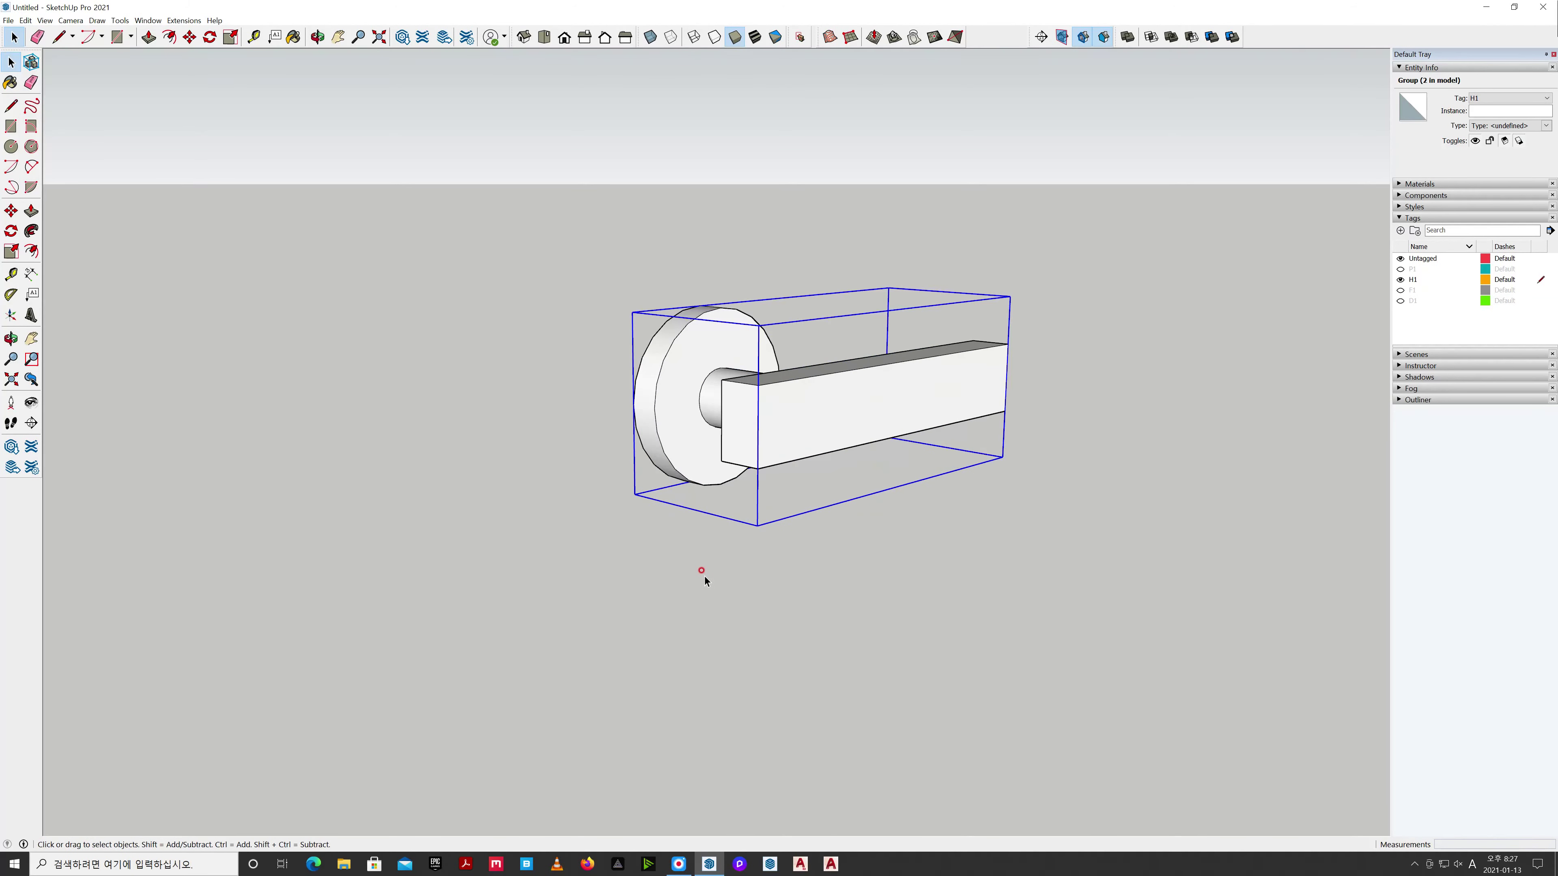
click(818, 550)
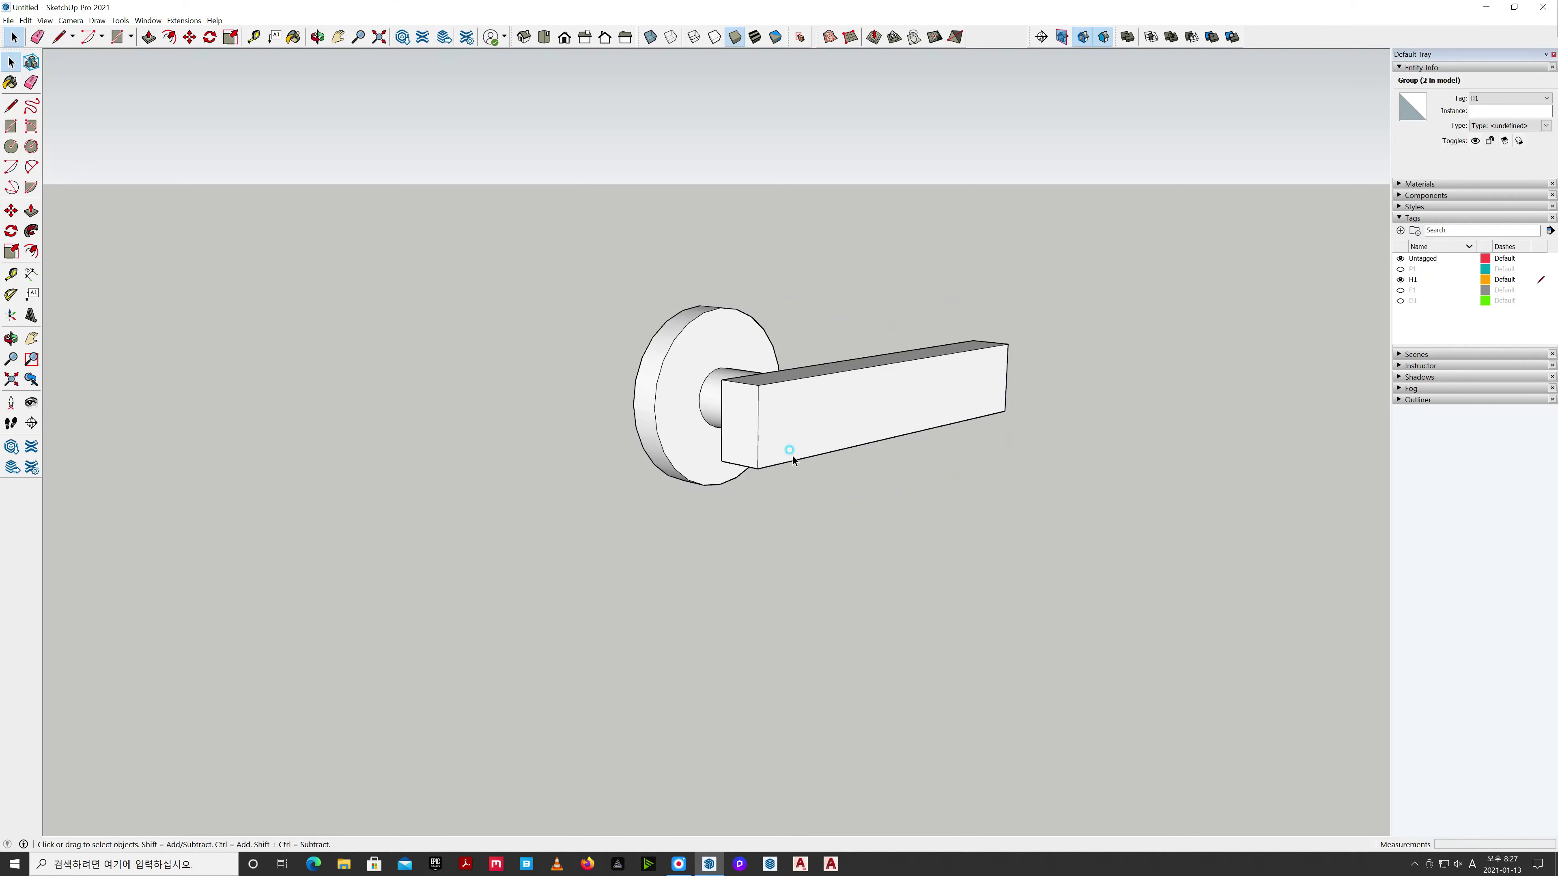
Mirror one of the two coincident handle groups by scaling it by -1 along the green axis.
click(798, 464)
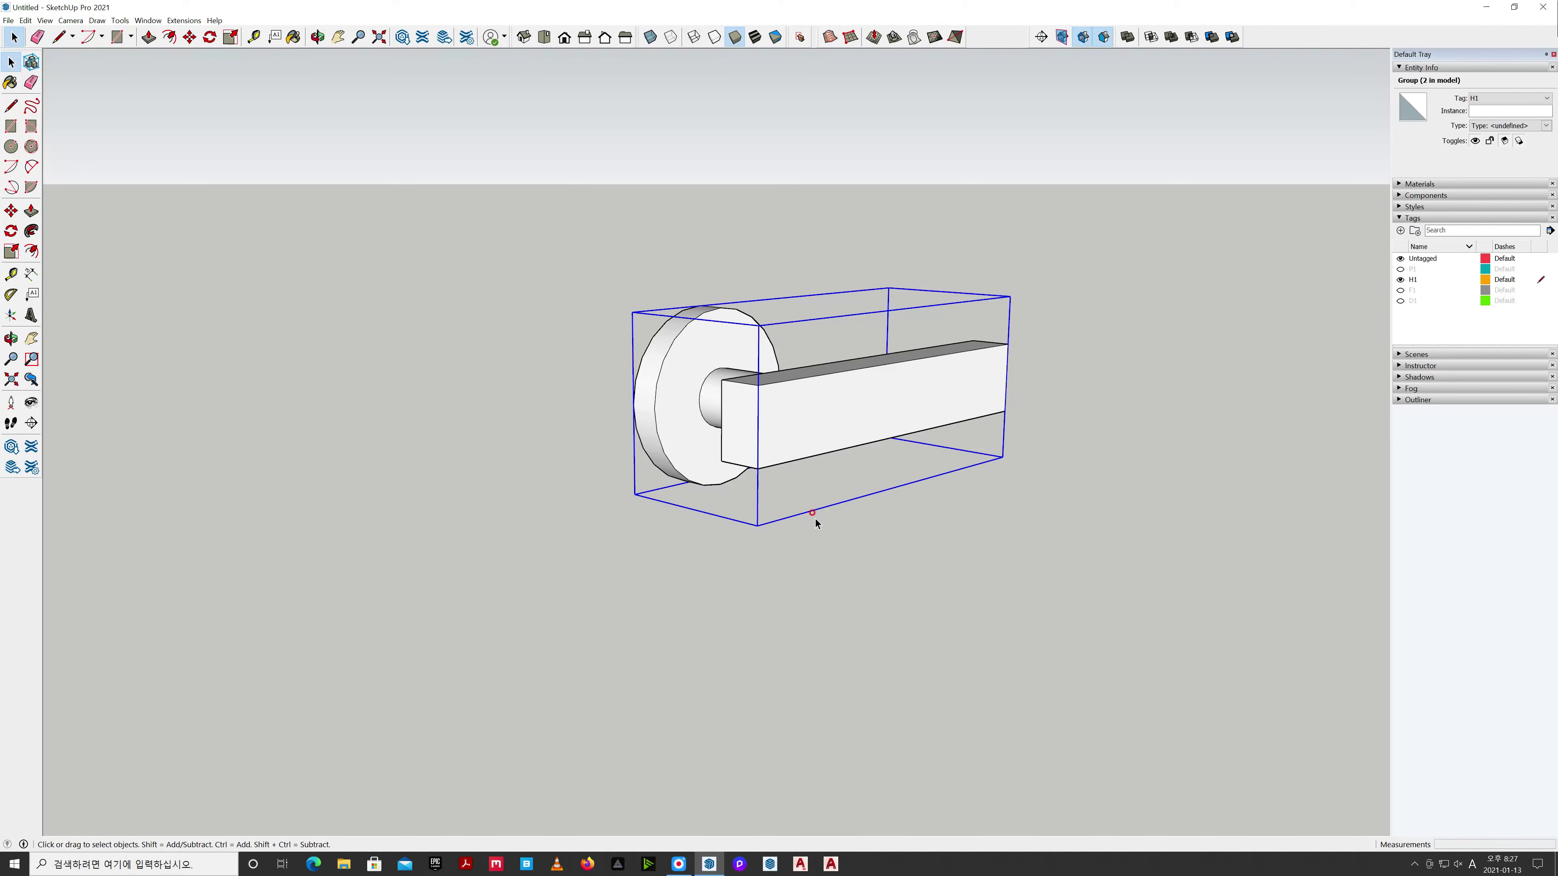
key(s)
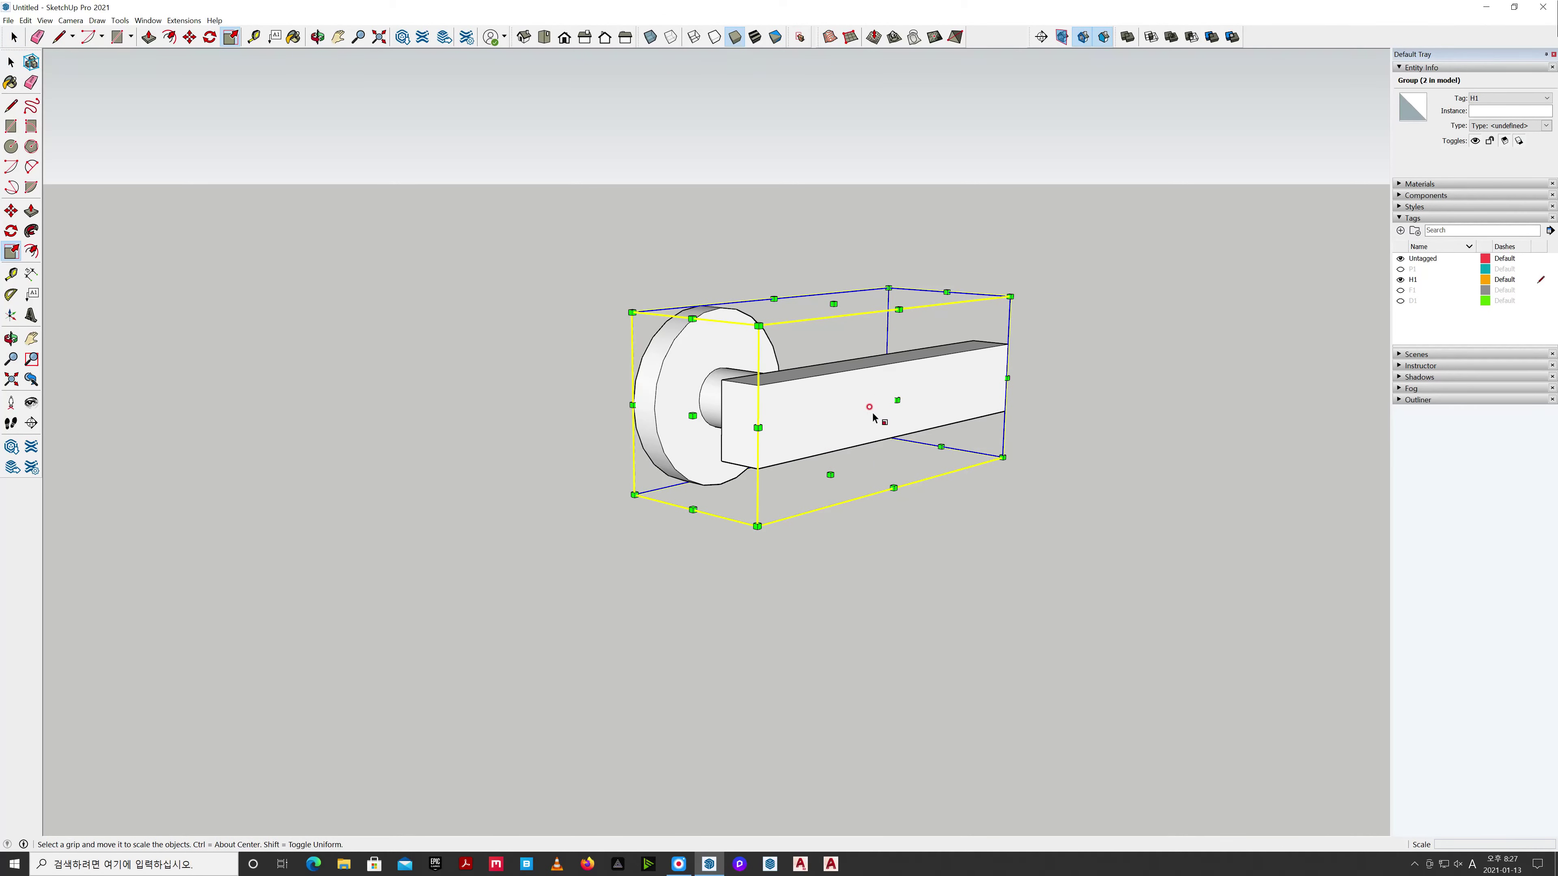
drag(898, 400, 622, 363)
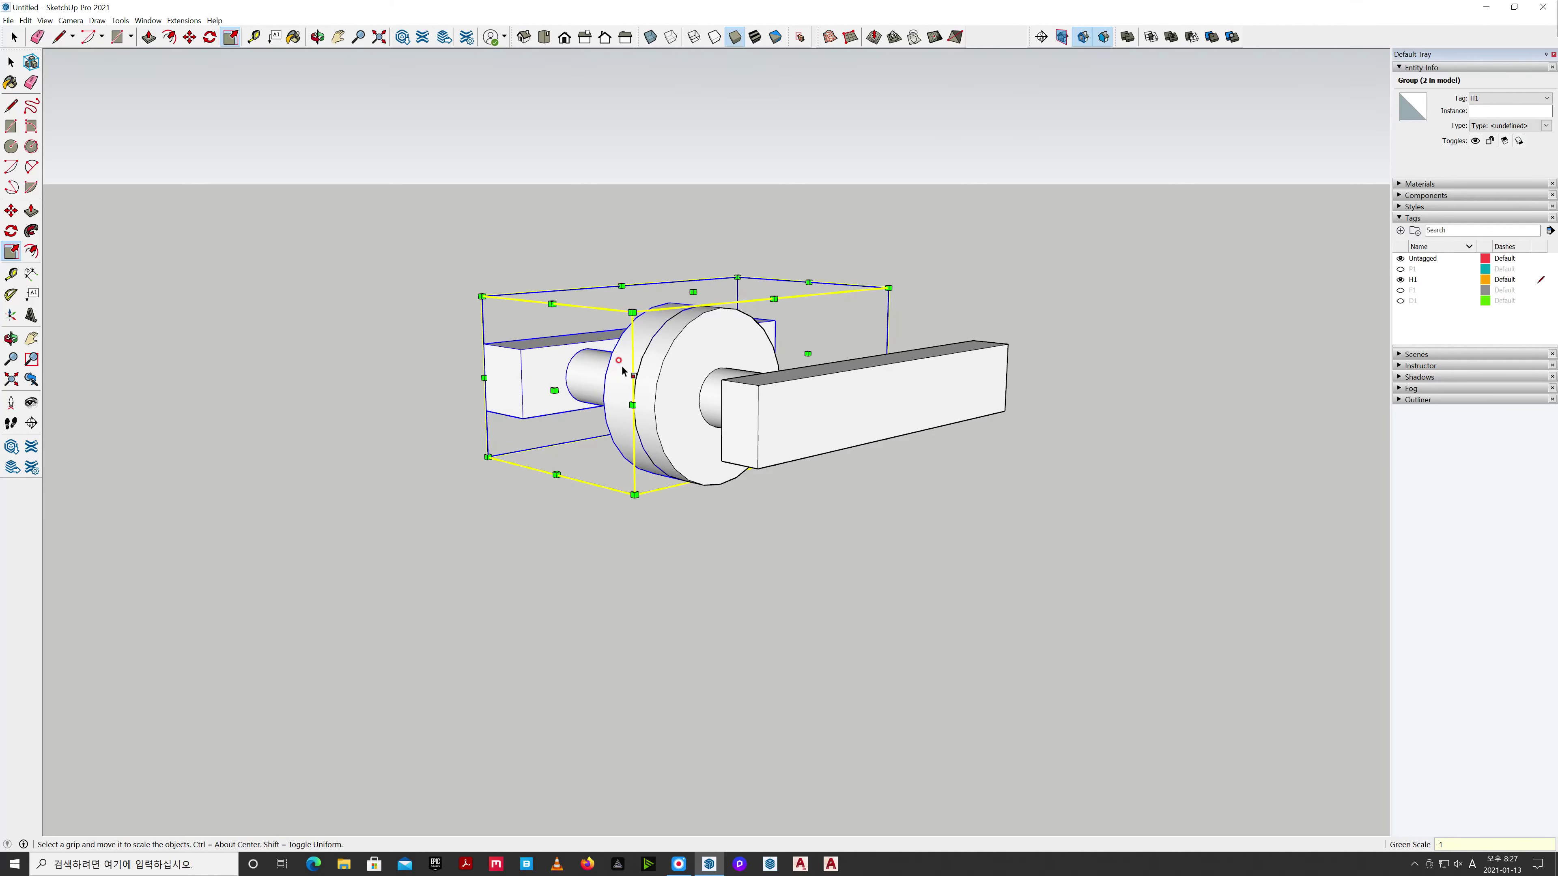
key(Return)
key(space)
click(706, 516)
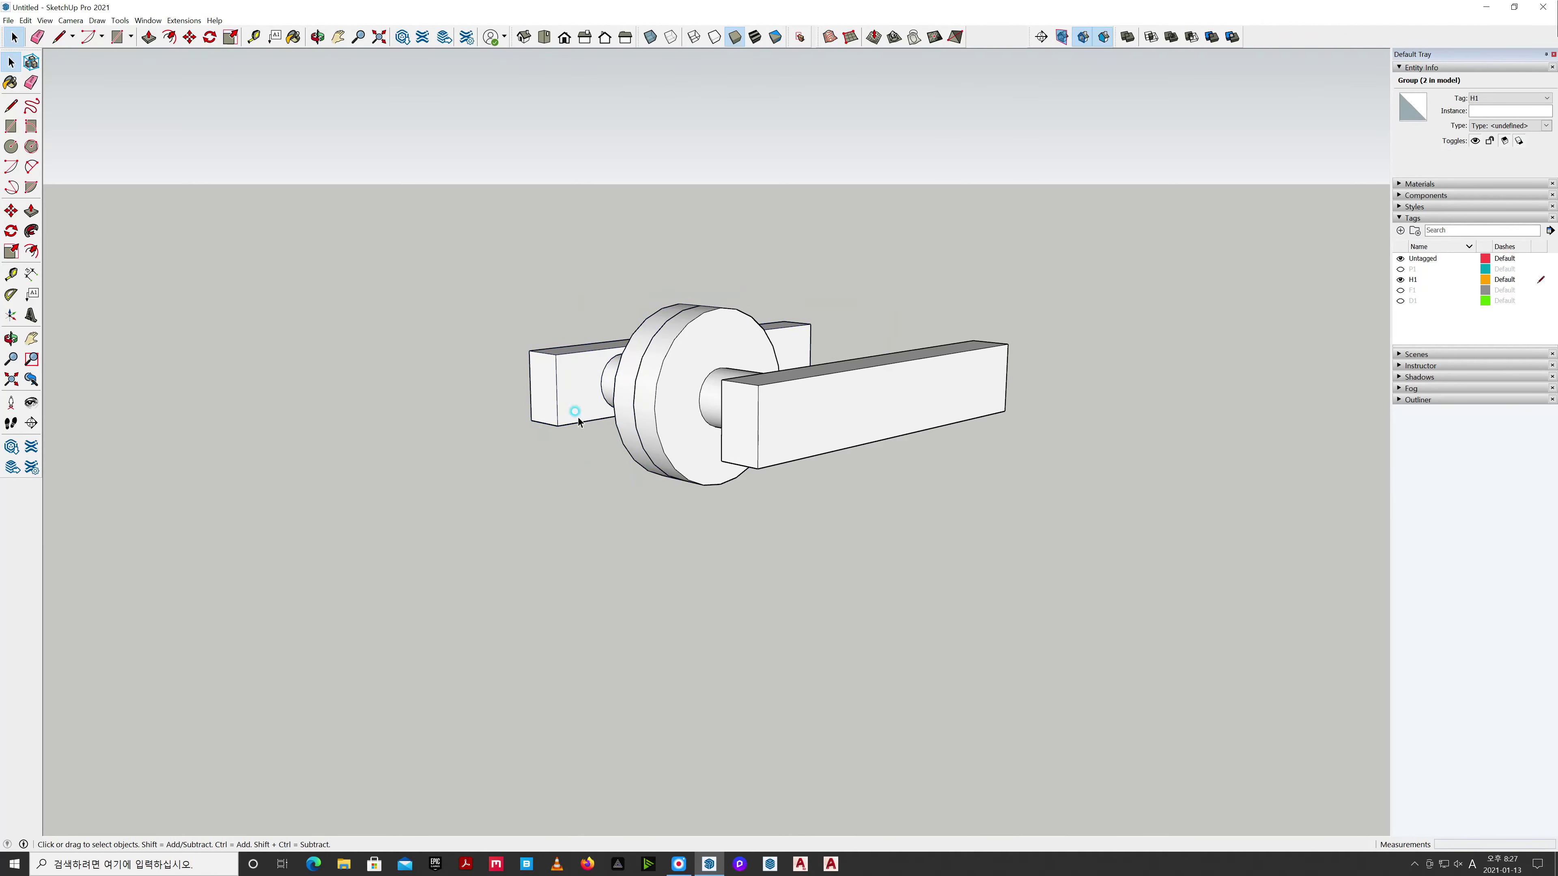
Move the mirrored handle along the green axis to the leaf's opposite face, and make the D1 tag visible.
click(559, 495)
key(m)
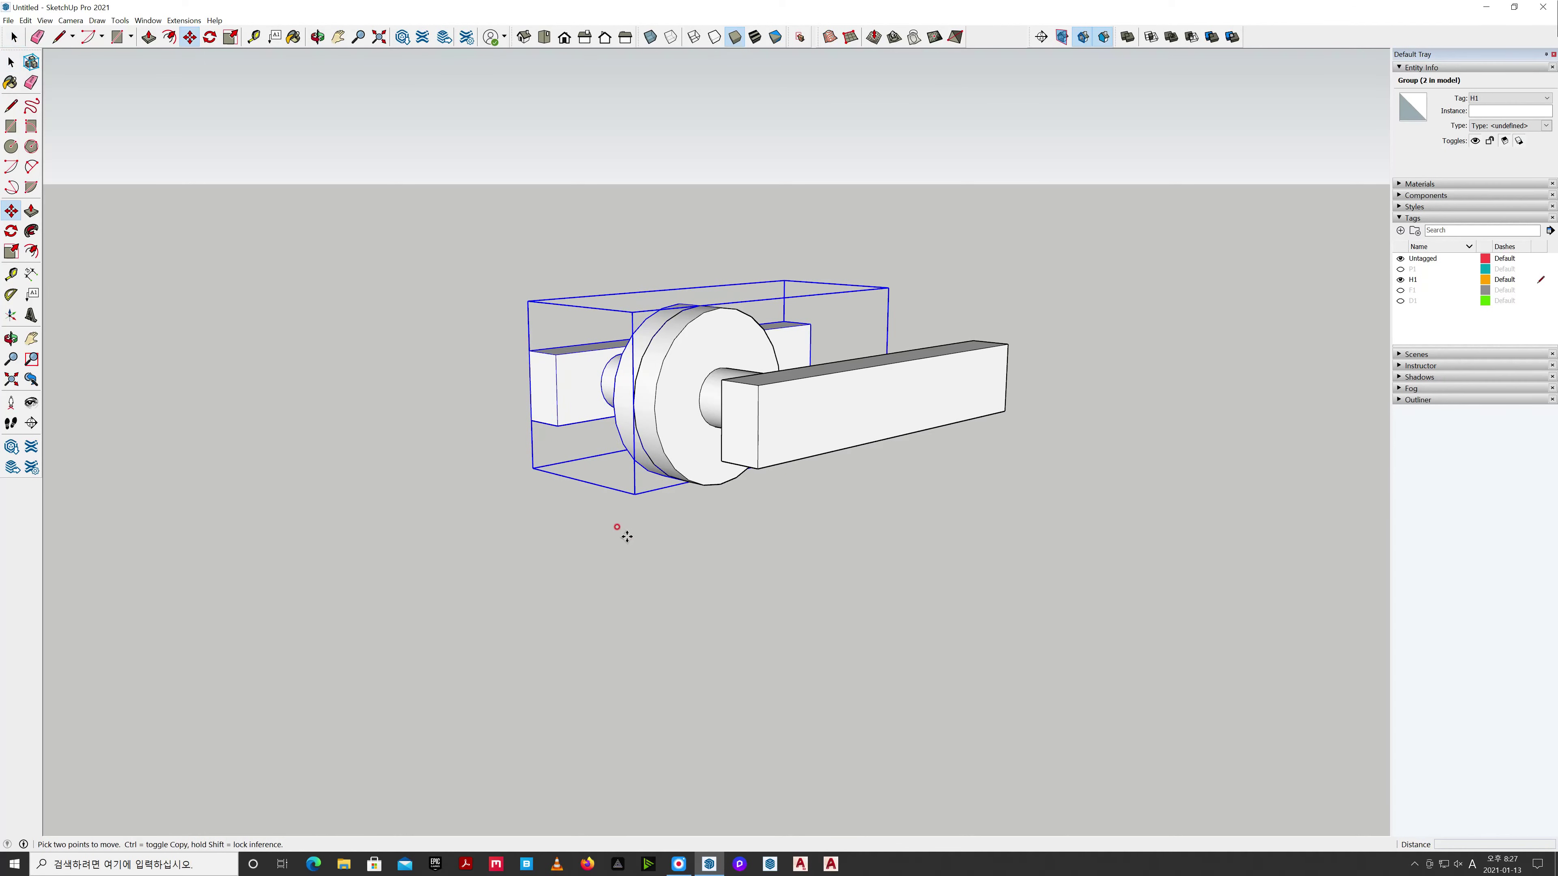
click(619, 532)
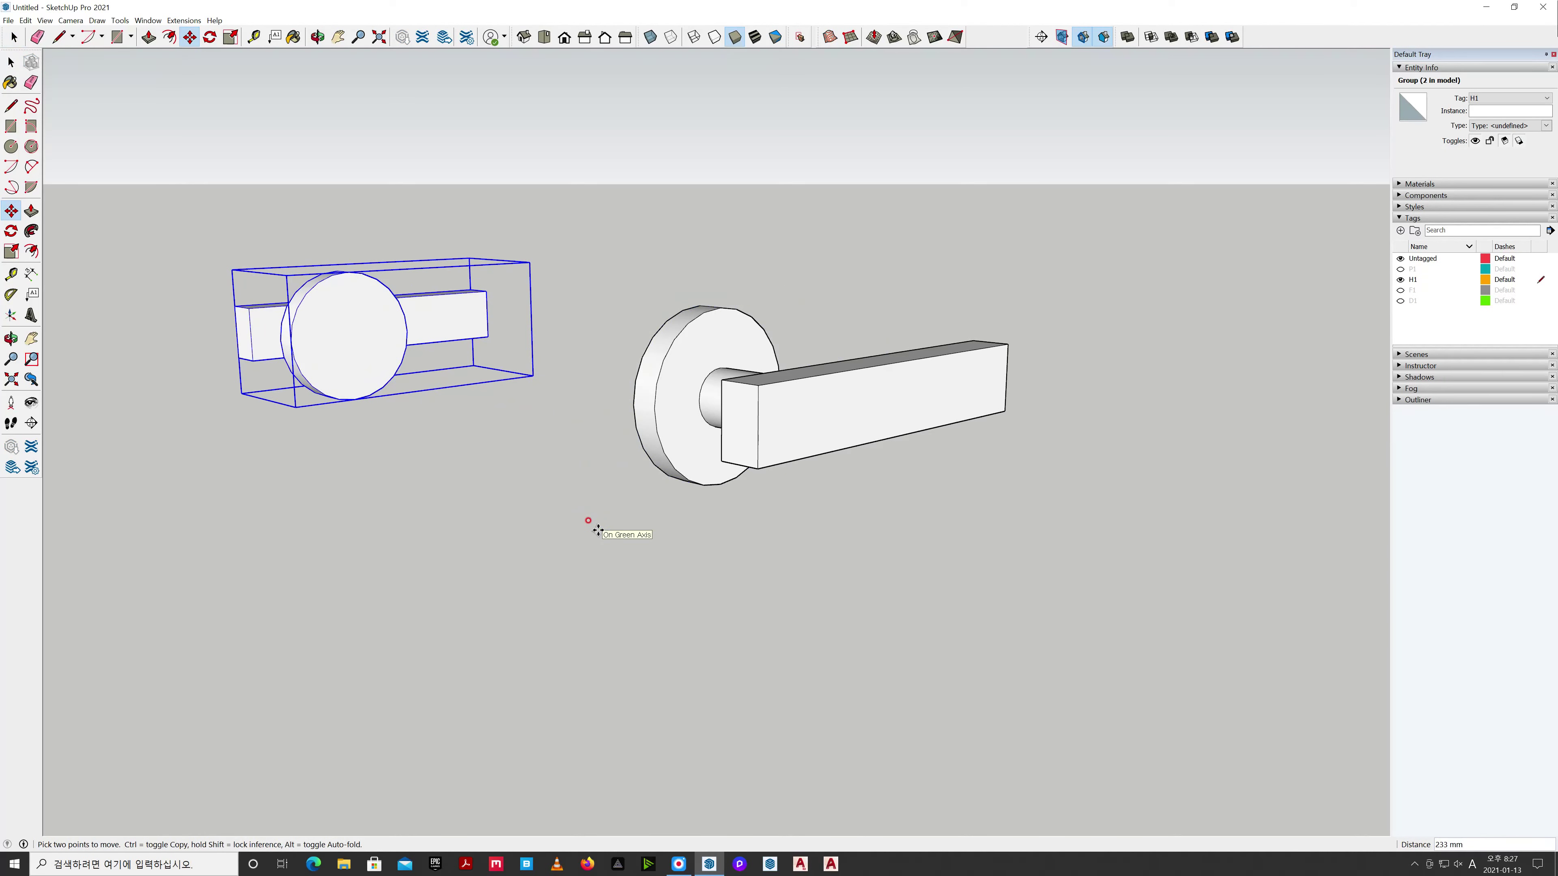
key(Return)
key(space)
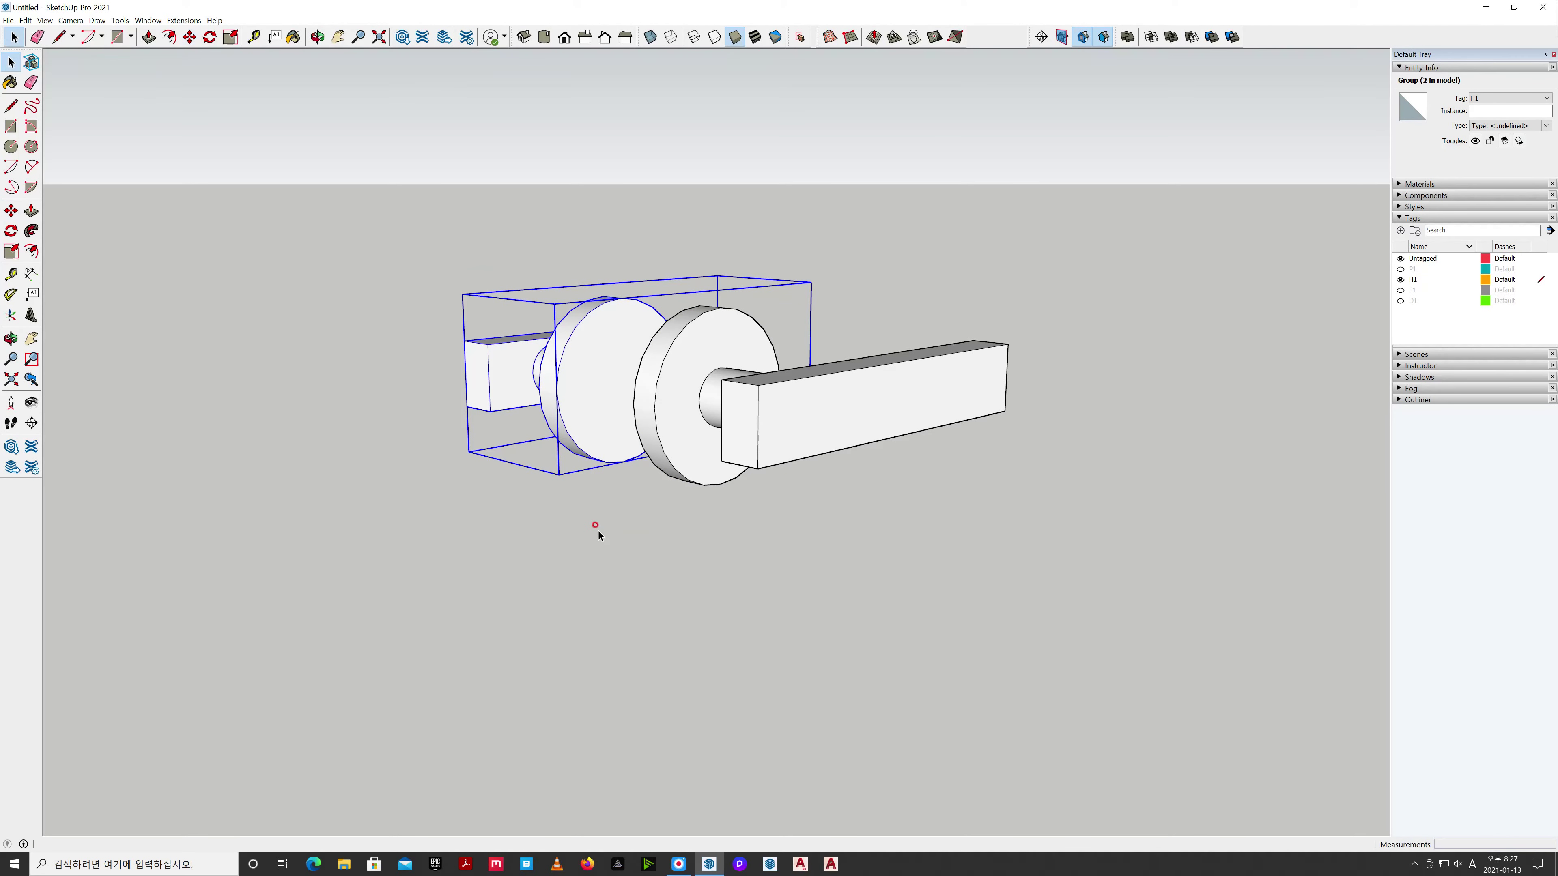
click(599, 530)
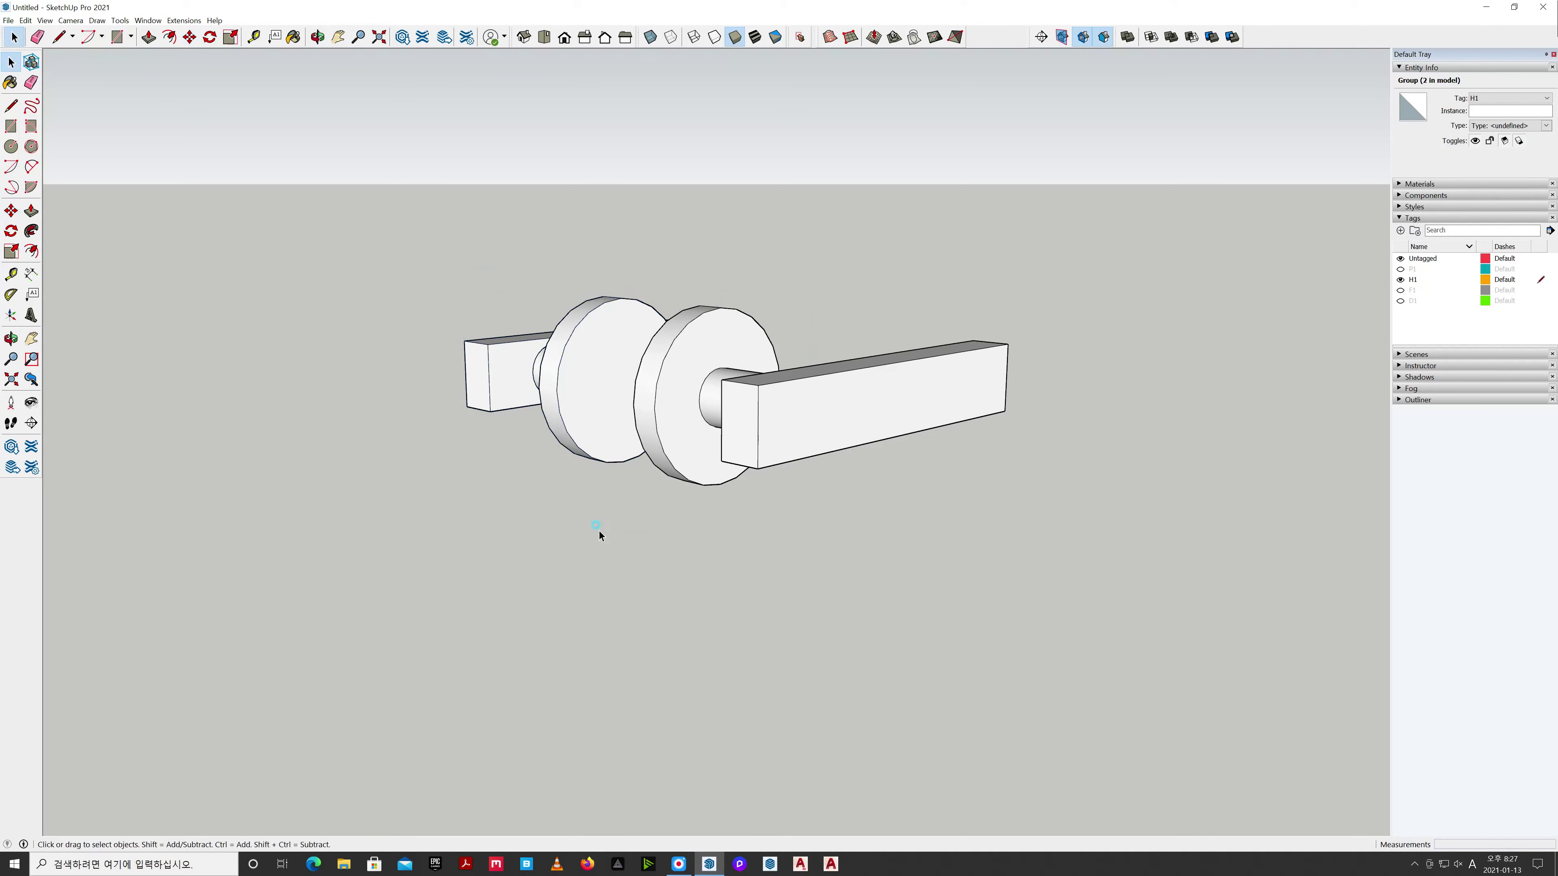
click(1402, 300)
scroll(810, 529, down, 6)
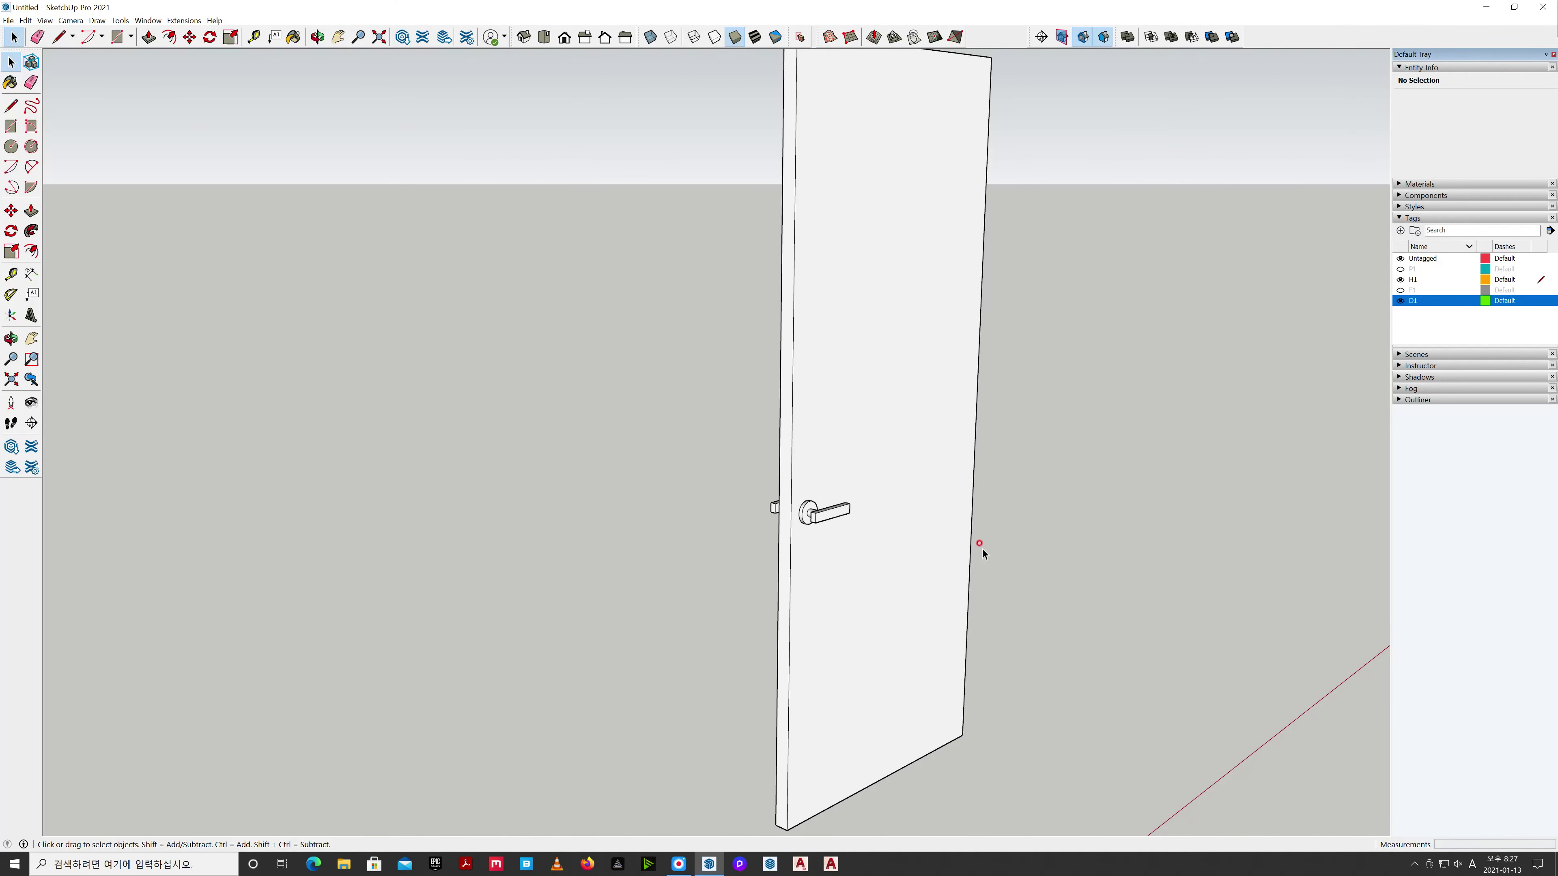
key(r)
click(681, 530)
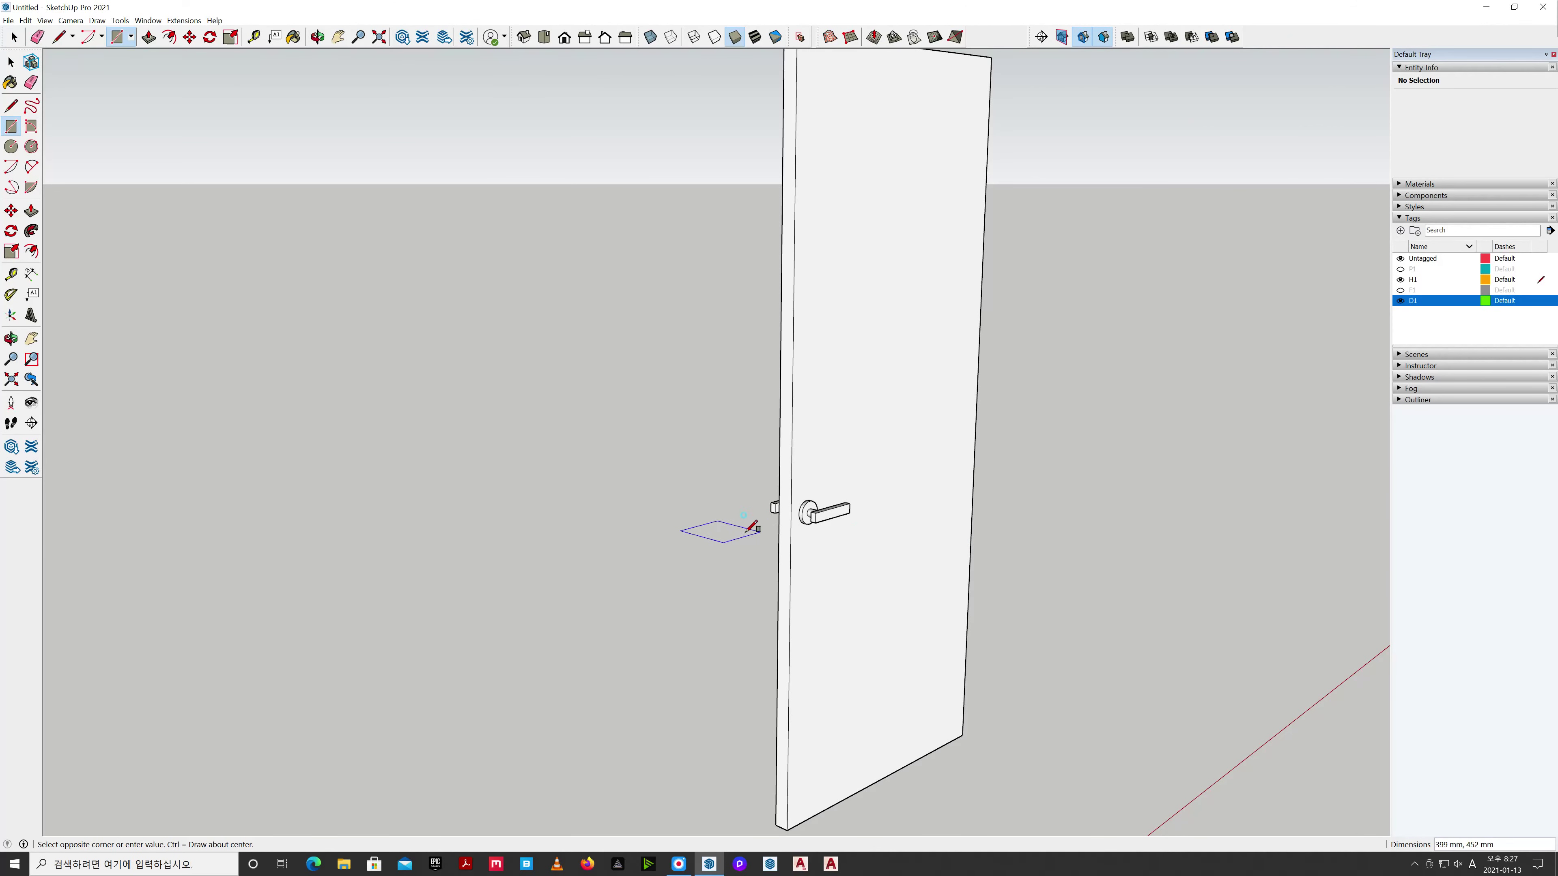
key(Escape)
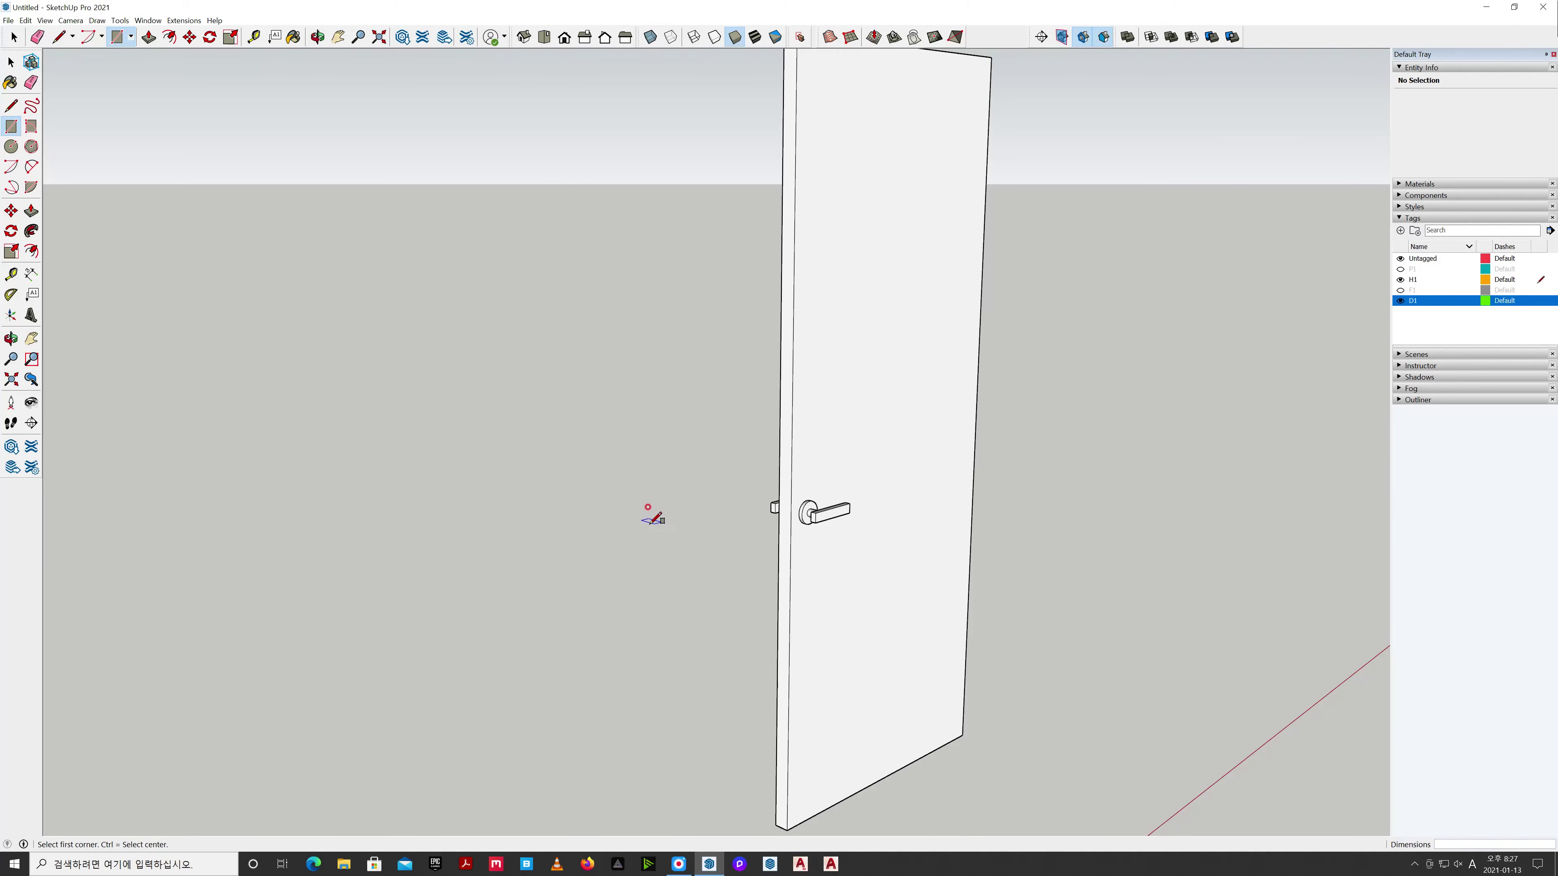
Make the P1 and F1 tags visible so the mouldings and the frame appear with the leaf.
key(space)
middle_drag(645, 529, 768, 506)
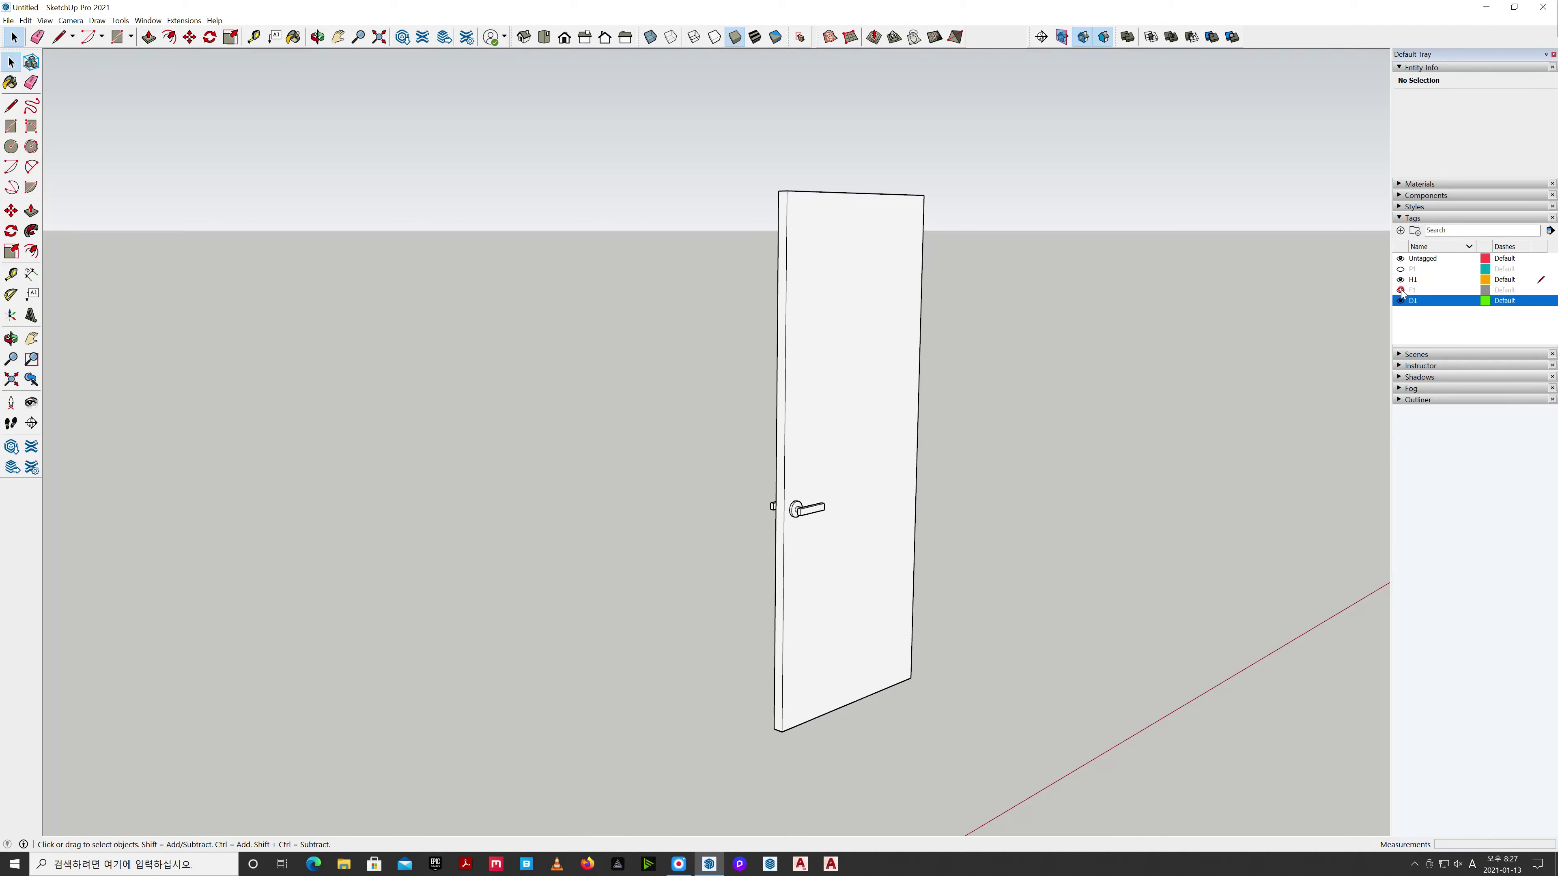
click(1400, 269)
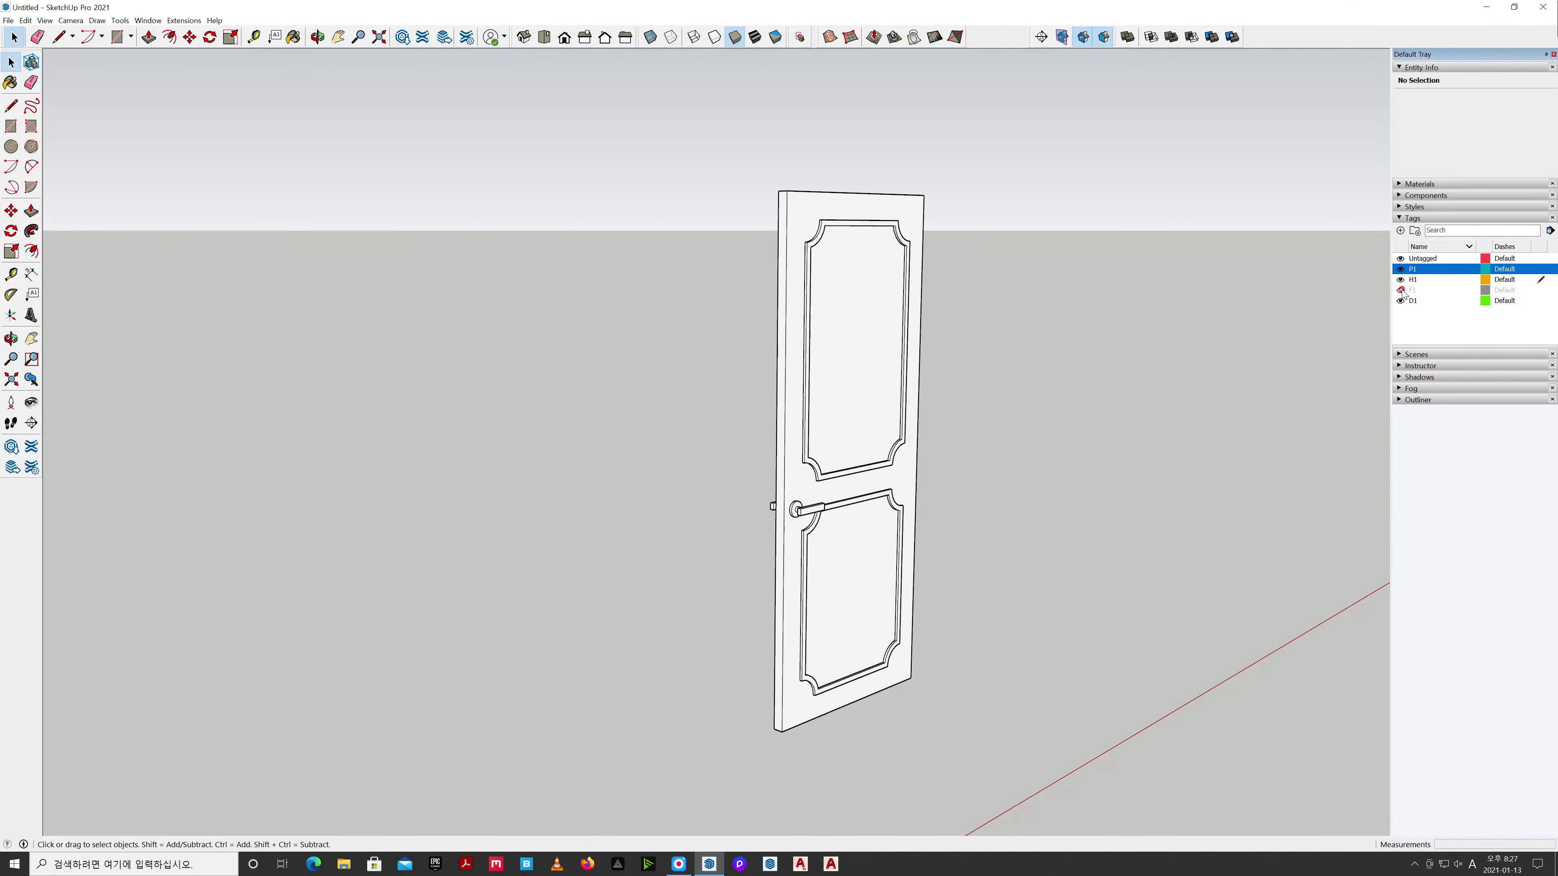
middle_drag(929, 439, 693, 467)
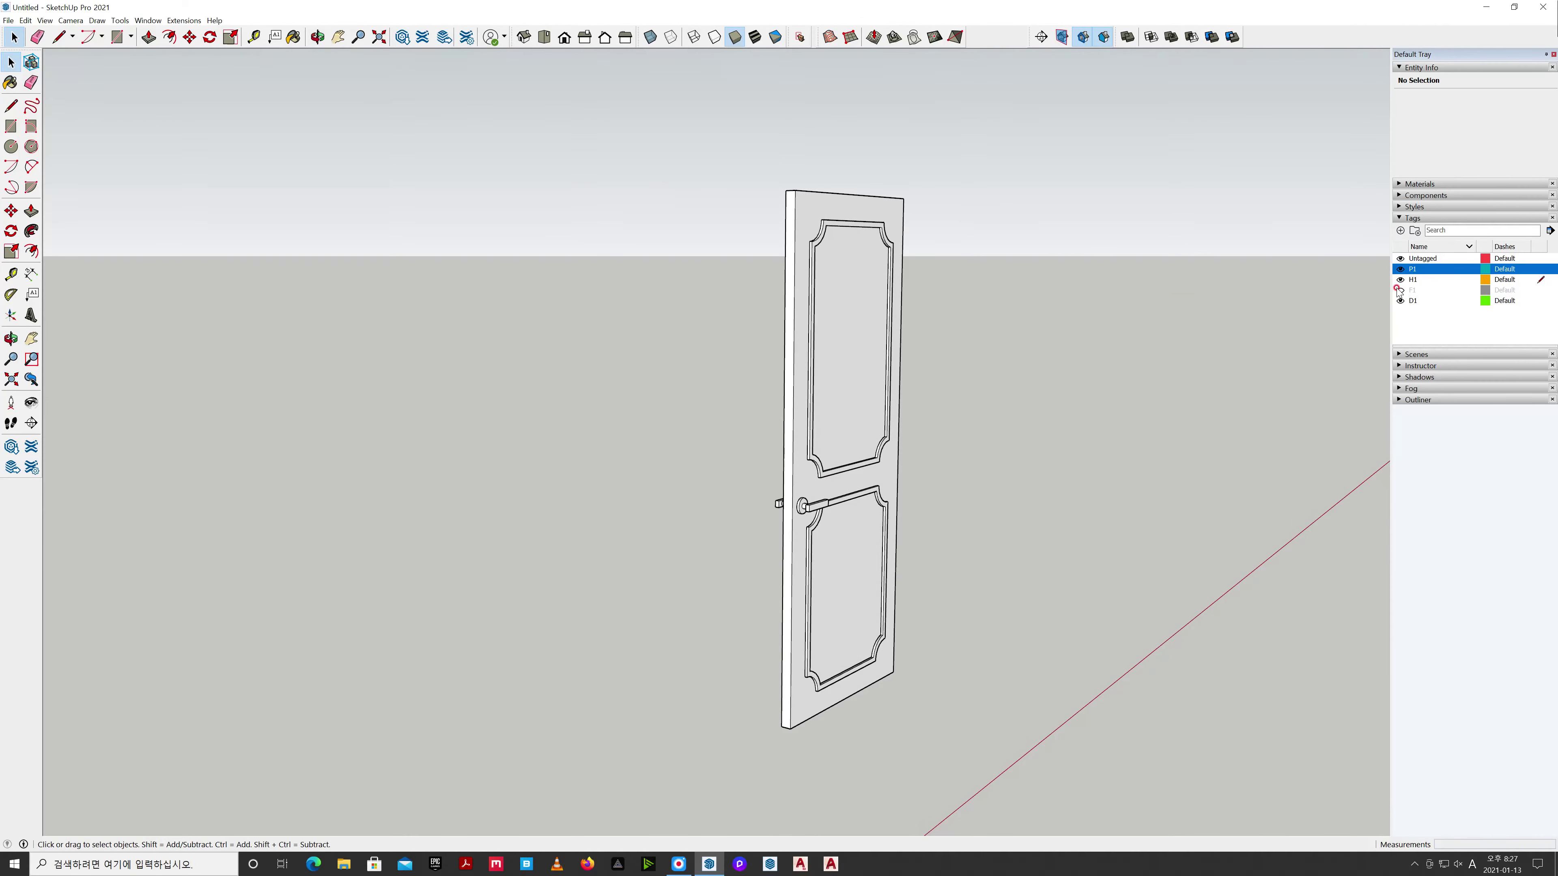
click(1400, 290)
middle_drag(1200, 390, 998, 590)
shift+middle_drag(825, 574, 835, 463)
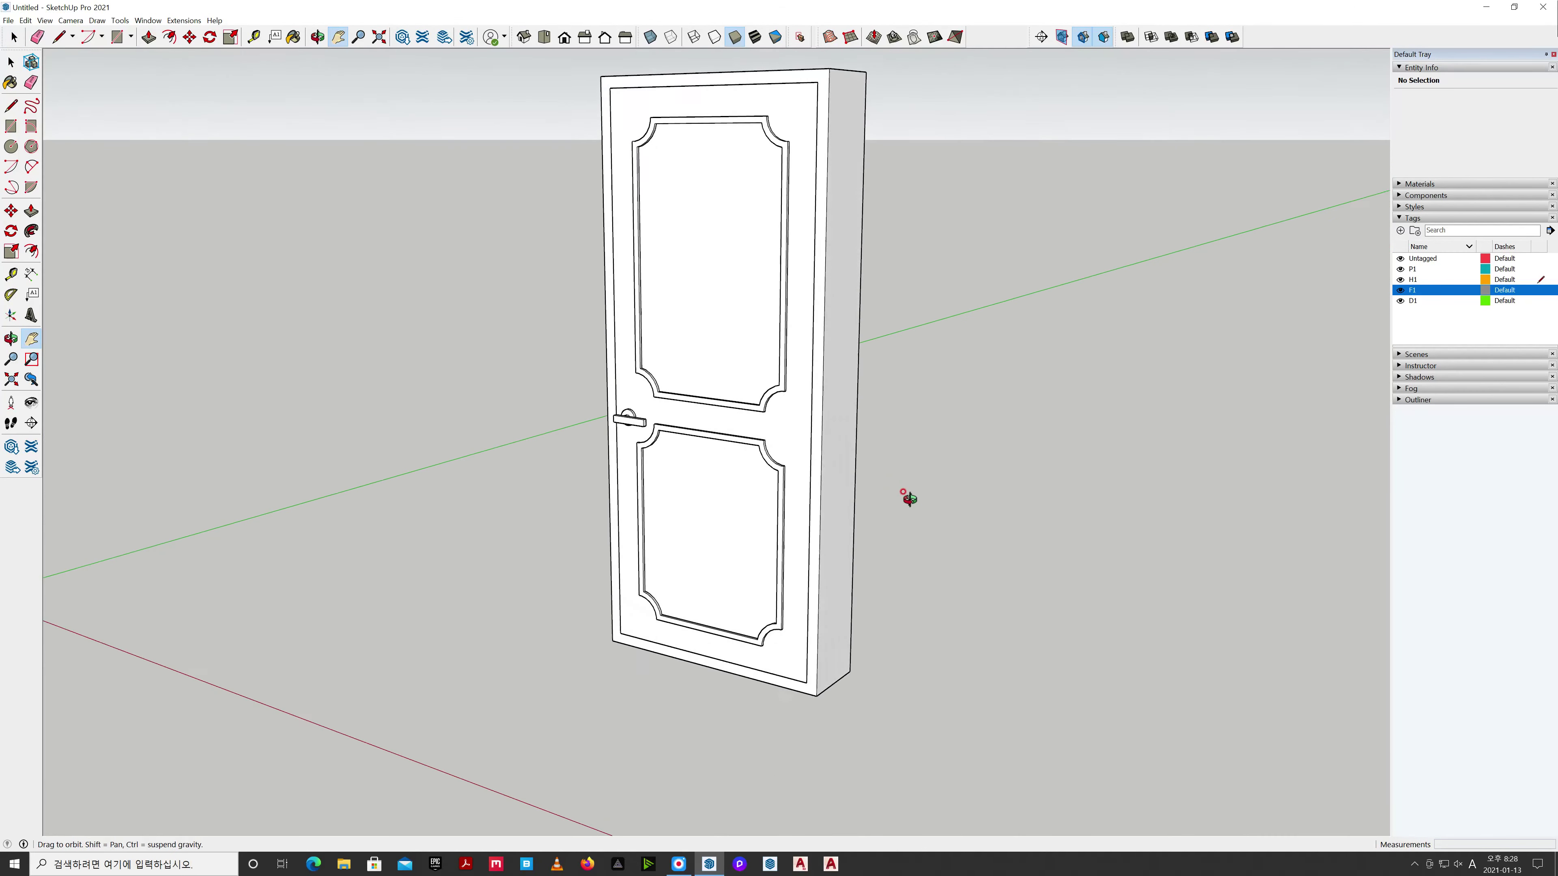
Switch the display to wireframe and unlock the F1 door frame group.
scroll(842, 692, up, 4)
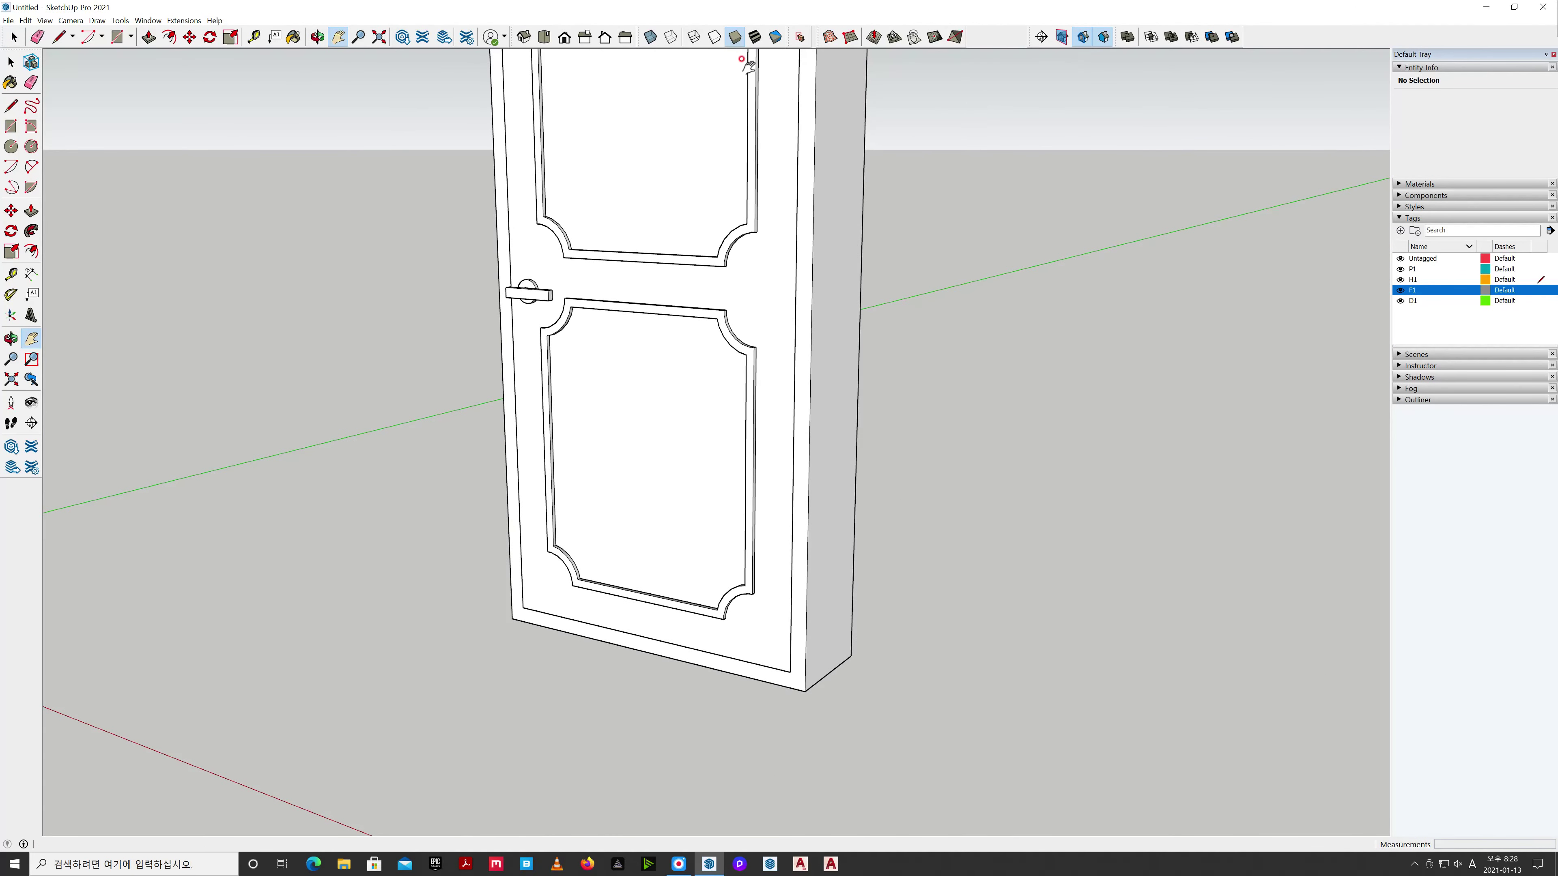
click(692, 38)
scroll(880, 800, up, 3)
key(space)
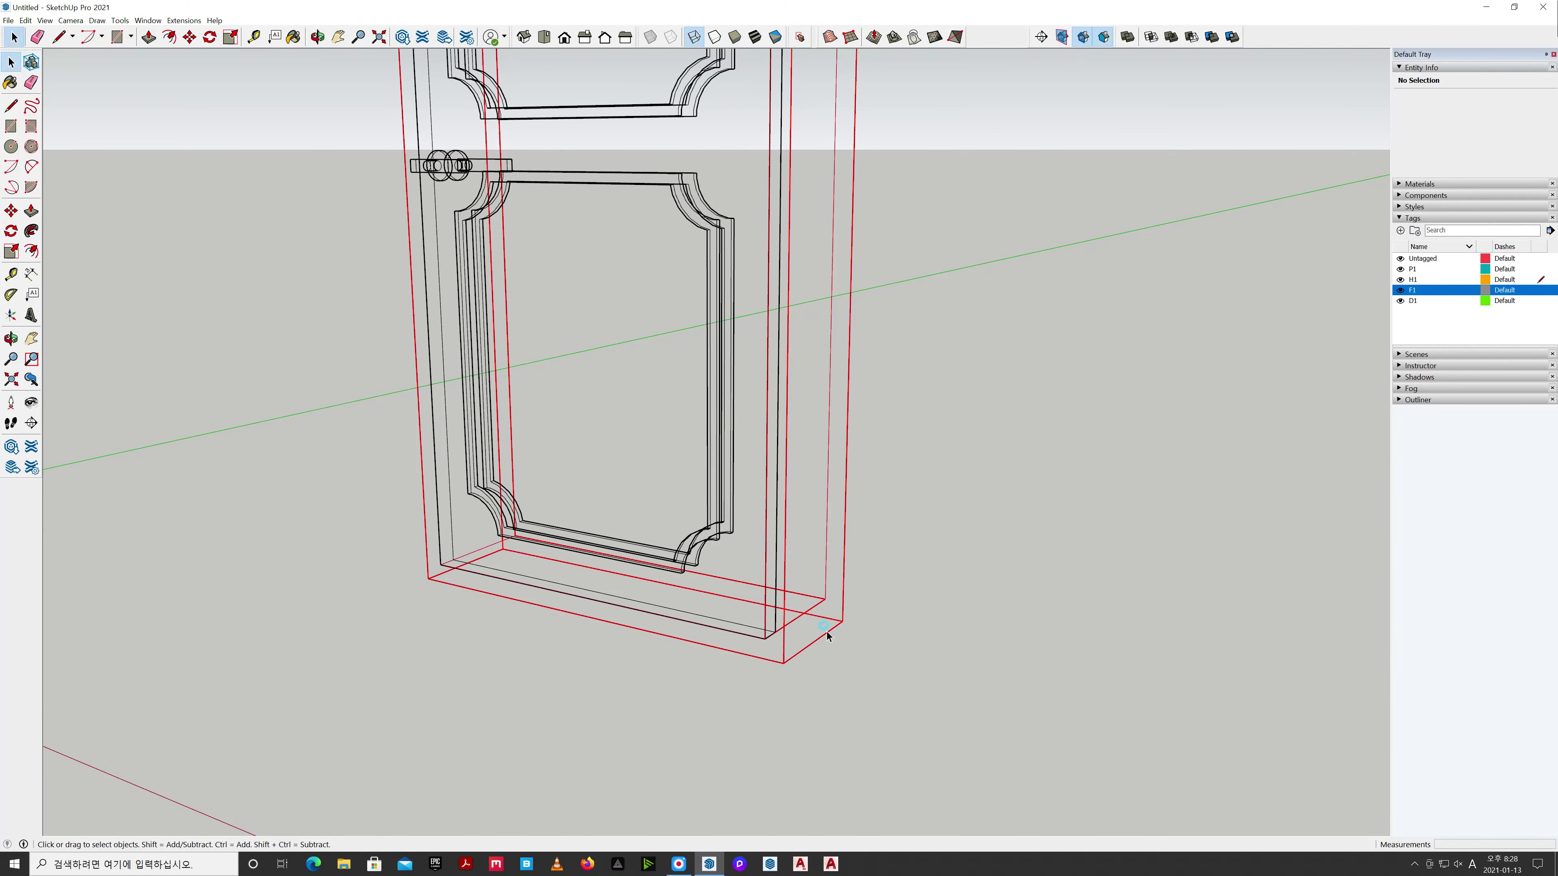
click(826, 633)
right_click(840, 618)
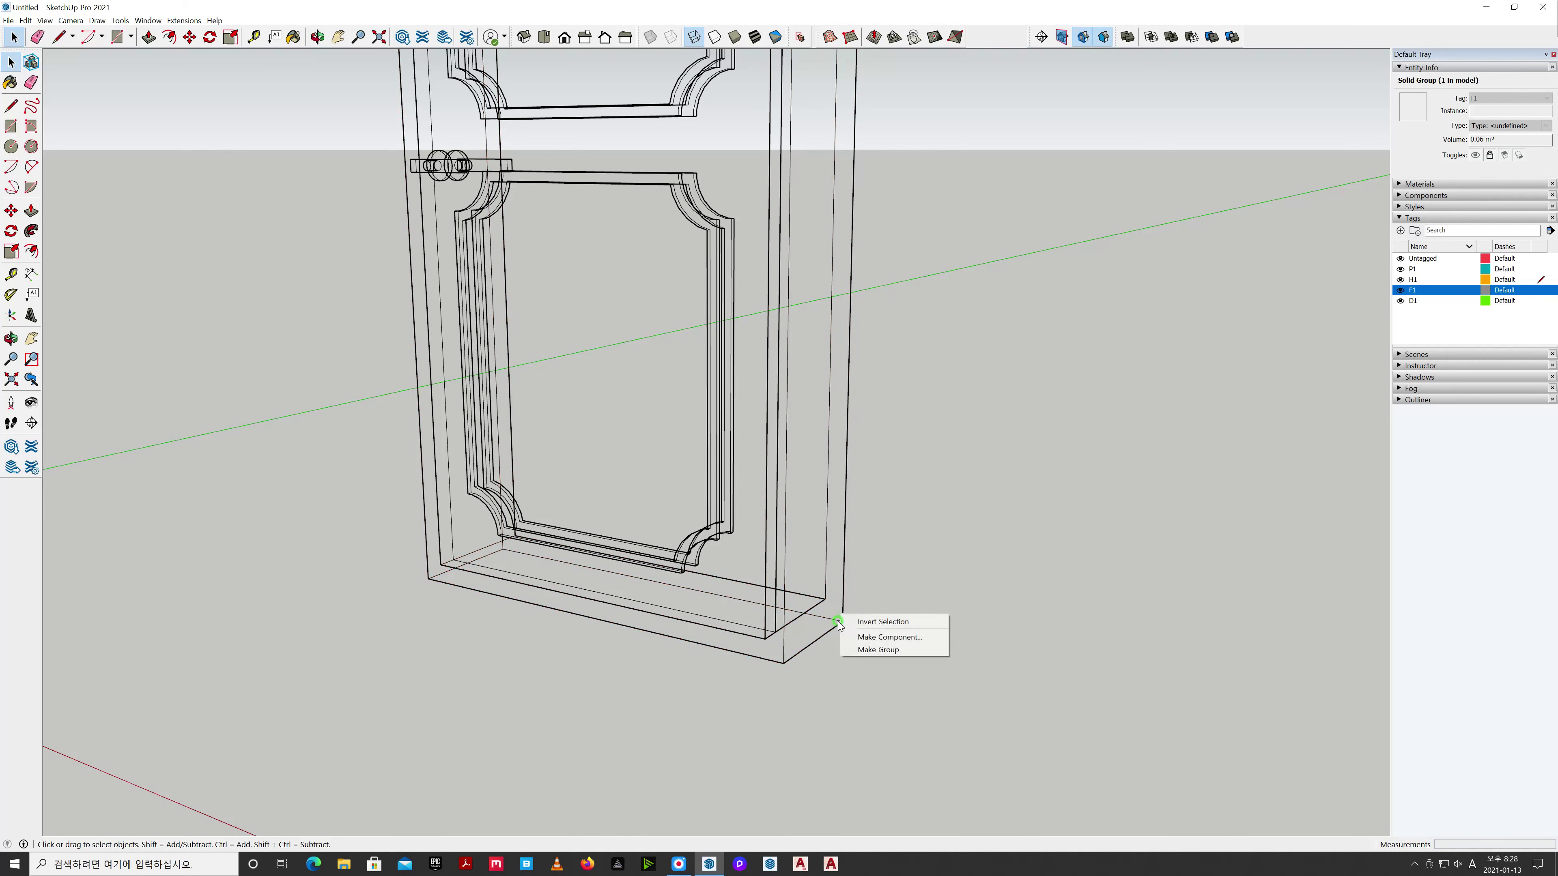
click(877, 638)
click(846, 469)
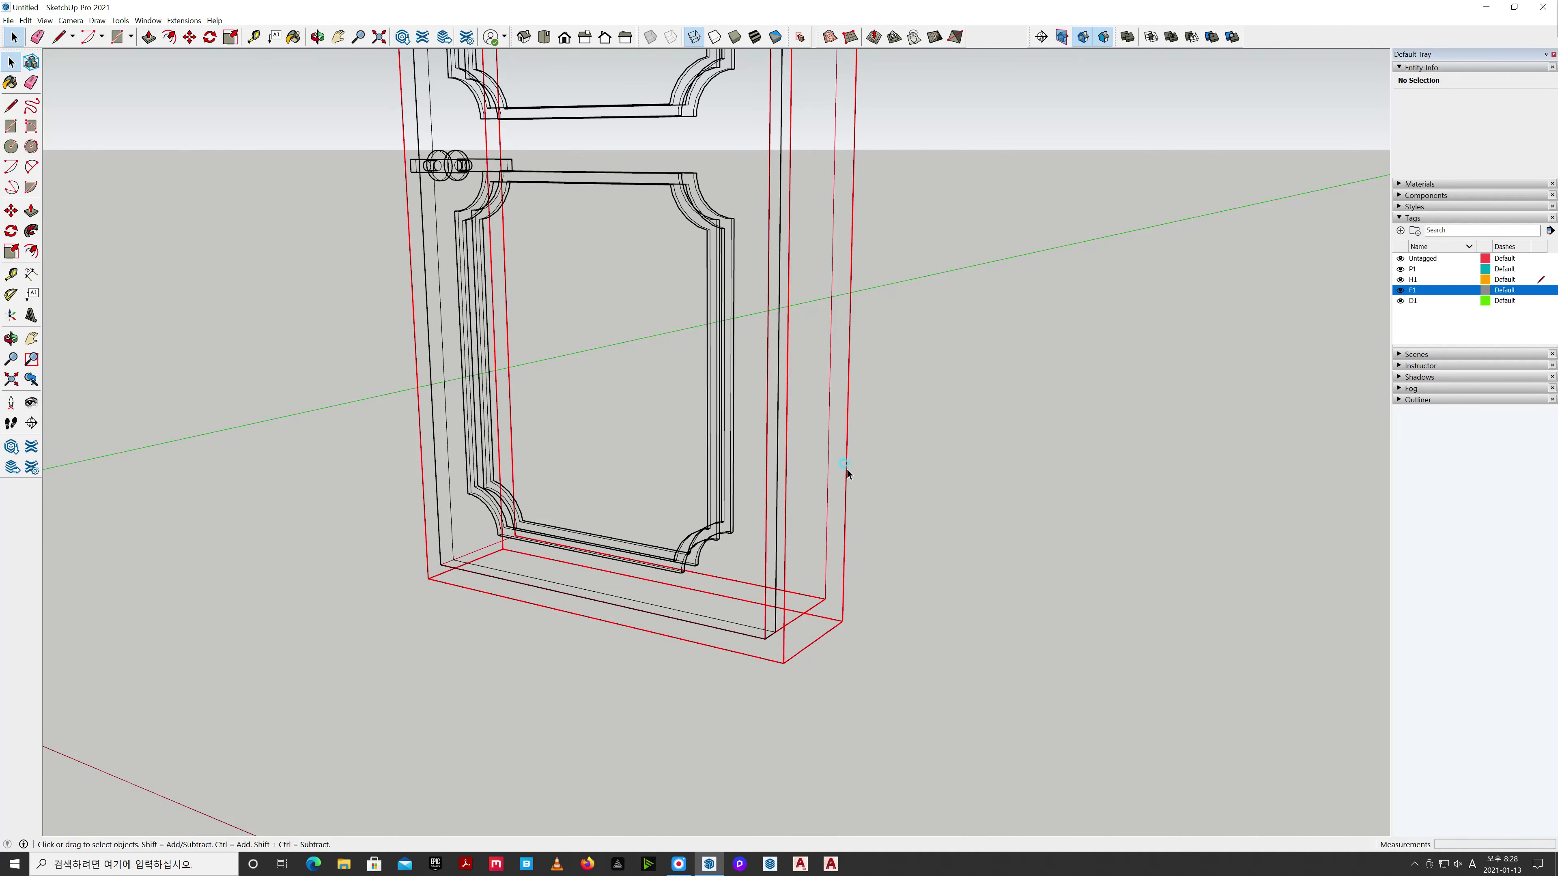
right_click(847, 469)
click(856, 515)
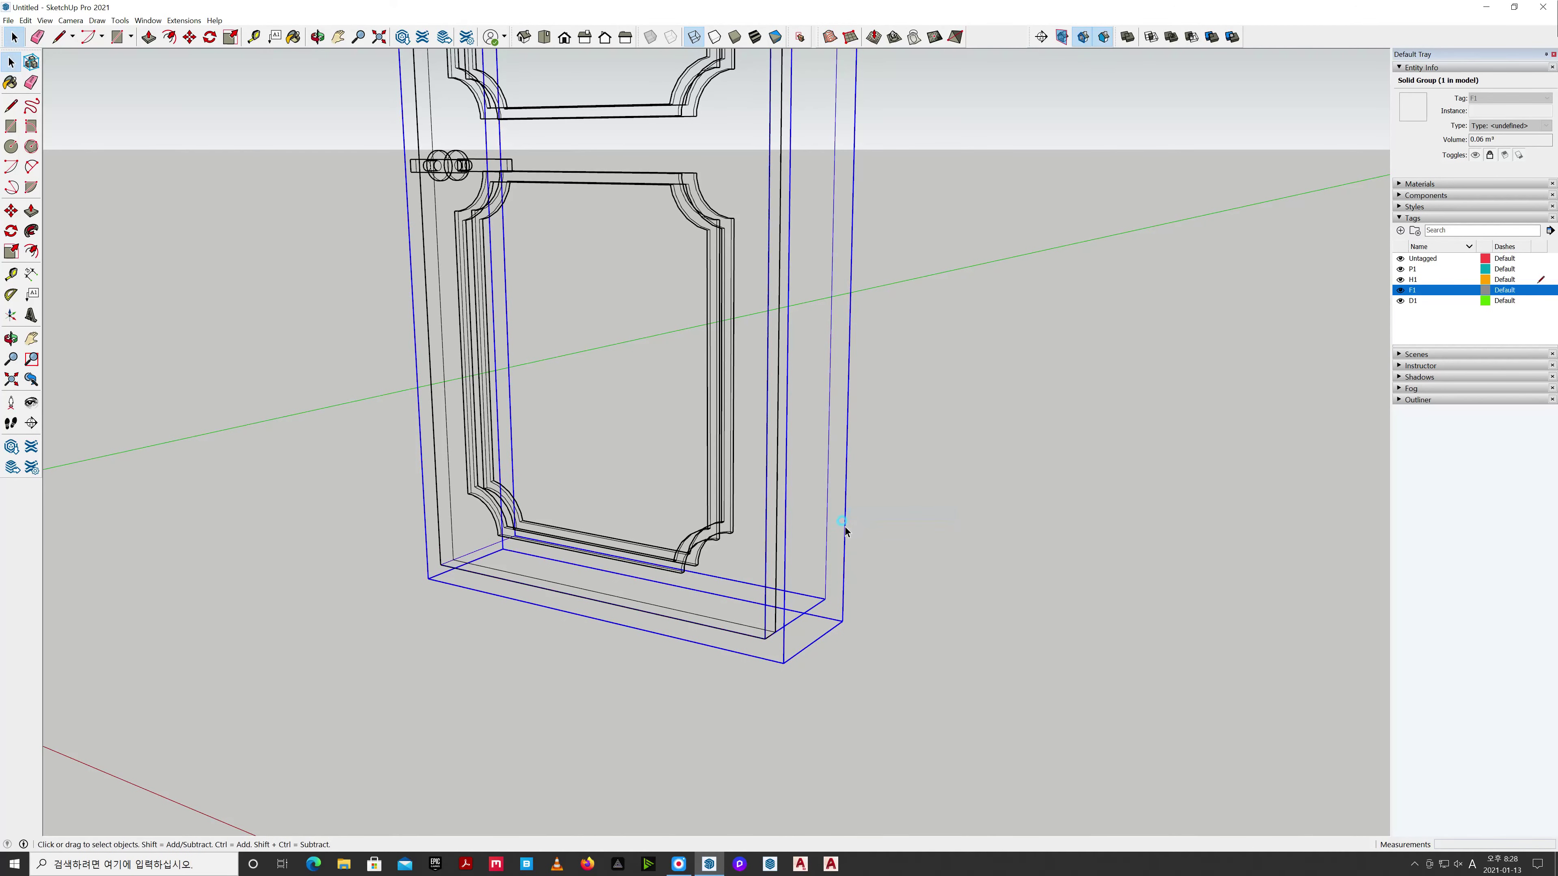
Move the frame along the green axis until its back edge is flush with the leaf's back face, and restore the shaded display.
scroll(800, 663, up, 2)
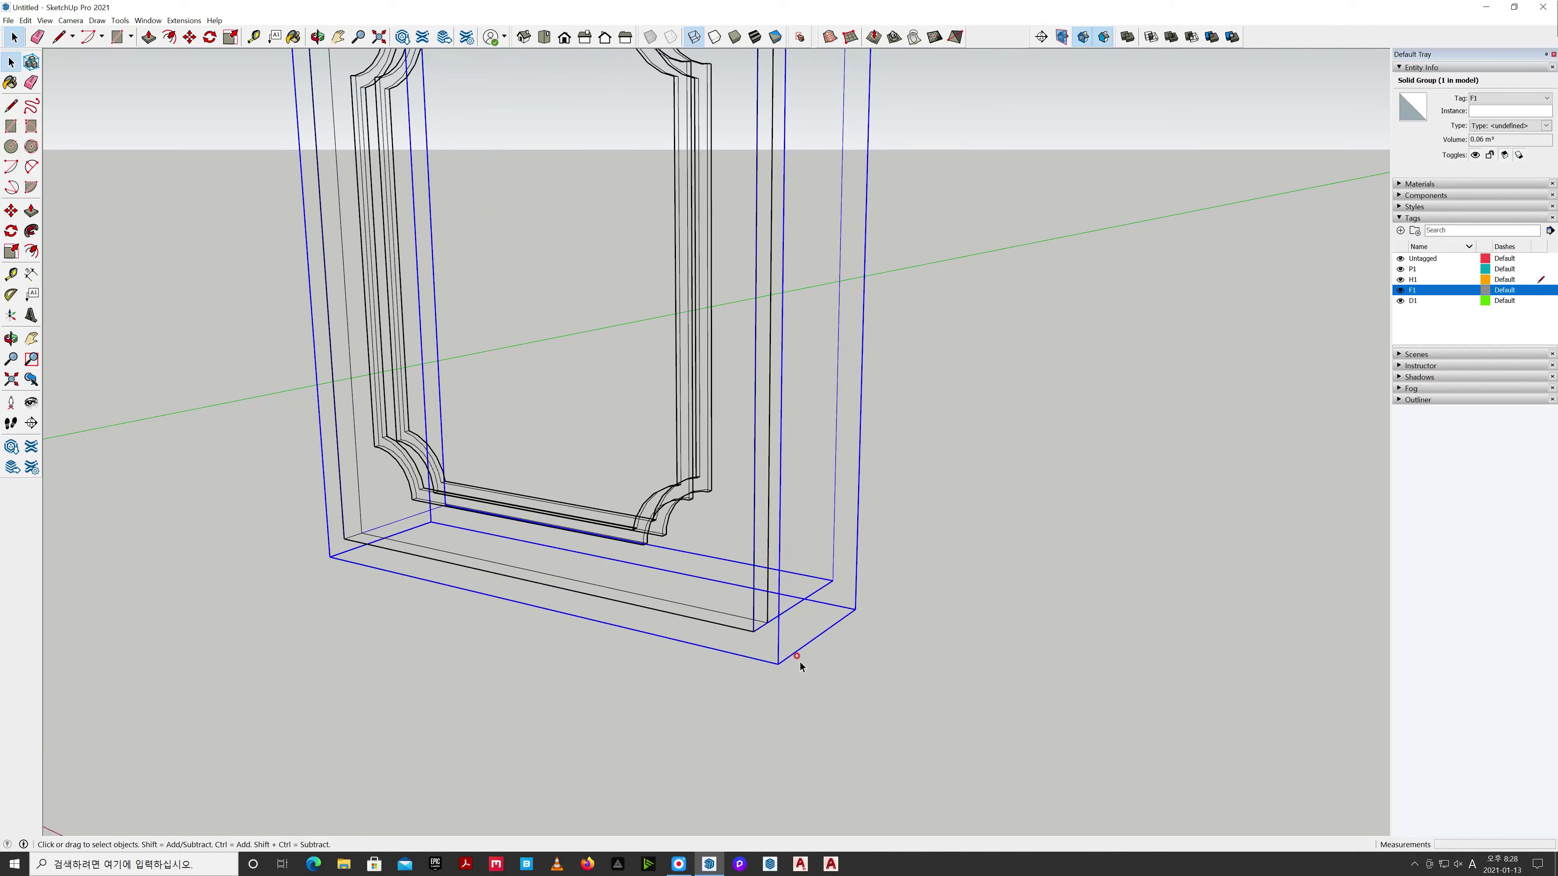
key(m)
click(823, 588)
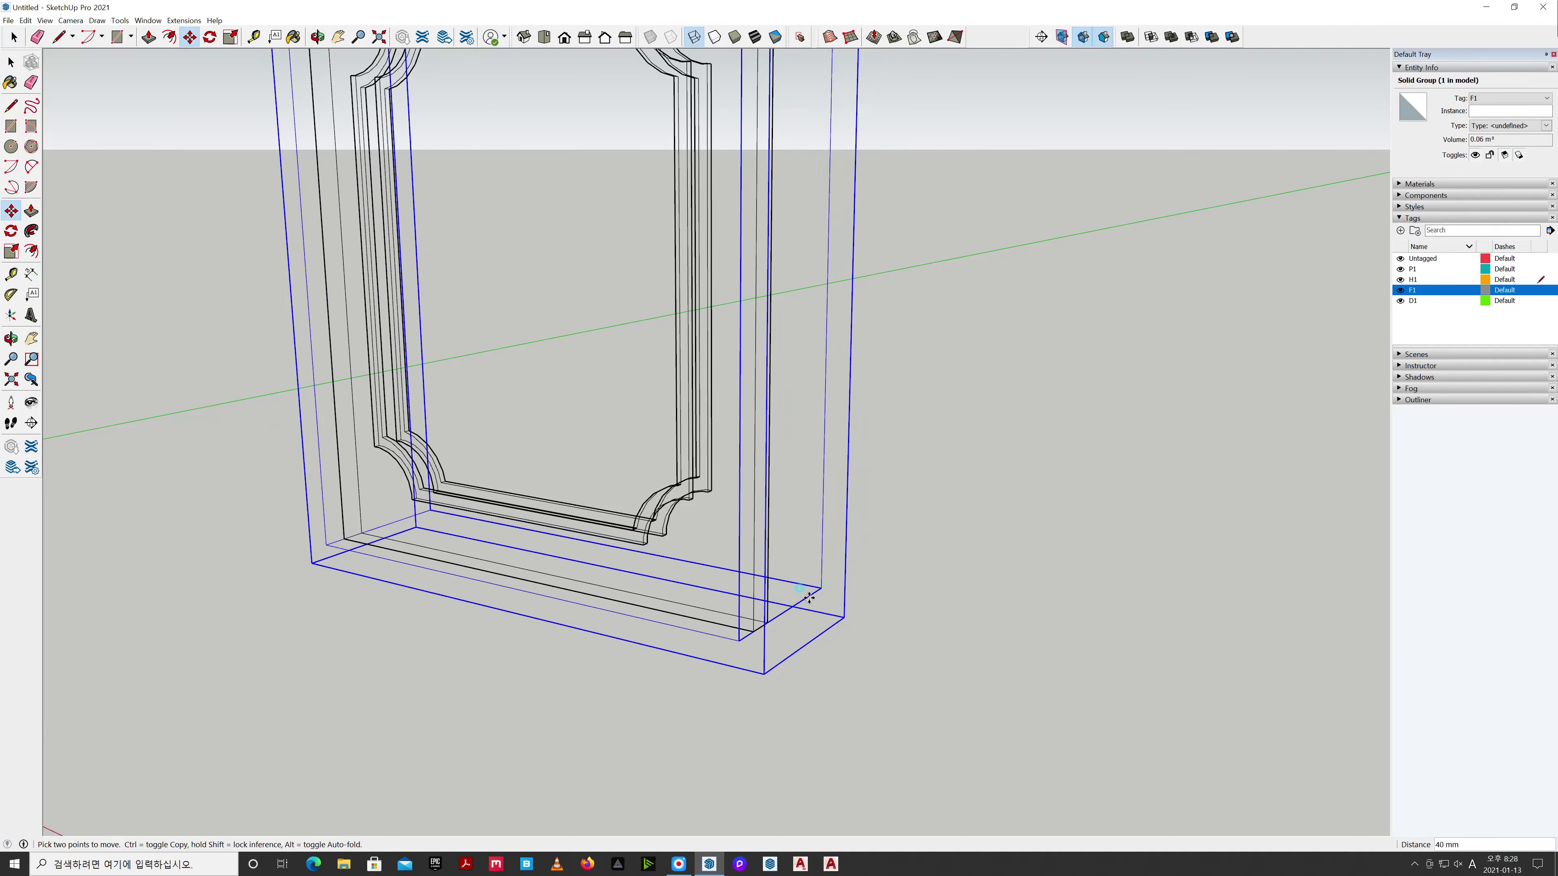
click(765, 622)
key(space)
click(877, 641)
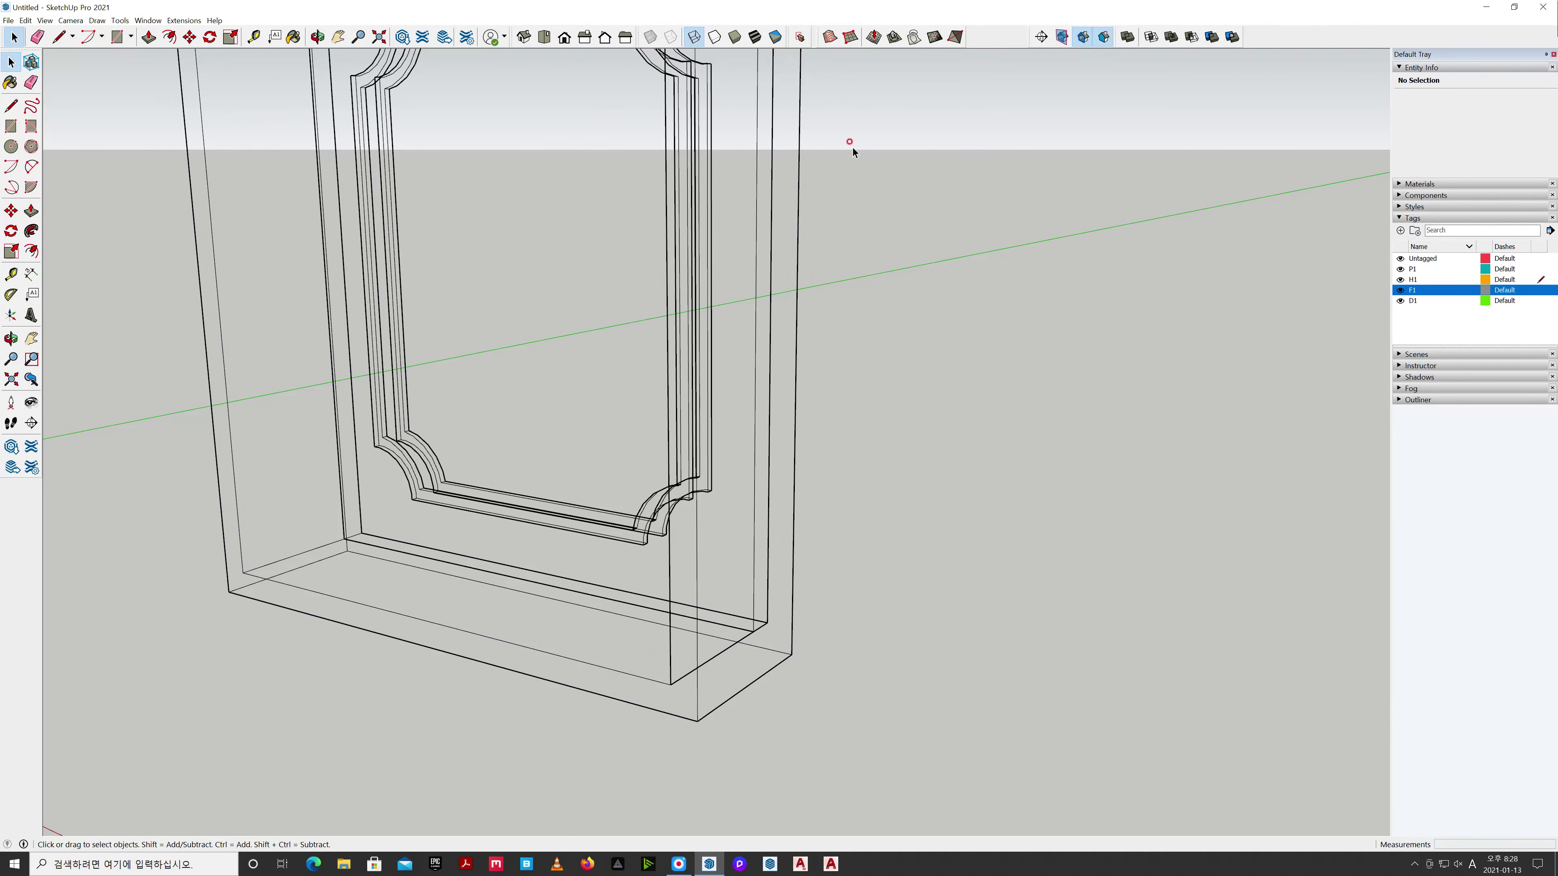
click(736, 38)
scroll(836, 442, down, 3)
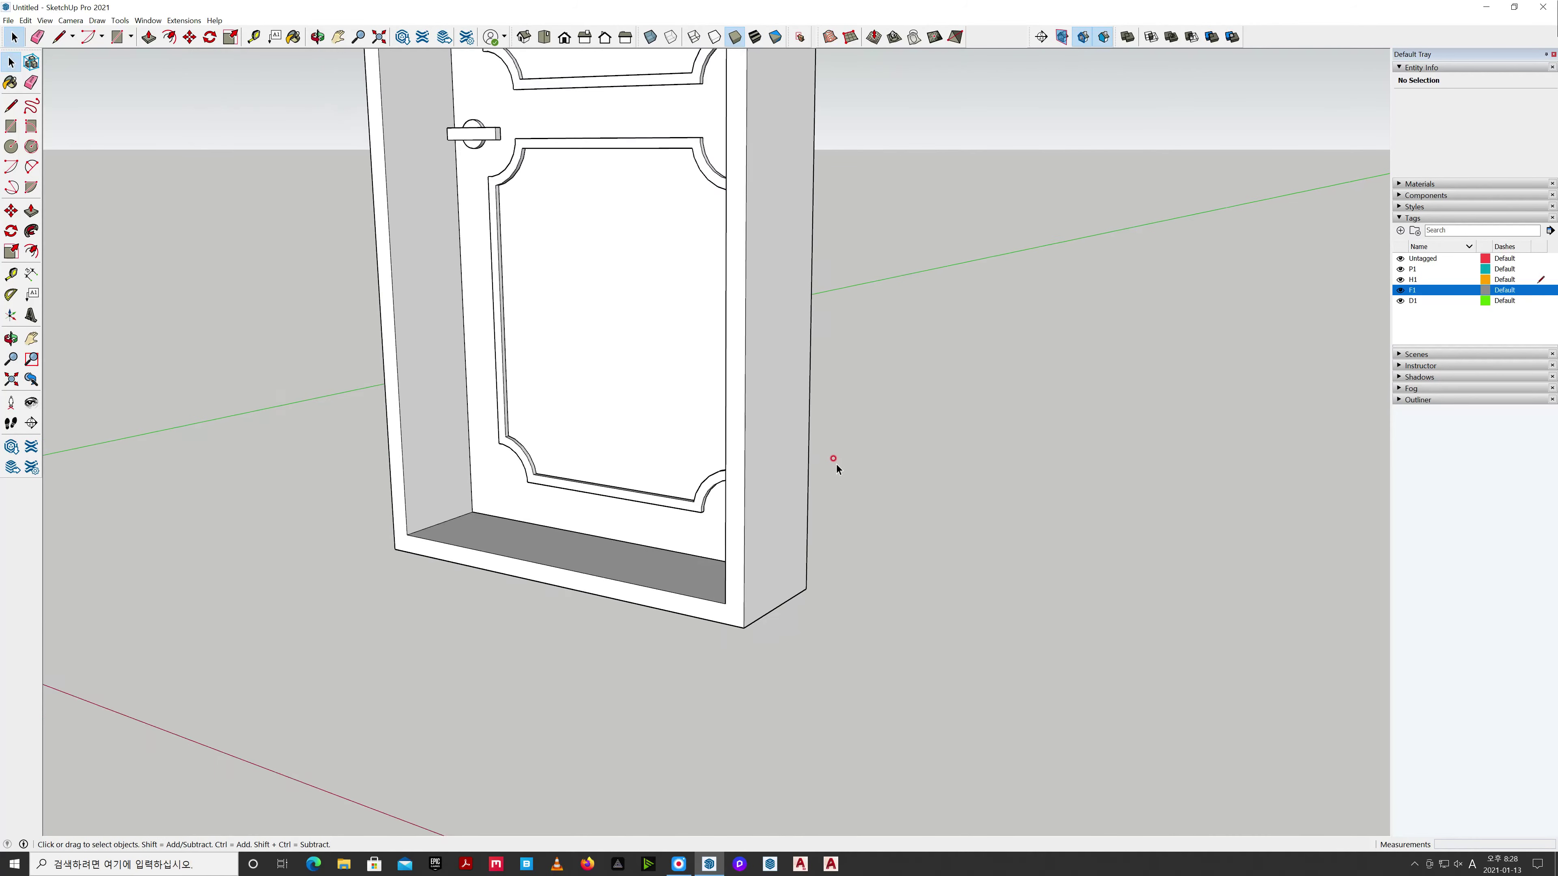
Paint the door frame with Color D03 from the Colors material collection.
scroll(836, 472, down, 2)
key(h)
drag(849, 389, 943, 546)
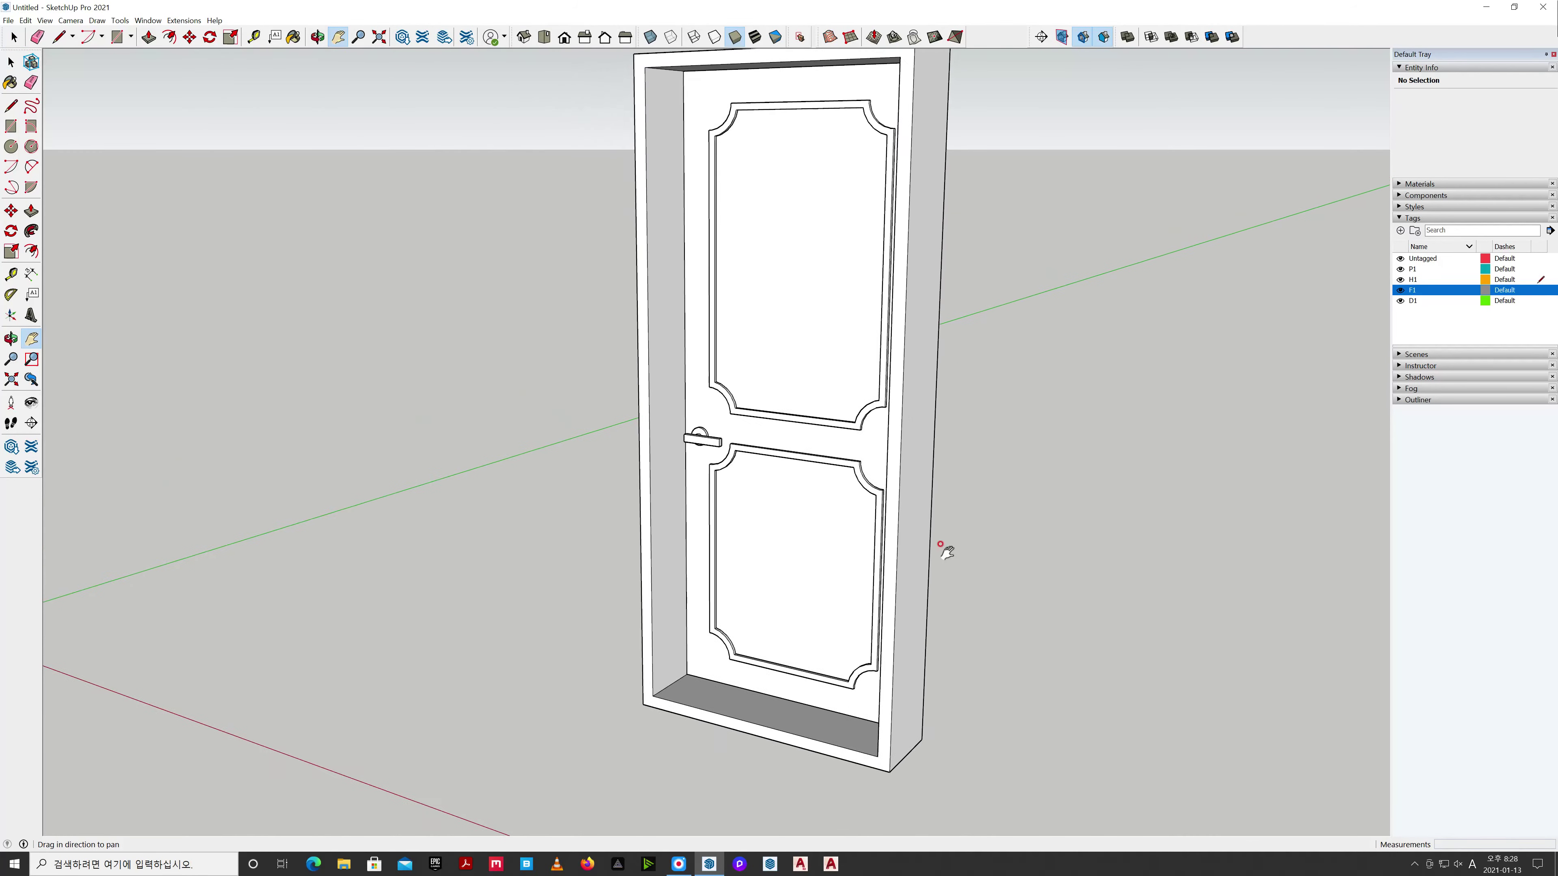
scroll(932, 537, down, 2)
middle_drag(1064, 498, 956, 522)
mouse_move(894, 519)
mouse_down()
mouse_move(911, 539)
mouse_move(888, 514)
mouse_up()
middle_drag(888, 514, 957, 495)
key(space)
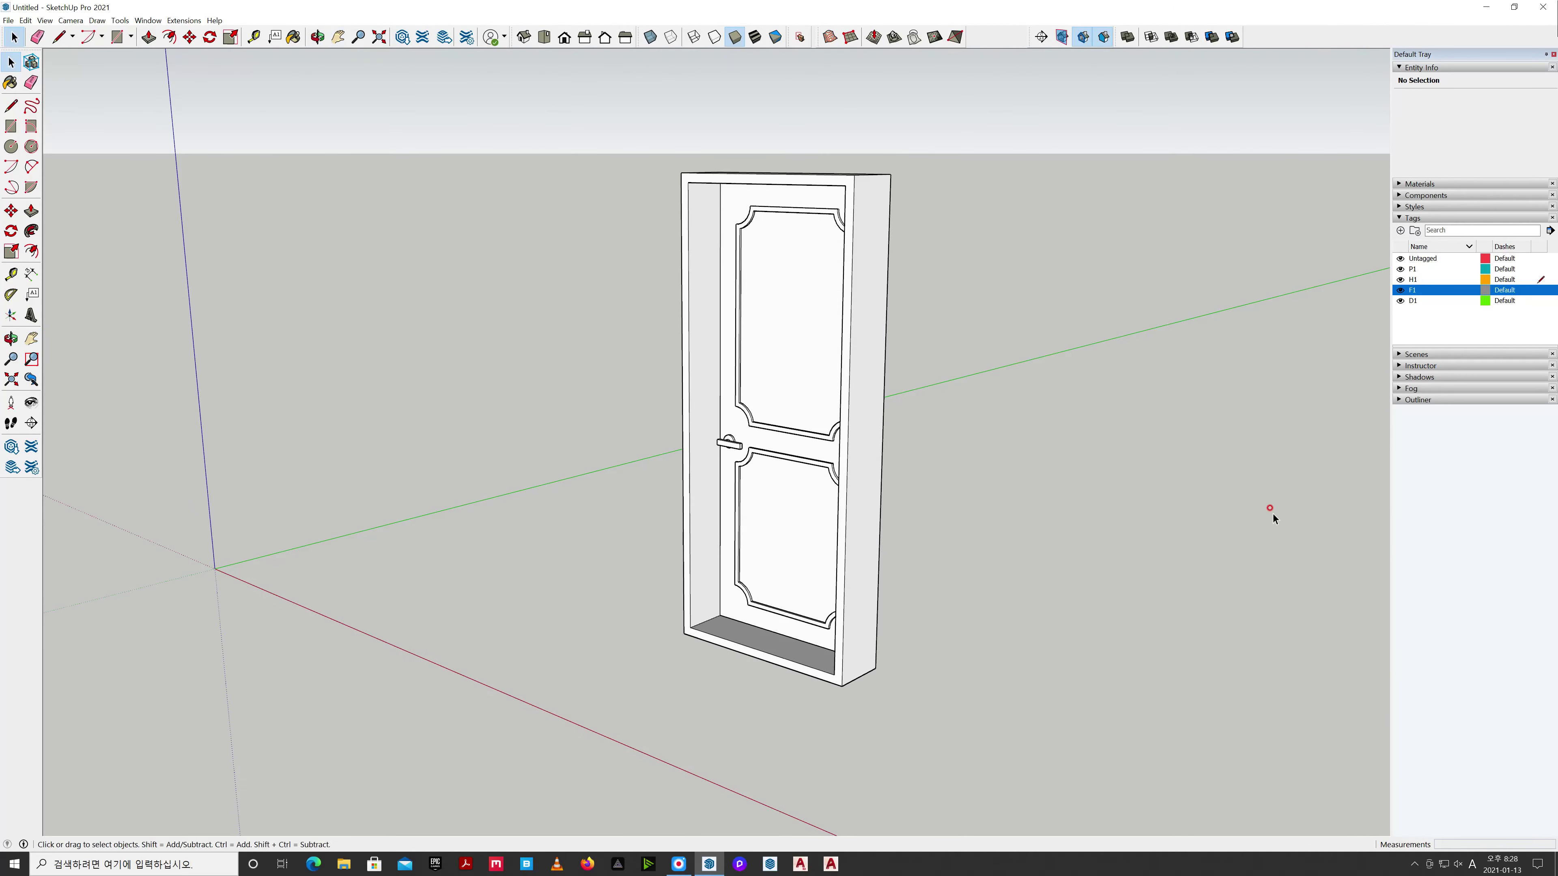
click(1398, 184)
scroll(1353, 350, down, 2)
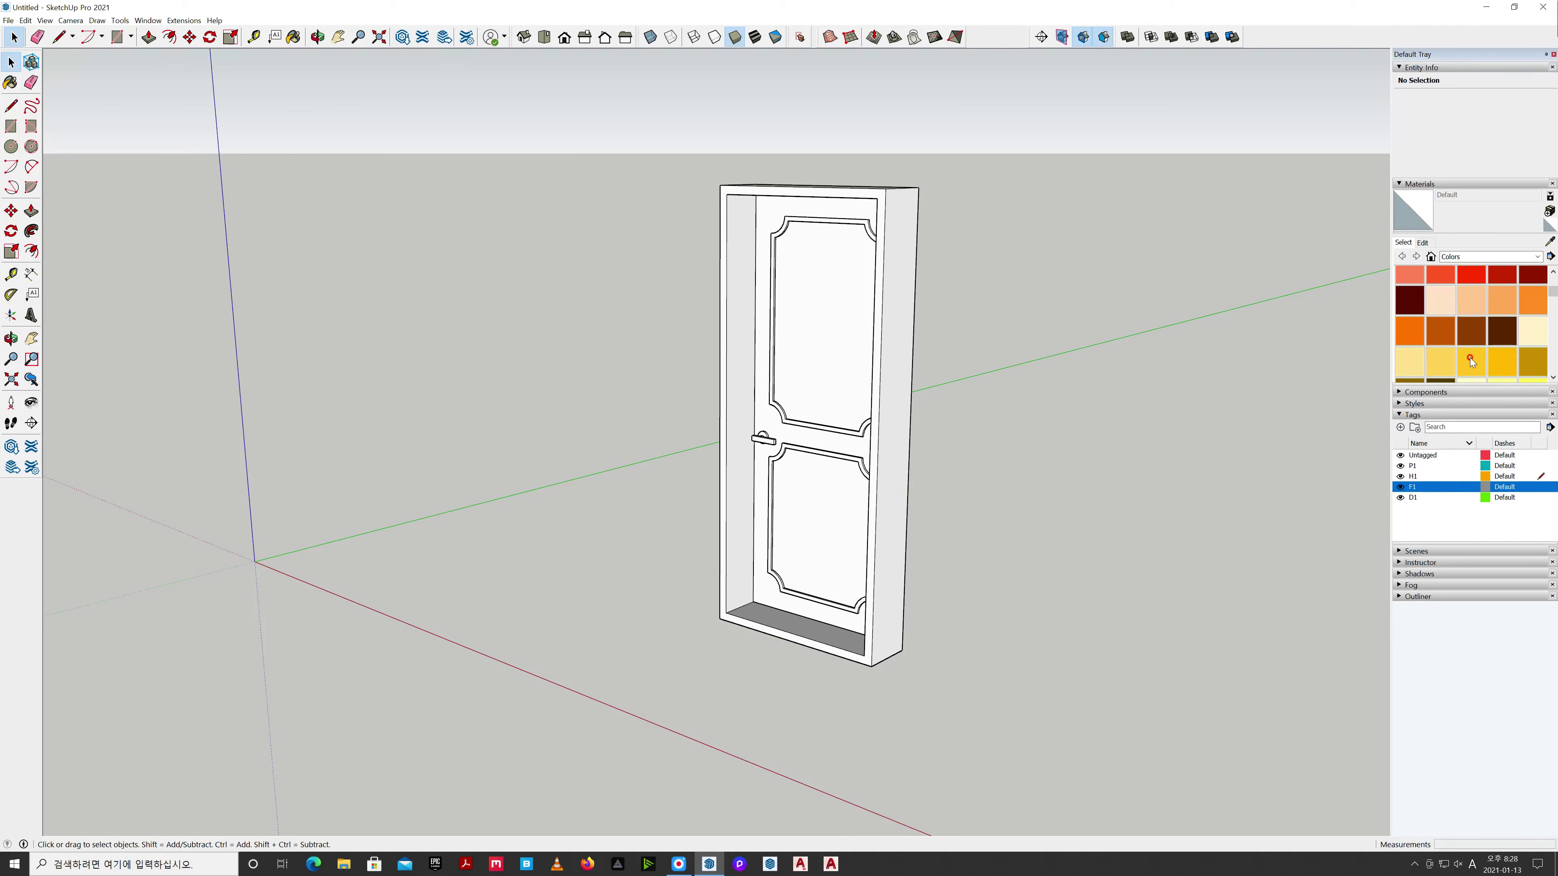
click(1439, 367)
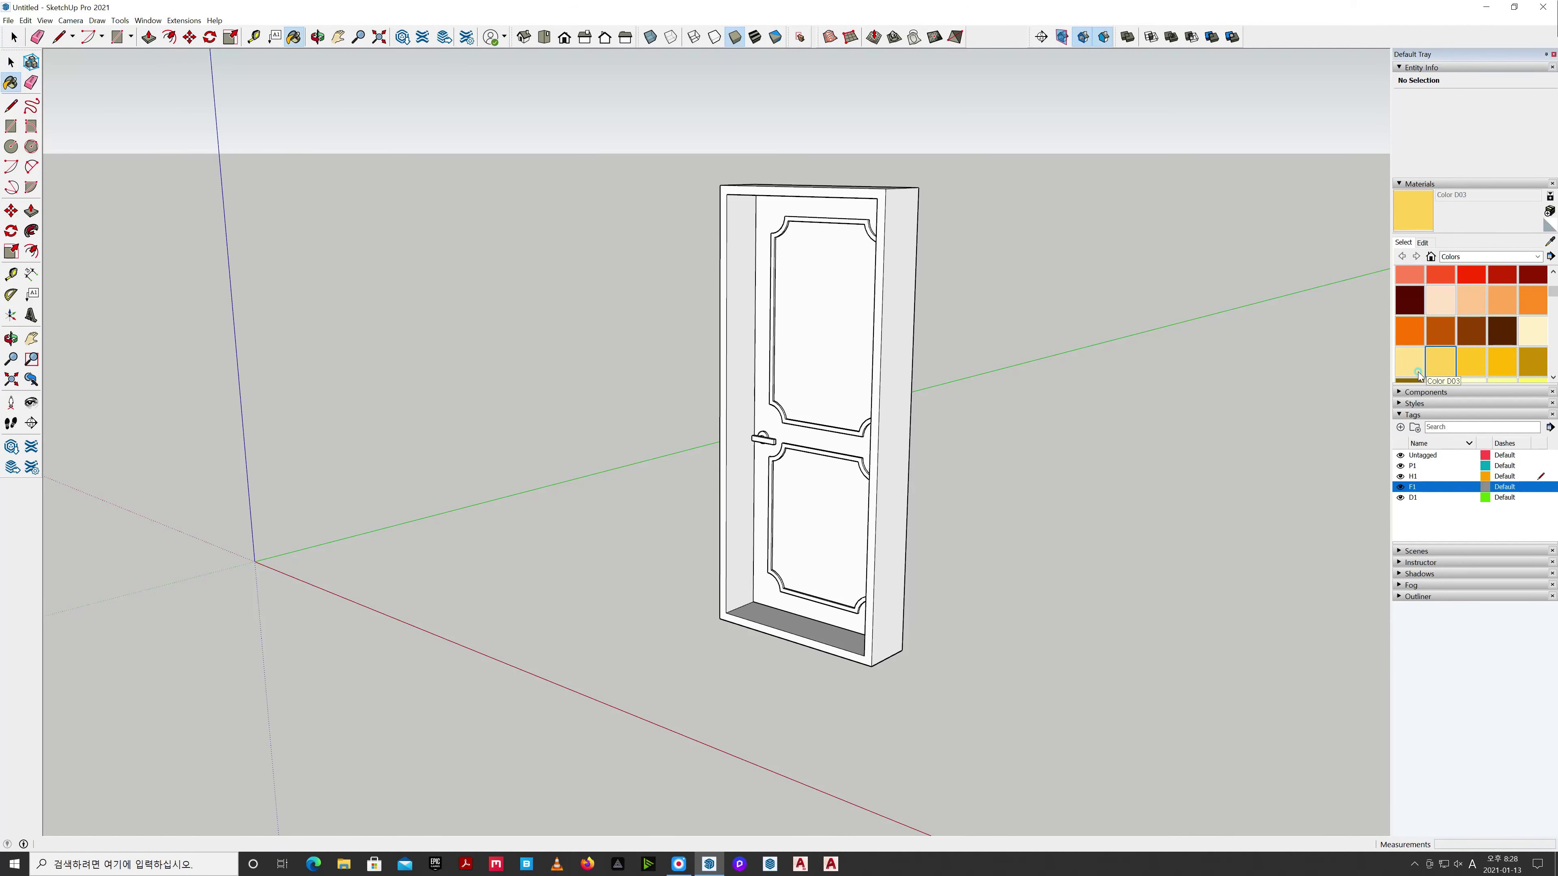
click(905, 442)
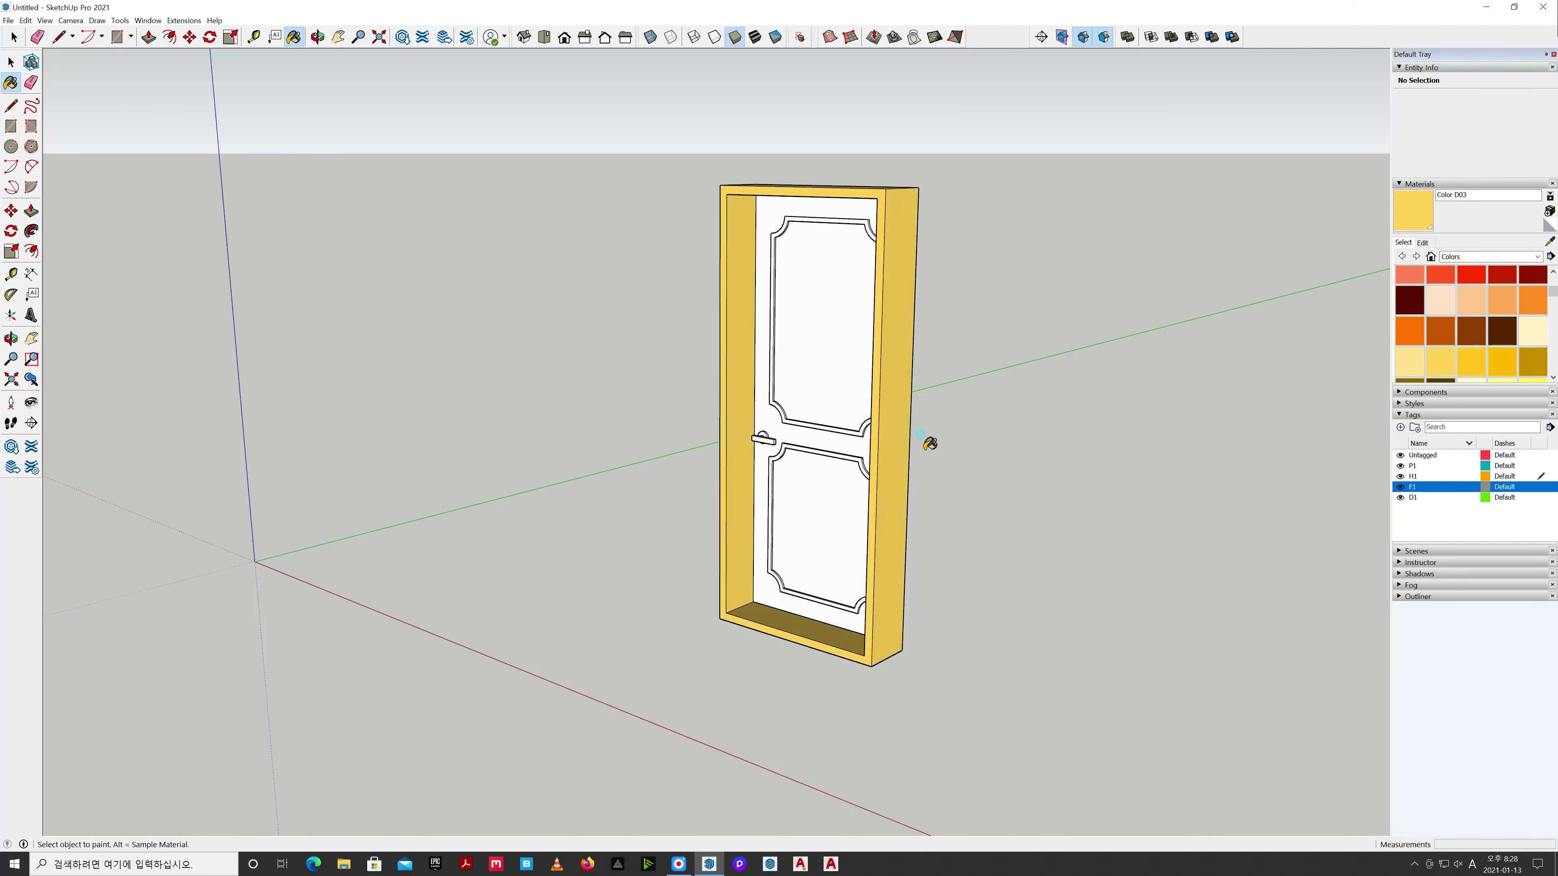
Unlock the D1 door leaf group and paint it with Color D02.
click(1409, 371)
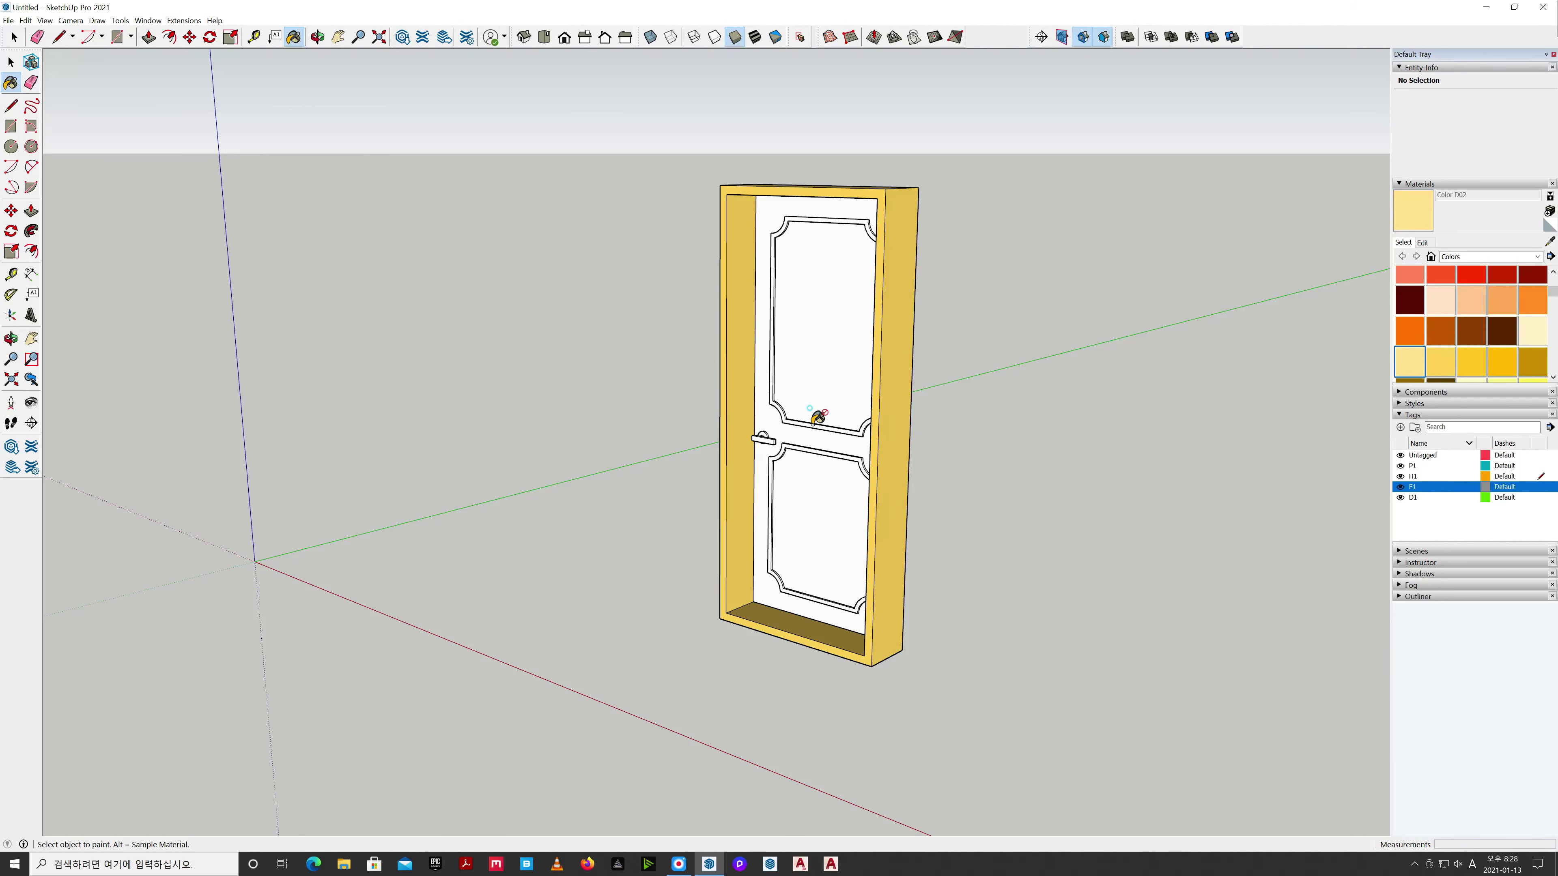
key(space)
click(826, 402)
right_click(824, 403)
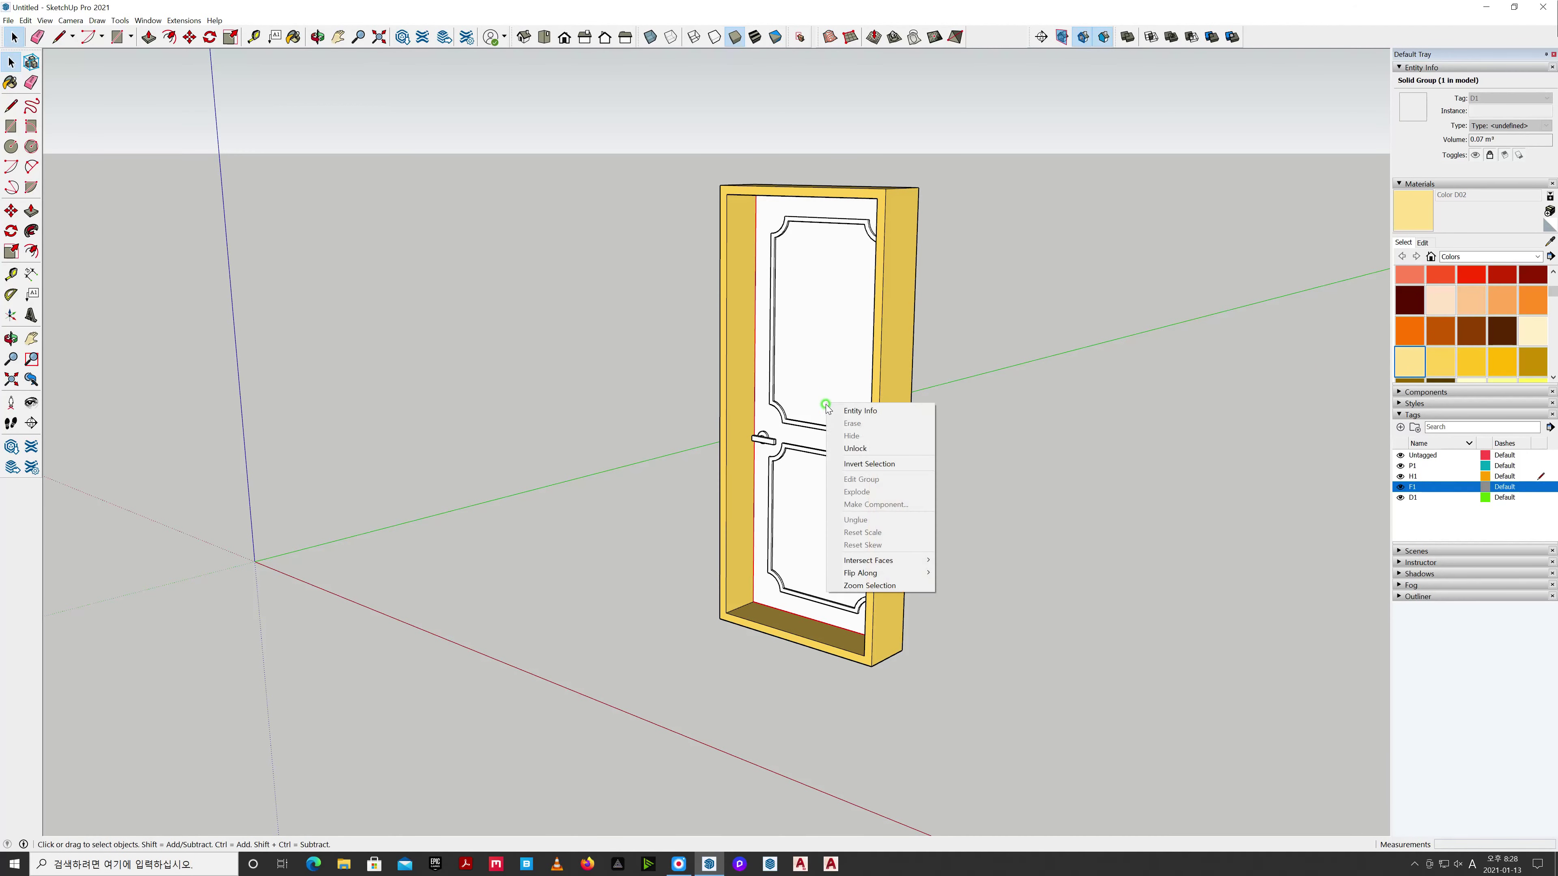
click(855, 448)
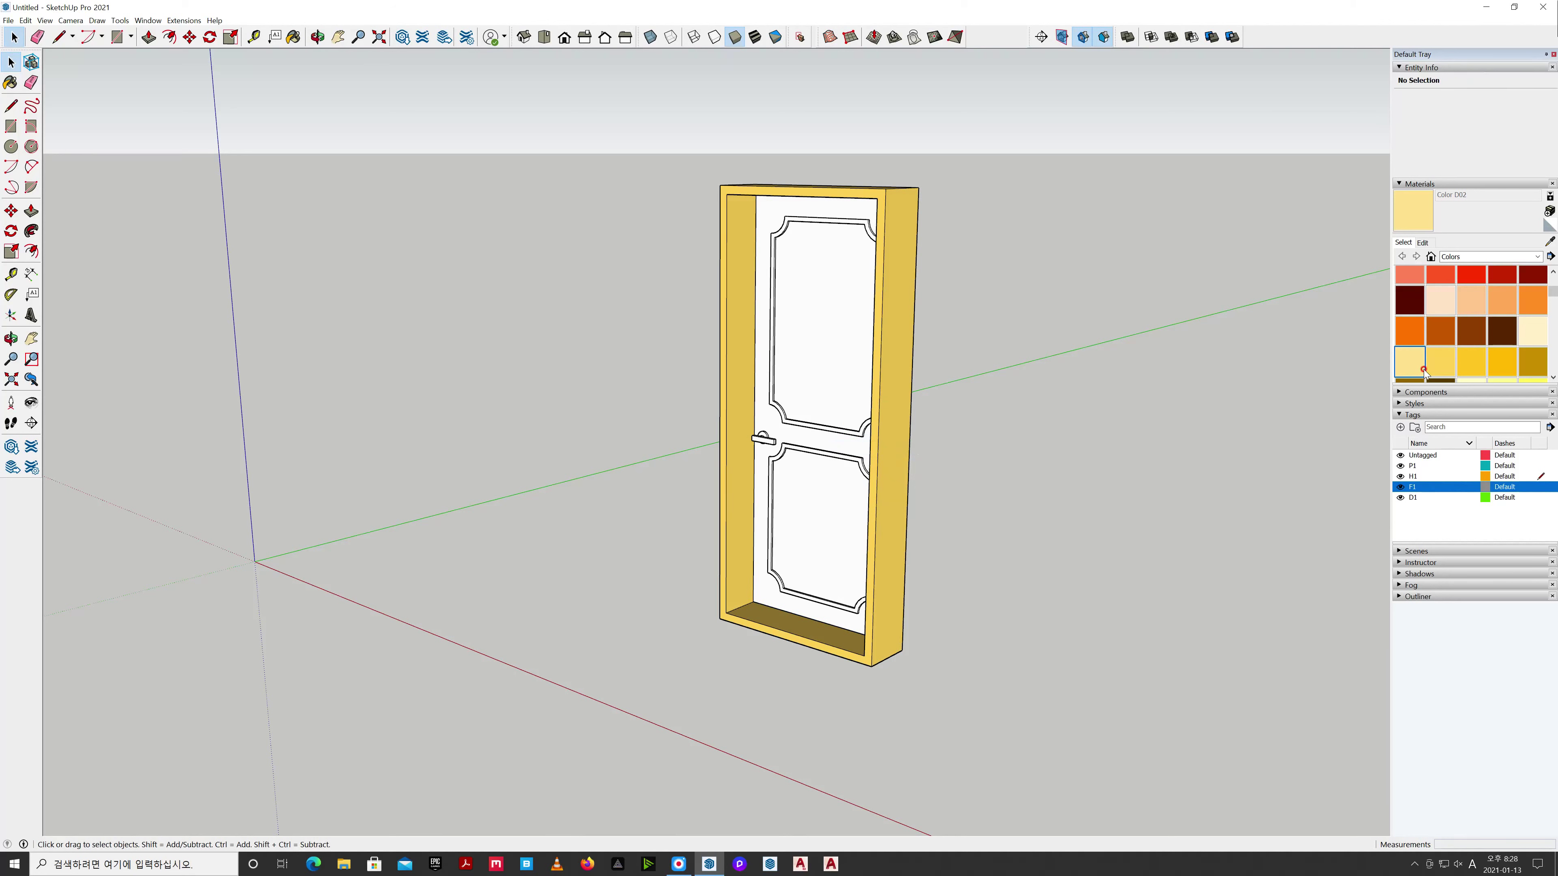
click(1441, 371)
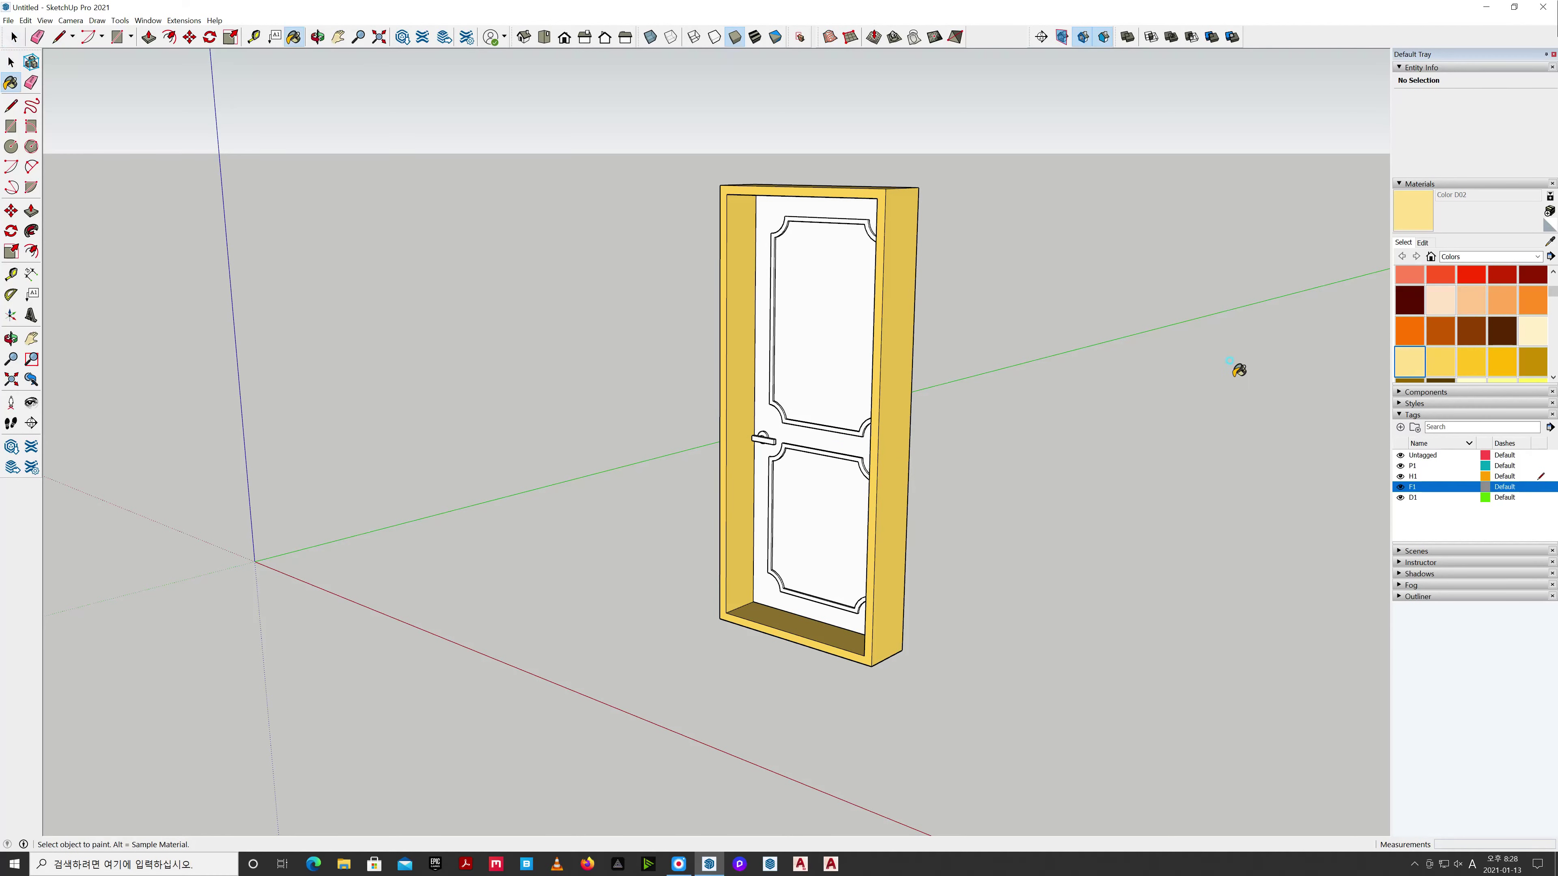
click(772, 391)
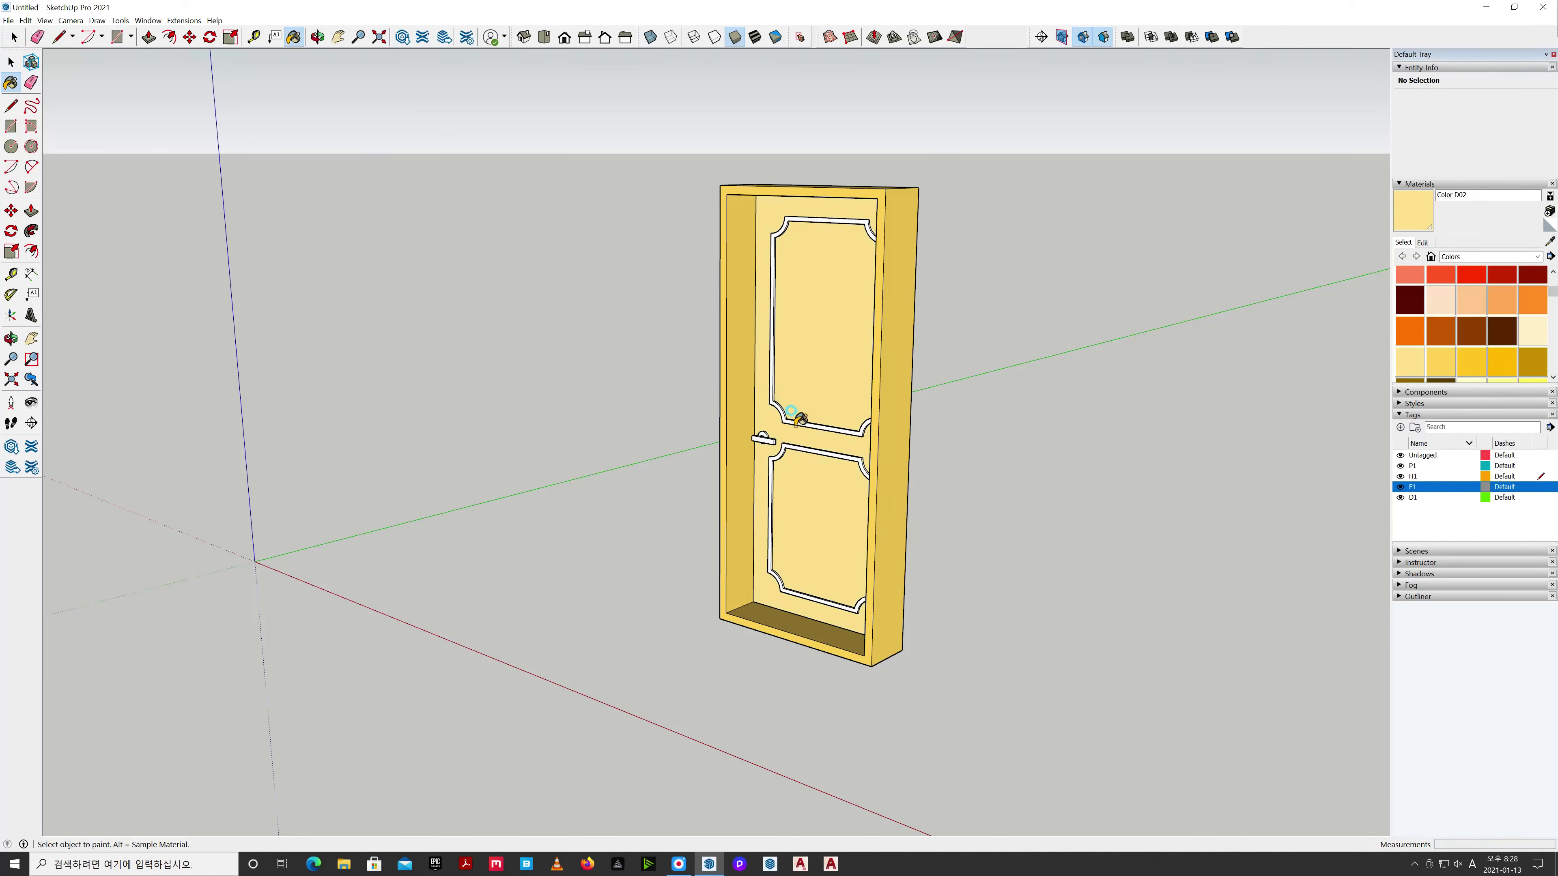
Unlock the moulding group on the leaf's recessed side and paint it with Color D02.
key(space)
click(802, 449)
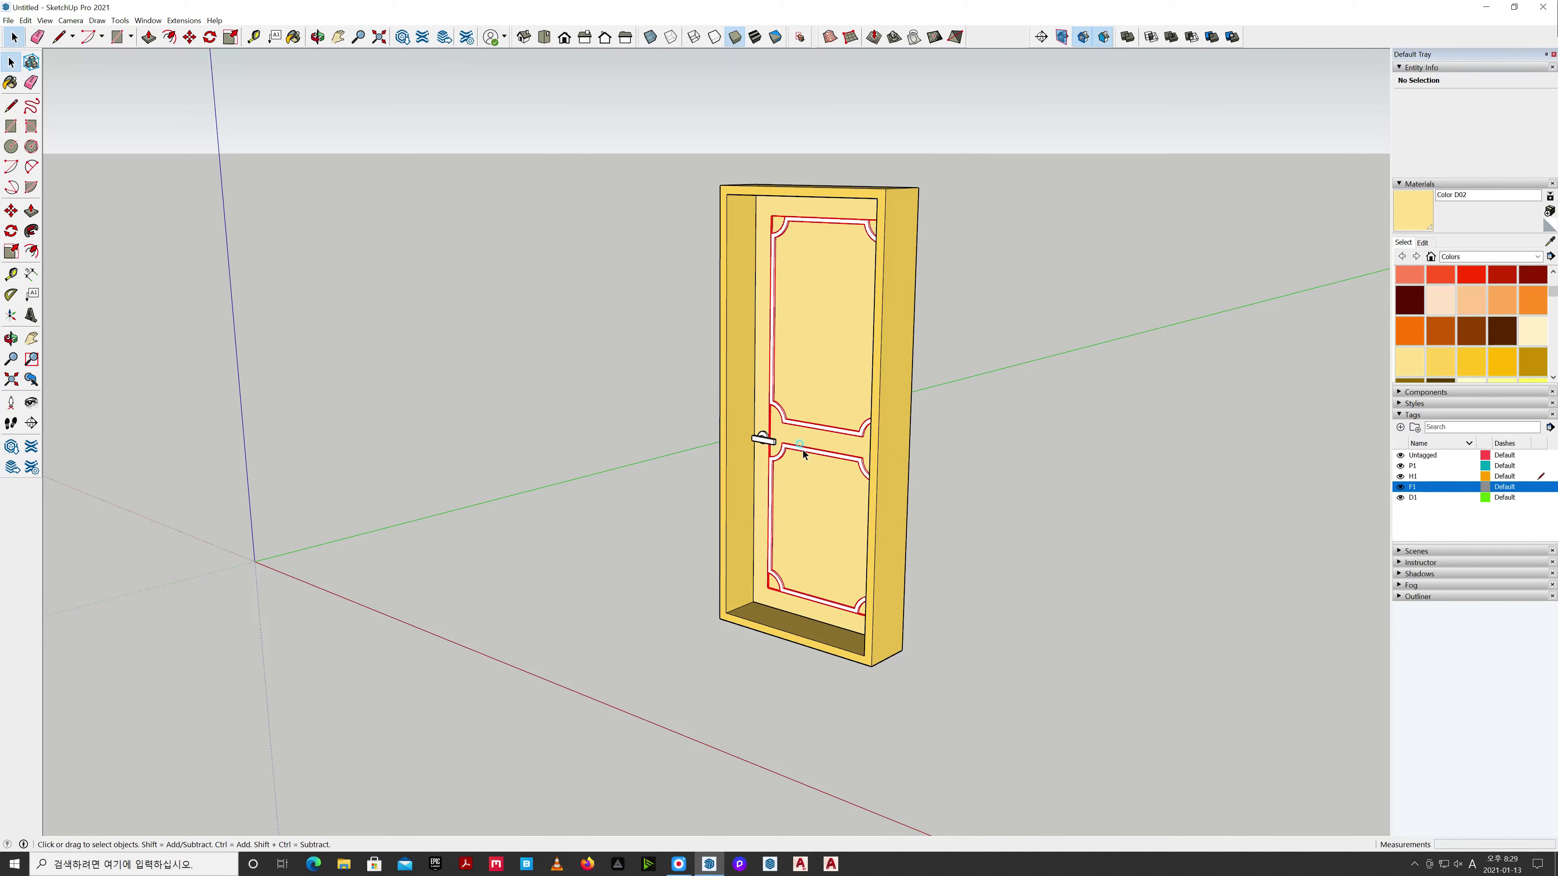
right_click(803, 449)
click(828, 510)
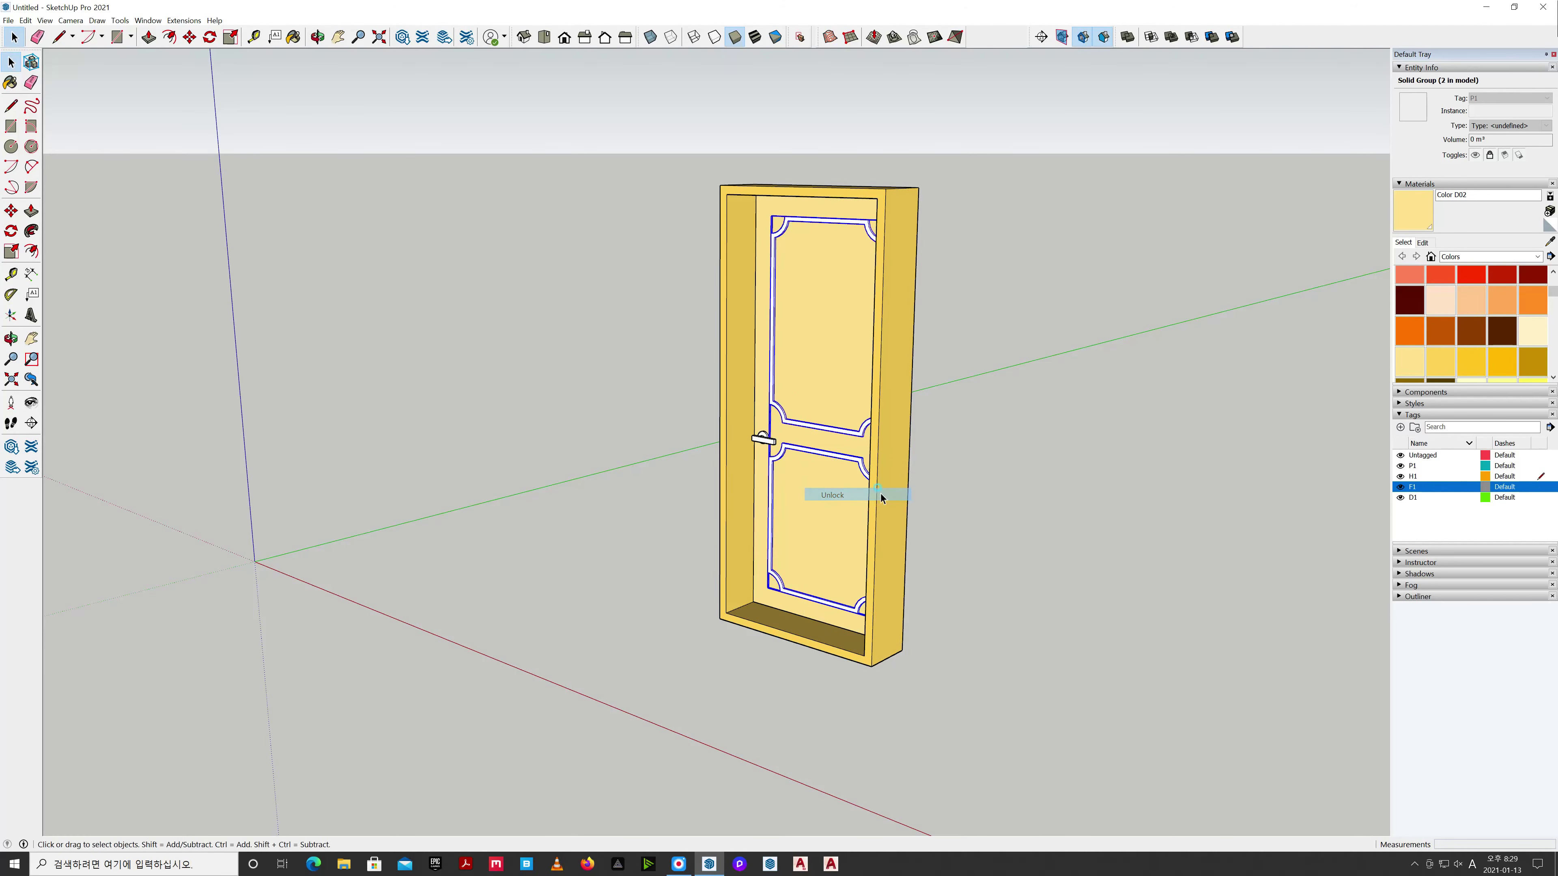
click(1155, 470)
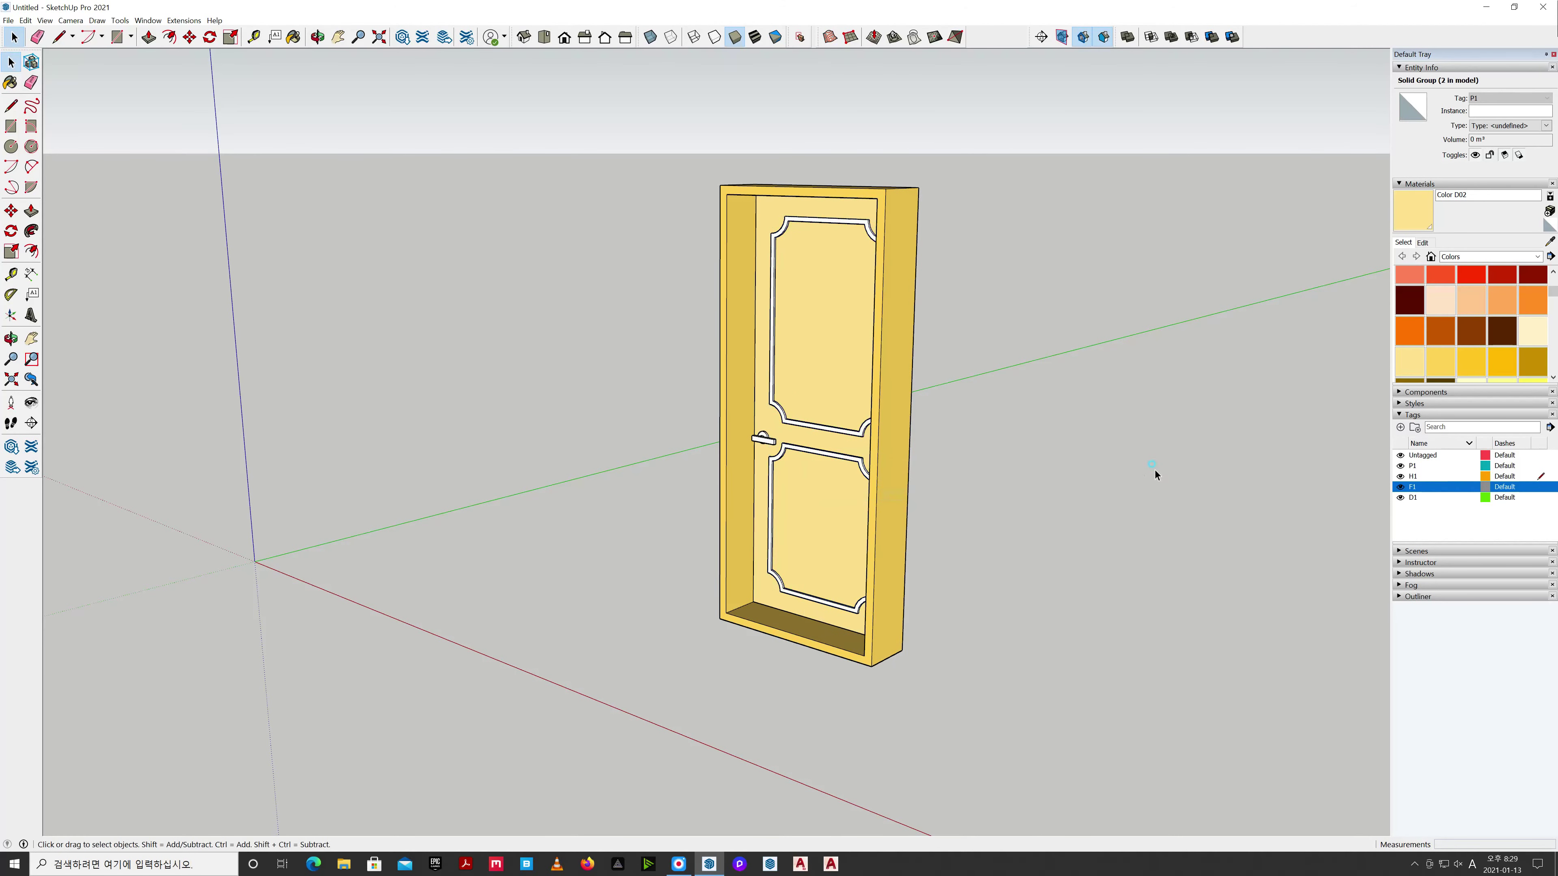
click(1427, 359)
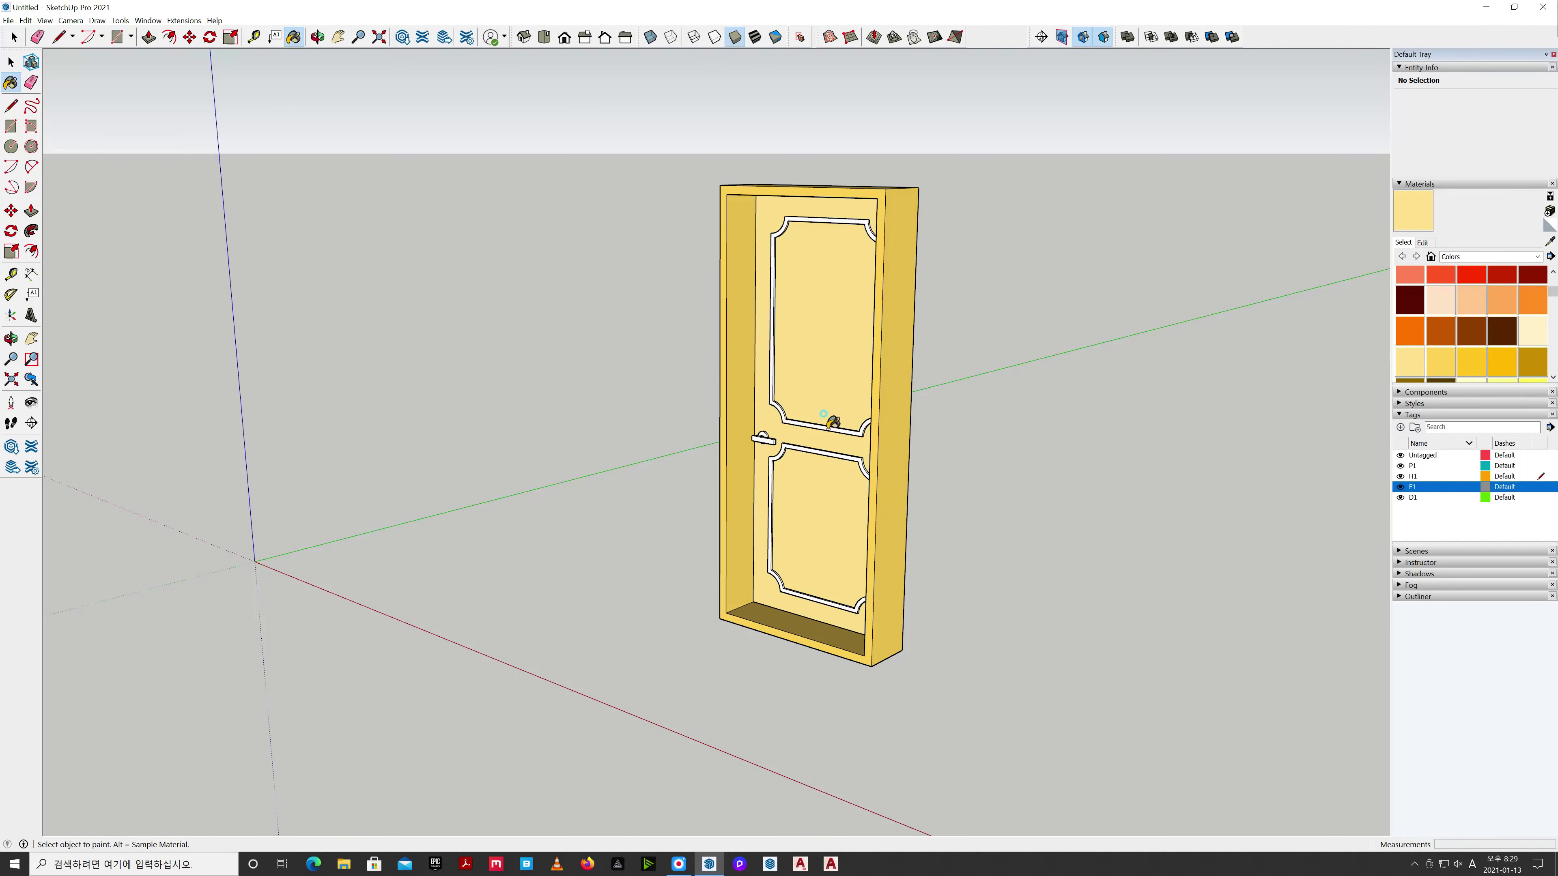
click(829, 428)
Unlock the moulding group on the leaf's opposite face, paint it with Color D02 and deselect it.
middle_drag(1007, 465, 204, 466)
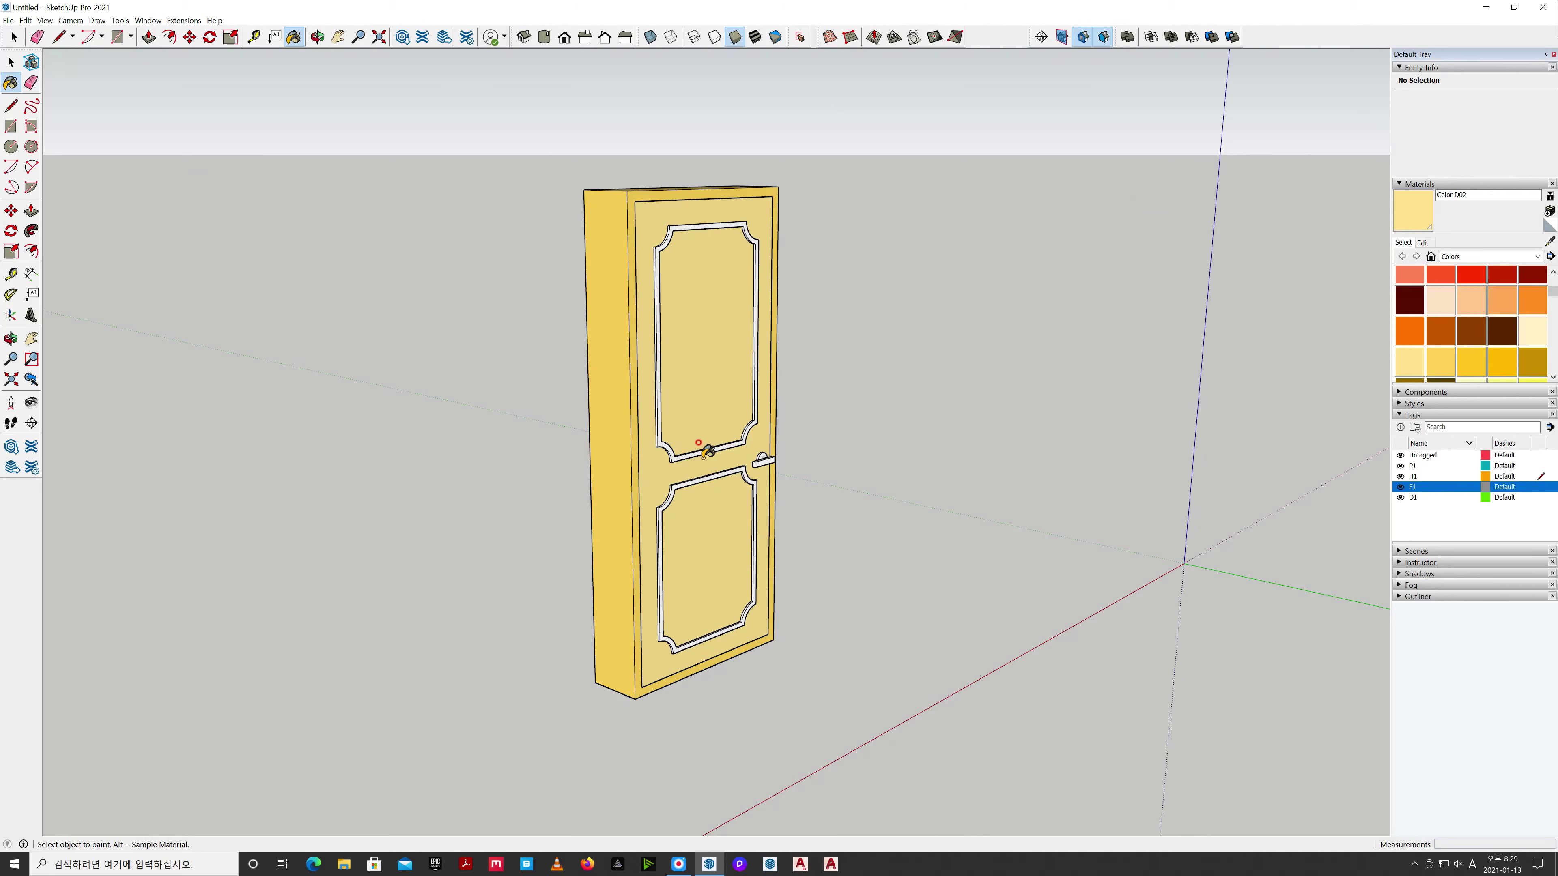
key(space)
click(710, 455)
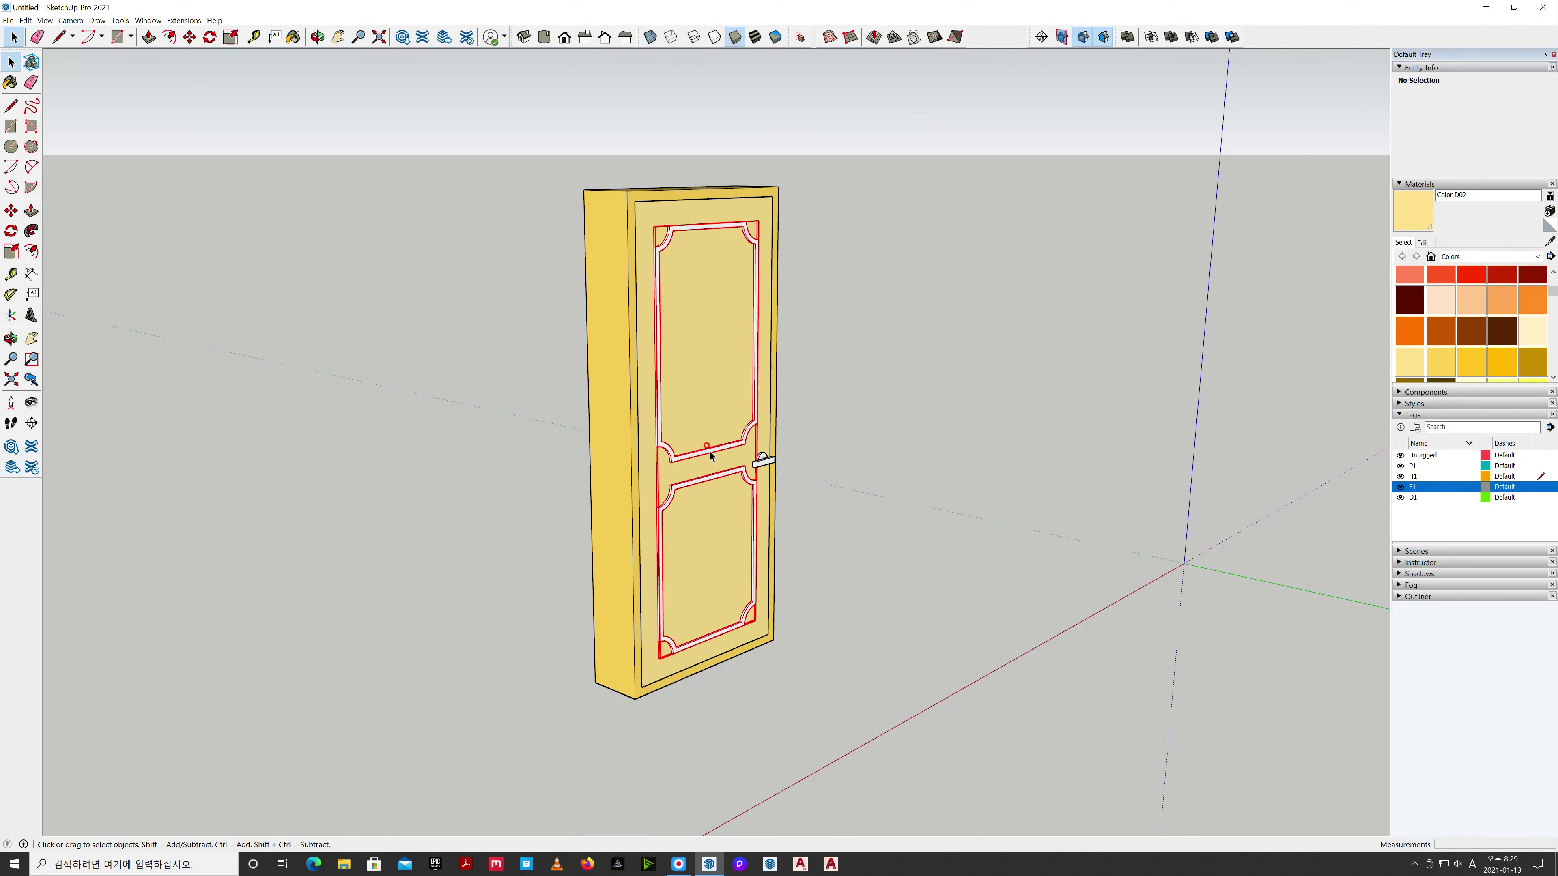
right_click(712, 453)
click(746, 496)
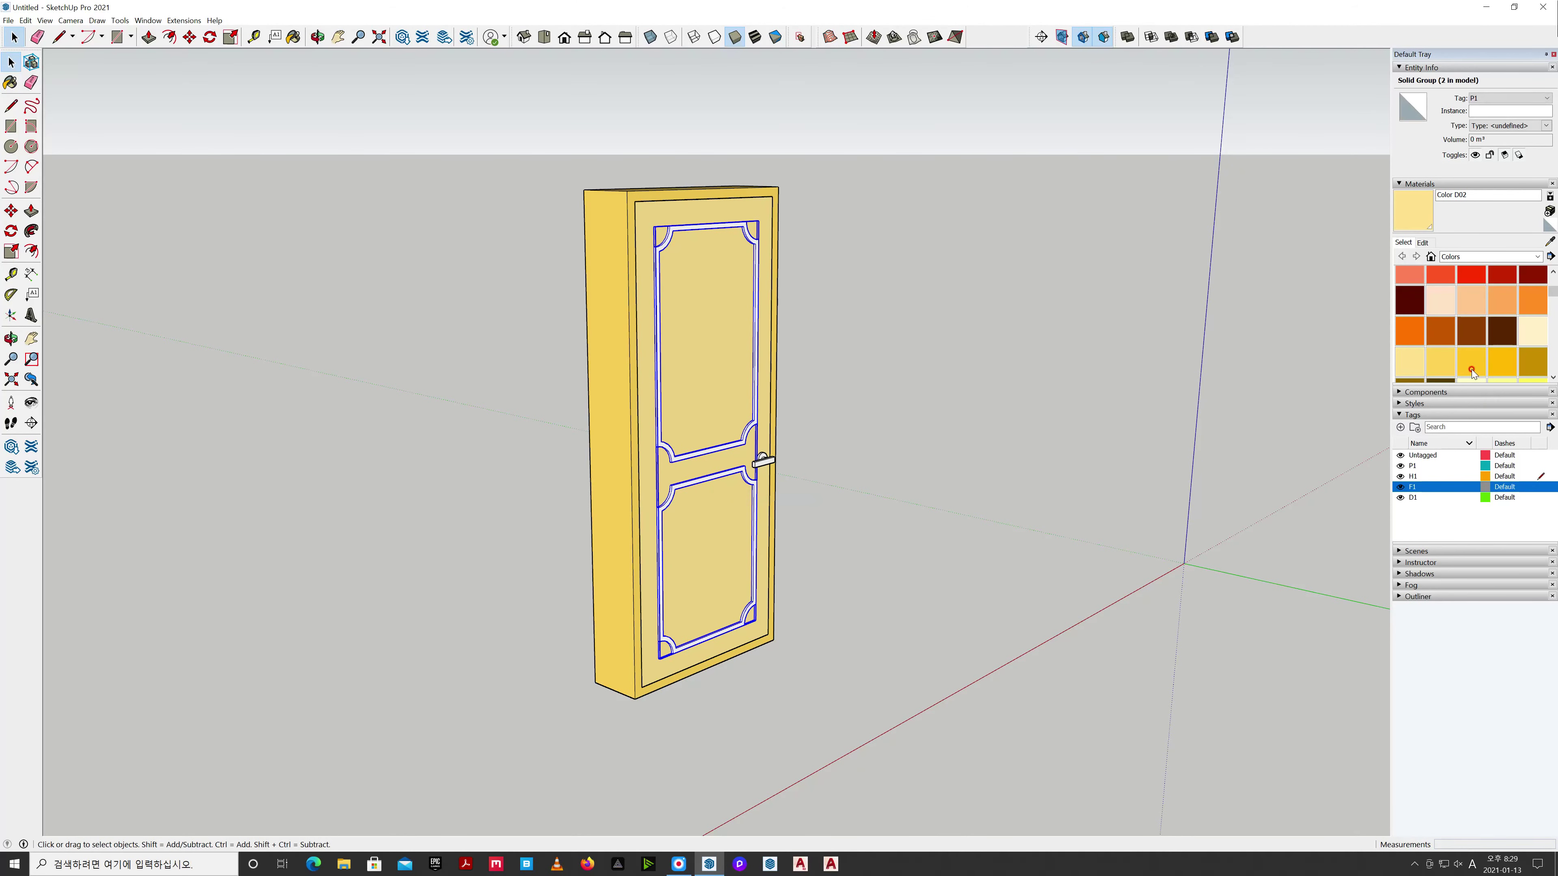
click(1435, 362)
click(1409, 362)
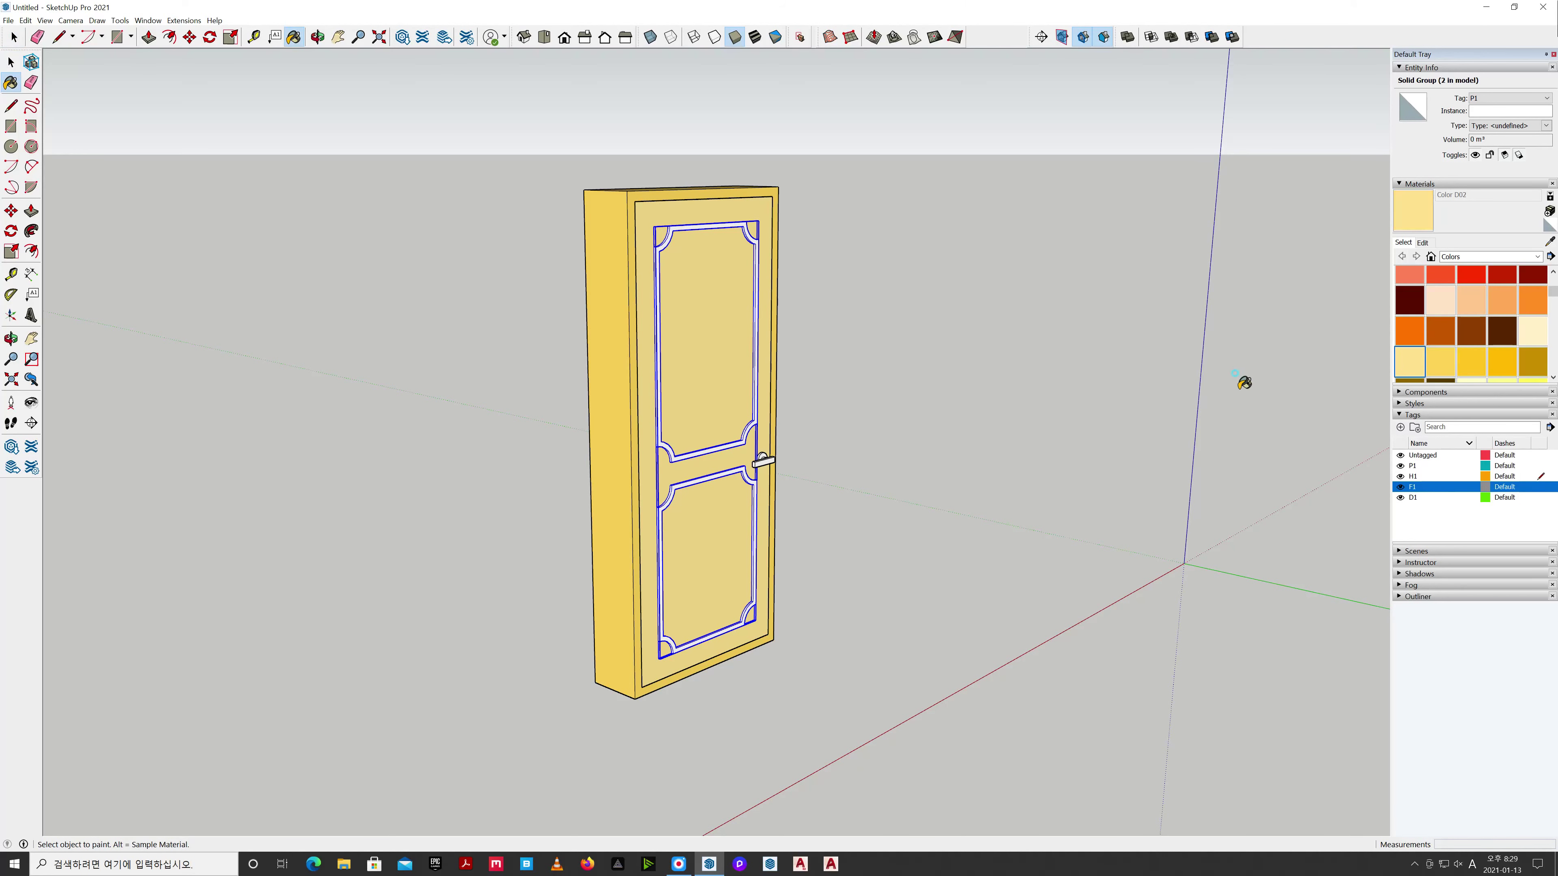
key(ctrl+t)
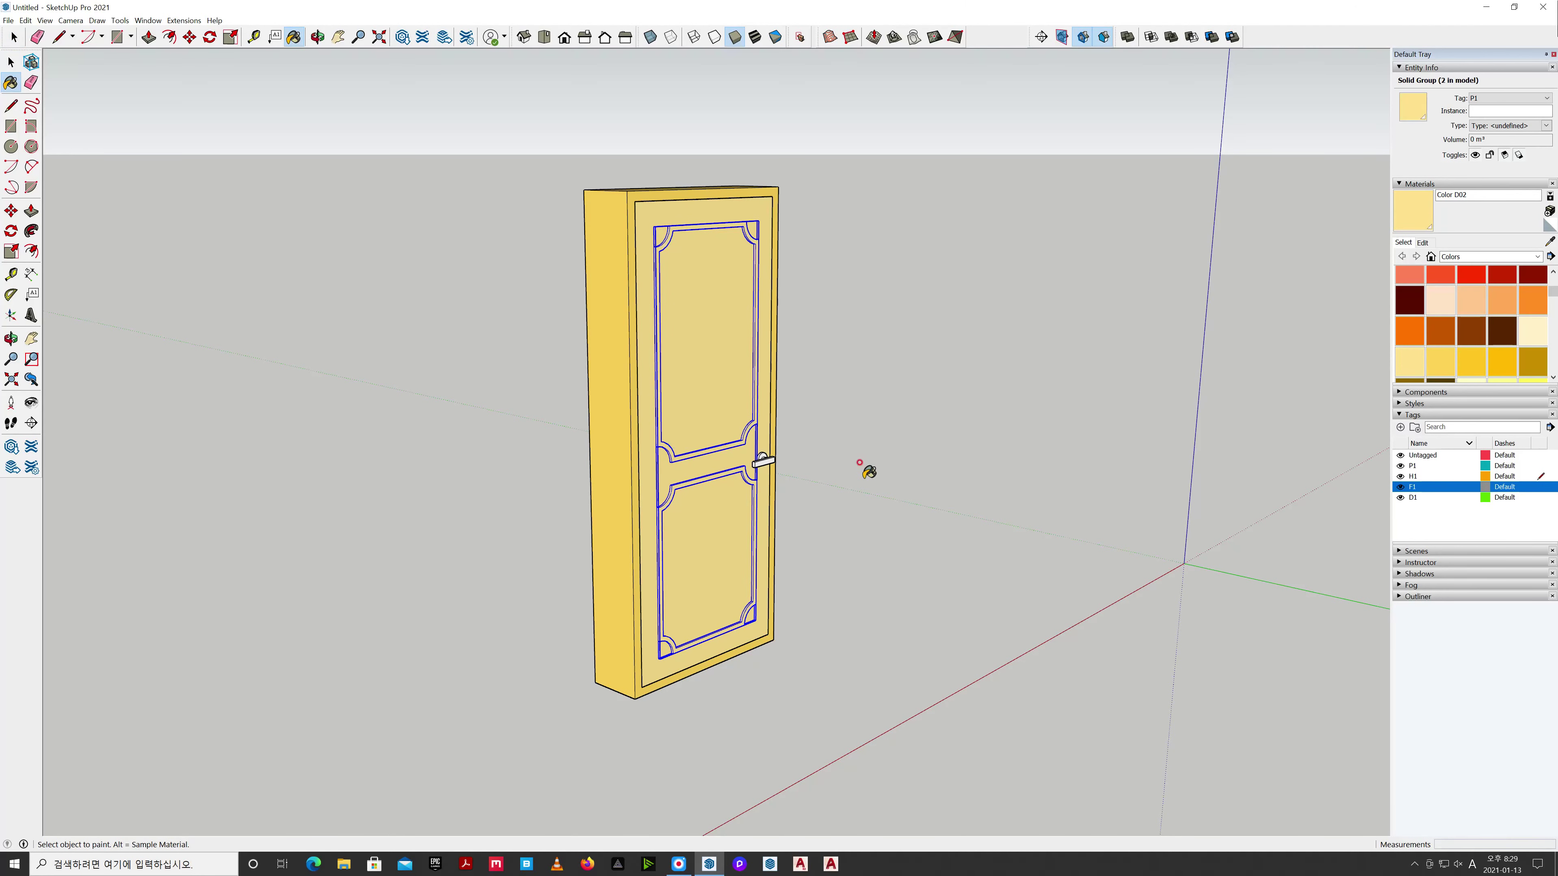
key(space)
Paint the door handle on the recessed side with Color E06.
middle_drag(518, 490, 998, 491)
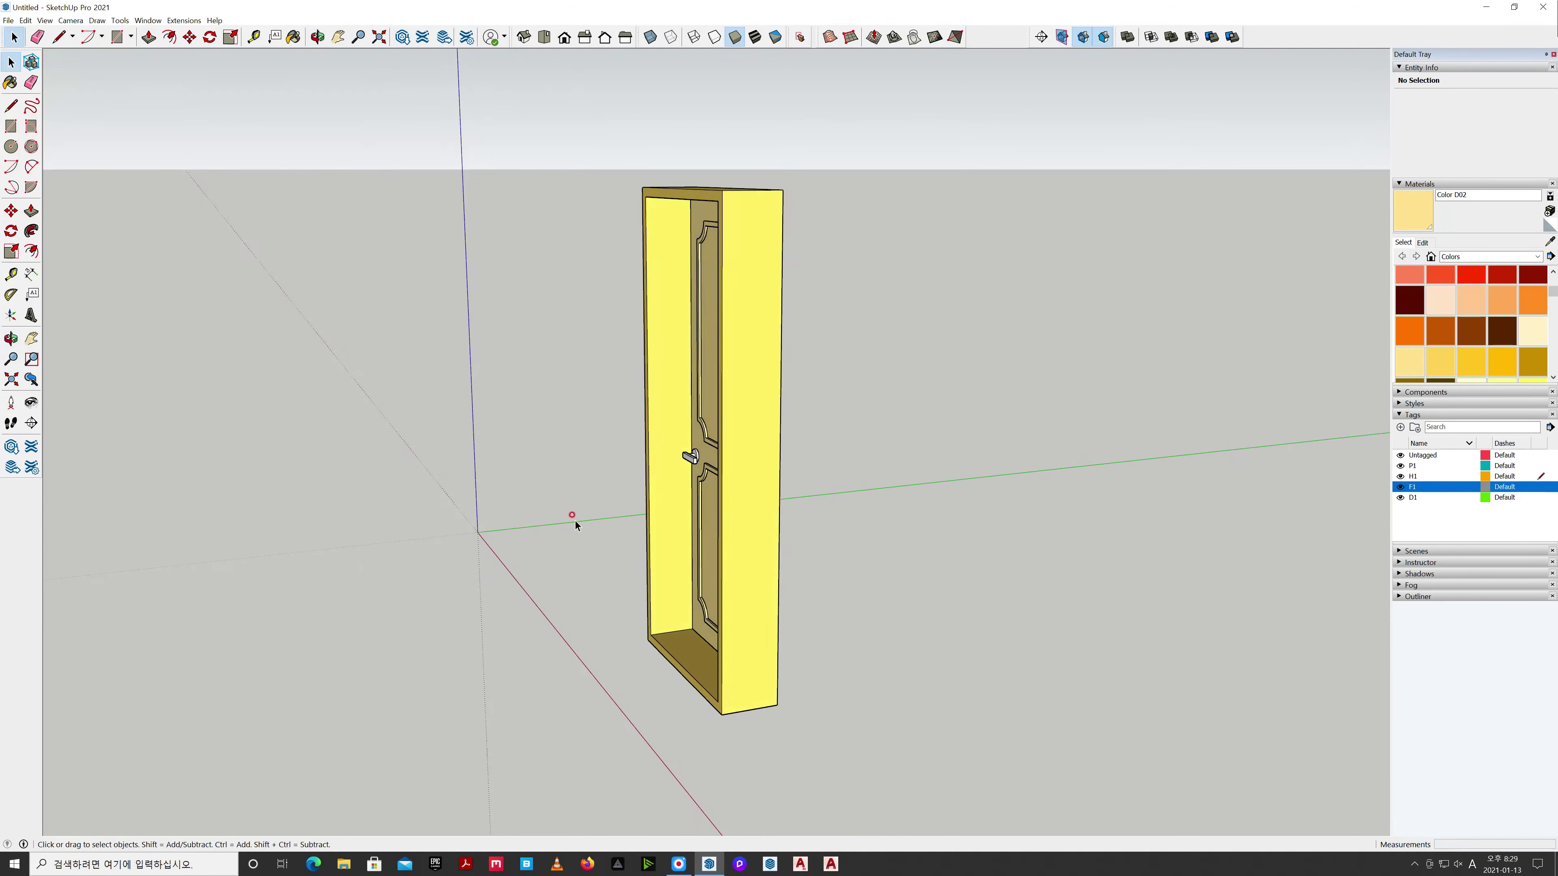
middle_drag(574, 522, 1032, 467)
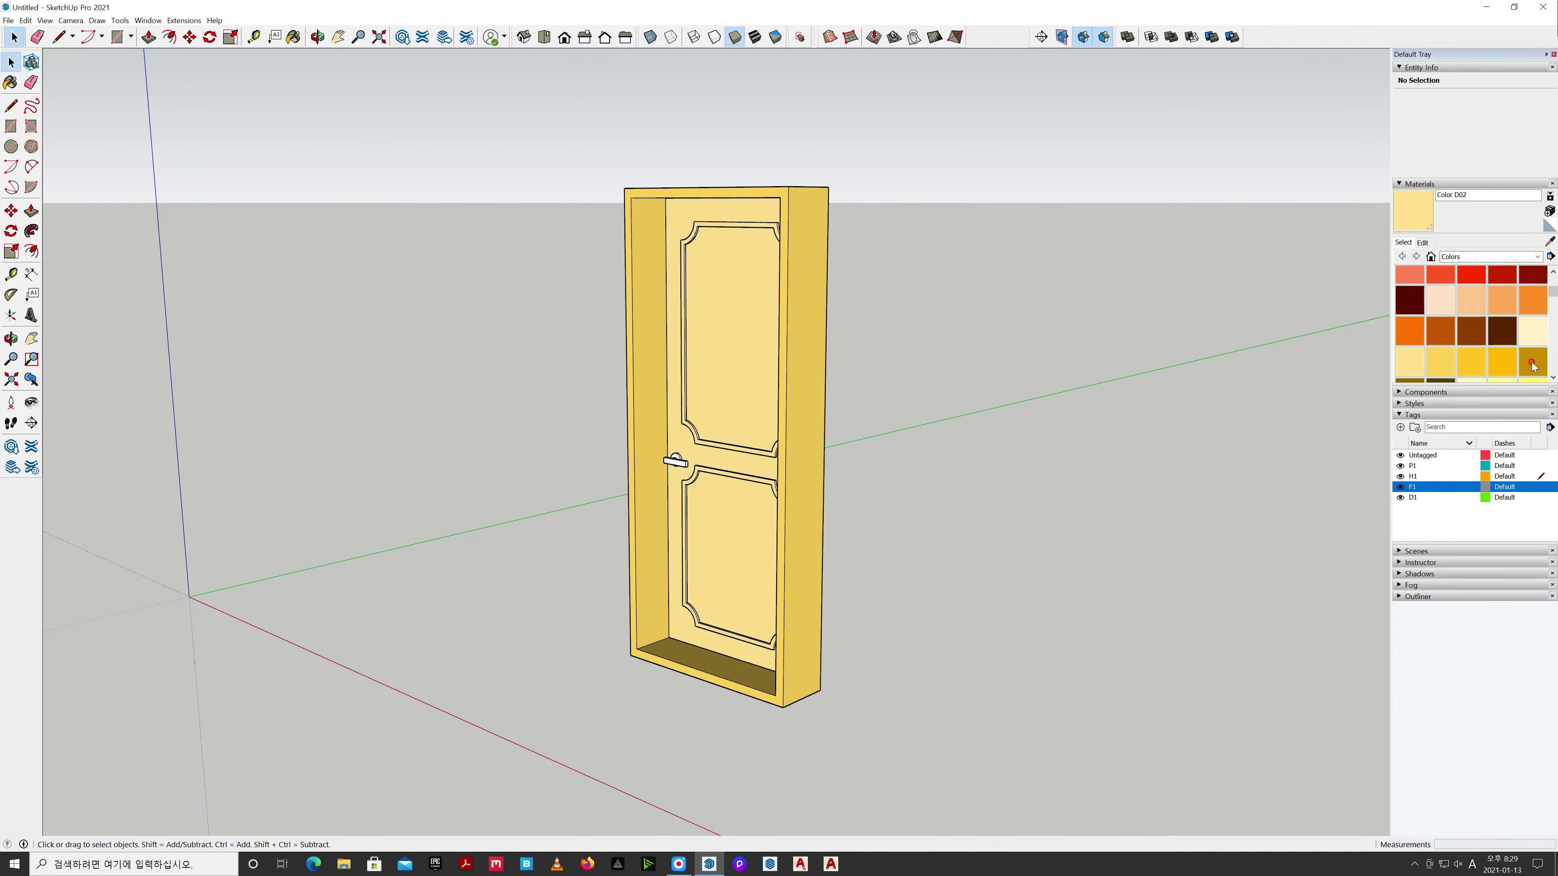
drag(1553, 295, 1556, 310)
click(1471, 327)
scroll(652, 451, up, 1)
scroll(657, 457, up, 2)
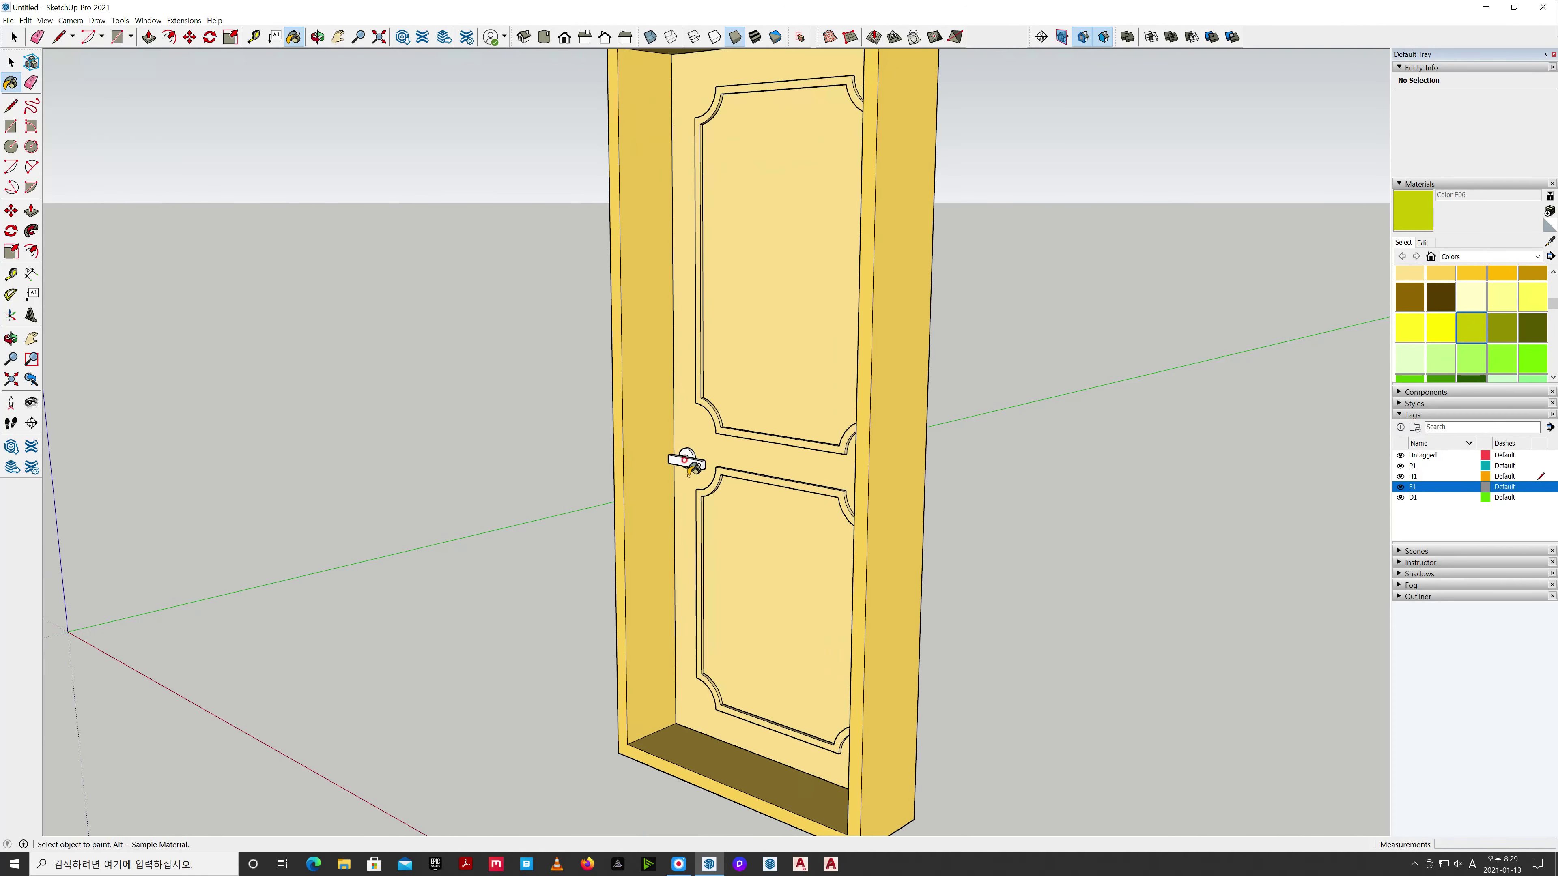
mouse_move(730, 451)
middle_down()
mouse_move(876, 494)
mouse_move(150, 511)
mouse_move(744, 466)
mouse_move(587, 526)
mouse_move(633, 555)
mouse_move(586, 551)
mouse_move(1064, 514)
mouse_move(612, 529)
mouse_move(1012, 522)
mouse_move(601, 536)
mouse_move(521, 619)
mouse_move(655, 624)
middle_up()
click(758, 466)
key(space)
Turn the Back Edges display on and off again to check the hidden edges of the painted door.
scroll(825, 492, down, 2)
shift+middle_drag(753, 565, 674, 514)
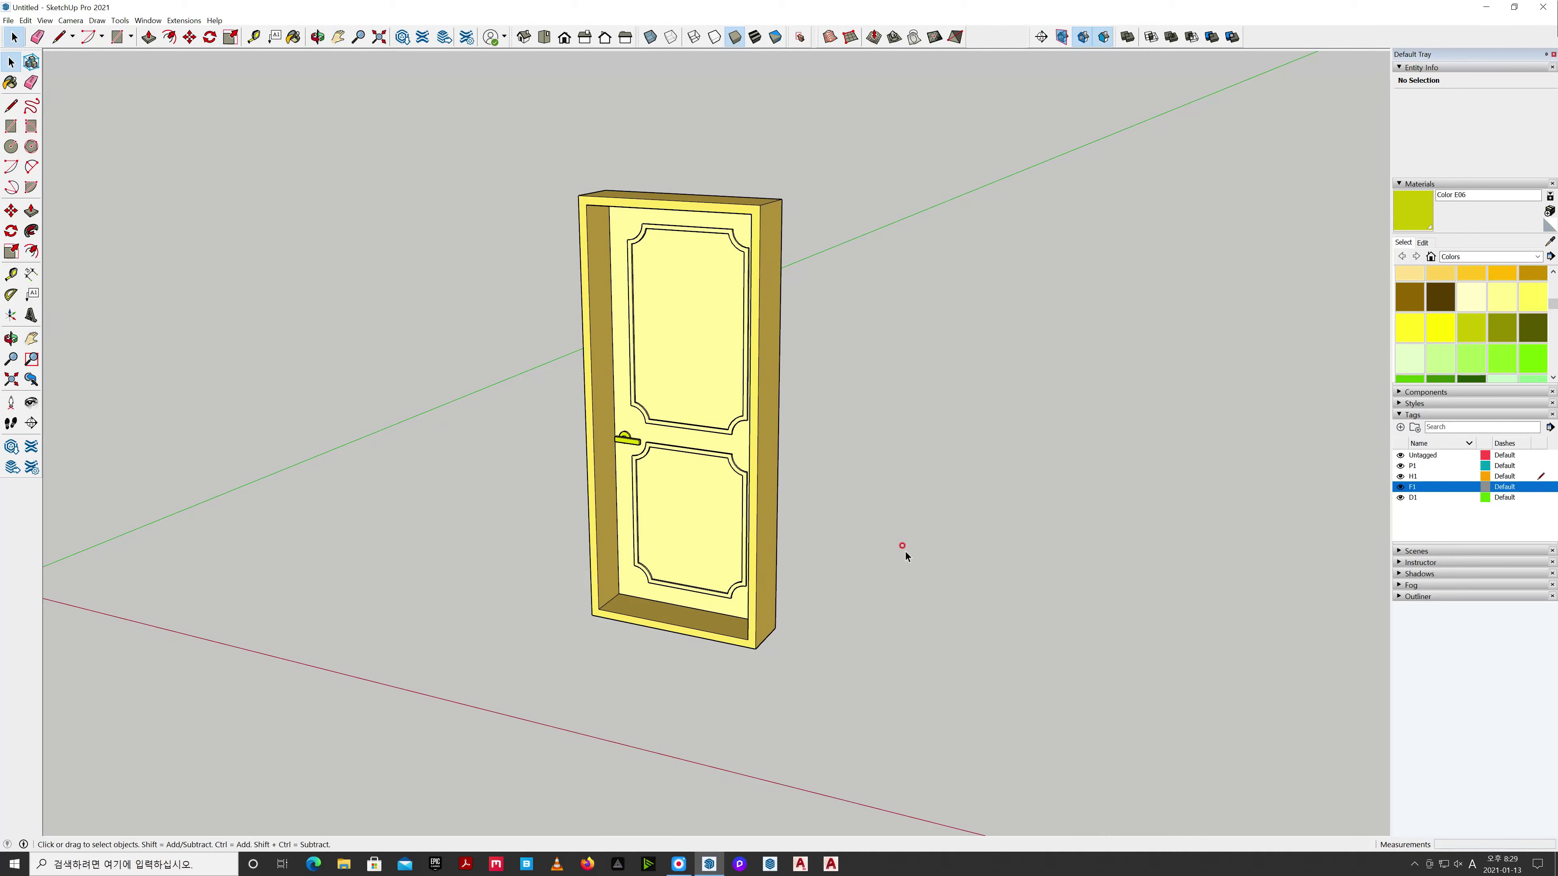
click(671, 37)
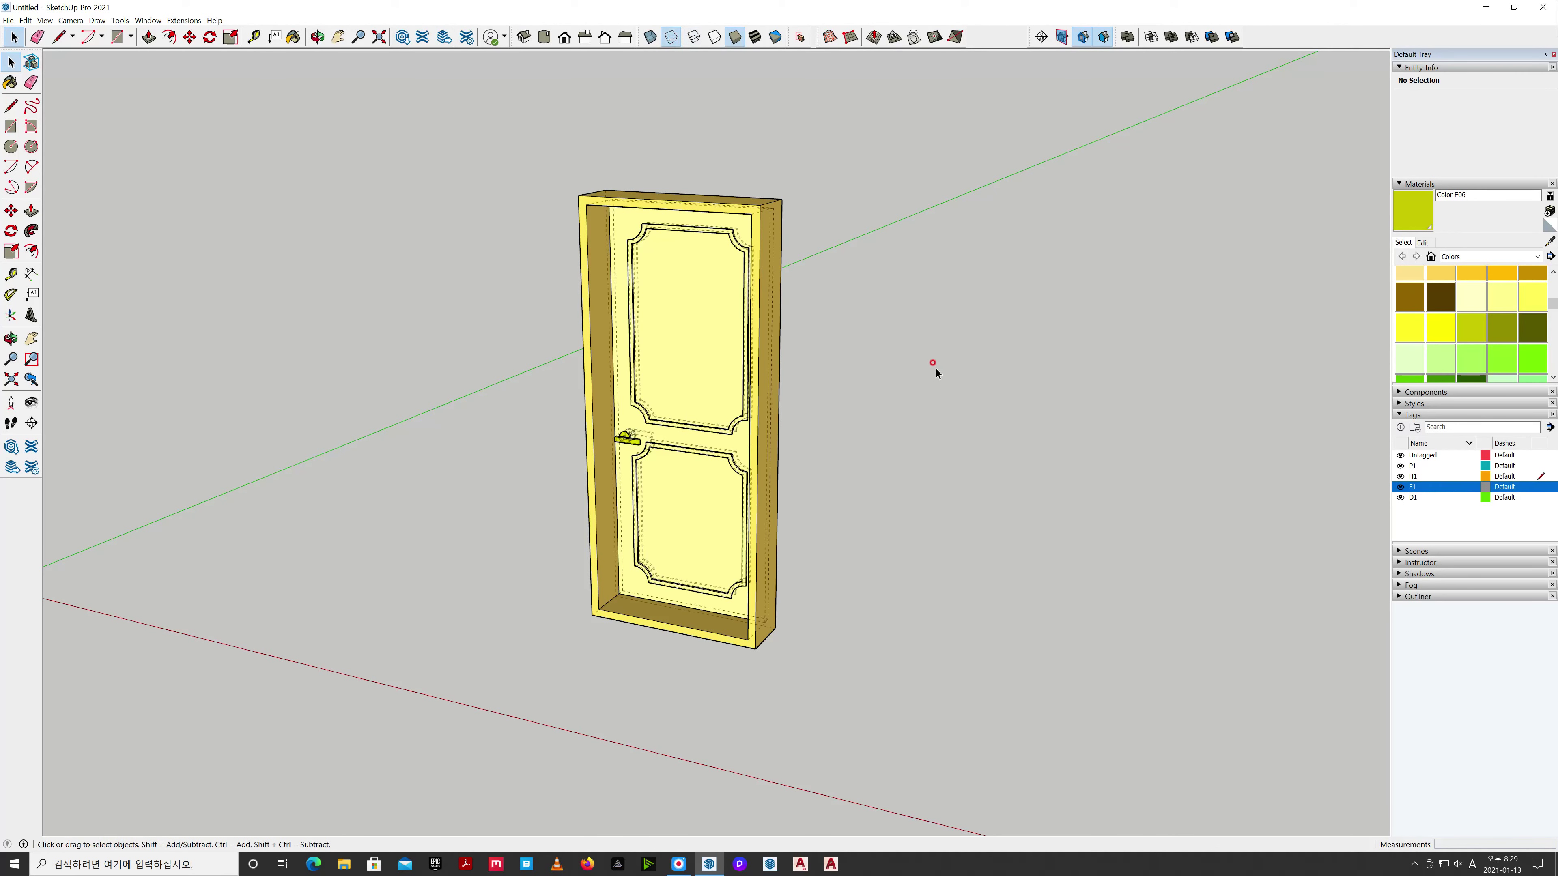
click(672, 38)
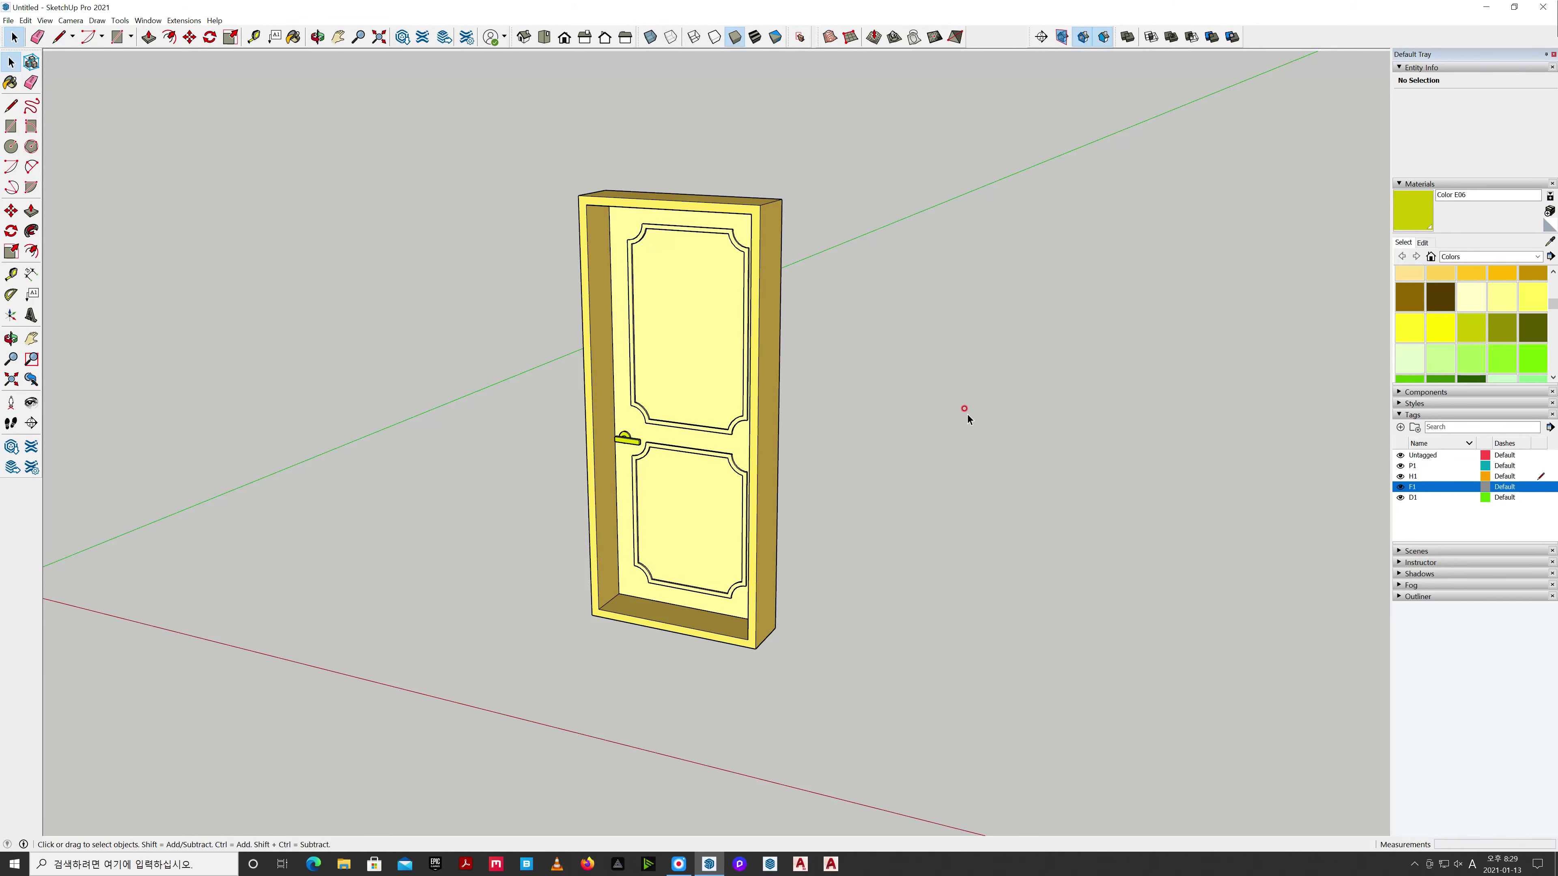
middle_drag(968, 414, 909, 403)
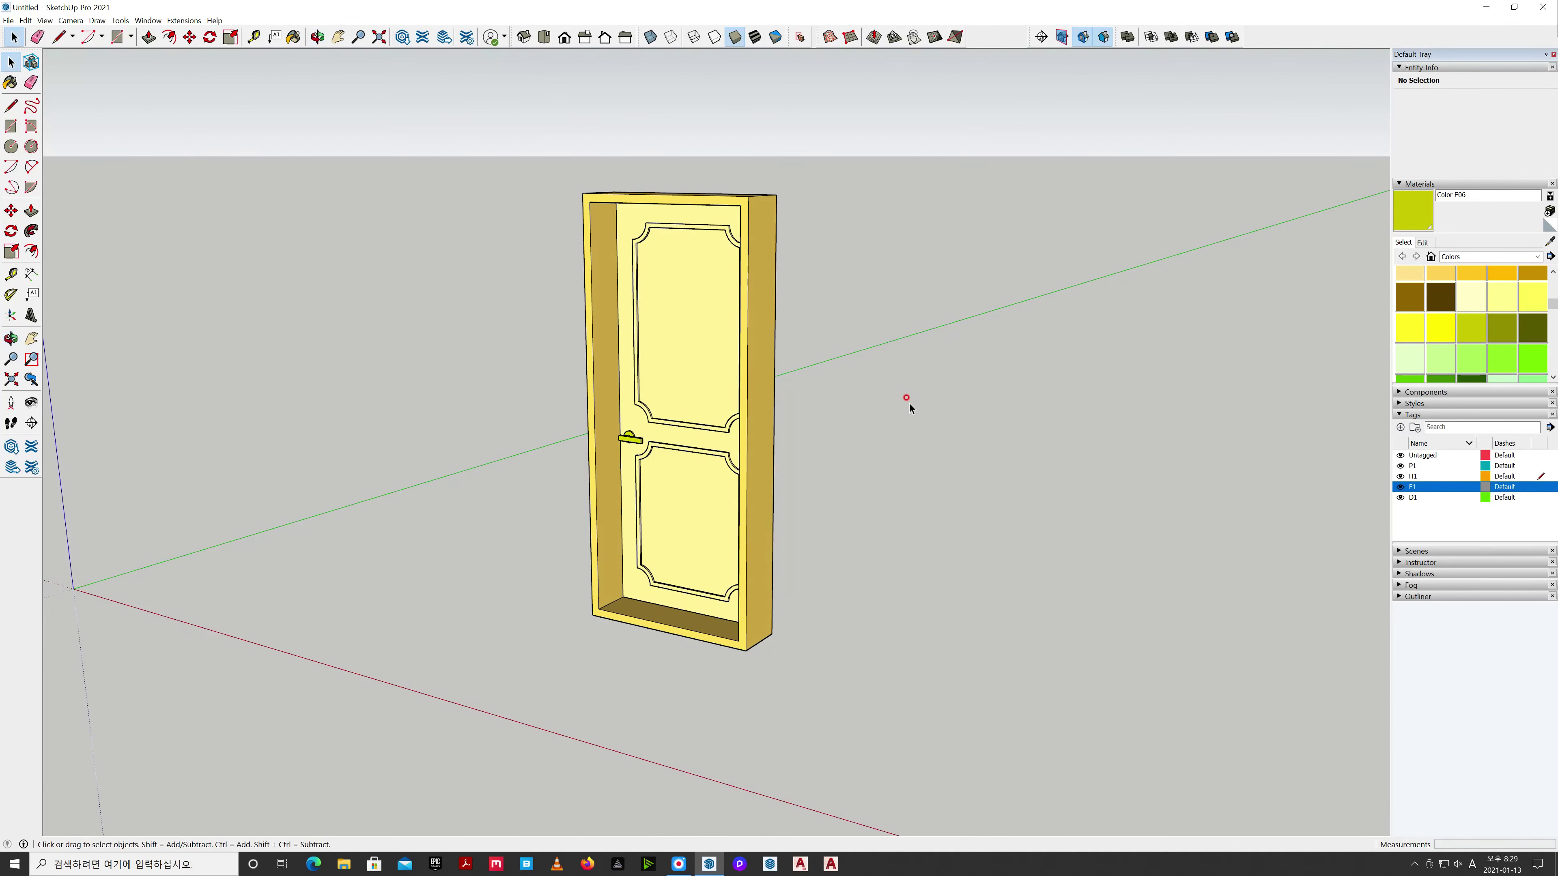